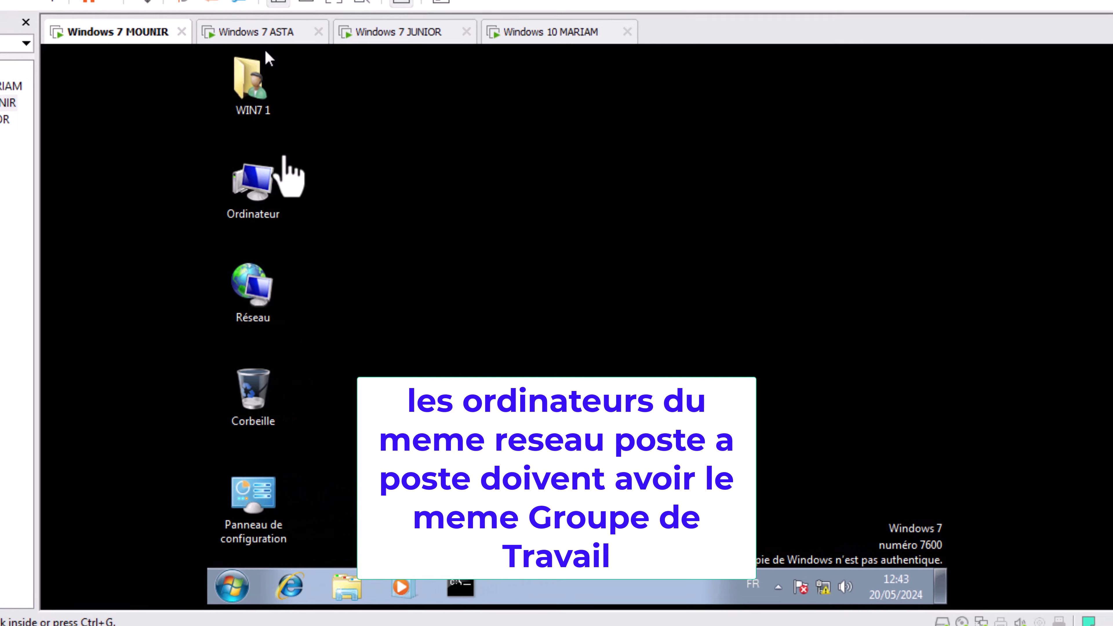
- Open the list of network adapter connections from the properties of Réseau
left_click(246, 285)
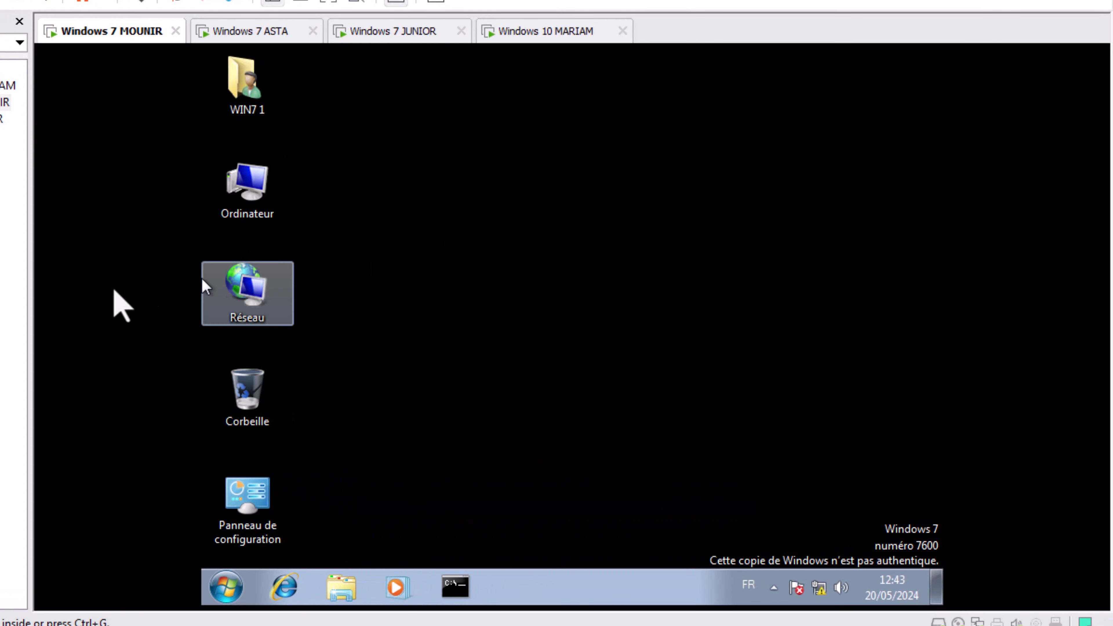
right_click(242, 285)
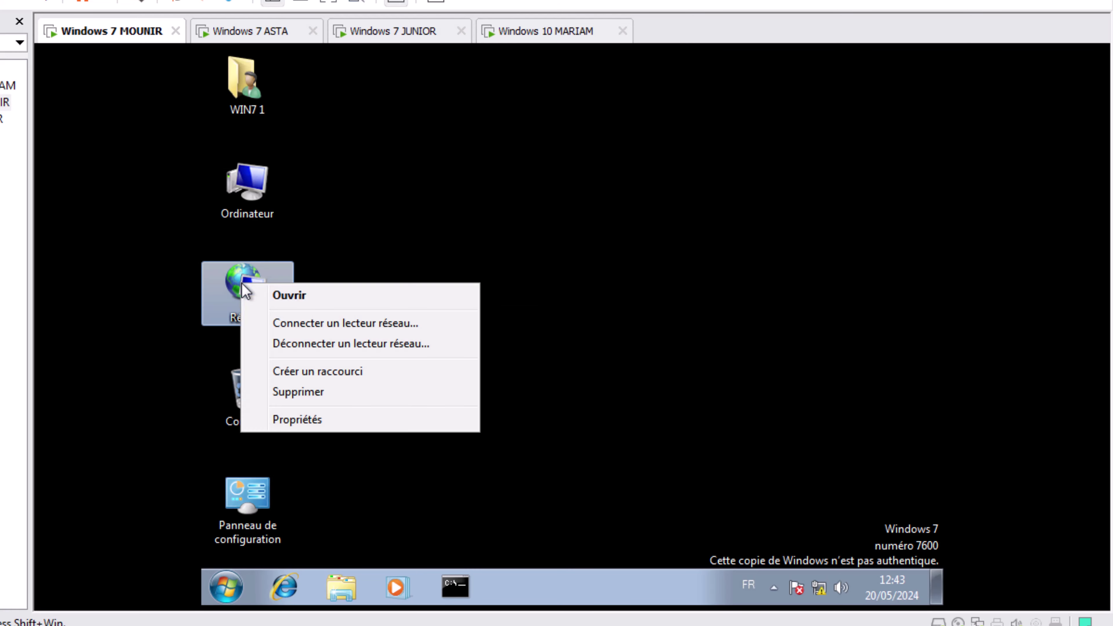
left_click(291, 422)
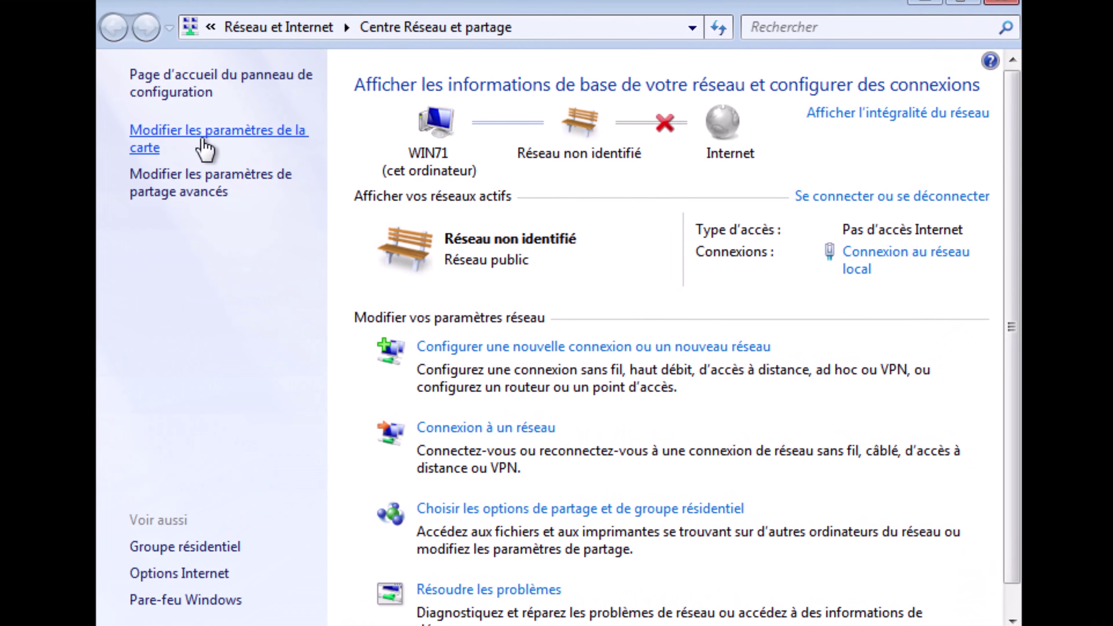
left_click(205, 136)
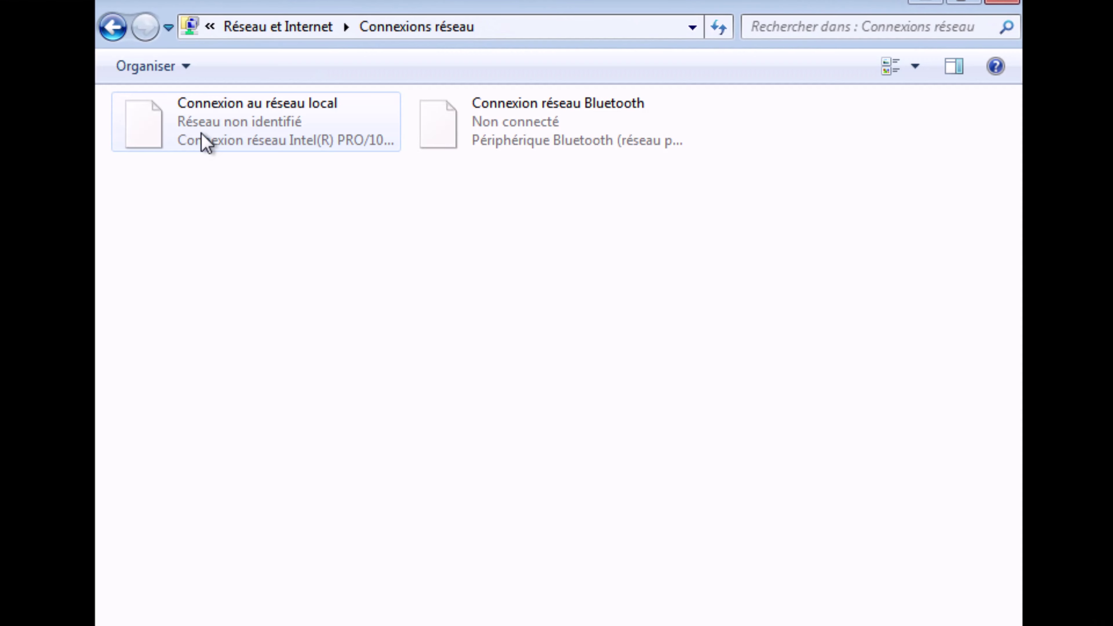
- Open the Protocole Internet version 4 (TCP/IPv4) properties of Connexion au réseau local
left_click(246, 115)
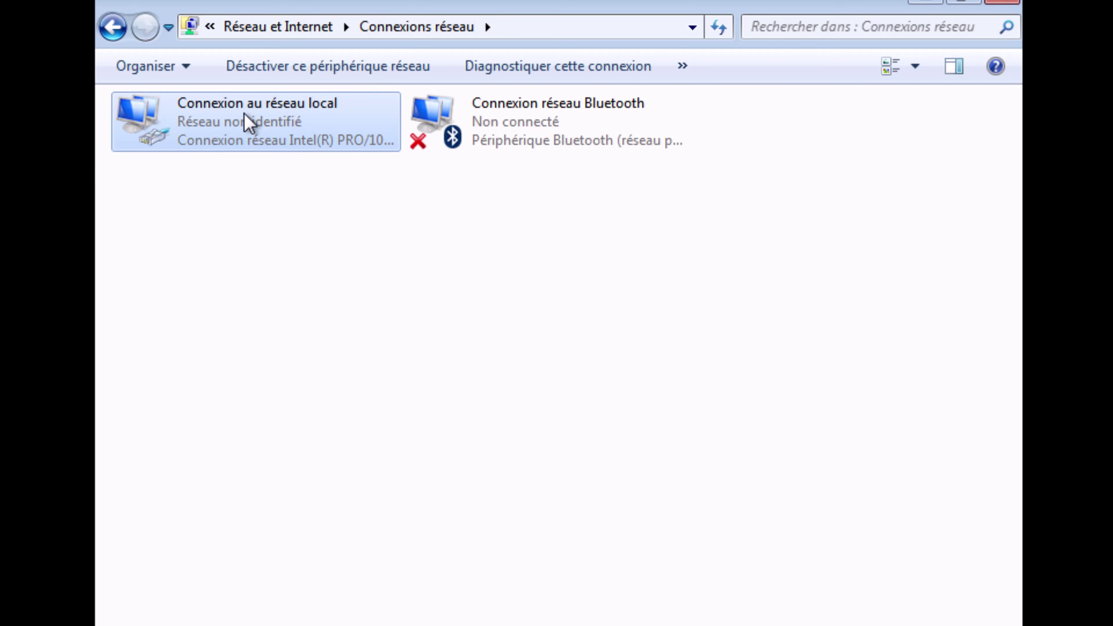
right_click(276, 120)
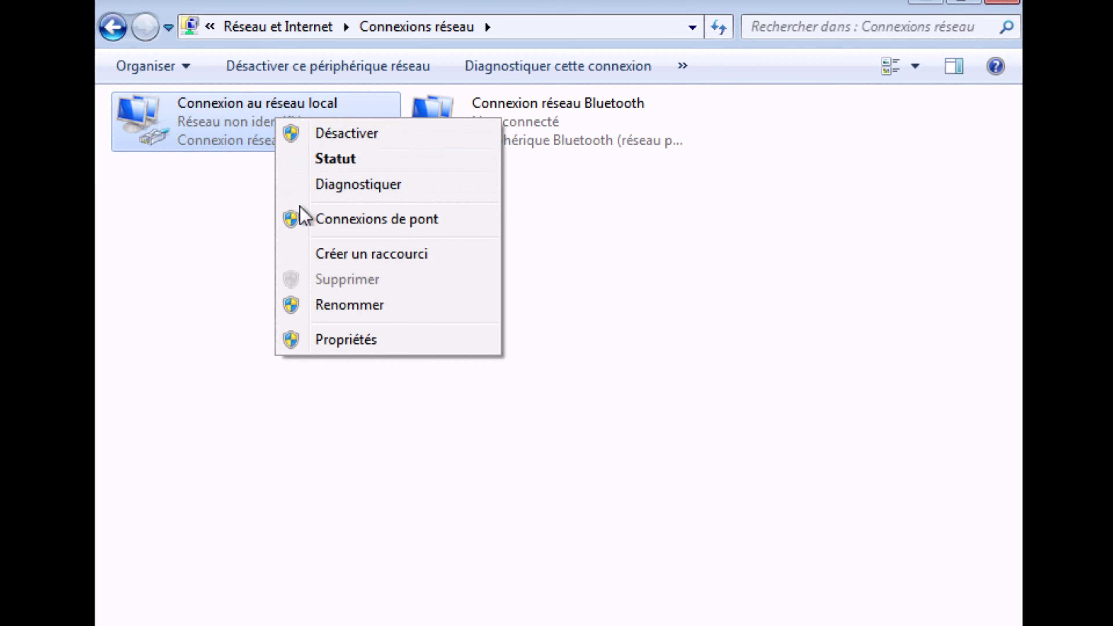
left_click(320, 349)
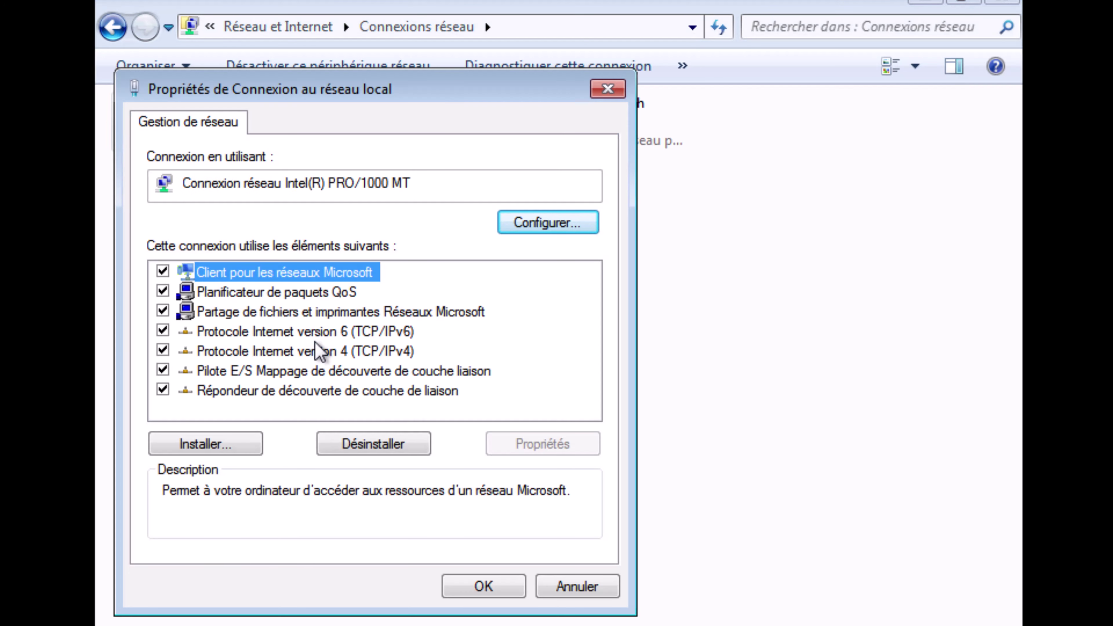
left_click(320, 353)
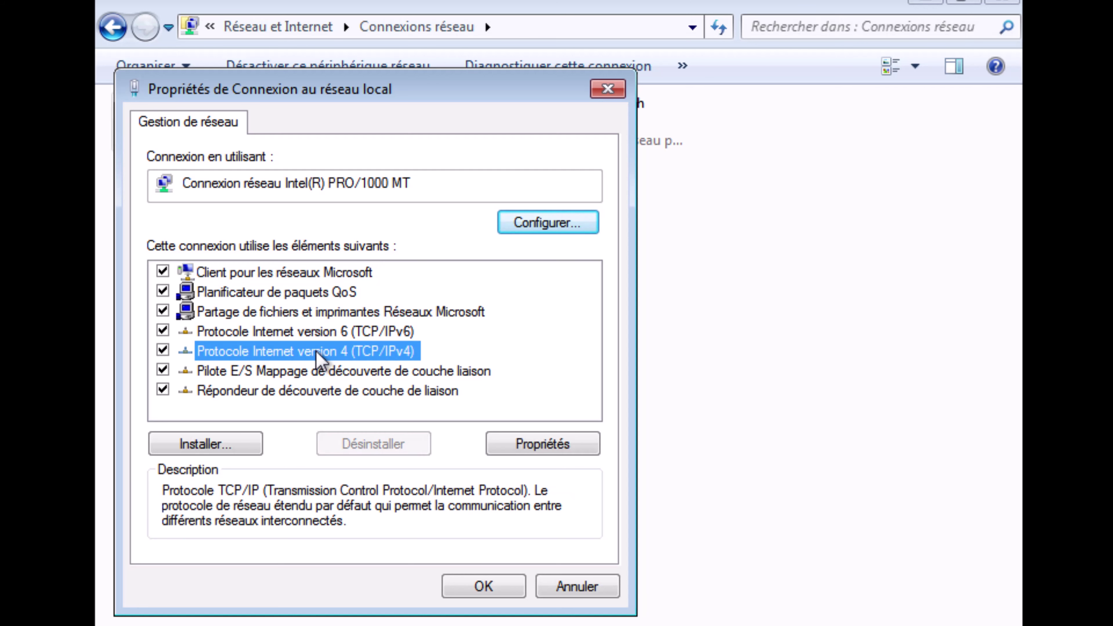
double_click(319, 355)
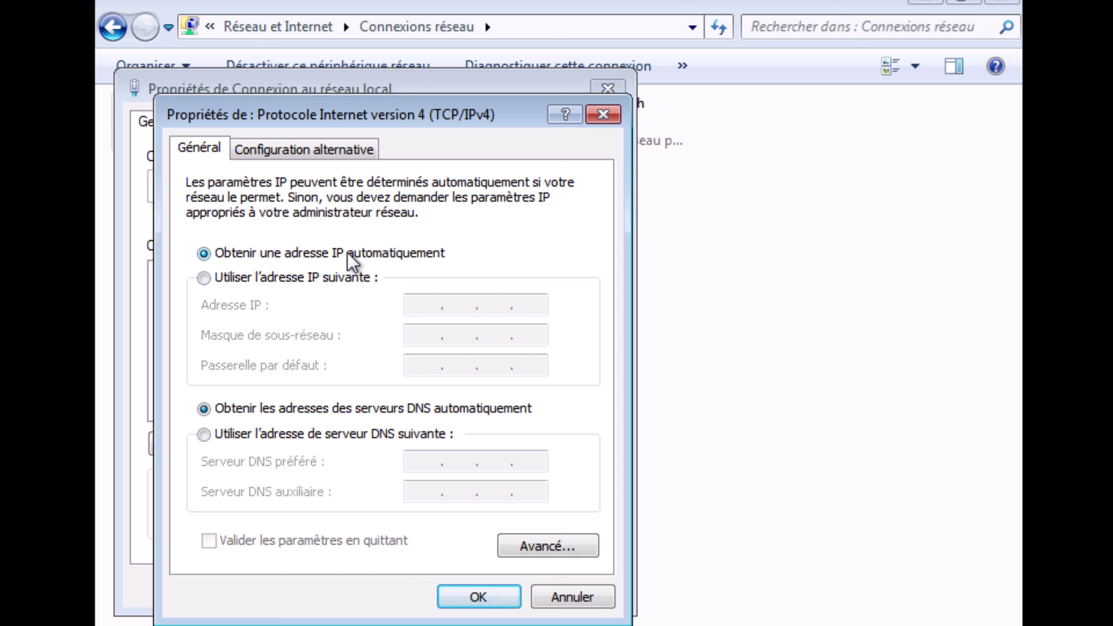
- Assign the static IP address 192.168.20.10 with mask 255.255.255.0, enable validation on exit, and apply without running the network diagnostics
left_click(266, 279)
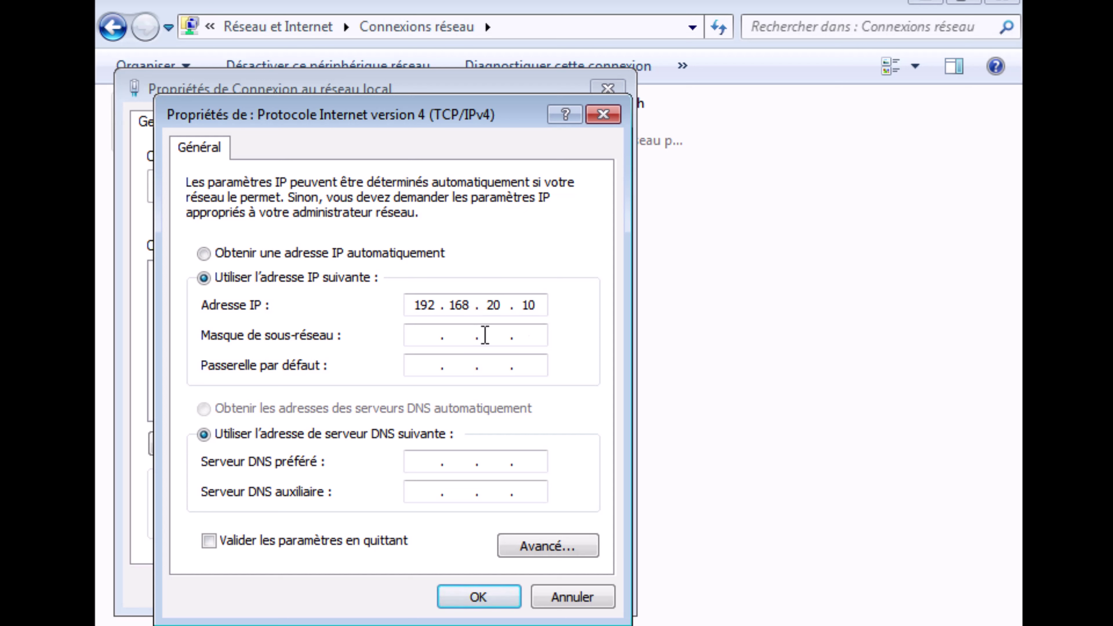
left_click(463, 338)
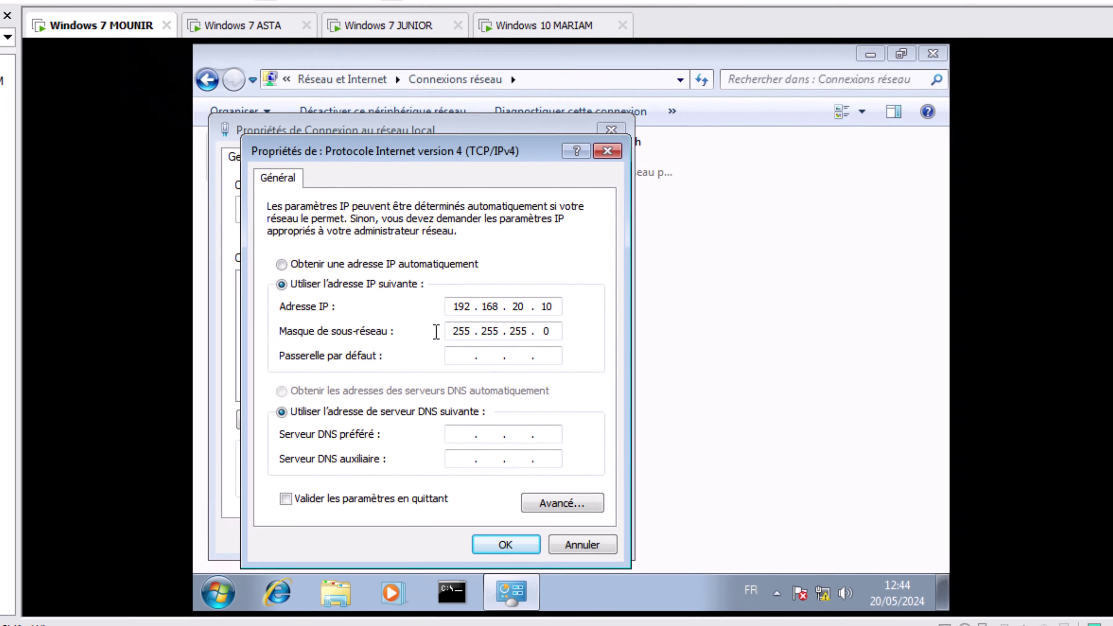
left_click(473, 330)
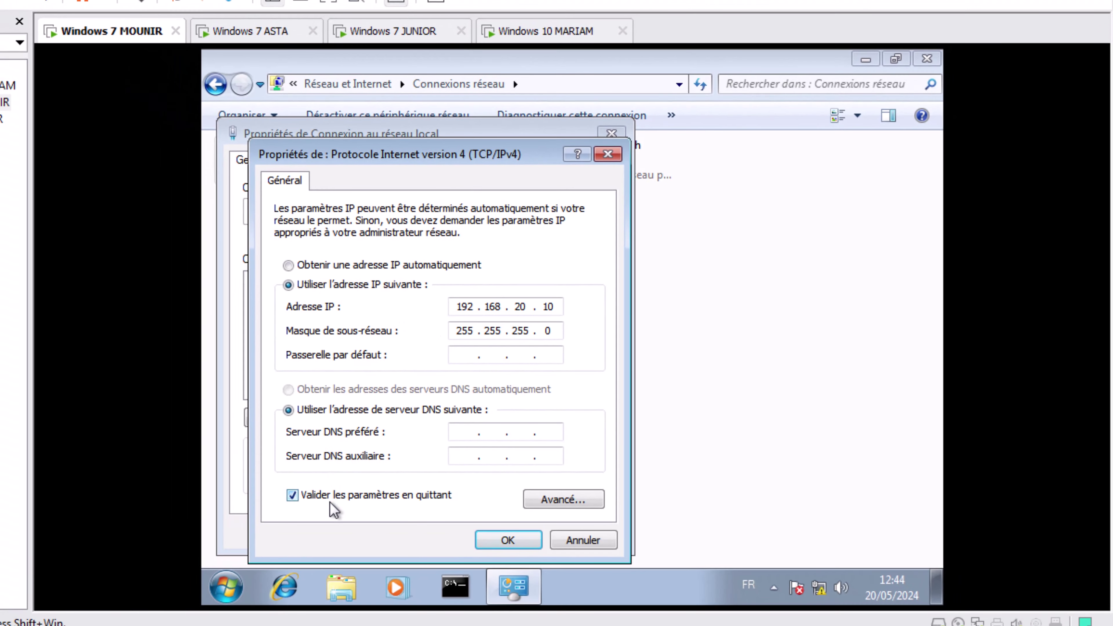
left_click(499, 535)
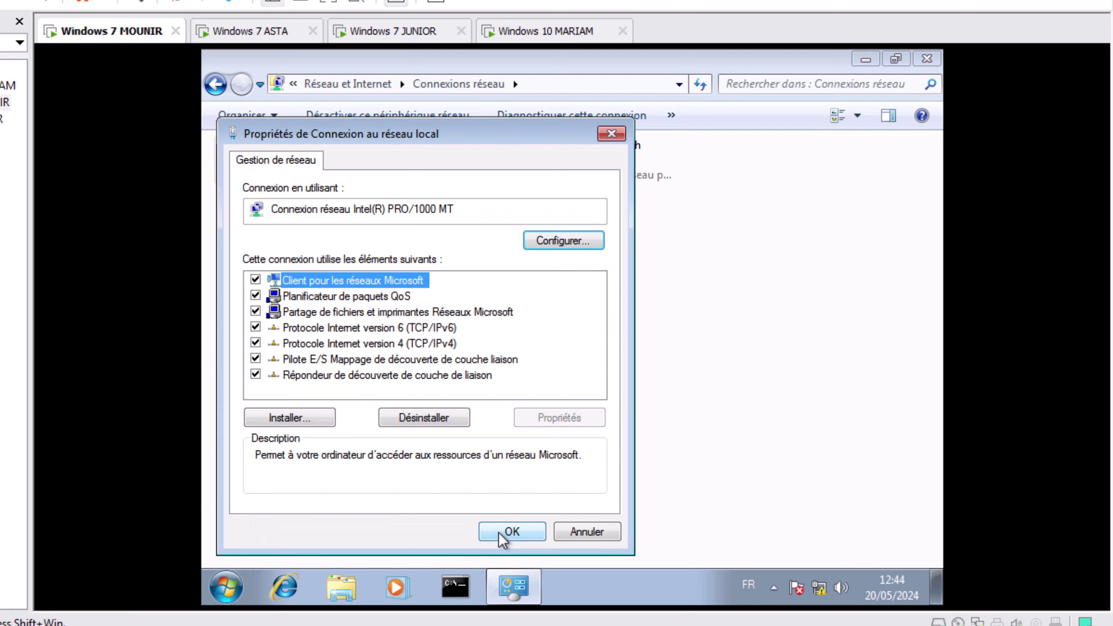
left_click(500, 532)
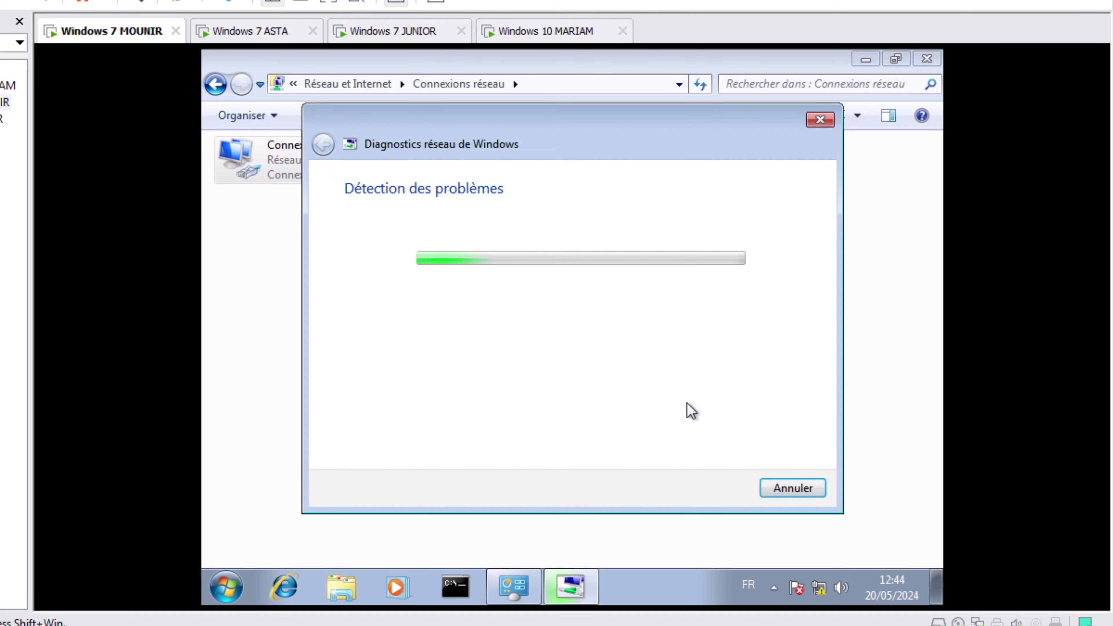
left_click(799, 492)
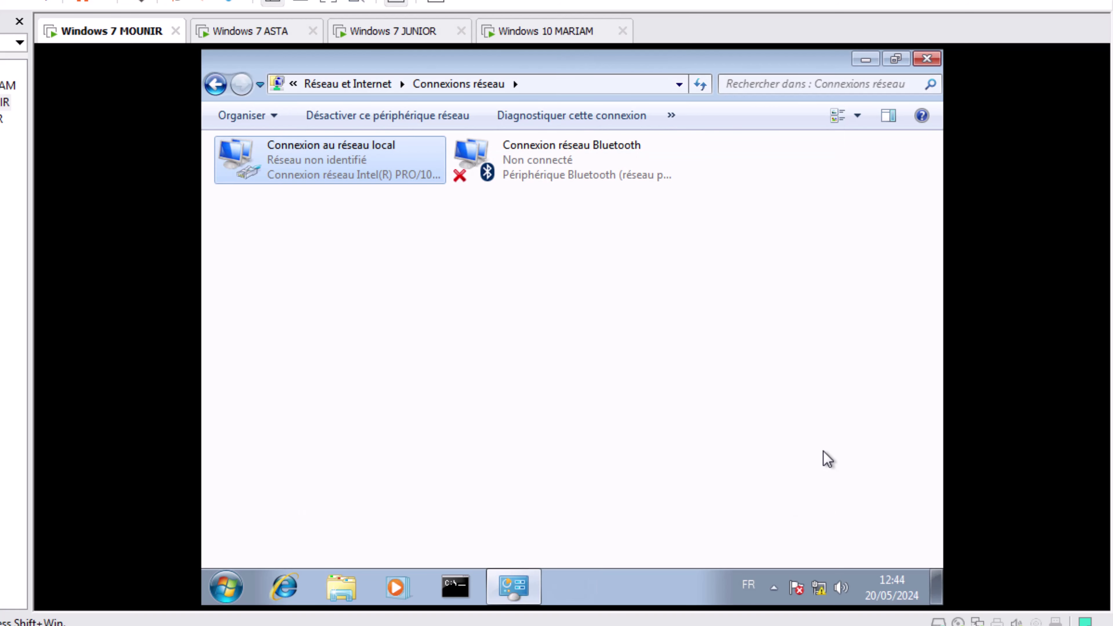
left_click(925, 58)
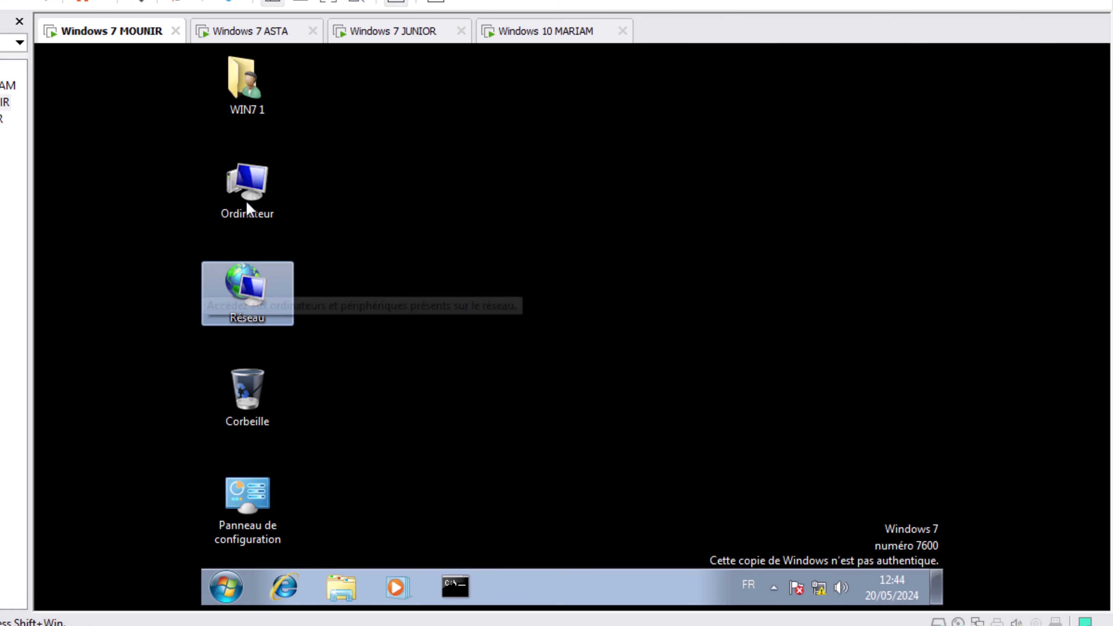
- Set the computer's workgroup to ADMIN in the computer name and domain settings
right_click(239, 183)
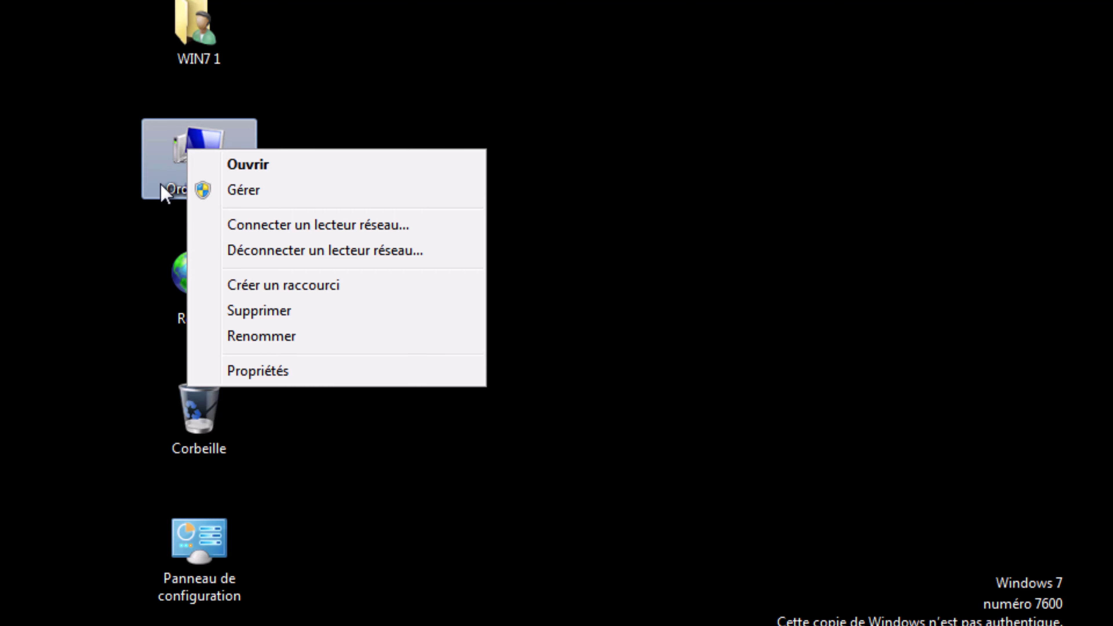
left_click(259, 372)
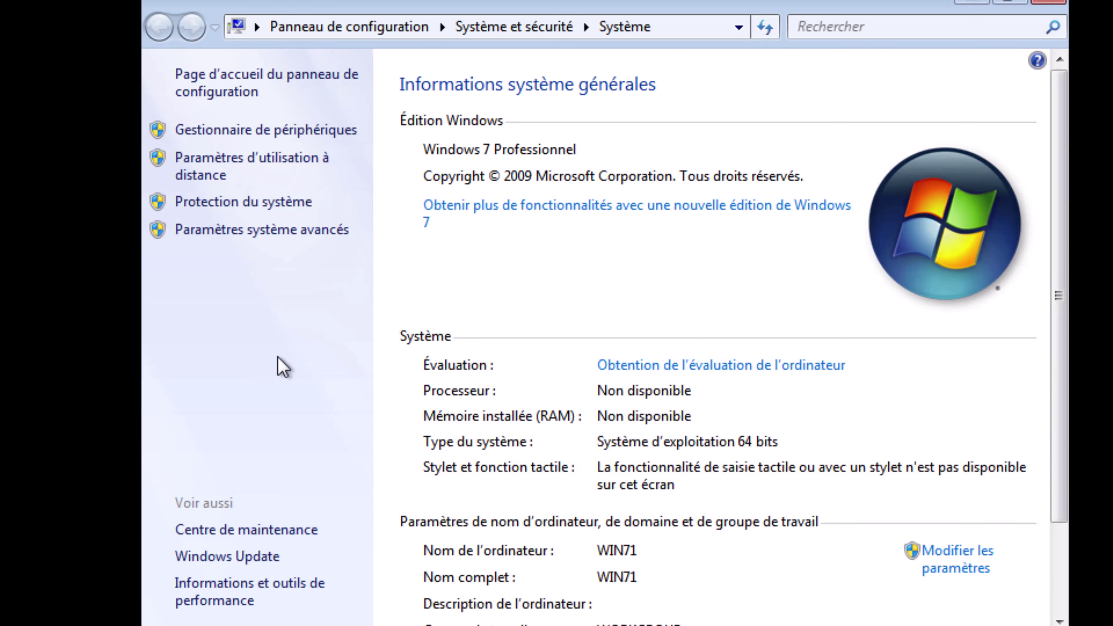
scroll(785, 497, "down", 1)
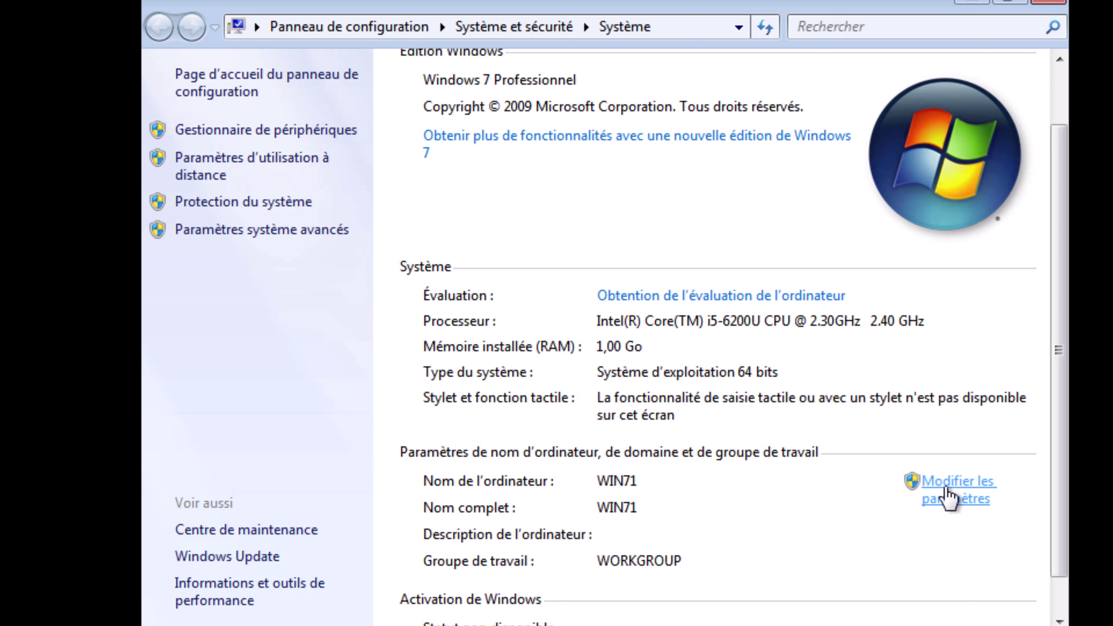
left_click(946, 496)
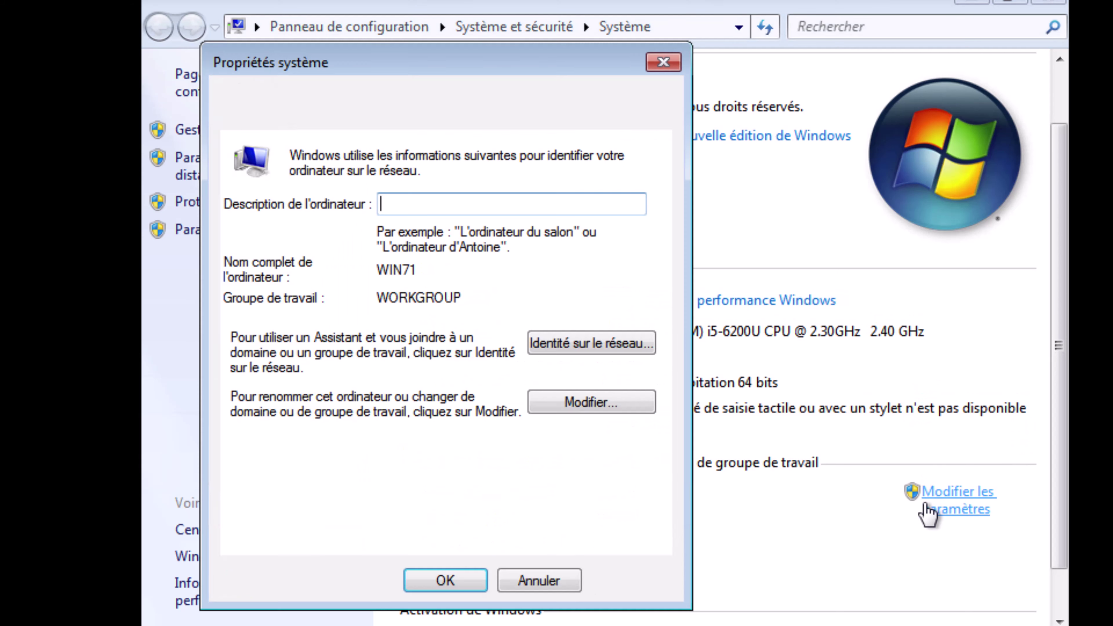
left_click(549, 404)
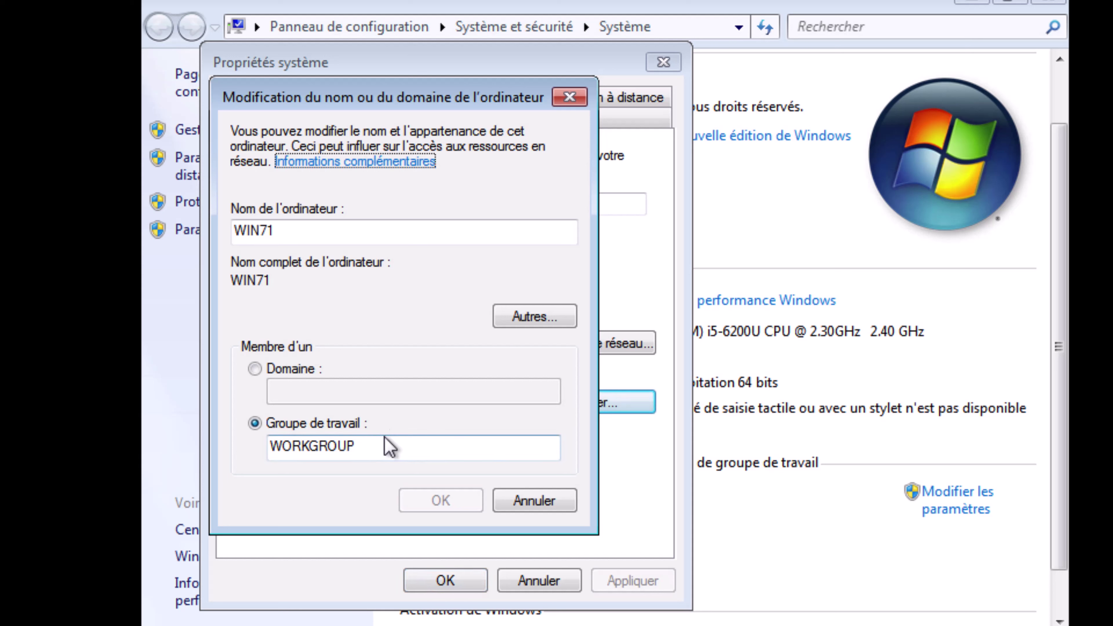
left_click_drag(388, 443, 248, 443)
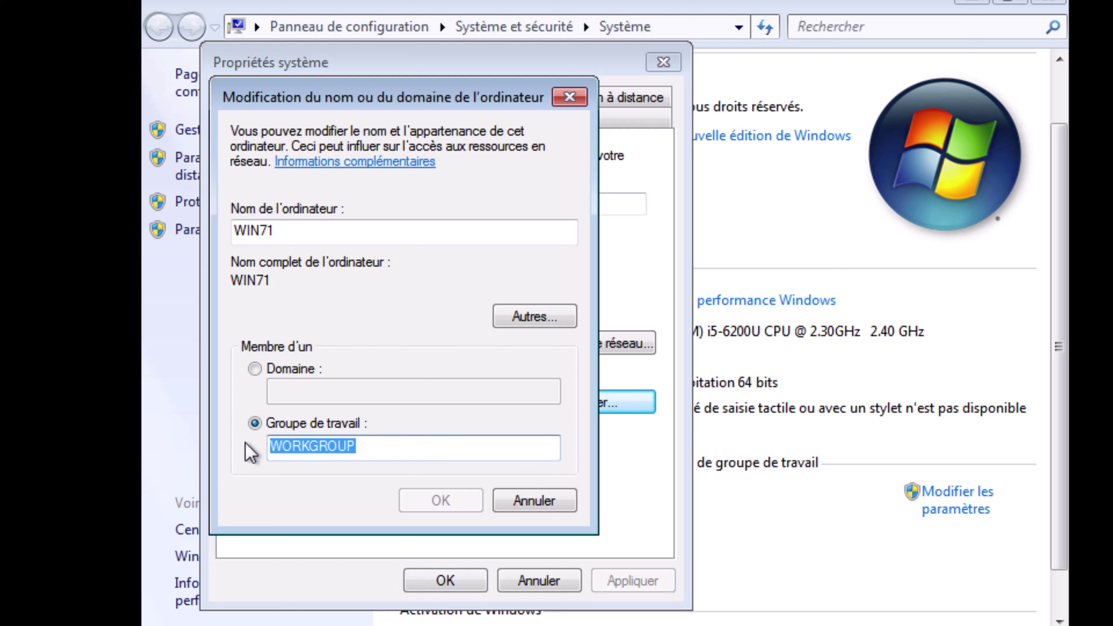
type("ADMIN")
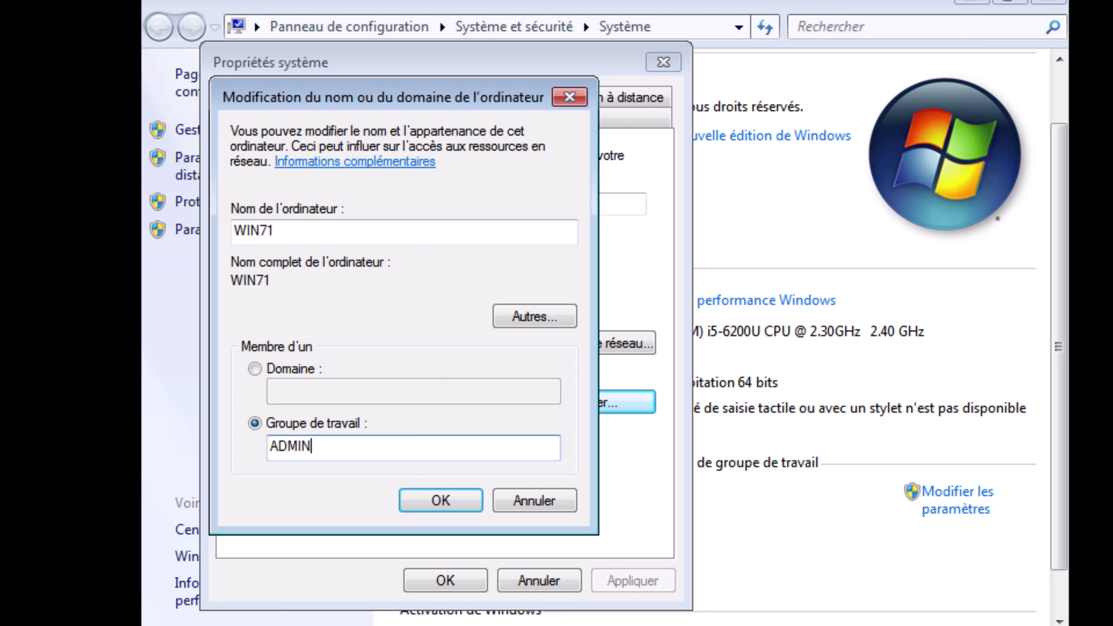
- Rename the computer to the first name in this virtual machine's title and apply the name and workgroup changes
left_click_drag(298, 230, 229, 223)
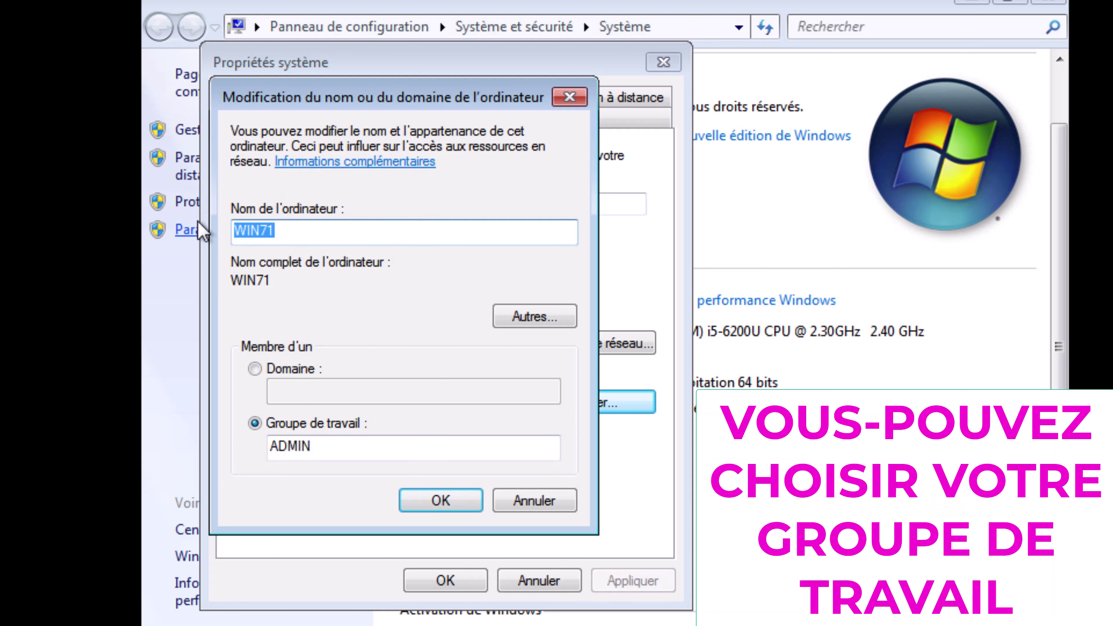
type("MOU")
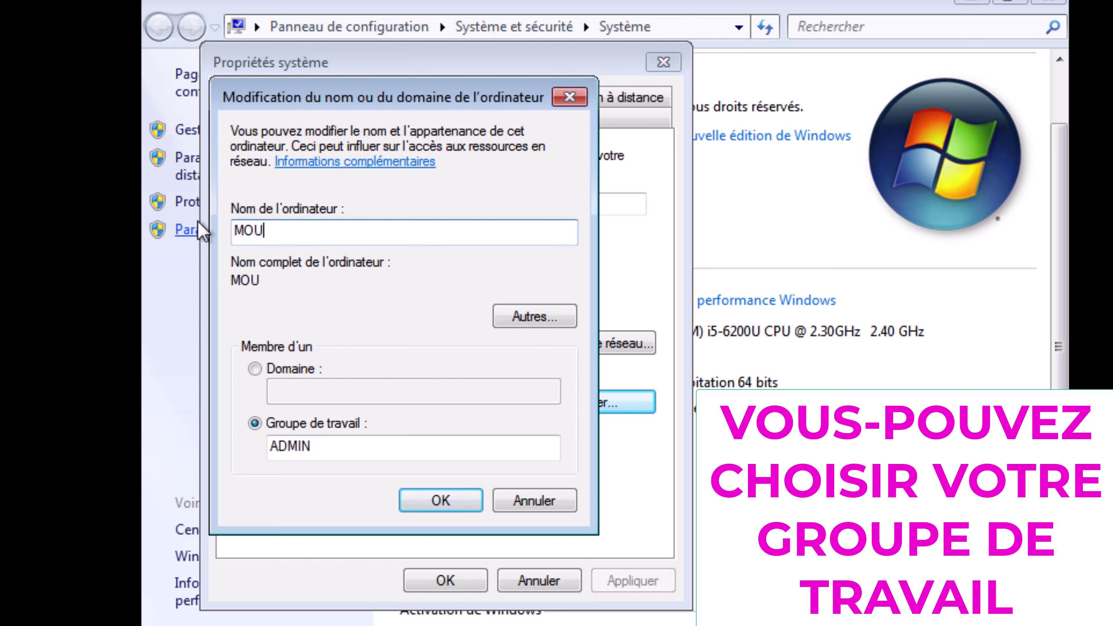
type("BN")
key("BackSpace")
key("BackSpace")
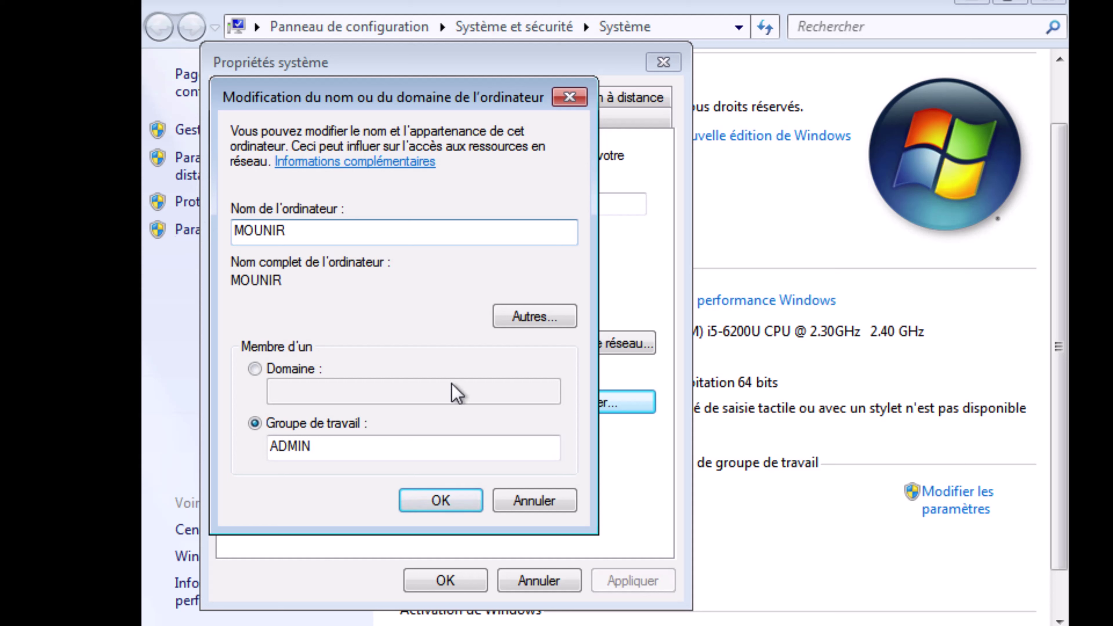
left_click(443, 498)
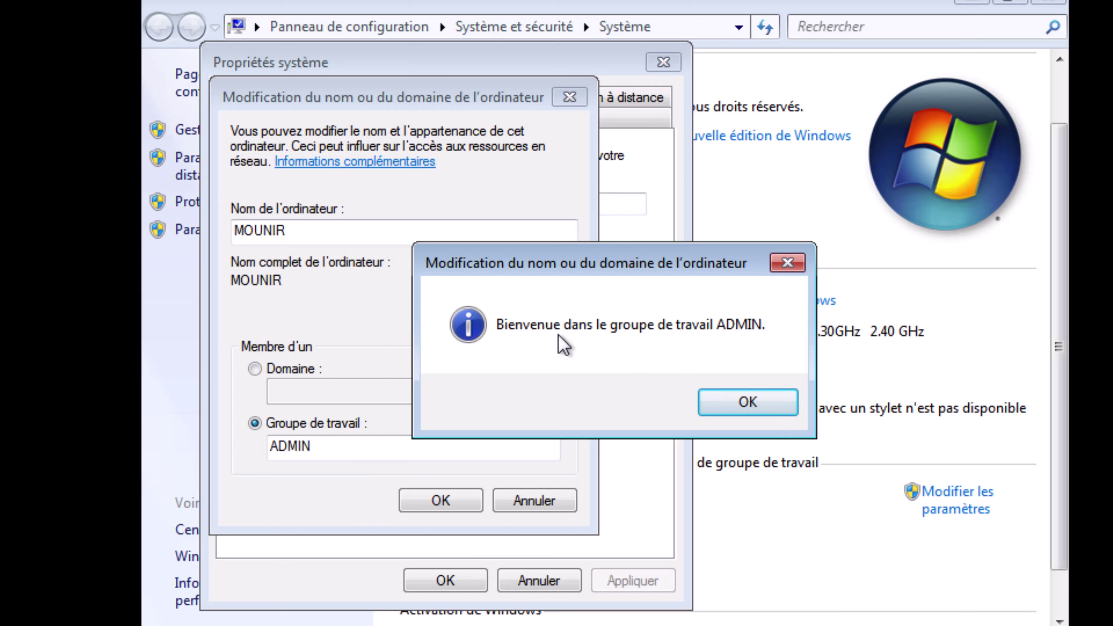
- Acknowledge the workgroup and restart notices, close the system properties, and restart the computer immediately
left_click(748, 400)
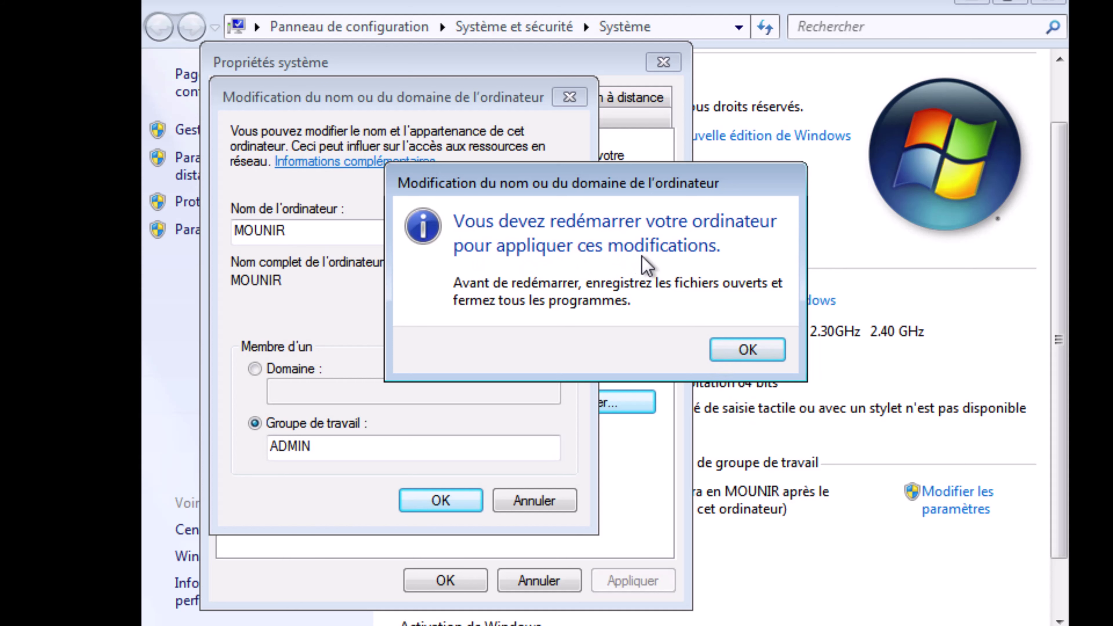
left_click(718, 351)
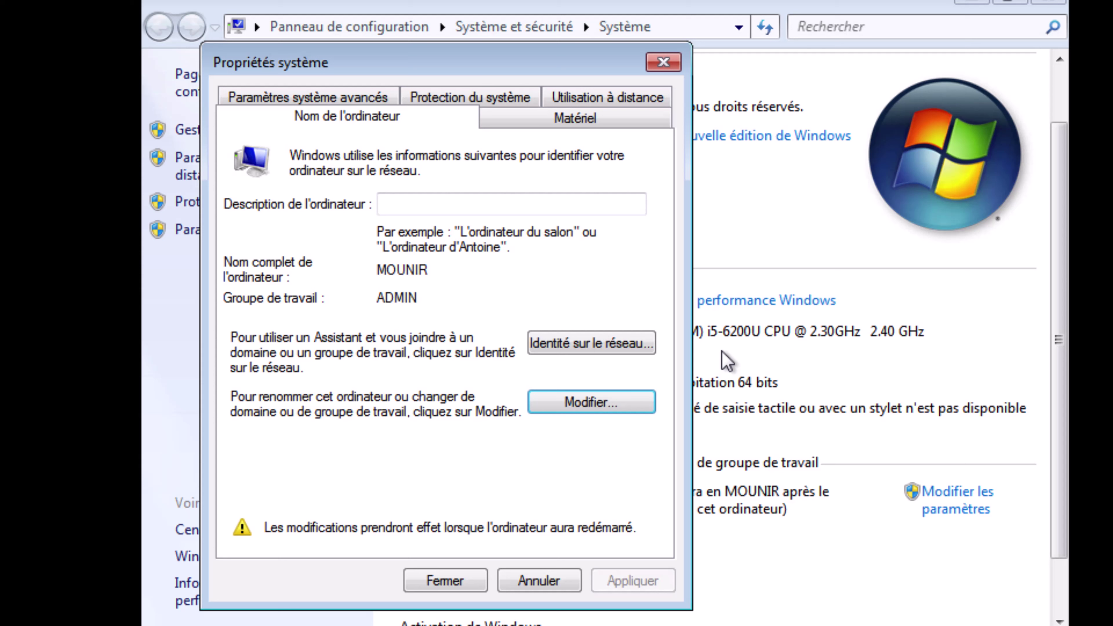
left_click(442, 581)
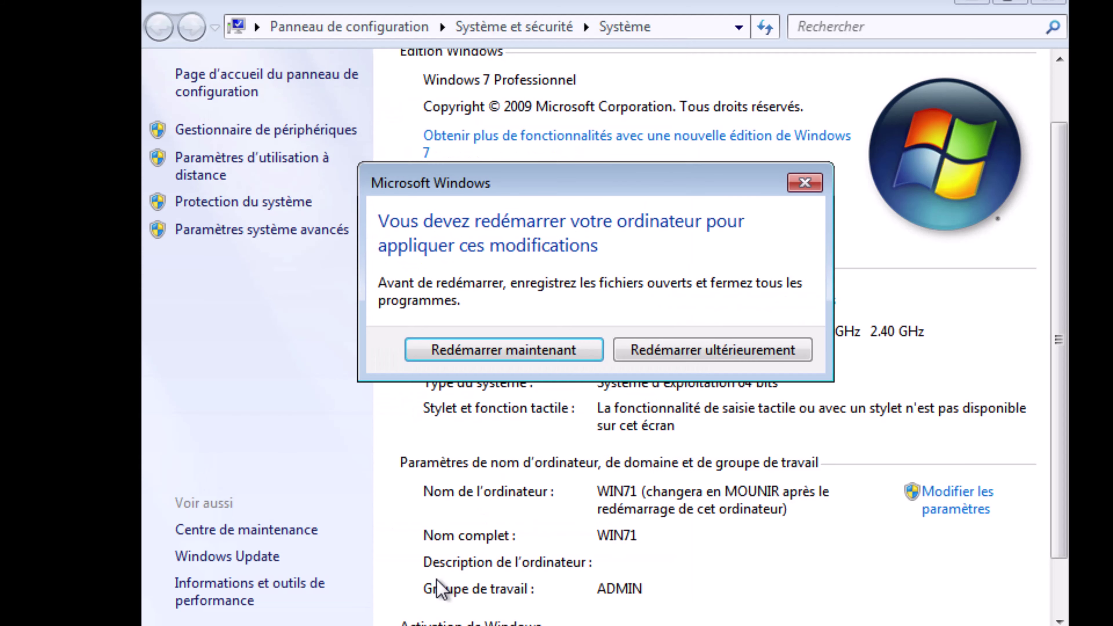
left_click(519, 350)
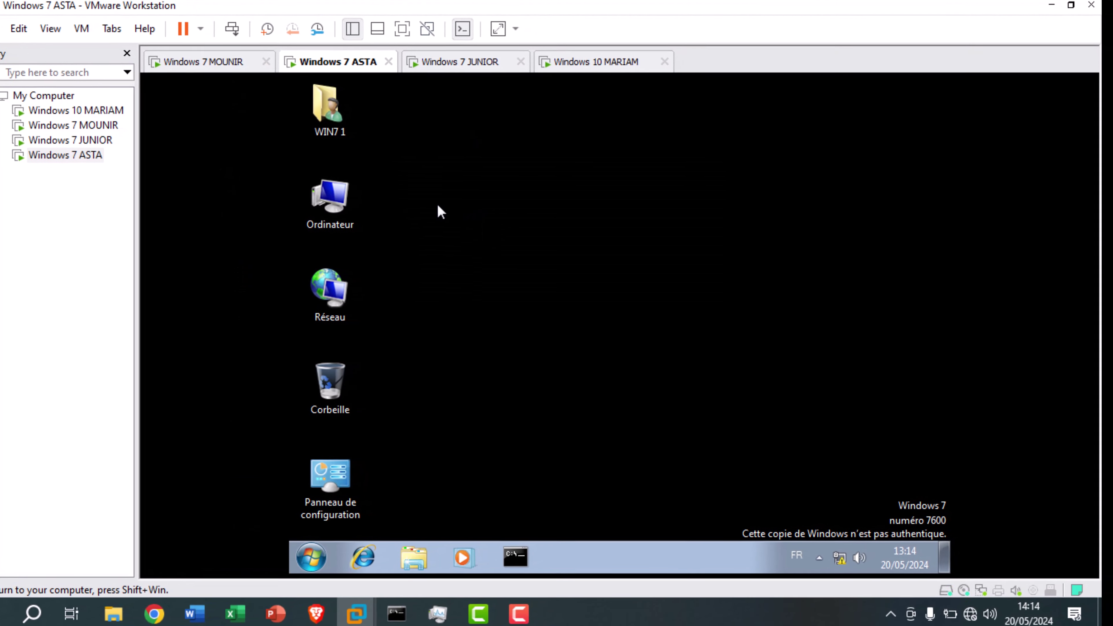
- Open the Internet Protocol version 4 properties of this virtual machine's local area connection
double_click(336, 204)
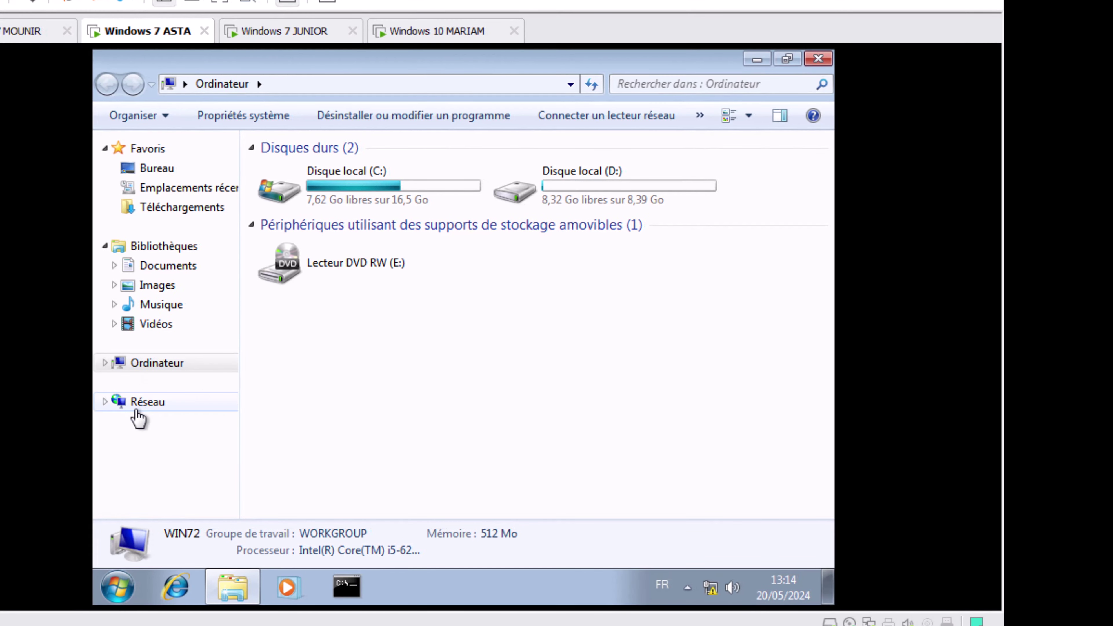
right_click(139, 408)
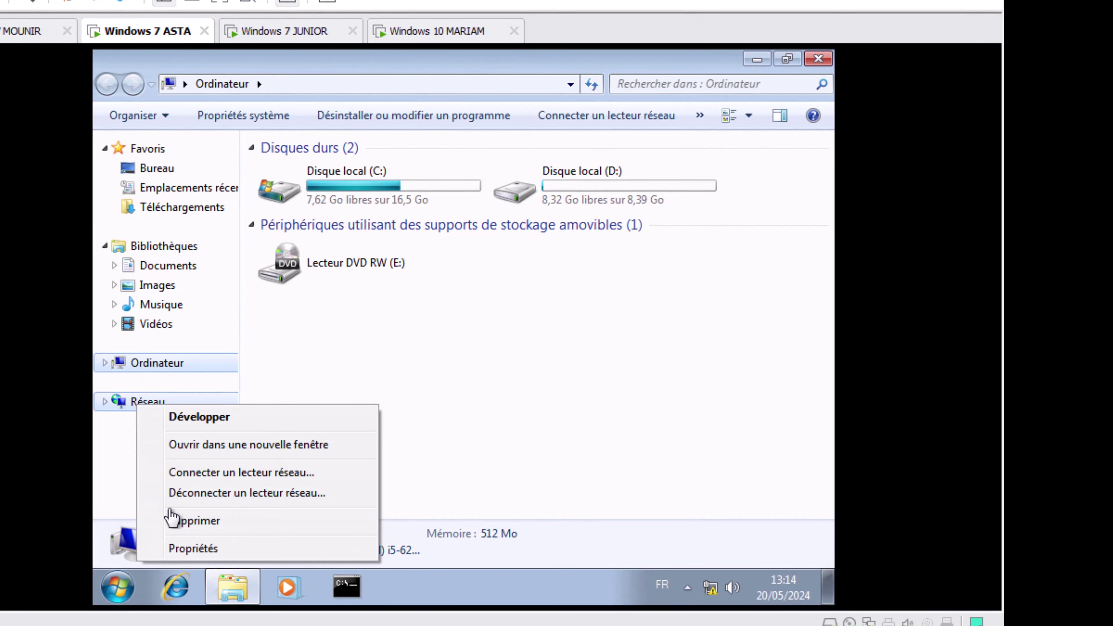
left_click(186, 549)
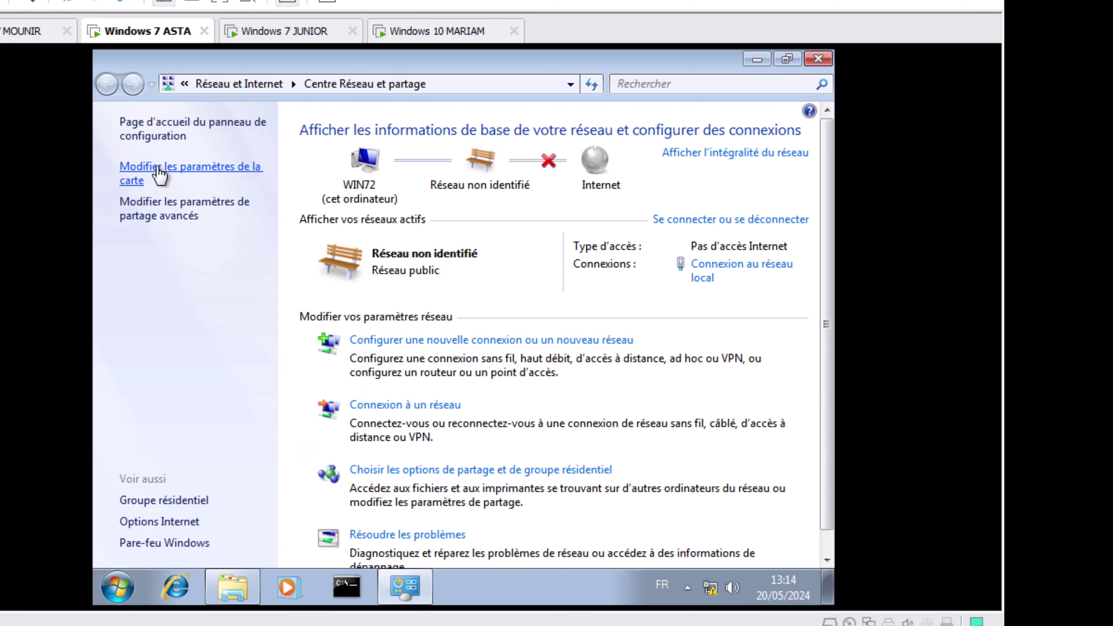
left_click(159, 174)
right_click(227, 167)
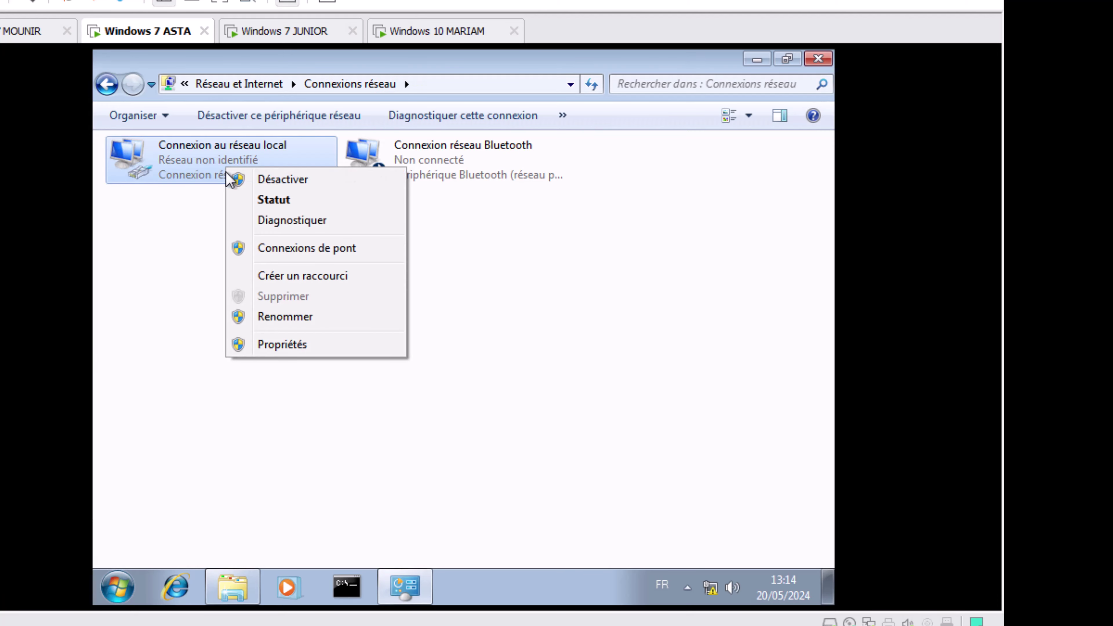
left_click(294, 346)
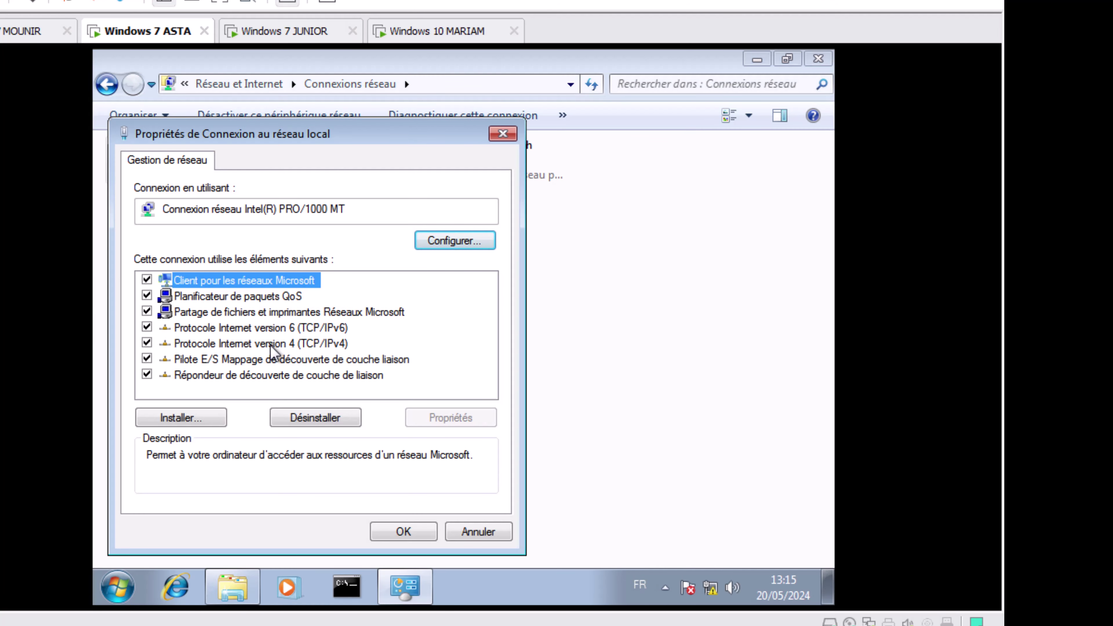
left_click(272, 348)
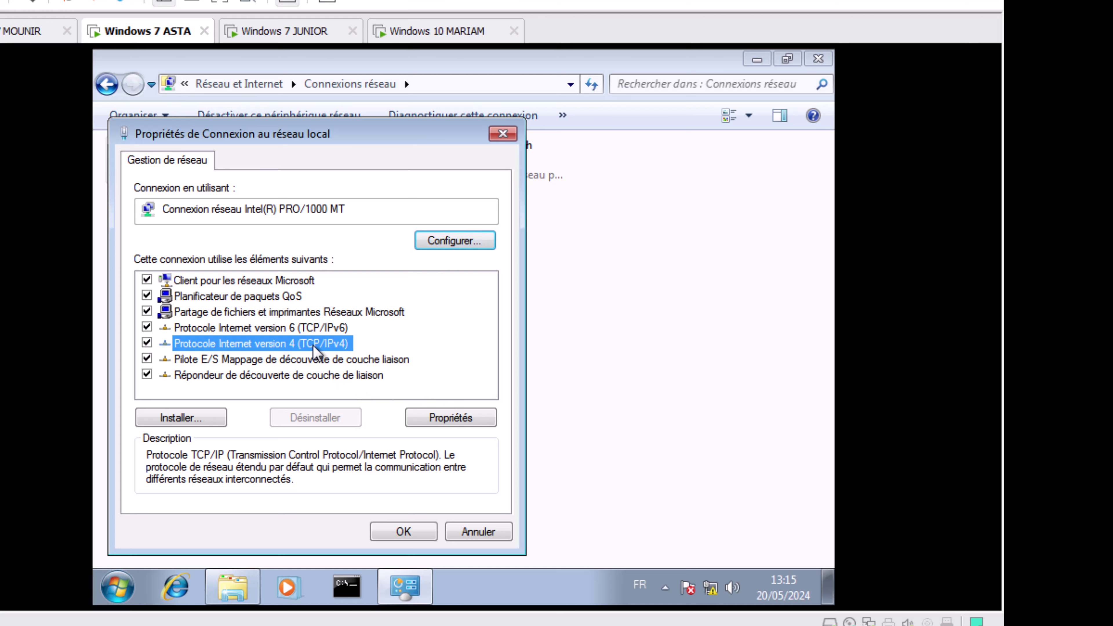
left_click(436, 421)
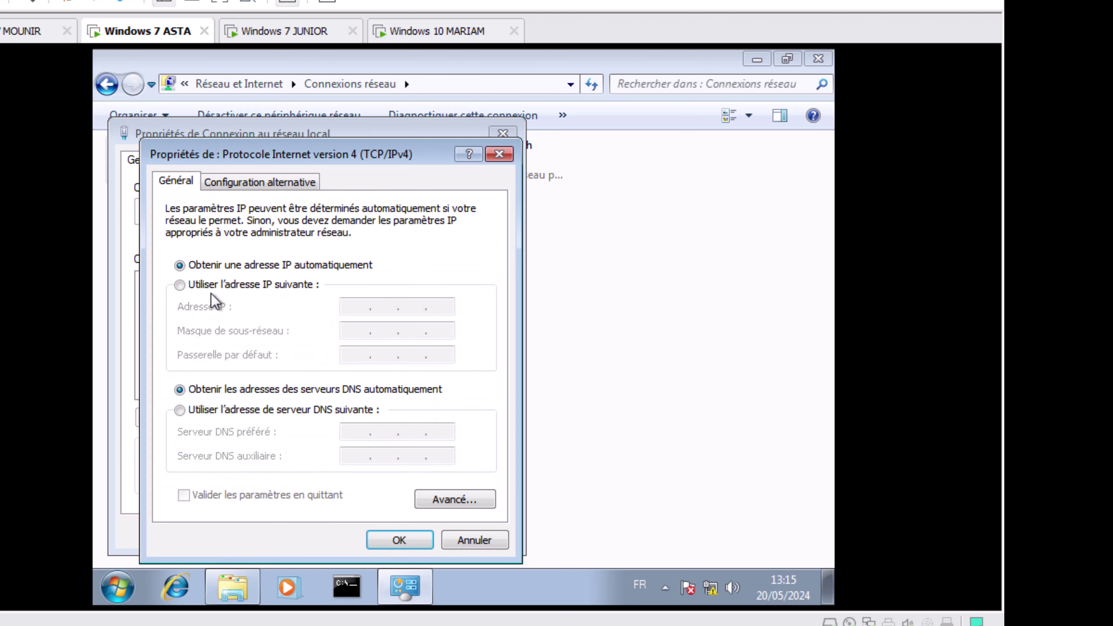
- Assign the static IP address 192.168.20.11 with mask 255.255.255.0 and enable validation of the settings on exit
left_click(212, 286)
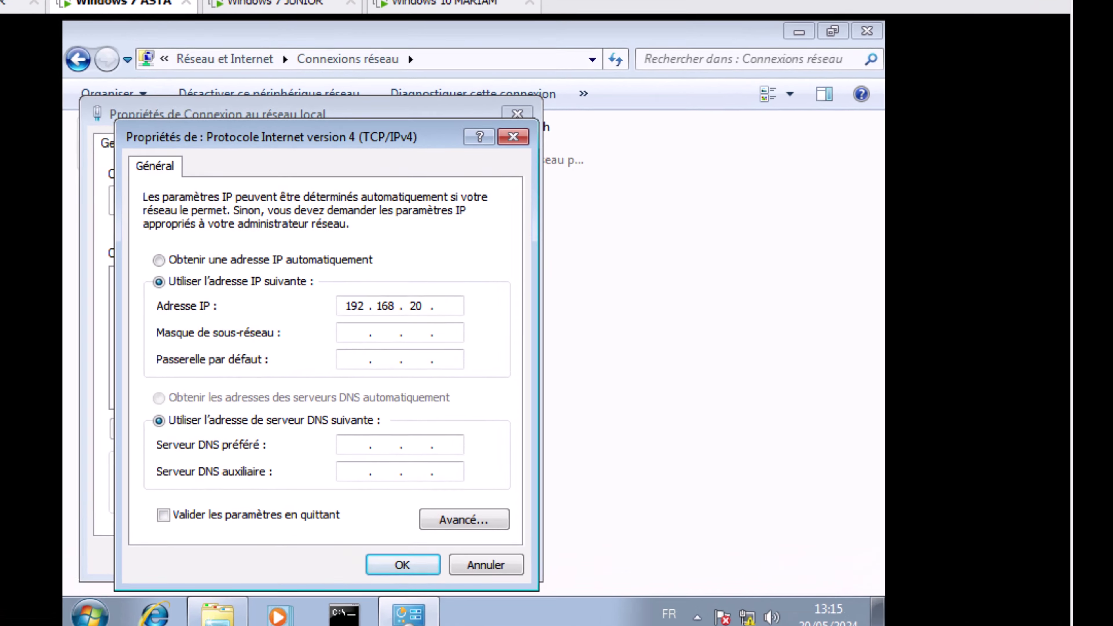
type("11")
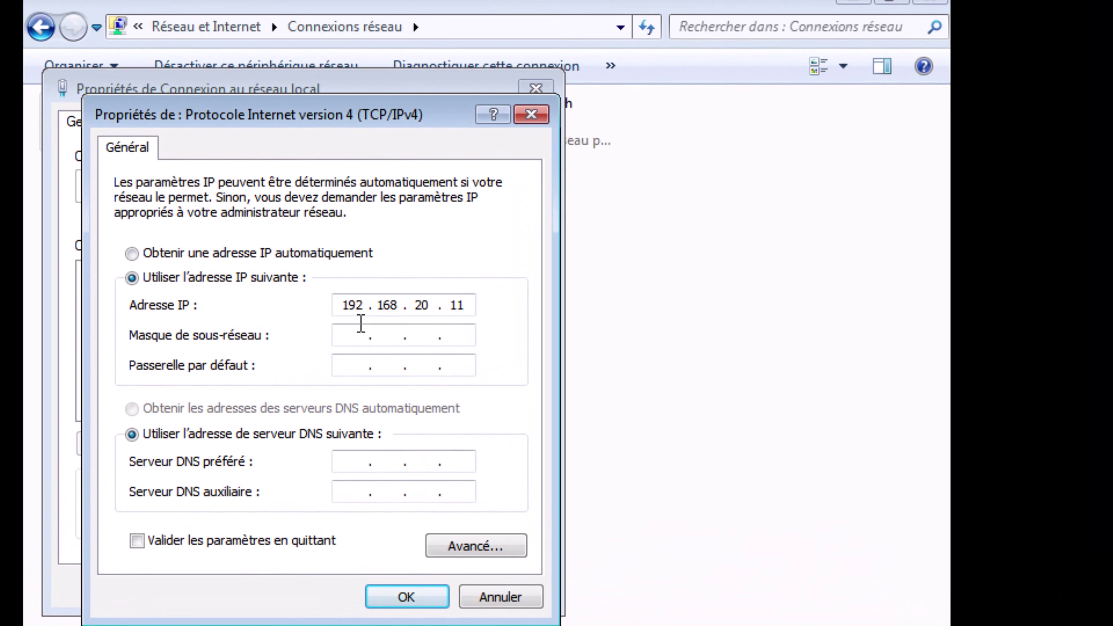
left_click(402, 336)
left_click_drag(343, 342, 392, 341)
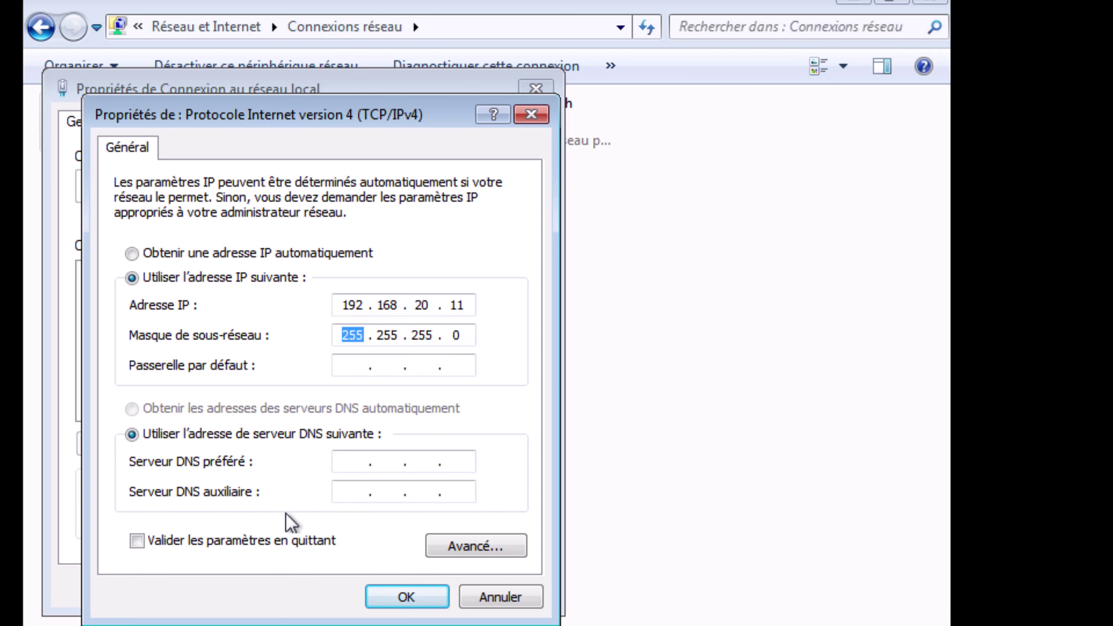
left_click(145, 541)
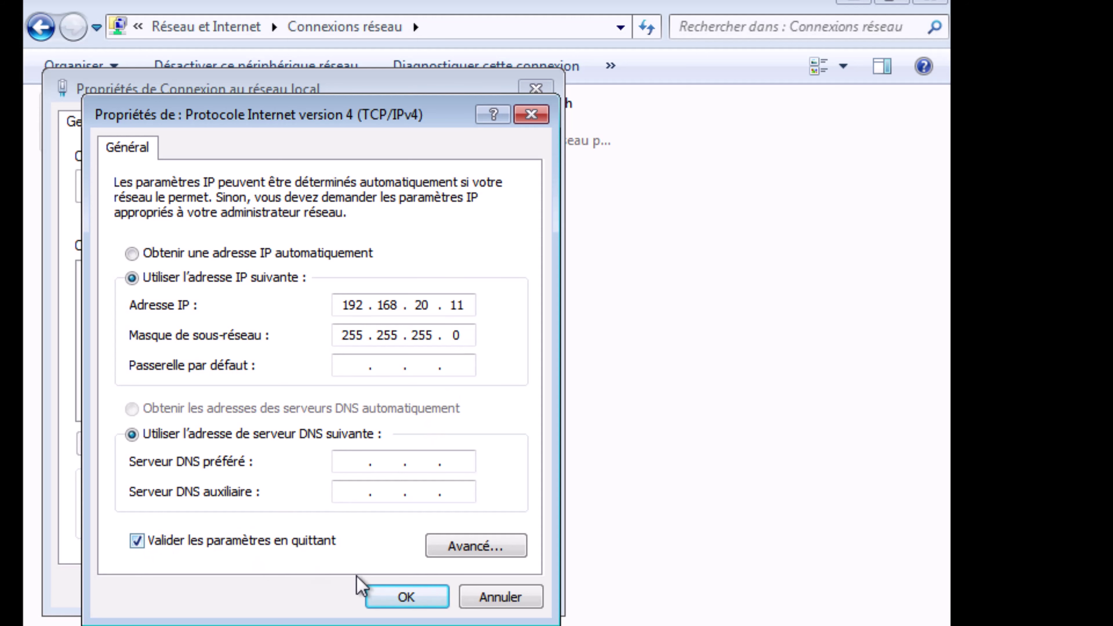
- Apply the IP settings and close the network connections window without completing the network diagnostics
left_click(406, 599)
left_click(407, 584)
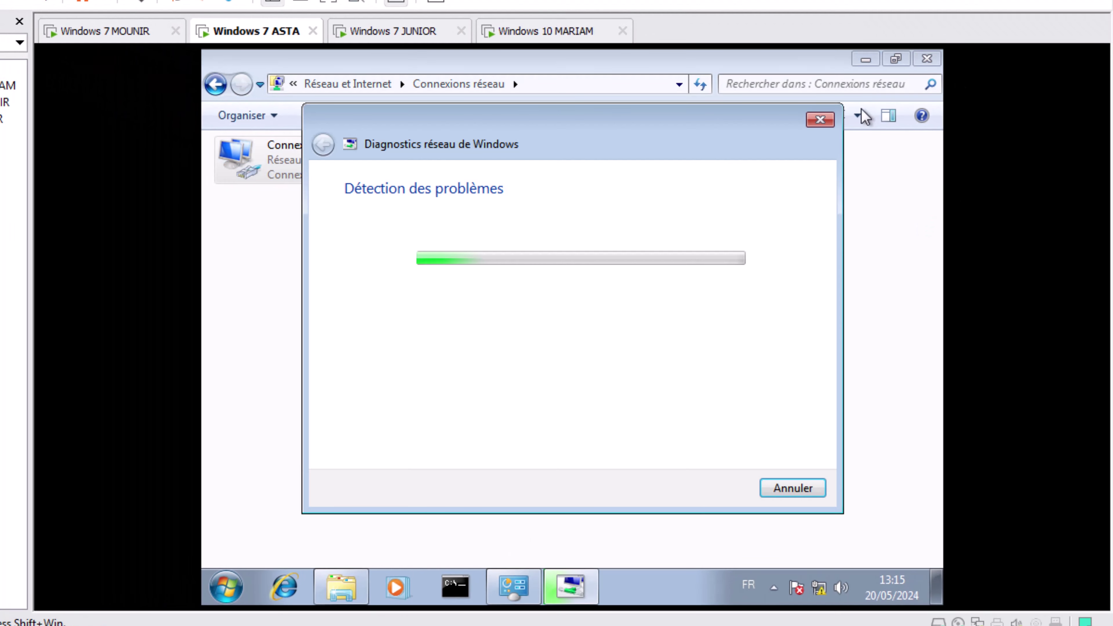
left_click(819, 120)
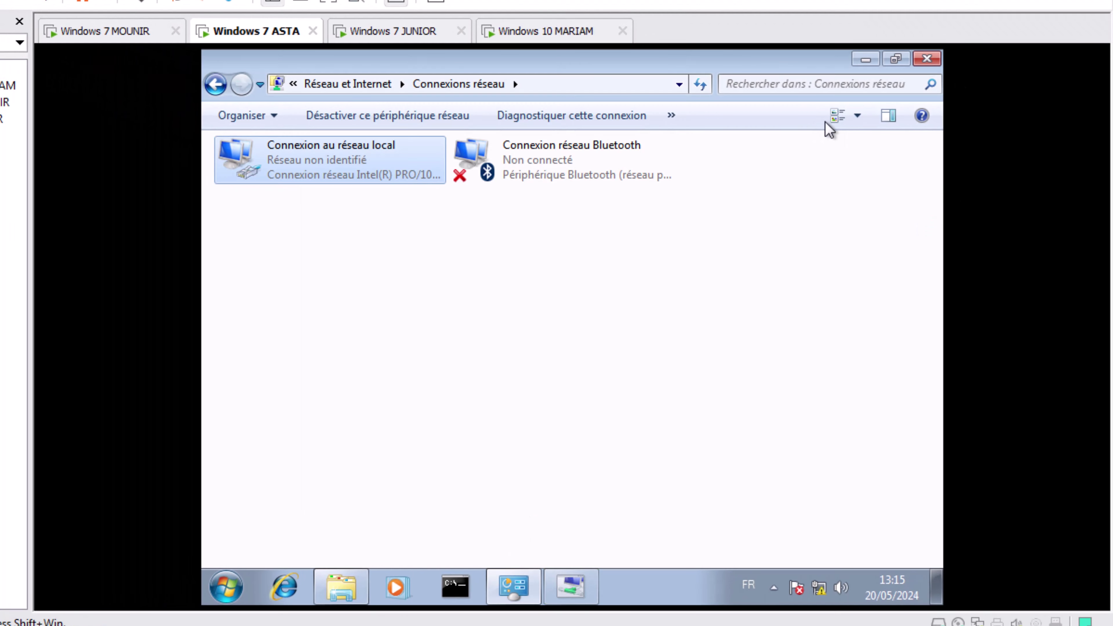
left_click(926, 58)
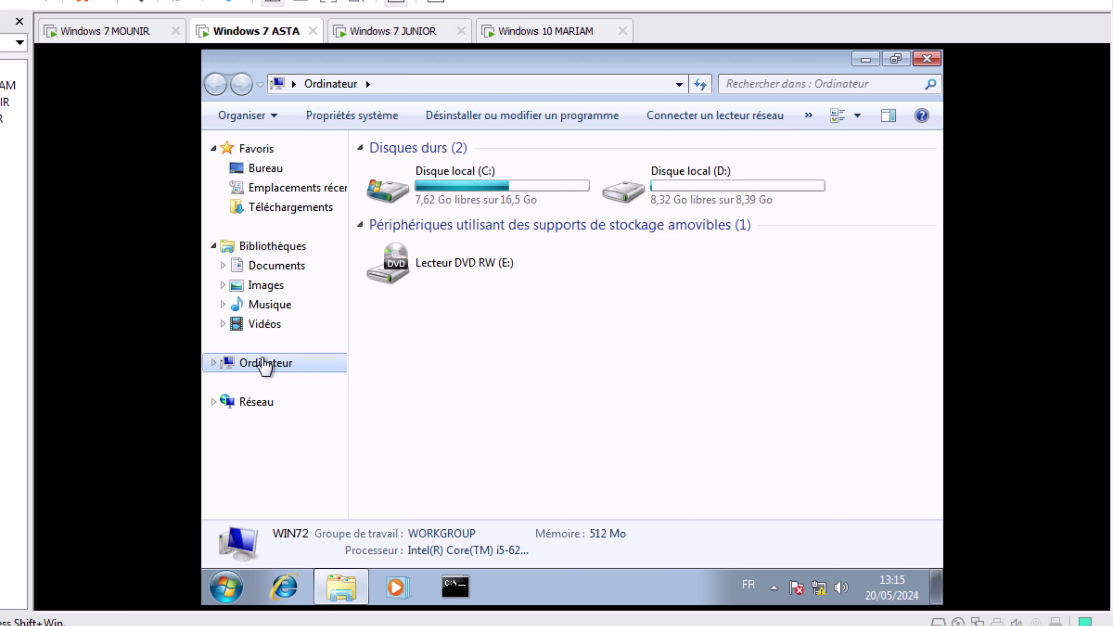
- Change the computer name to the first name in this virtual machine's title in the system's name and domain settings
right_click(264, 365)
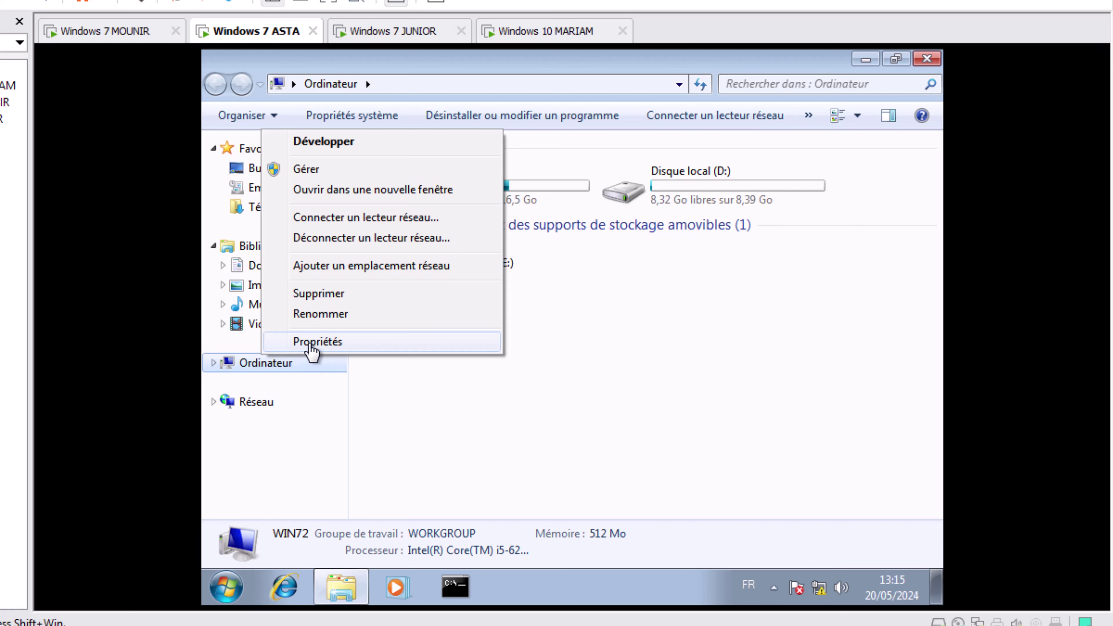
left_click(312, 346)
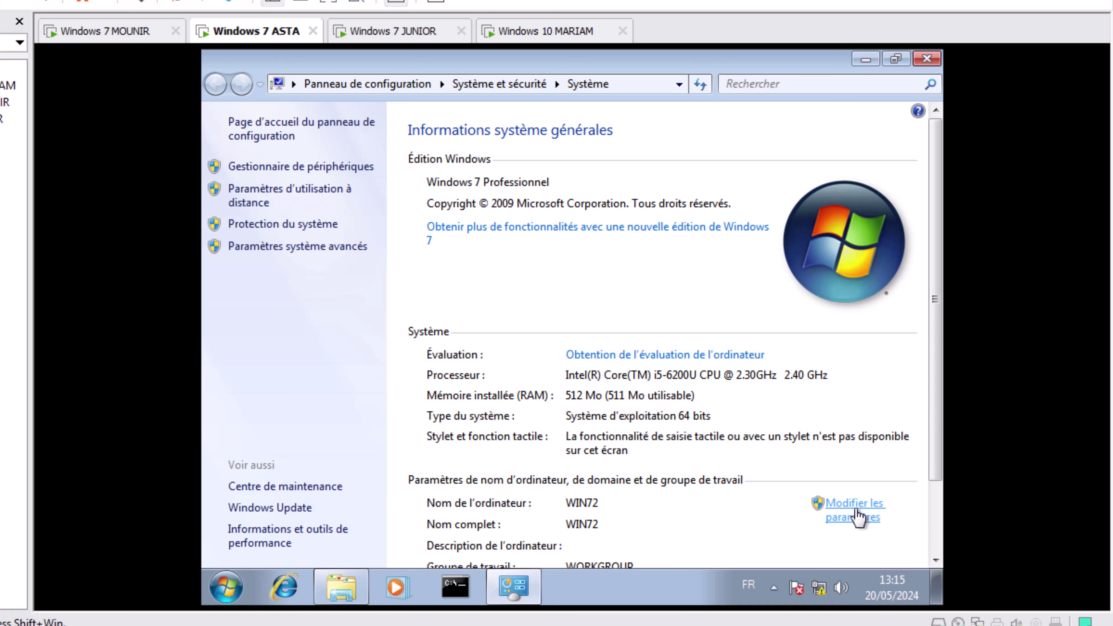
left_click(858, 517)
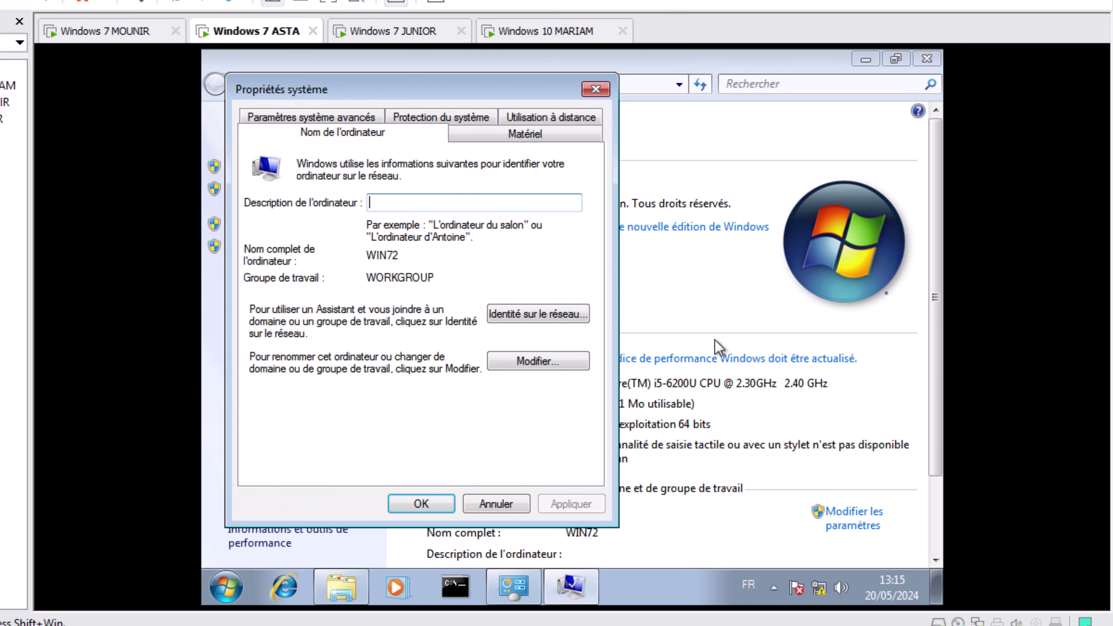
left_click(504, 360)
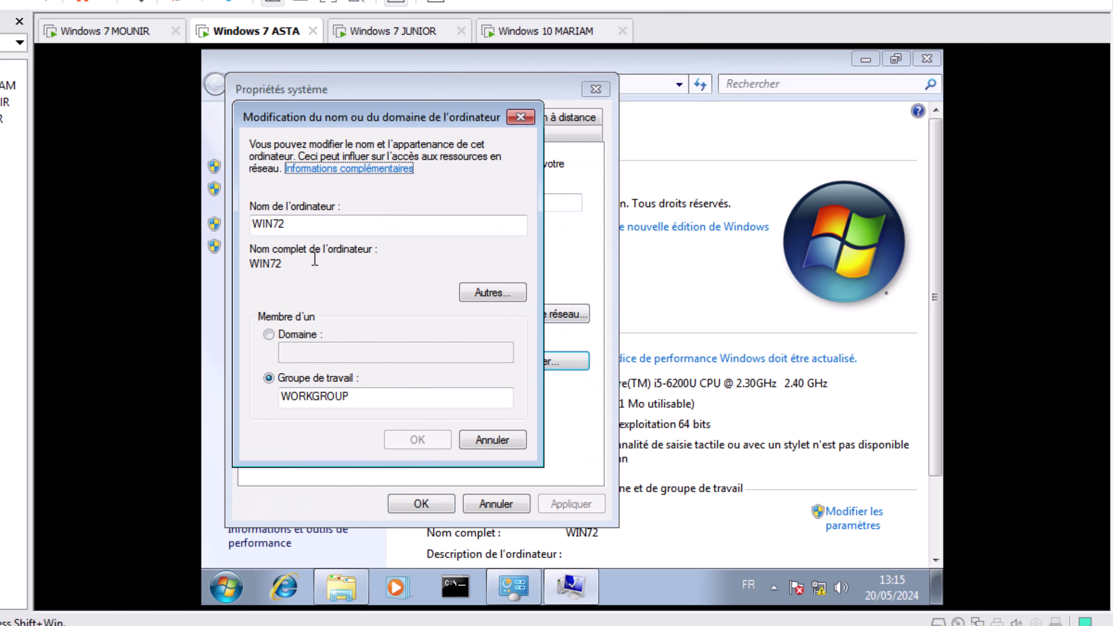
double_click(256, 222)
type("ASTA")
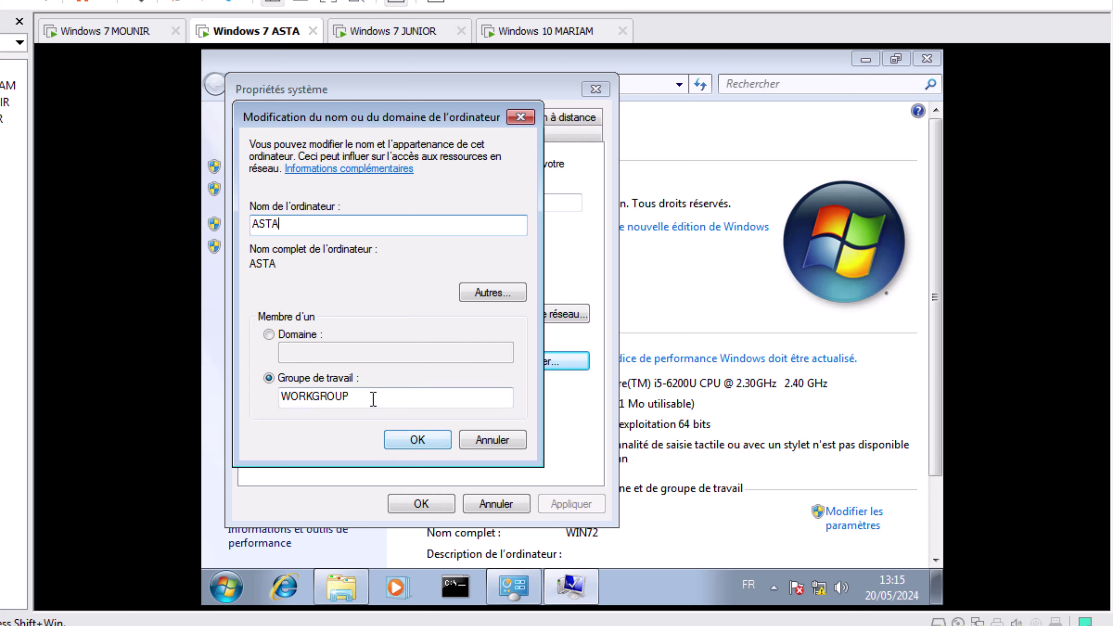
- Set the workgroup to ADMIN and apply the new computer name and workgroup
double_click(373, 398)
type("ADMIN")
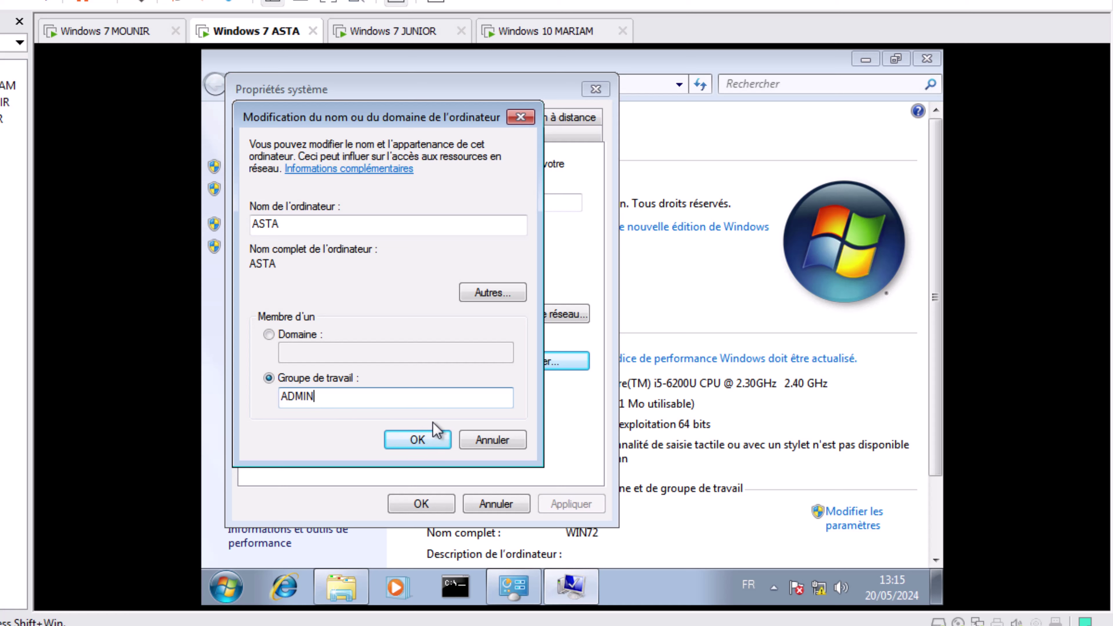
left_click(426, 435)
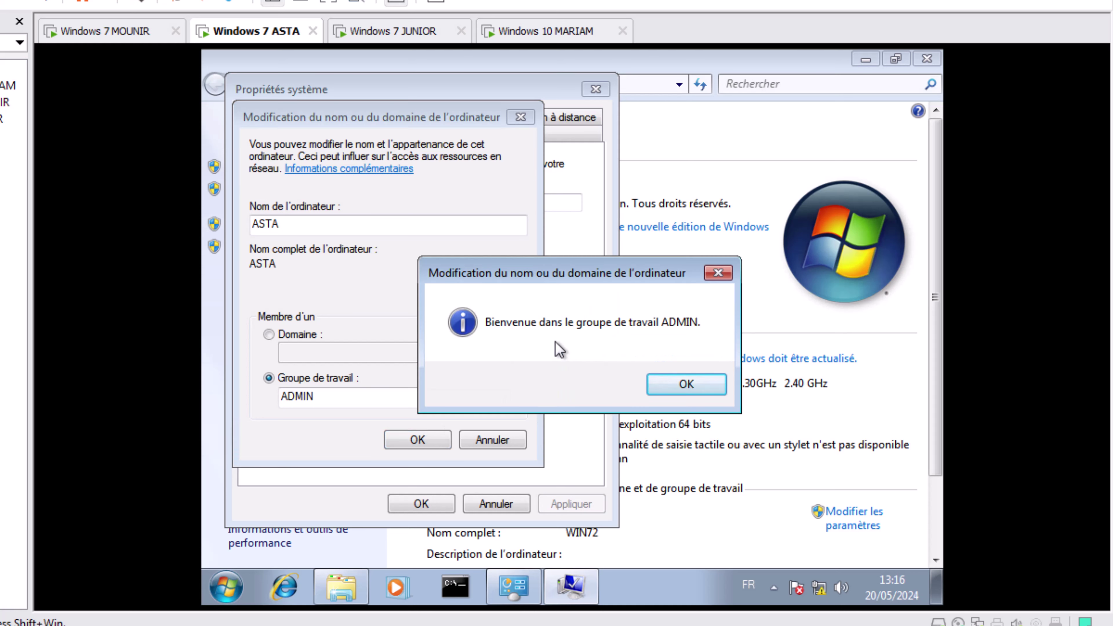
- Acknowledge the workgroup welcome and restart notices, close the system properties, and restart this virtual machine now
left_click(697, 388)
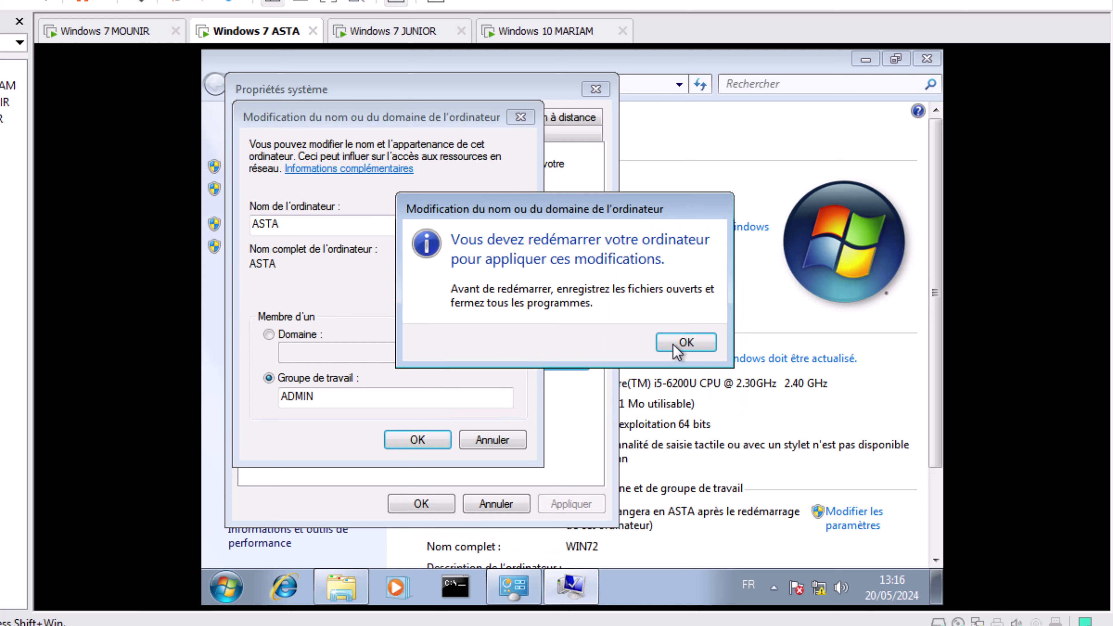
left_click(686, 343)
left_click(419, 505)
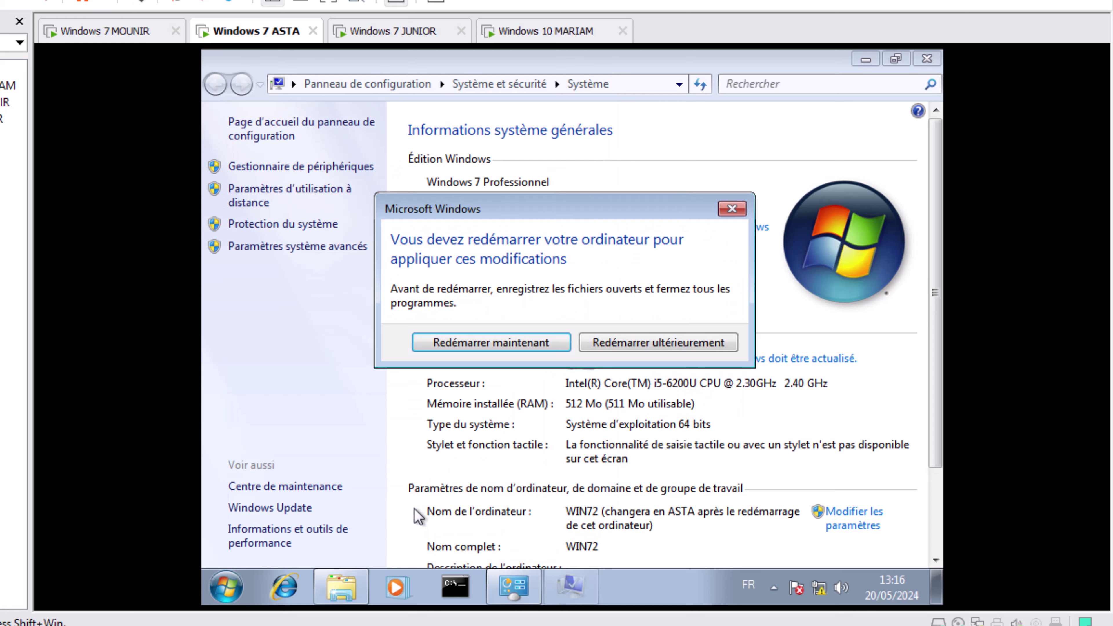
left_click(495, 344)
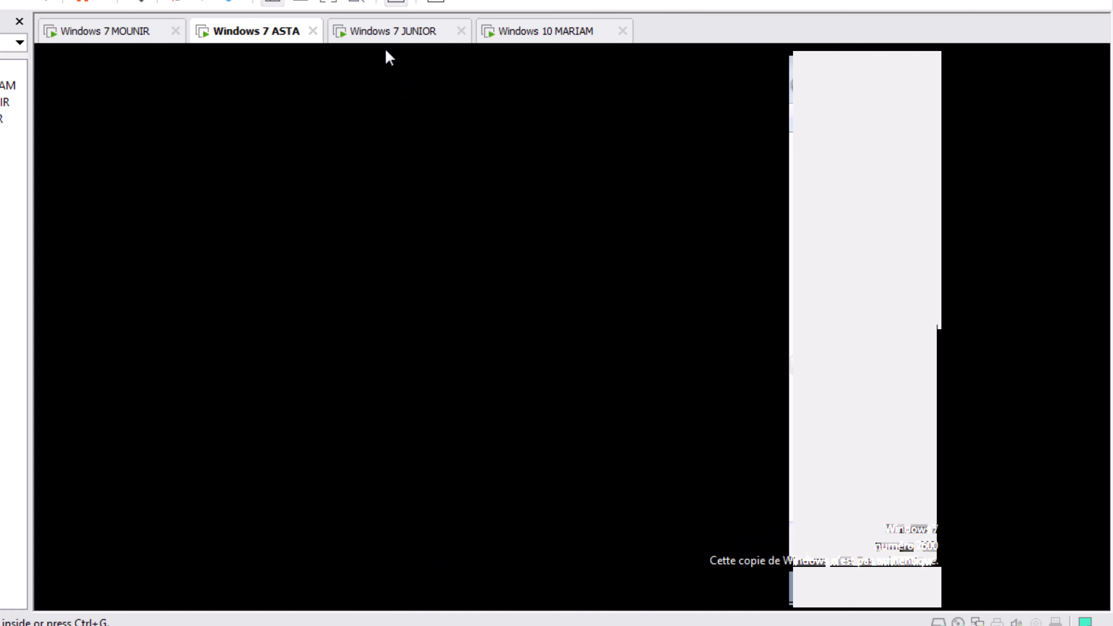
- Switch to the third Windows 7 virtual machine and open its network connections by running ncpa.cpl
left_click(387, 31)
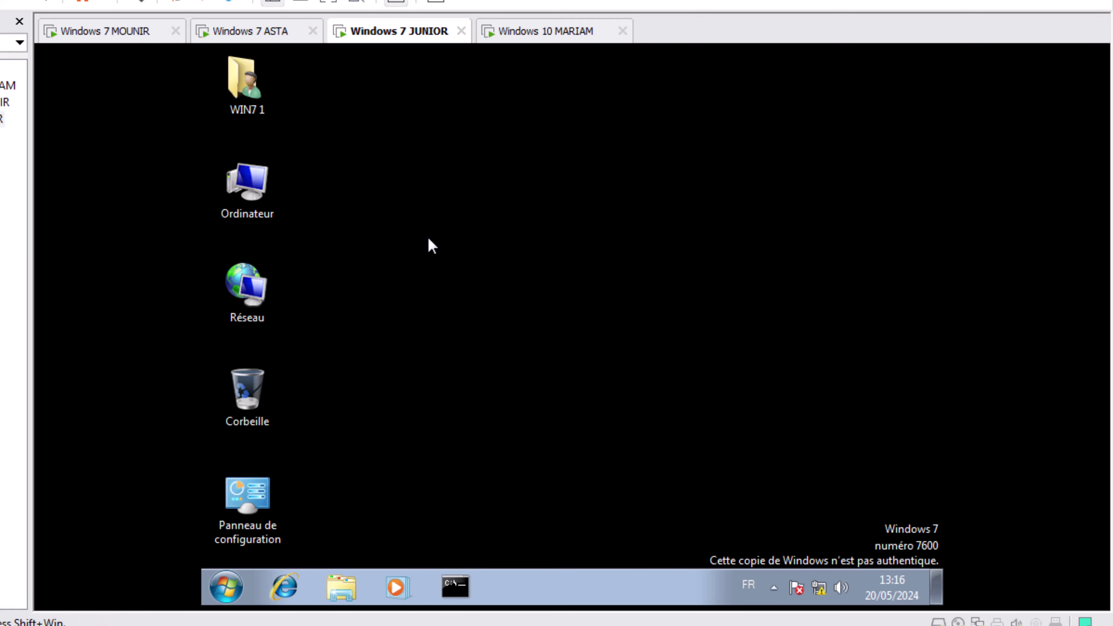
key("super+r")
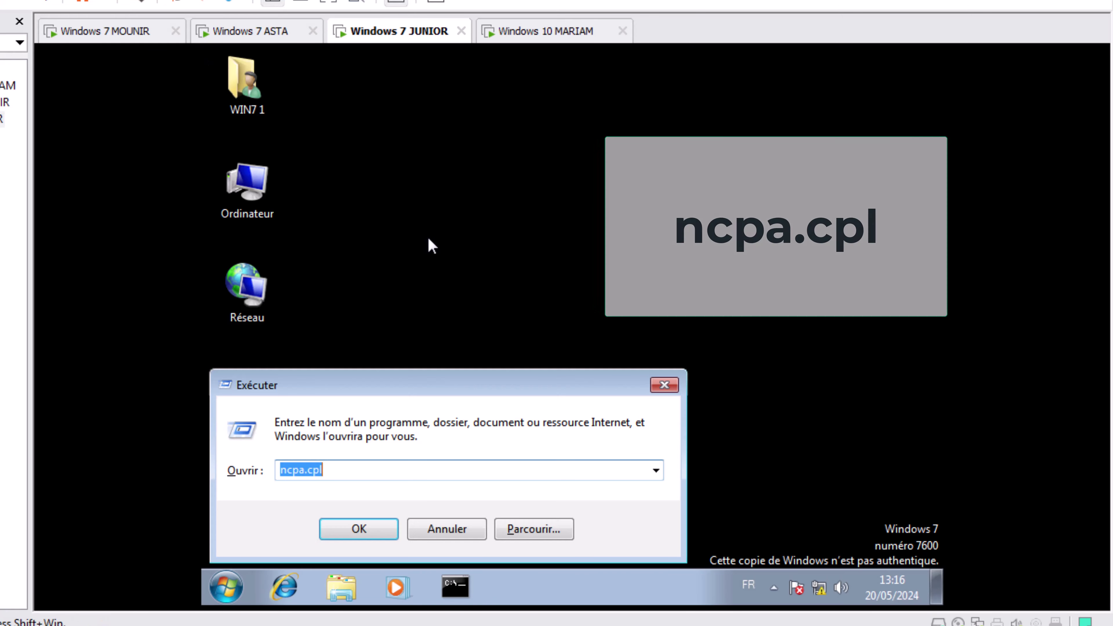
left_click(349, 469)
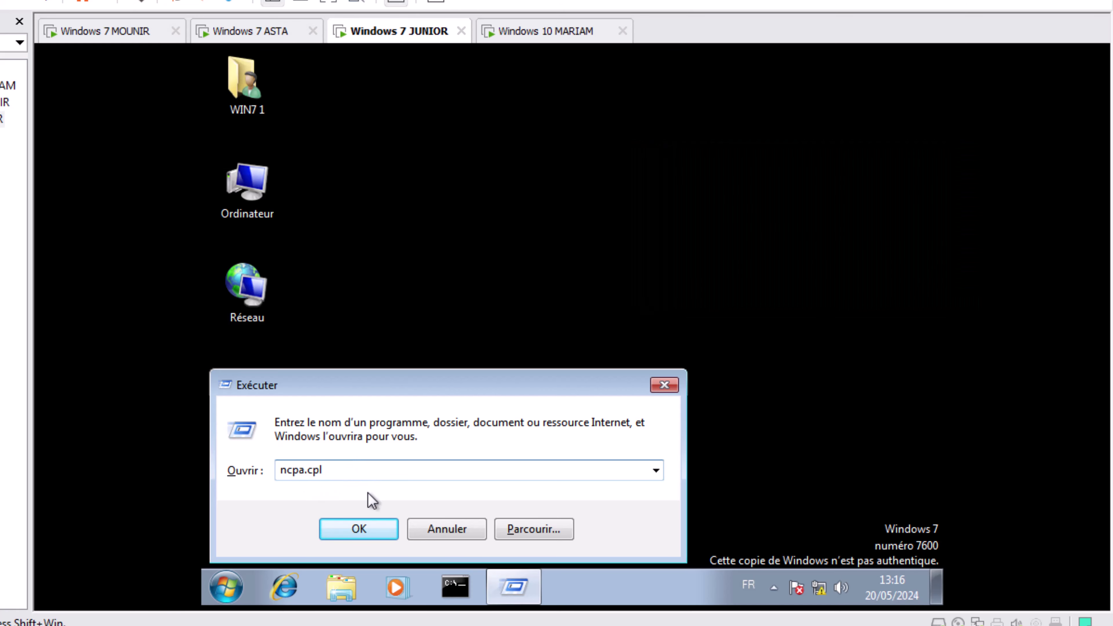
left_click(370, 530)
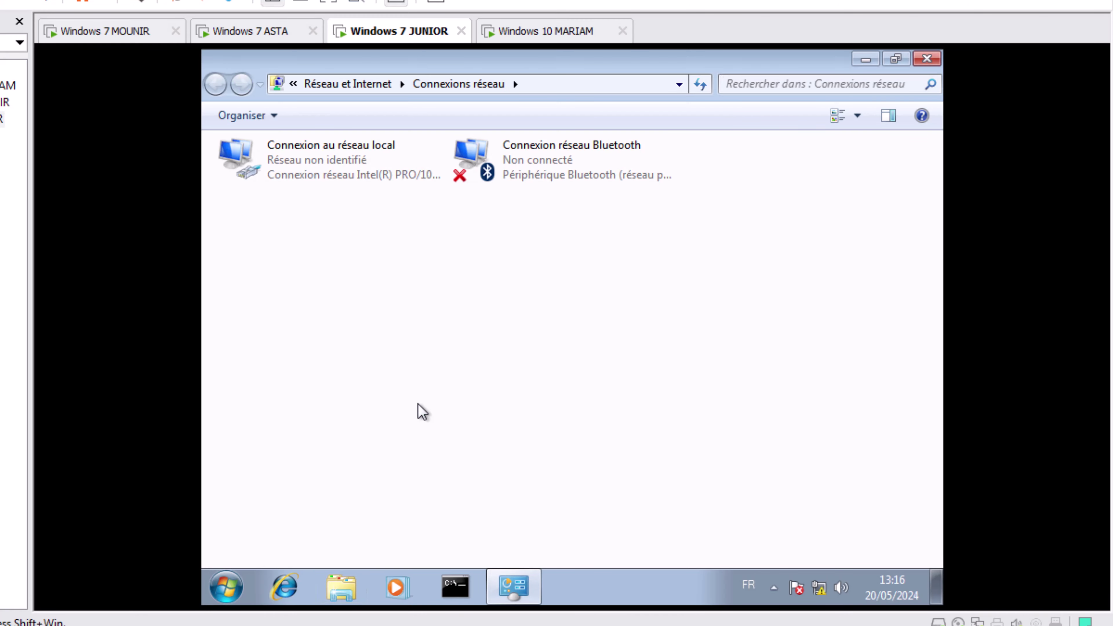
- Open the TCP/IPv4 properties of the third Windows 7 machine's local area connection
left_click(356, 166)
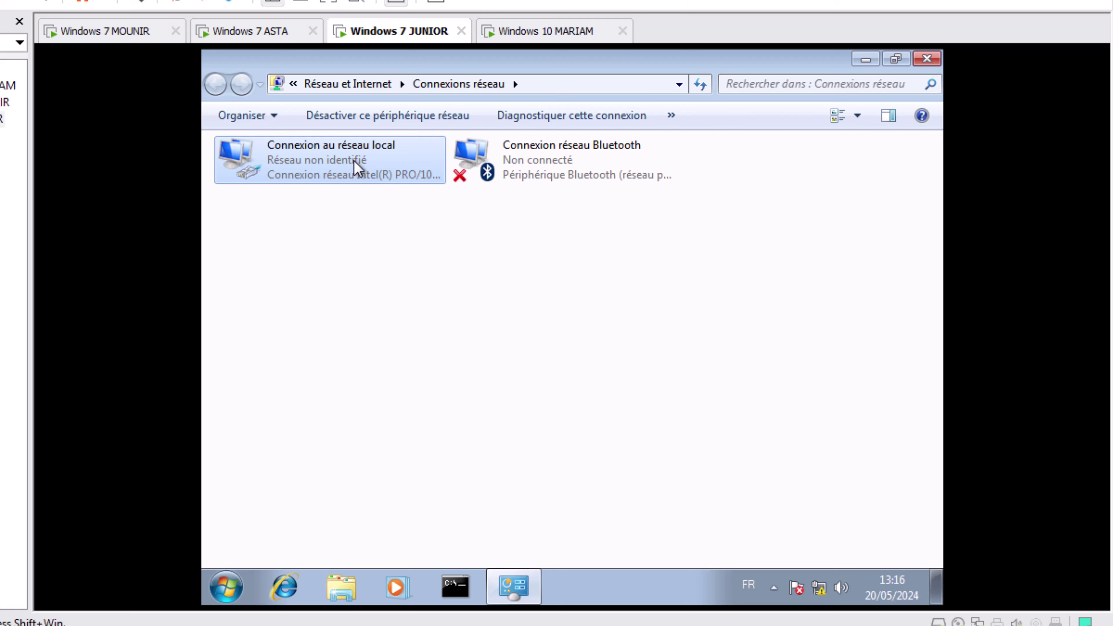
right_click(356, 168)
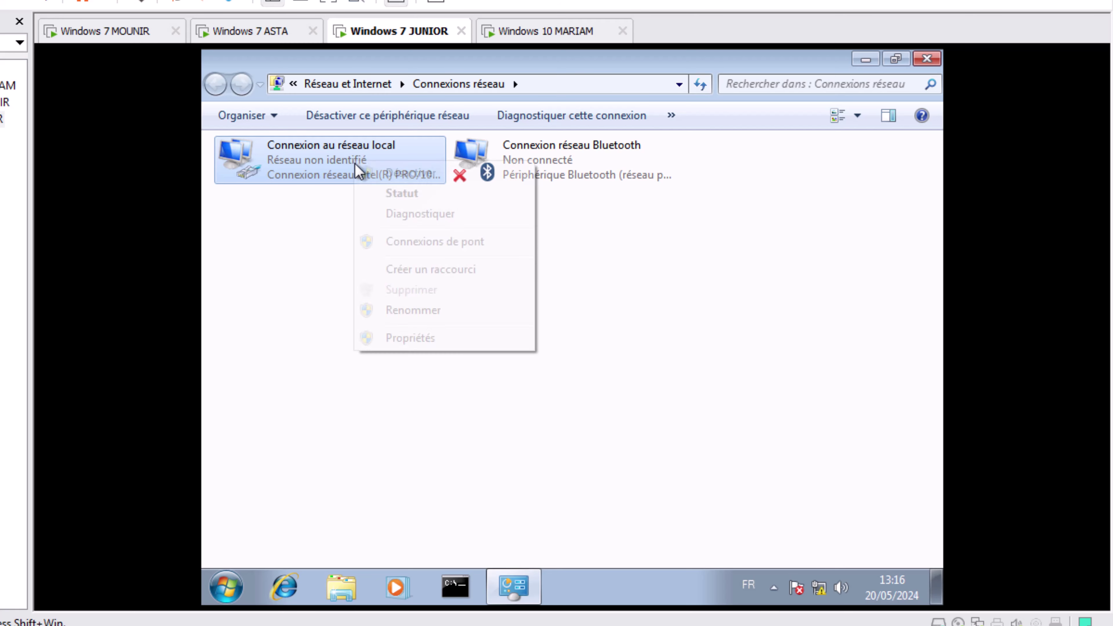
left_click(389, 339)
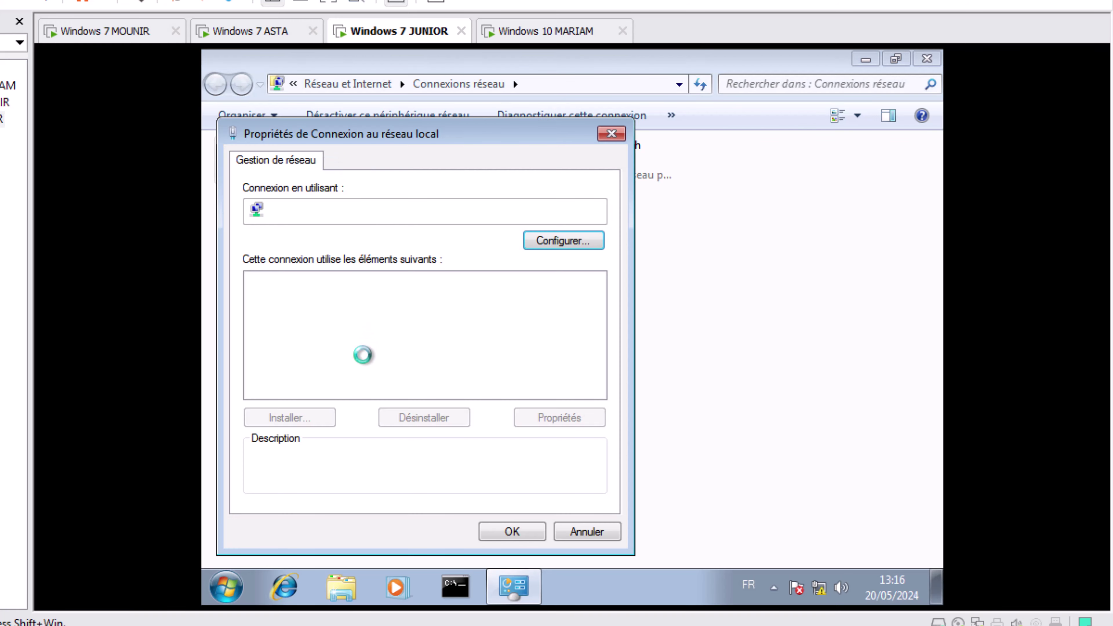
double_click(405, 344)
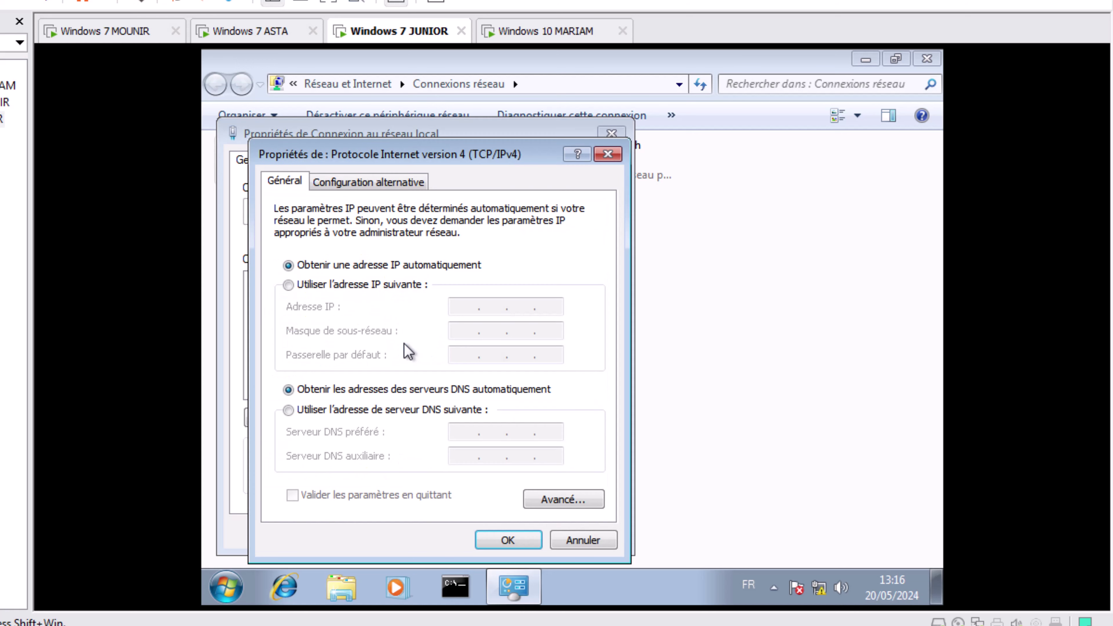
- Assign the local area connection the static IP address 192.168.20.13 with subnet mask 255.255.255.0
left_click(379, 286)
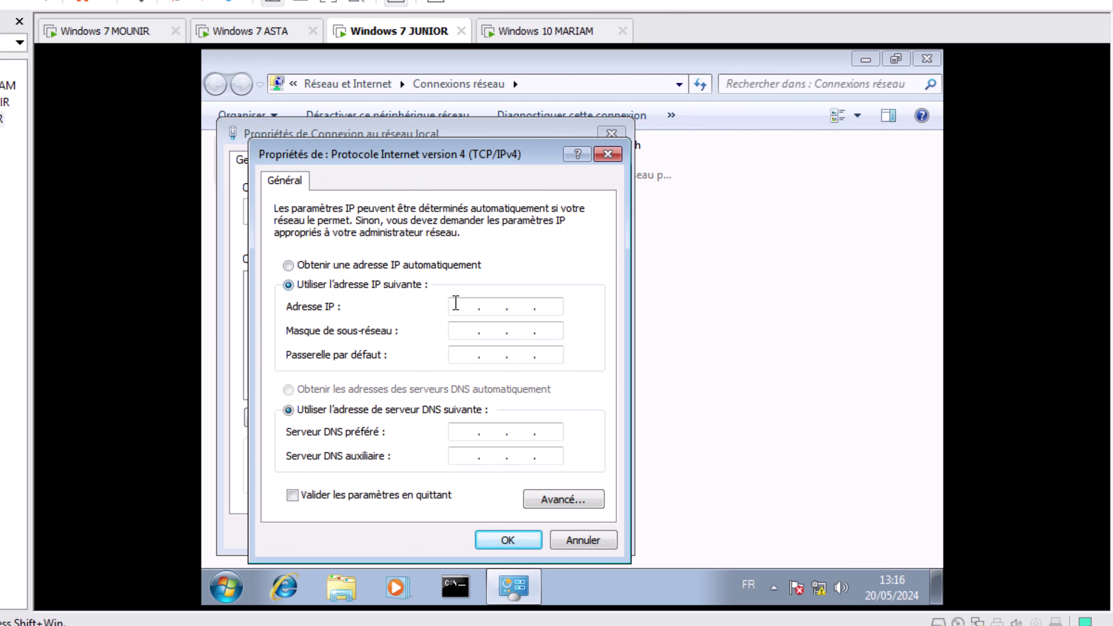
left_click(464, 303)
type("192")
type("168 . .")
key("Return")
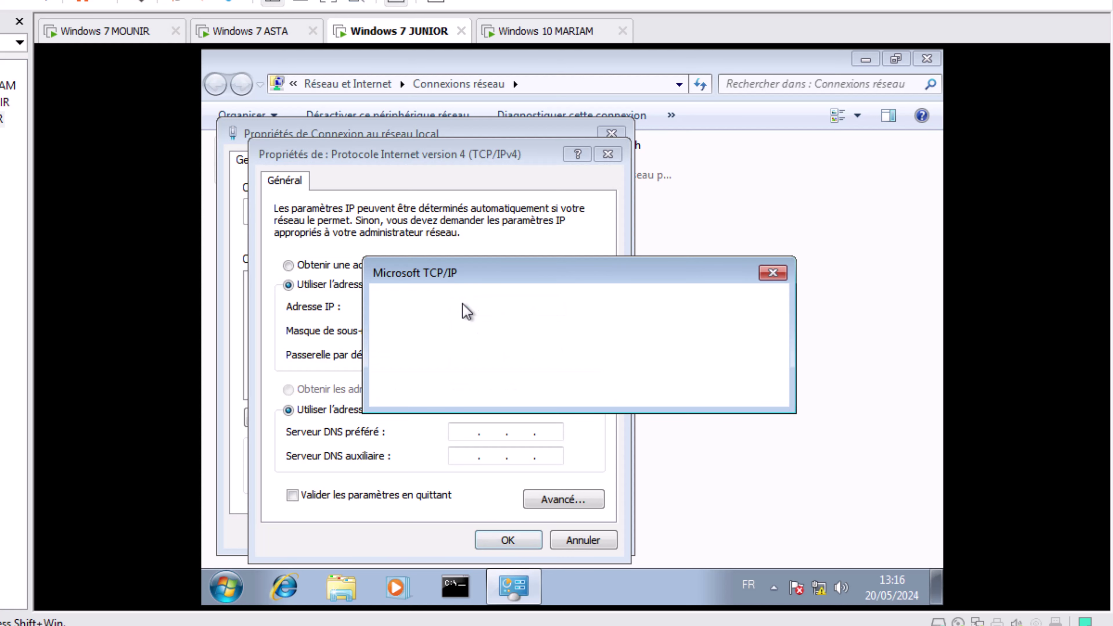
left_click(777, 386)
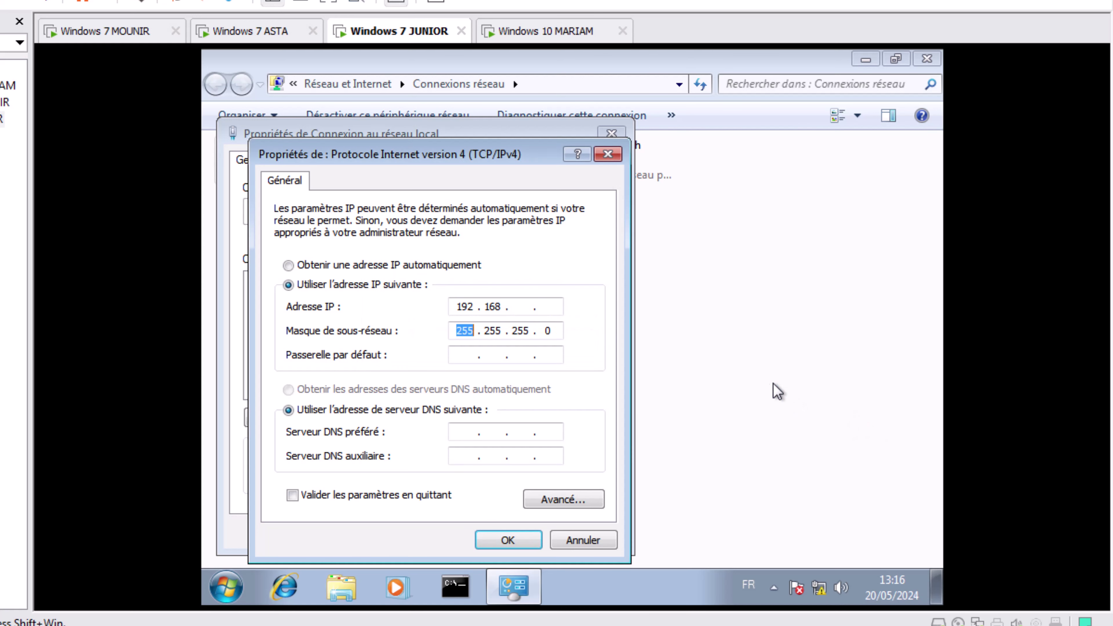
left_click(523, 308)
type("20")
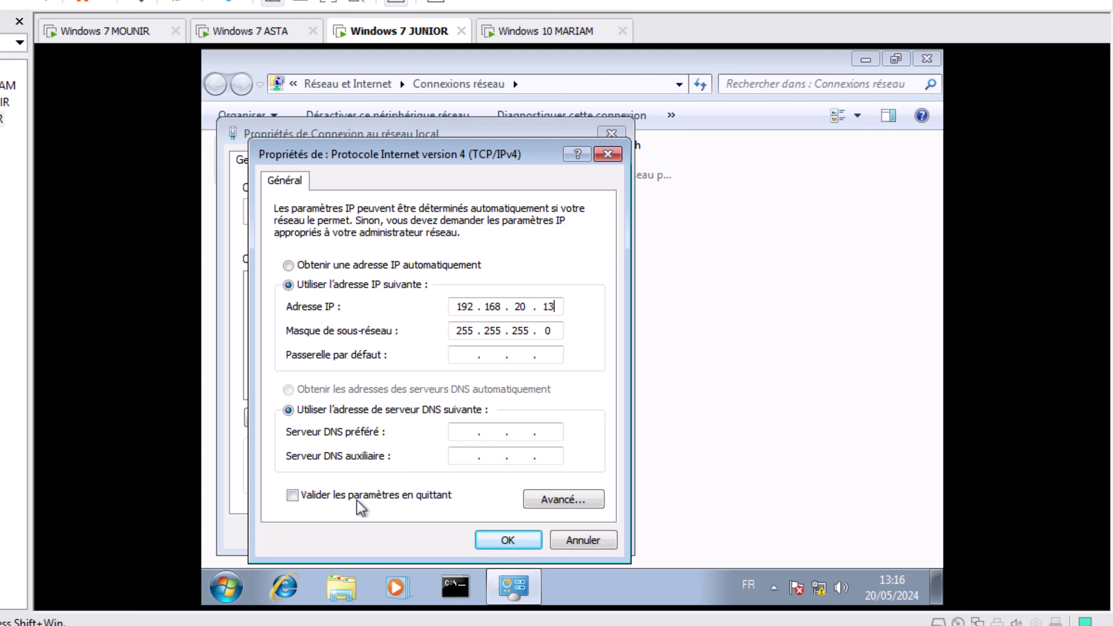
- Enable validating the settings on exit, confirm the TCP/IPv4 and connection properties, and close the network connections window
left_click(344, 501)
left_click(507, 537)
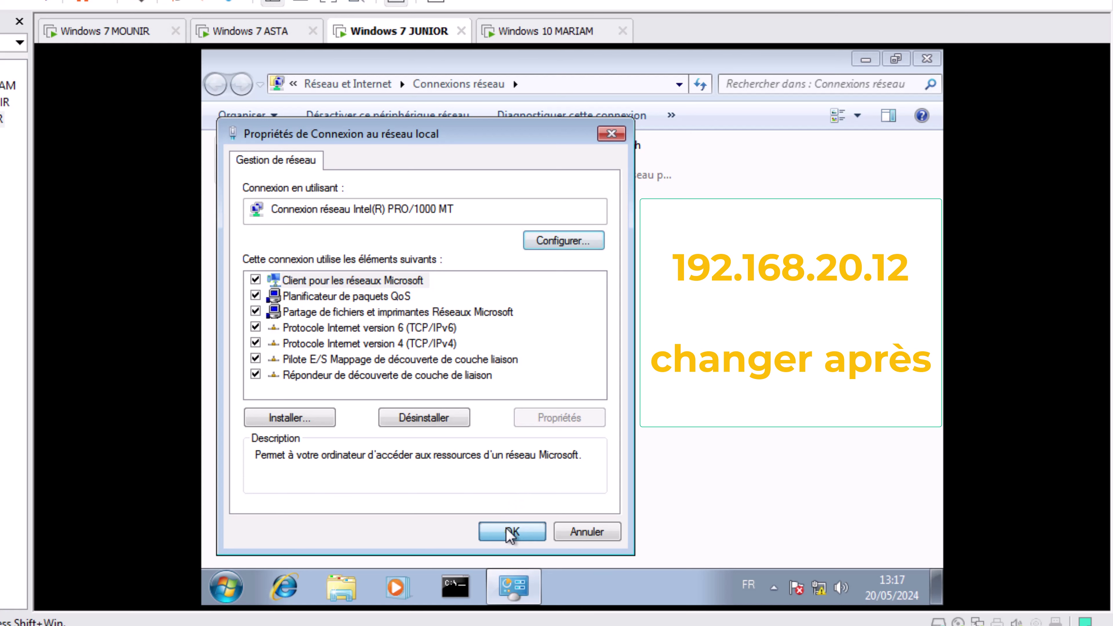
left_click(523, 535)
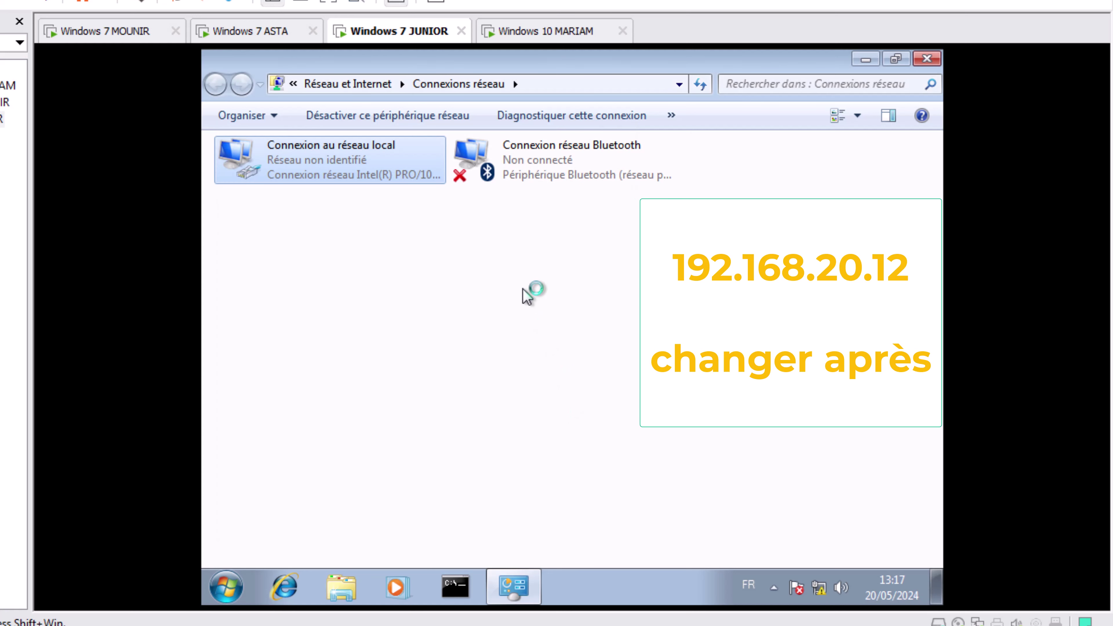
left_click(927, 58)
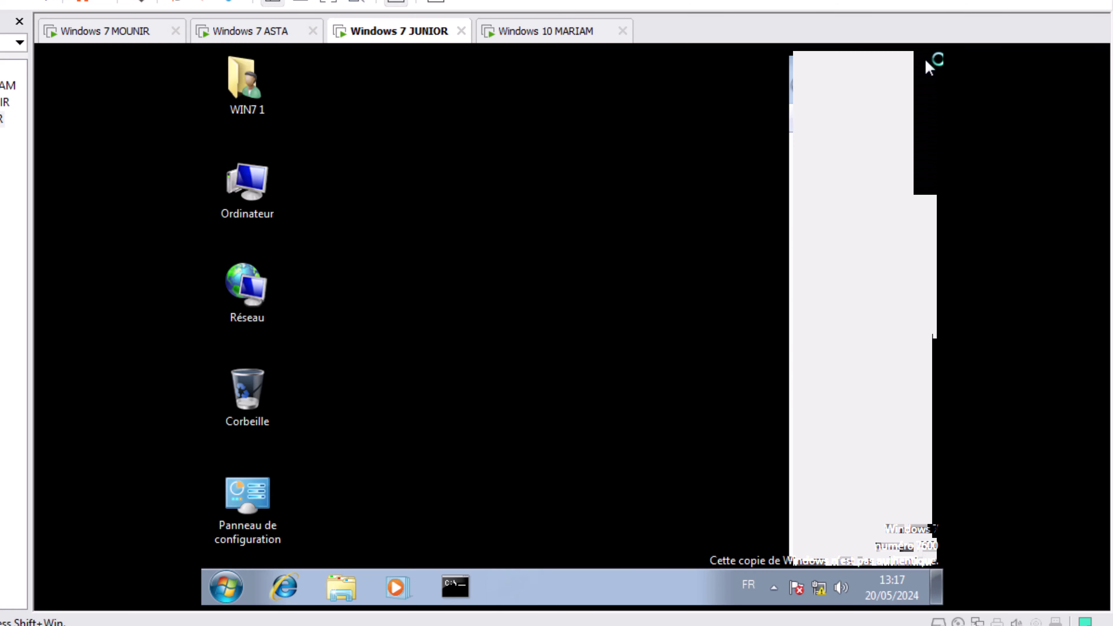
- Dismiss the Windows network diagnostics and open the system information of this computer
left_click(247, 188)
right_click(256, 186)
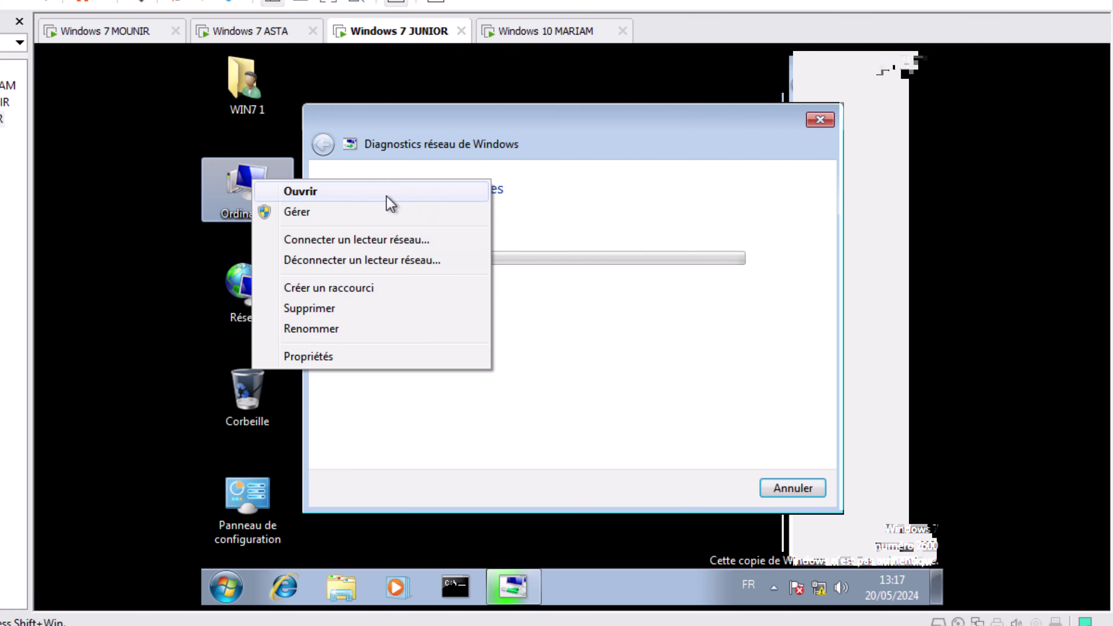
left_click(820, 120)
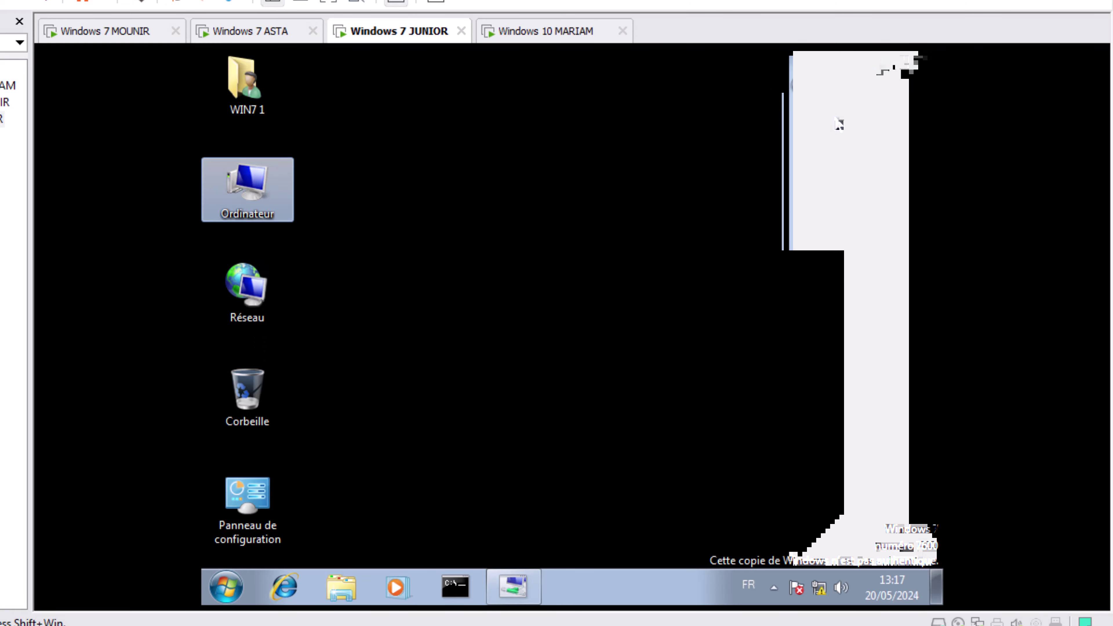
right_click(225, 174)
left_click(289, 353)
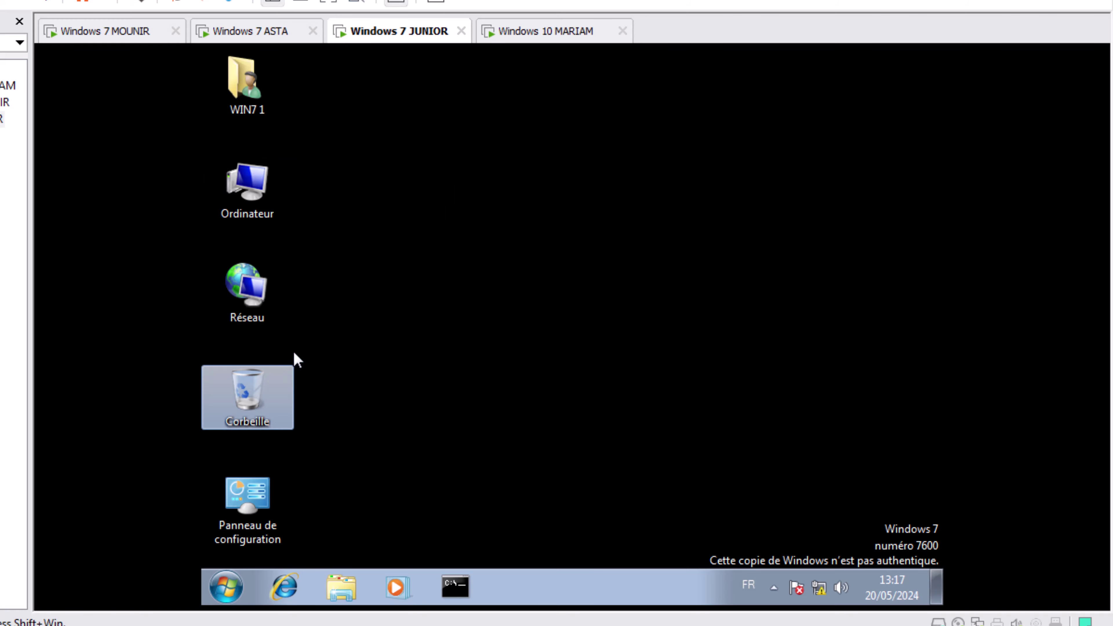
left_click(248, 179)
right_click(242, 166)
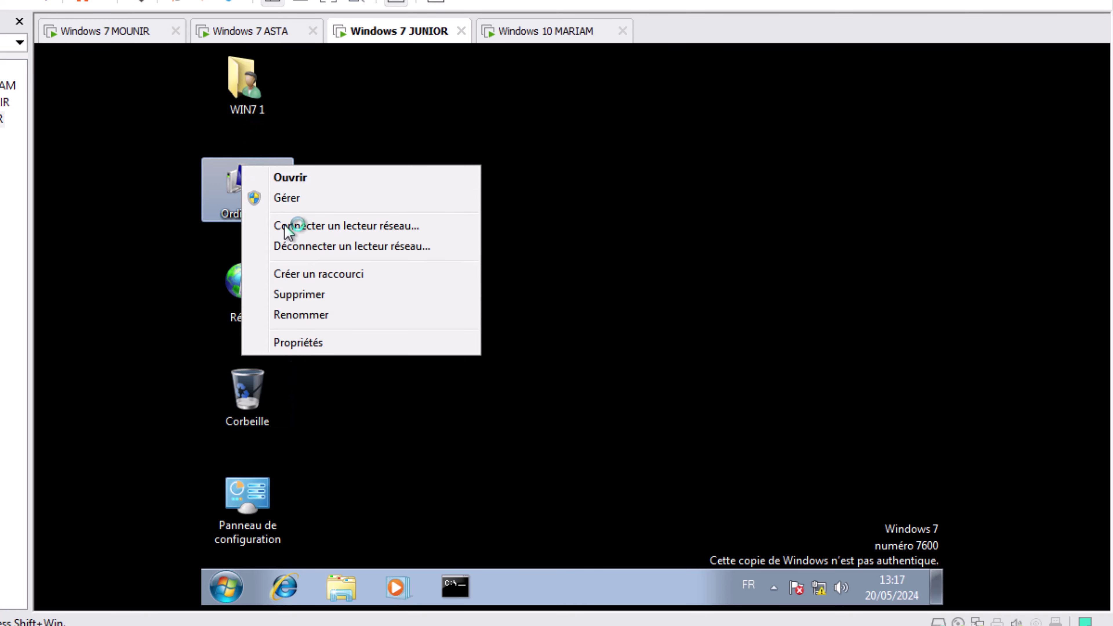
left_click(319, 338)
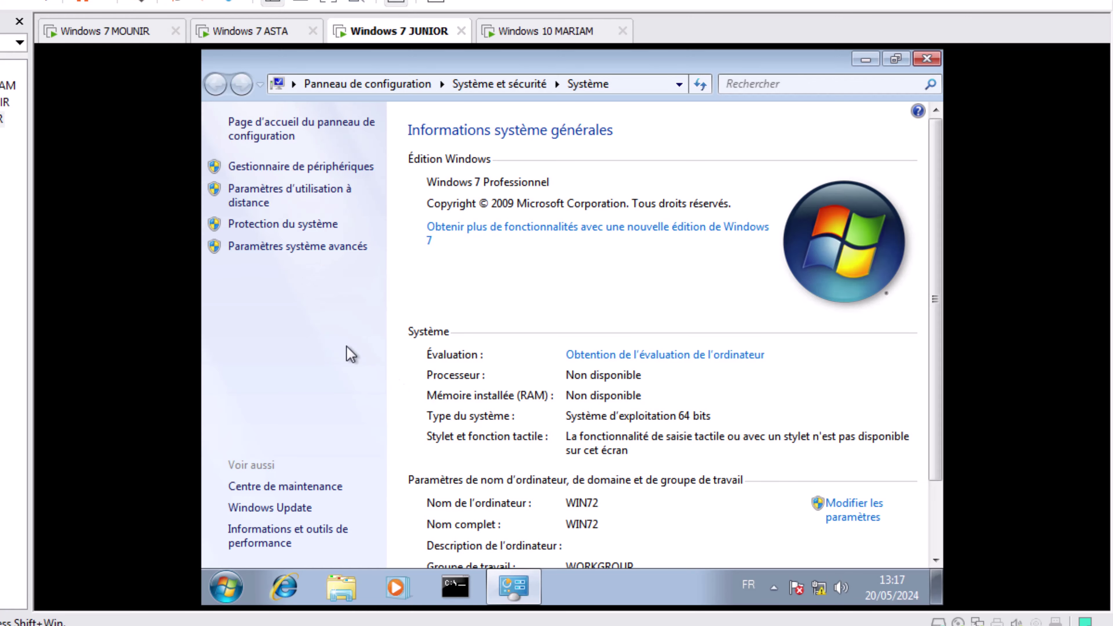
- Open the computer name and domain settings and change the computer name to JUNIOR
left_click(850, 511)
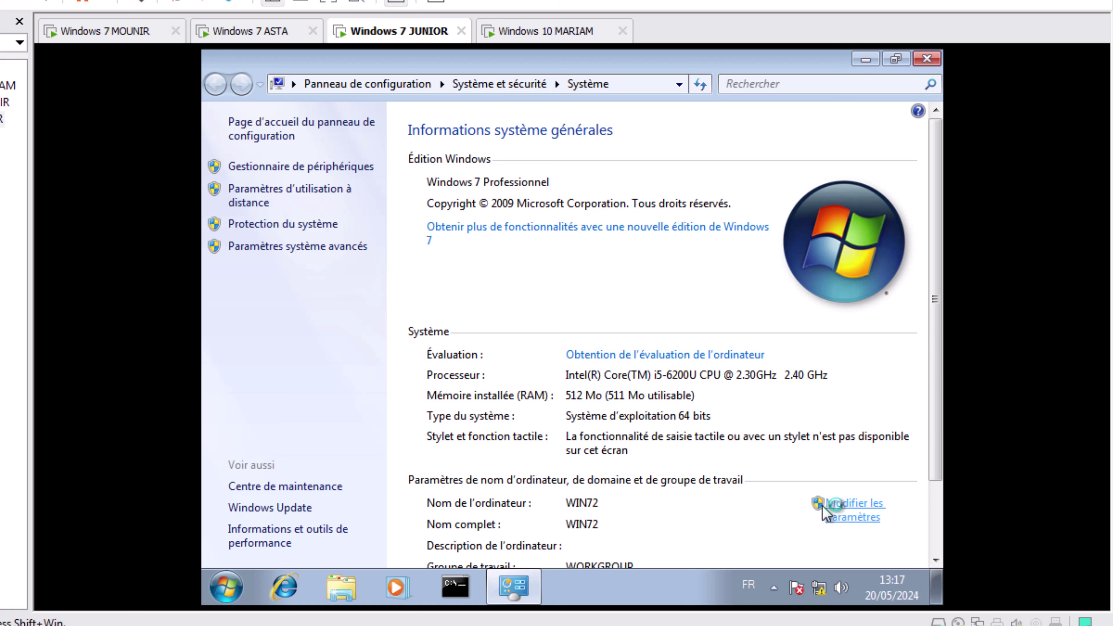
left_click(560, 385)
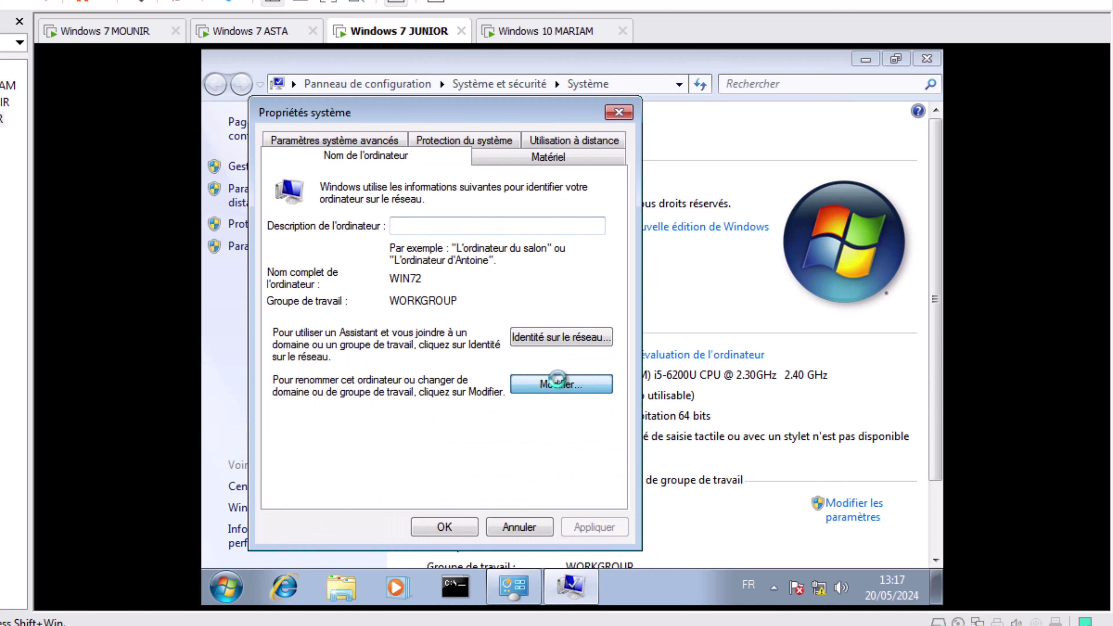
left_click_drag(335, 246, 270, 234)
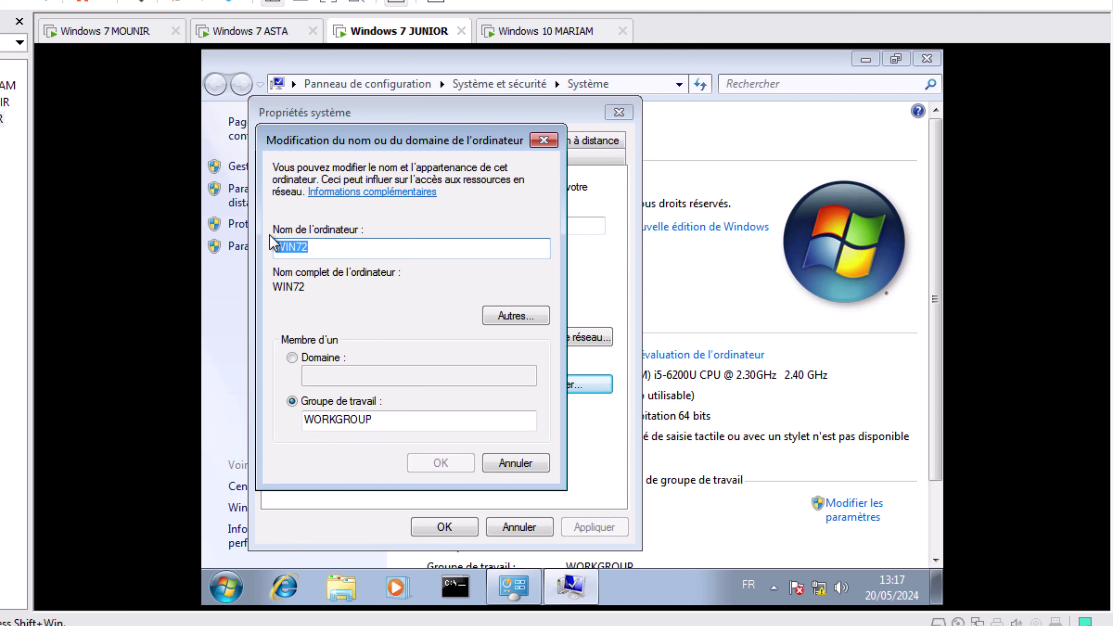
type("junio")
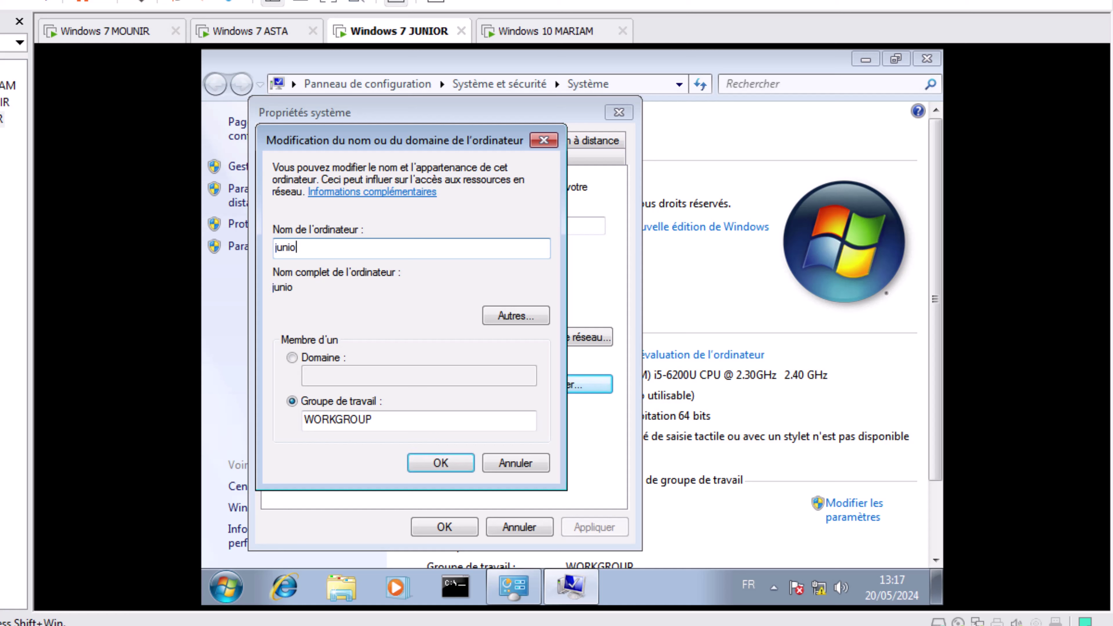
key("BackSpace")
key("BackSpace")
key("BackSpace")
key("BackSpace")
key("BackSpace")
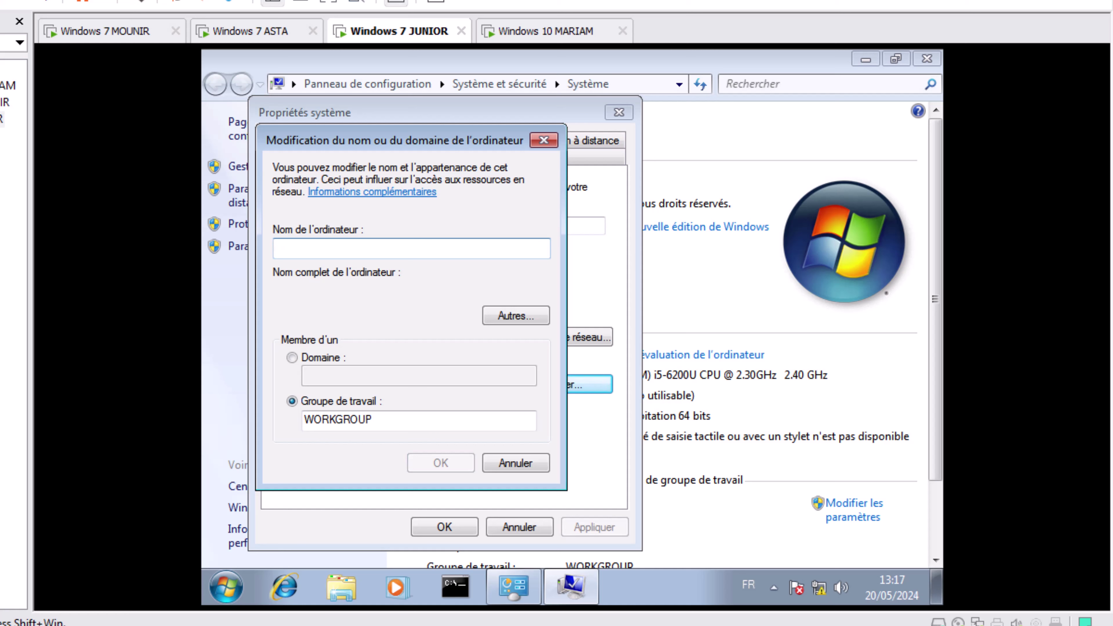
type("JUNIOR")
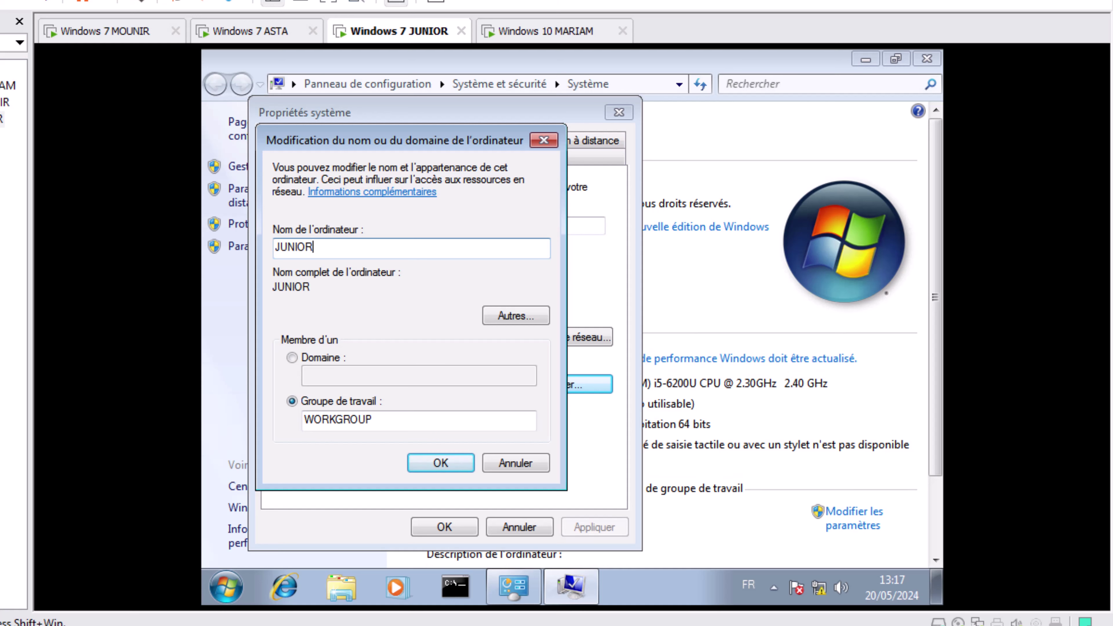
- Set the workgroup to ADMIN and apply the computer name and workgroup changes
left_click_drag(382, 416, 291, 415)
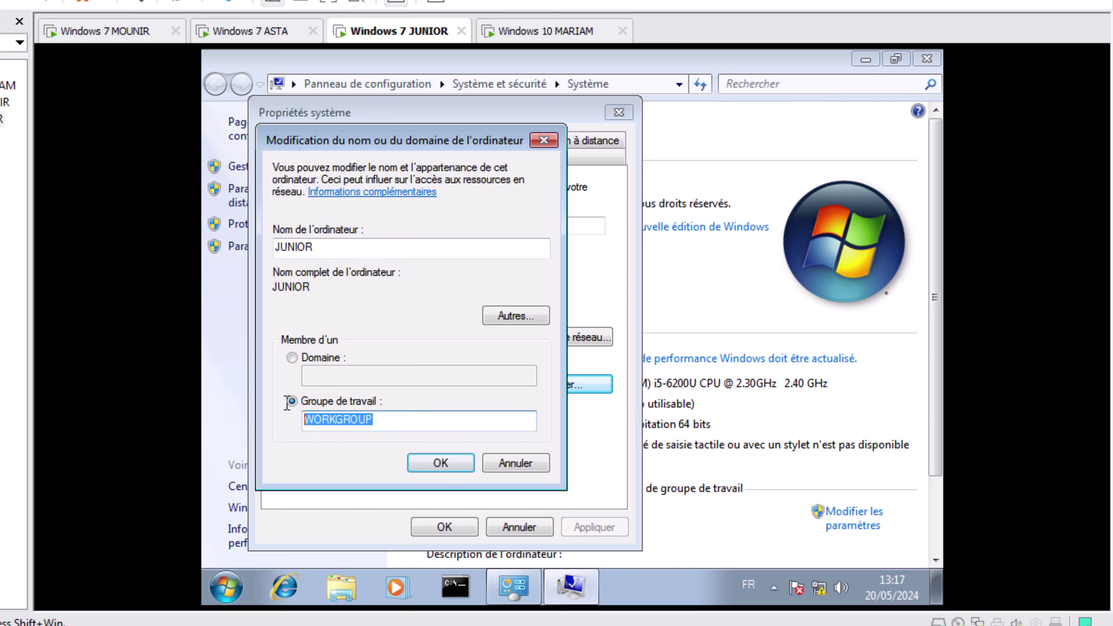
type("ADMIN")
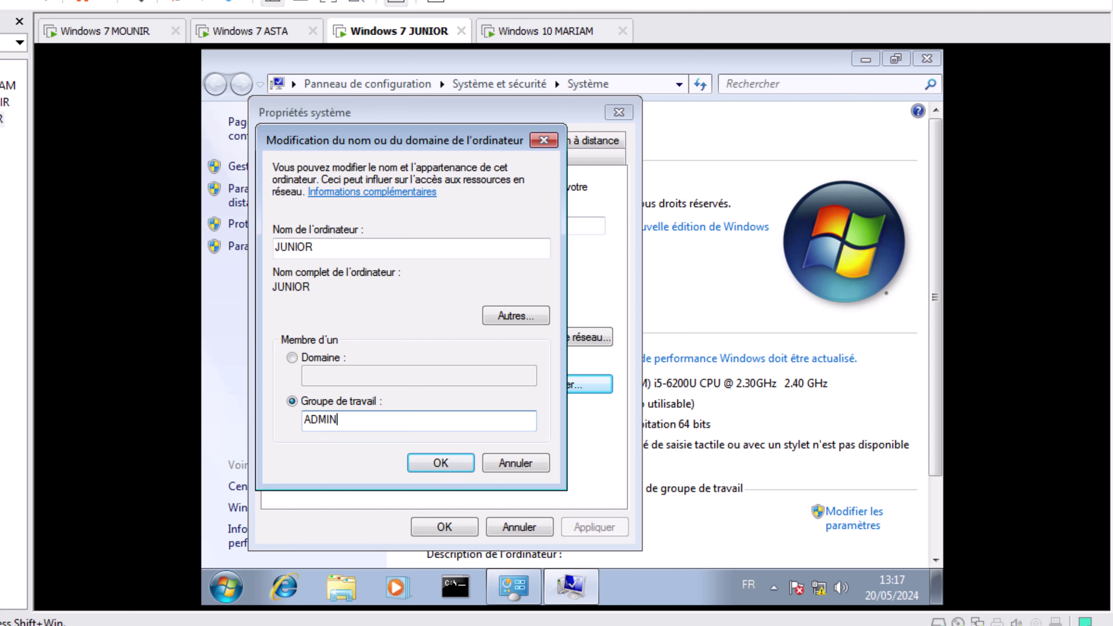
left_click(424, 458)
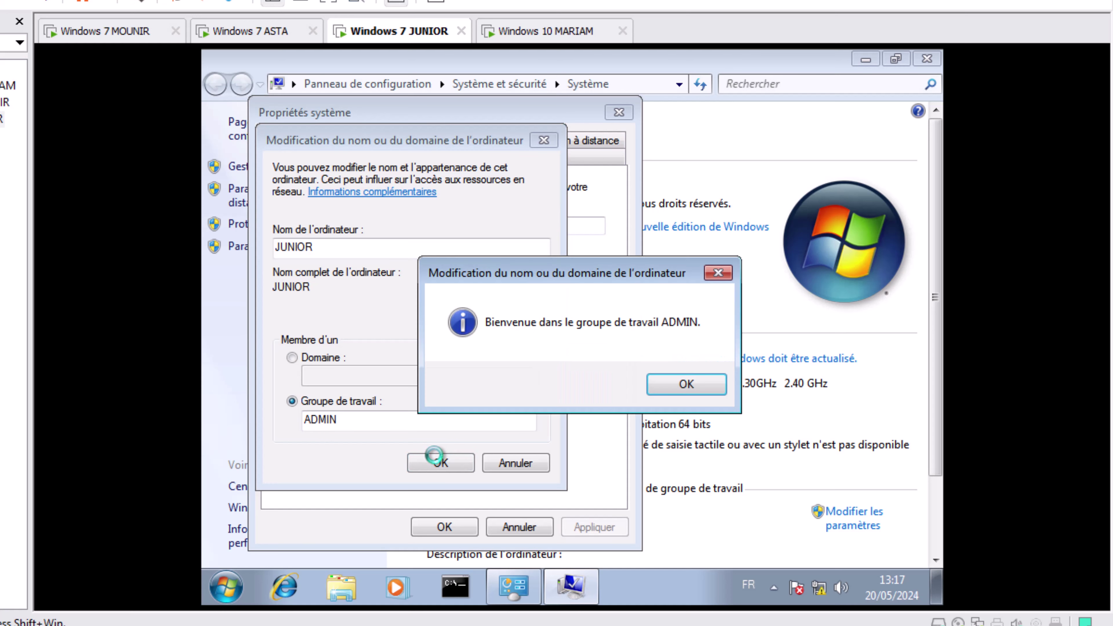
- Acknowledge the workgroup and restart notices, close the system properties, and restart the third Windows 7 machine now
left_click(686, 384)
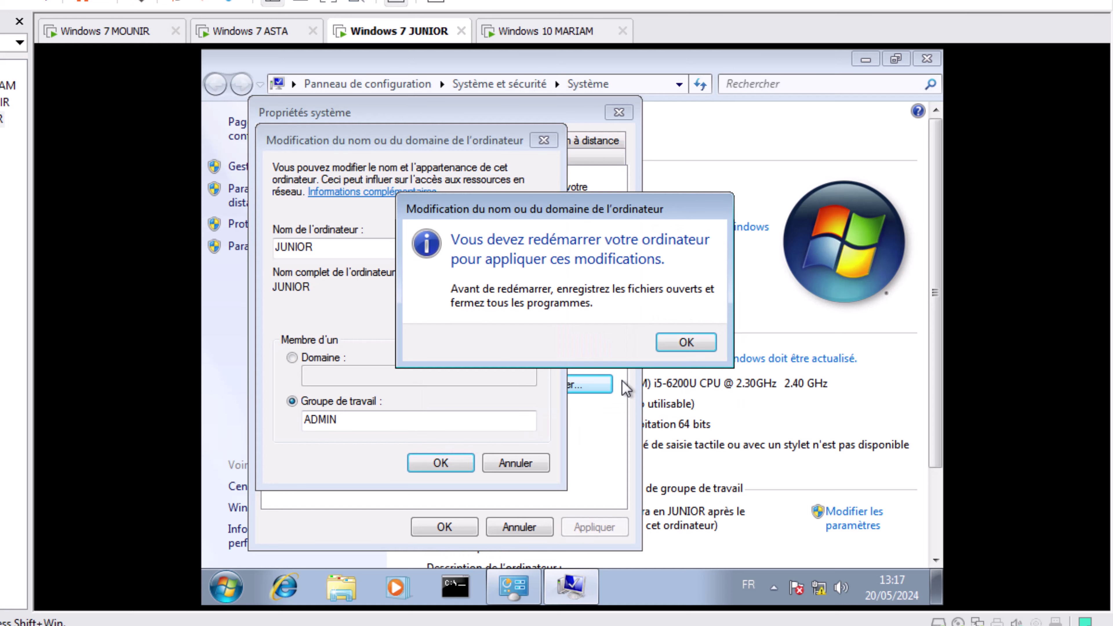
left_click(693, 347)
left_click(443, 526)
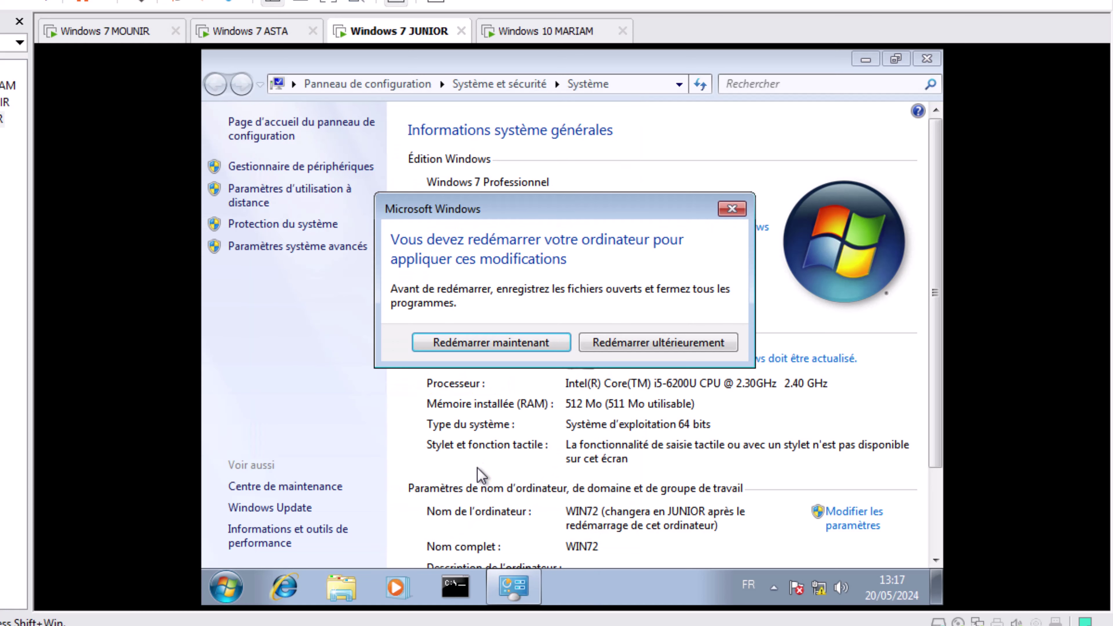
left_click(485, 344)
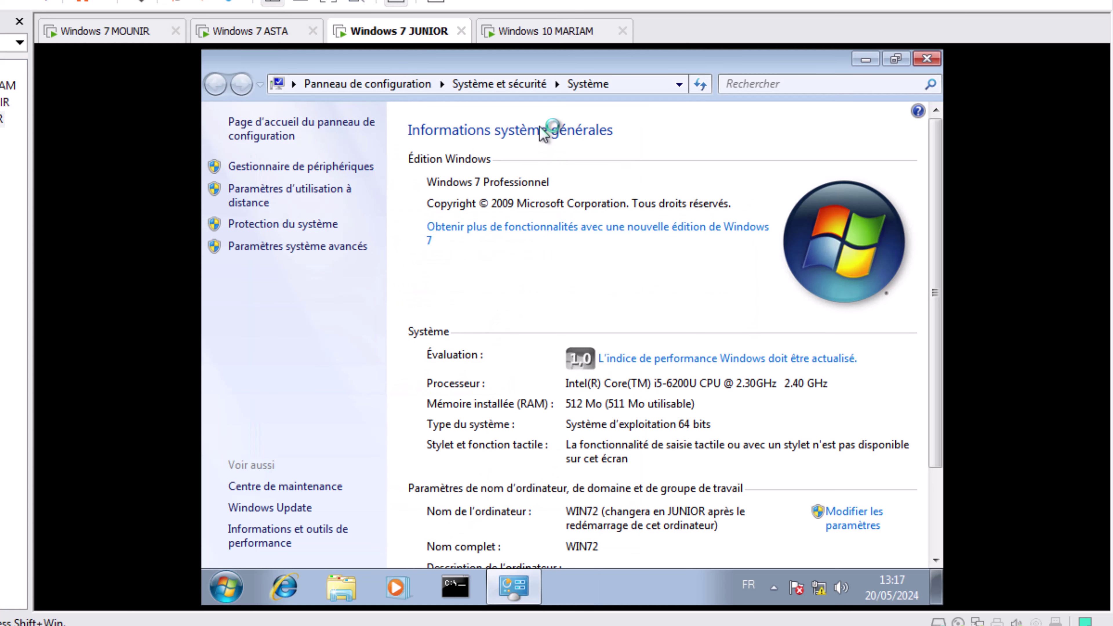
- Switch to the Windows 10 virtual machine and open its network connections by running ncpa.cpl
left_click(541, 35)
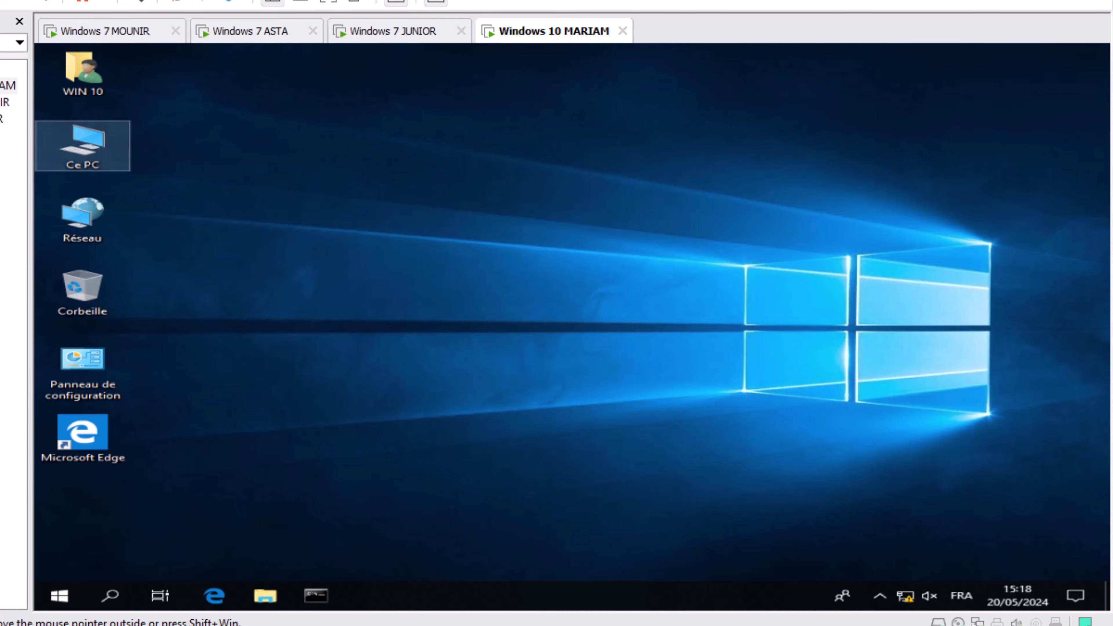
key("Return")
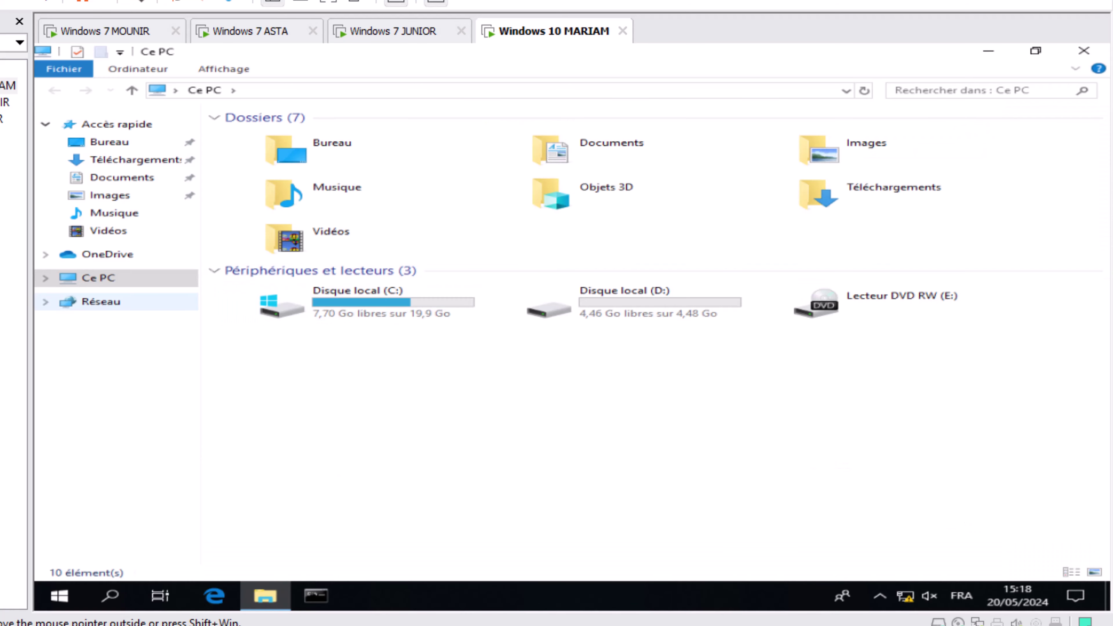
key("super+r")
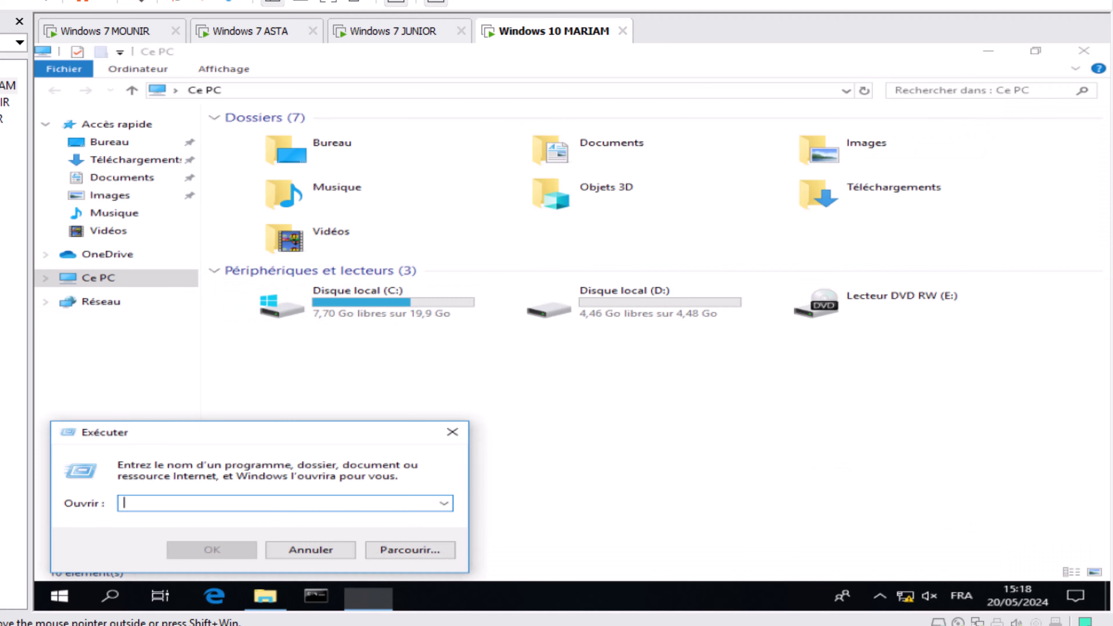
type("ncpa.cpl")
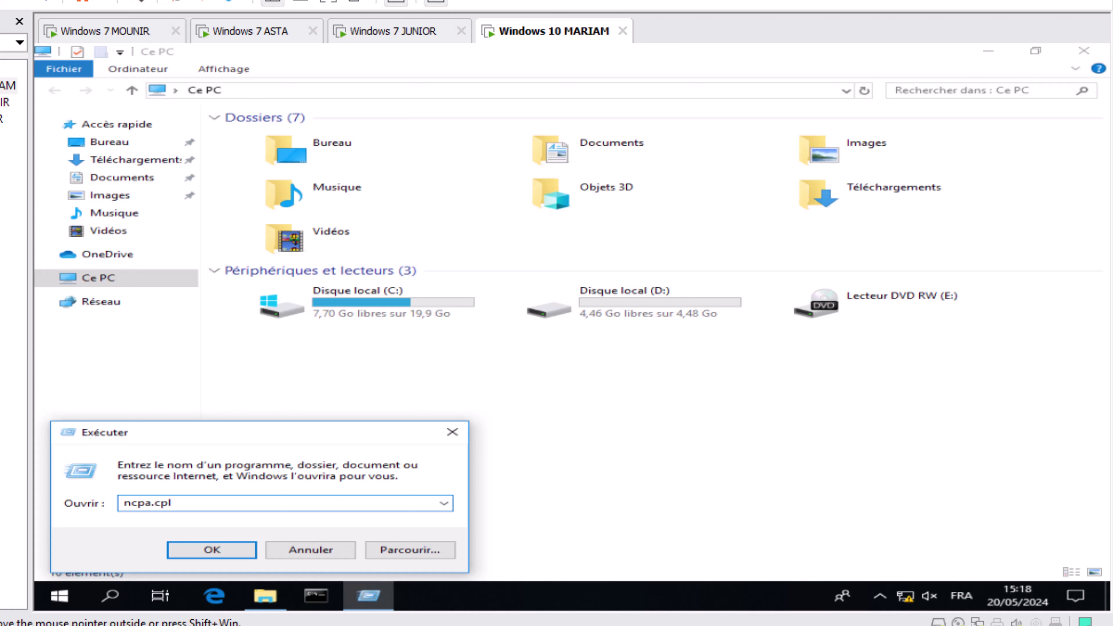
key("Return")
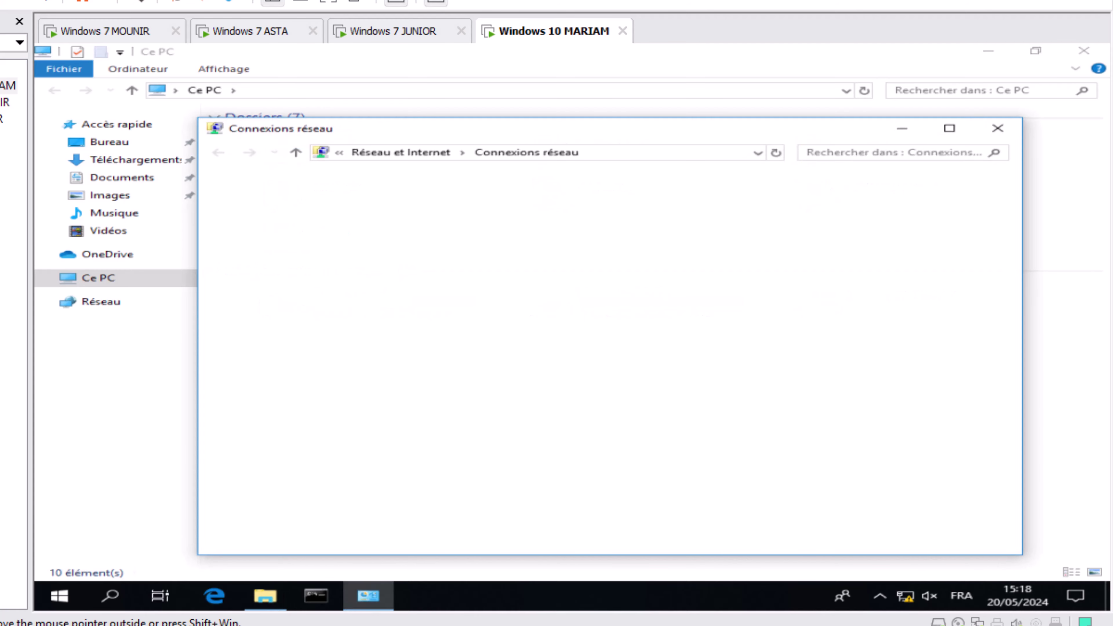
- Open the TCP/IPv4 properties of the Windows 10 machine's Ethernet0 connection
left_click(602, 206)
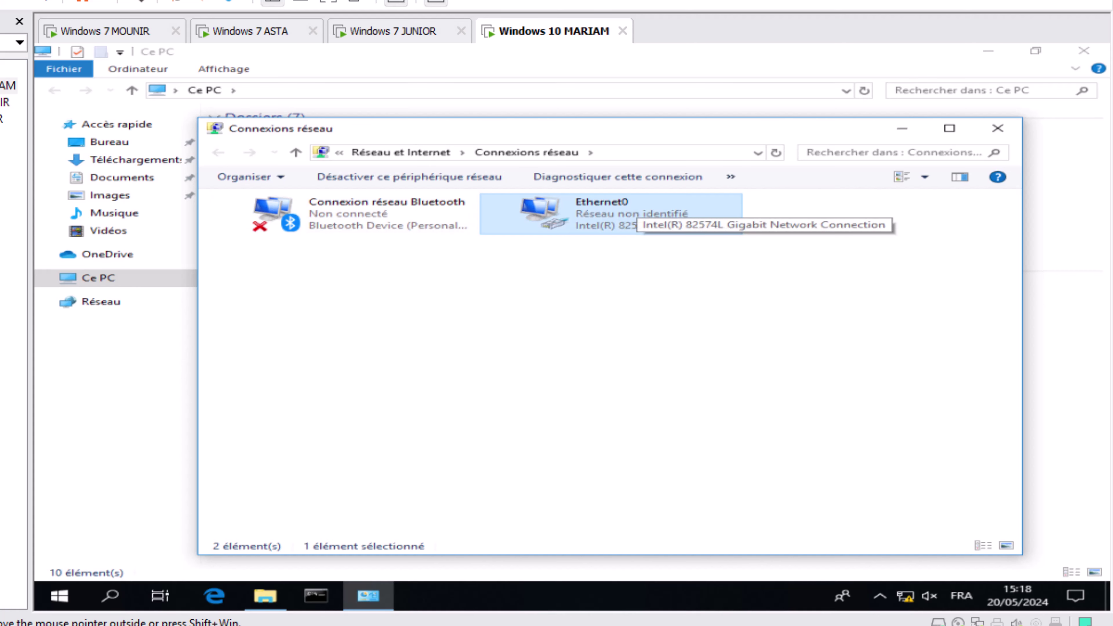
right_click(579, 206)
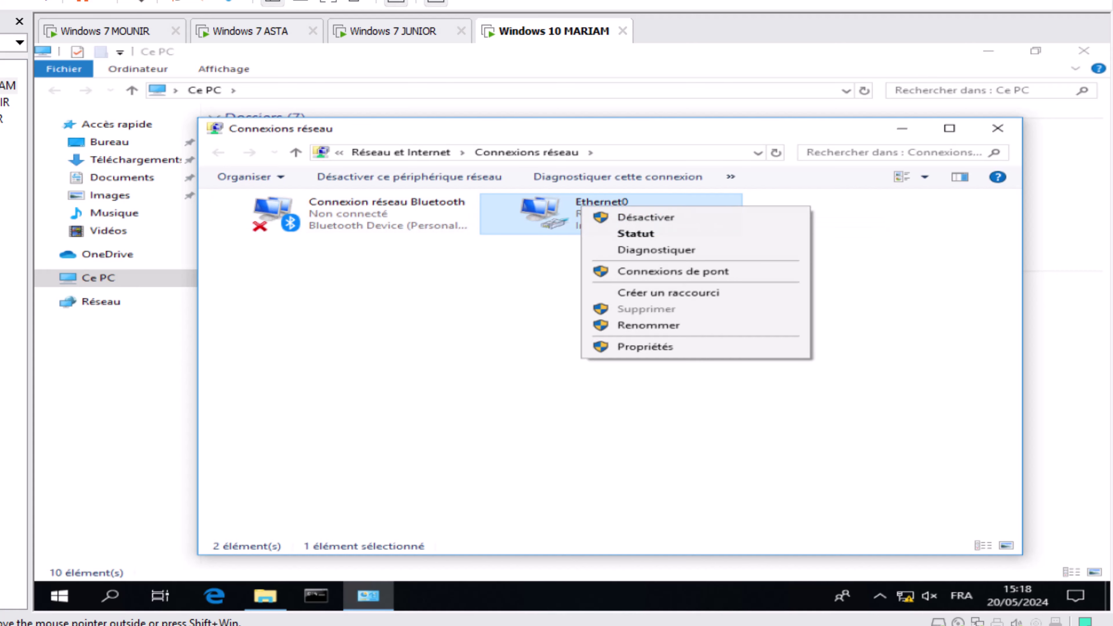
left_click(644, 346)
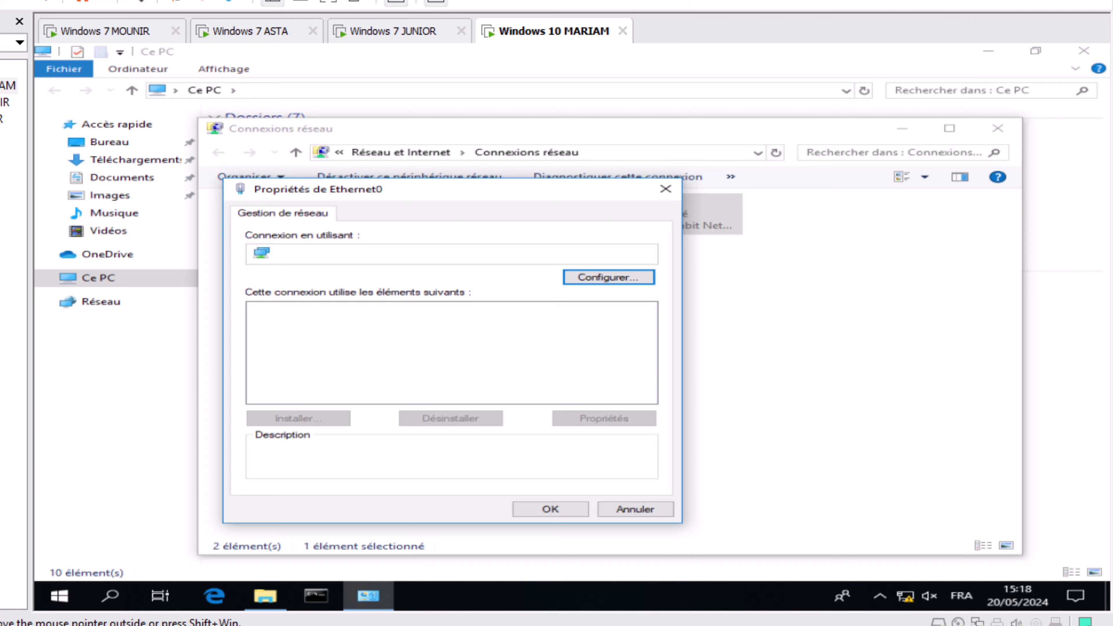
left_click(389, 346)
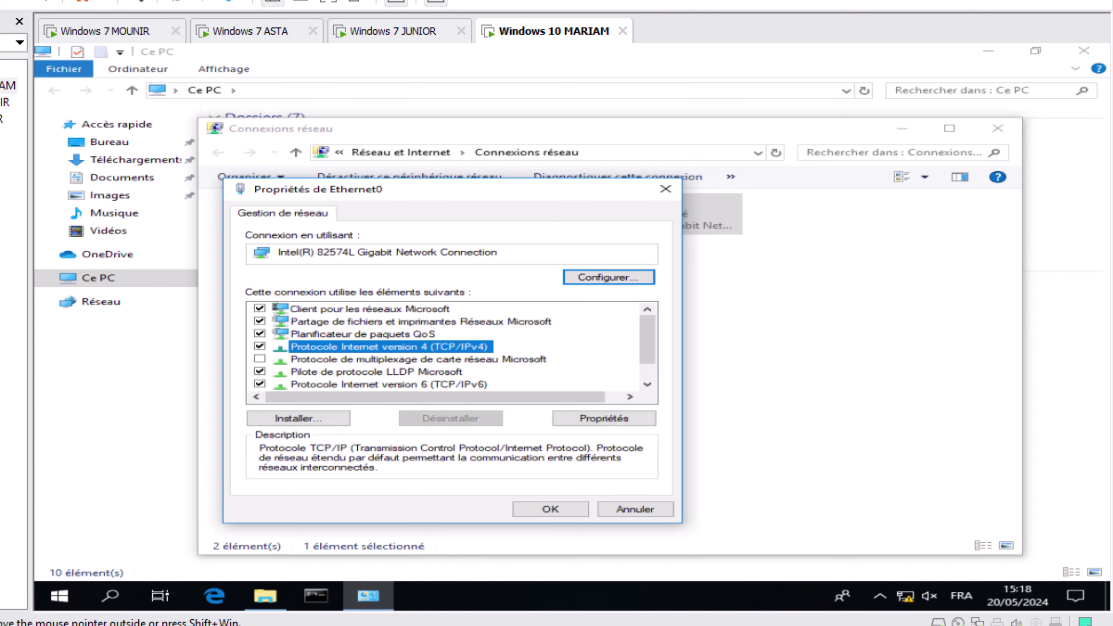
double_click(389, 346)
- Set the Windows 10 machine's Ethernet0 connection to use the static IP address 192.168.20.14
left_click(297, 352)
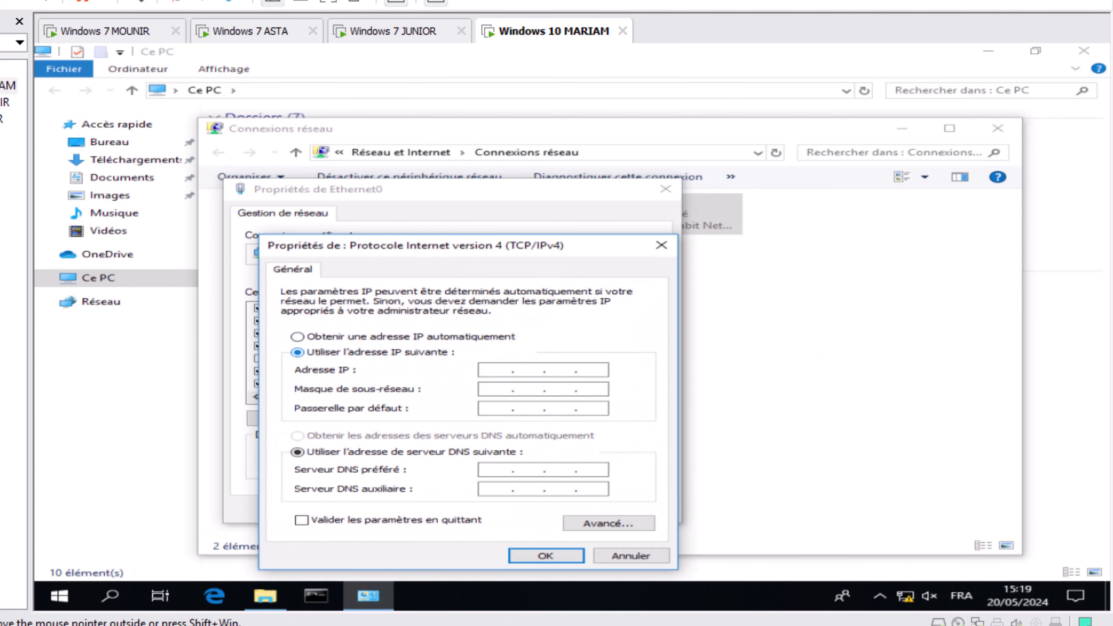
type("192 . . .")
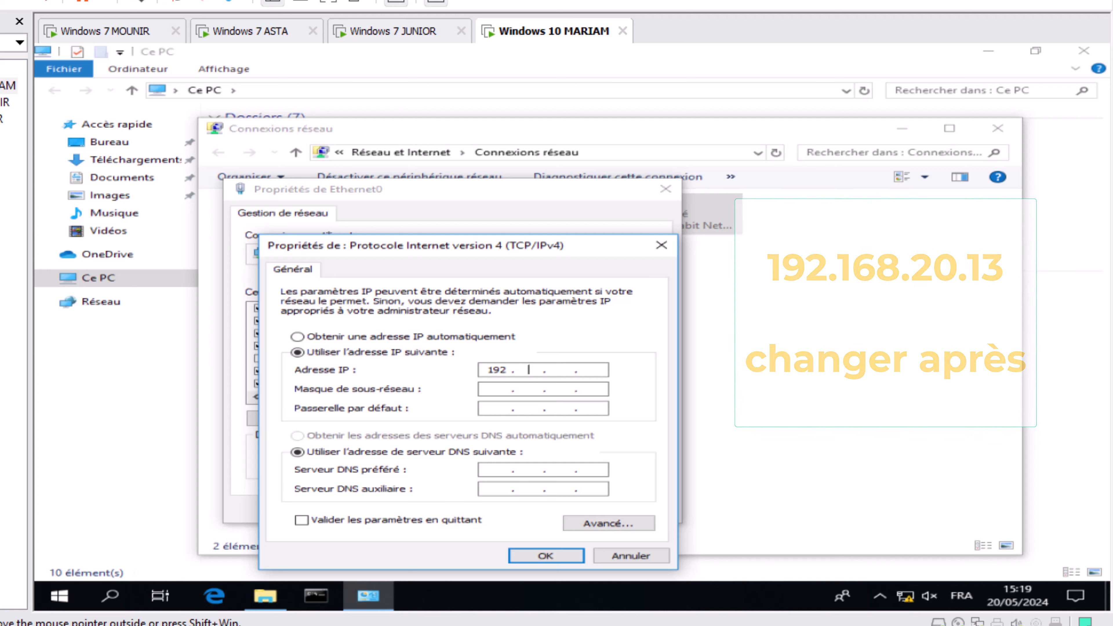
type("168")
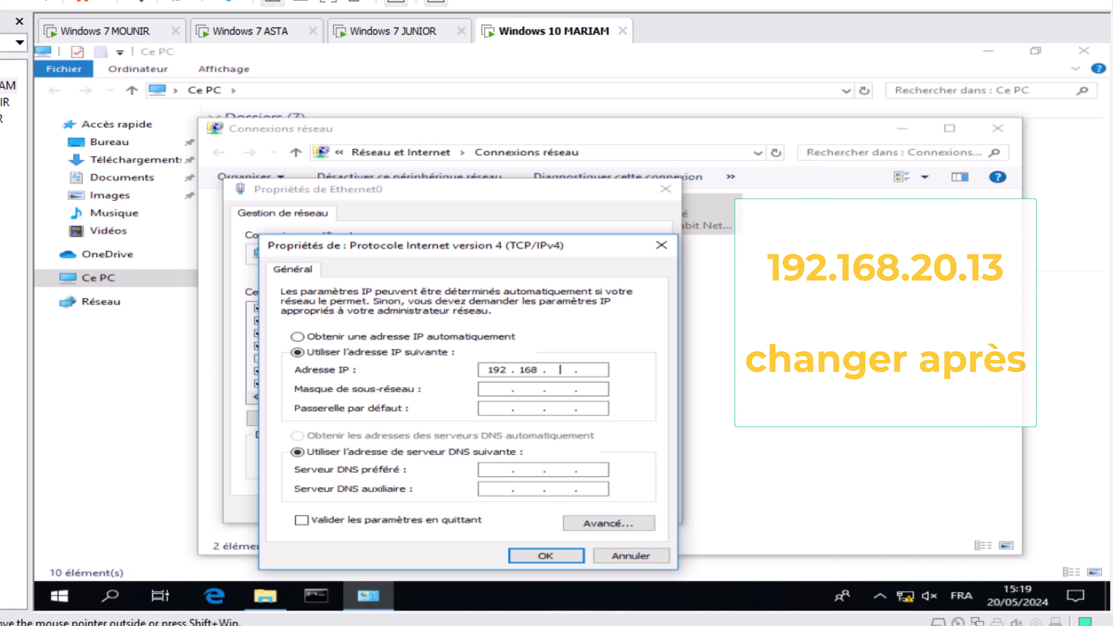
type("1")
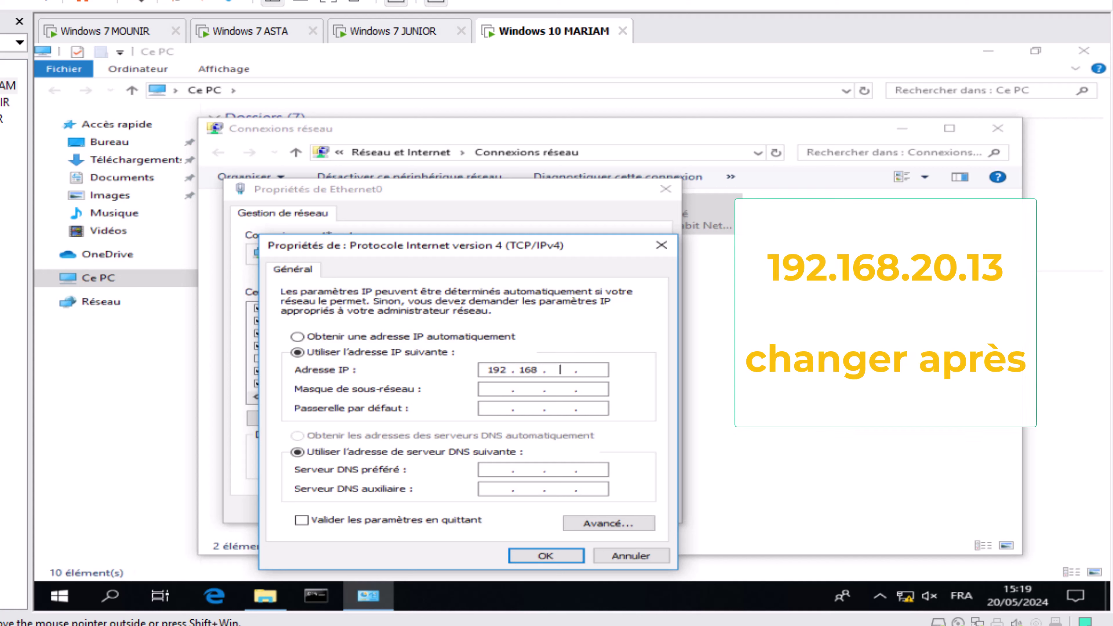
type("0.14")
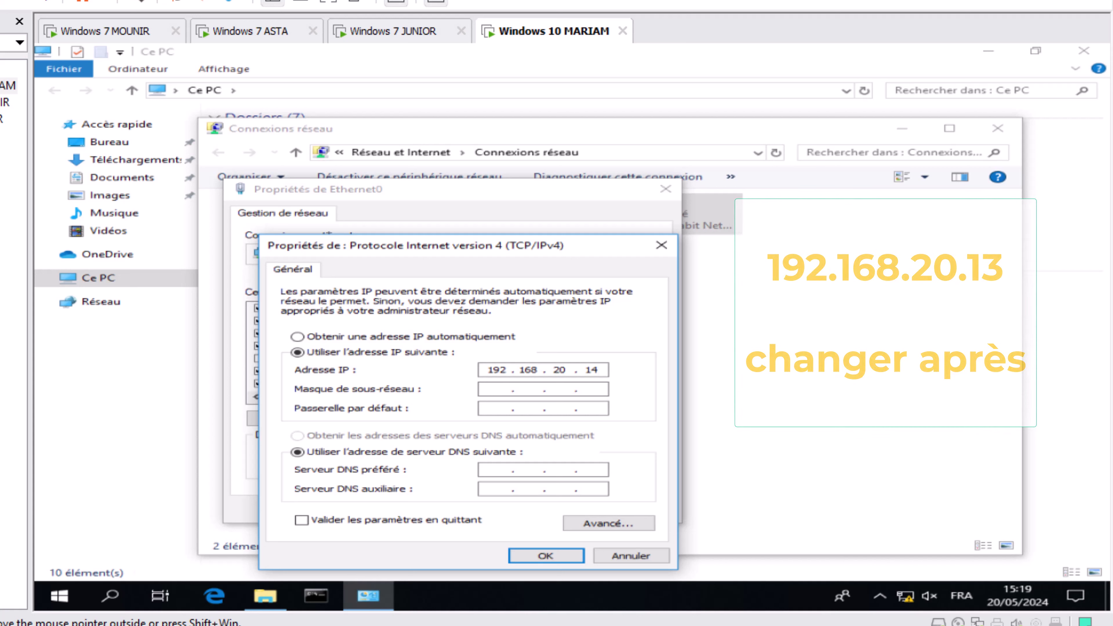
- Fill in the subnet mask 255.255.255.0, enable validating the settings on exit, apply them, and close the network connection windows
key("Tab")
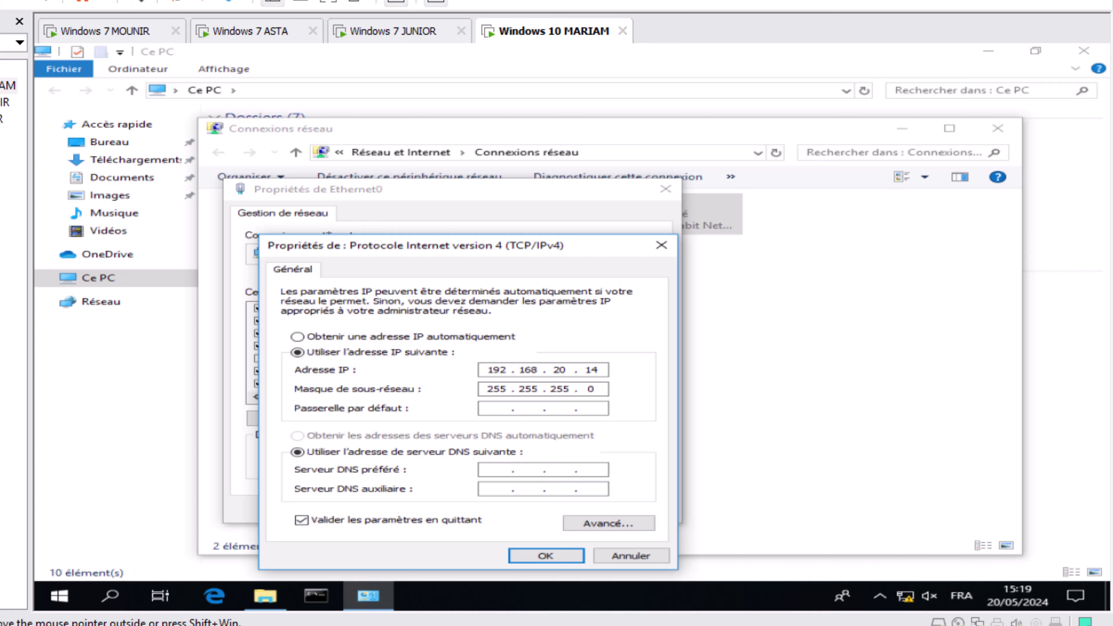
key("Return")
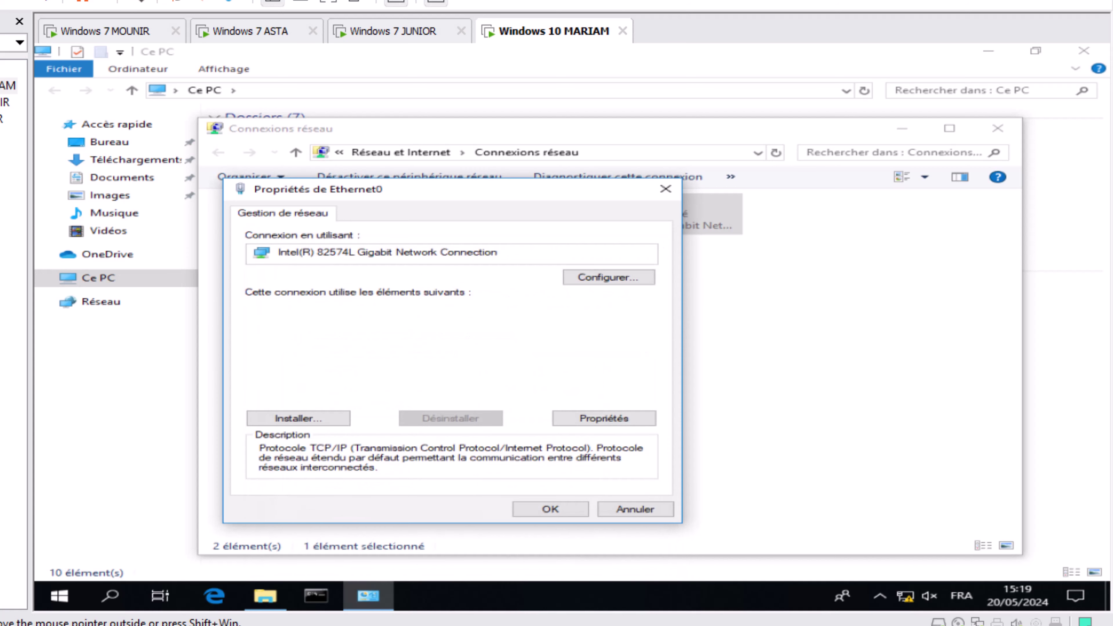
key("alt+F4")
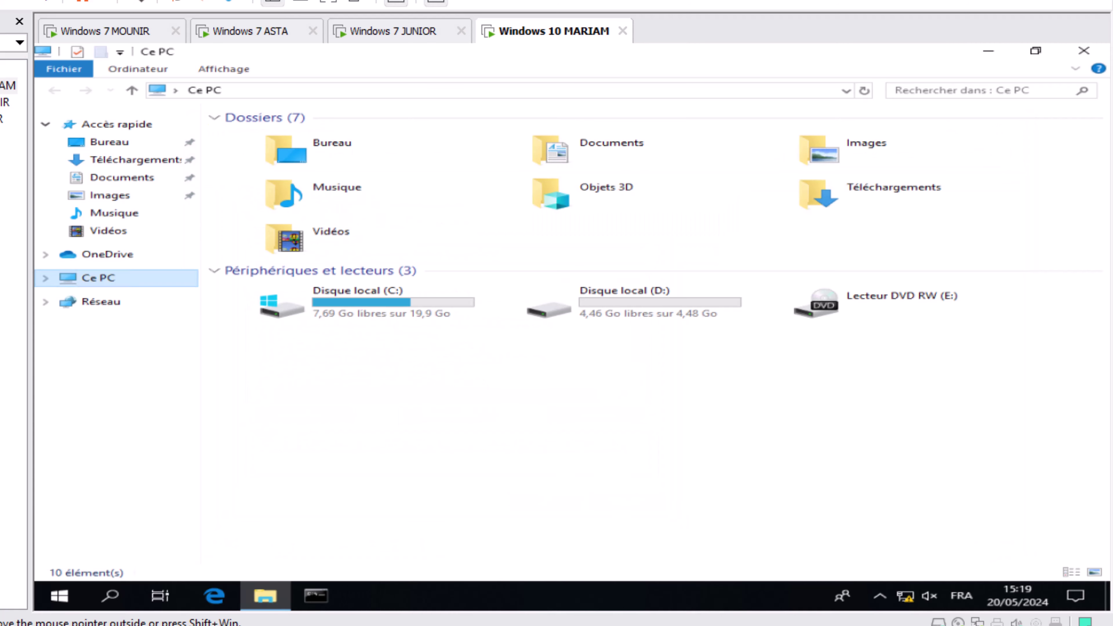
- Open the system properties of Ce PC and bring up the dialog for changing the computer name and workgroup
right_click(93, 280)
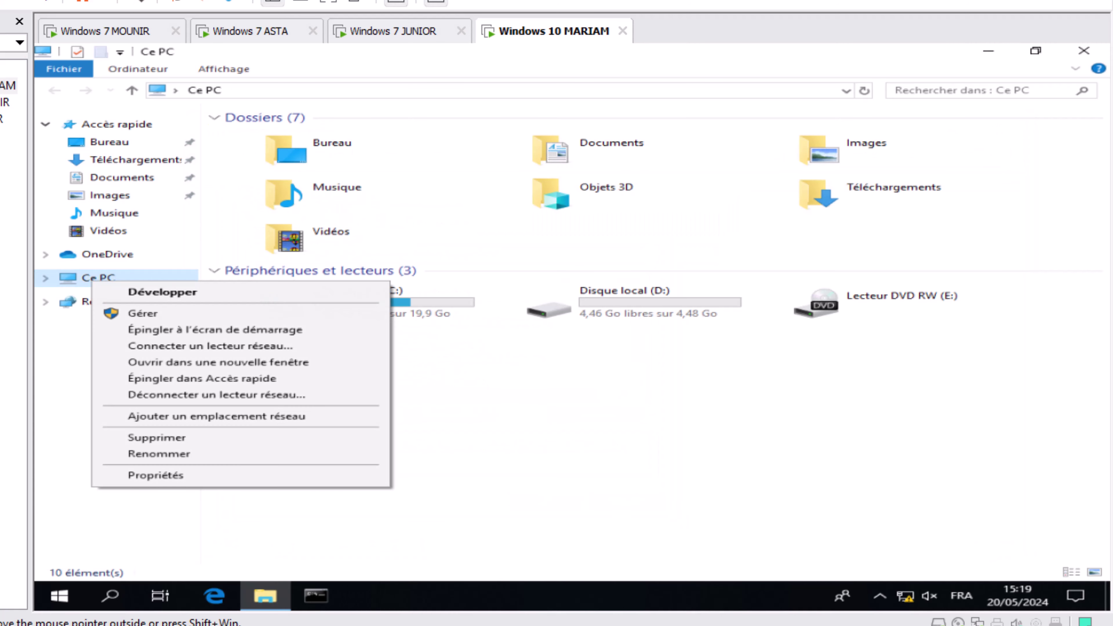
left_click(156, 475)
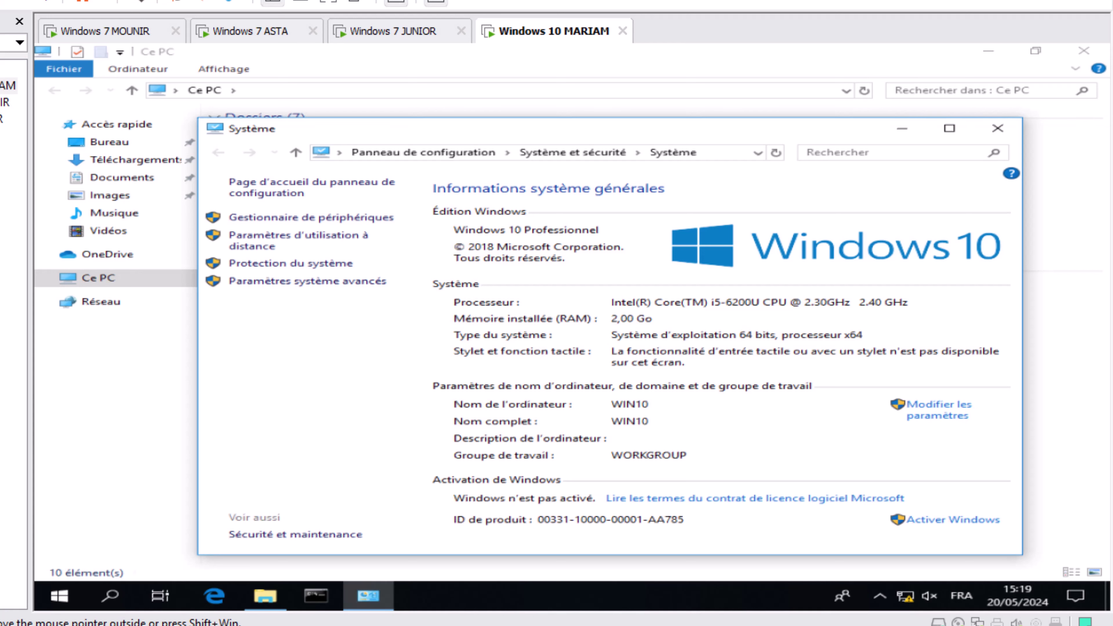
left_click(949, 128)
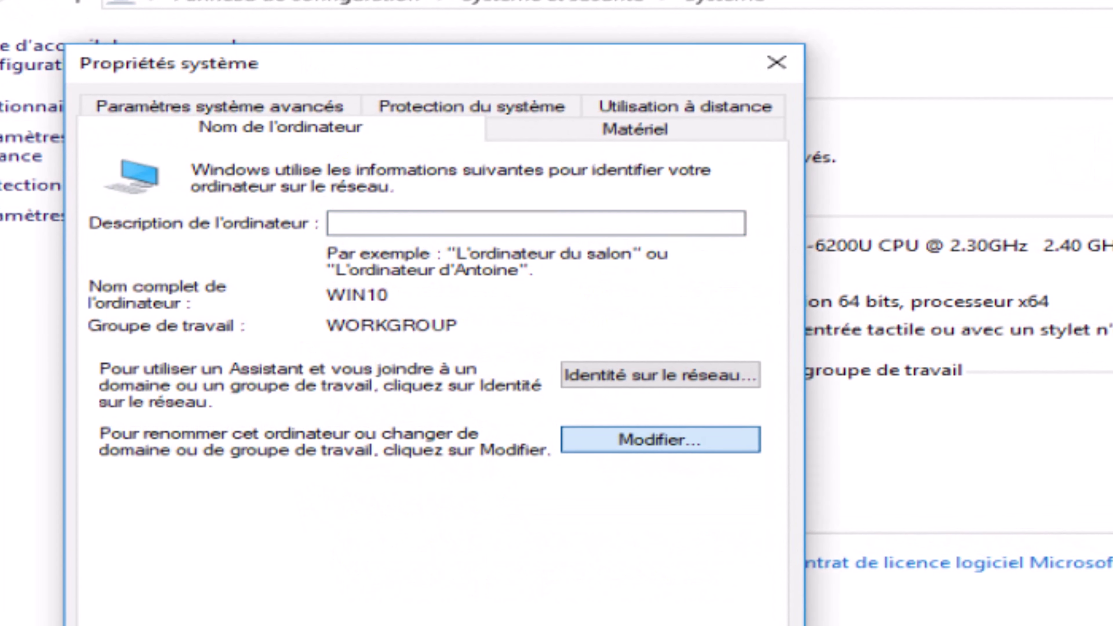
left_click(657, 438)
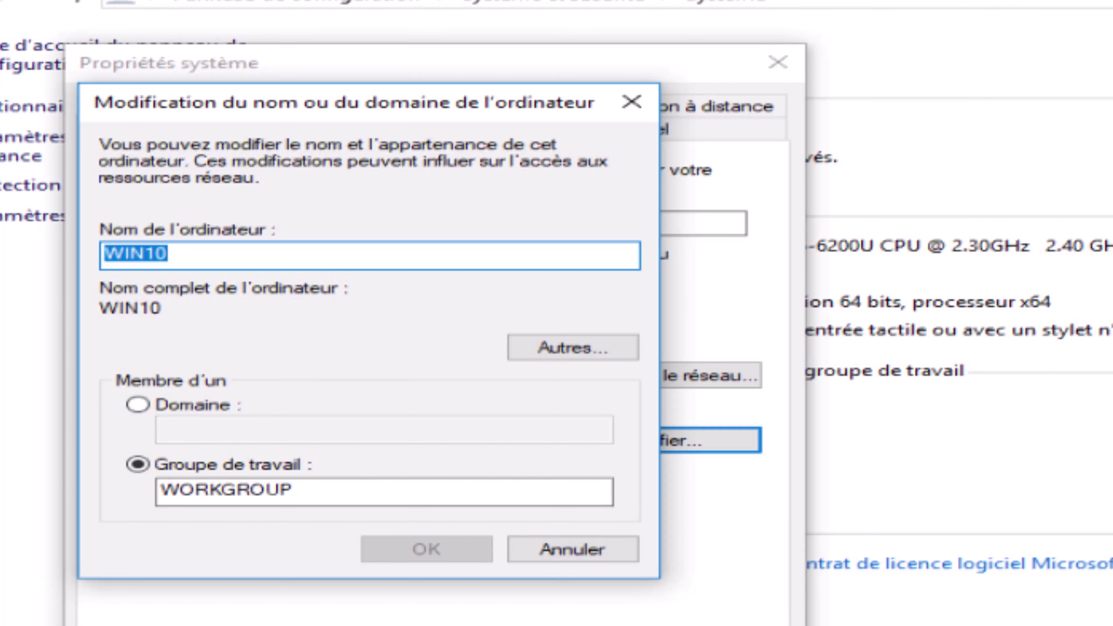
key("Escape")
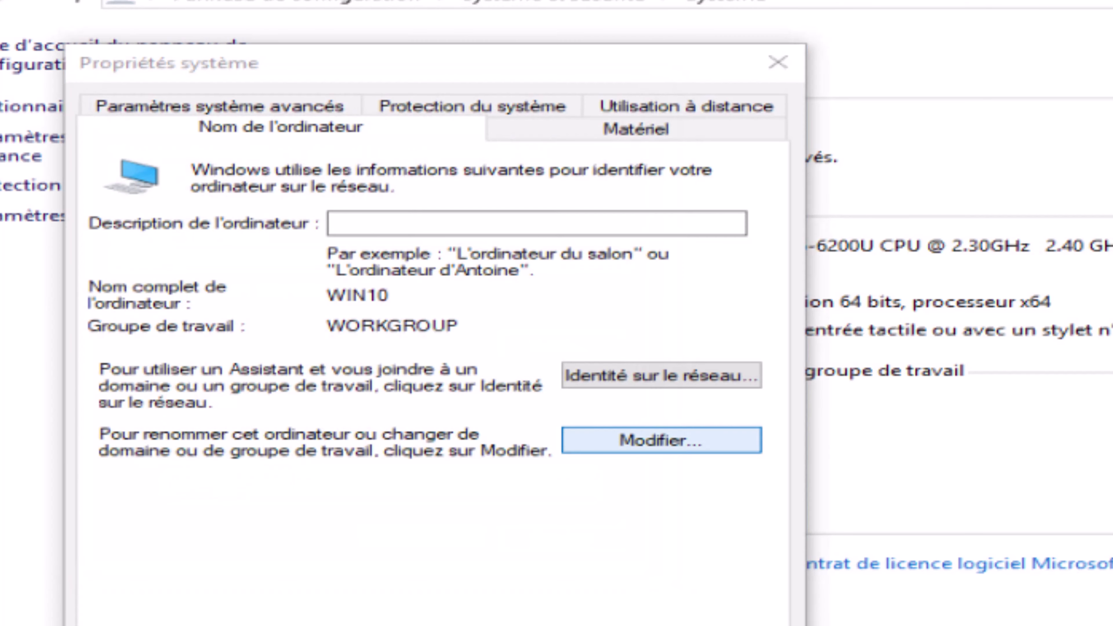
key("Return")
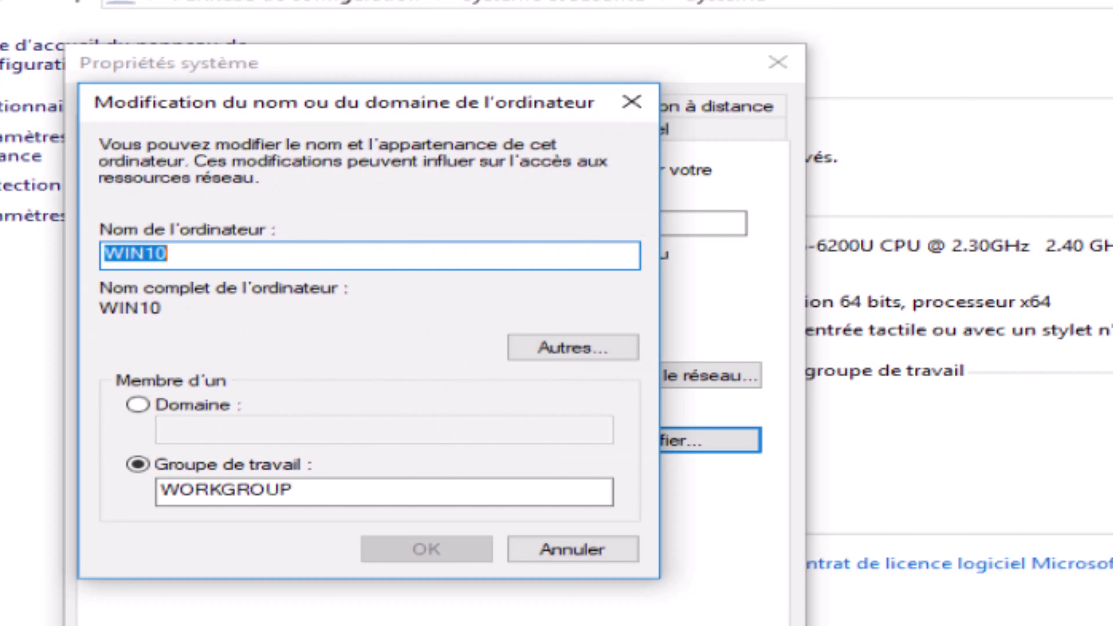
- Rename the computer to match the name in its virtual machine title and set the workgroup to ADMIN
type("MARIAM")
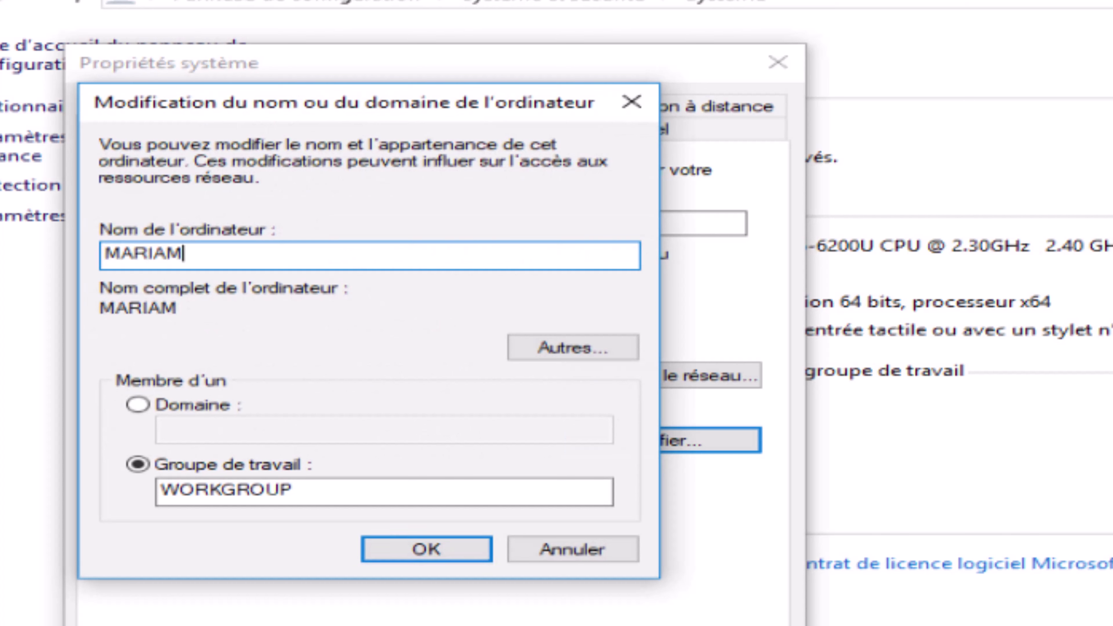
key("Tab")
key("Tab")
key("Tab")
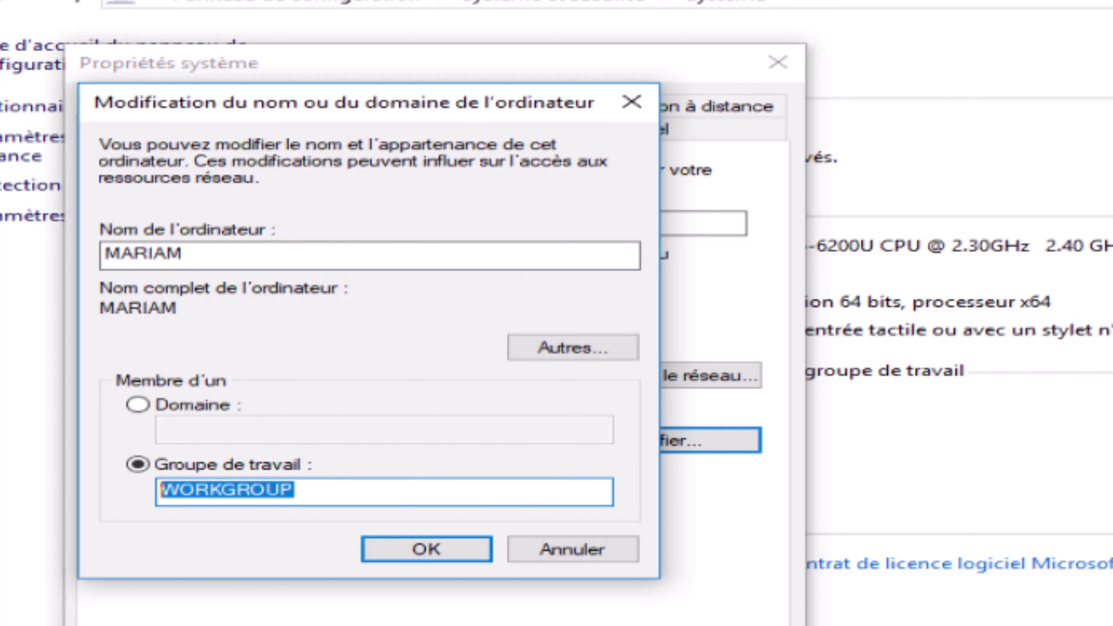
type("ADMIN")
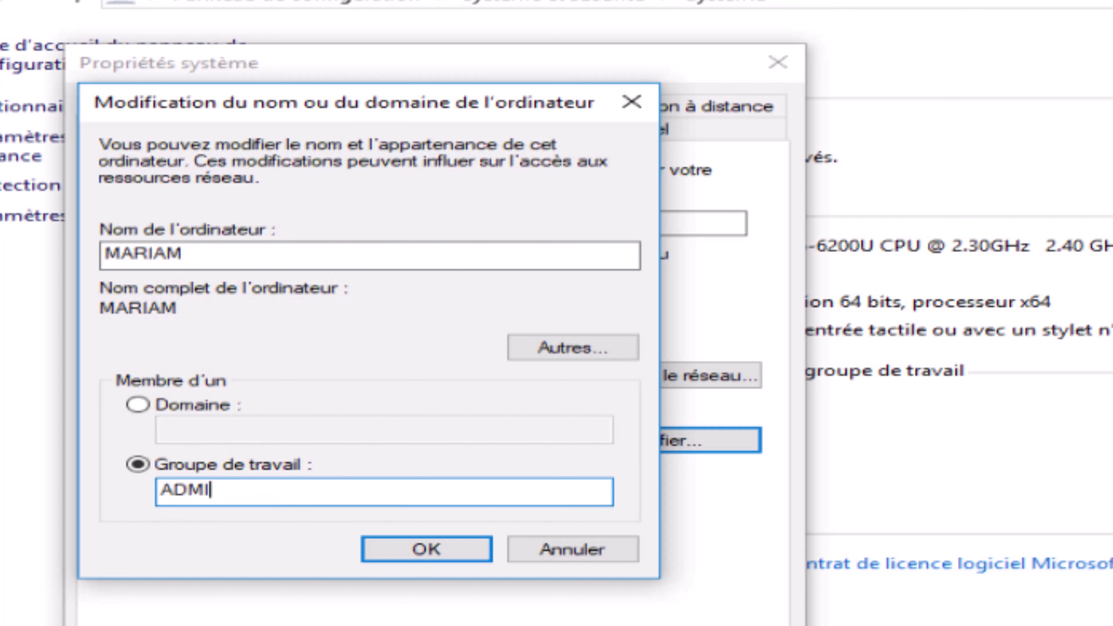
type("FFGG")
key("BackSpace")
key("BackSpace")
key("BackSpace")
key("BackSpace")
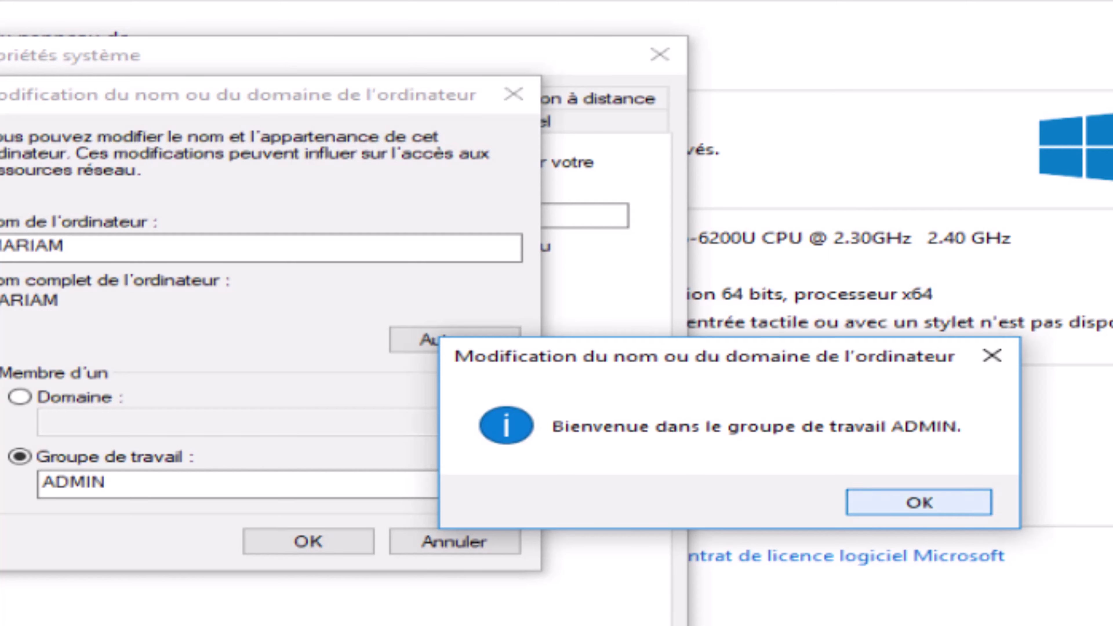
- Acknowledge the workgroup and restart notices, close the system properties, and restart the Windows 10 machine now
key("Return")
key("Return")
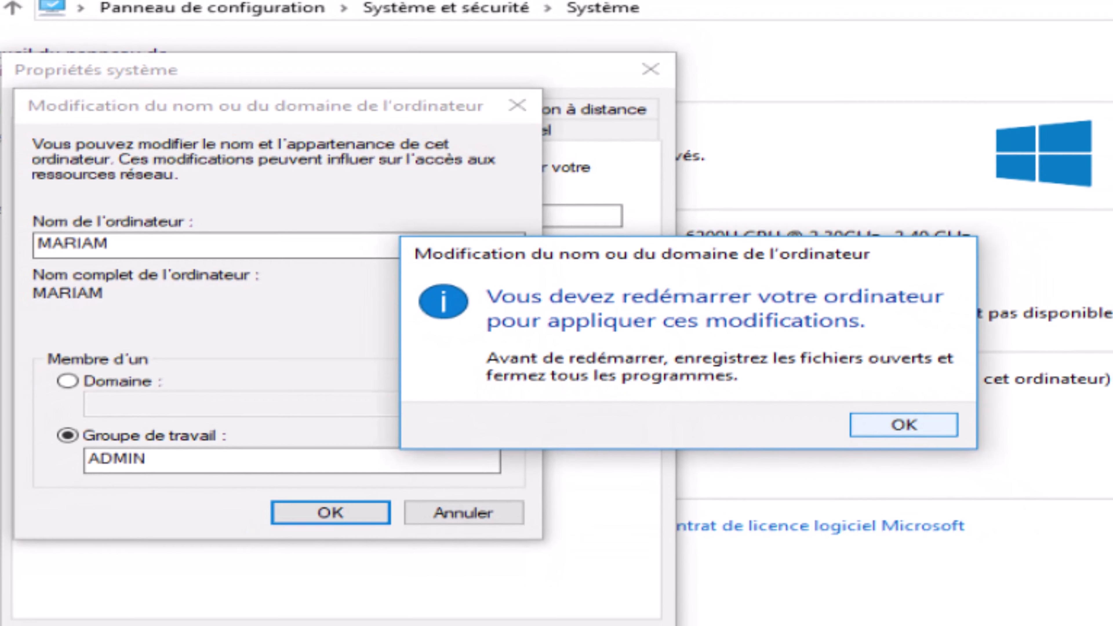
key("Return")
key("Return")
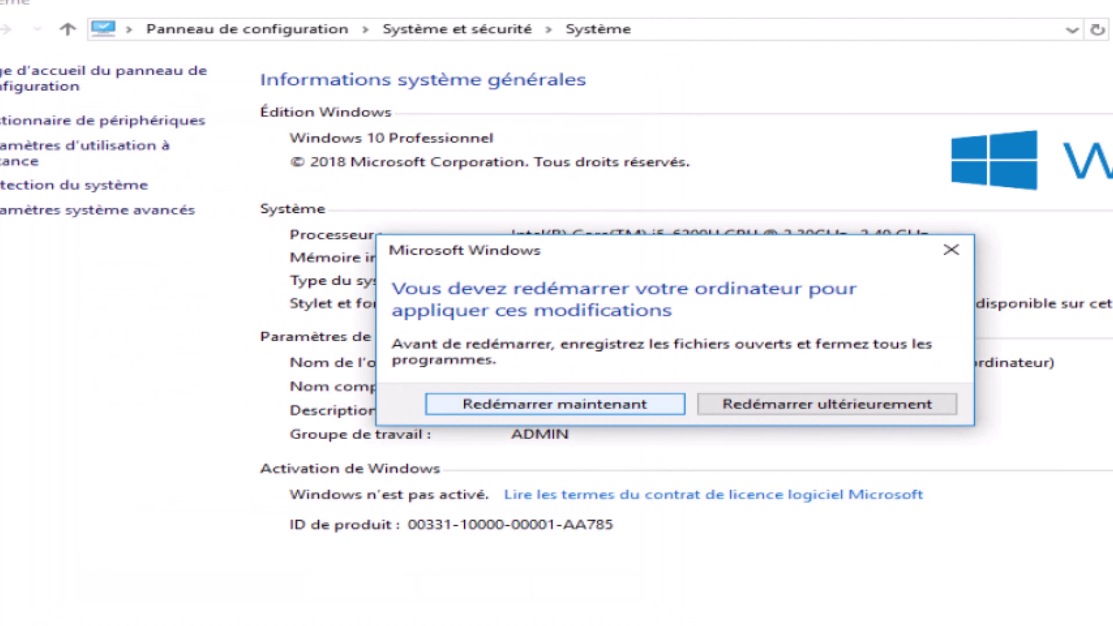
key("Return")
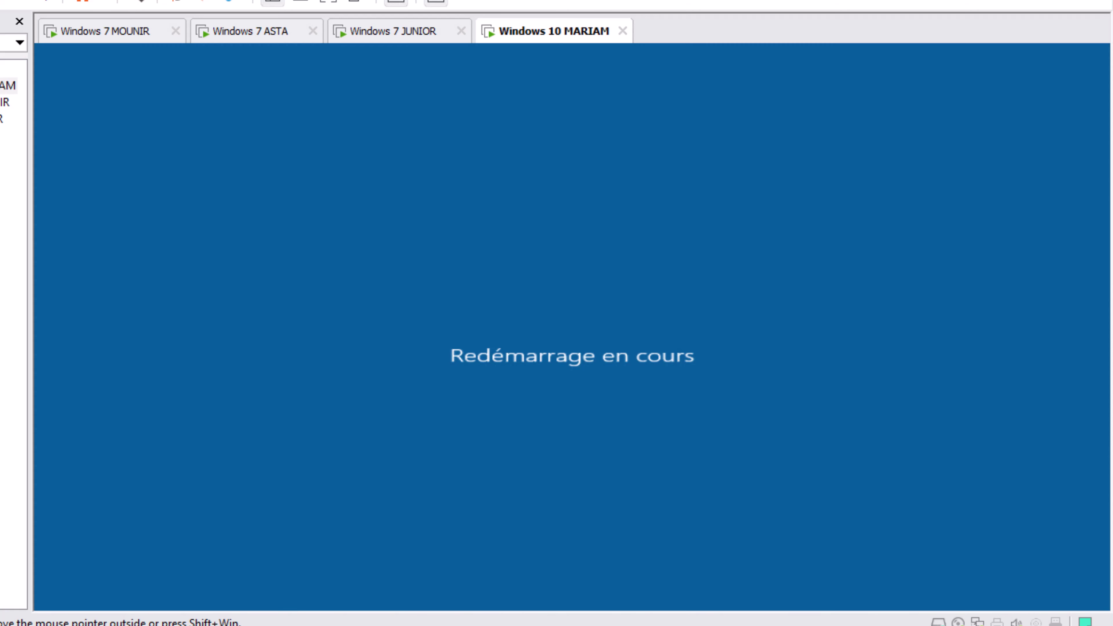
- Switch to the first Windows 7 virtual machine and show Réseau in a maximized Ordinateur window
key("ctrl+Tab")
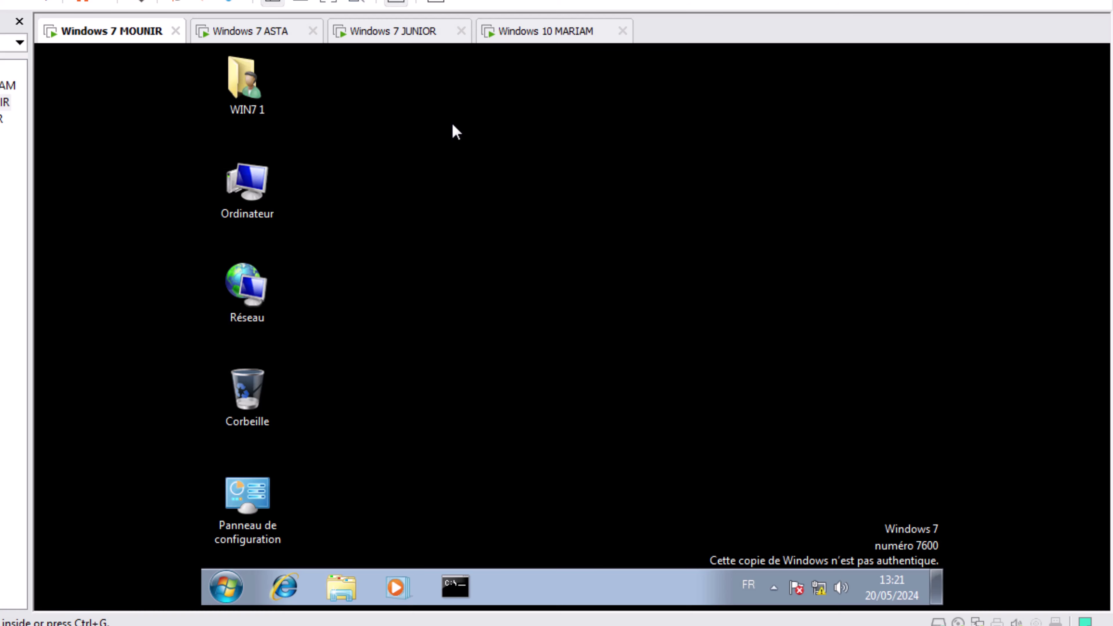
left_click(252, 193)
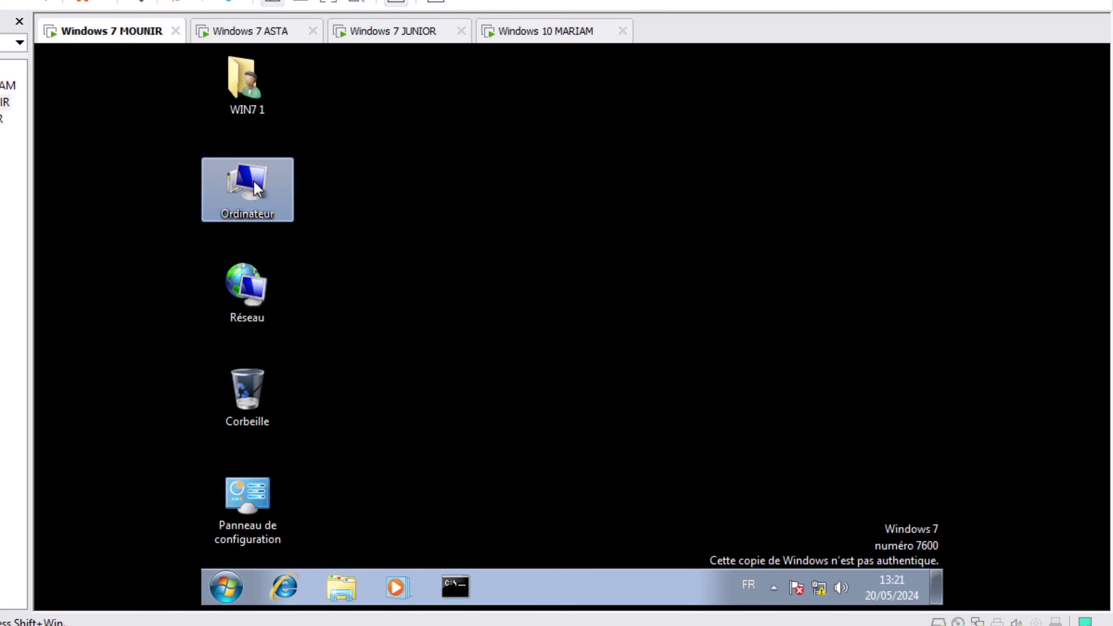
double_click(254, 181)
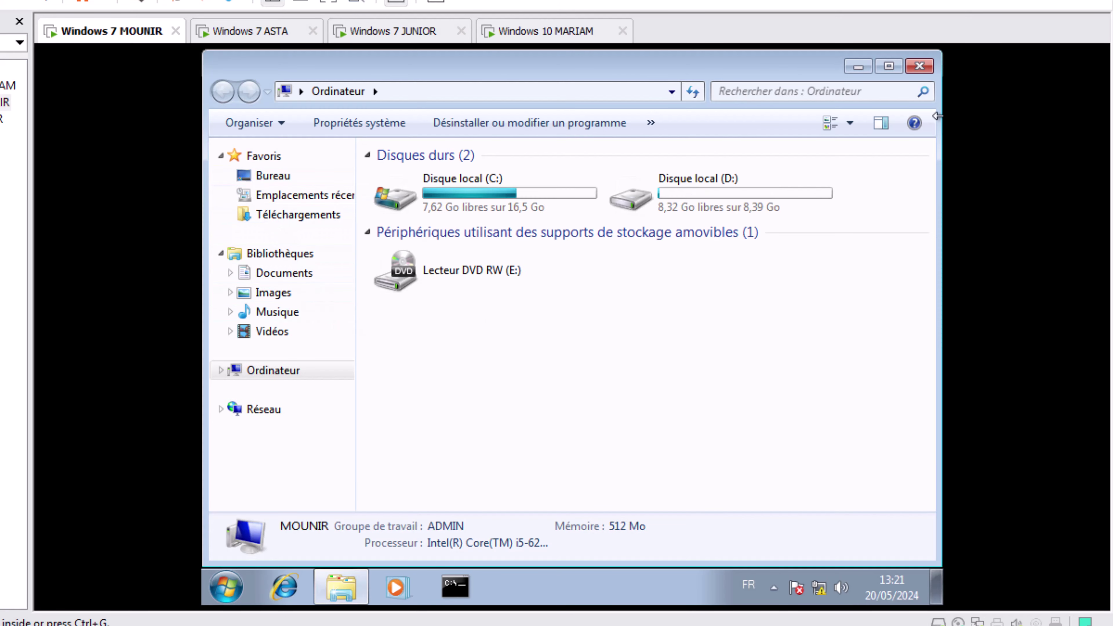
left_click(889, 67)
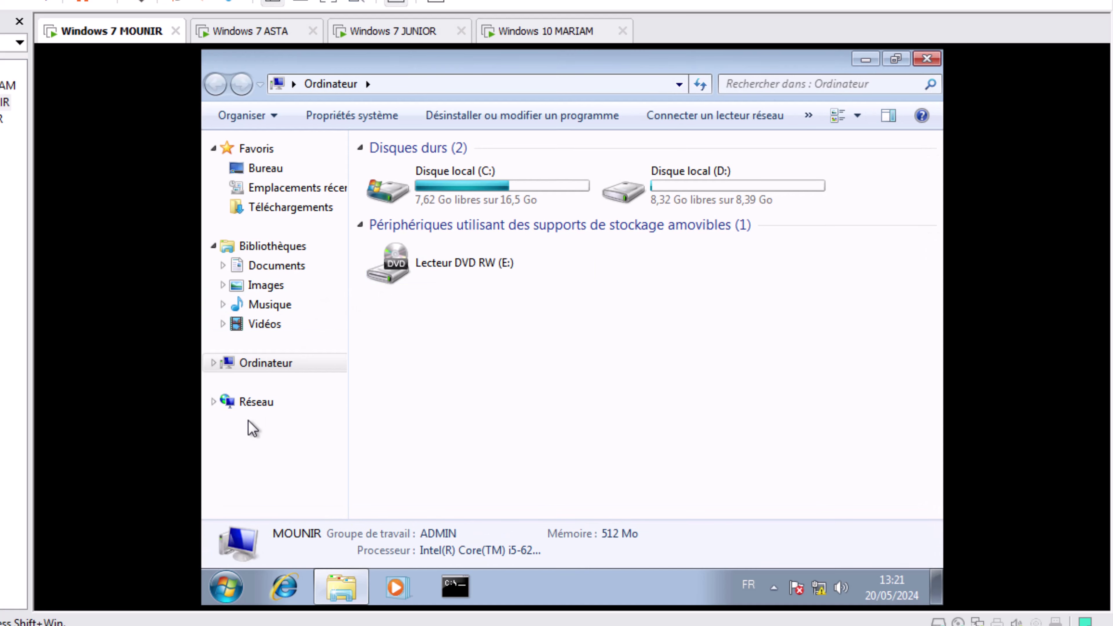
left_click(263, 406)
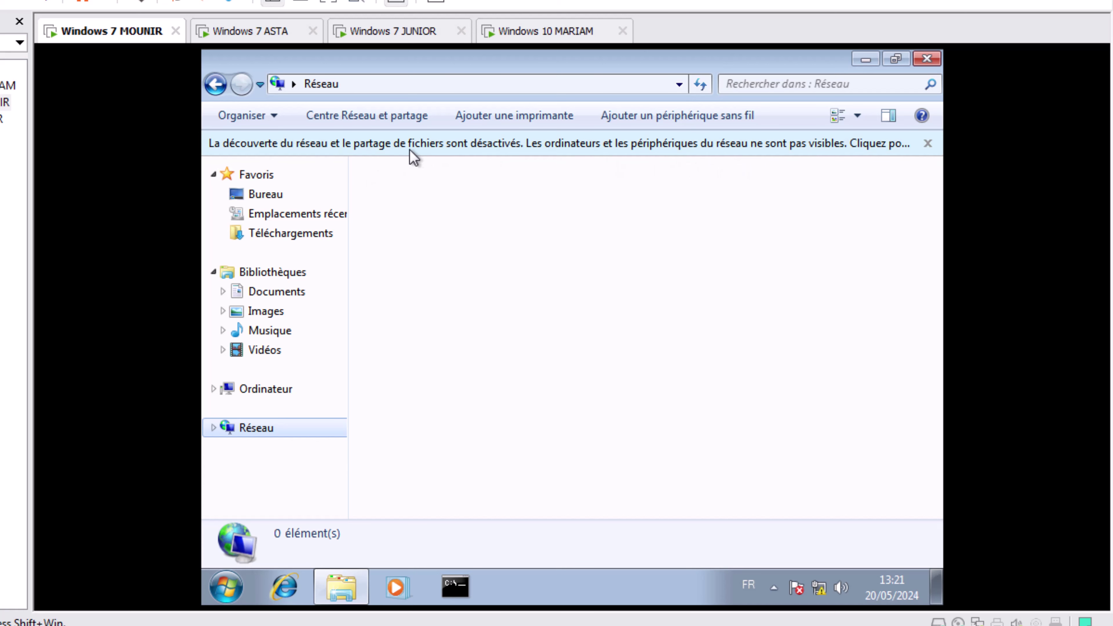
- Dismiss the network discovery options and open the Network and Sharing Center from the properties of Réseau
left_click(425, 144)
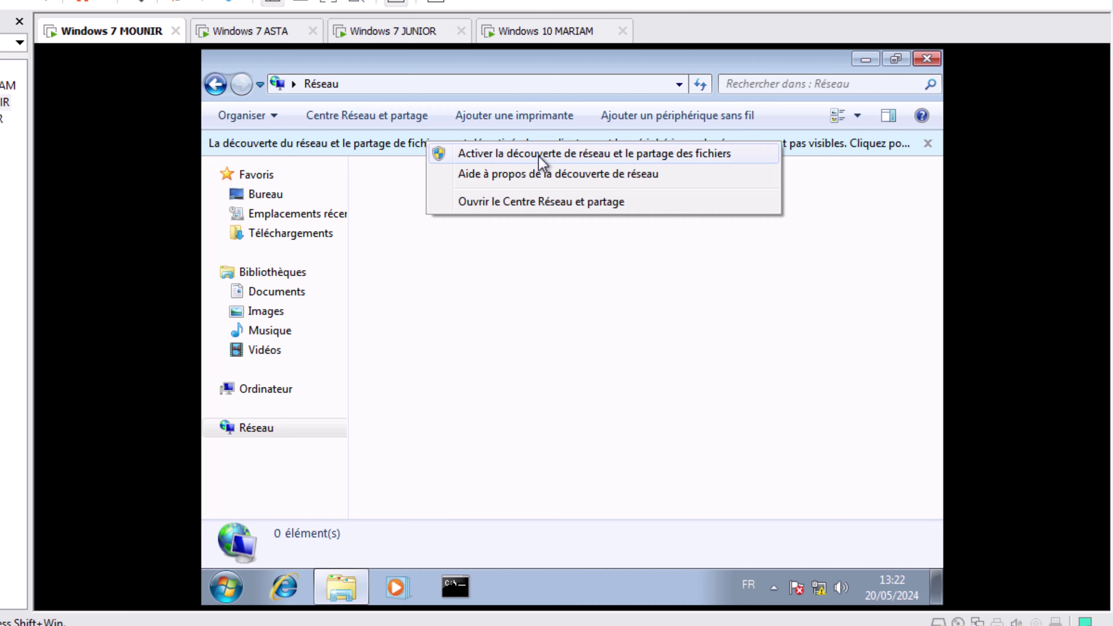
left_click(460, 293)
right_click(249, 432)
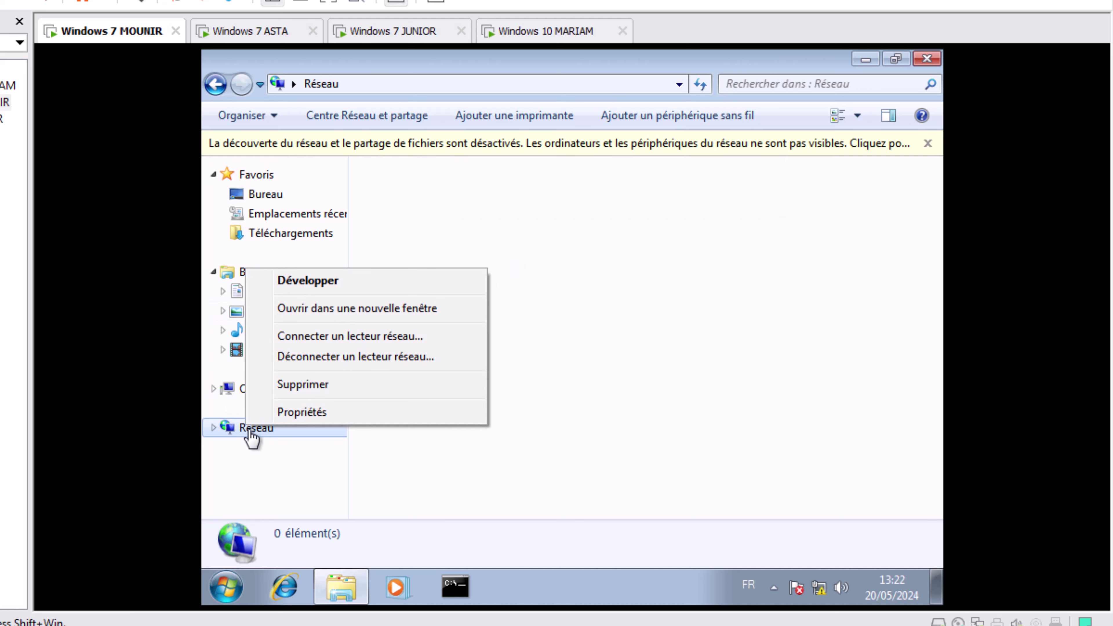
left_click(316, 413)
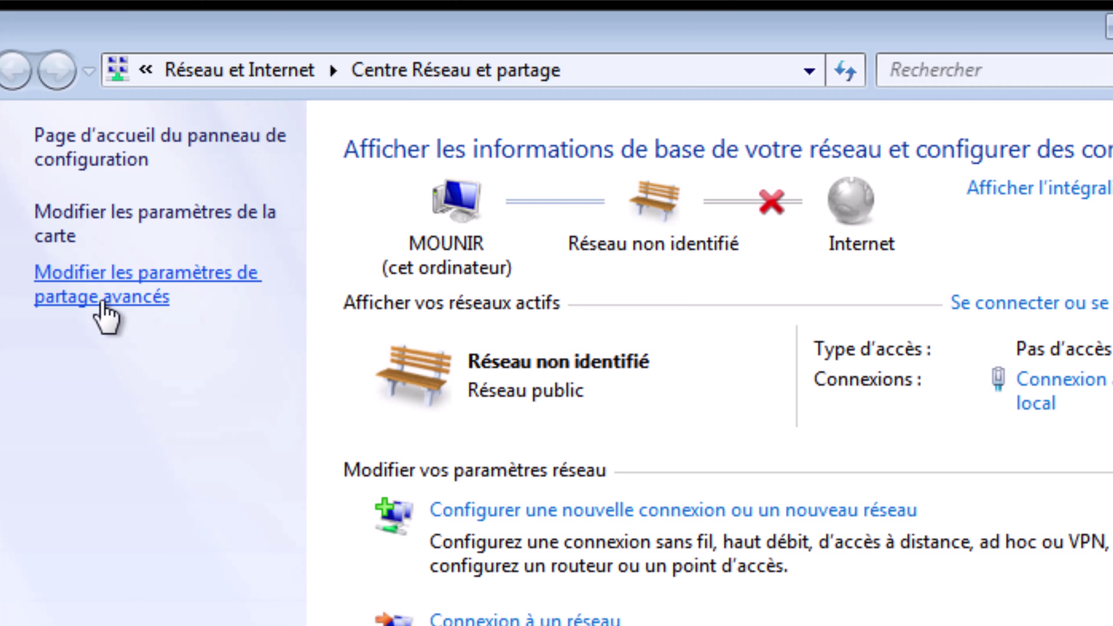
- Turn on network discovery and file and printer sharing for the current public profile in the advanced sharing settings
left_click(103, 300)
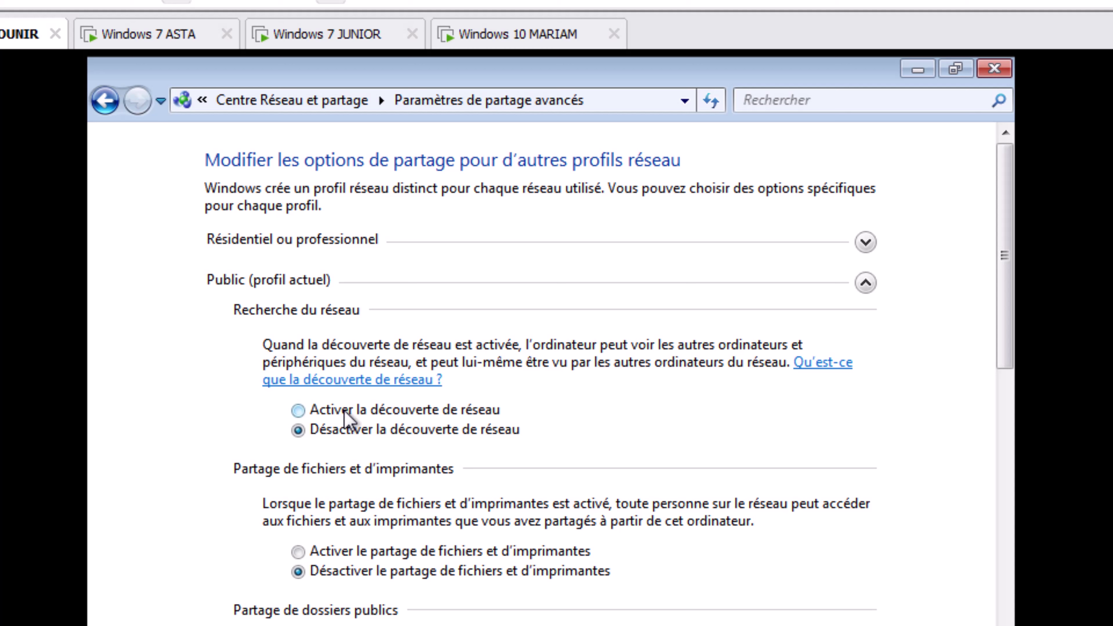
left_click(456, 412)
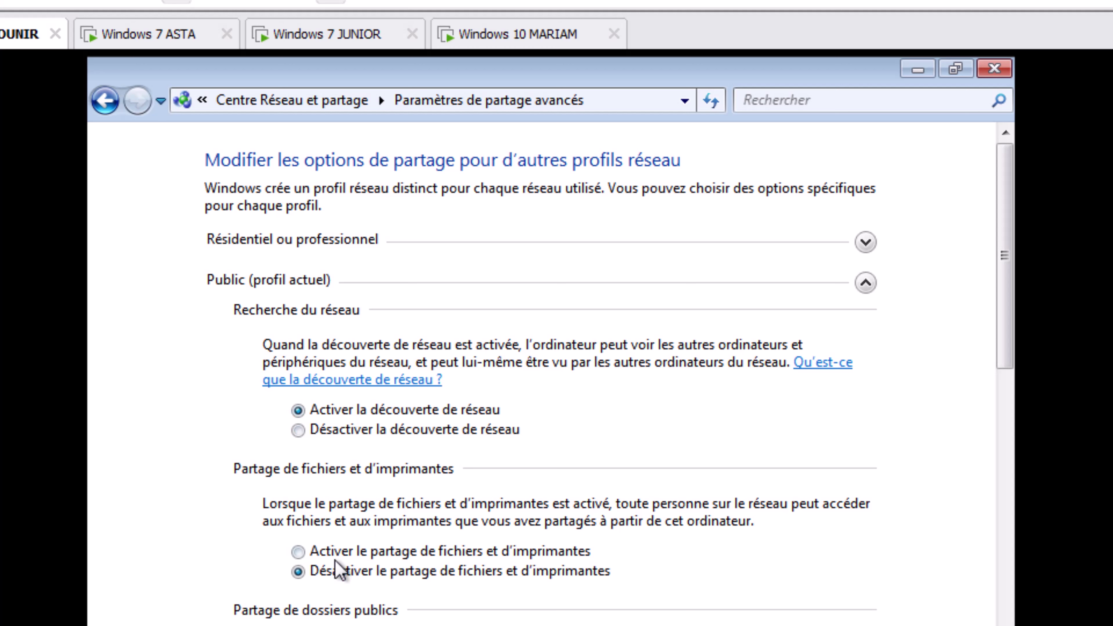
left_click(346, 554)
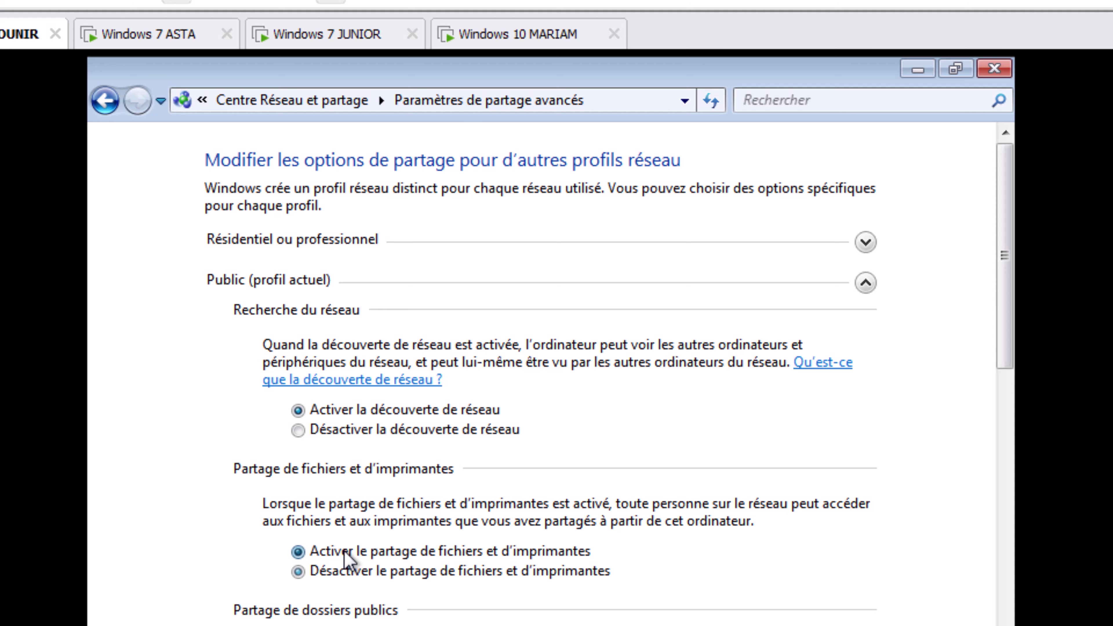
- Turn off Public folder sharing for the current public profile
scroll(477, 478, "down", 5)
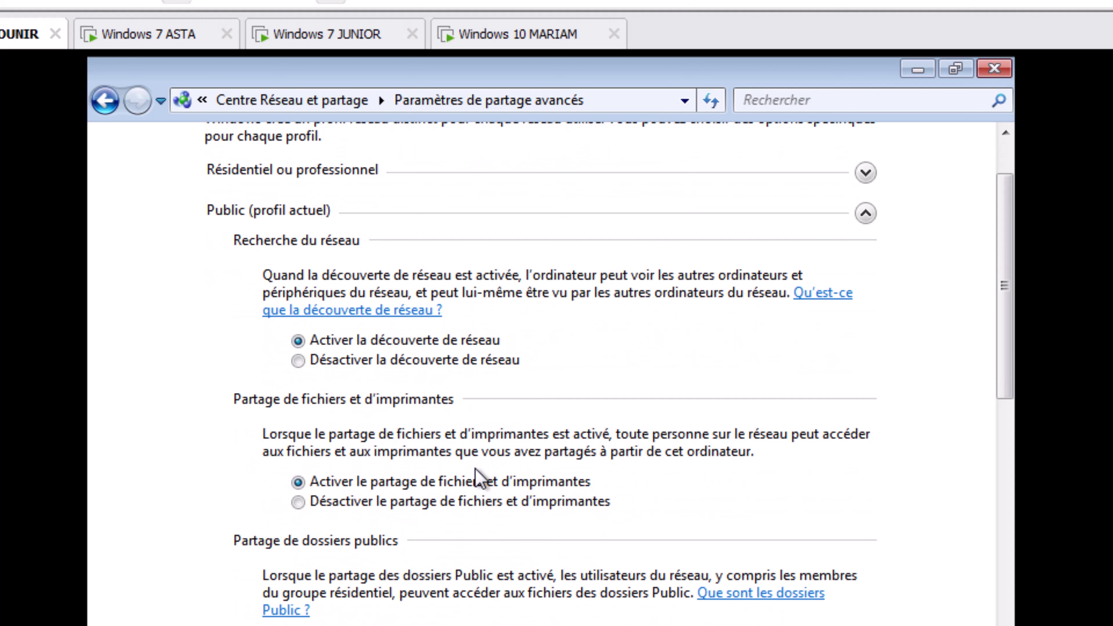
left_click(322, 469)
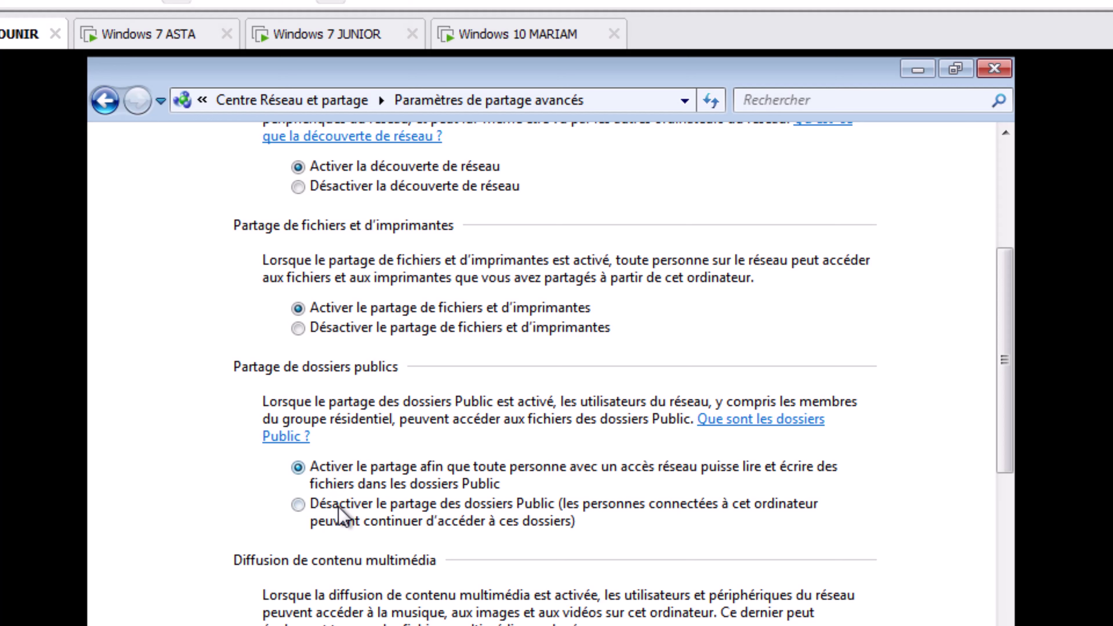
left_click(342, 509)
left_click(352, 476)
left_click(356, 513)
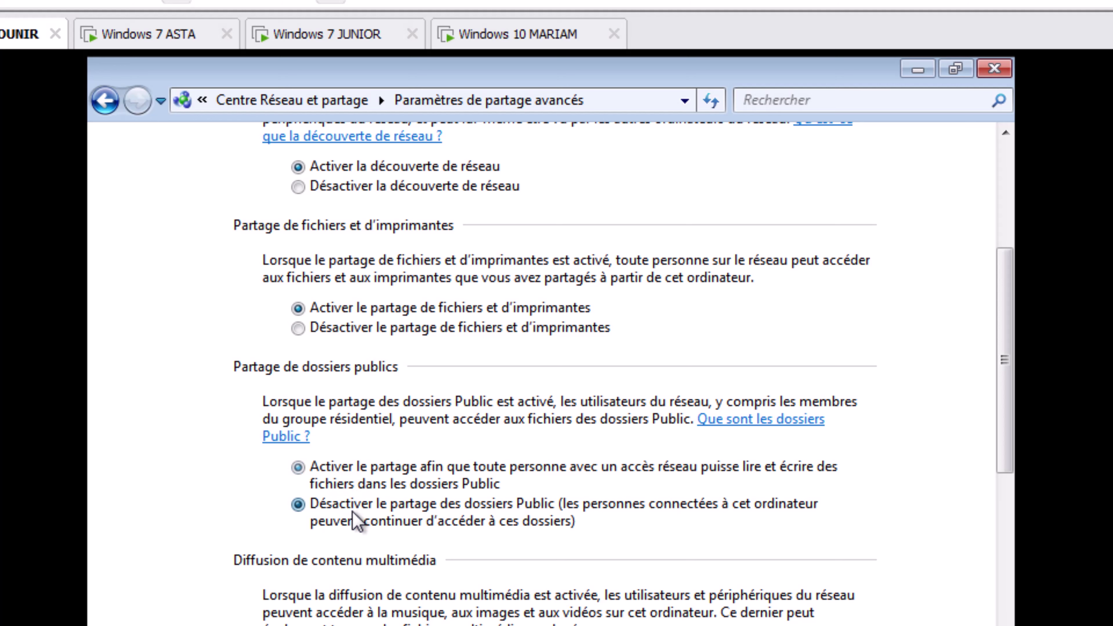
- Turn off password-protected sharing, save the changes, and close the Network and Sharing Center
scroll(419, 350, "down", 2)
scroll(418, 350, "down", 5)
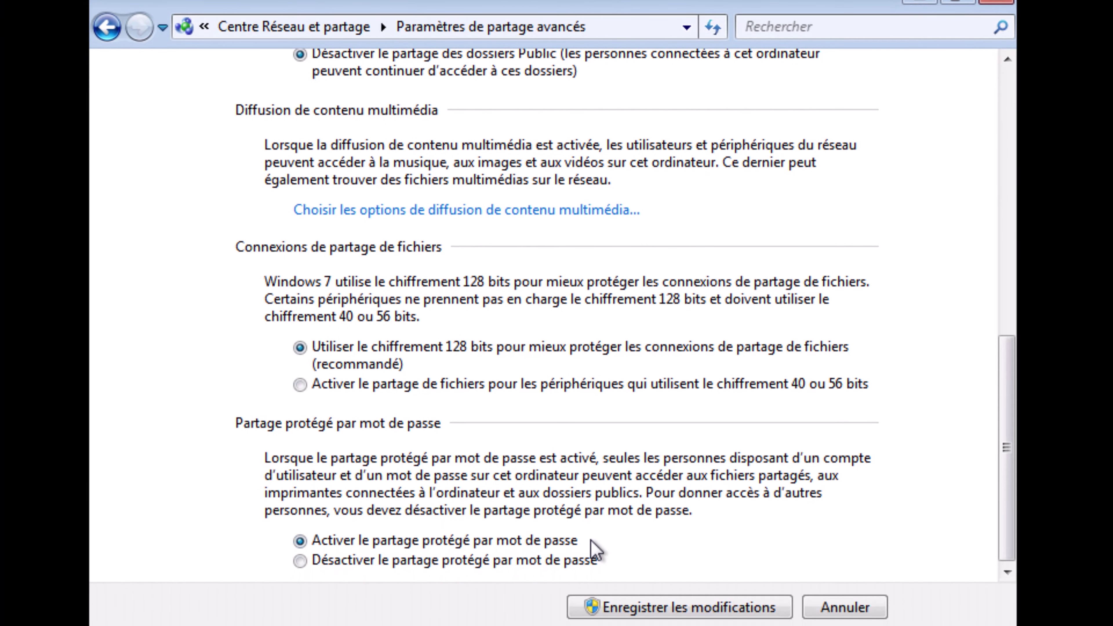
left_click(300, 560)
left_click(298, 540)
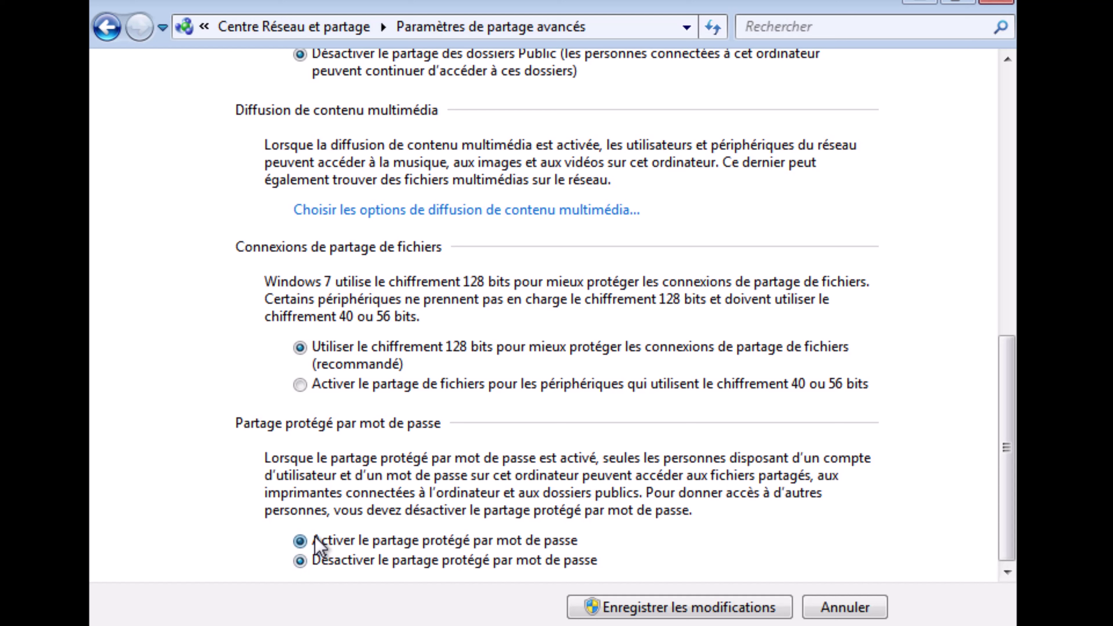
left_click(301, 564)
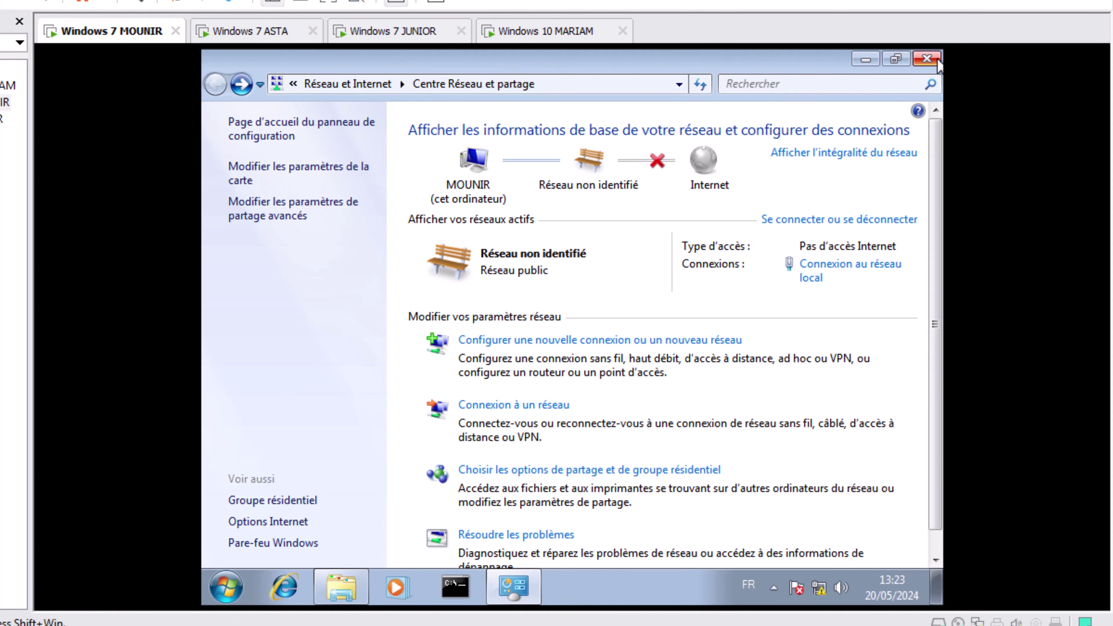
left_click(934, 60)
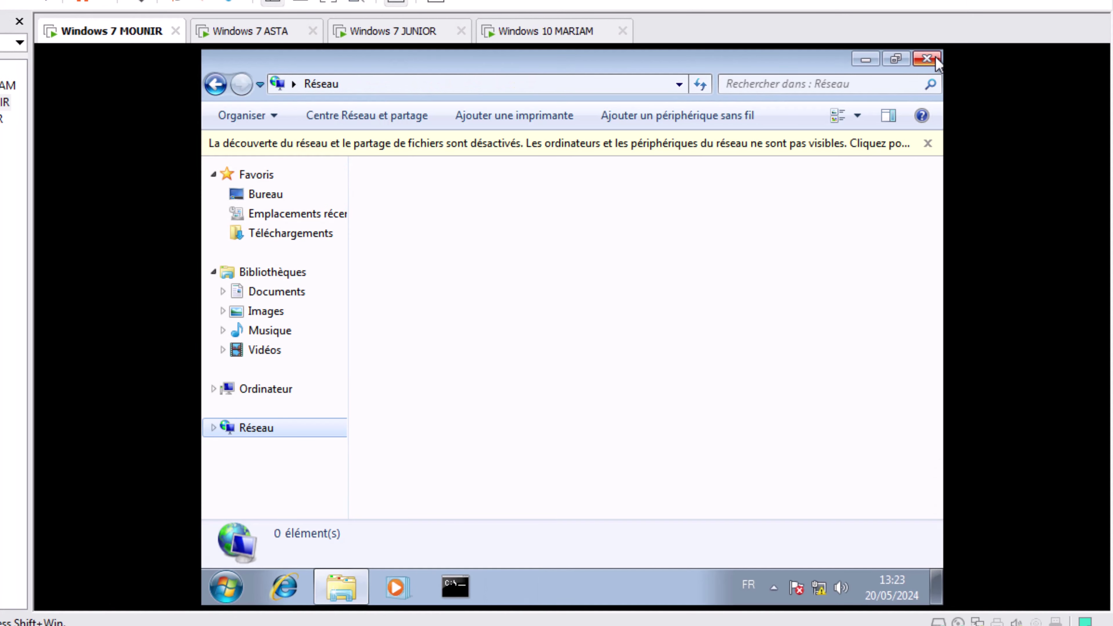
- Refresh Réseau, close its window, and reopen it to view the computers on the network
right_click(391, 250)
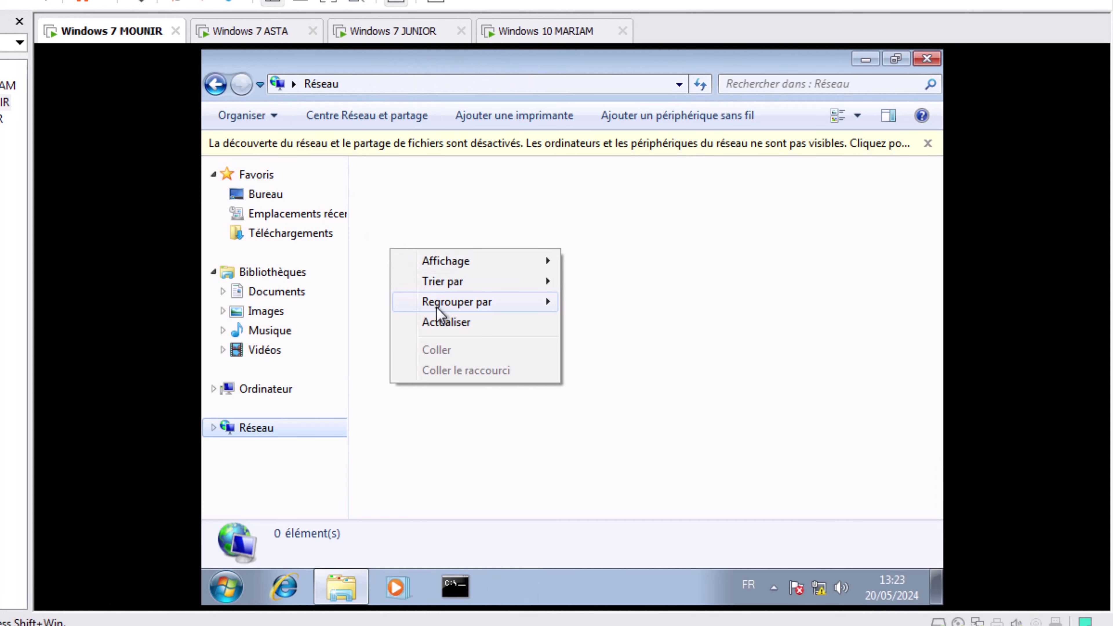
left_click(443, 324)
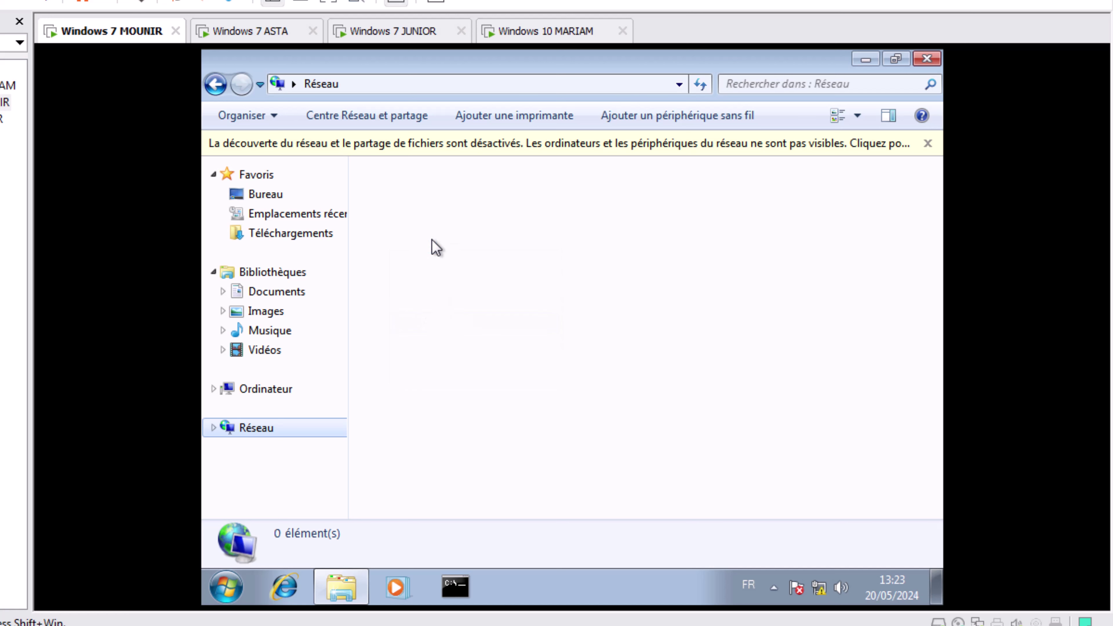
left_click(927, 58)
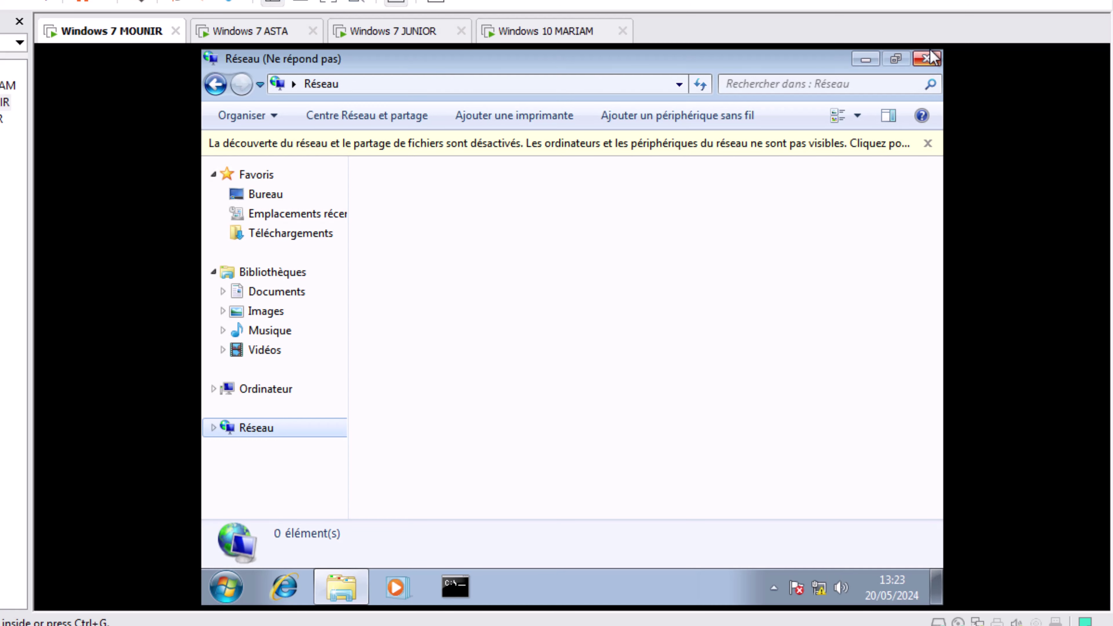
key("Down")
key("Return")
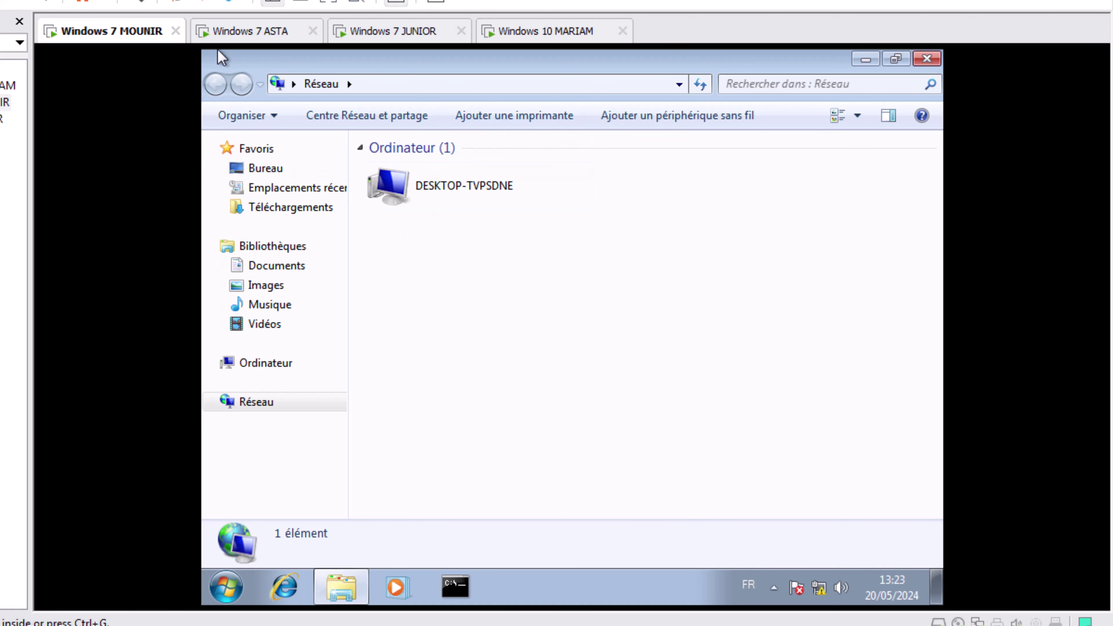
- Switch to the second Windows 7 virtual machine and open the Network and Sharing Center from the properties of Réseau
left_click(249, 31)
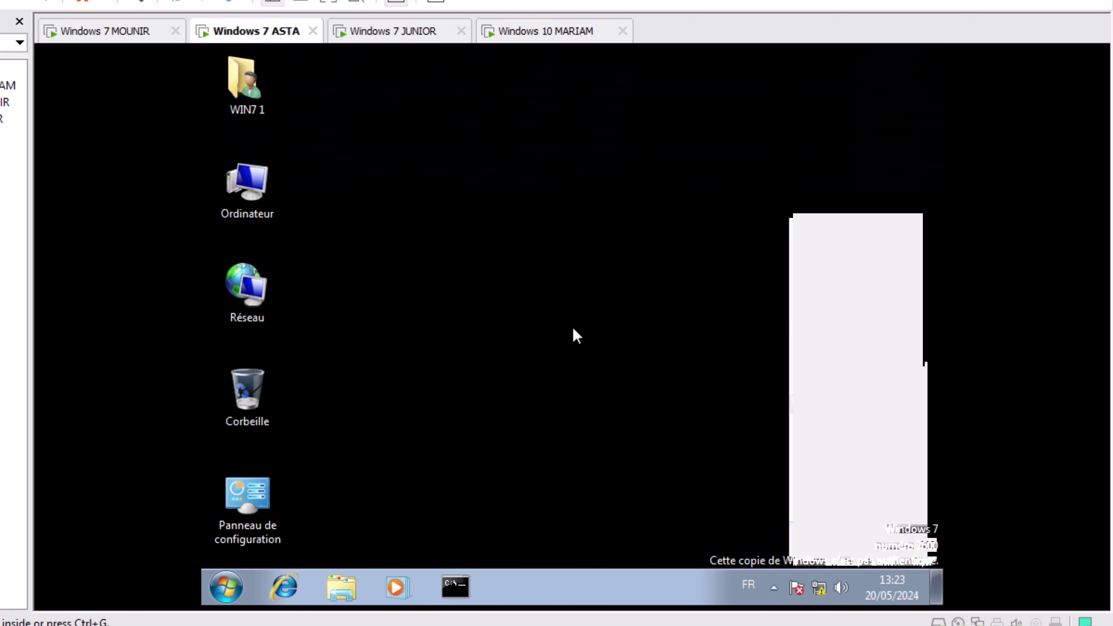
left_click(249, 292)
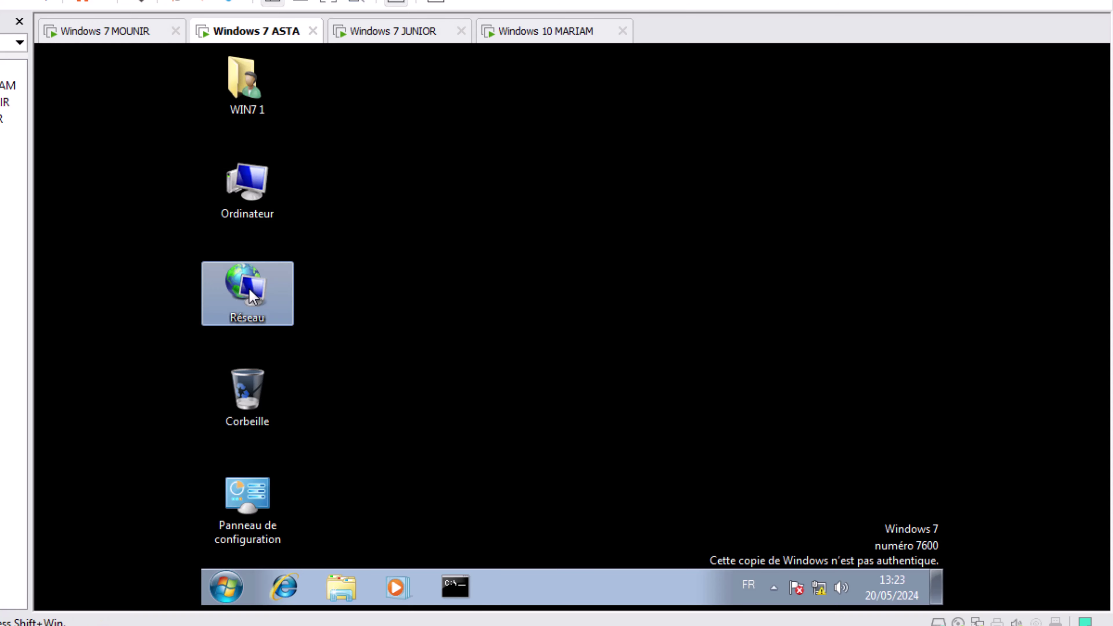
right_click(248, 288)
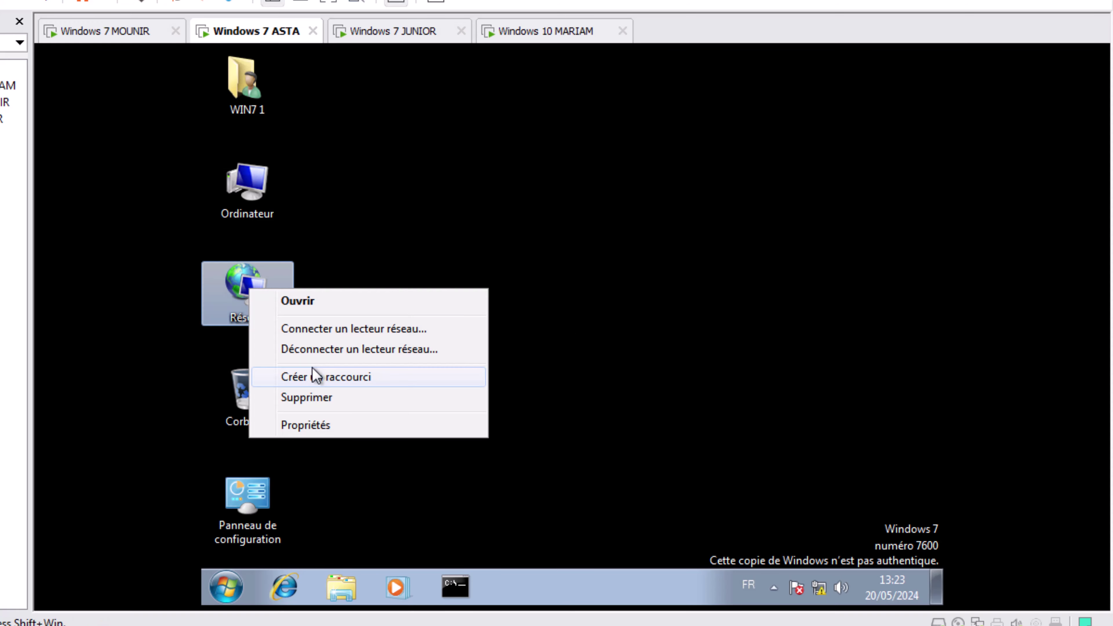
left_click(325, 426)
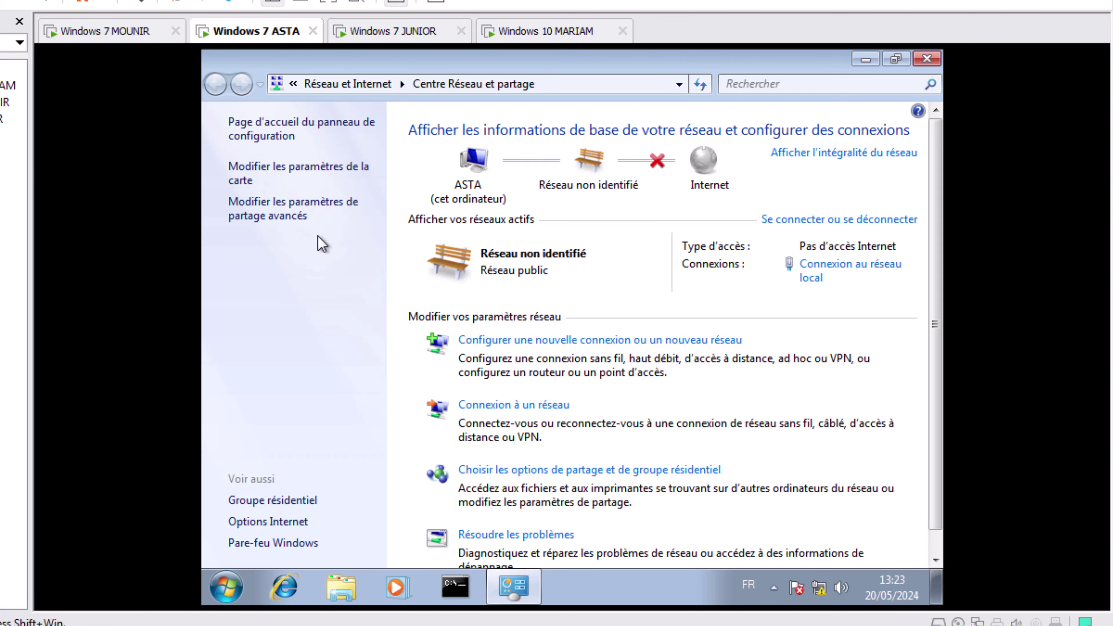
- Turn on network discovery and file and printer sharing for the current public profile in the second machine's advanced sharing settings
left_click(274, 224)
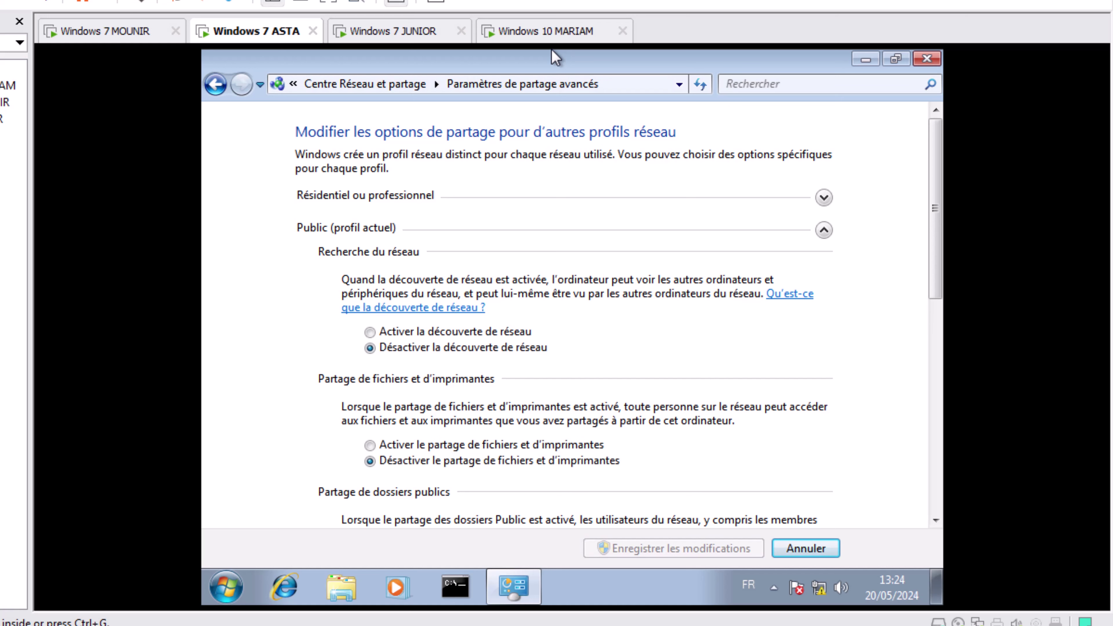
left_click(410, 334)
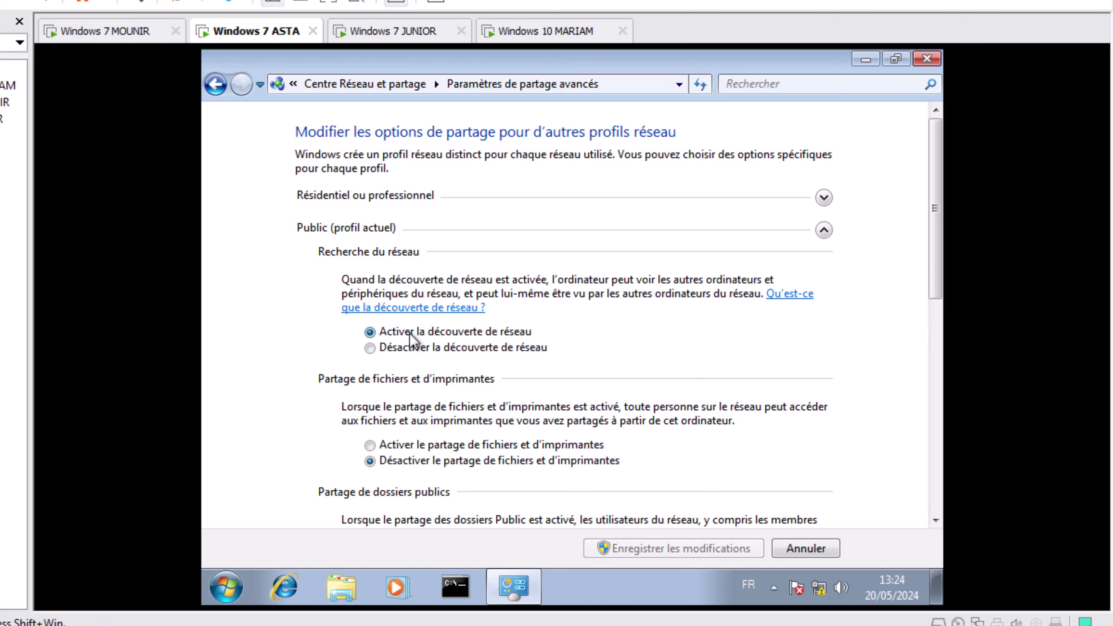
left_click(419, 445)
- Turn off password-protected sharing on the second Windows 7 machine and save the sharing changes
scroll(500, 362, "down", 10)
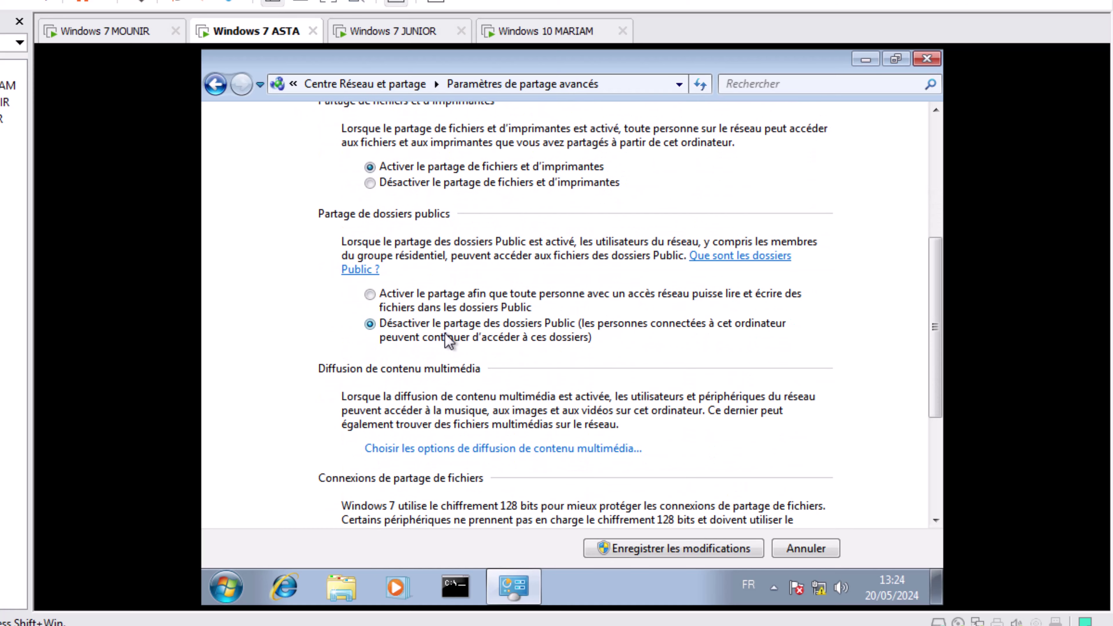
scroll(433, 263, "up", 2)
scroll(409, 344, "down", 3)
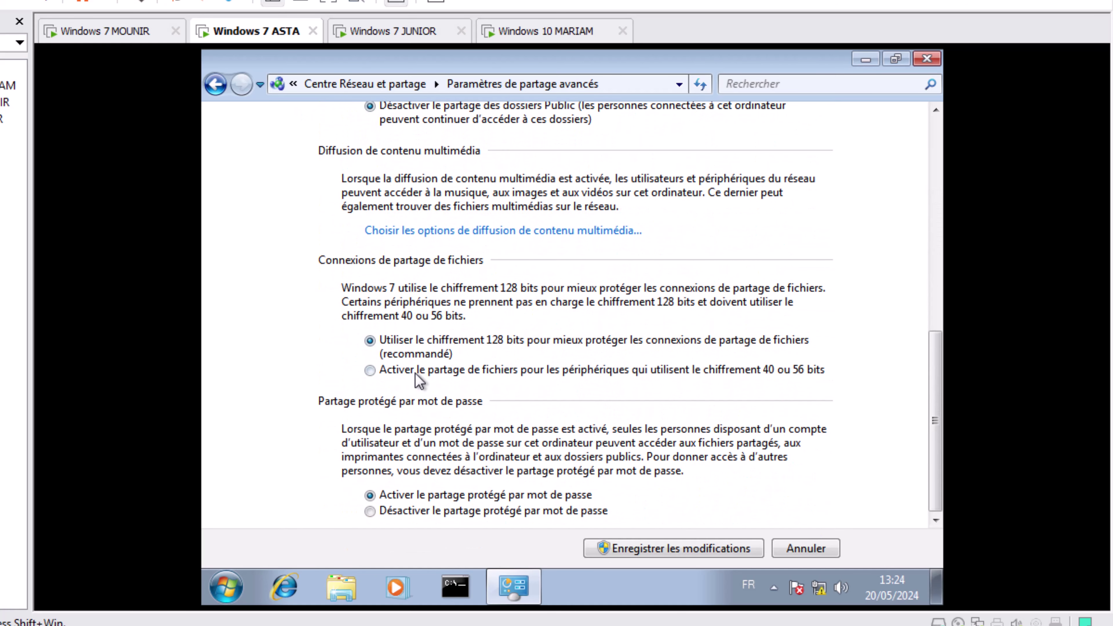
left_click(422, 508)
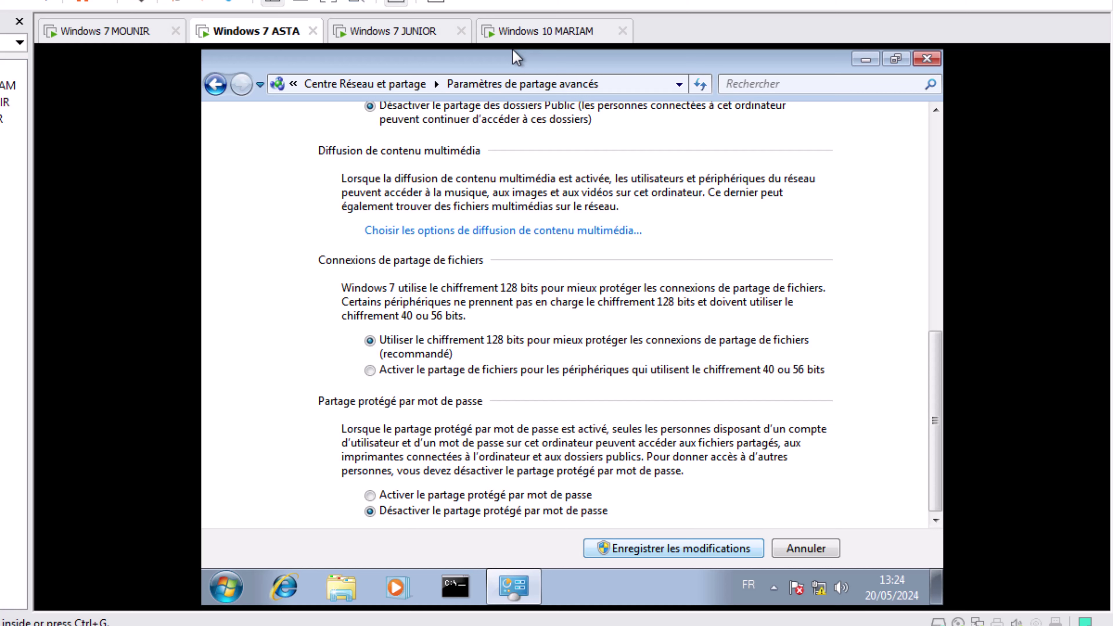
left_click(664, 553)
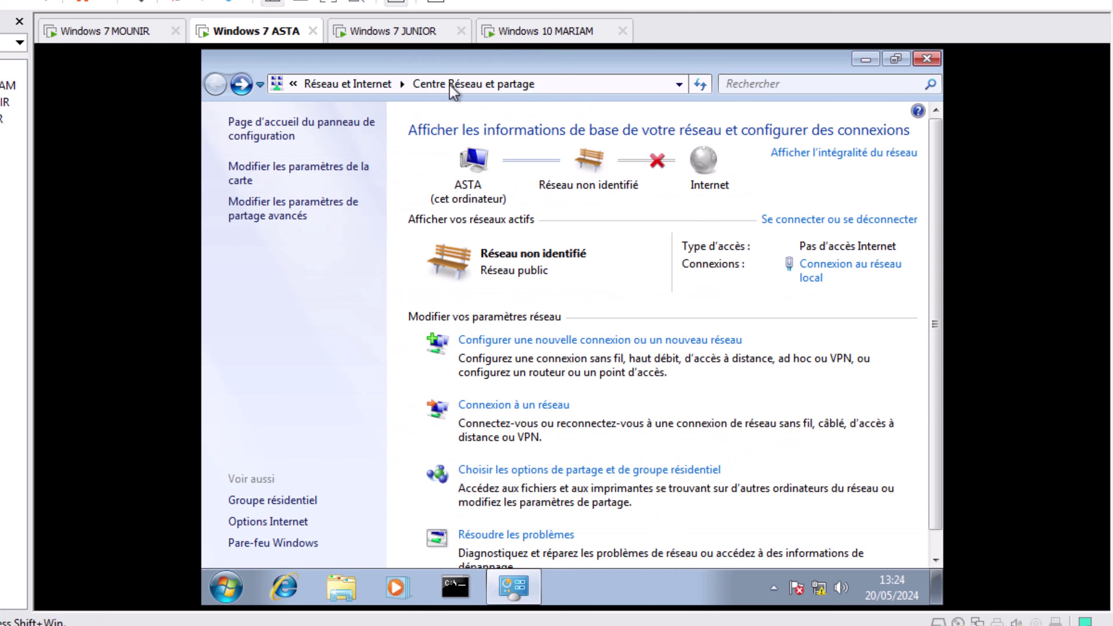
- Switch to the third Windows 7 virtual machine, save its advanced sharing changes, and close the Network and Sharing Center
left_click(439, 32)
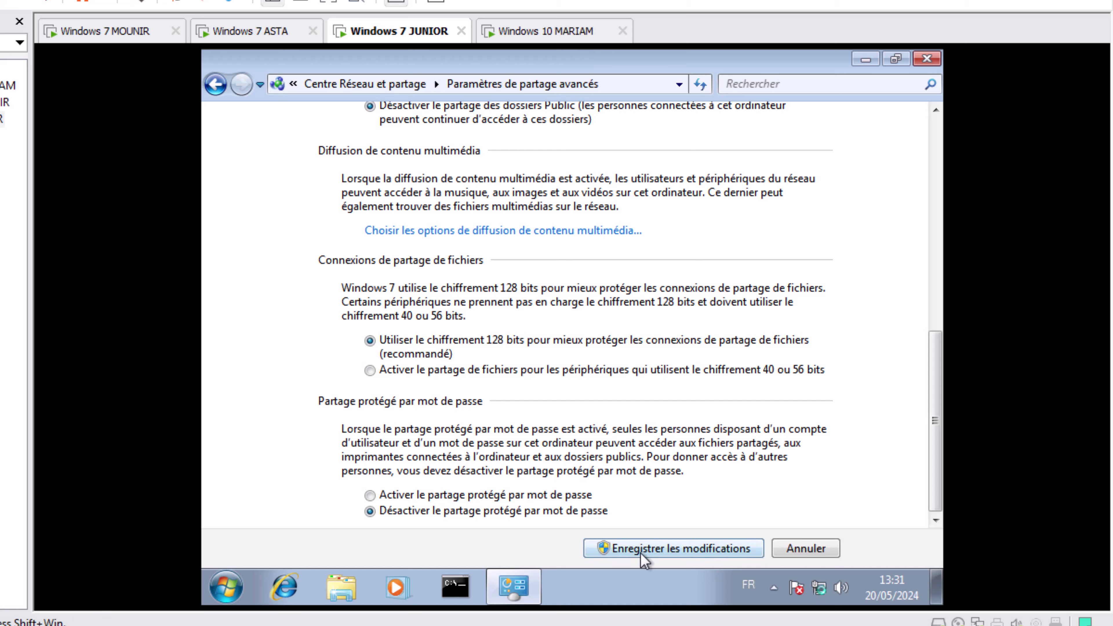
left_click(658, 550)
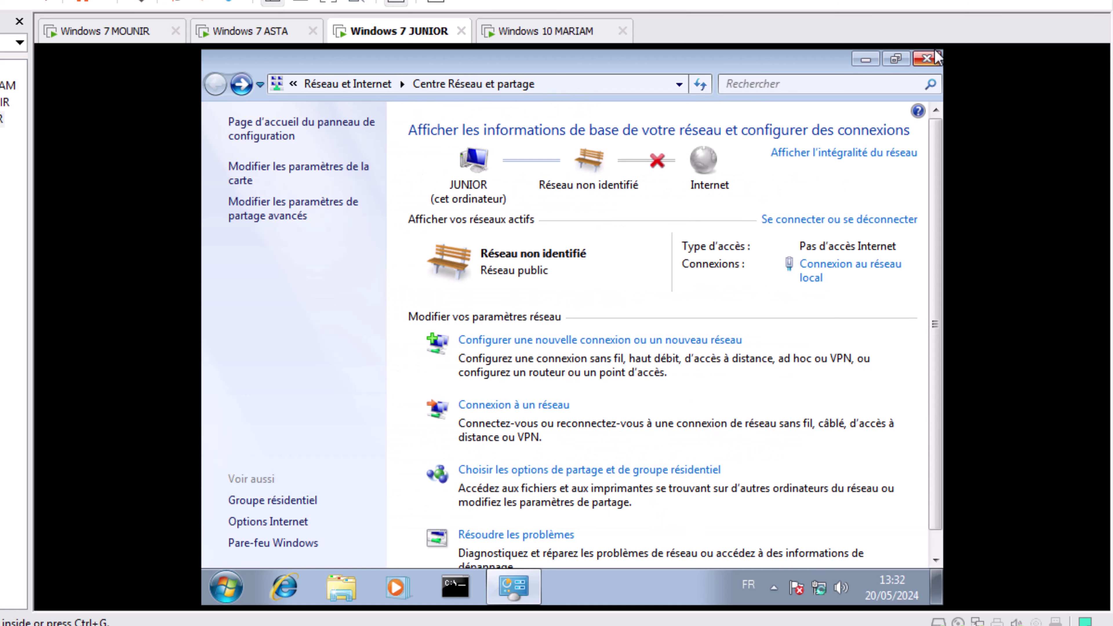
left_click(926, 58)
- Switch to the Windows 10 virtual machine and open the advanced sharing settings by way of the properties of Réseau
left_click(592, 30)
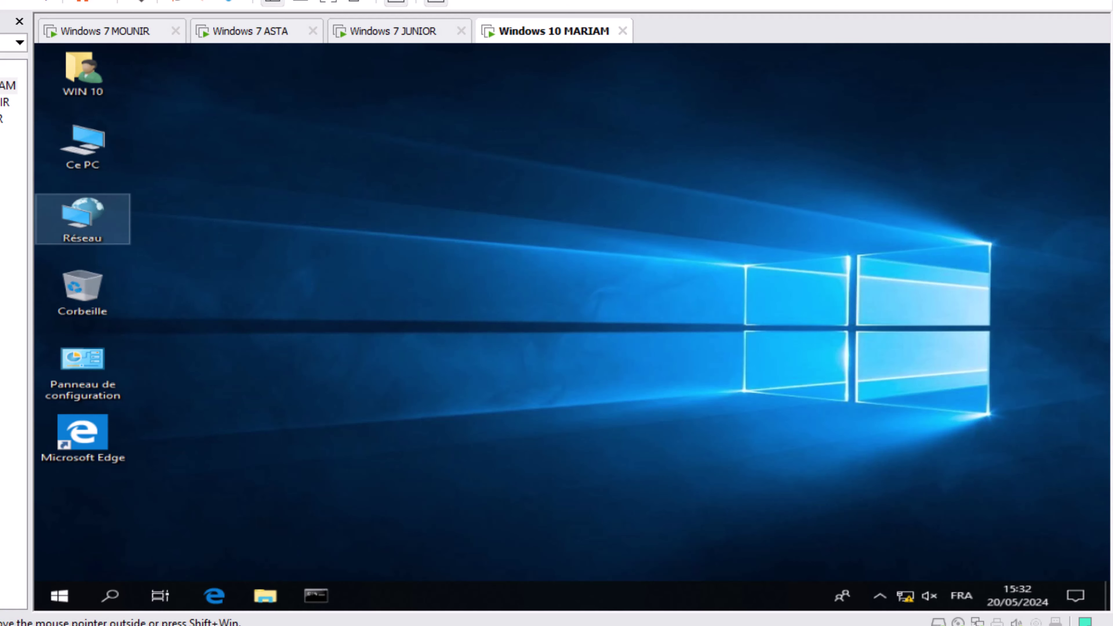
left_click(82, 218)
right_click(86, 218)
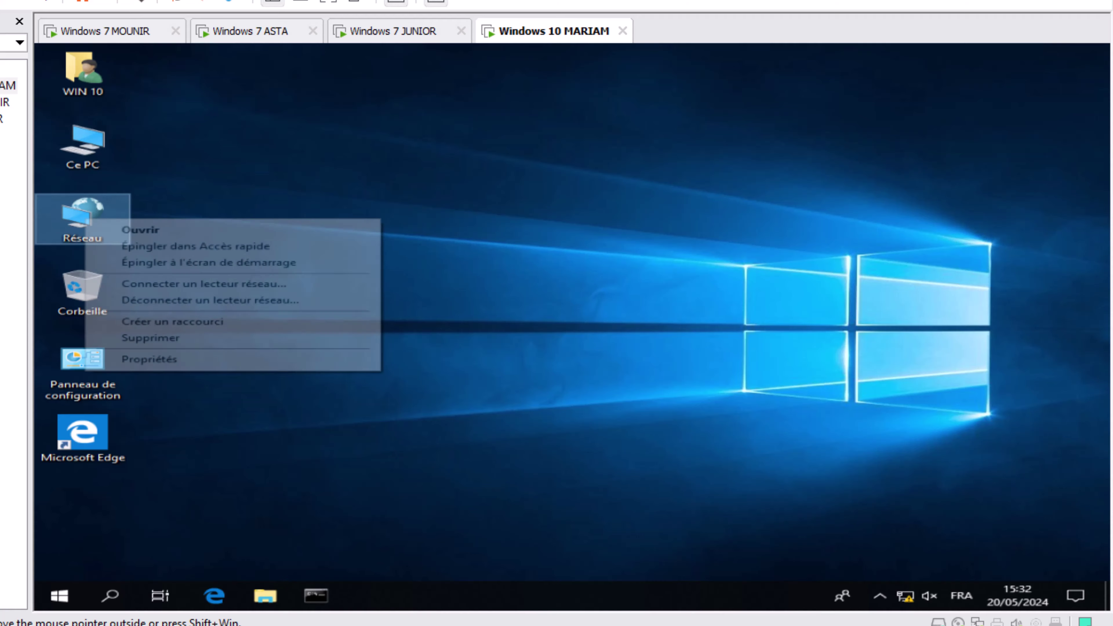
left_click(114, 356)
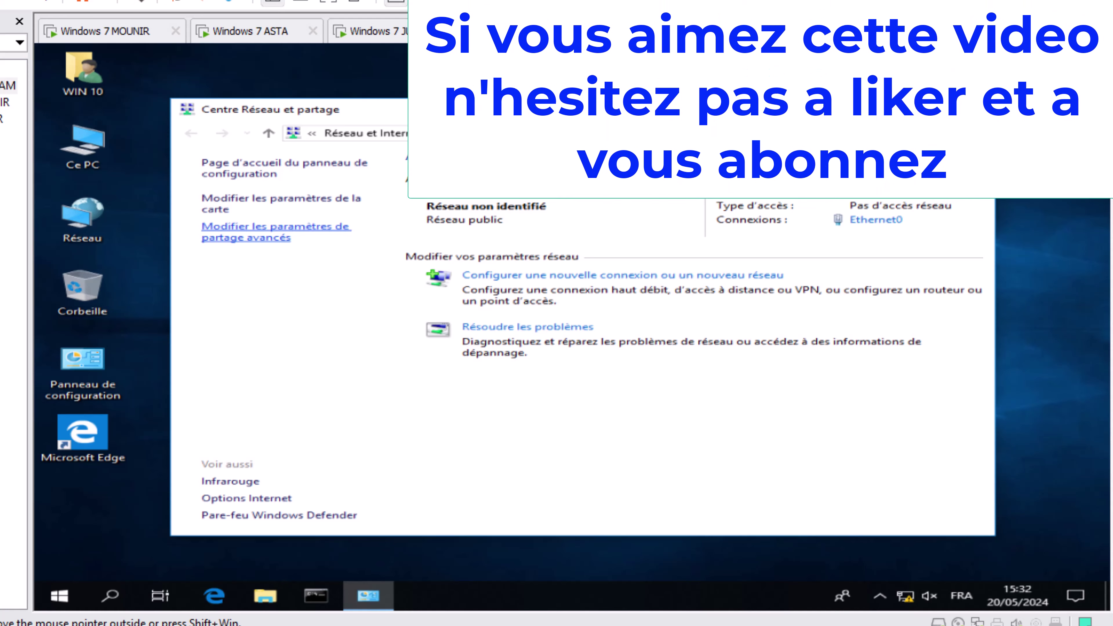
left_click(276, 232)
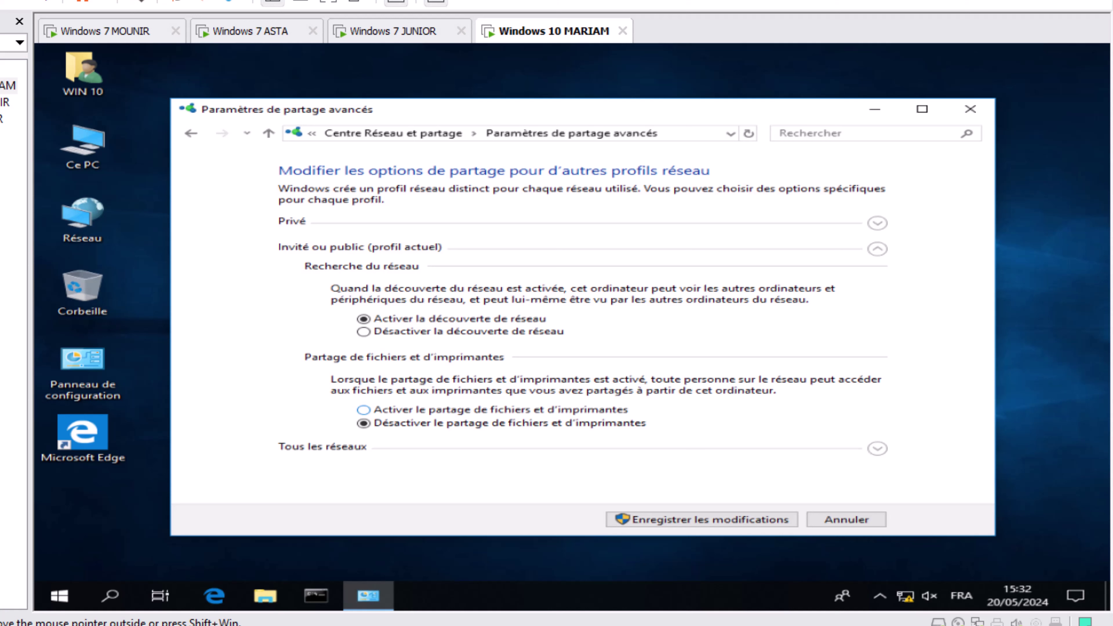
- Turn on file and printer sharing for the current public profile, turn off password-protected sharing for all networks, and save
left_click(364, 409)
left_click(877, 448)
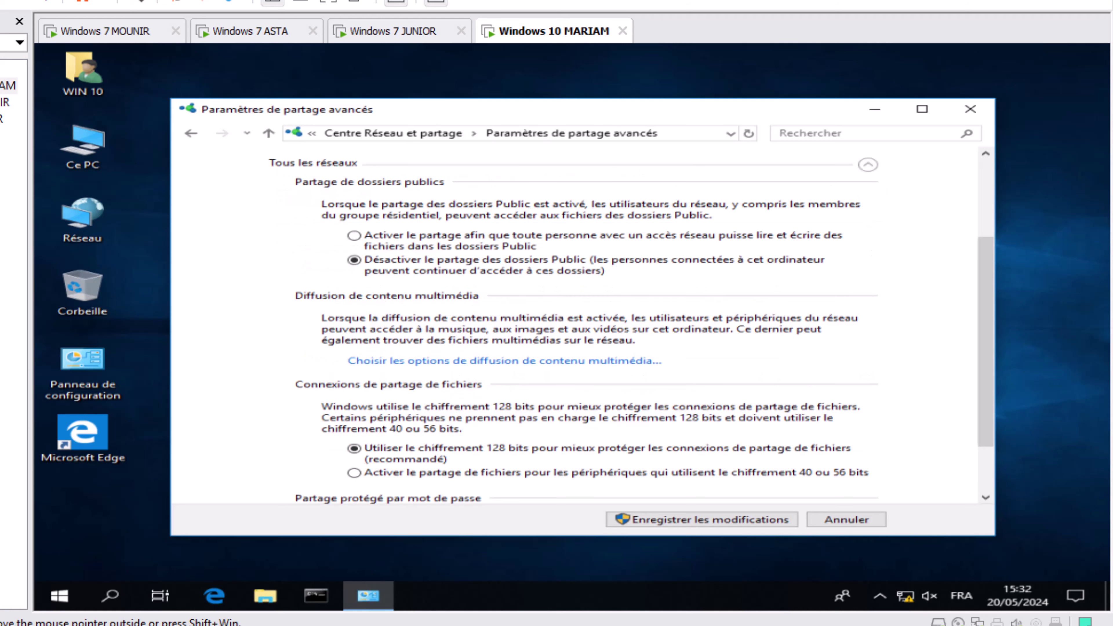
scroll(569, 324, "down", 3)
left_click(354, 489)
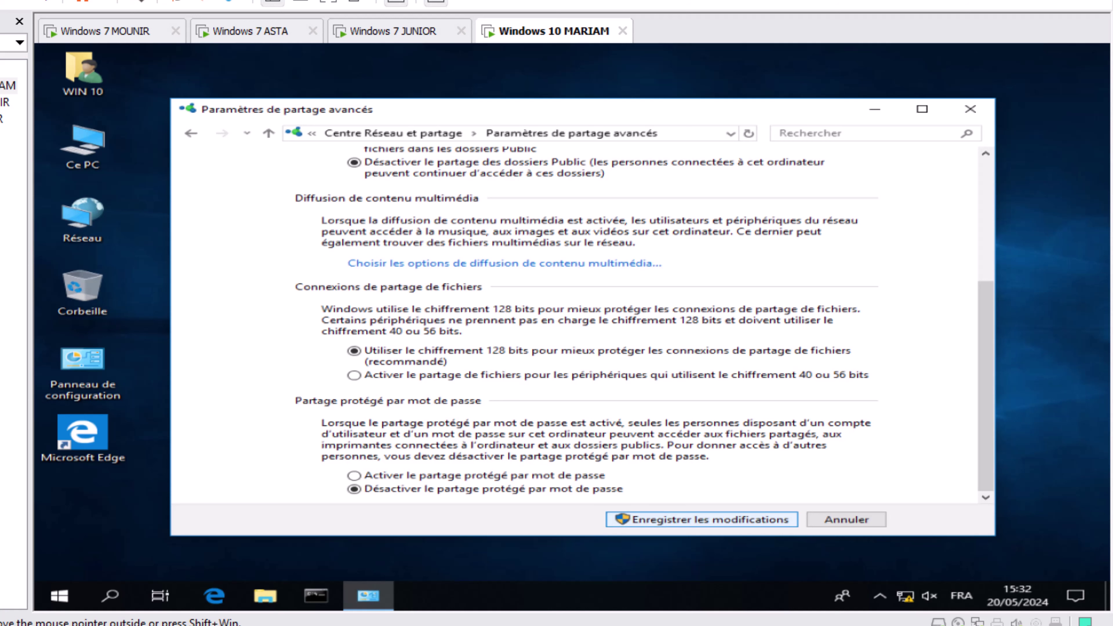
left_click(701, 519)
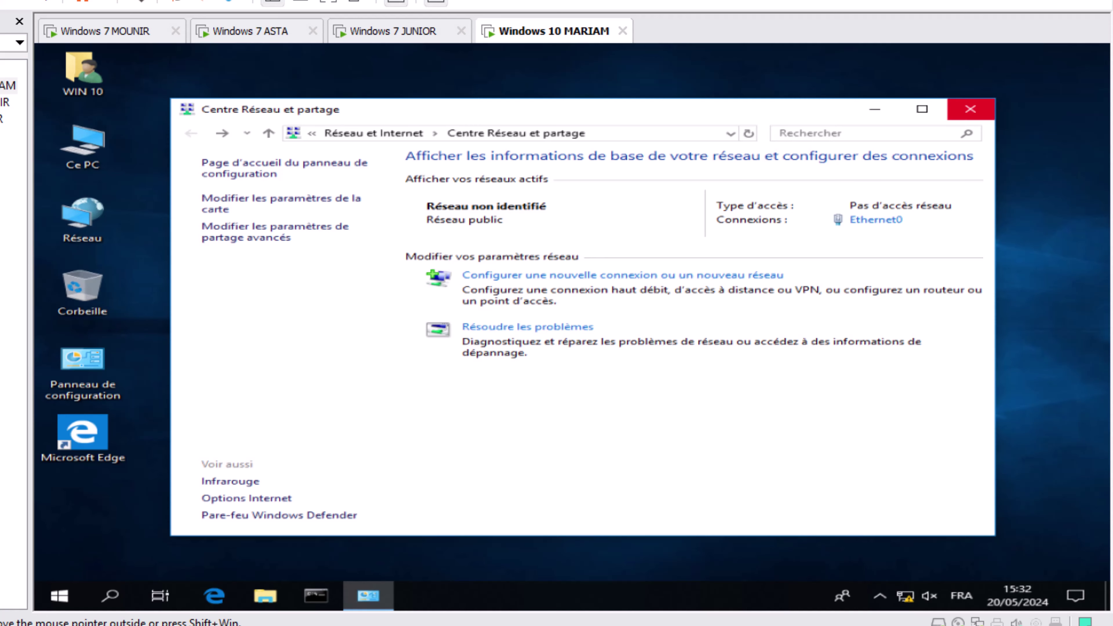
- Close the Network and Sharing Center, switch to the first Windows 7 virtual machine, and return to the Windows 10 one
left_click(970, 109)
left_click(105, 31)
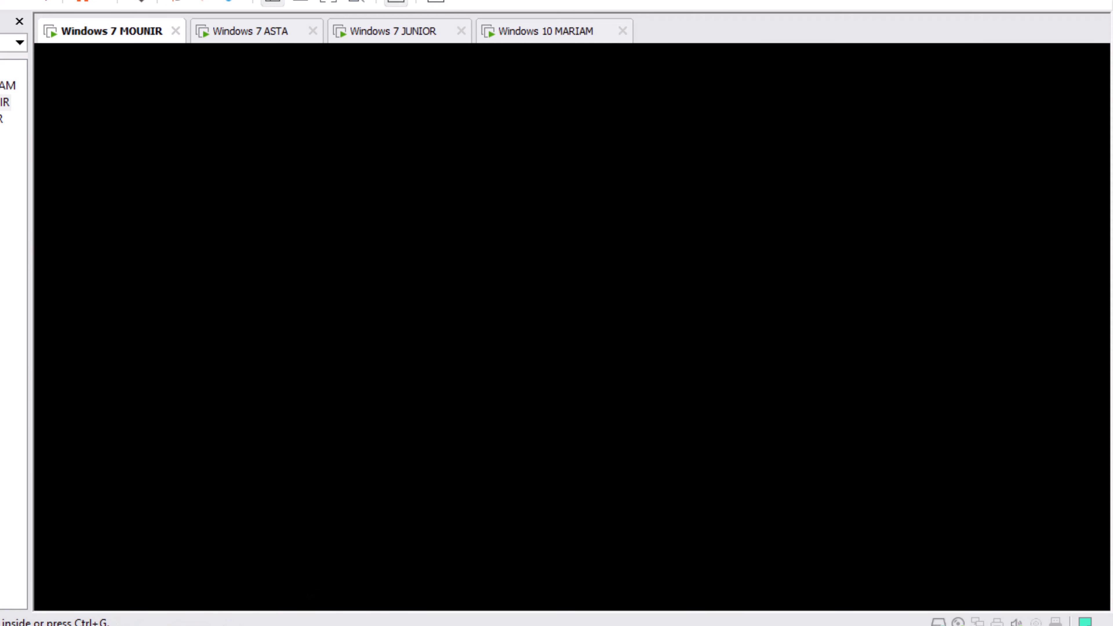
left_click(545, 30)
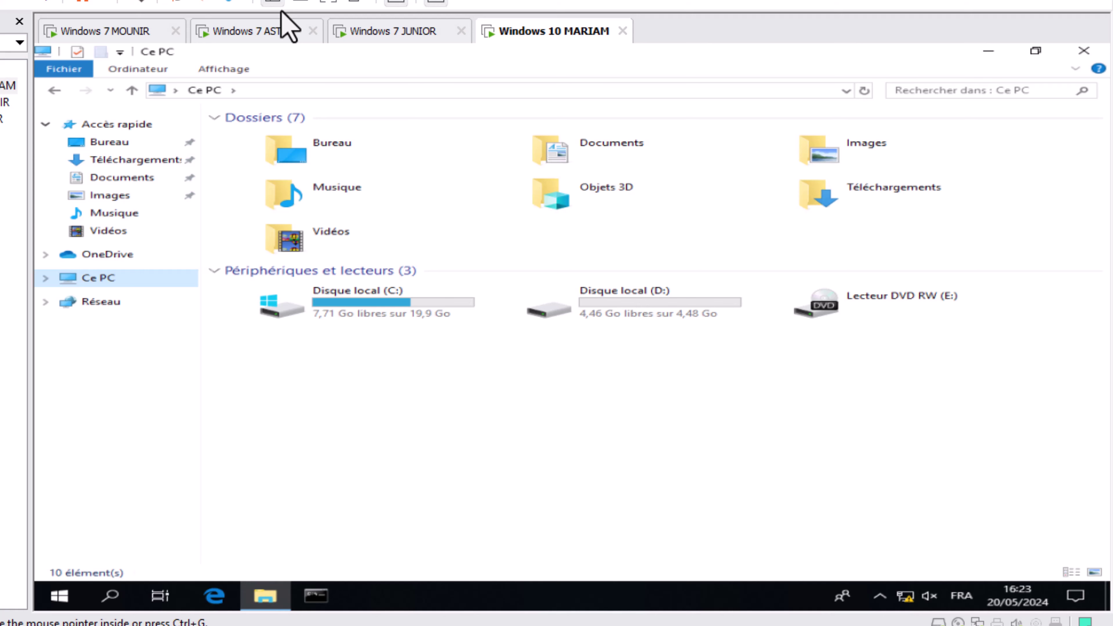
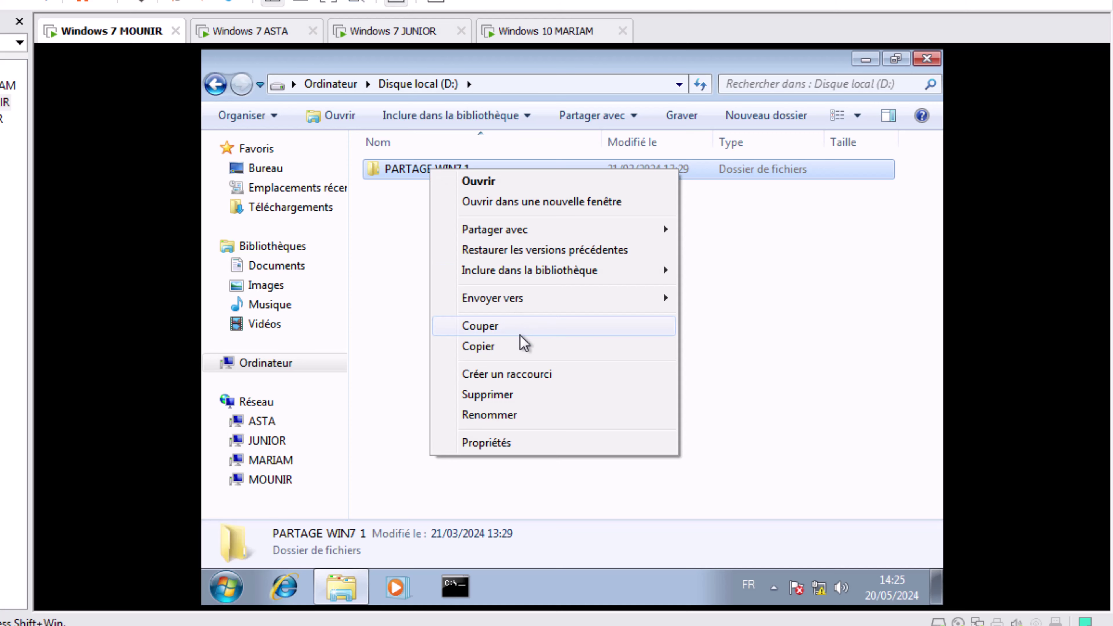
- Share the PARTAGE WIN7 1 folder with Tout le monde at the Lecture/écriture permission level and finish the file sharing wizard
mouse_move(653, 300)
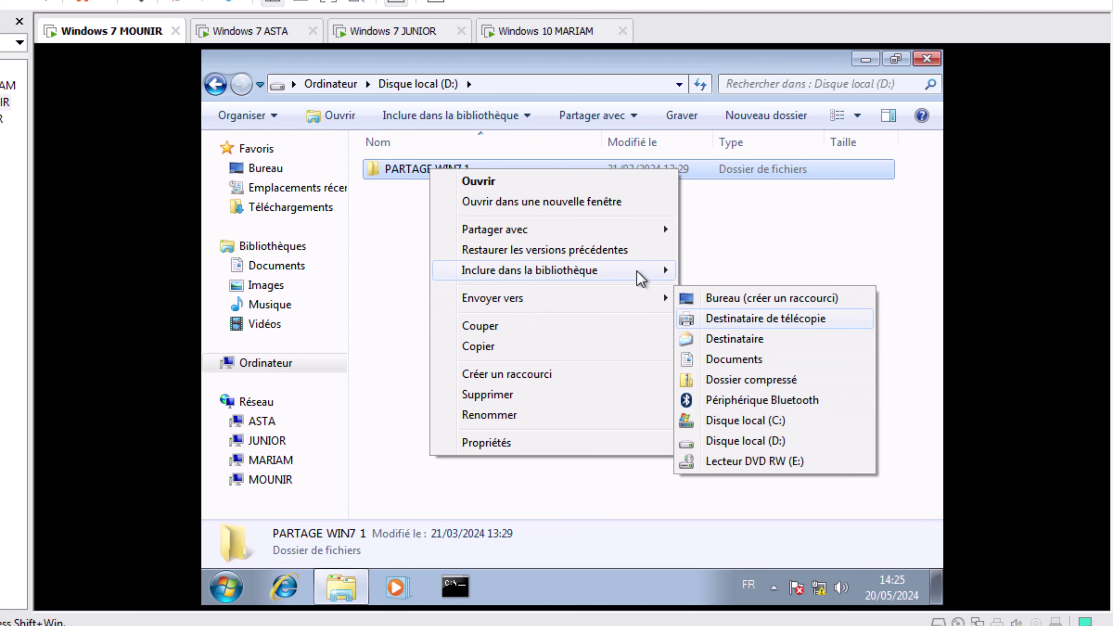
mouse_move(640, 239)
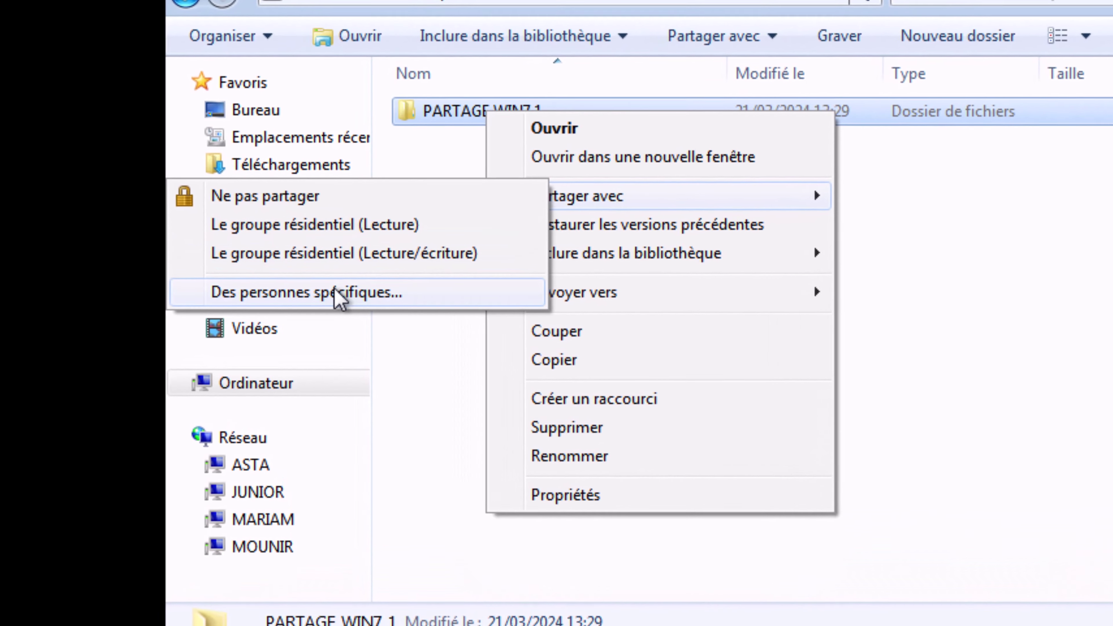
left_click(322, 296)
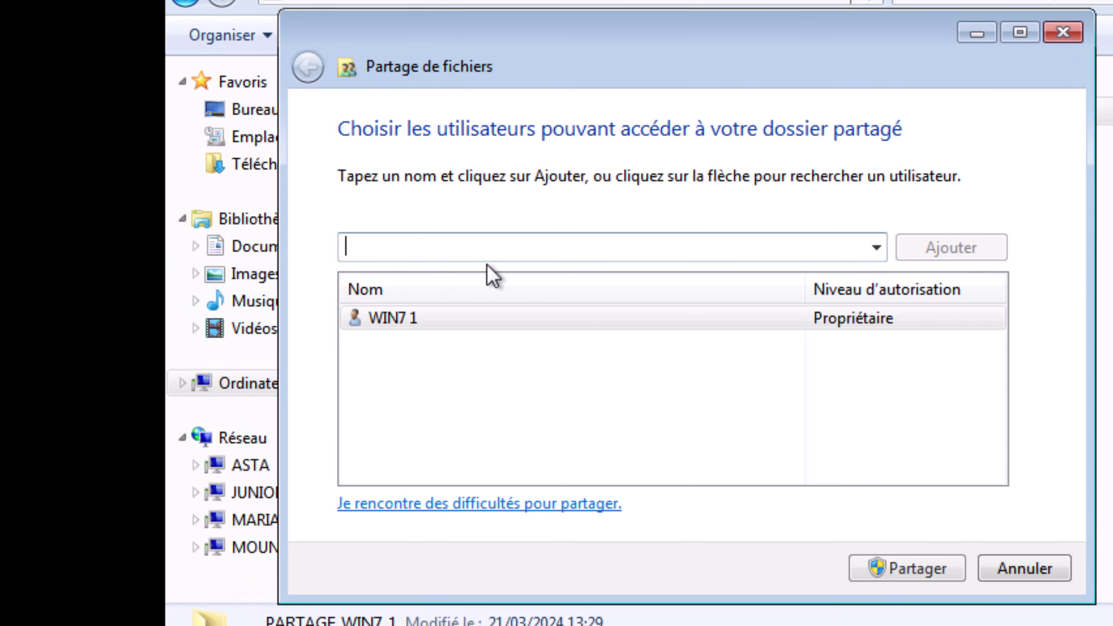
left_click(877, 248)
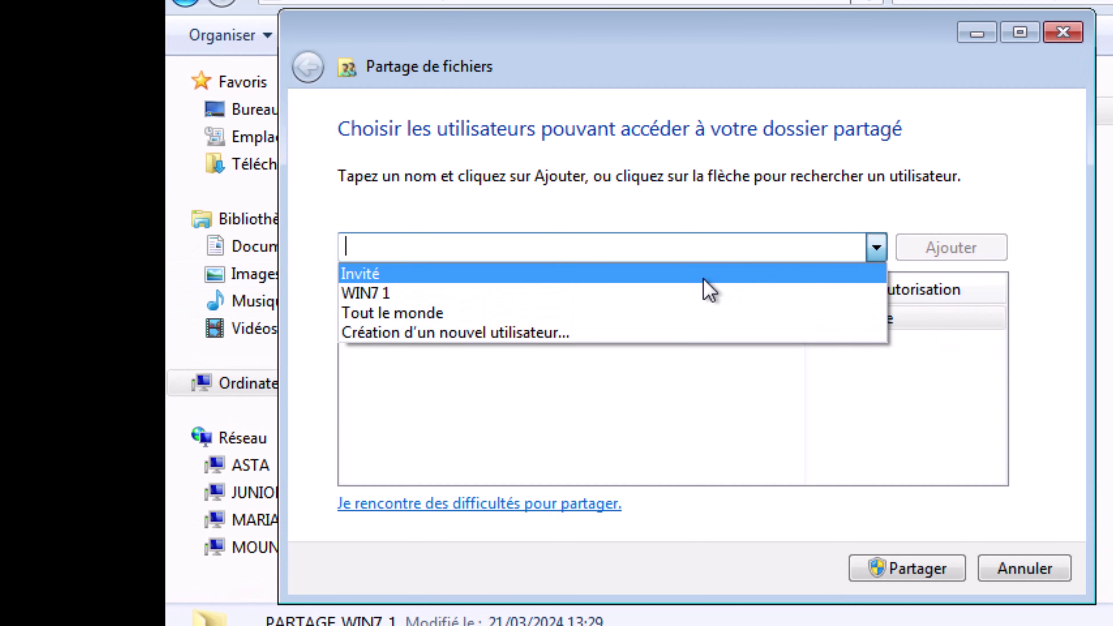
left_click(659, 314)
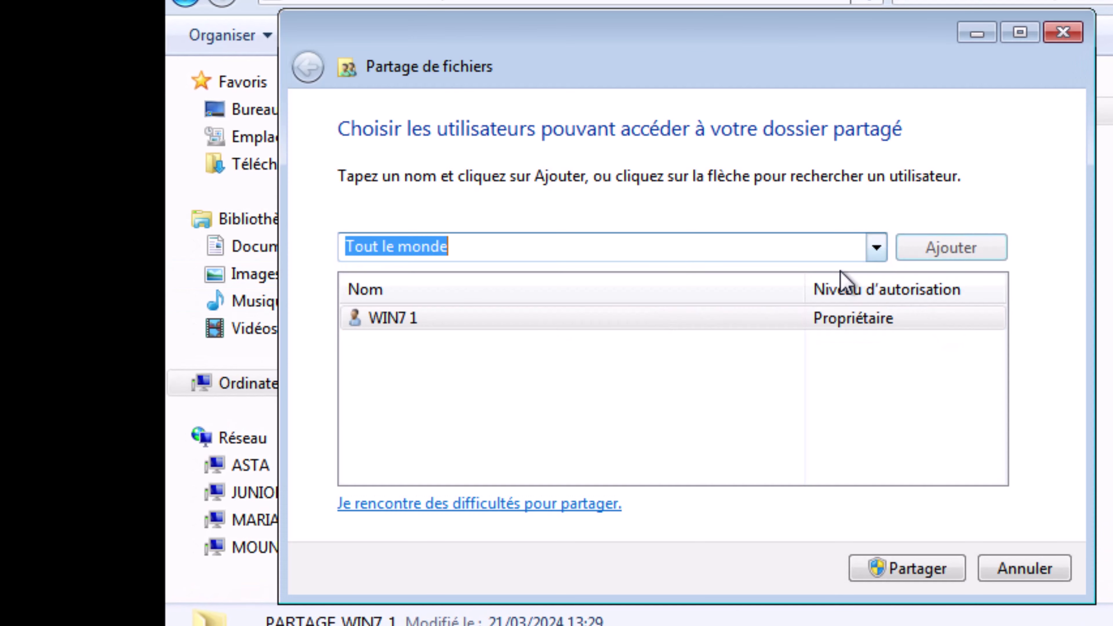
left_click(922, 248)
left_click(861, 319)
left_click(923, 351)
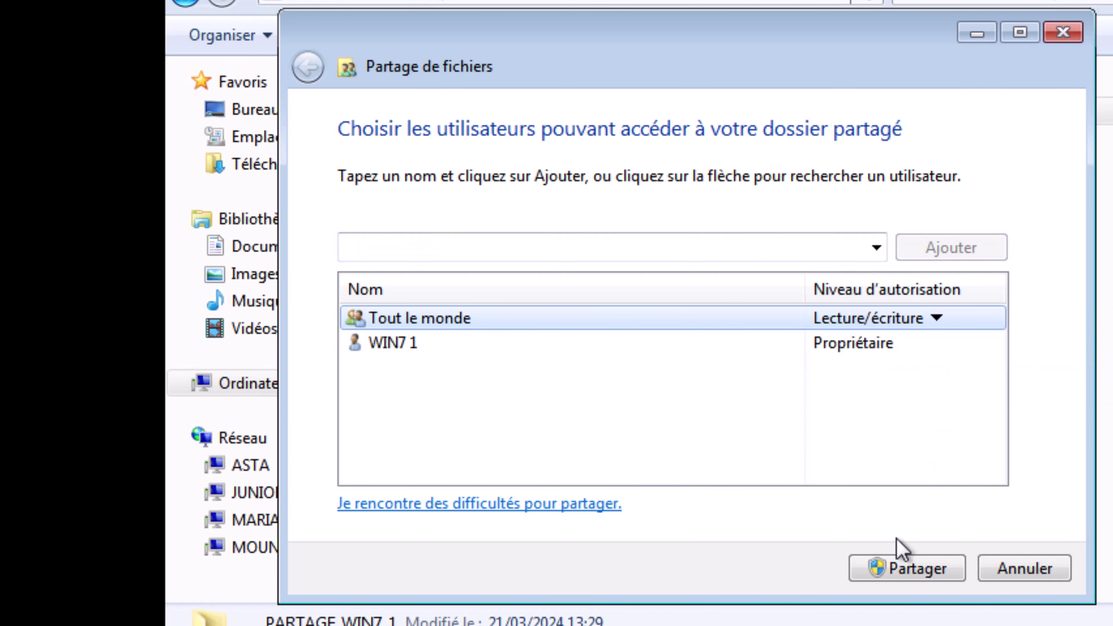
left_click(898, 568)
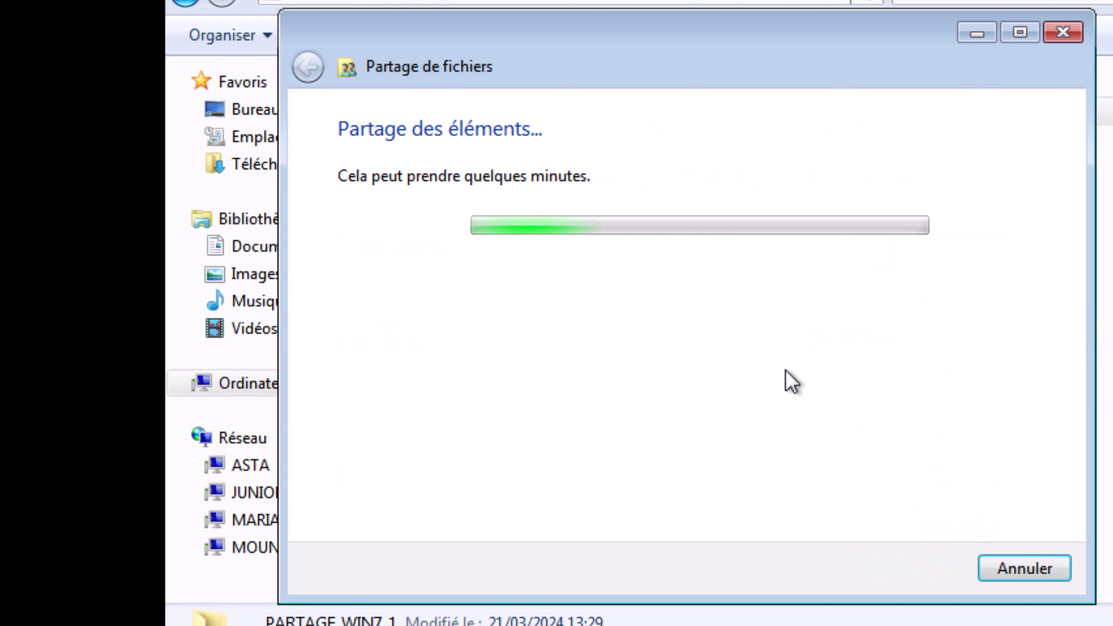
left_click(1023, 569)
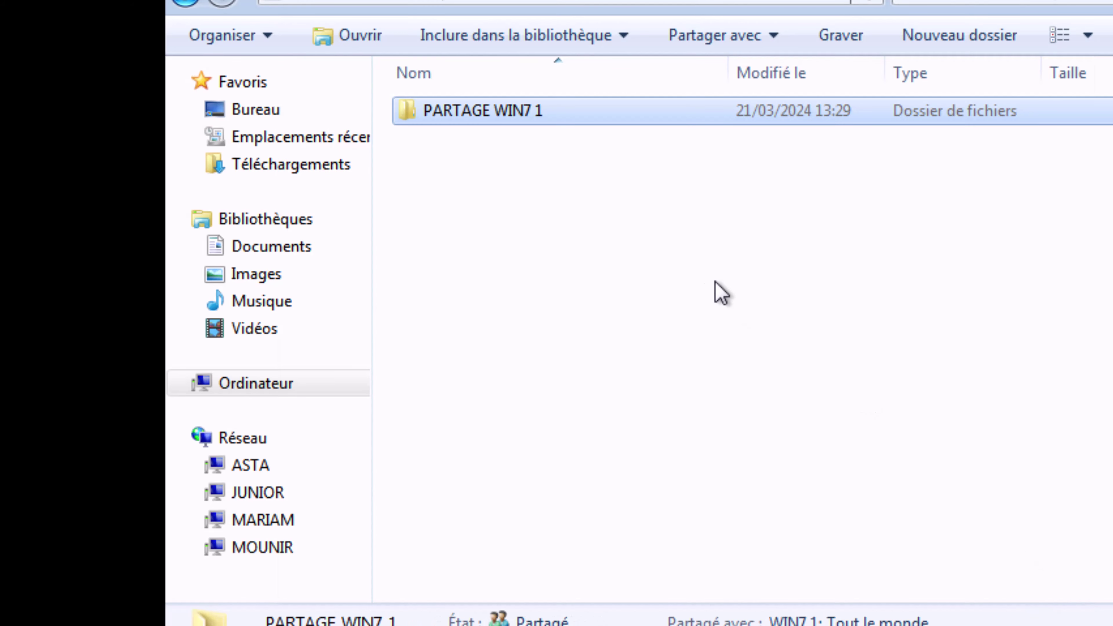
- Rename the shared folder on drive D: as PARTAGE followed by this computer's name instead of WIN7 1
left_click(524, 117)
left_click(550, 117)
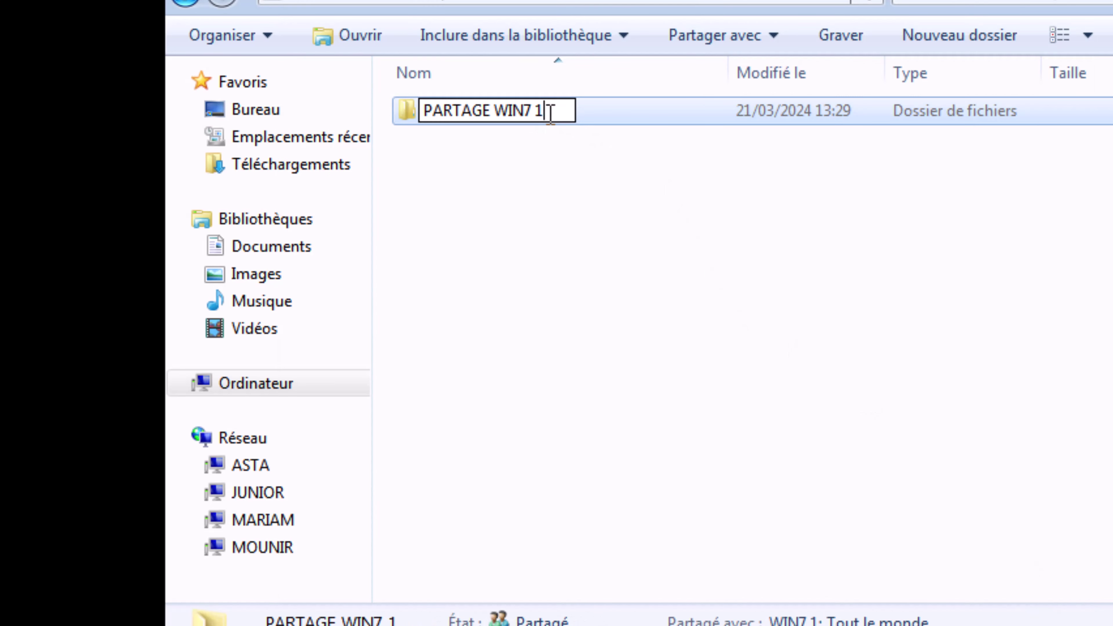
left_click_drag(549, 112, 489, 112)
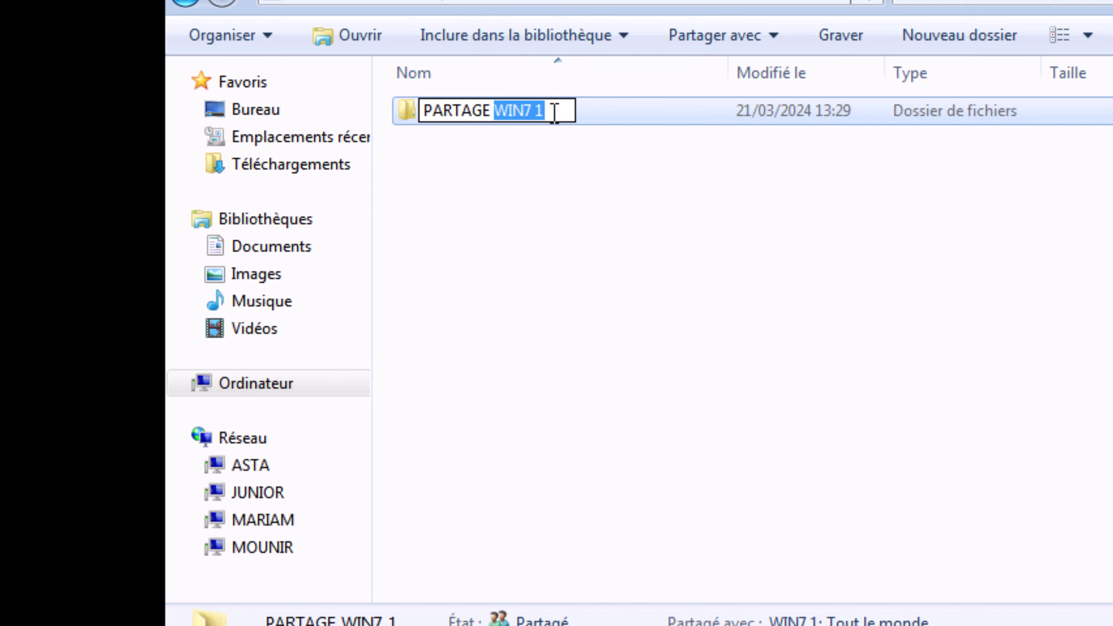
left_click(544, 111)
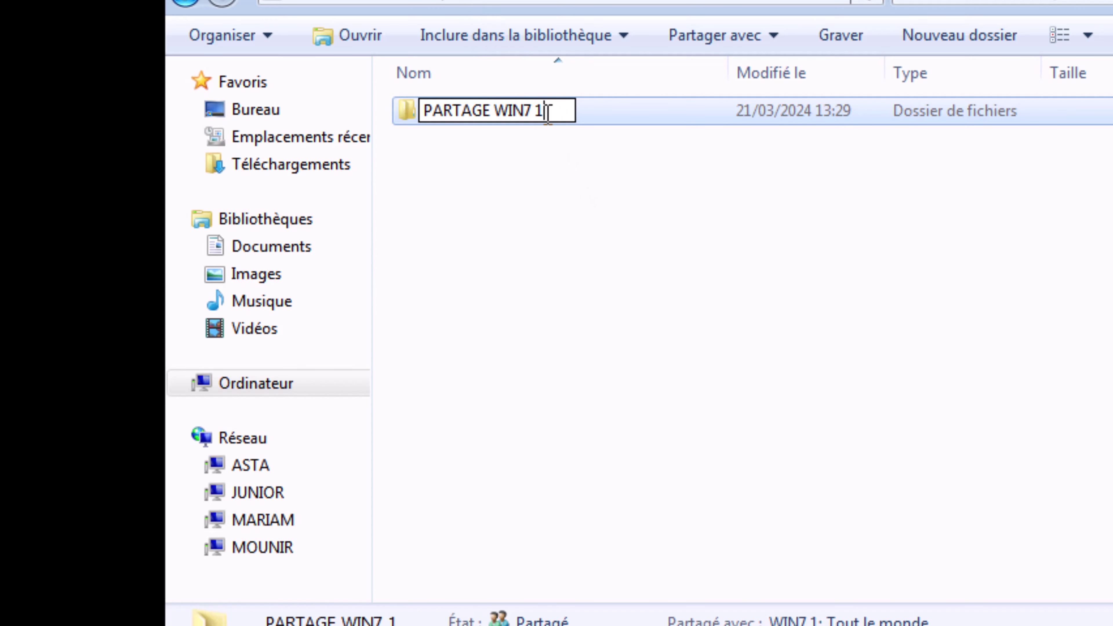
key("BackSpace")
key("BackSpace")
key("BackSpace")
key("BackSpace")
key("BackSpace")
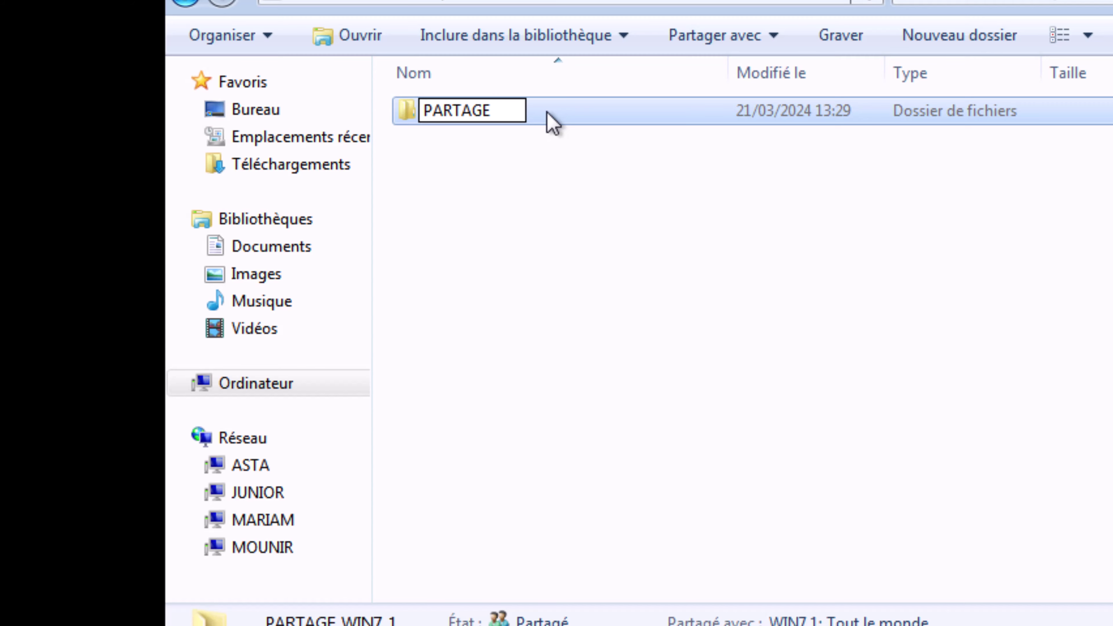
type("MOUNIR")
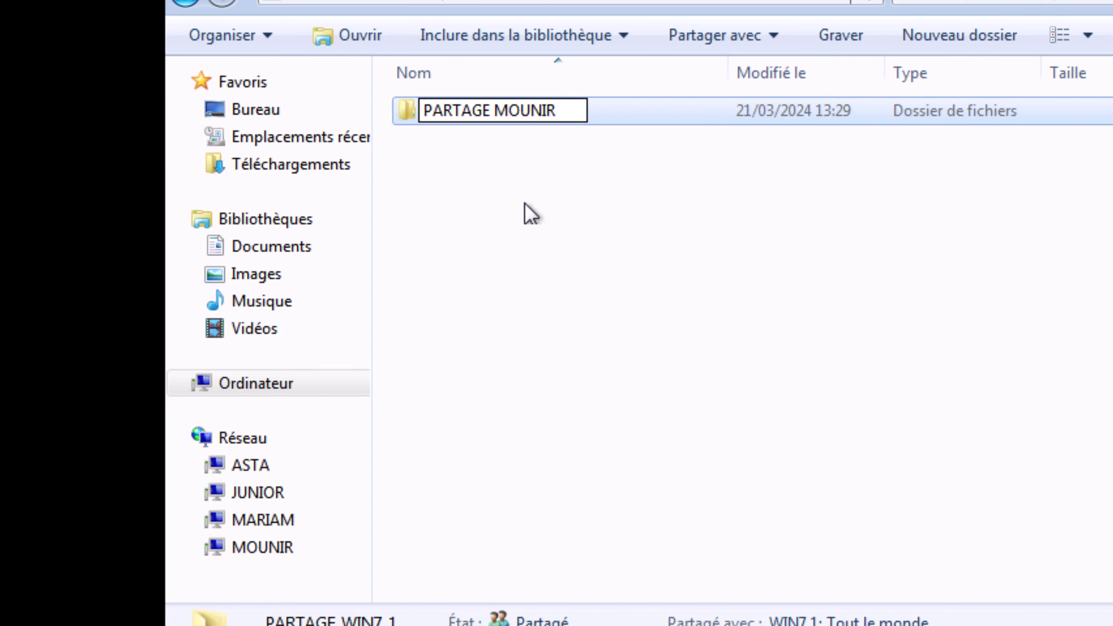
key("Return")
left_click(739, 413)
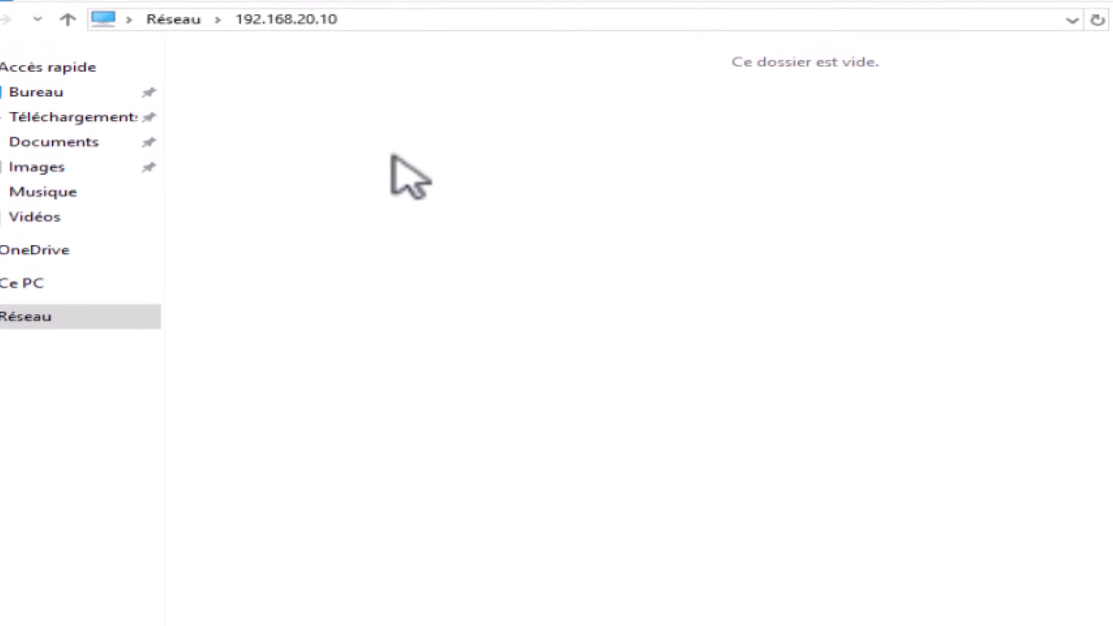
- Refresh network location 192.168.20.10 on the Windows 10 virtual machine and return to the first Windows 7 machine
right_click(393, 150)
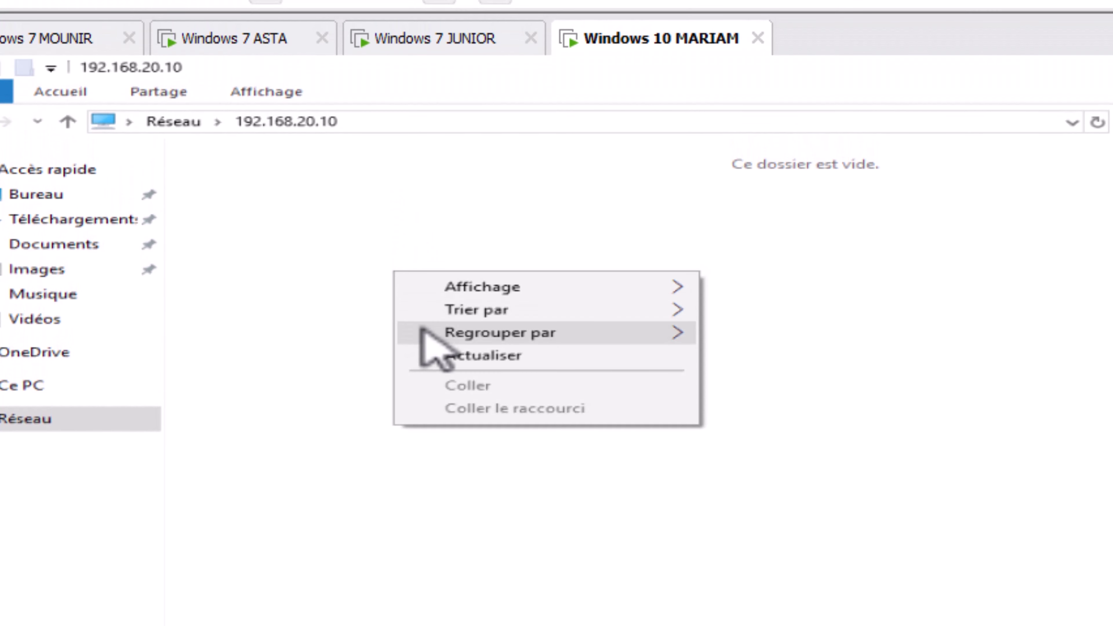
left_click(431, 354)
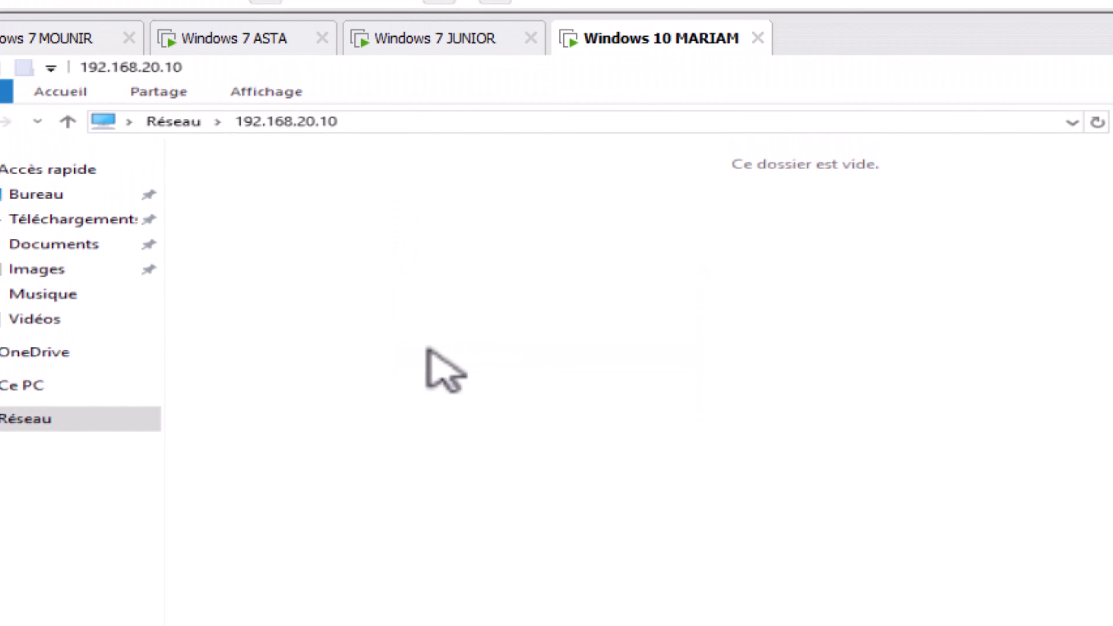
left_click(70, 41)
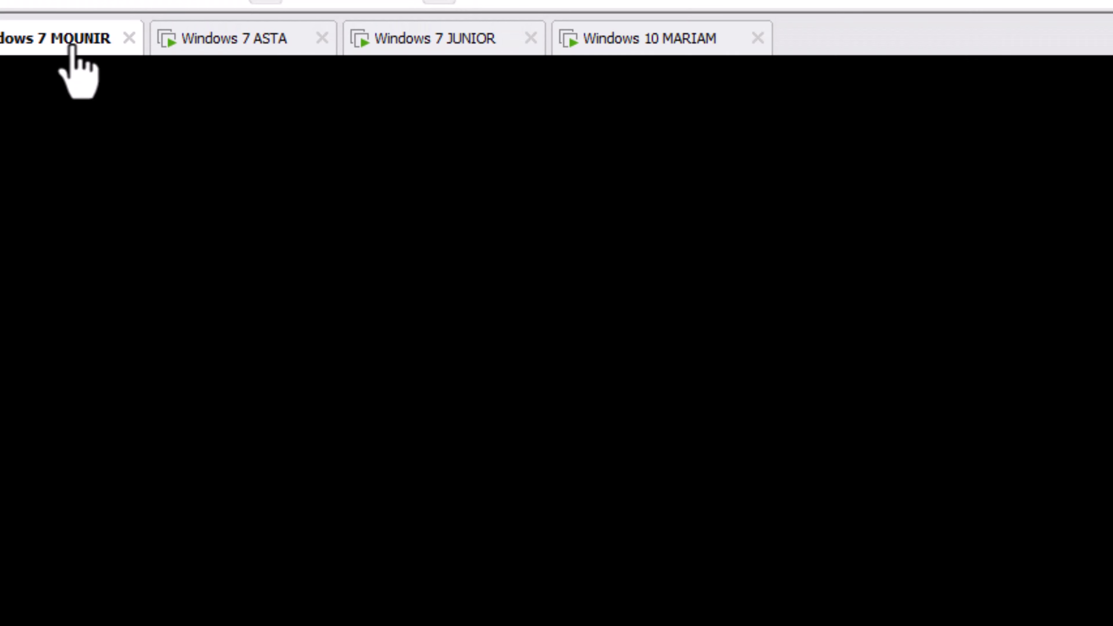
- Share the renamed PARTAGE folder again with specific people, keeping Tout le monde at Lecture/écriture, and finish the wizard
right_click(498, 237)
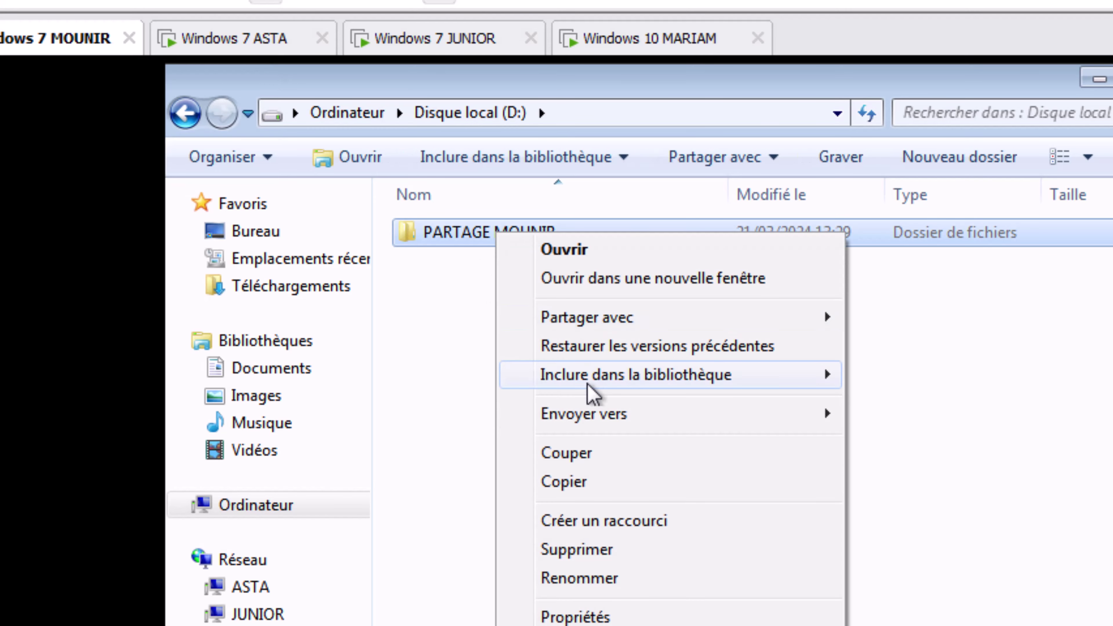
mouse_move(719, 325)
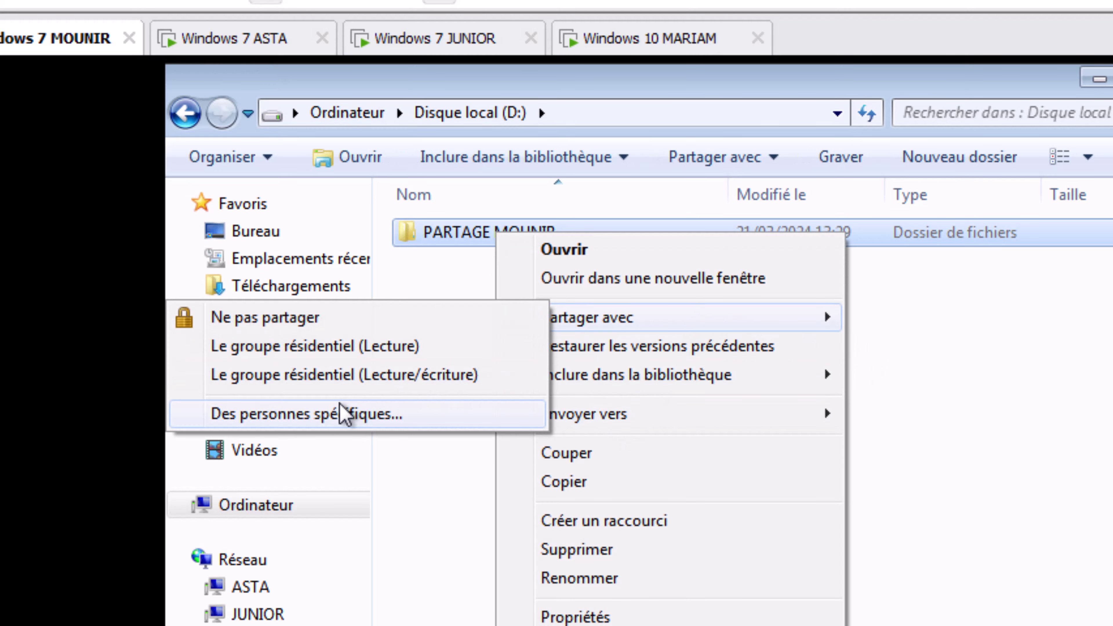
left_click(415, 414)
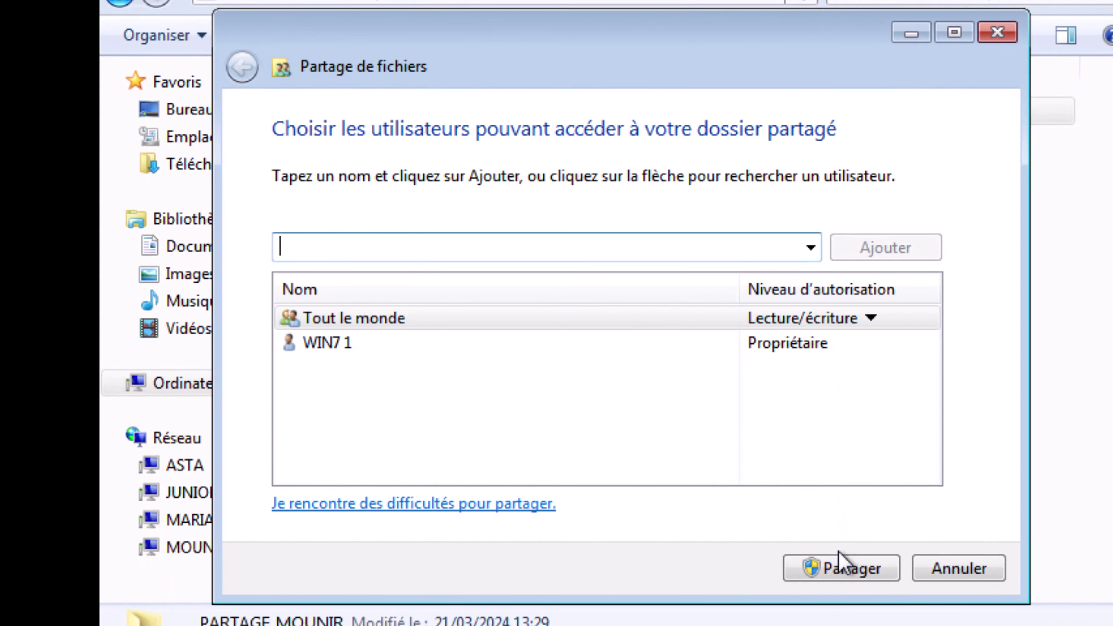
left_click(838, 553)
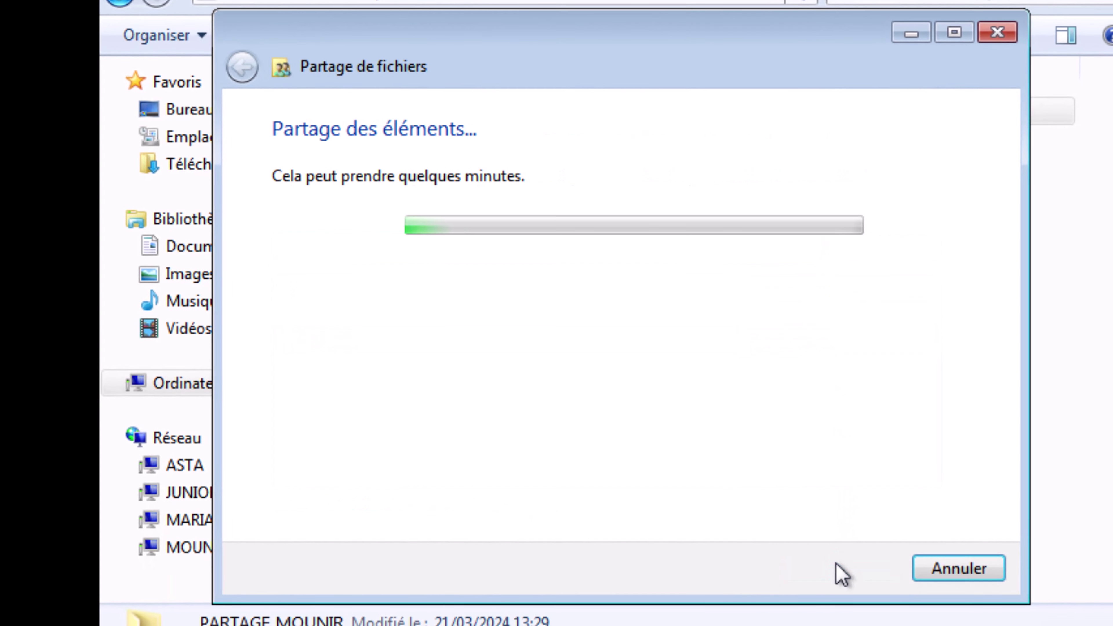
left_click(964, 570)
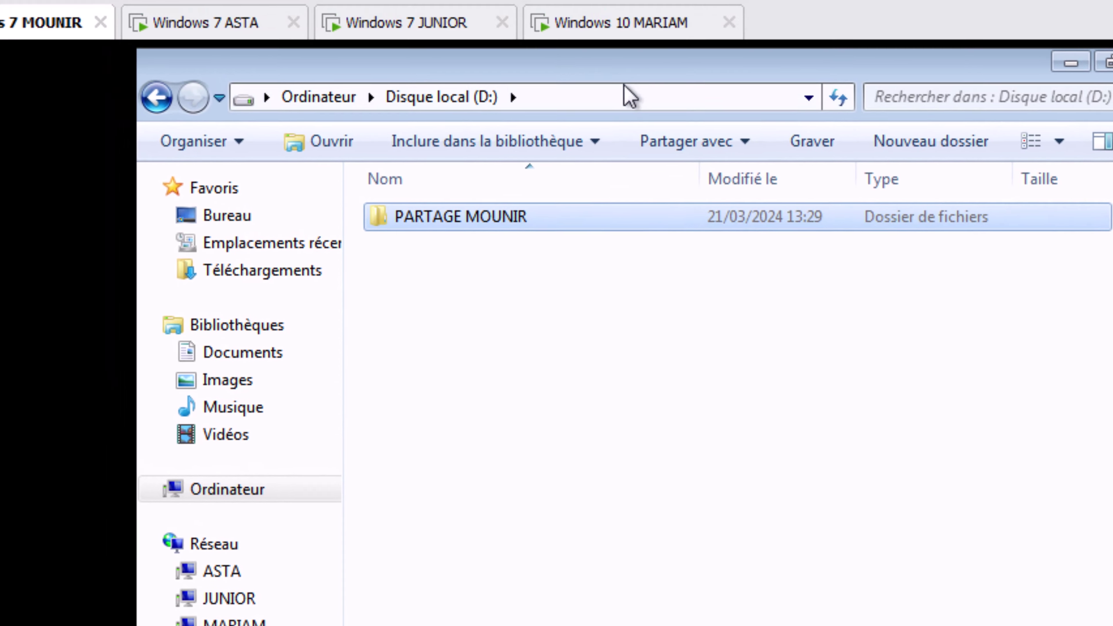
- Switch to the Windows 10 virtual machine and refresh the shared folders of 192.168.20.10
left_click(631, 22)
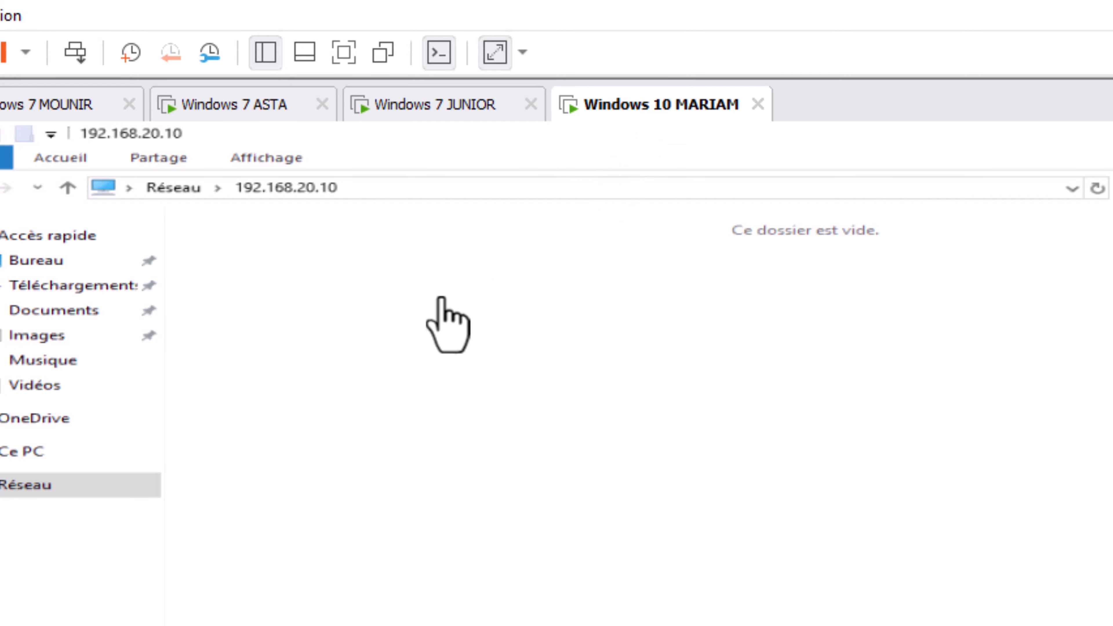
right_click(441, 293)
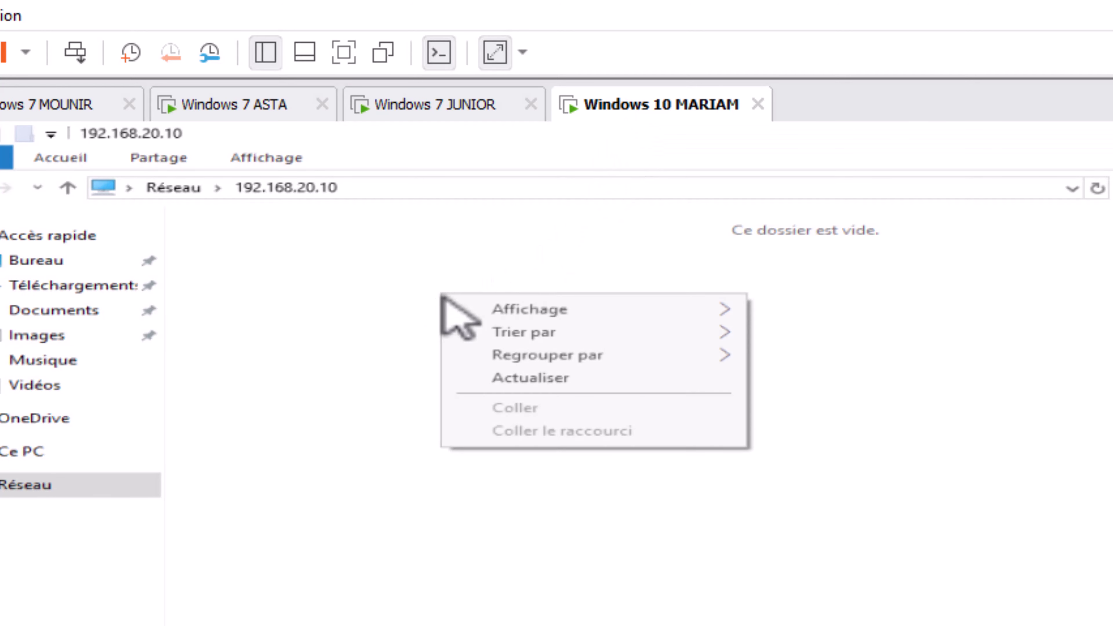
left_click(517, 377)
left_click(402, 262)
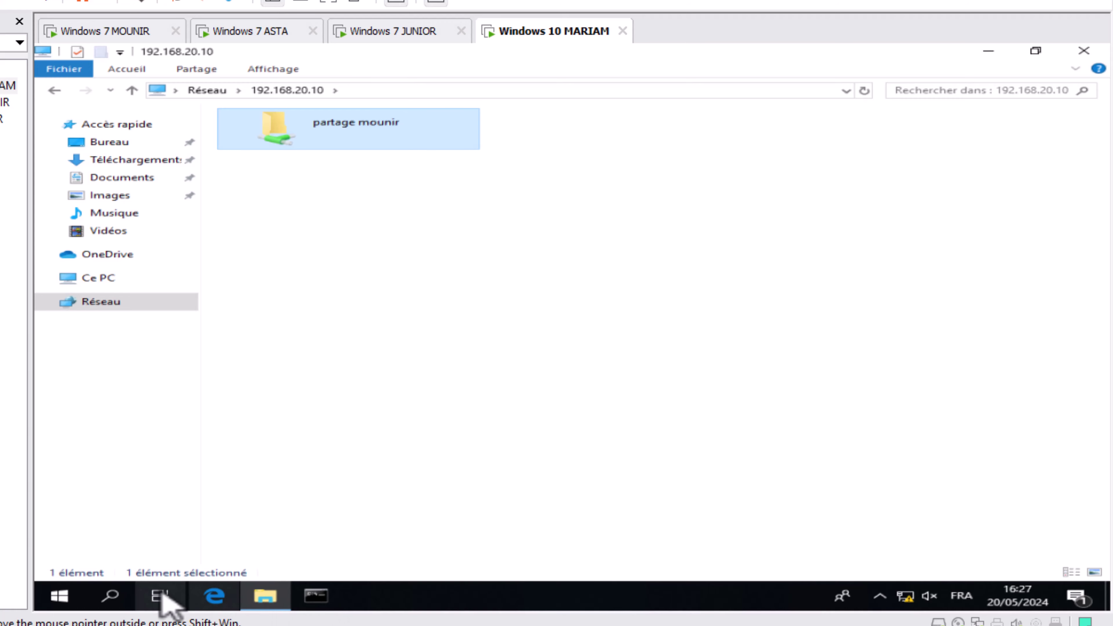
- Open the command prompt on the Windows 10 virtual machine, close the extra command window, and move the remaining one lower
left_click(112, 597)
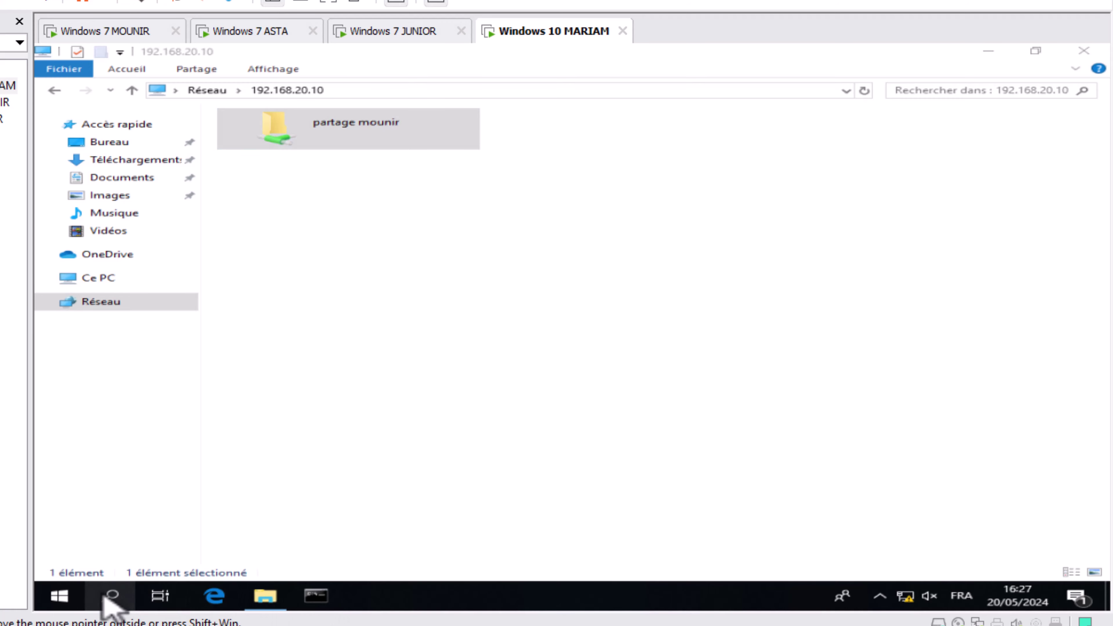
type("CMD")
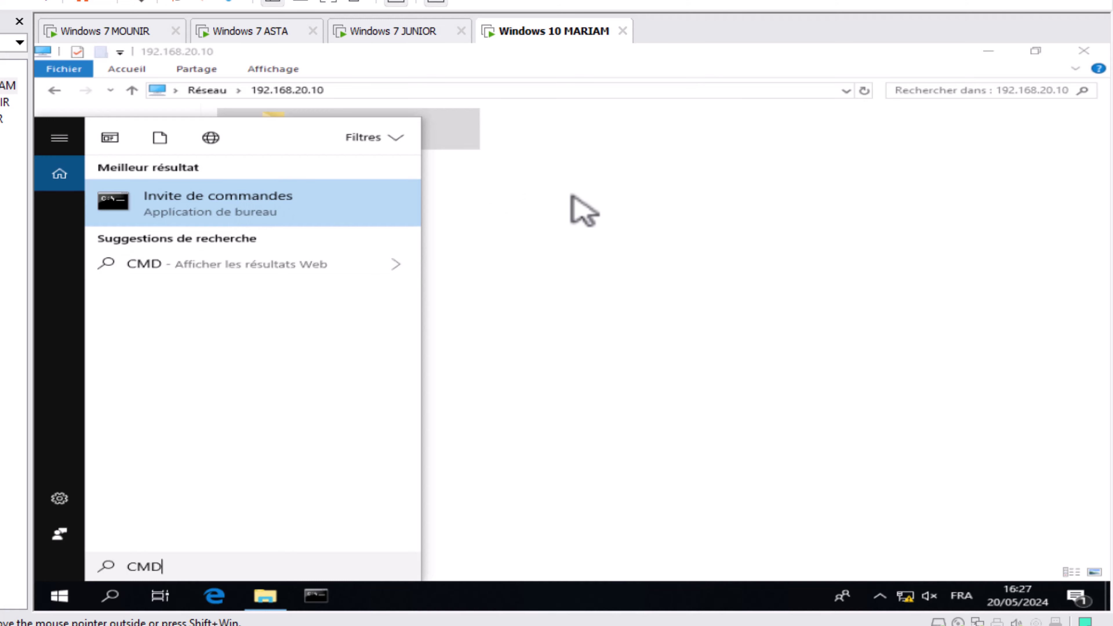
key("Escape")
left_click(318, 603)
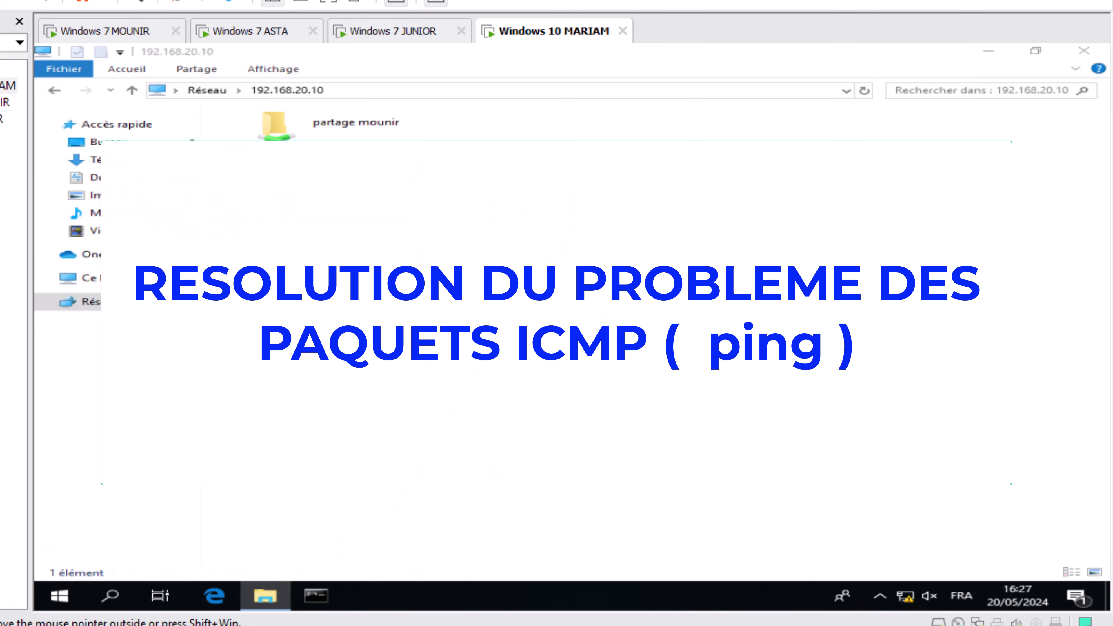
left_click(465, 132)
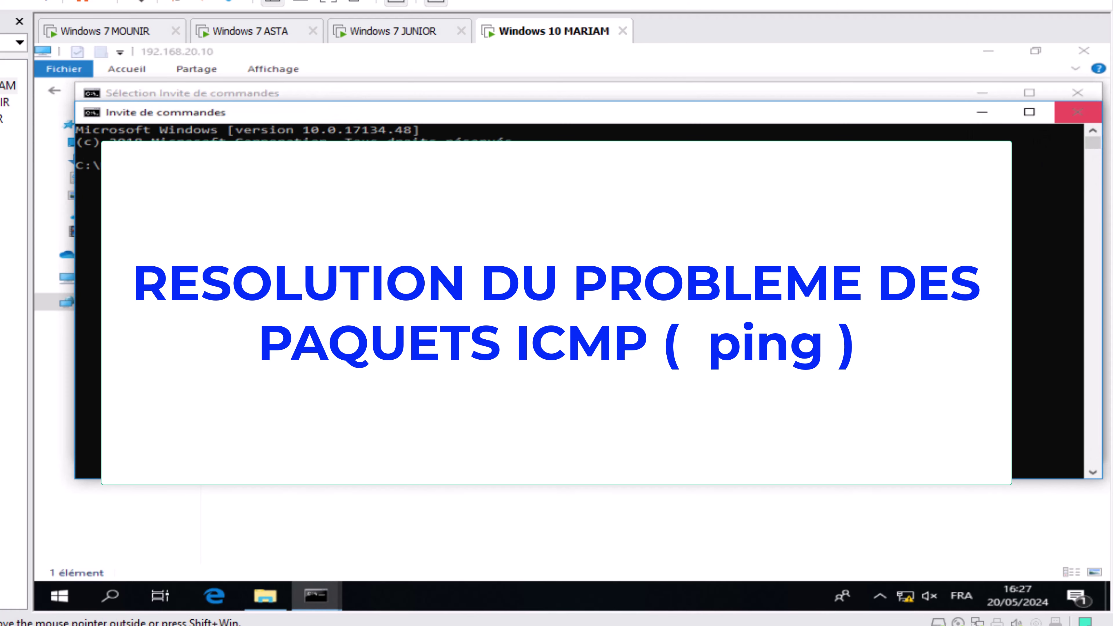
left_click(1078, 113)
left_click_drag(442, 93, 444, 139)
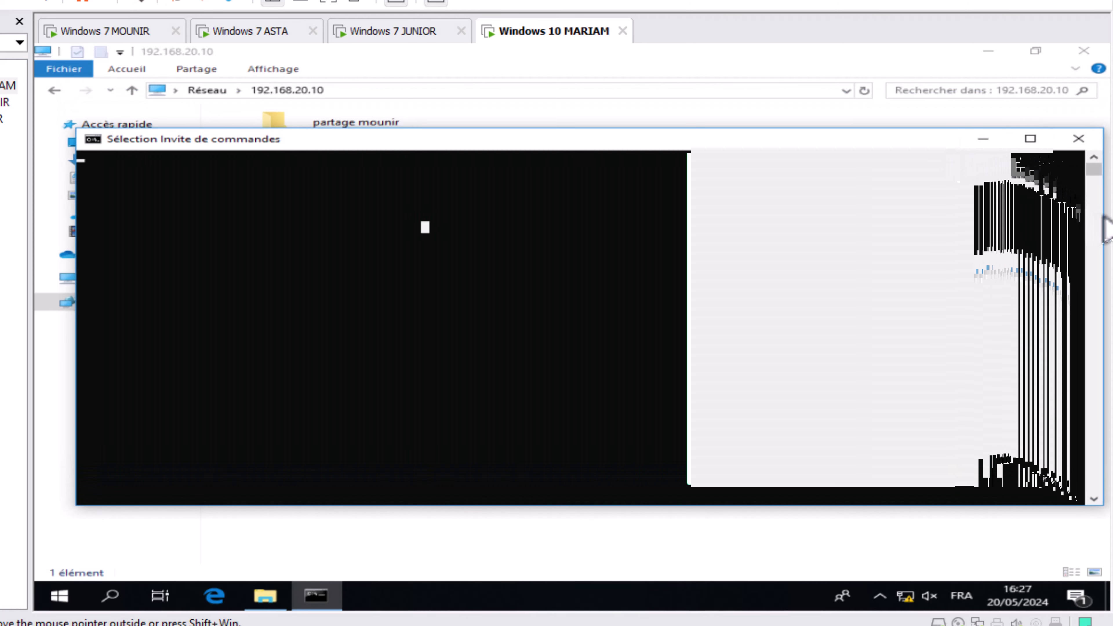
- Ping 192.168.20.13 from the command prompt
type("PIN")
type("G 192.168.20.13")
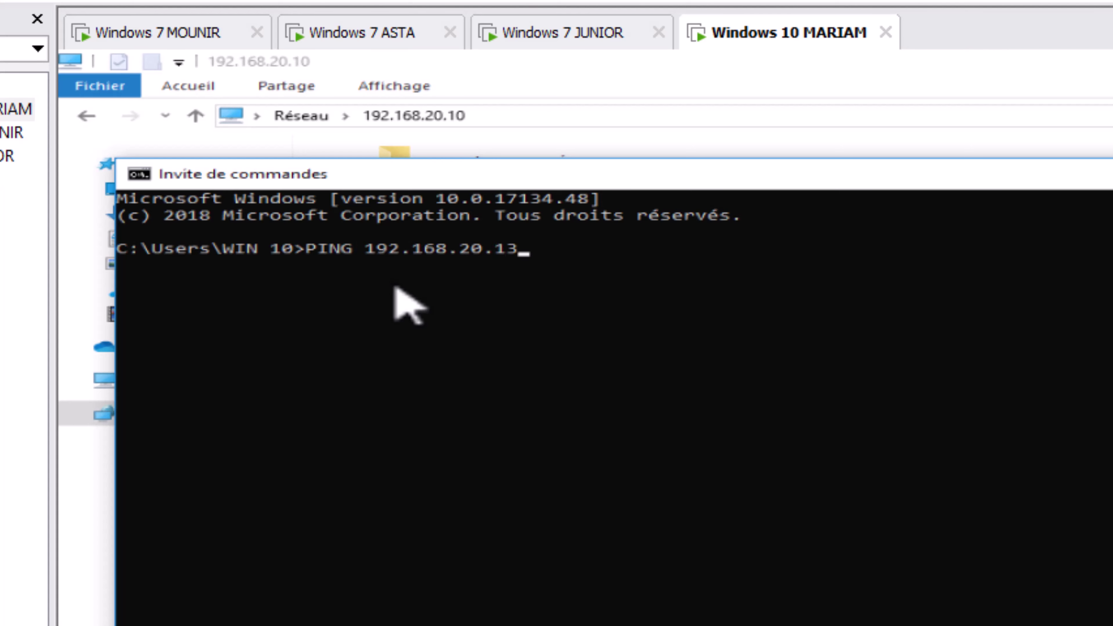
key("Return")
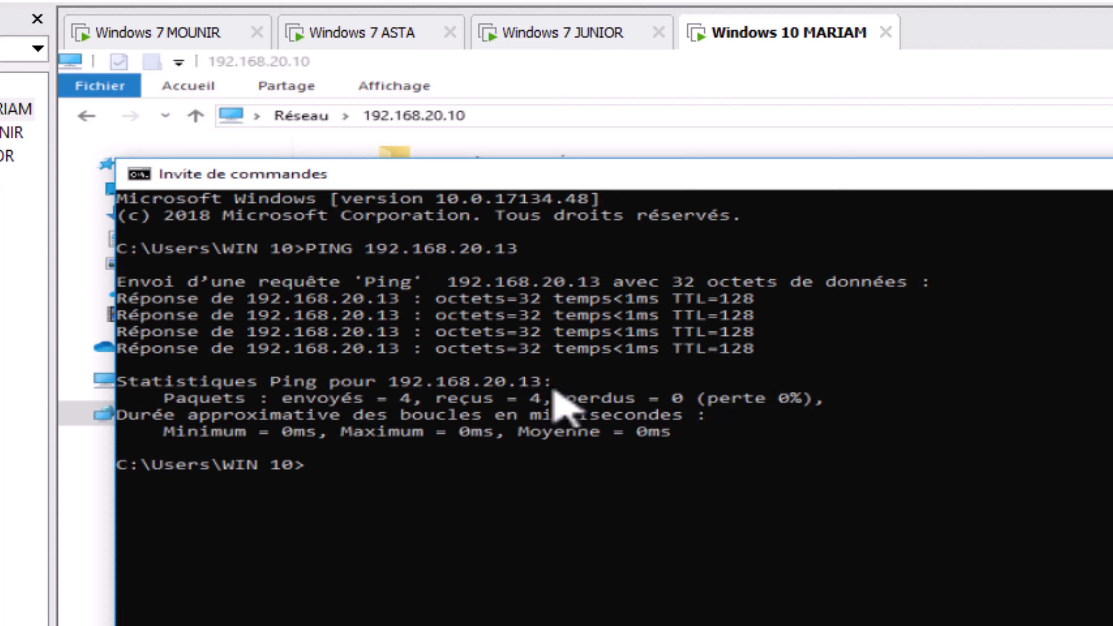
- Ping 192.168.20.12 from the command prompt and examine the reply line
key("Up")
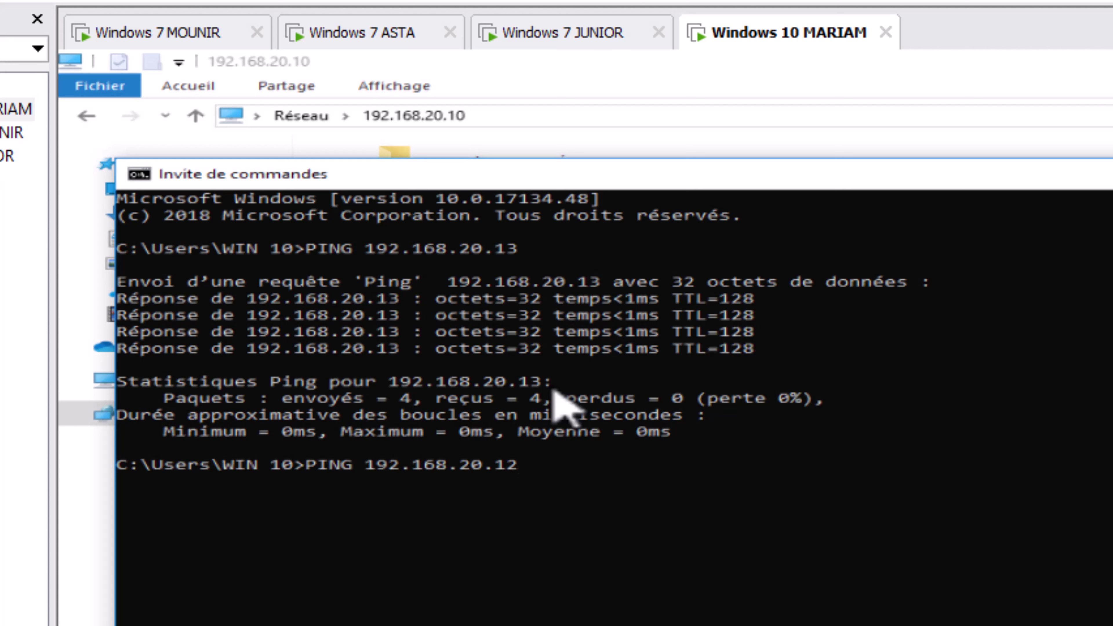
key("Return")
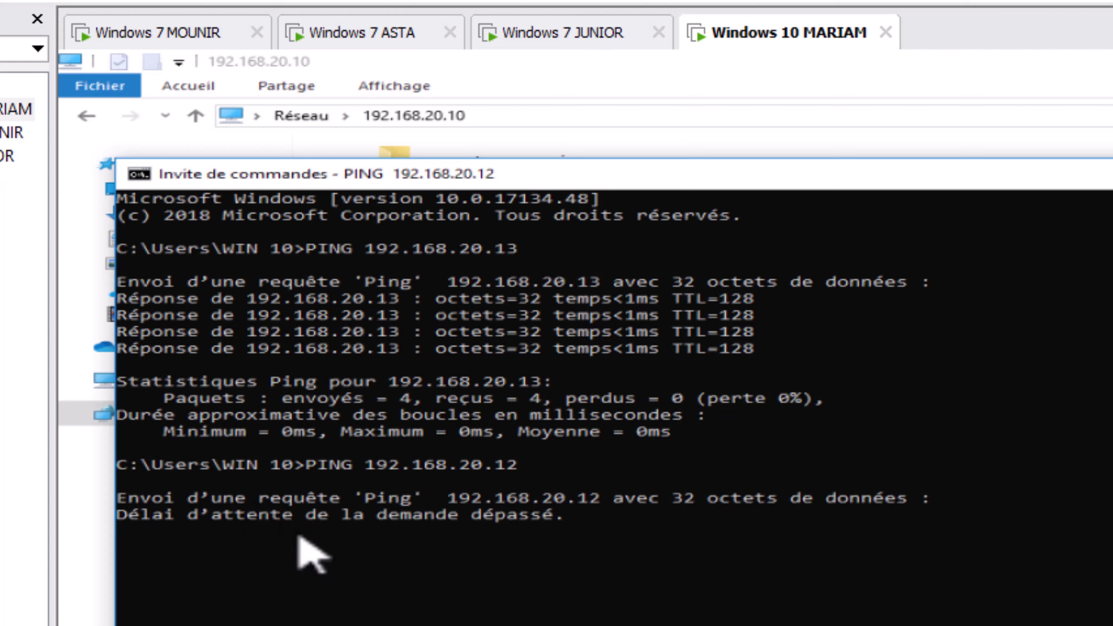
left_click_drag(118, 515, 571, 518)
left_click(534, 545)
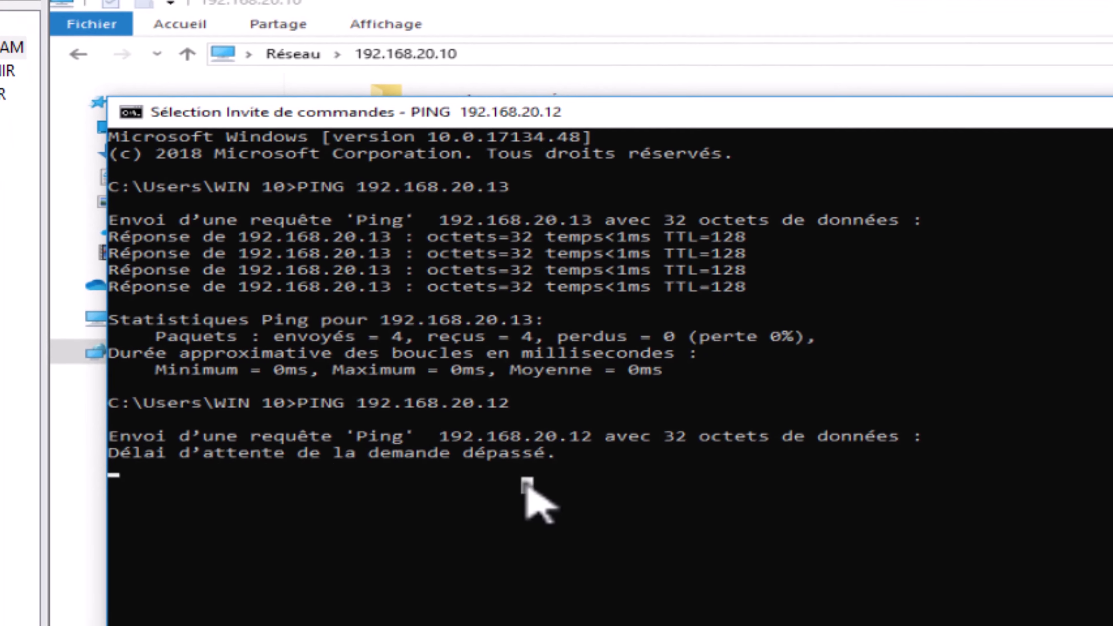
- Stop the running ping on the Windows 10 virtual machine and ping 192.168.20.11
right_click(533, 549)
key("ctrl+c")
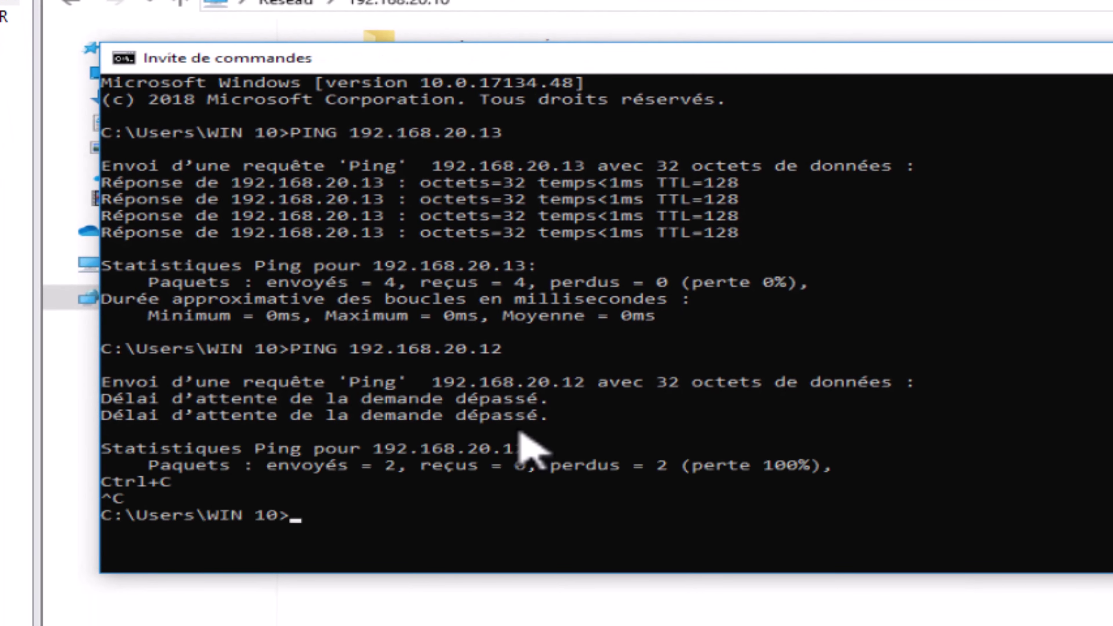
key("Up")
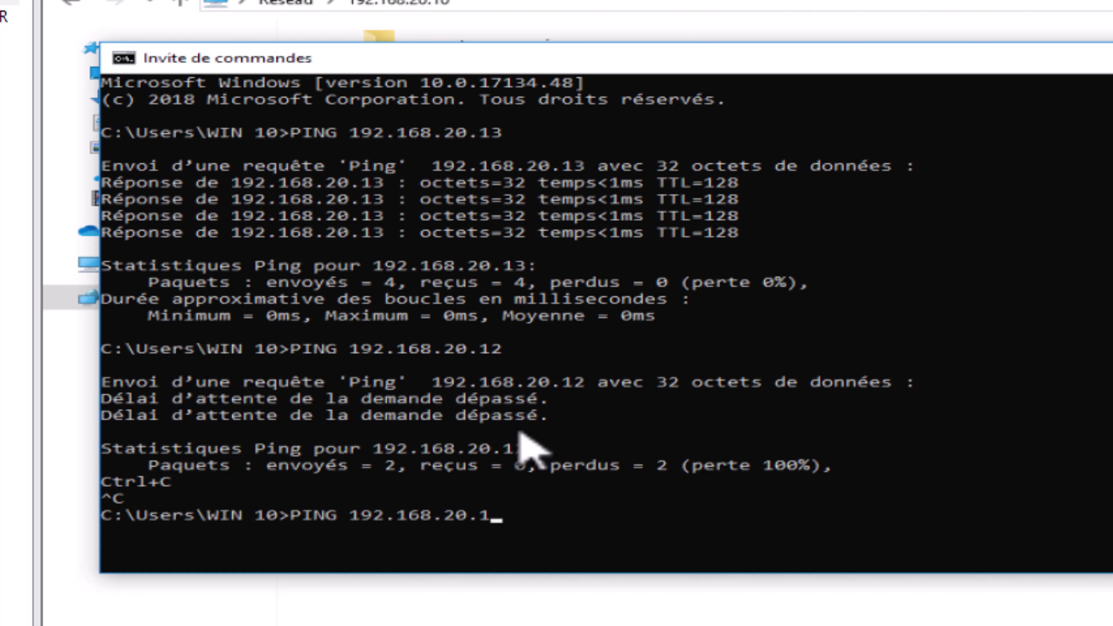
key("Return")
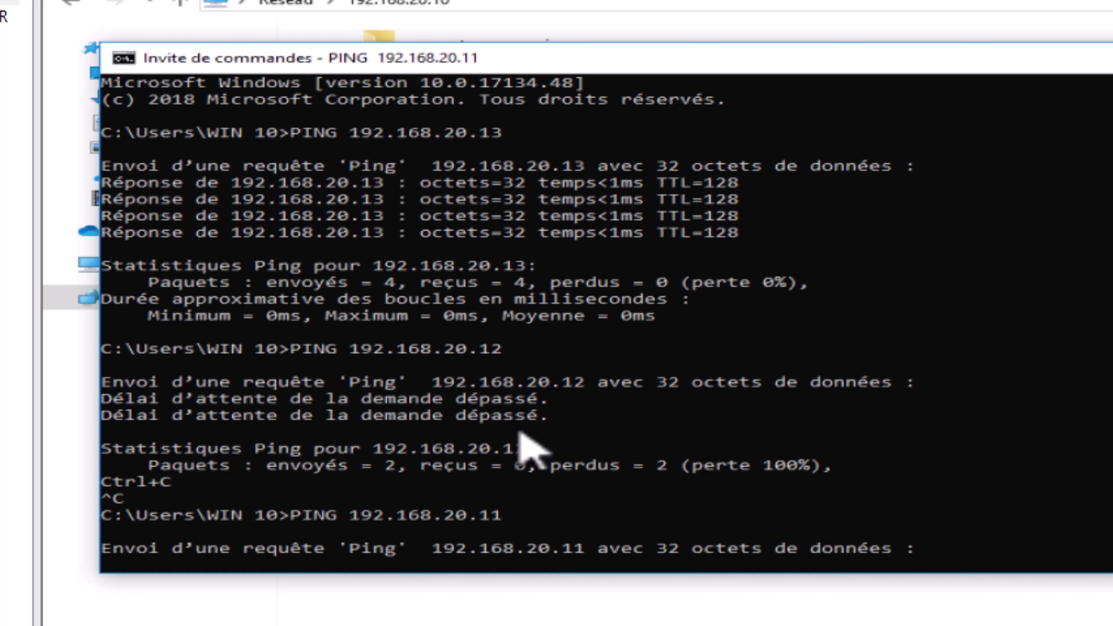
scroll(1074, 334, "down", 3)
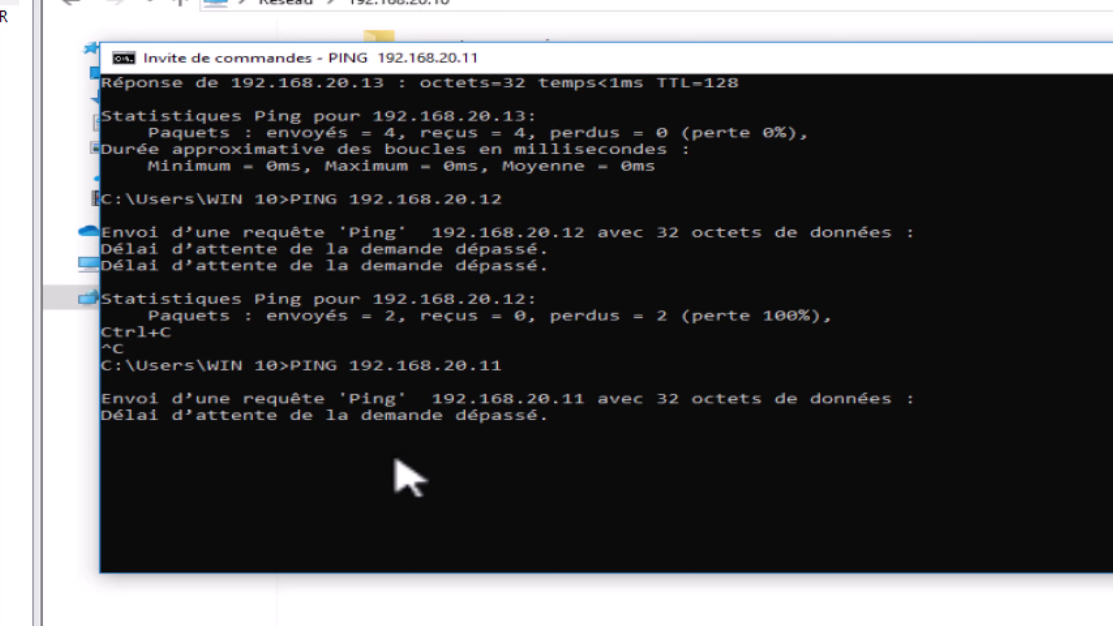
- Interrupt the ping to 192.168.20.11, ping 192.168.20.10 and examine the reply lines
key("ctrl+c")
key("Up")
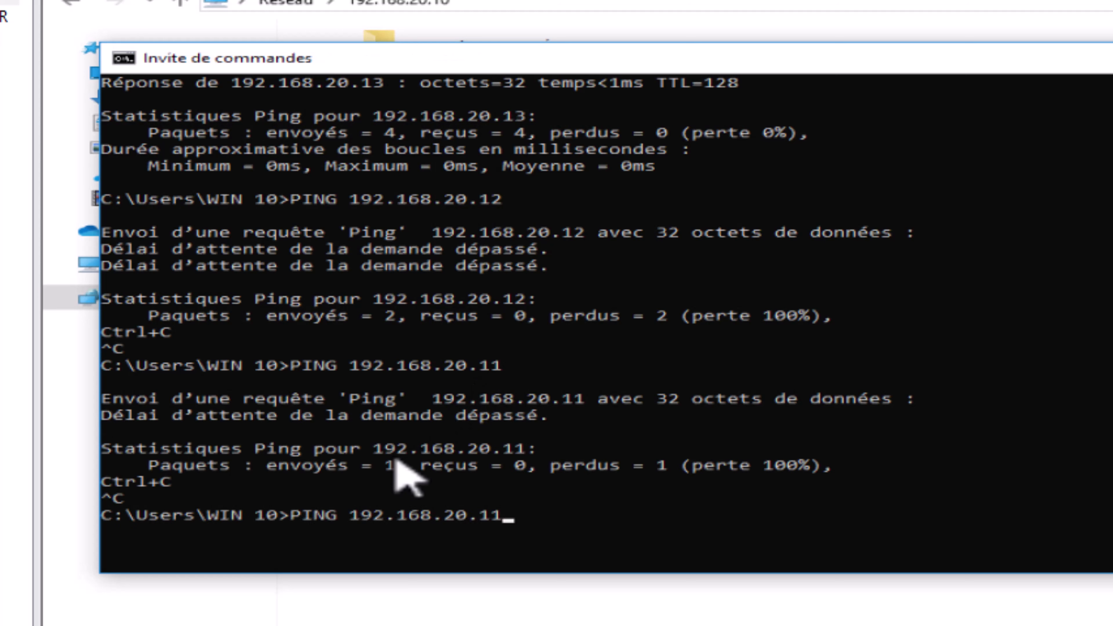
type("0")
key("Return")
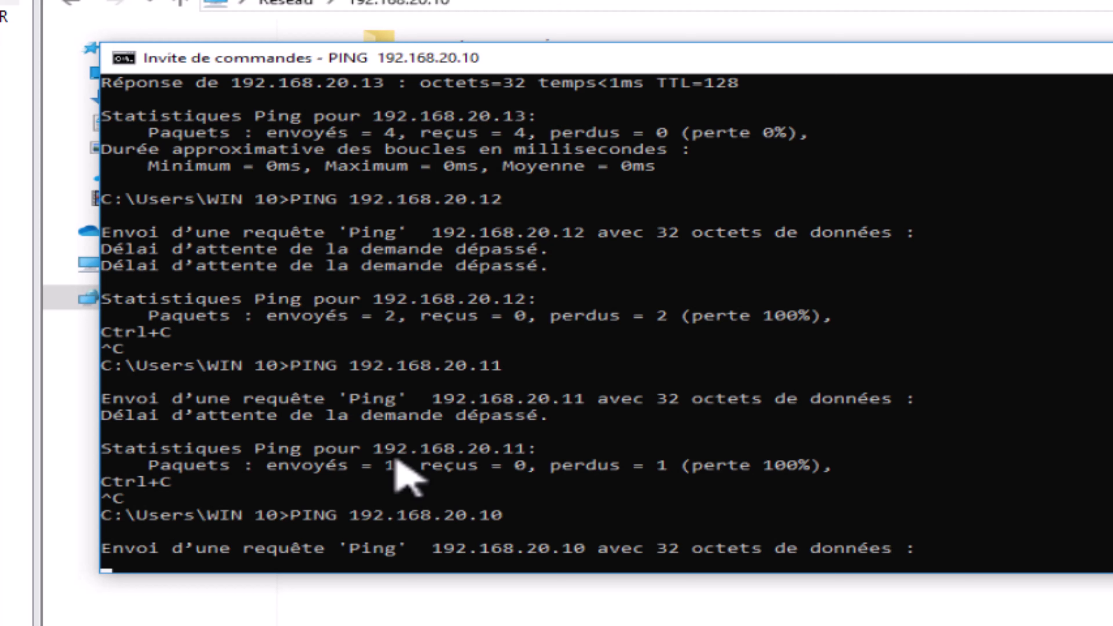
scroll(482, 443, "down", 1)
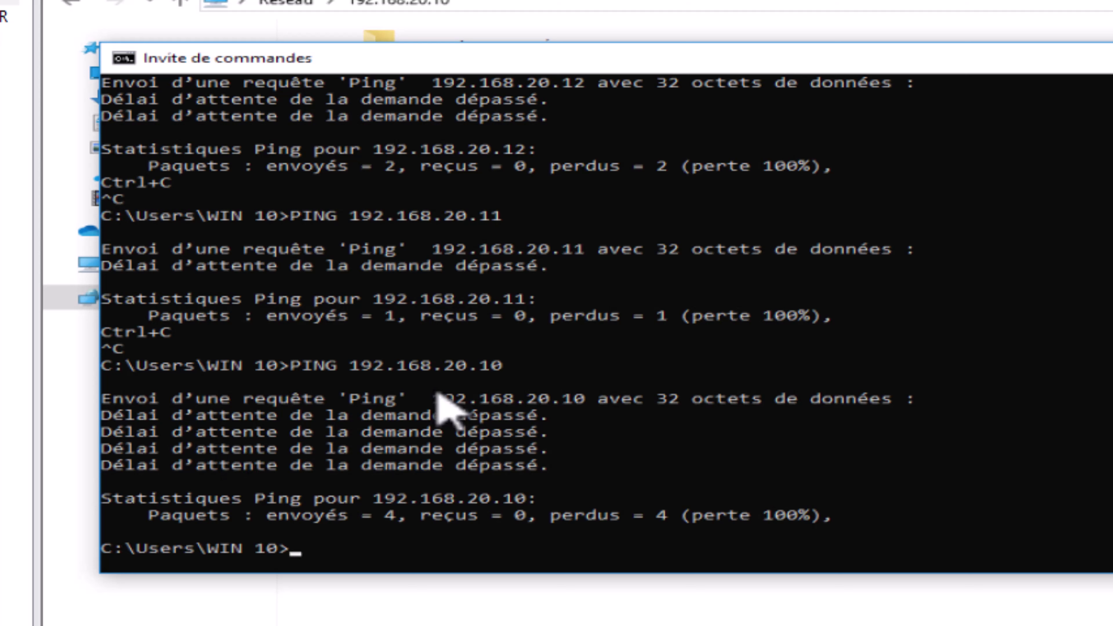
left_click_drag(198, 451, 102, 433)
left_click(201, 433)
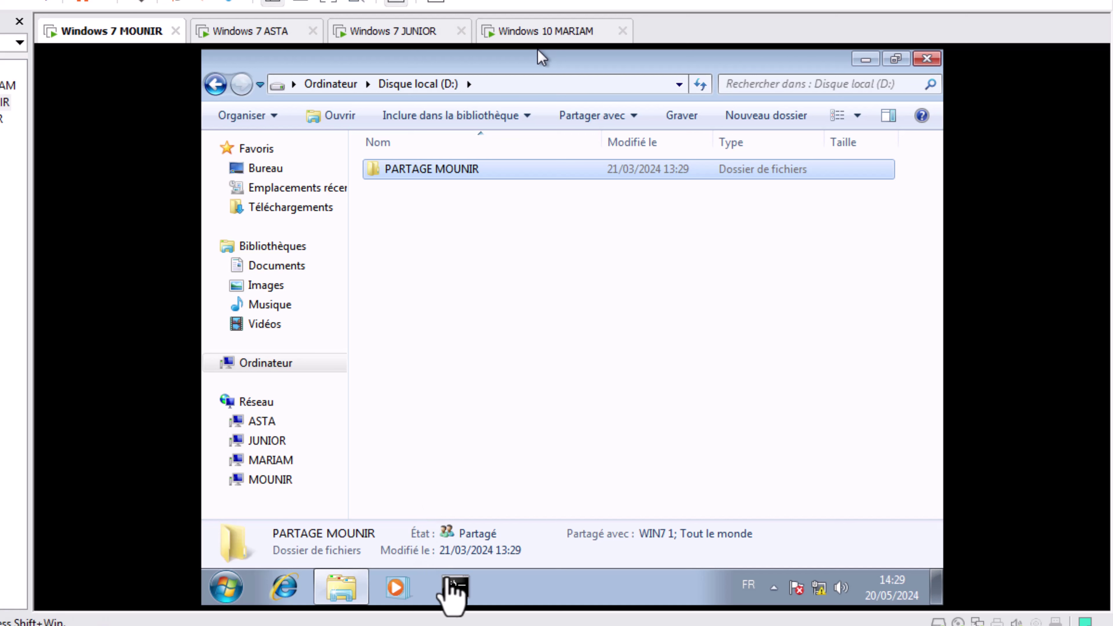
- Open the command prompt on the first Windows 7 virtual machine, ping 192.168.20.13, and close the command window
left_click(451, 588)
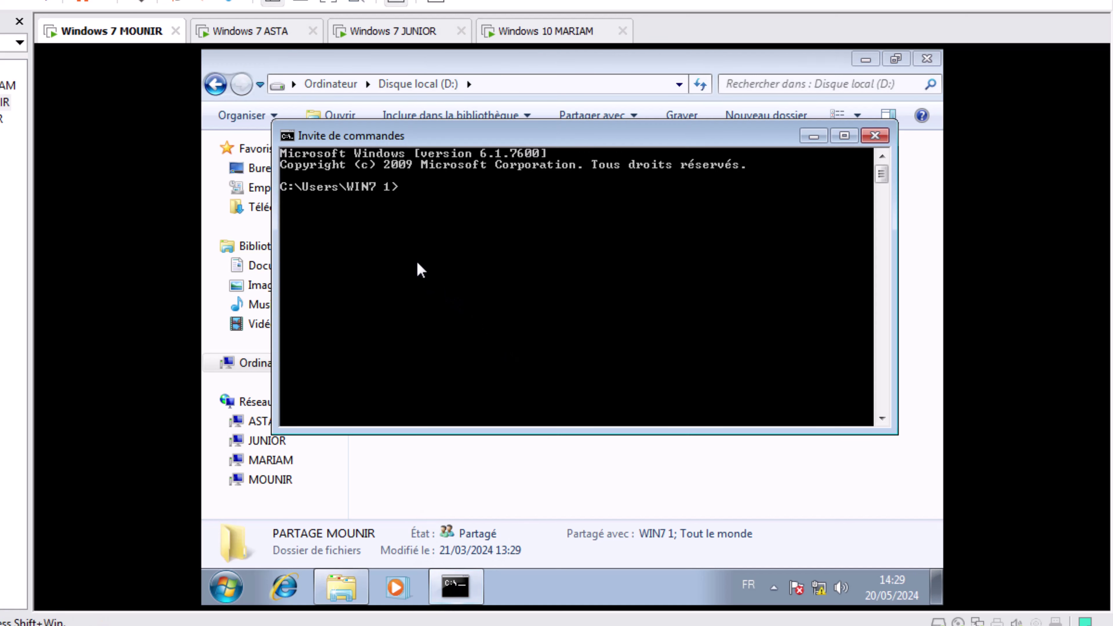
type("PING 192.168.20.1")
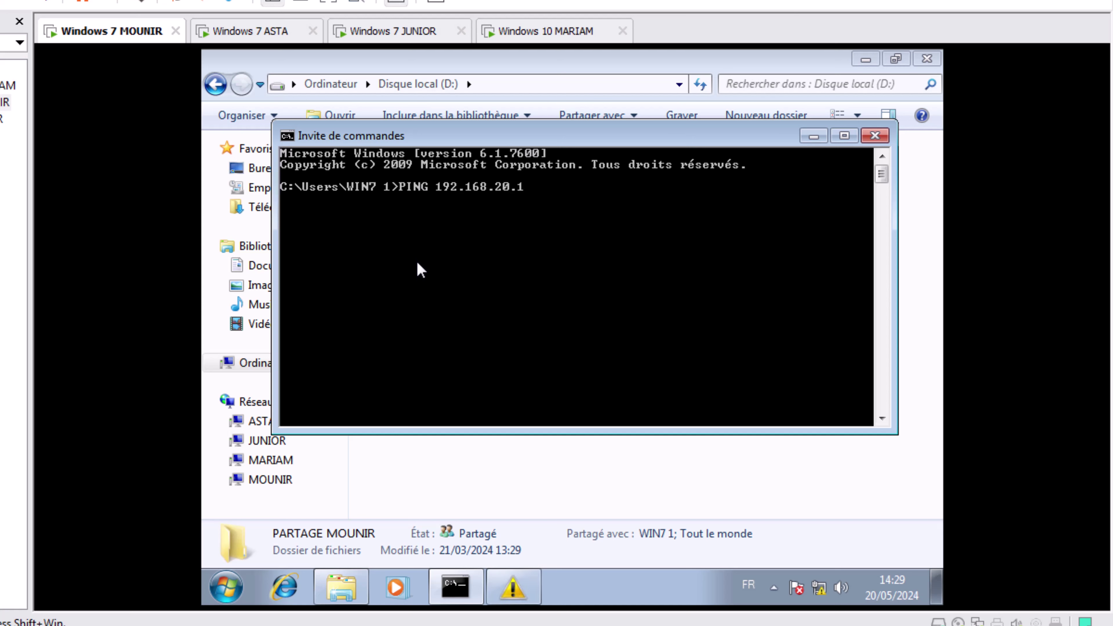
type("3")
key("Return")
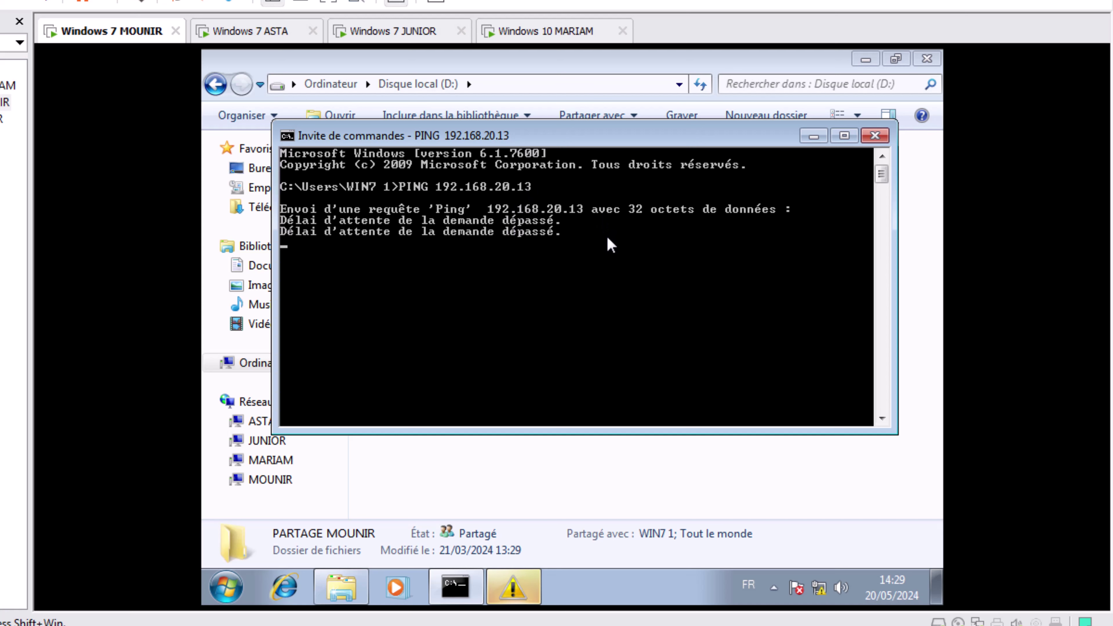
left_click(875, 135)
left_click(715, 183)
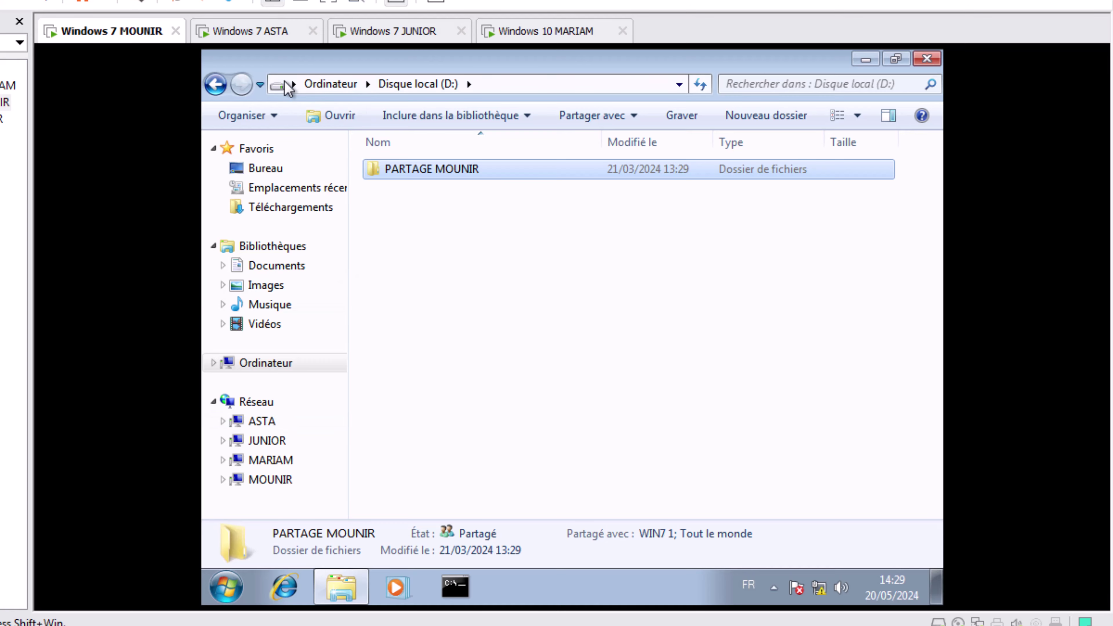
- Turn off Windows Firewall for both private and public networks on the first Windows 7 virtual machine
right_click(265, 401)
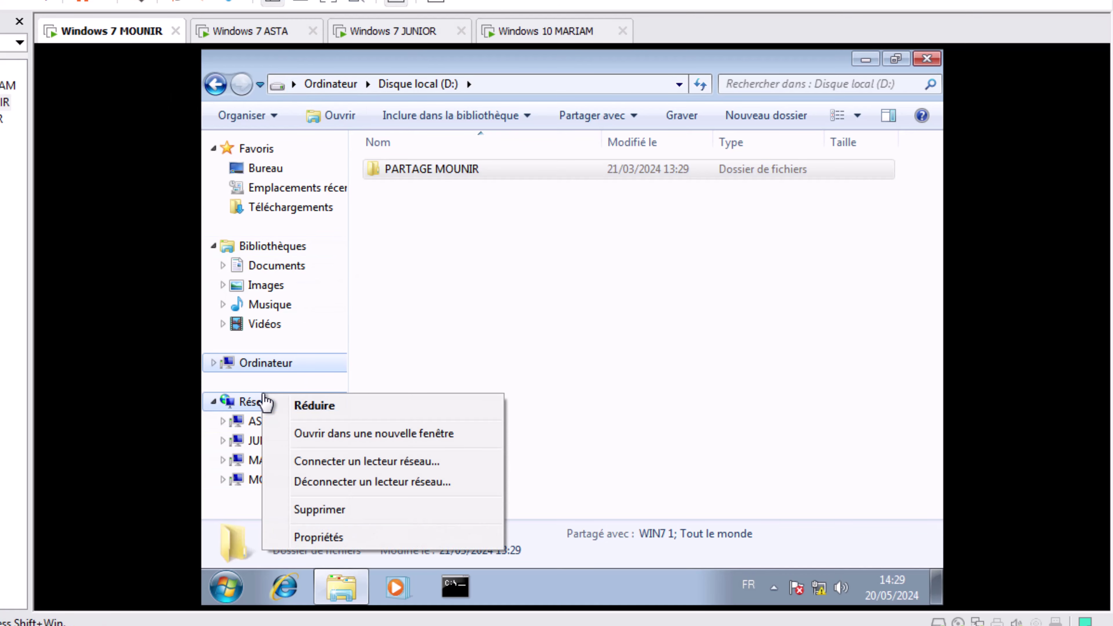
left_click(314, 534)
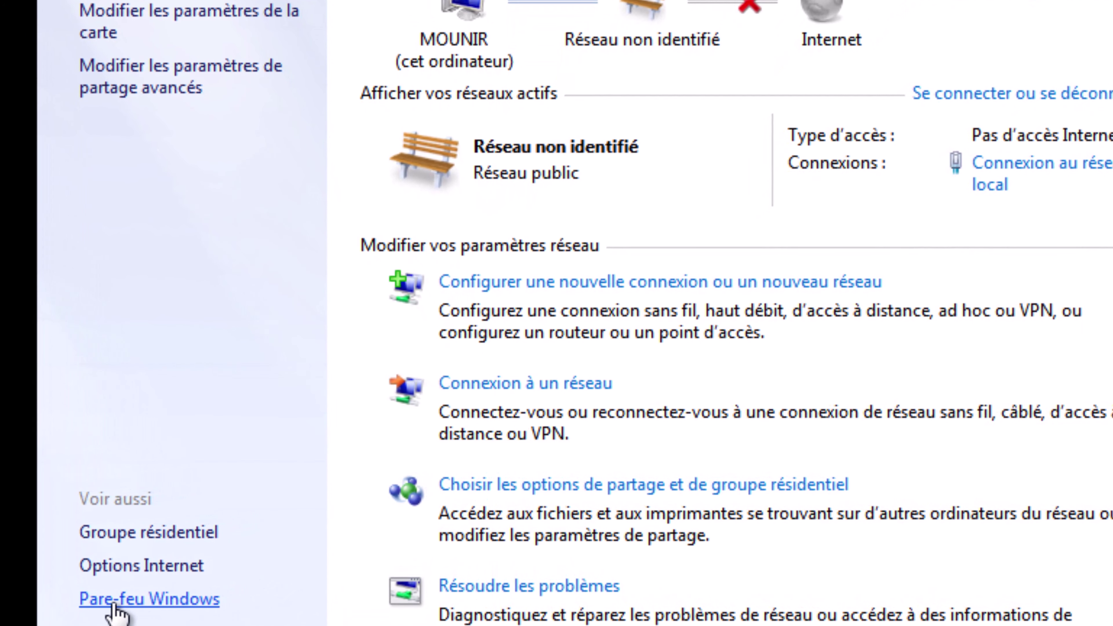
left_click(180, 603)
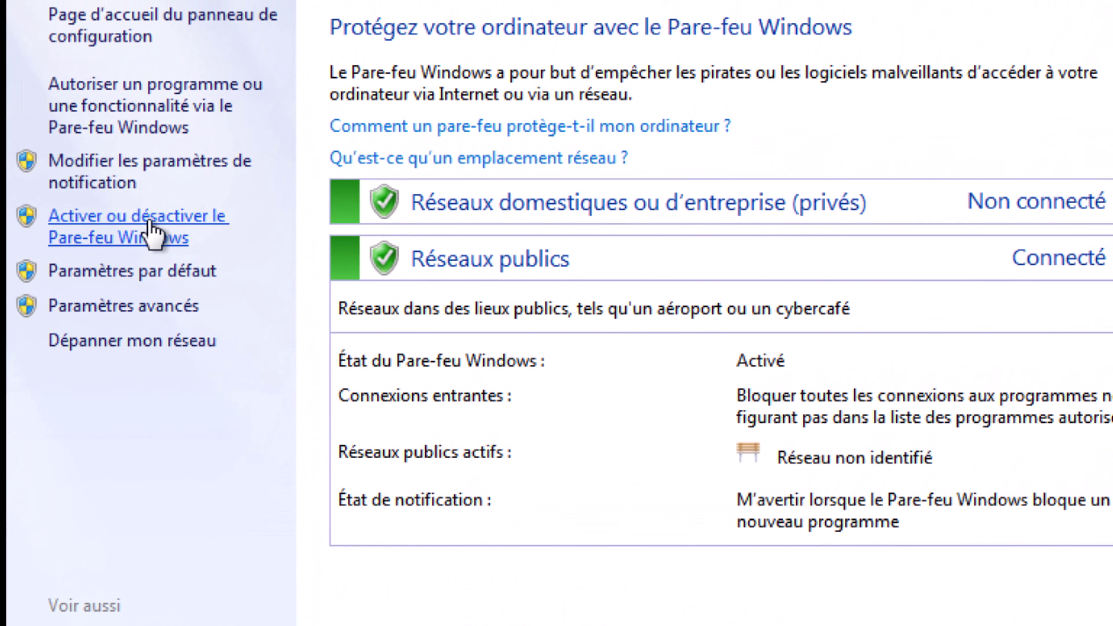
left_click(85, 241)
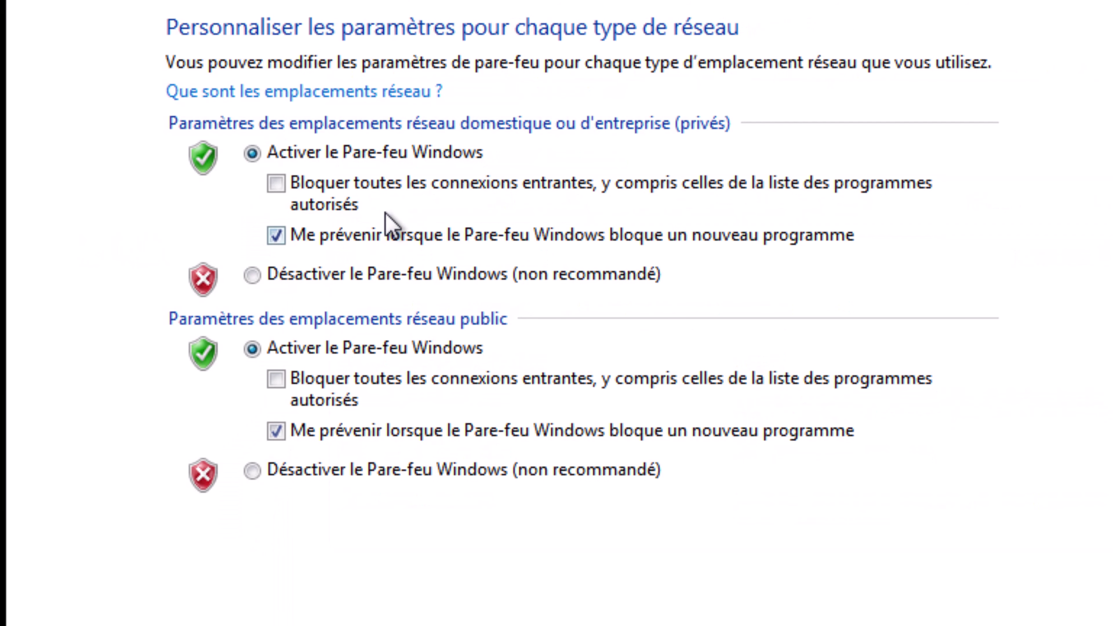
left_click(341, 276)
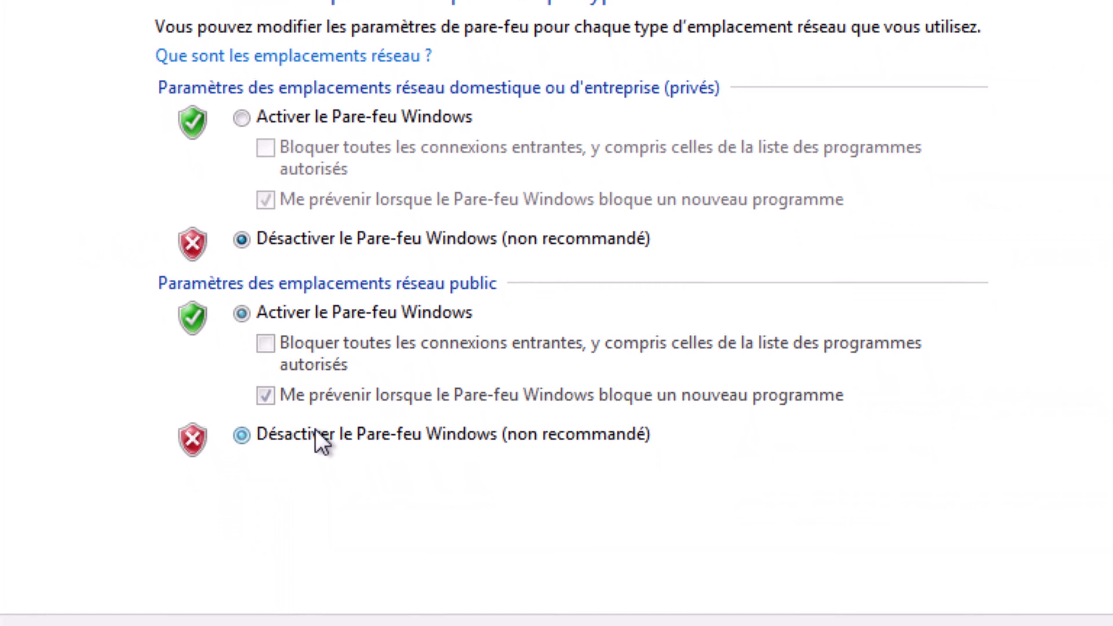
left_click(322, 441)
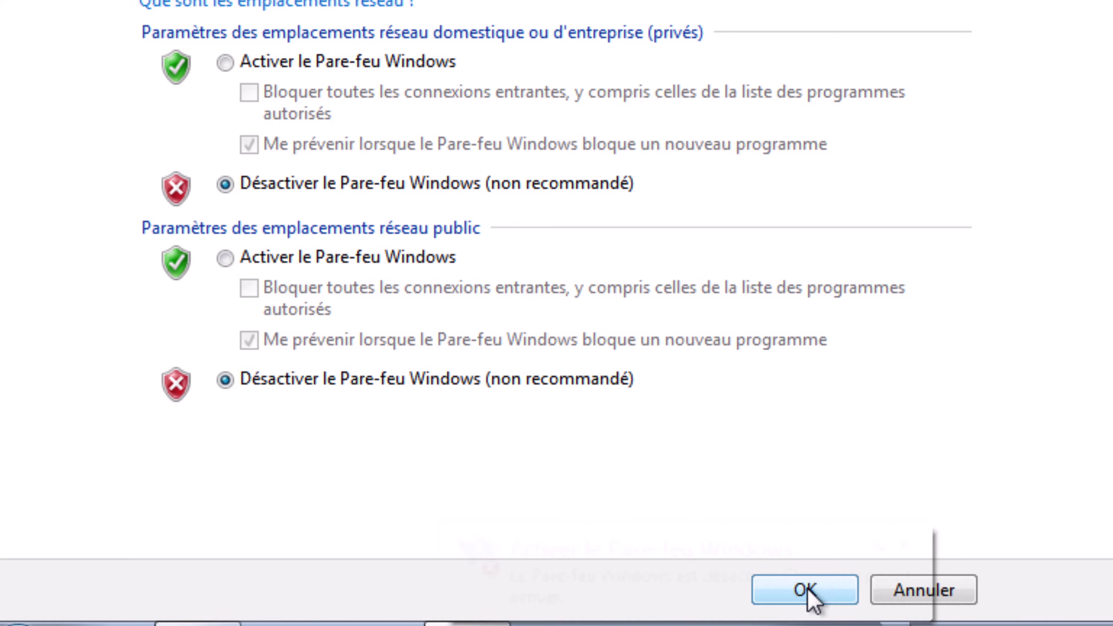
left_click(805, 589)
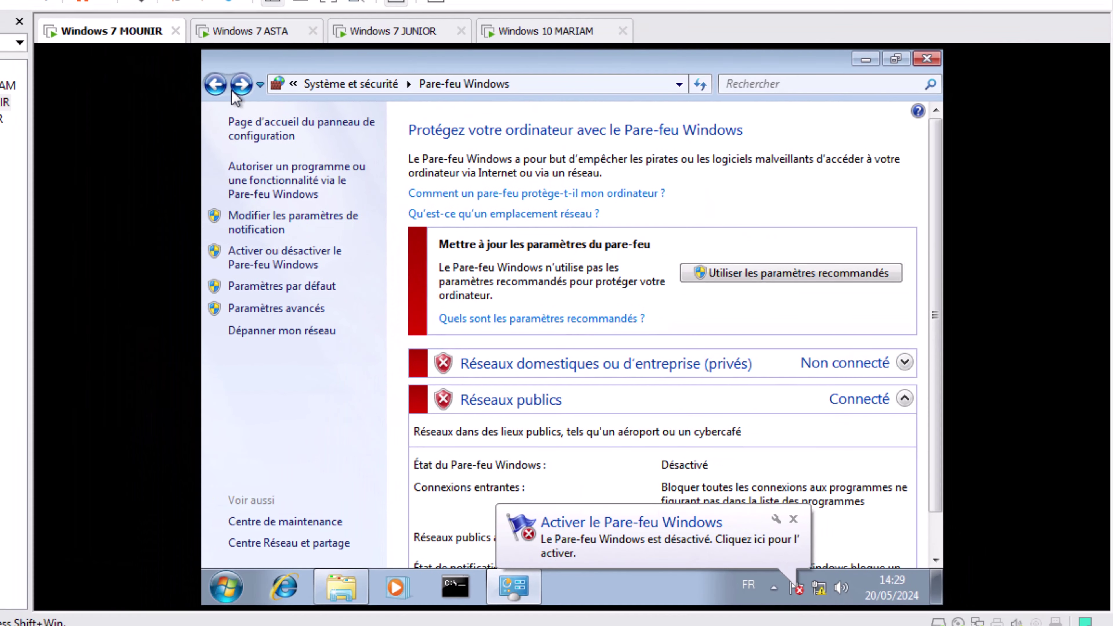
- Turn off Windows Firewall for private and public networks on the second Windows 7 virtual machine and dismiss the firewall notification
left_click(233, 40)
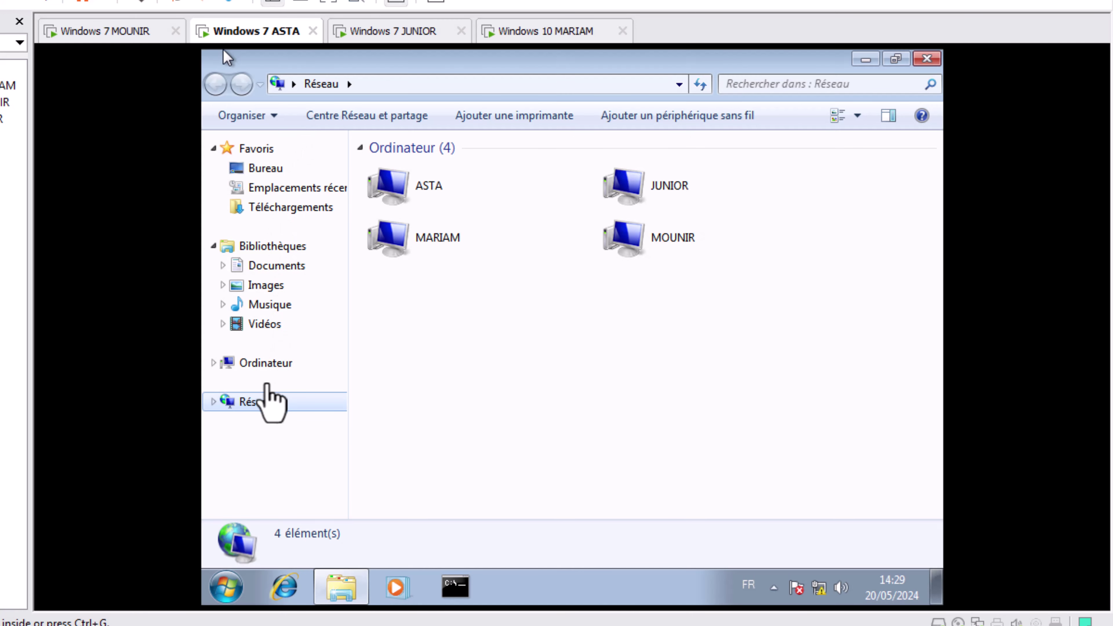
right_click(264, 401)
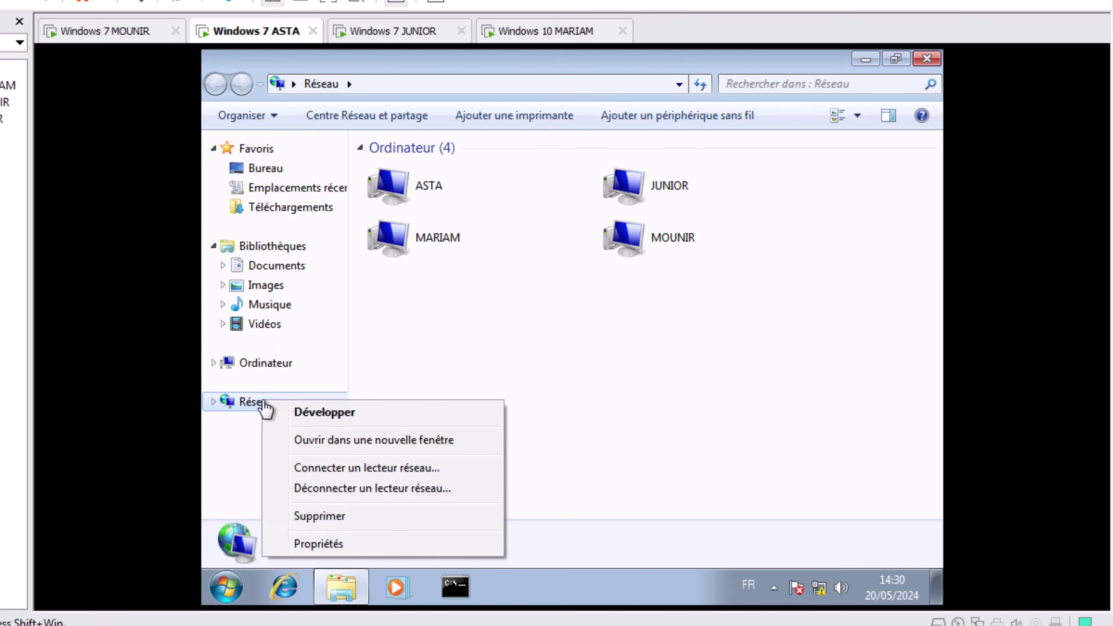
left_click(307, 543)
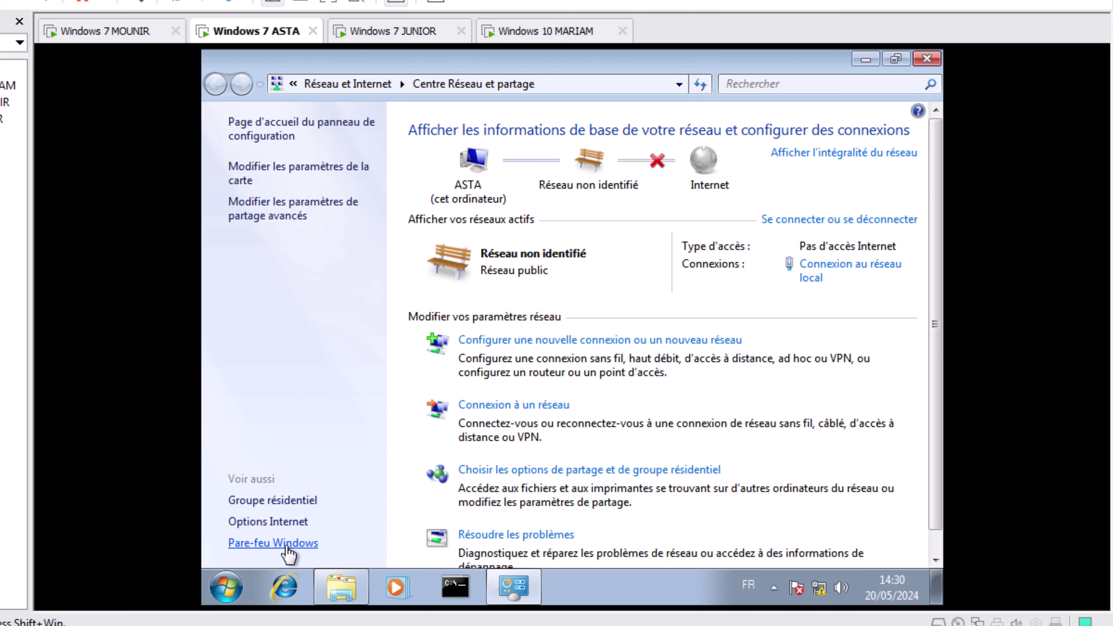
left_click(287, 543)
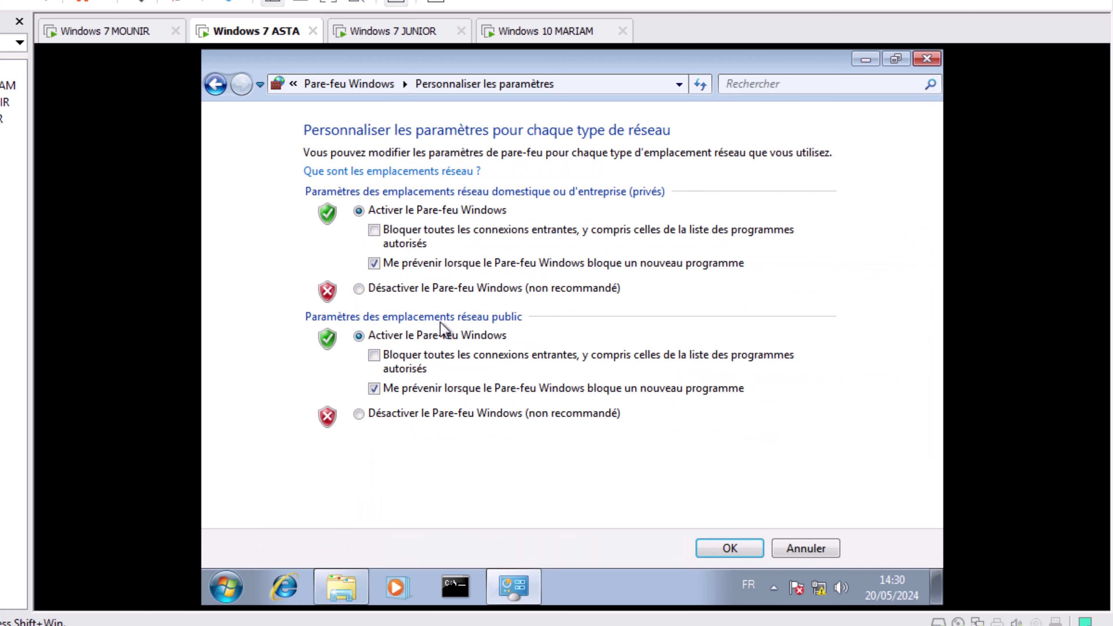
left_click(401, 293)
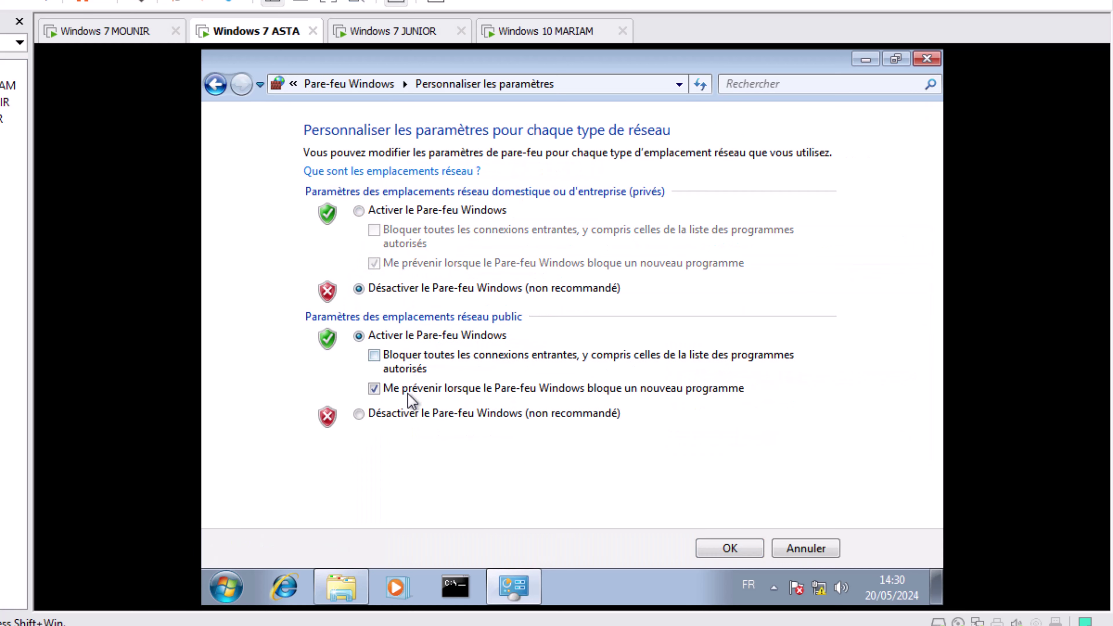
left_click(408, 419)
left_click(730, 549)
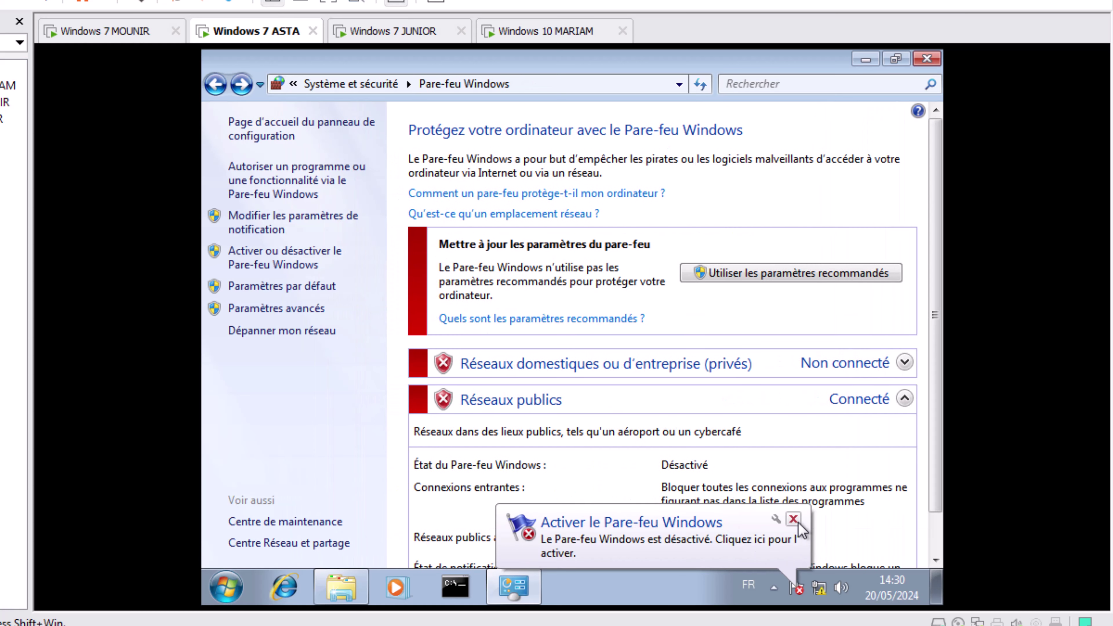
left_click(793, 519)
- Open the command prompt on the second Windows 7 virtual machine and ping 192.168.20.10
left_click(52, 27)
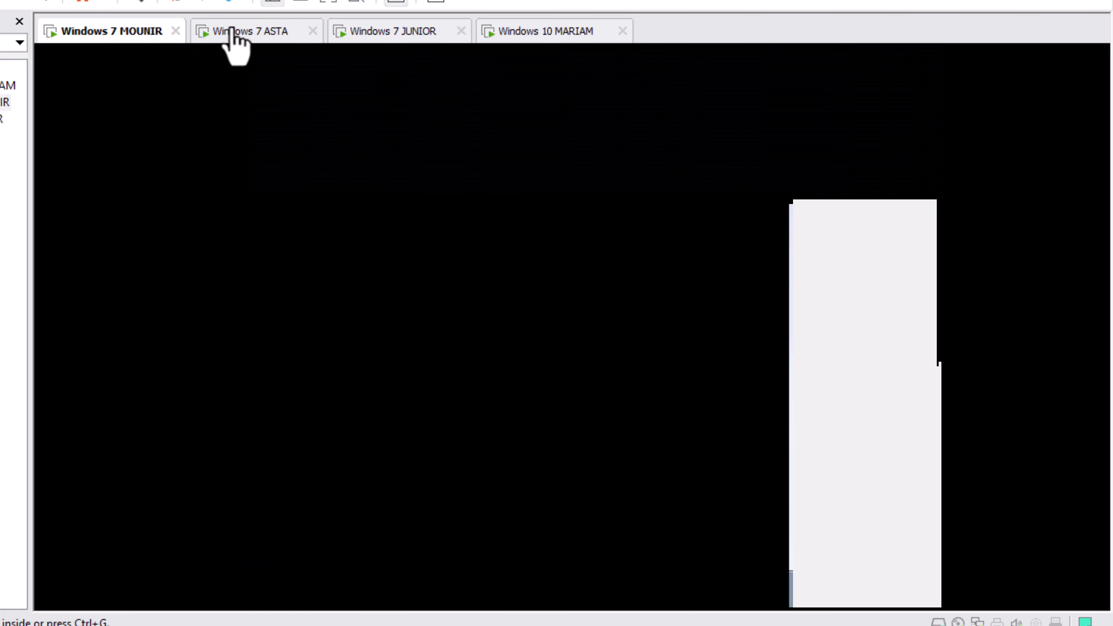
left_click(231, 35)
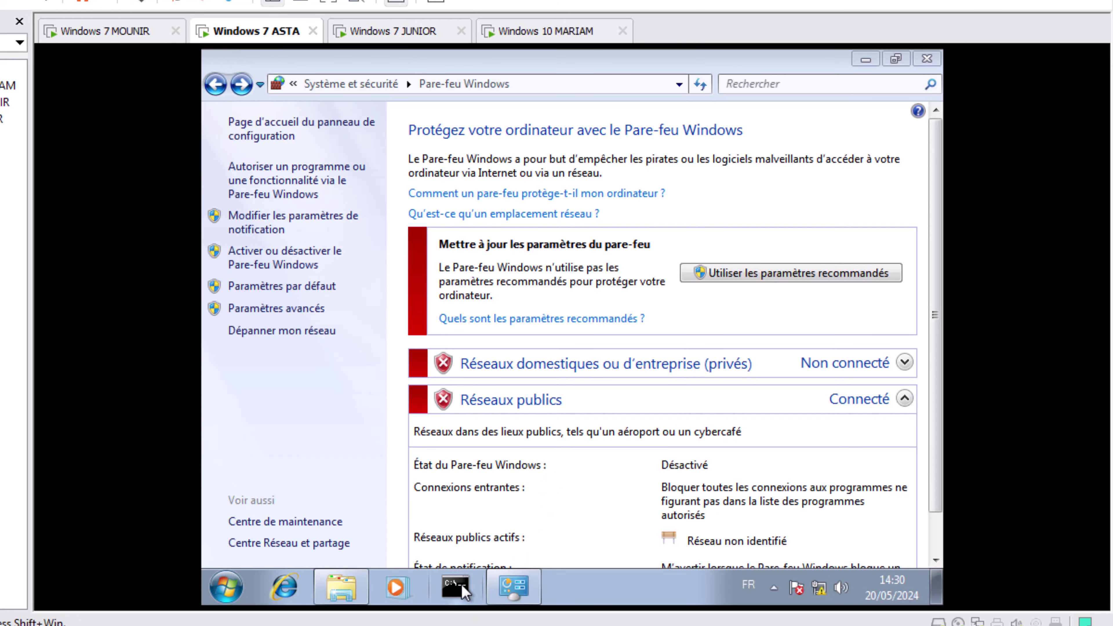
left_click(461, 584)
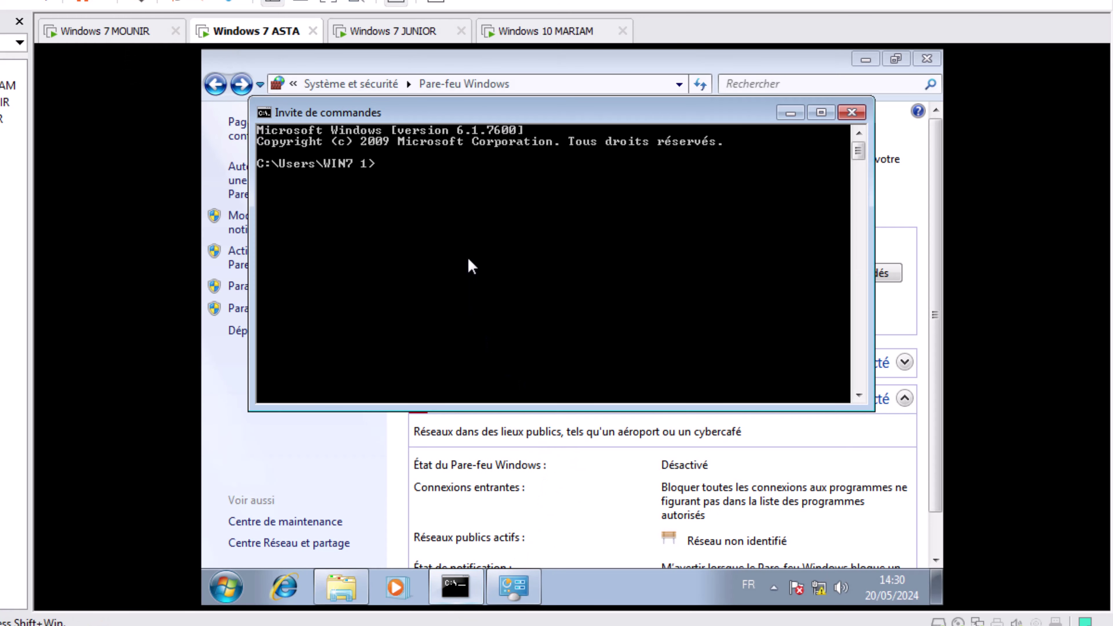
type("ping 192.168.52")
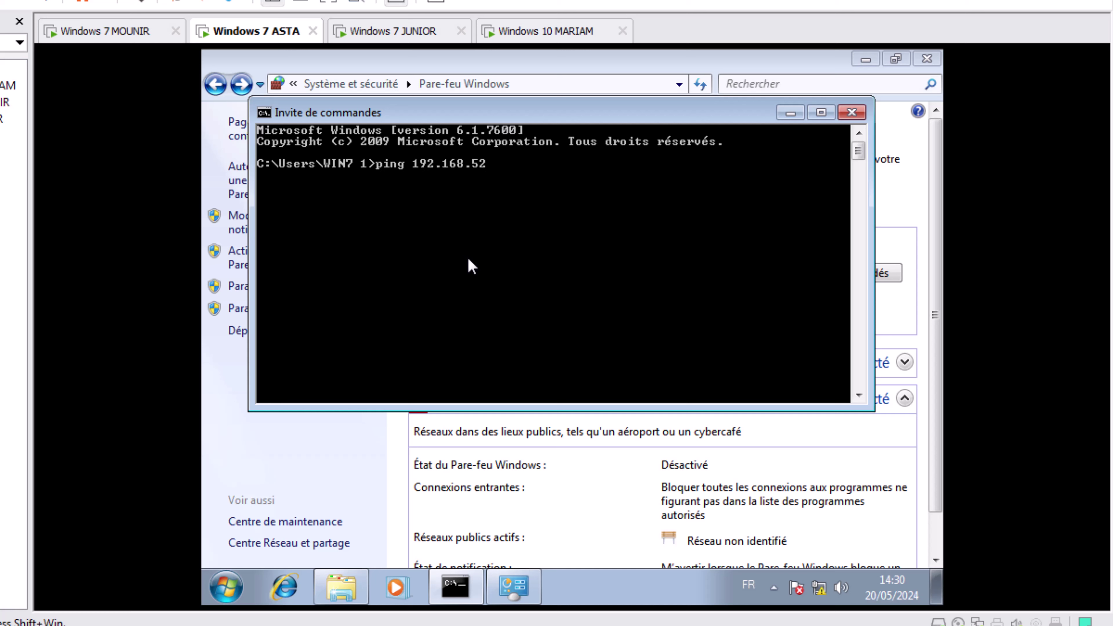
type("0")
key("BackSpace")
key("BackSpace")
key("BackSpace")
type("20.11")
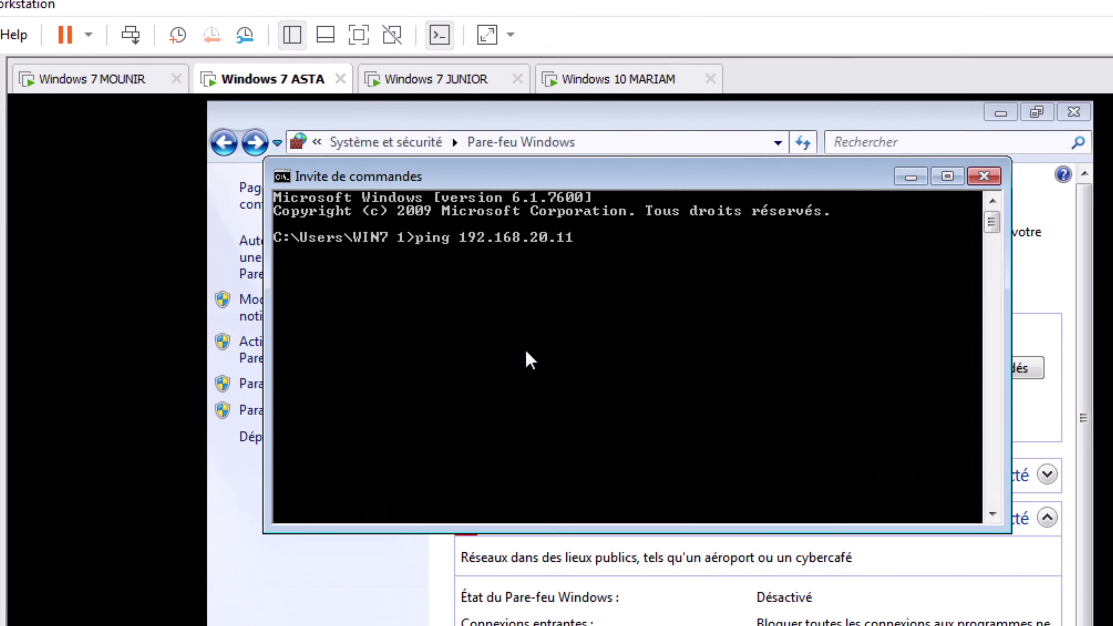
key("BackSpace")
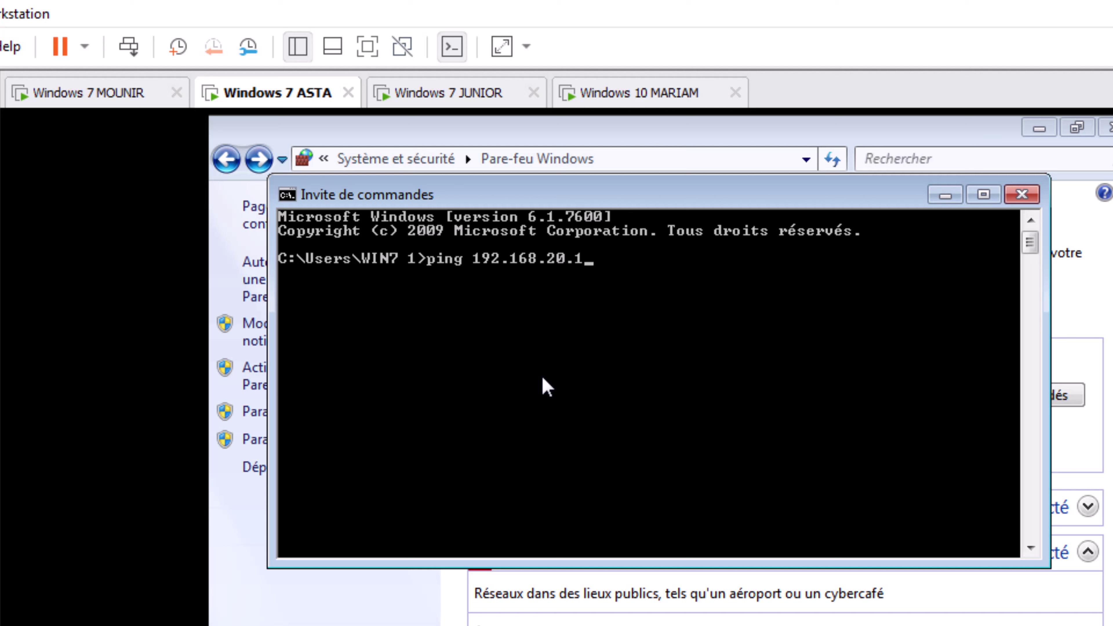
type("0")
key("Return")
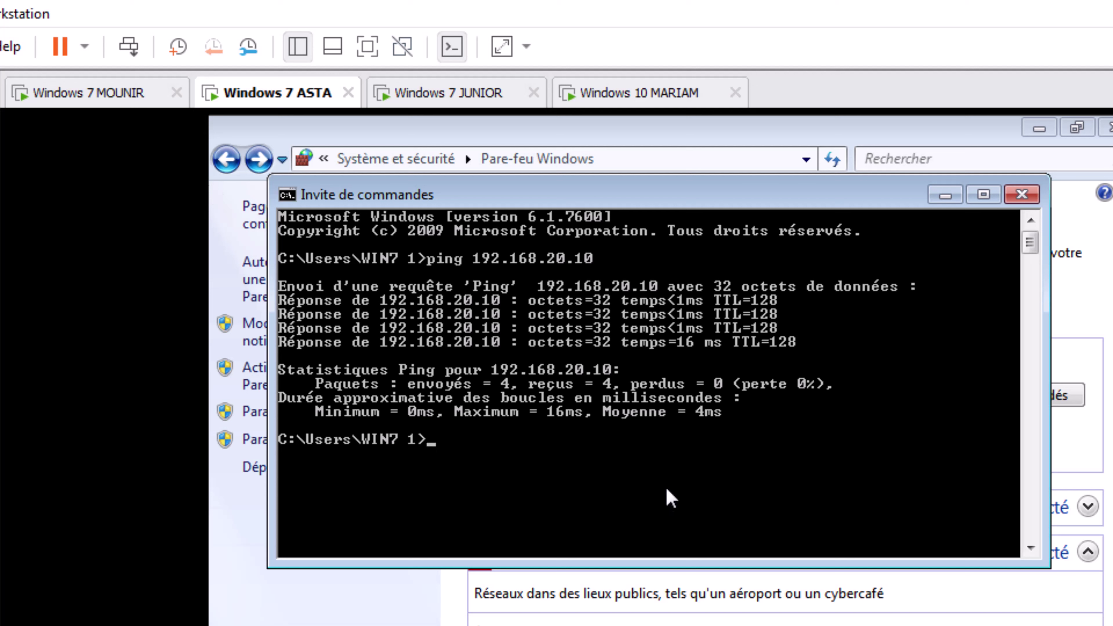
- From the second Windows 7 virtual machine, ping 192.168.20.14 and 192.168.20.13, interrupting each ping
key("Up")
key("BackSpace")
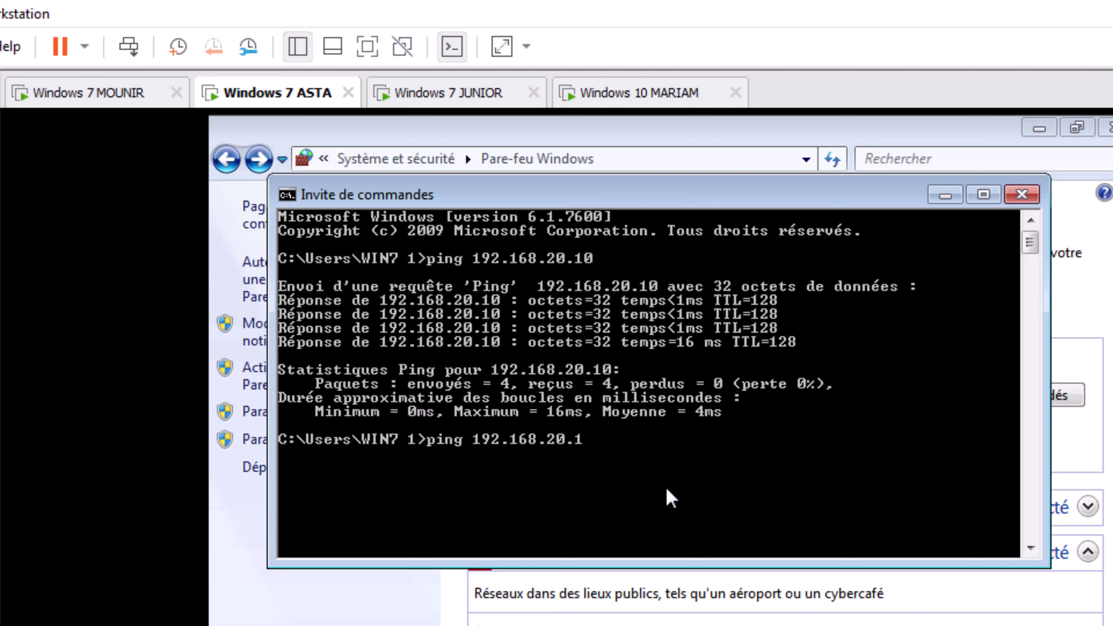
type("4")
key("Return")
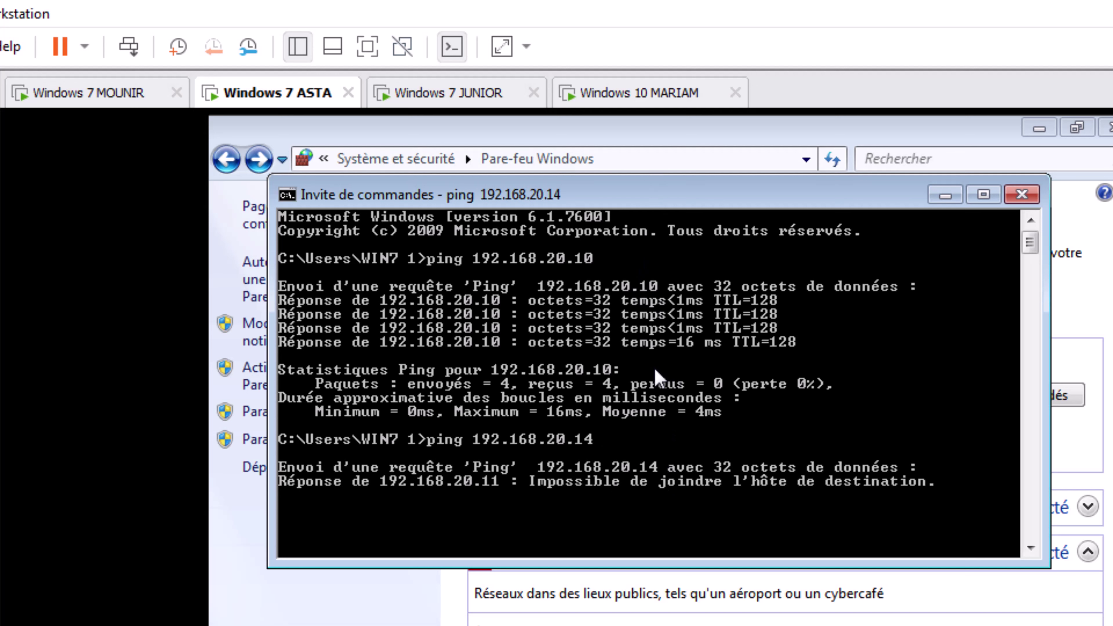
key("ctrl+c")
key("Up")
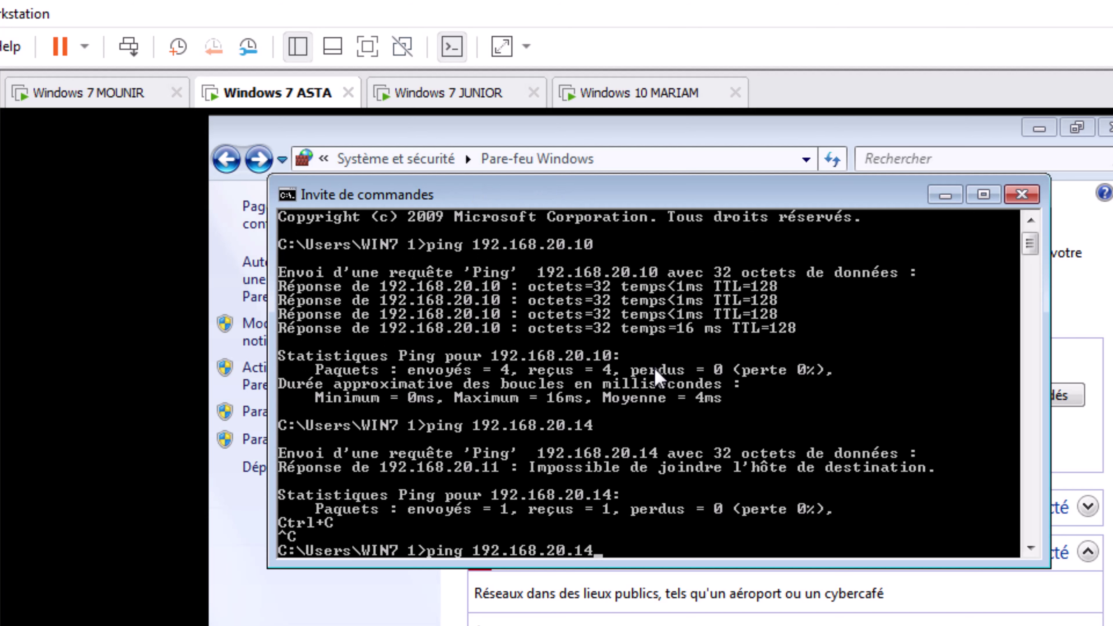
key("Return")
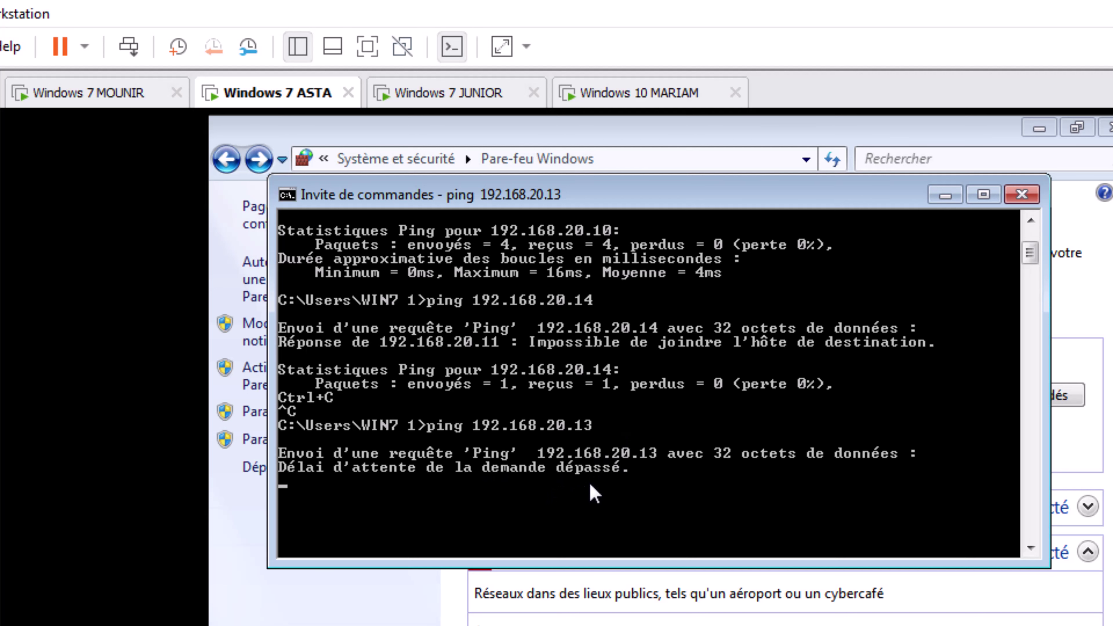
key("ctrl+c")
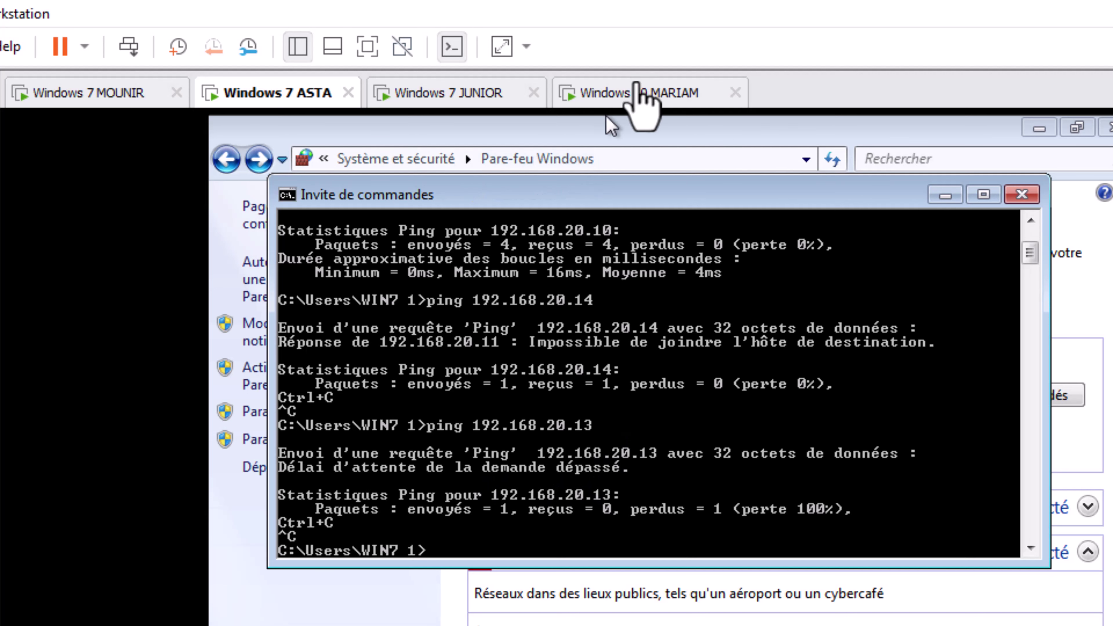
- Switch to the Windows 10 virtual machine, ping 192.168.20.10 again and examine the reply lines
left_click(640, 101)
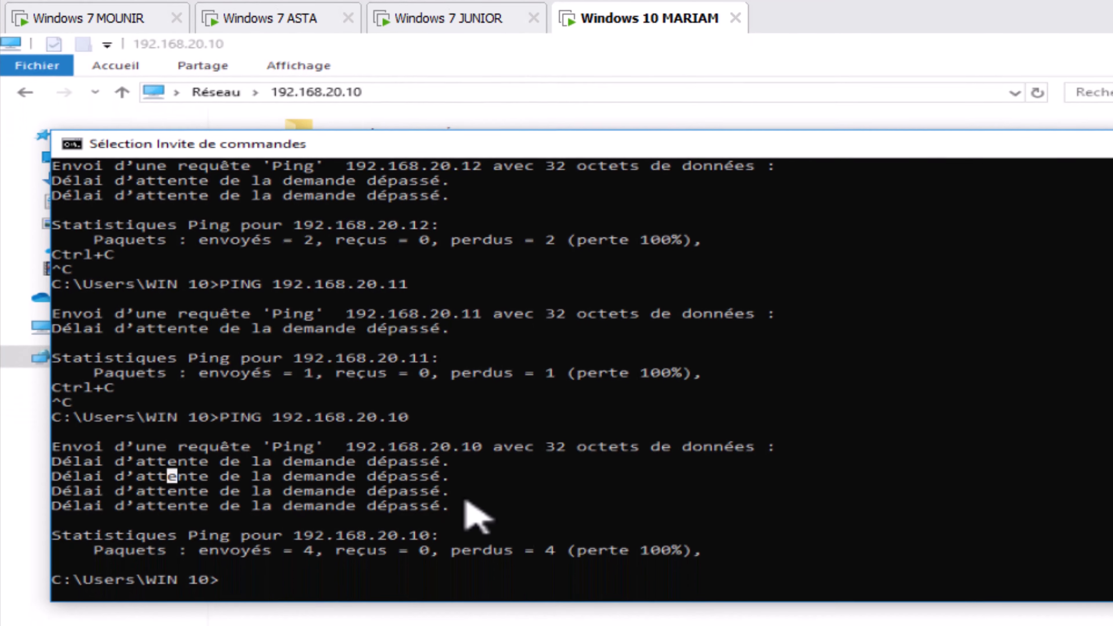
key("Up")
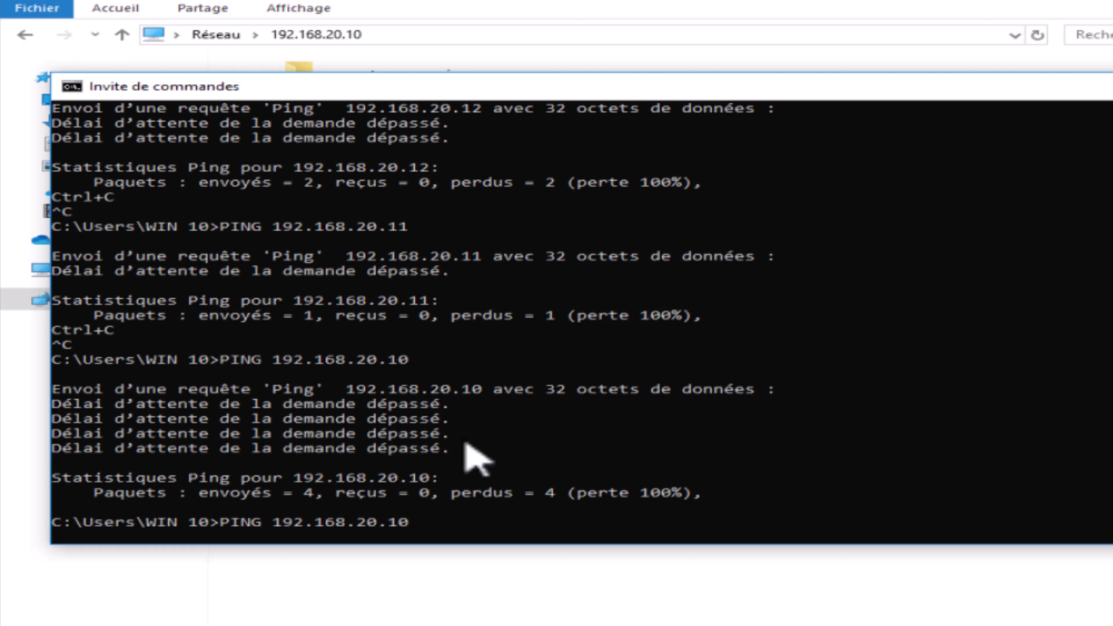
key("Return")
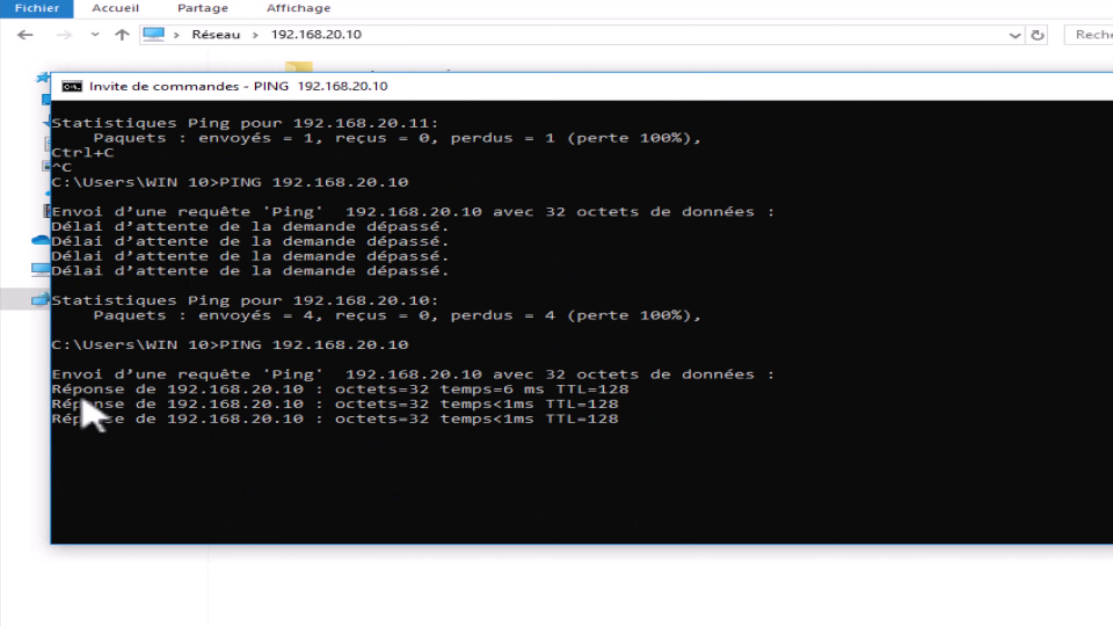
left_click_drag(72, 390, 622, 432)
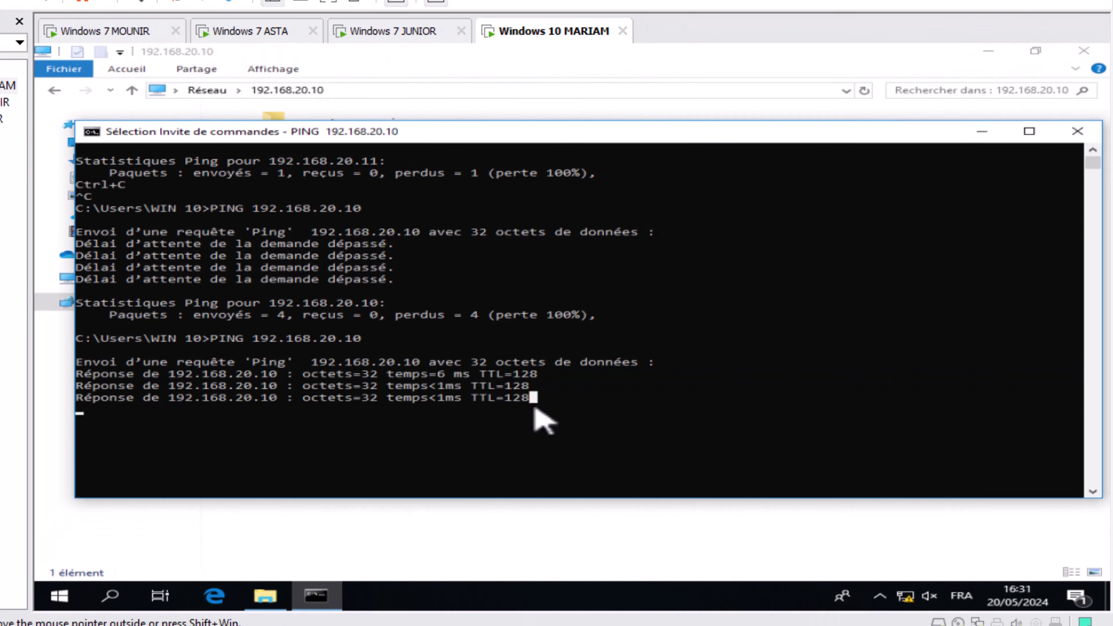
left_click(560, 416)
left_click_drag(403, 388, 526, 404)
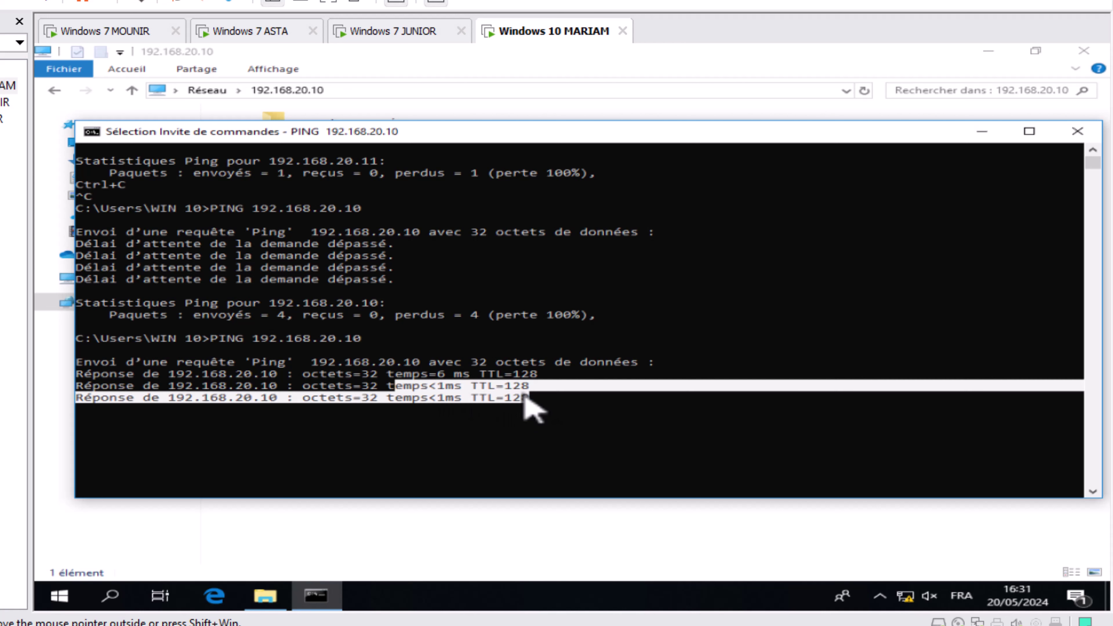
left_click(505, 419)
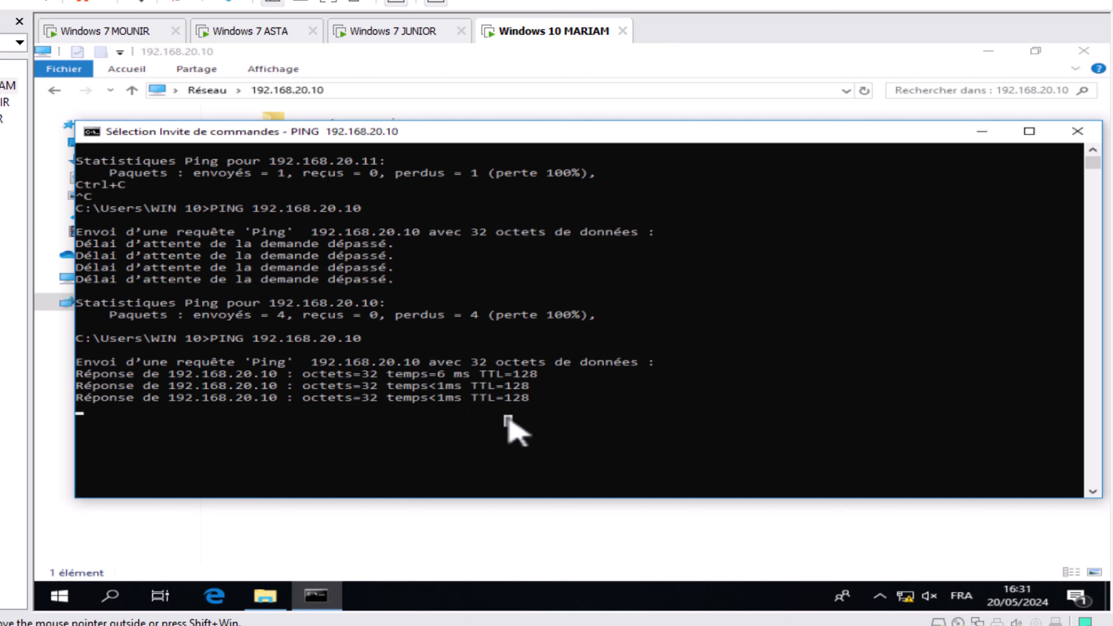
- On the first Windows 7 virtual machine, ping 192.168.20.13 from the command prompt and interrupt the ping
left_click(127, 33)
left_click(290, 266)
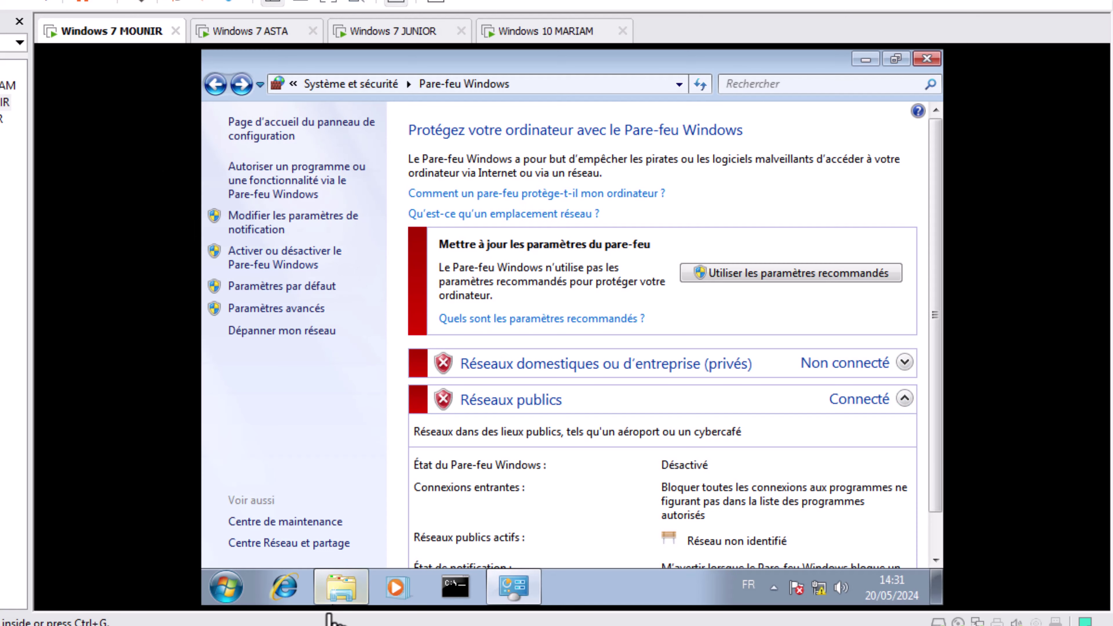
left_click(455, 587)
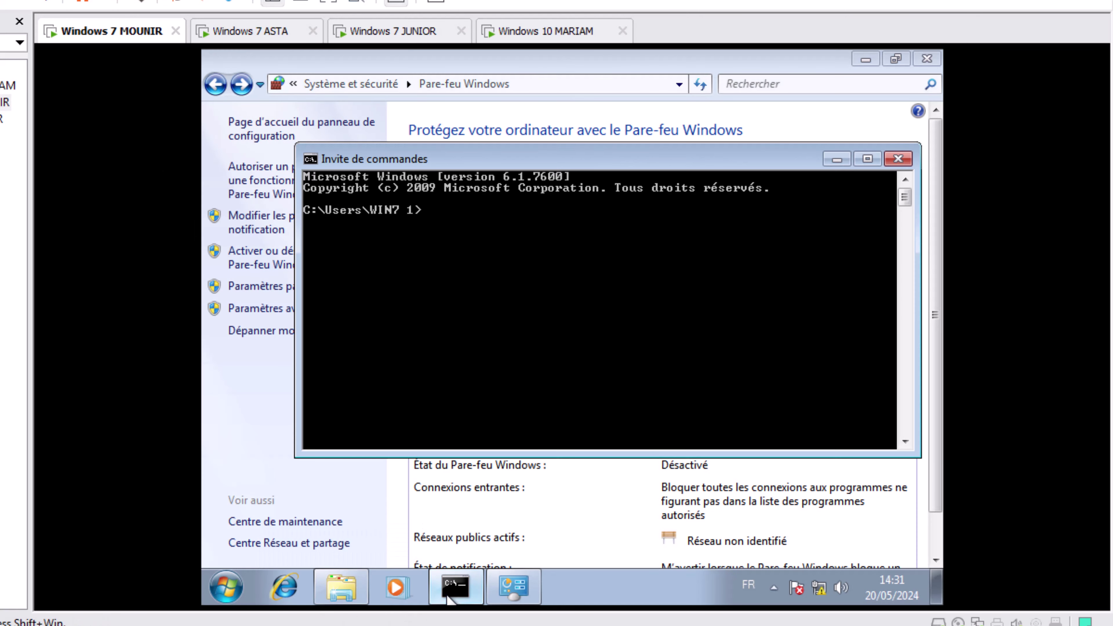
type("PING 192.168.20.13")
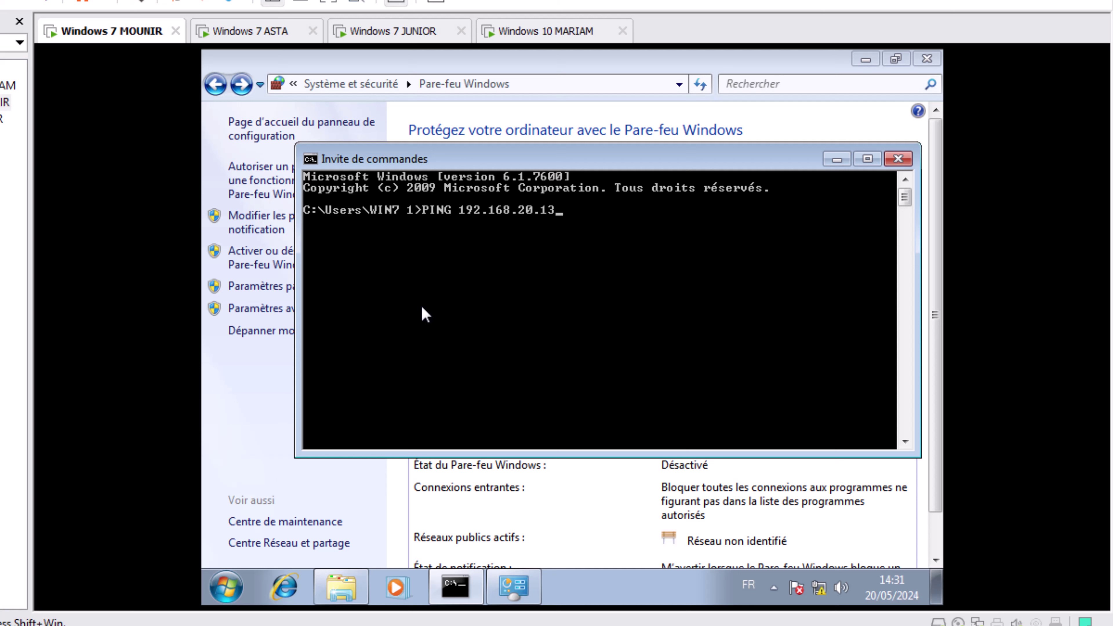
key("Return")
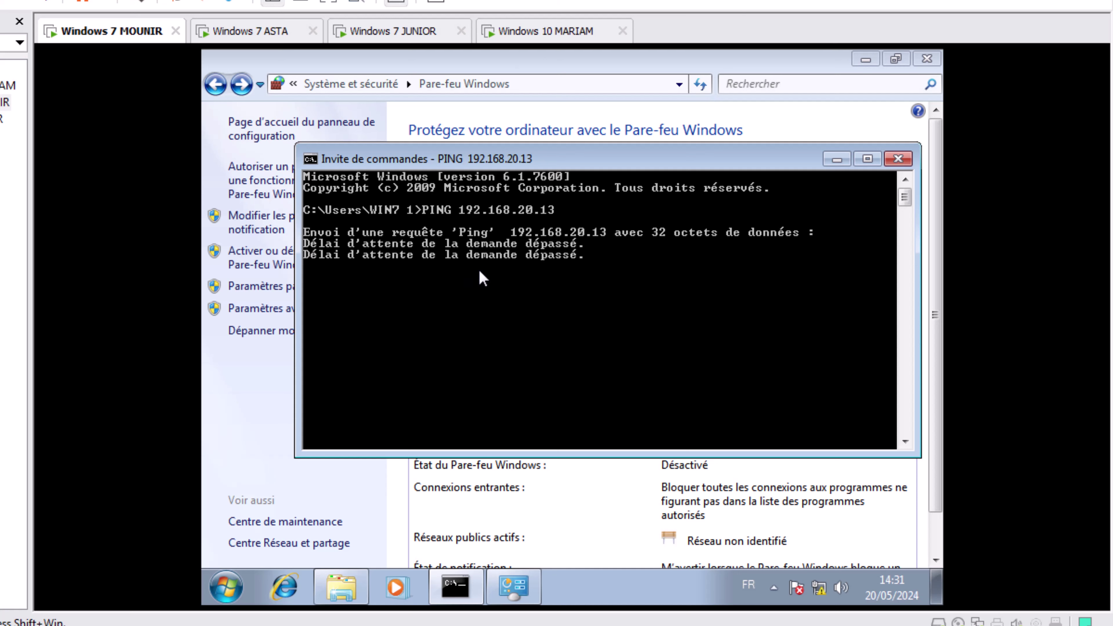
key("ctrl+c")
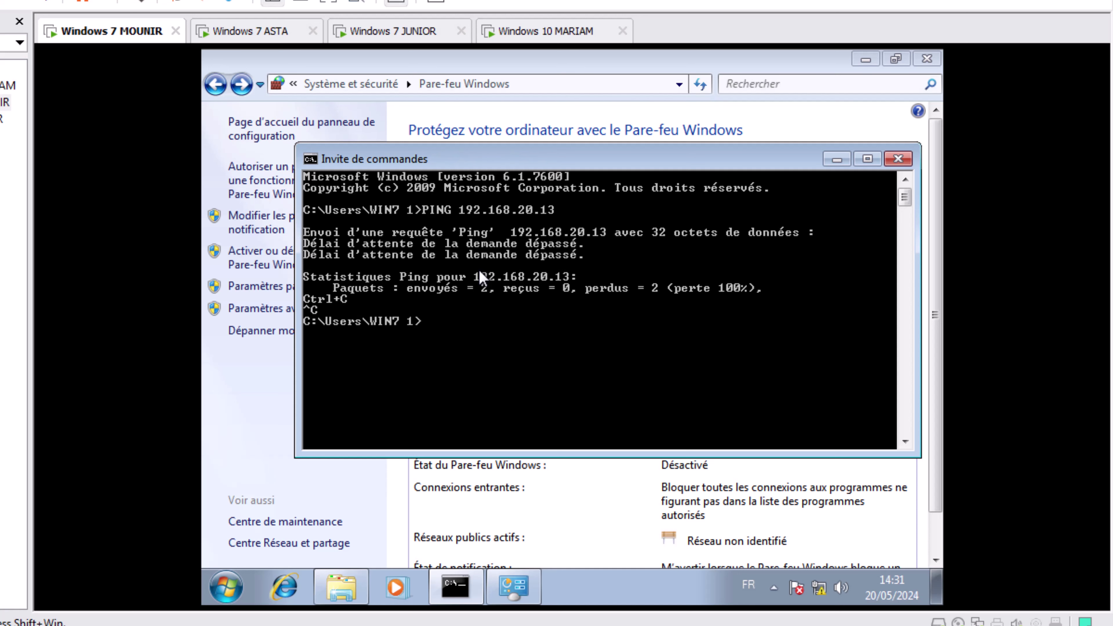
- On the third Windows 7 virtual machine, open the advanced settings of Windows Firewall through the network properties
left_click(528, 32)
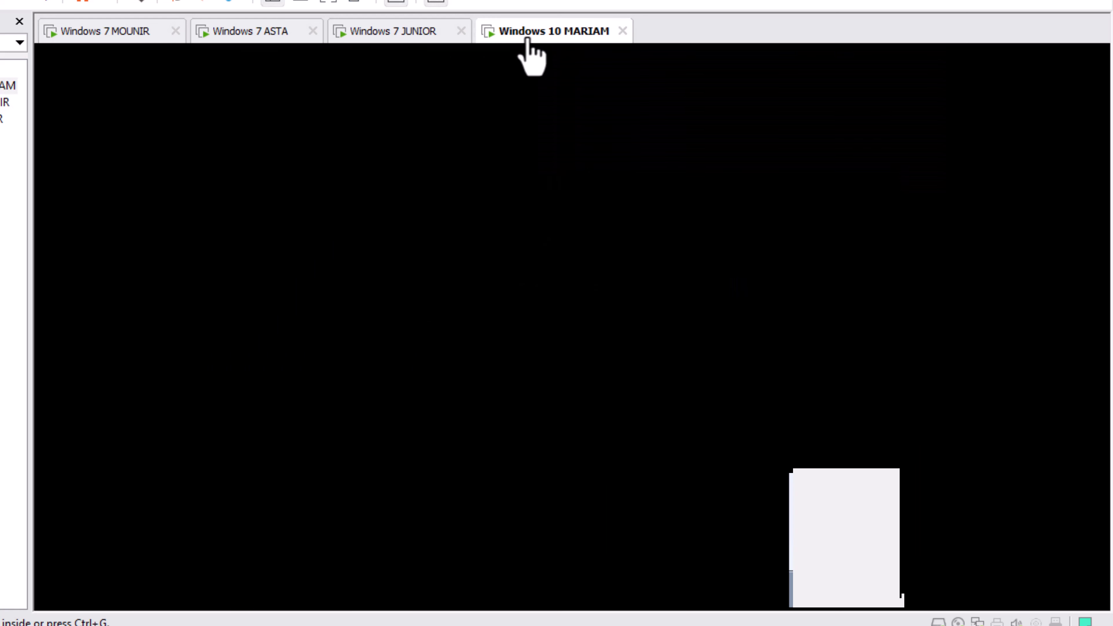
left_click(392, 33)
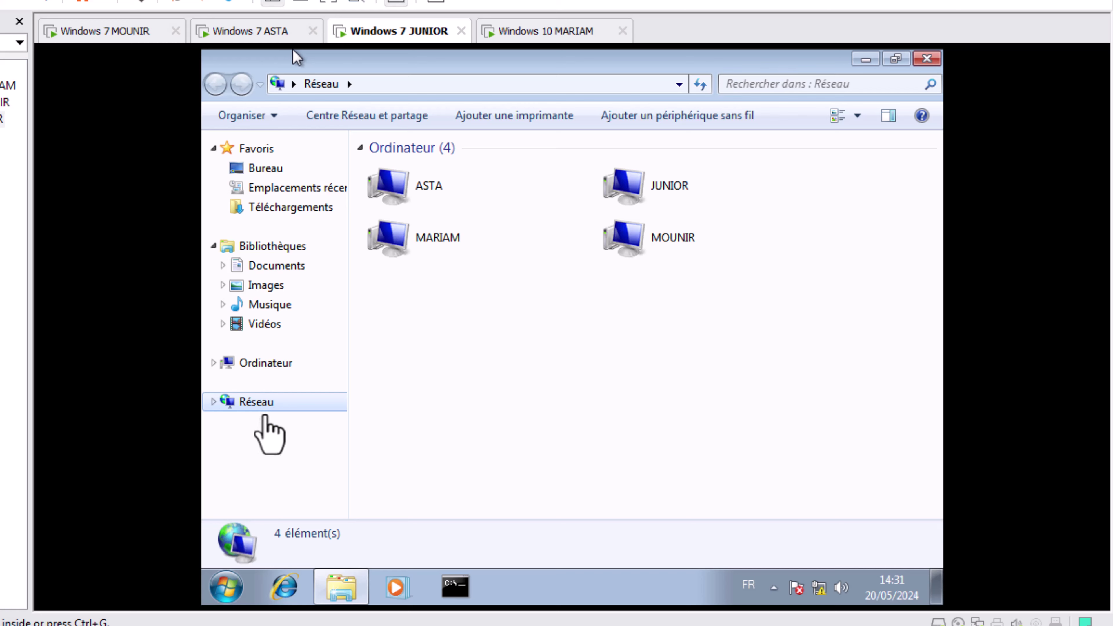
right_click(247, 407)
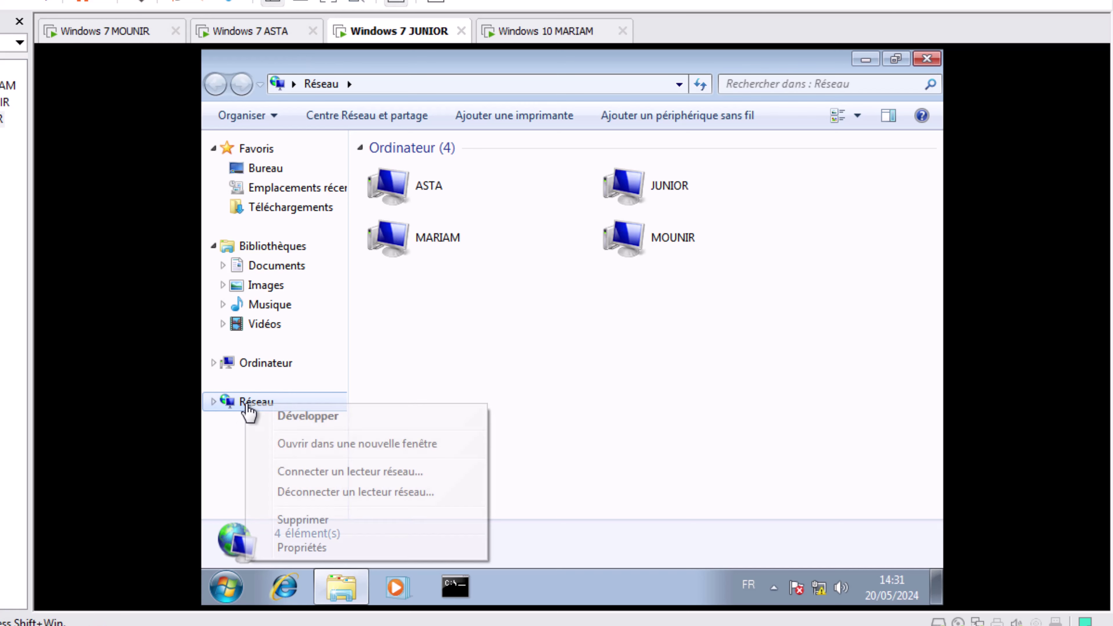
left_click(305, 550)
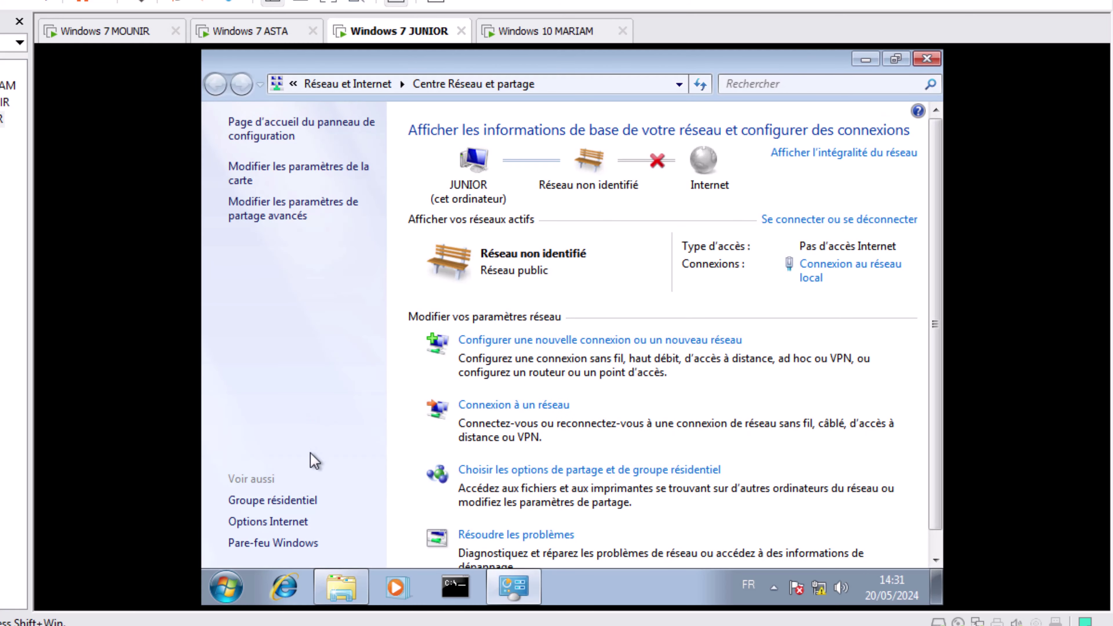
left_click(294, 543)
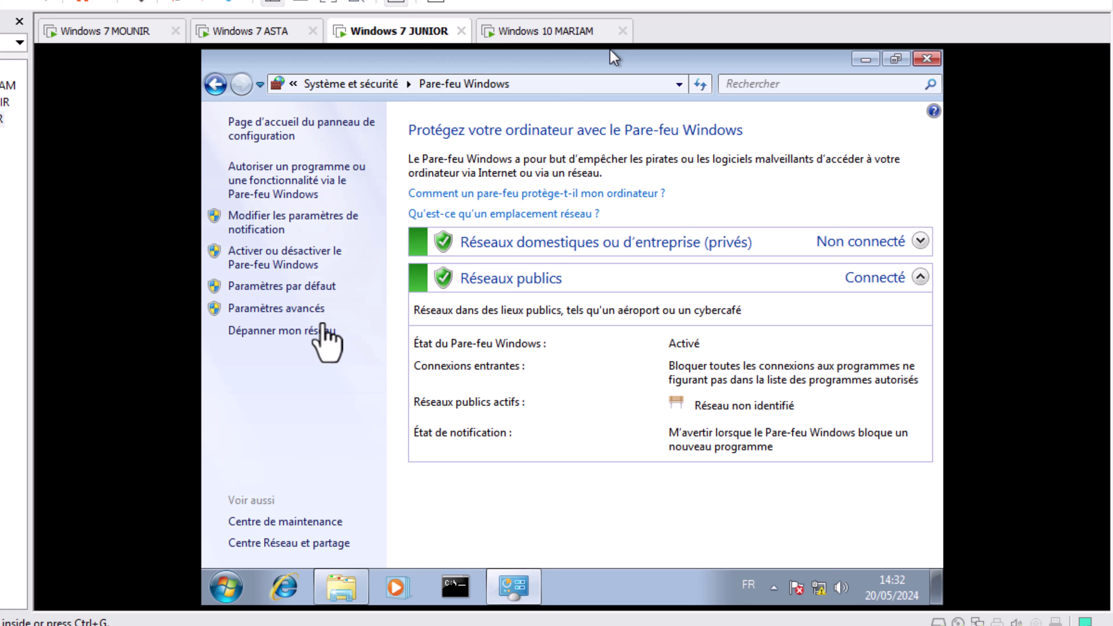
left_click(273, 308)
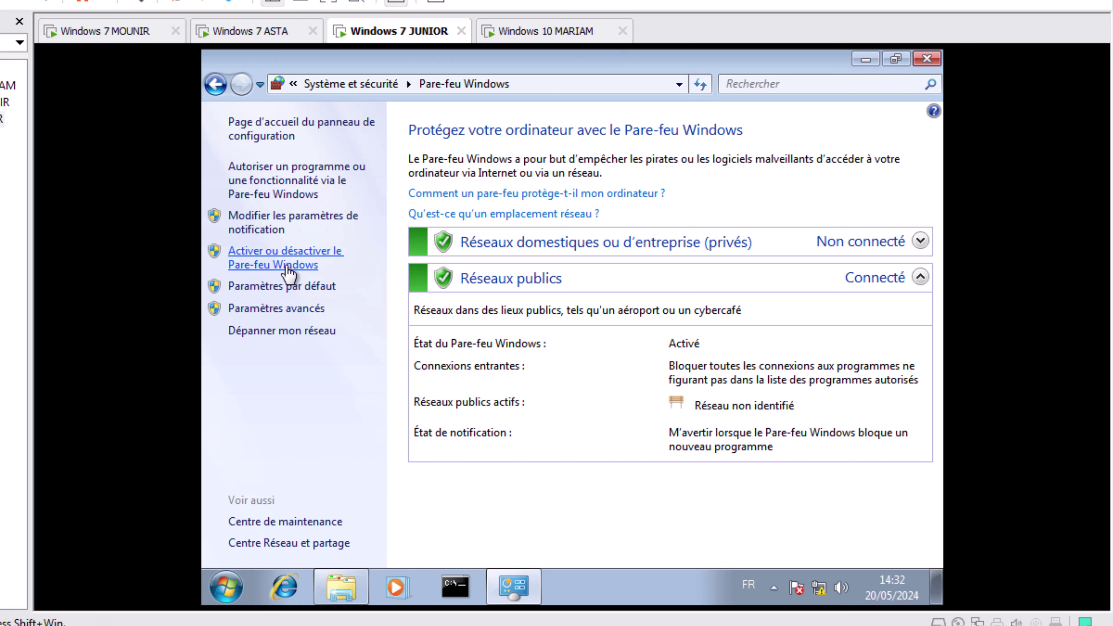
left_click(274, 311)
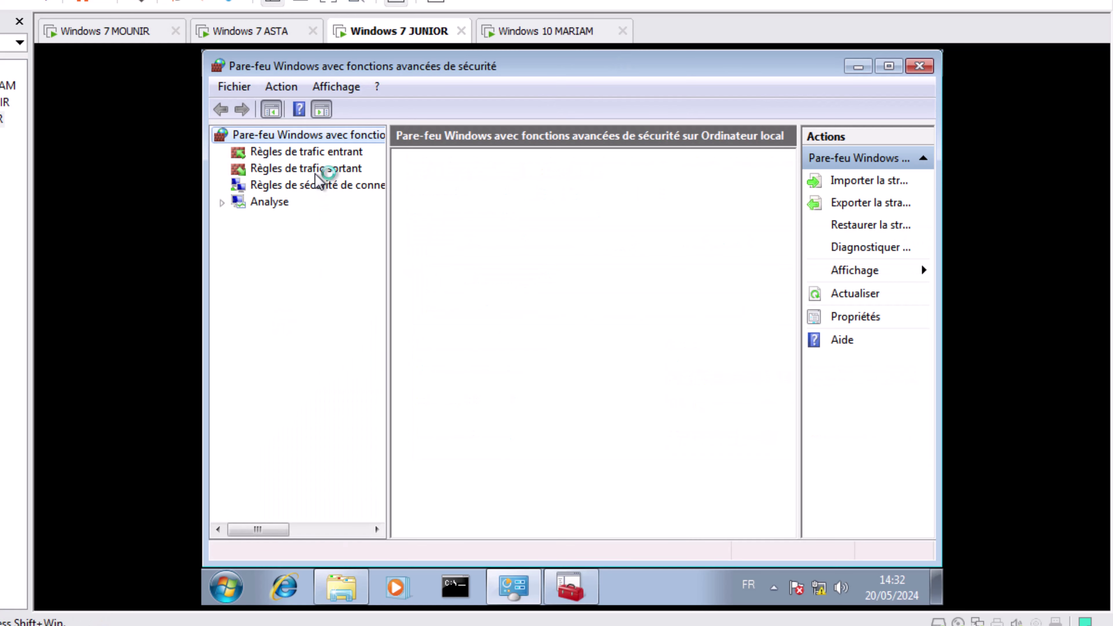
- Start a new inbound firewall rule of the custom type (Personnalisée) that applies to all programs
left_click(293, 154)
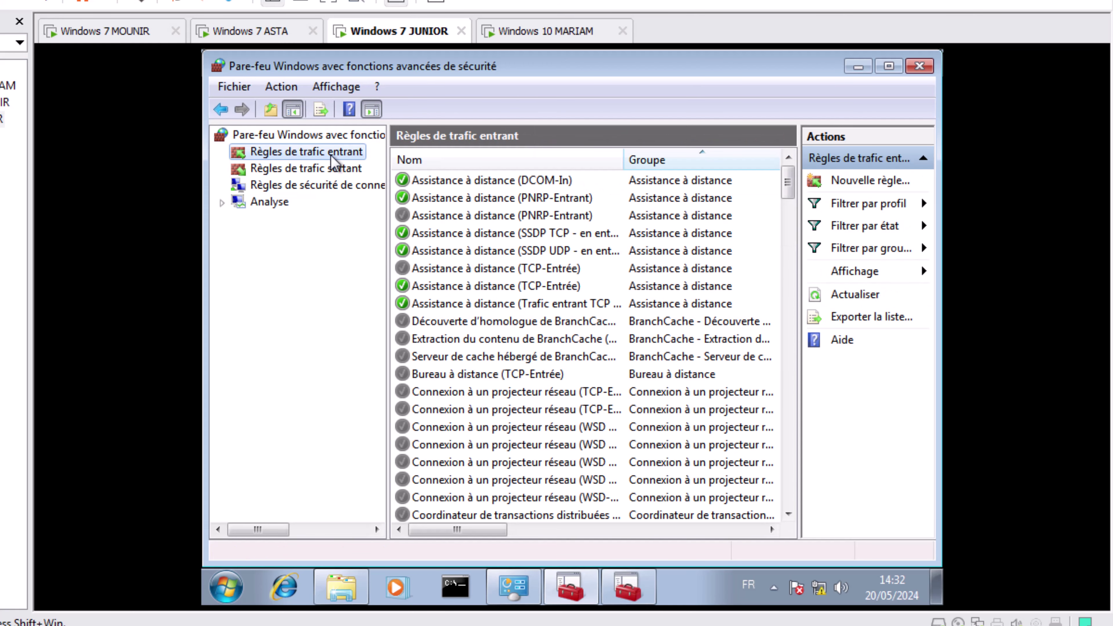
right_click(330, 155)
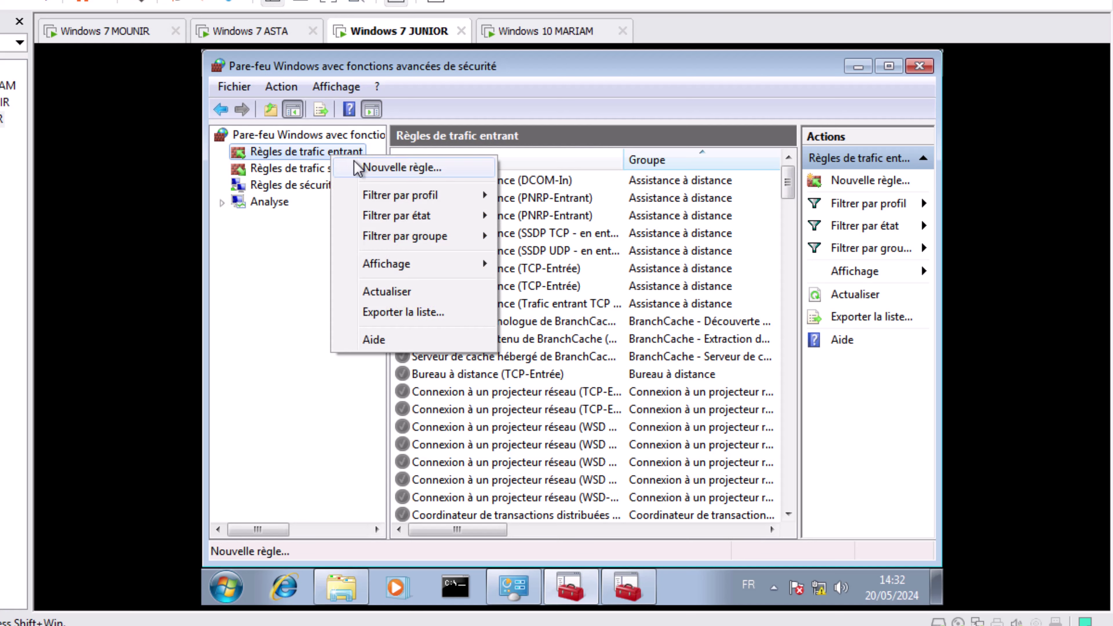
left_click(358, 168)
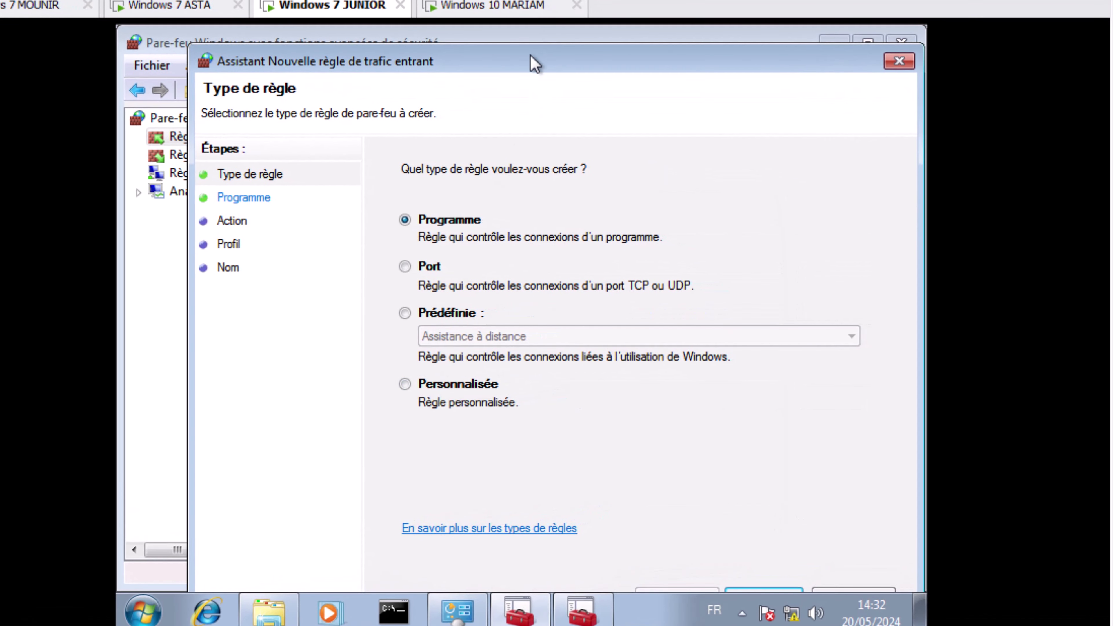
left_click_drag(536, 45, 526, 43)
left_click(420, 372)
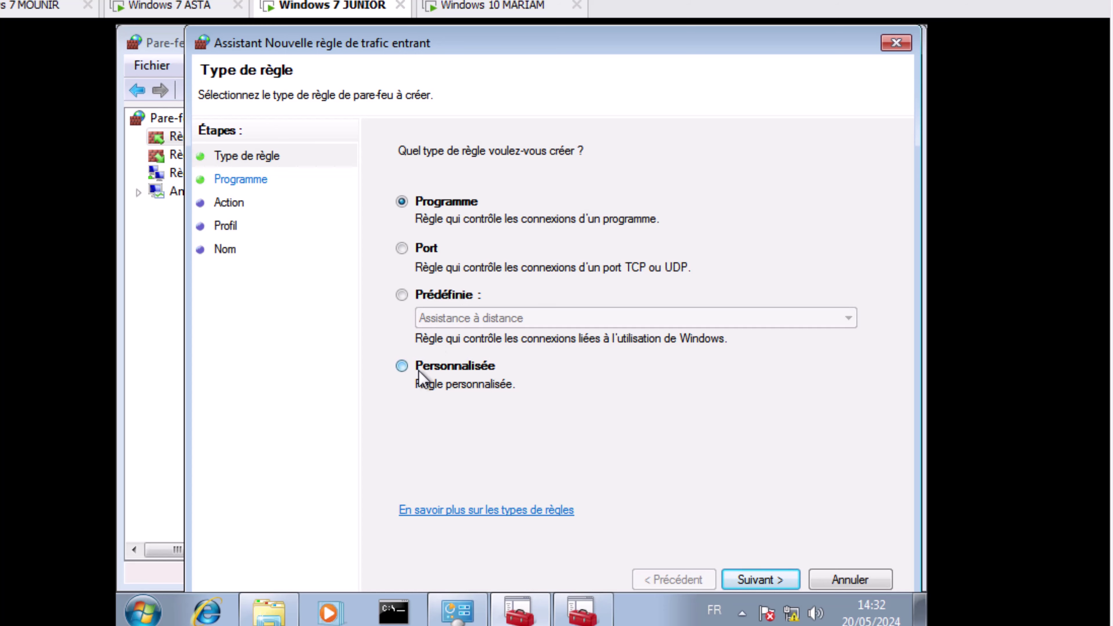
left_click(774, 584)
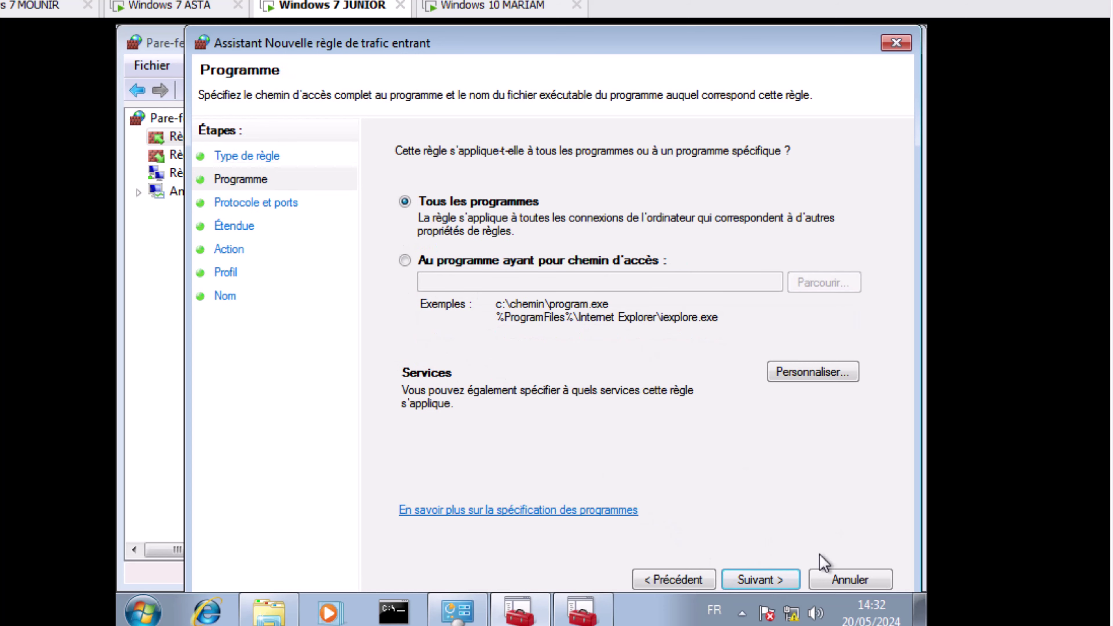
left_click(773, 578)
- Set the rule's protocol type to ICMPv4 and apply it to any local and remote IP address
left_click(569, 210)
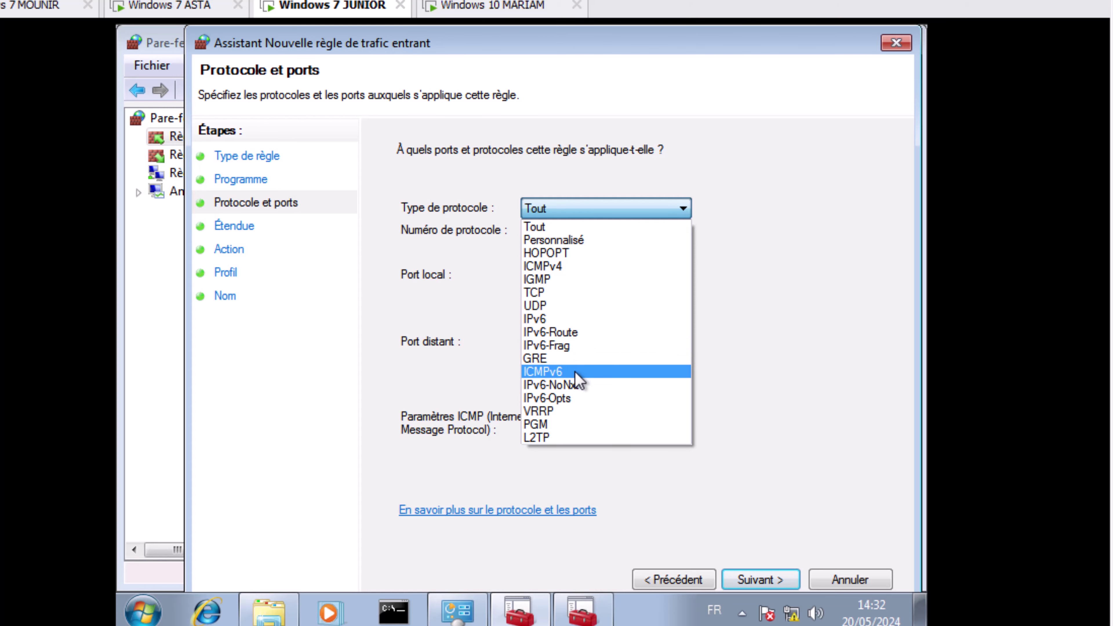
left_click(575, 274)
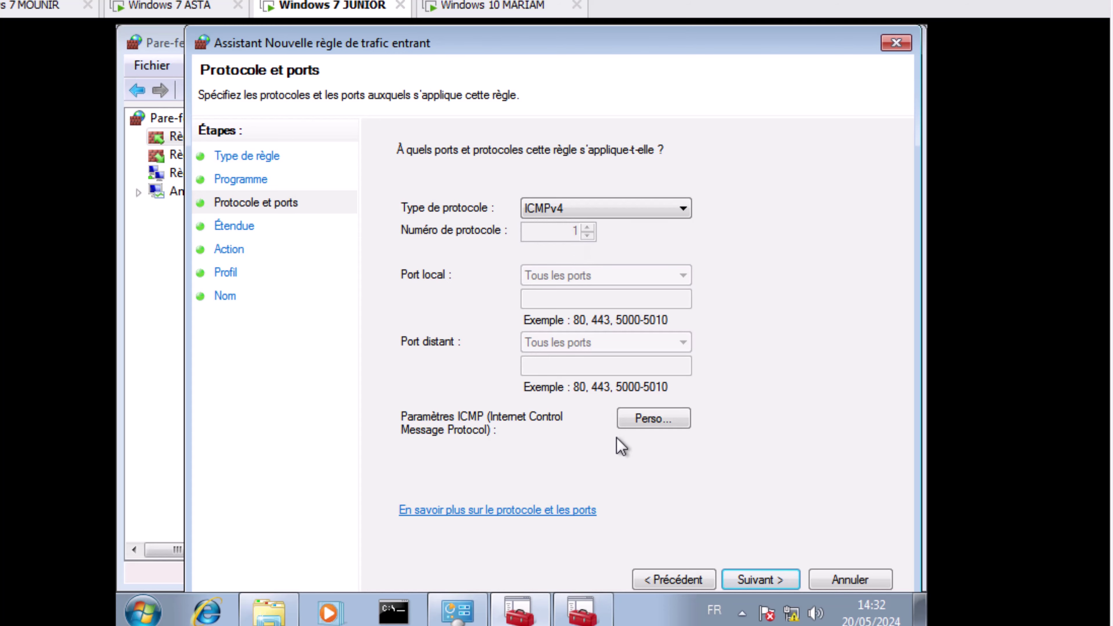
left_click(775, 583)
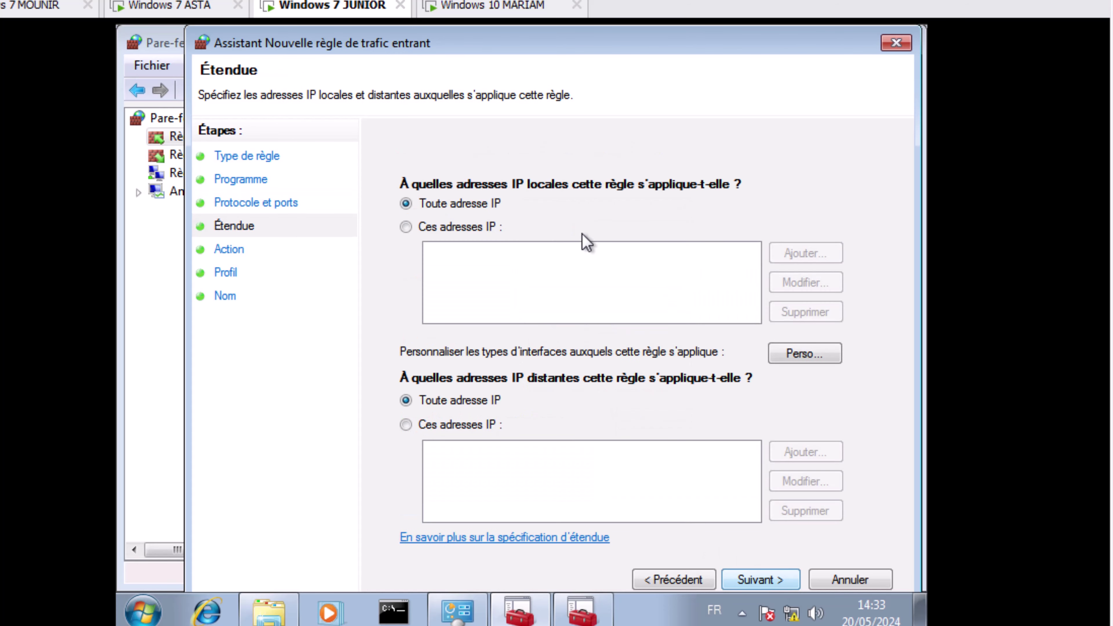
left_click(767, 582)
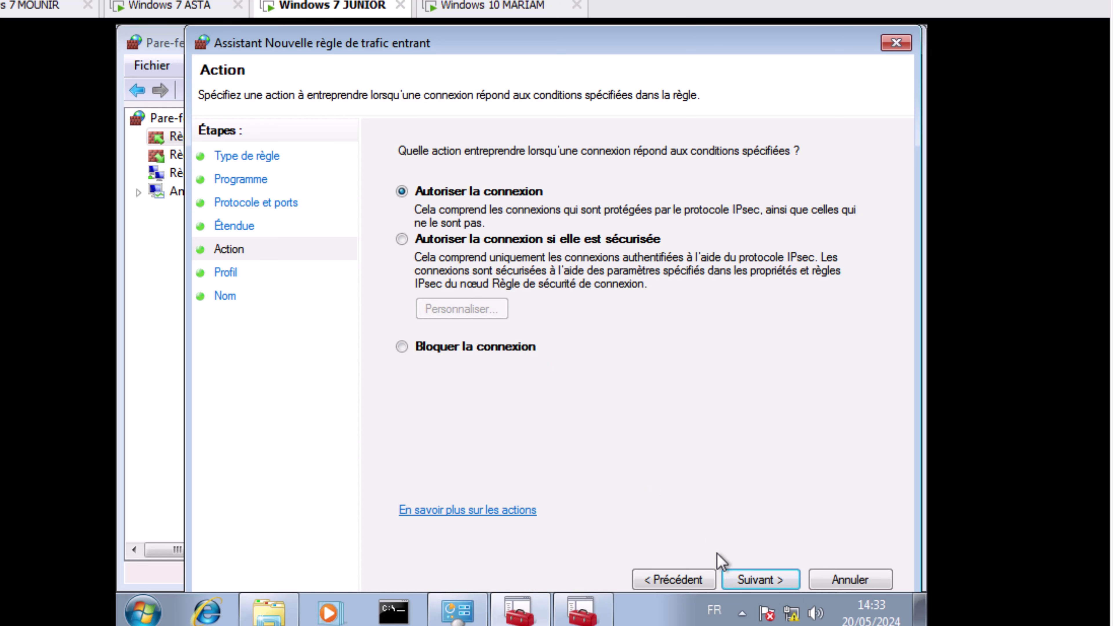
- Allow the connection for the domain, private and public profiles, and finish the inbound rule with the name ALLOW ICMP4
left_click(750, 581)
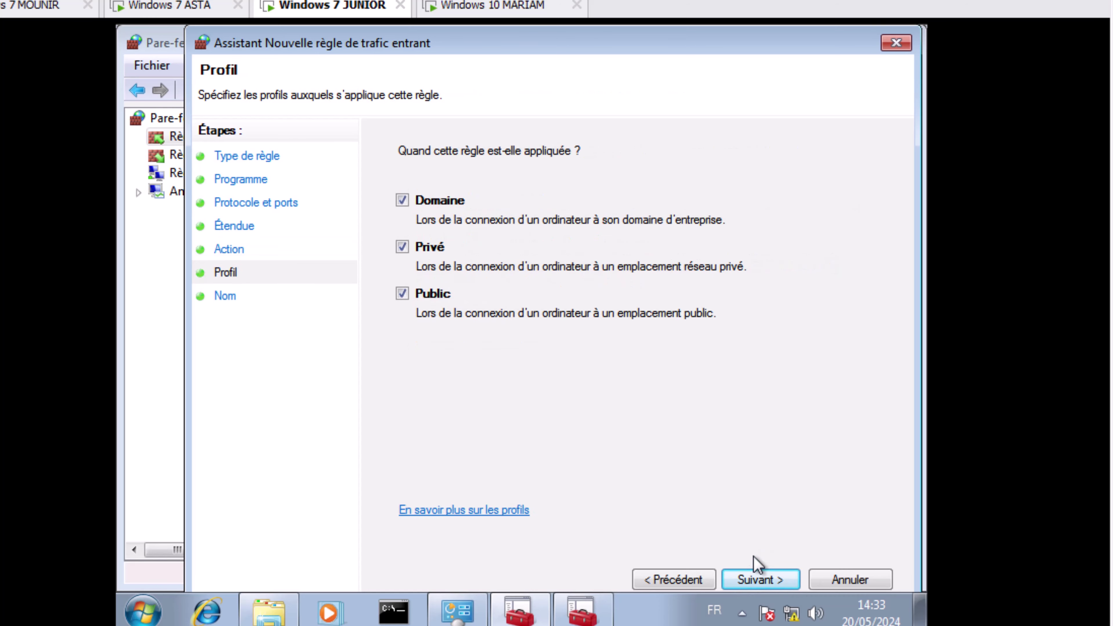
left_click(767, 581)
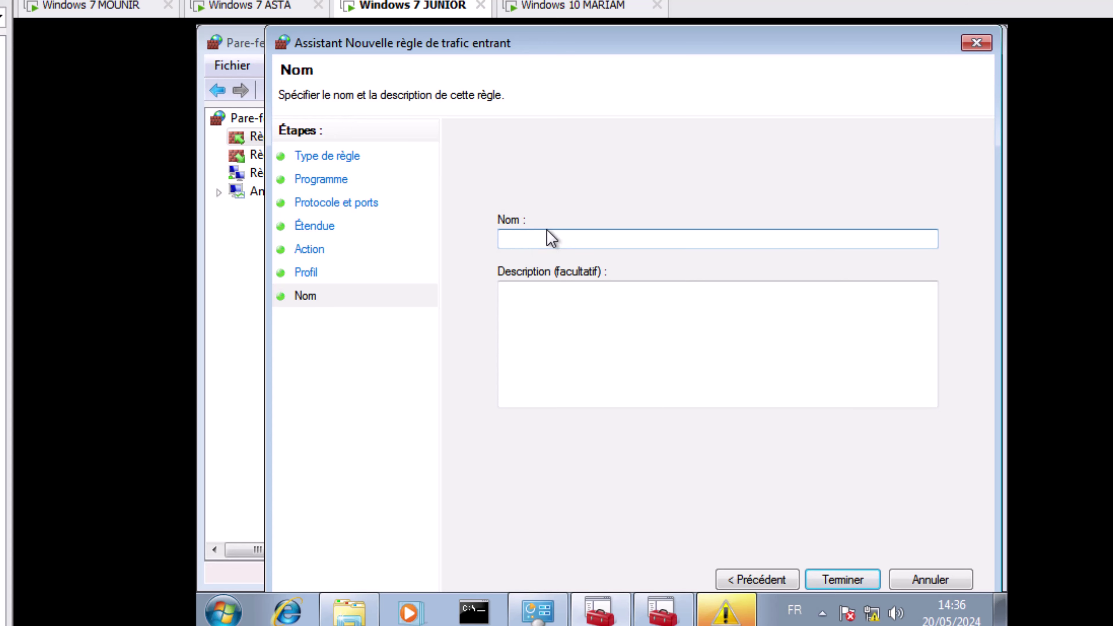
type("ALLOW ICMP")
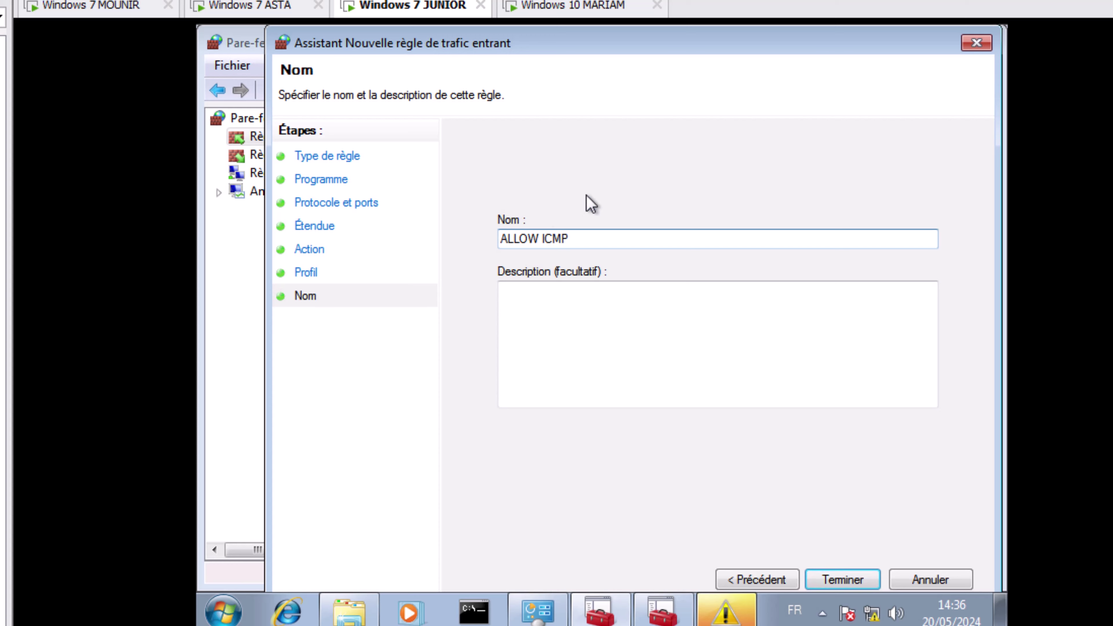
type("4")
left_click(858, 579)
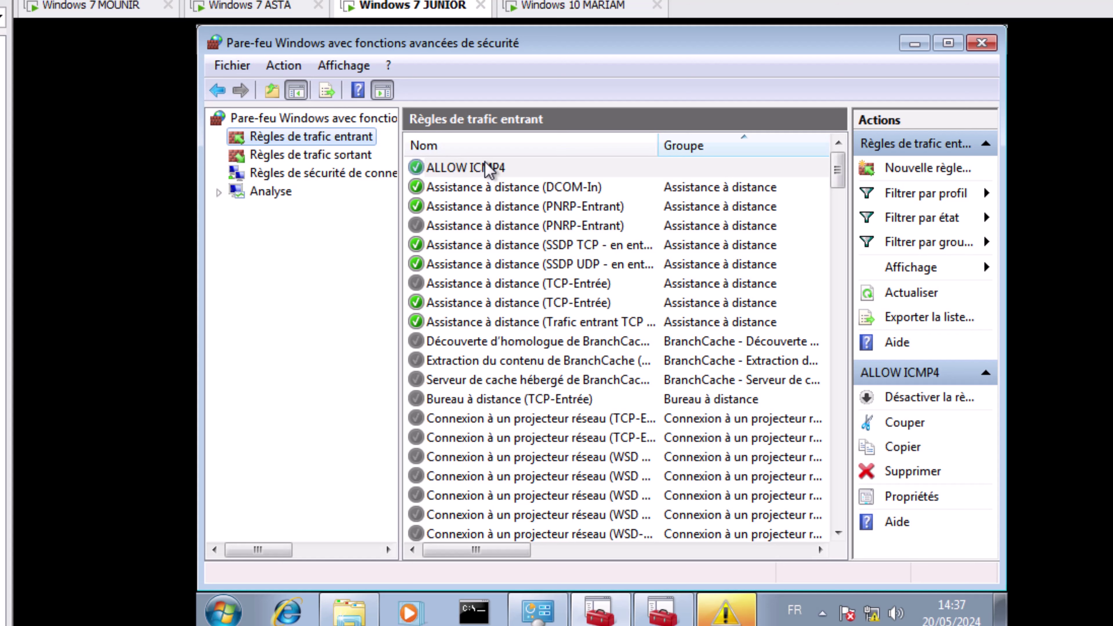
- Close both advanced firewall windows and dismiss the Windows validation notice on the third Windows 7 virtual machine
left_click(981, 42)
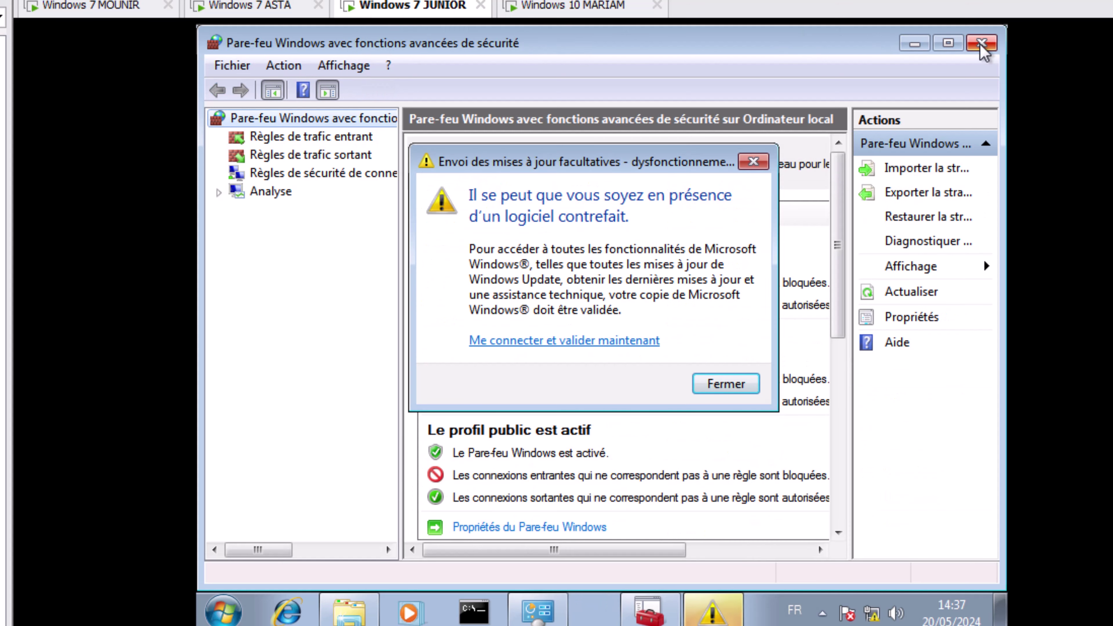
left_click(753, 162)
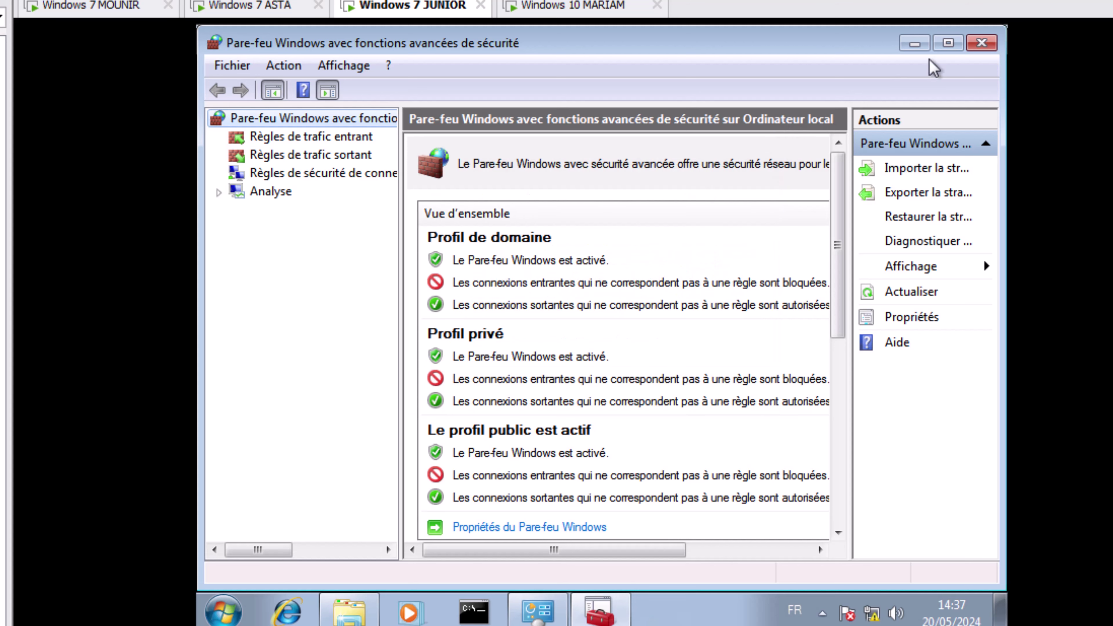
left_click(982, 43)
- On the Windows 10 virtual machine, open the advanced settings of Windows Defender Firewall through the network properties
left_click(578, 5)
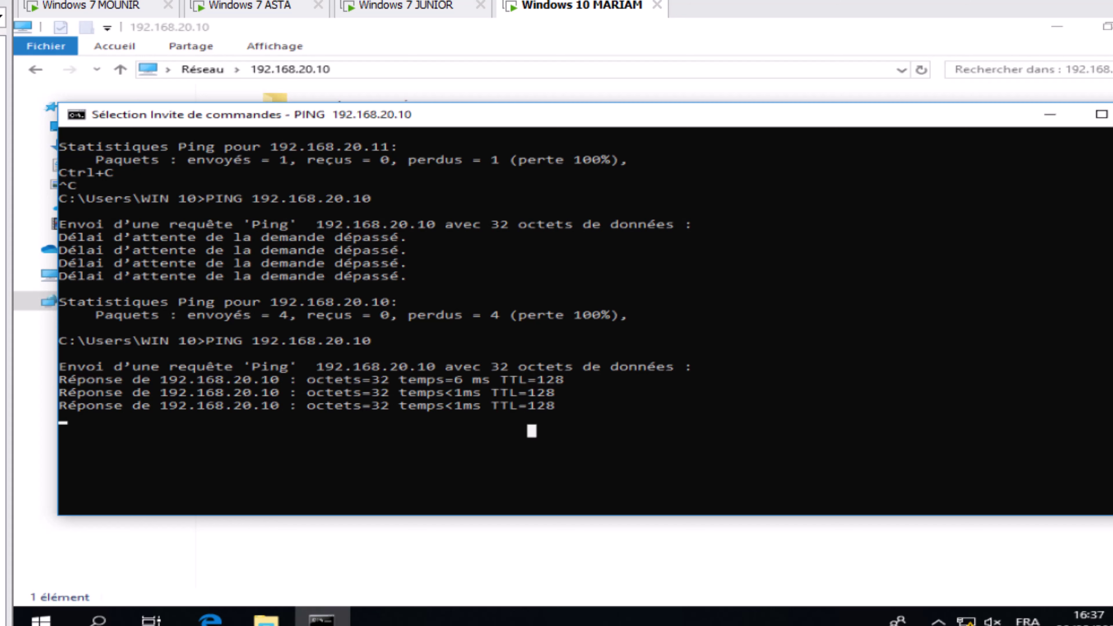
key("alt+Tab")
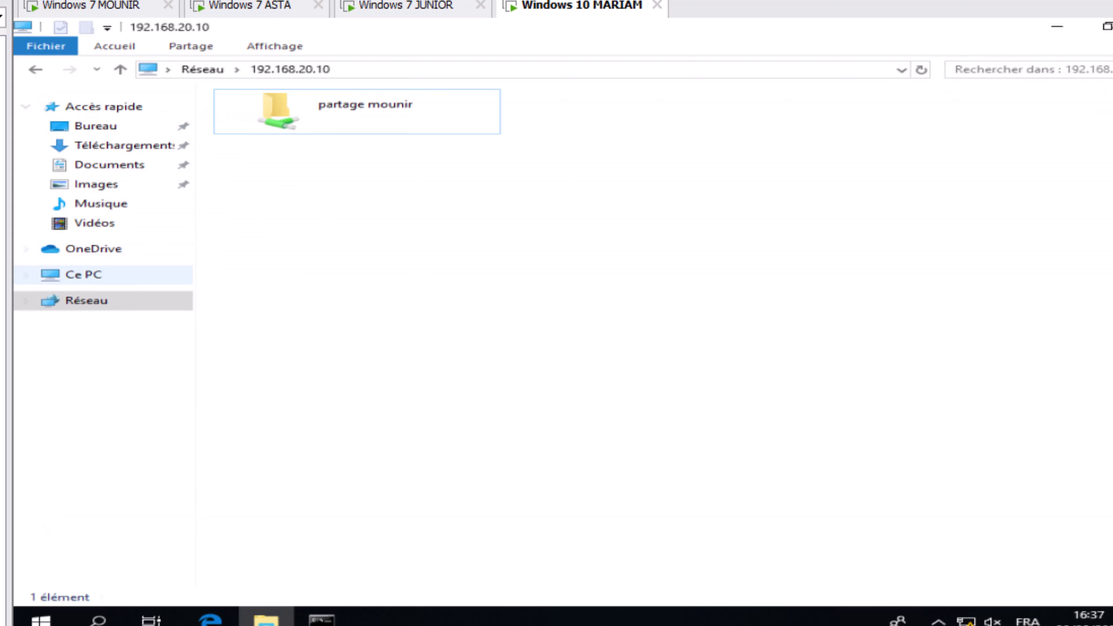
left_click(83, 274)
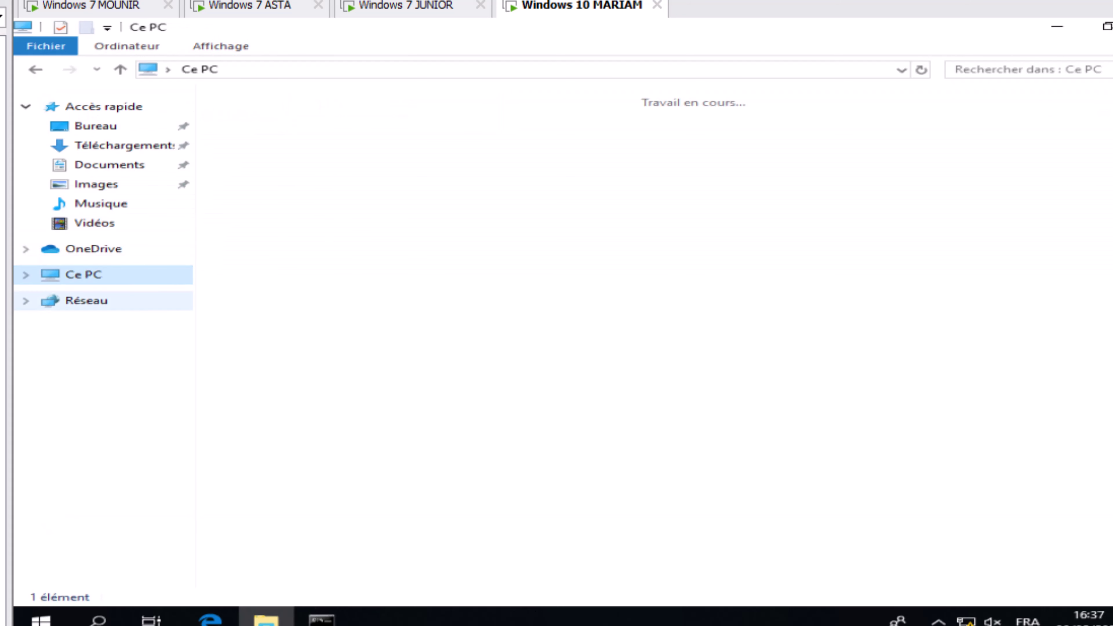
right_click(74, 303)
left_click(143, 457)
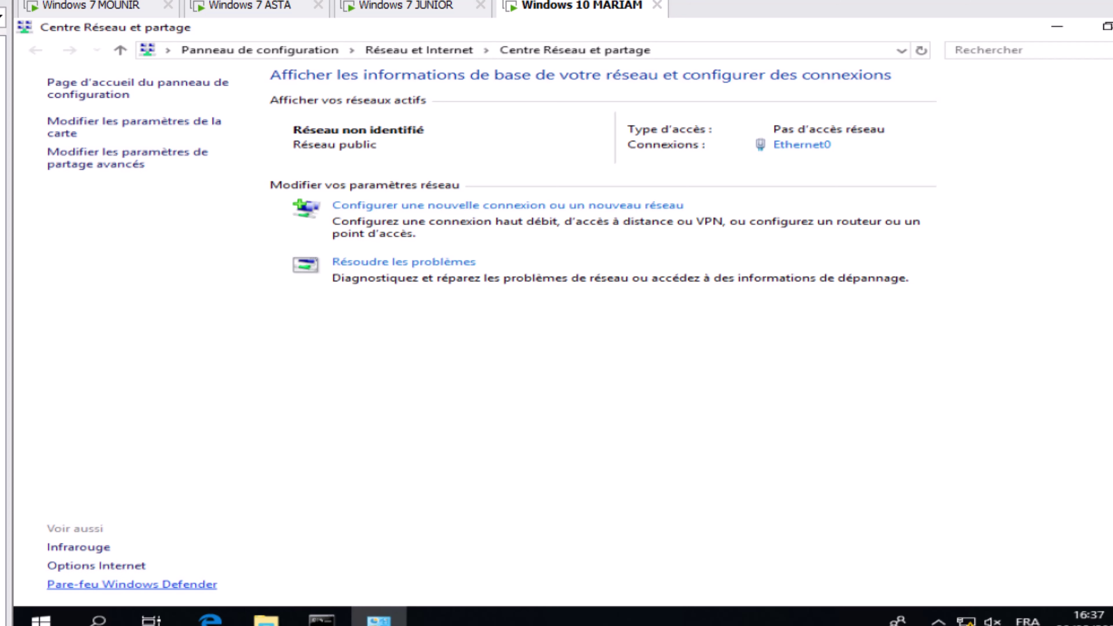
left_click(132, 584)
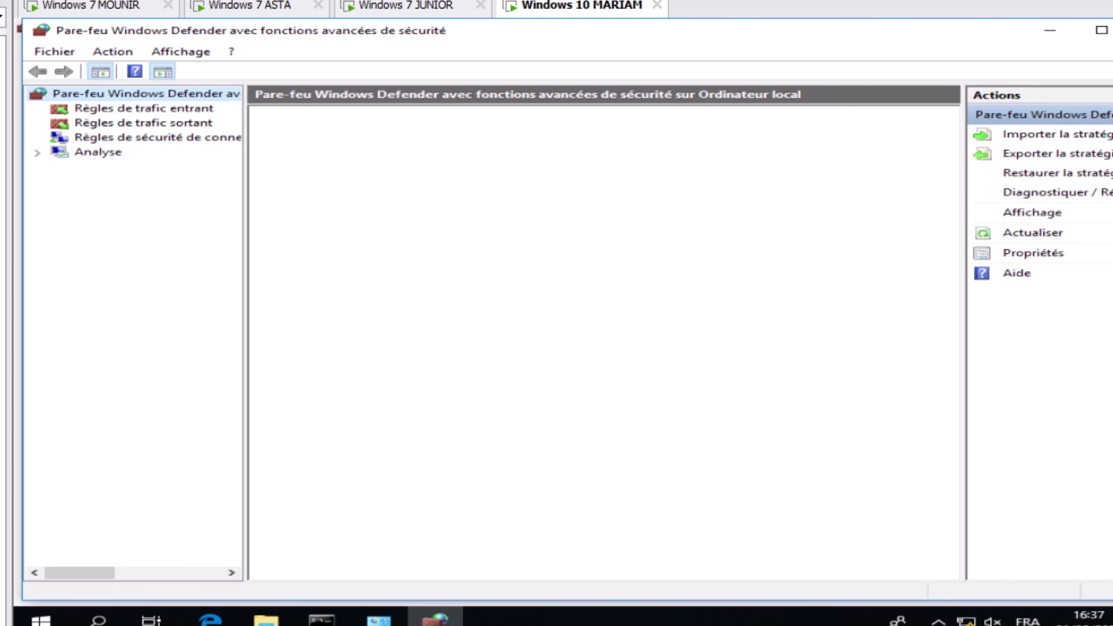
- Start a new custom (Personnalisée) inbound rule for all programs in Windows Defender Firewall on the Windows 10 virtual machine
left_click(144, 108)
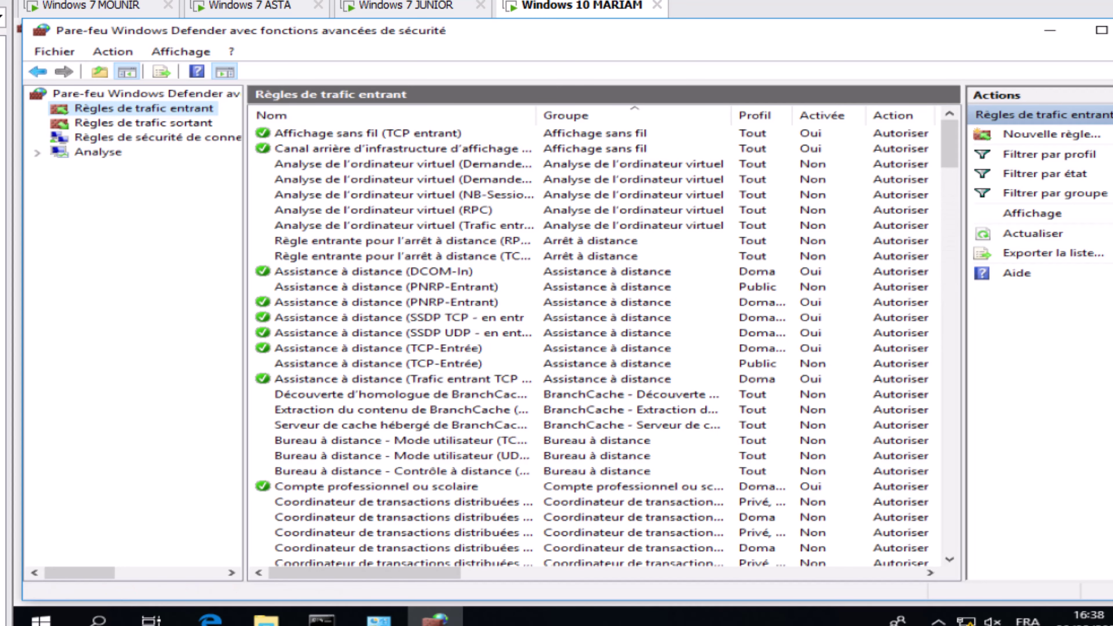
right_click(145, 110)
left_click(231, 118)
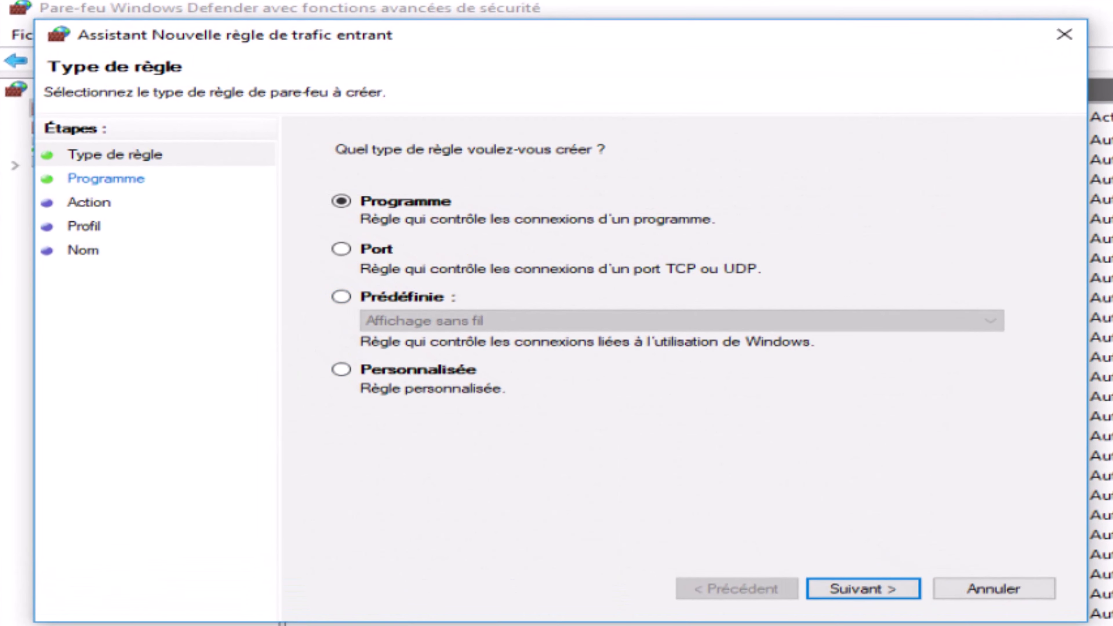
left_click(341, 369)
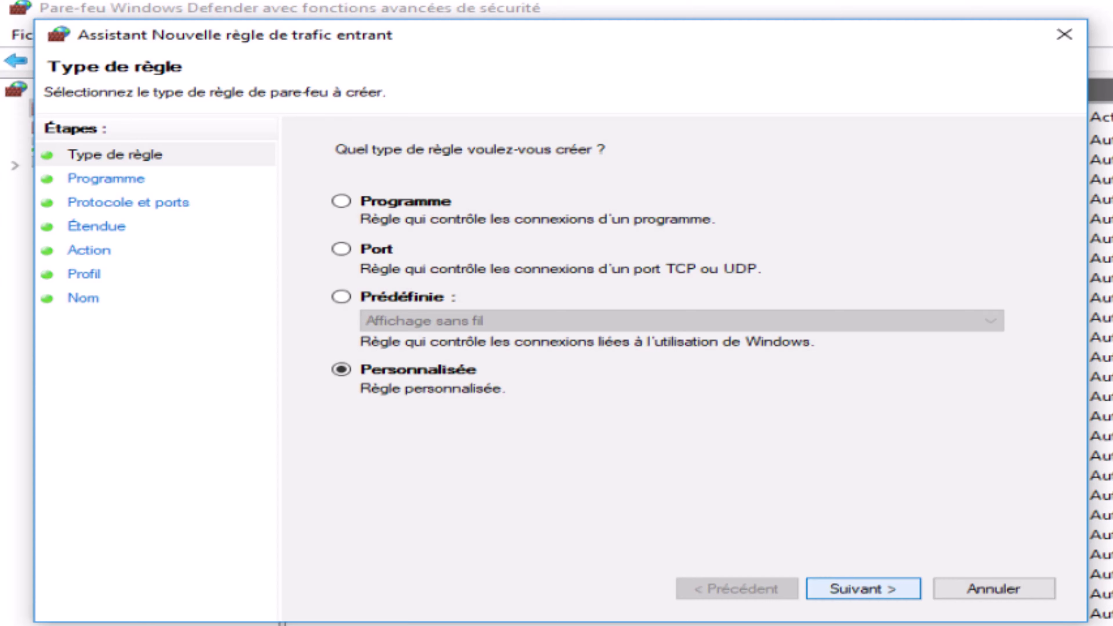
left_click(863, 588)
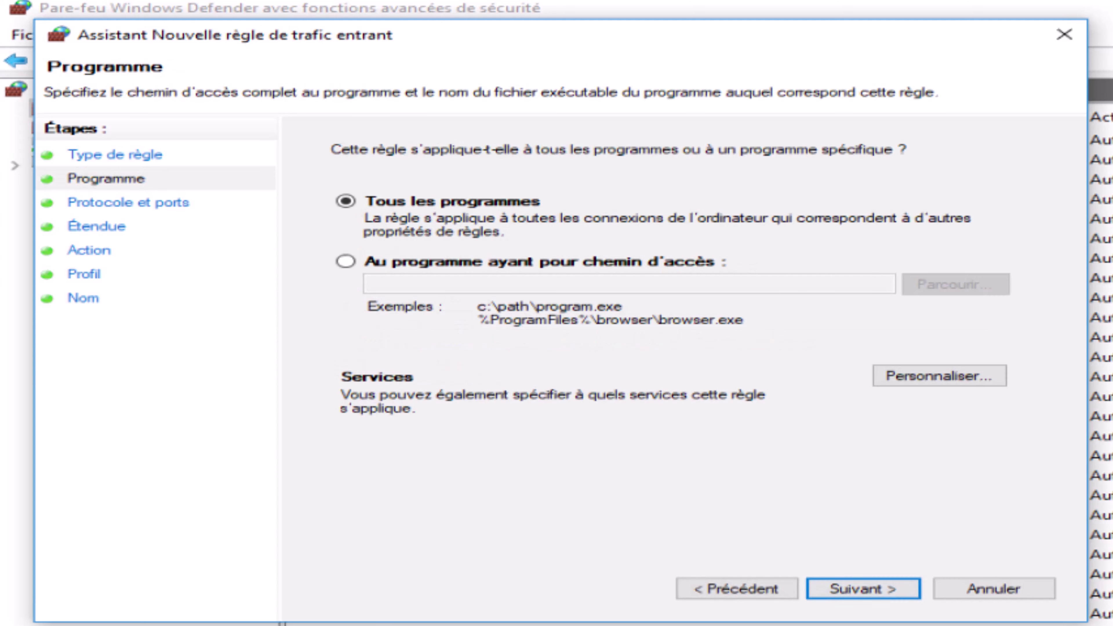
left_click(863, 588)
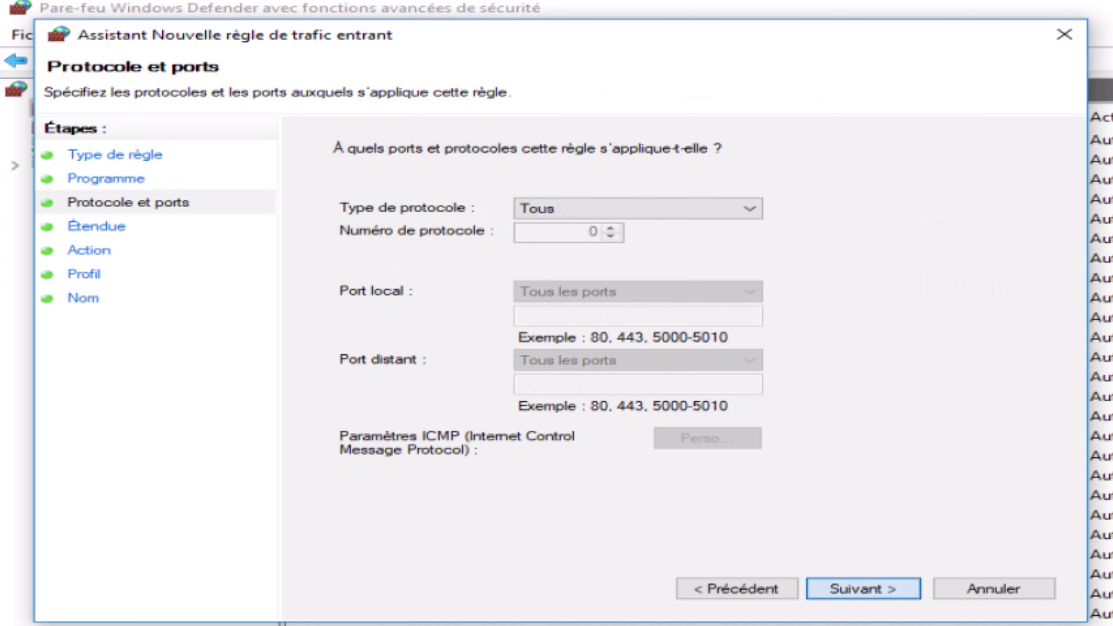
- Set the Windows 10 rule's protocol type to ICMPv4 and keep its scope at any local and remote IP address
left_click(638, 208)
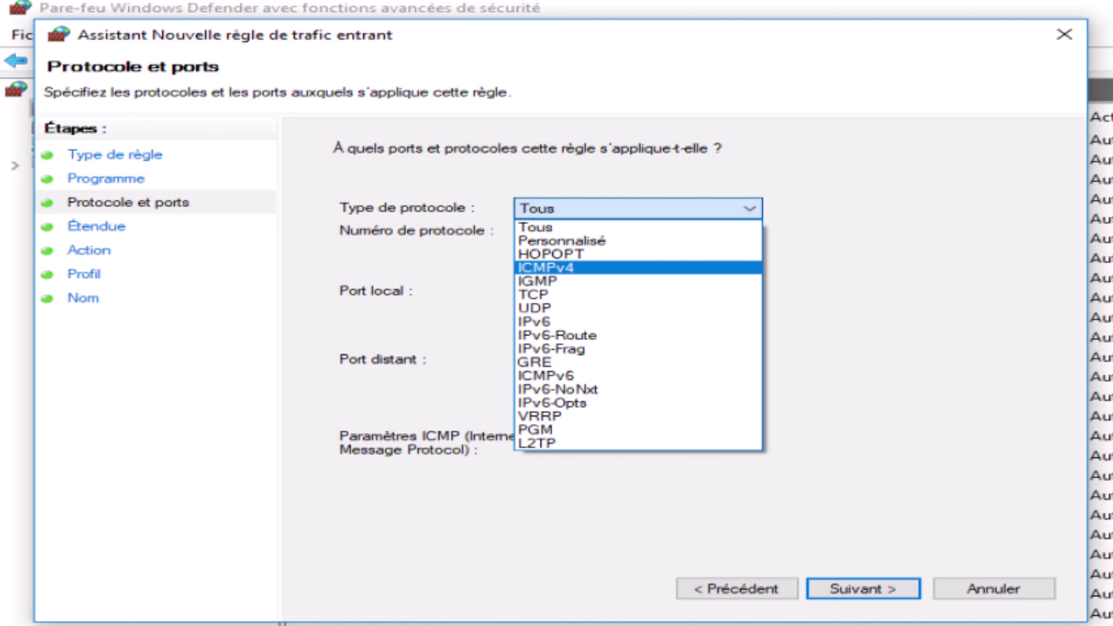
left_click(545, 267)
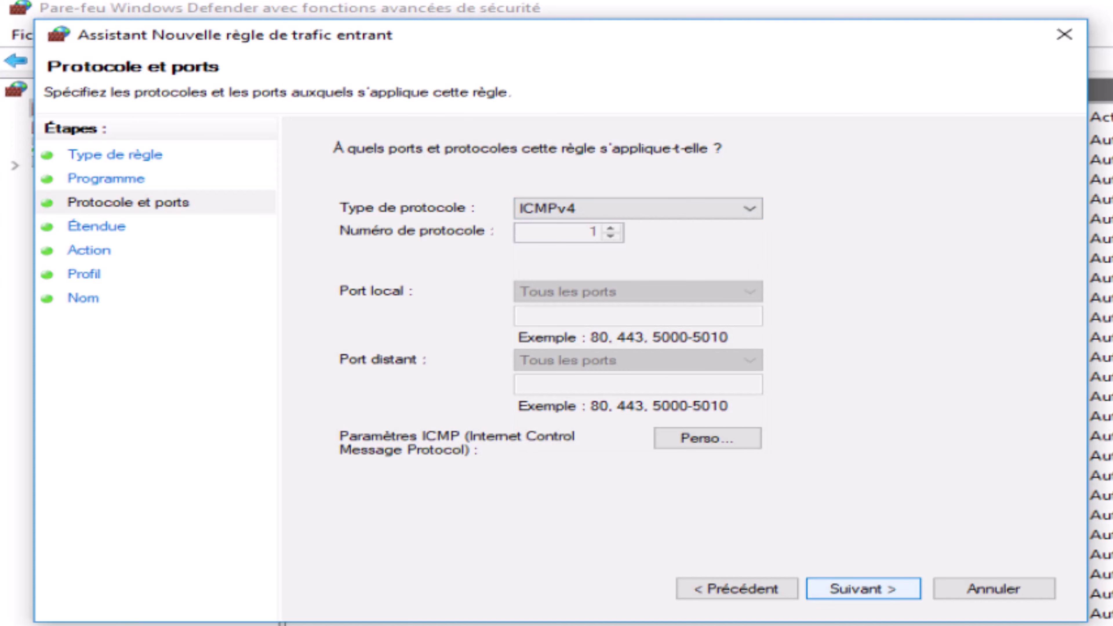
key("Return")
key("Return")
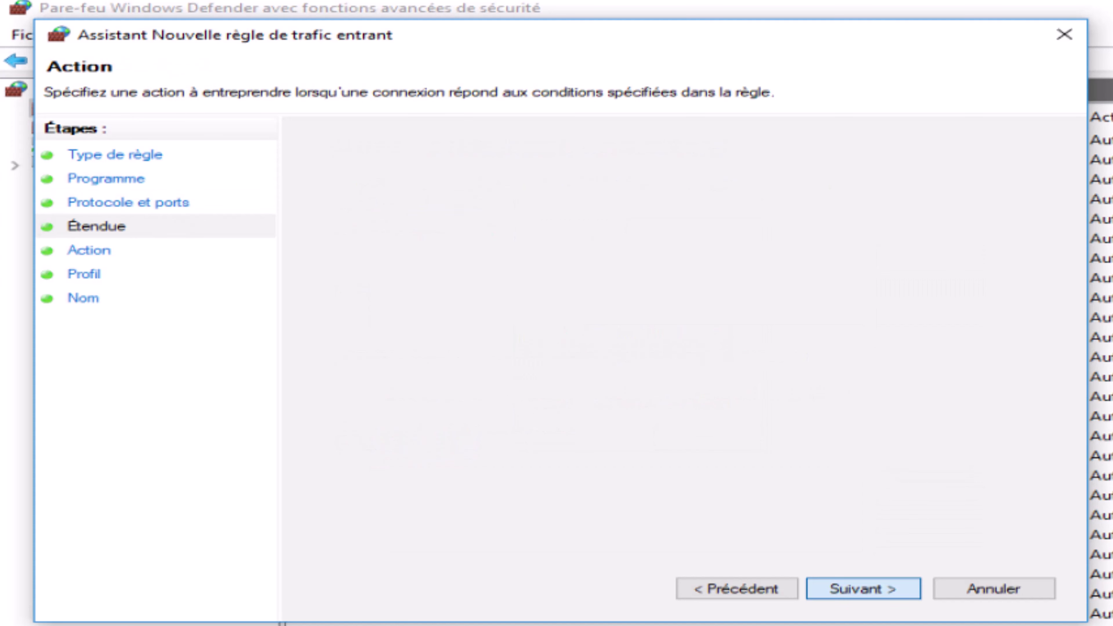
key("alt+p")
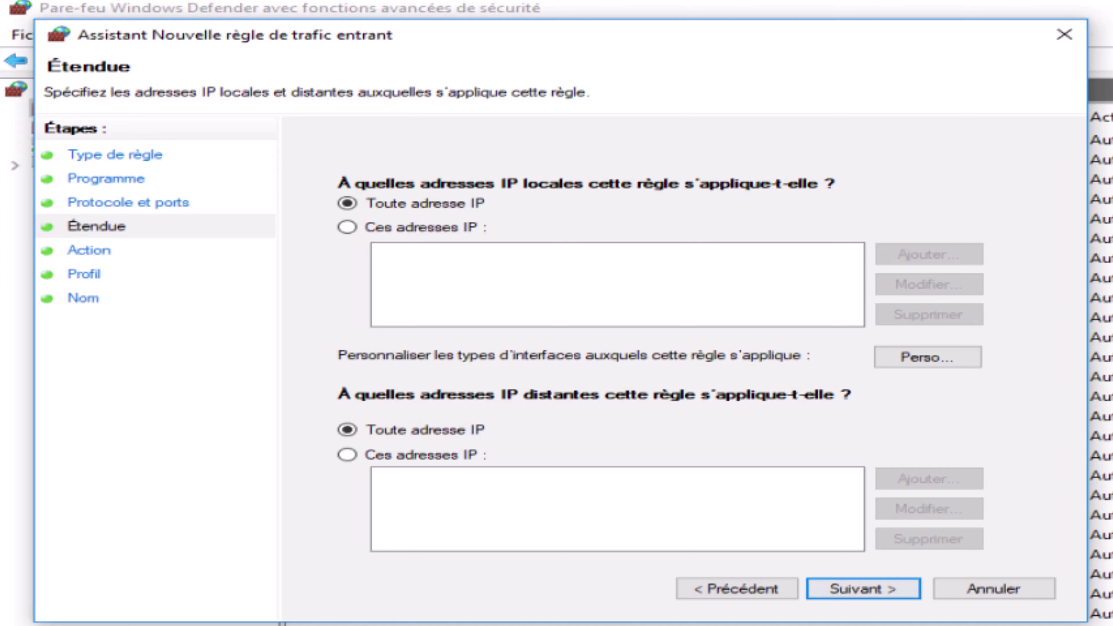
key("Return")
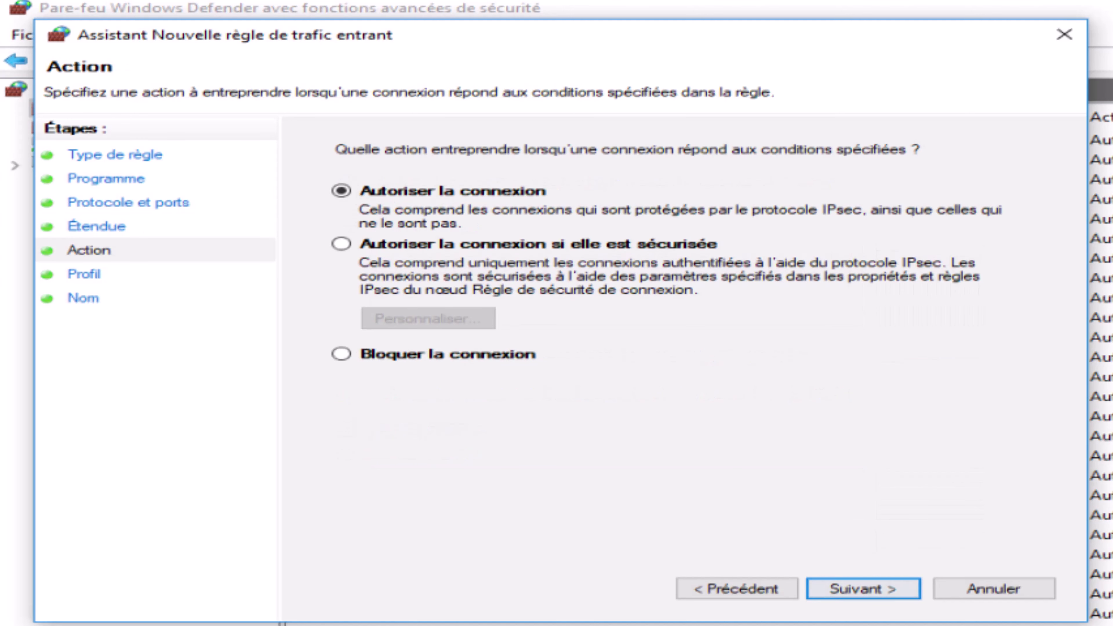
- Allow the connection on all three profiles and finish the Windows 10 inbound rule with the name ALLOW ICMP4
key("Return")
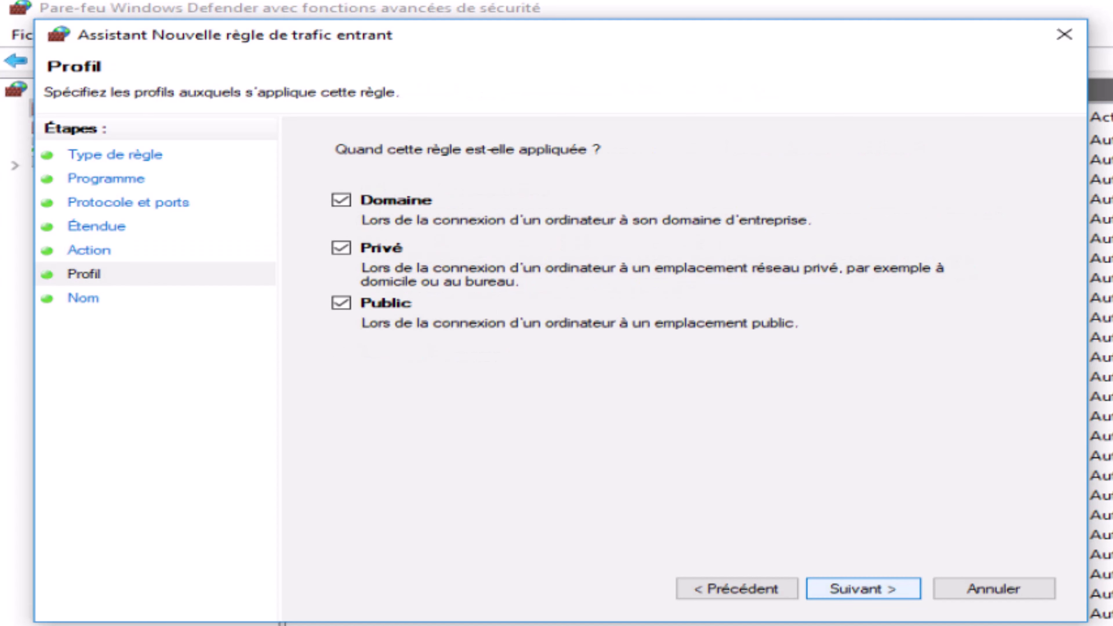
key("Return")
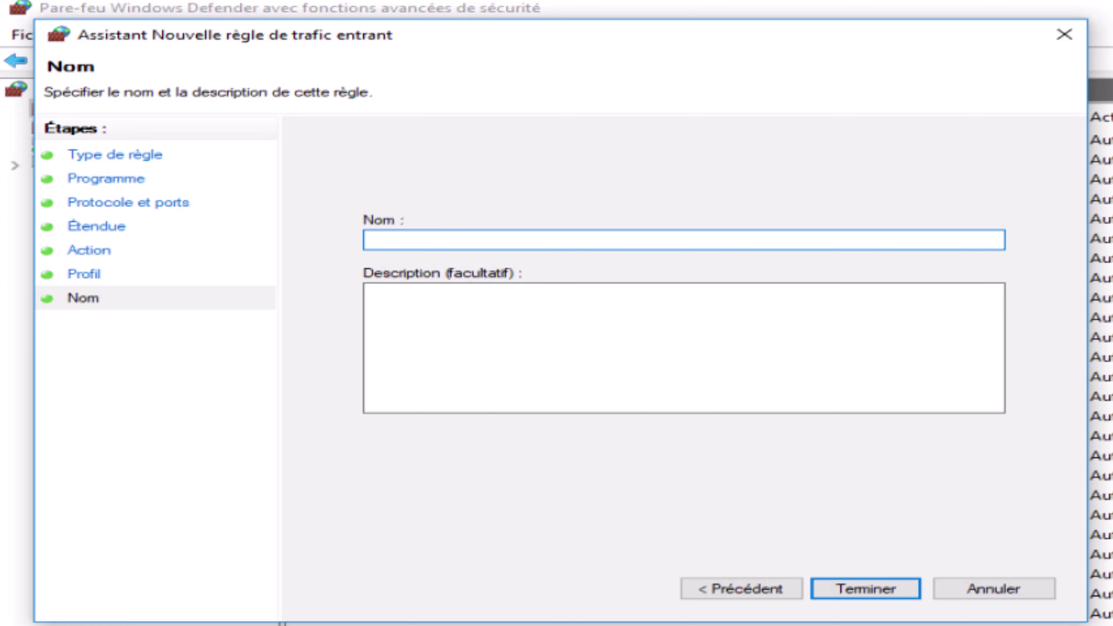
type("ALLOW ICMP4")
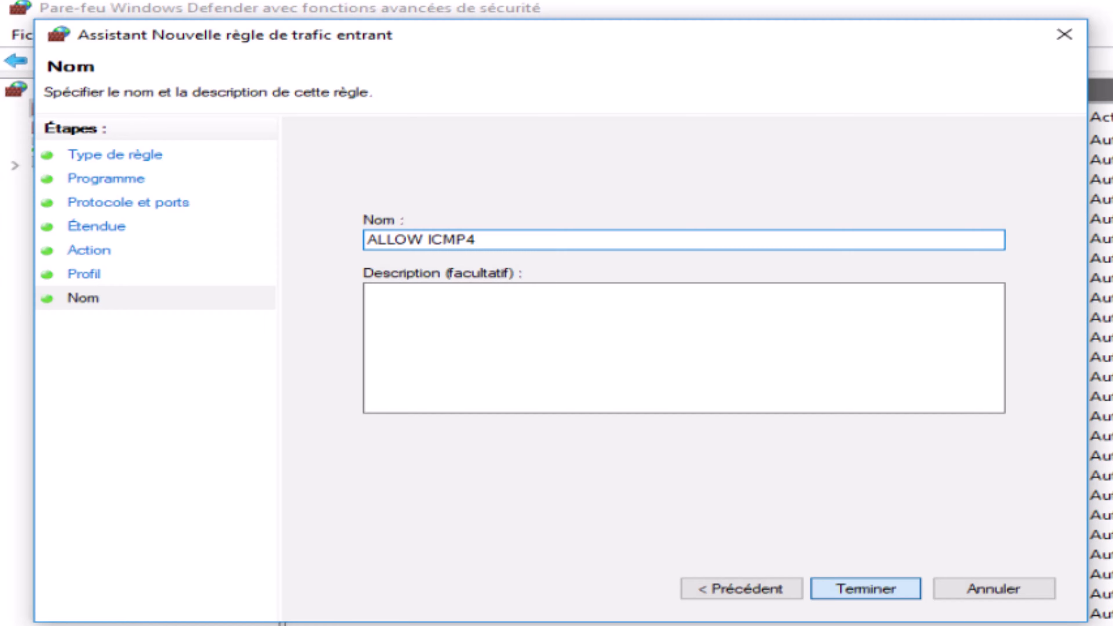
key("Return")
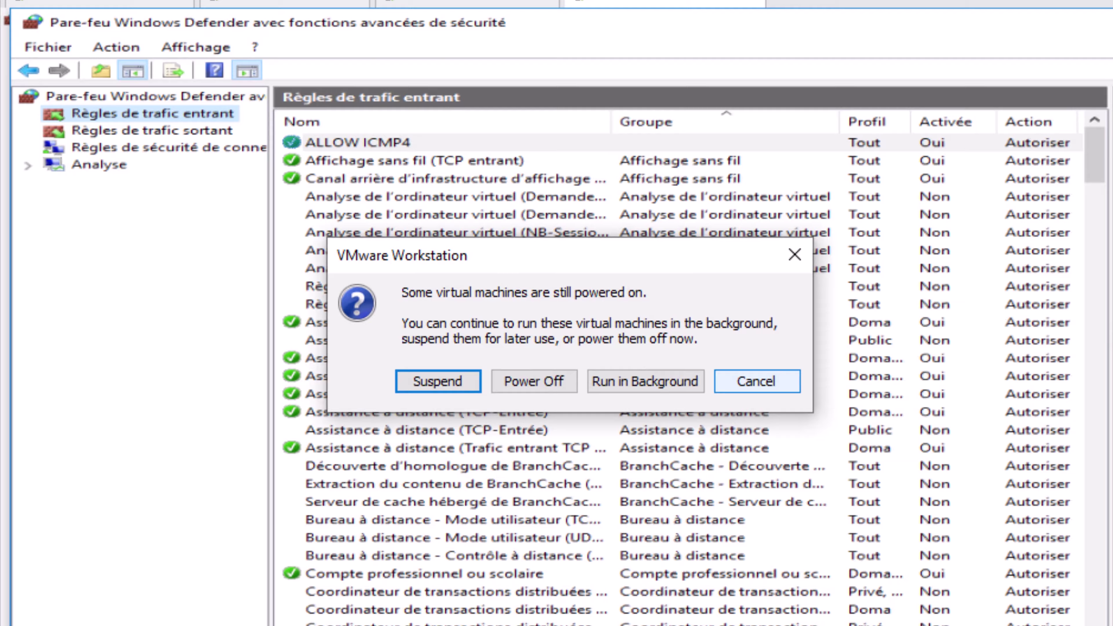
- Cancel the VMware Workstation exit prompt and close the firewall windows on the Windows 10 virtual machine
key("Escape")
key("alt+F4")
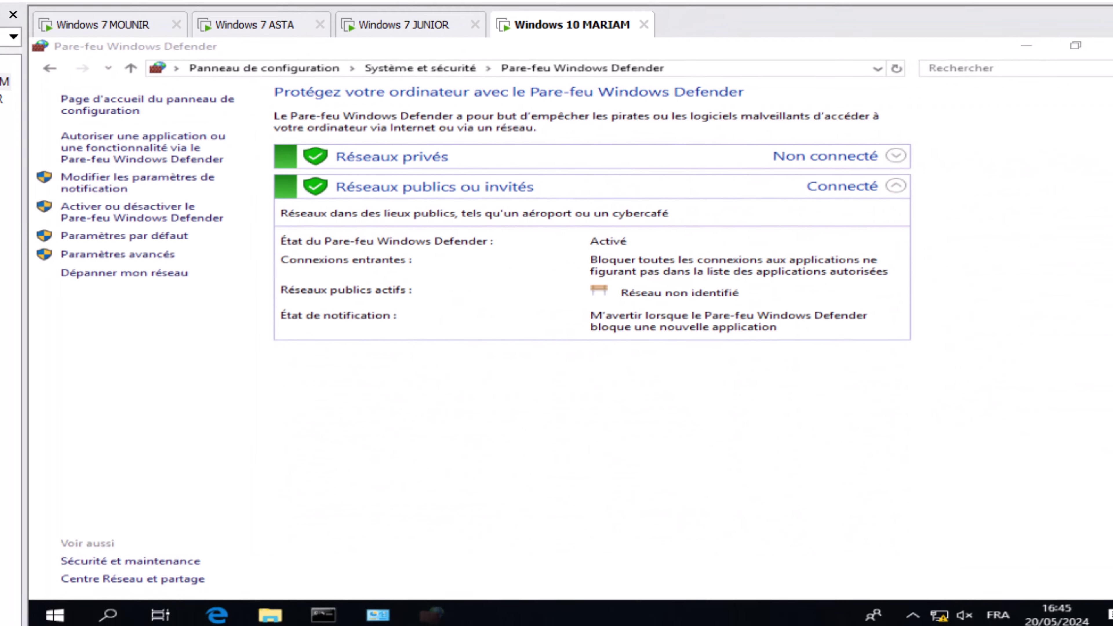
key("alt+F4")
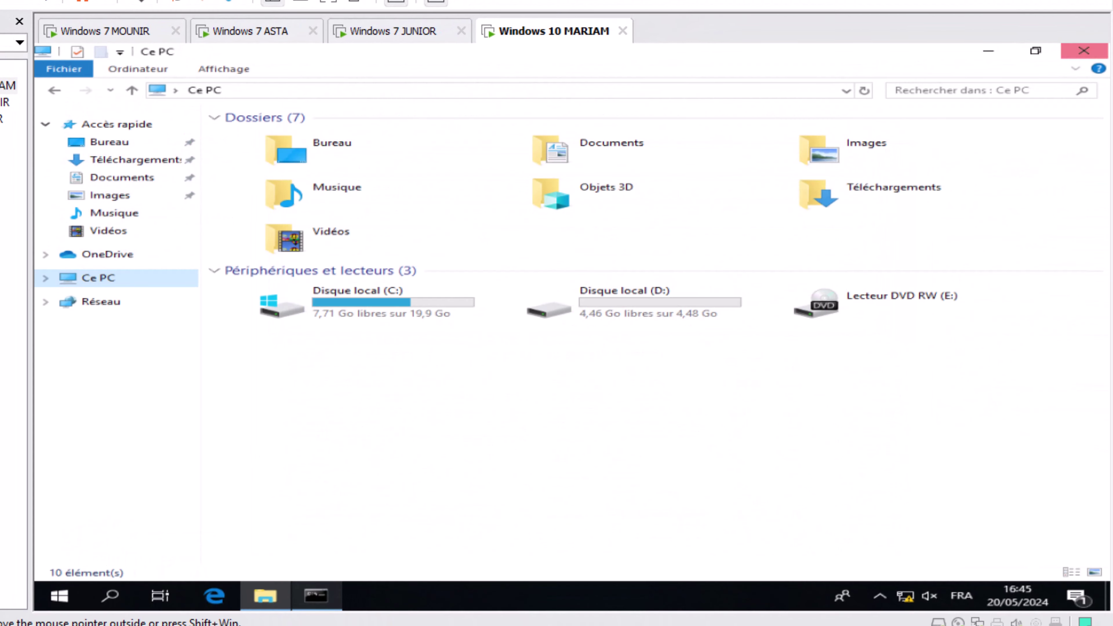
- From the Windows 10 virtual machine's command prompt, ping 192.168.20.12
key("alt+Tab")
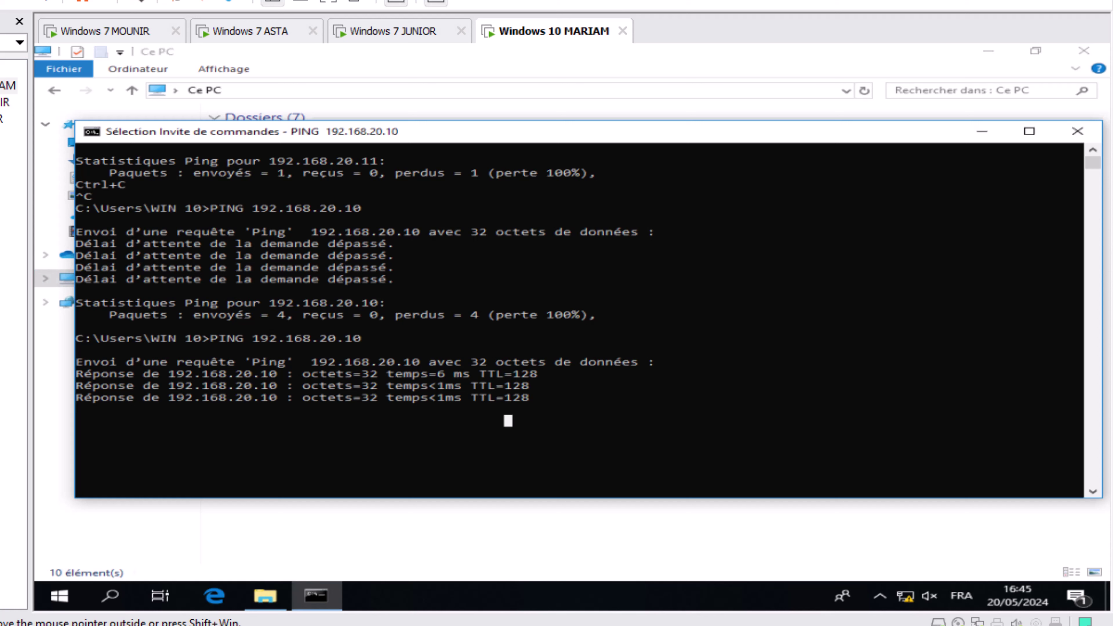
key("Escape")
key("Up")
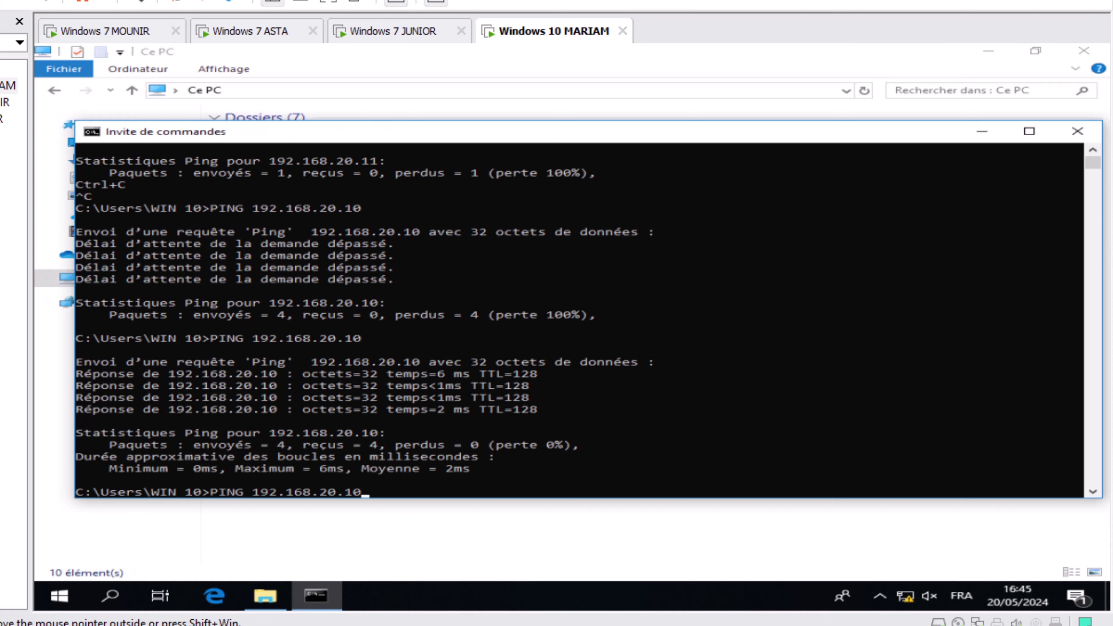
key("BackSpace")
type("2")
key("Return")
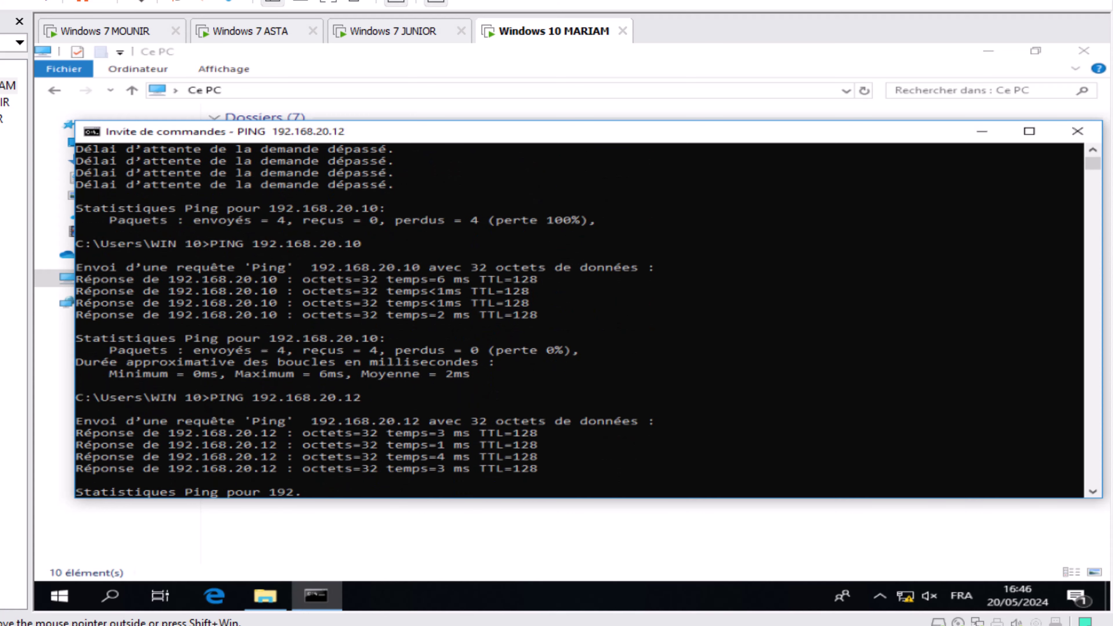
- Switch to the first Windows 7 virtual machine and repeat the ping to 192.168.20.13
key("super+Down")
key("ctrl+Tab")
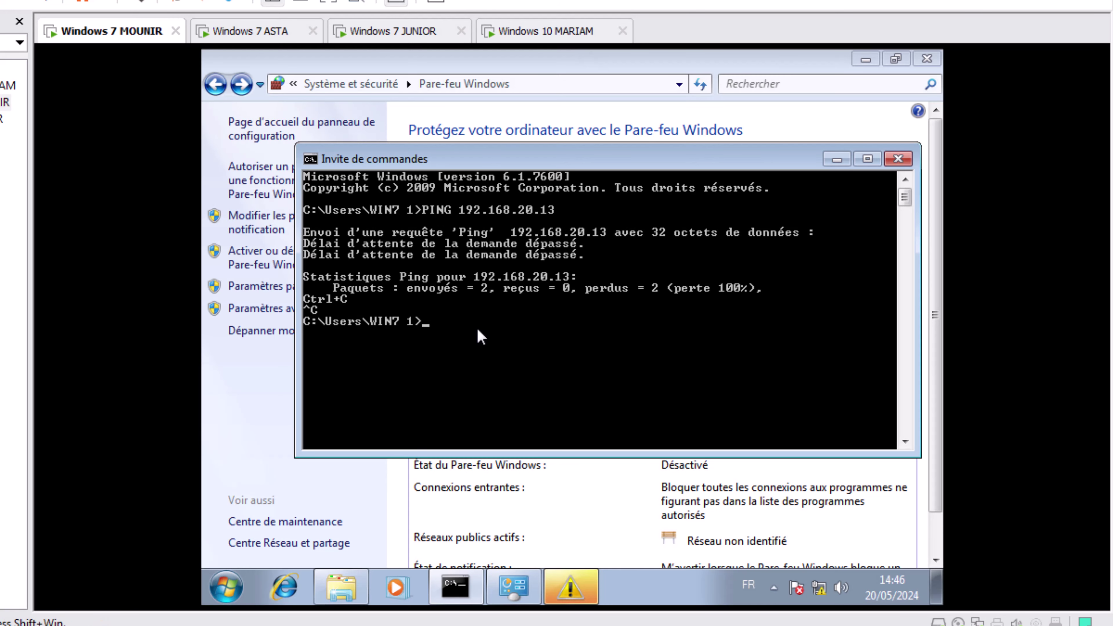
key("Up")
key("Return")
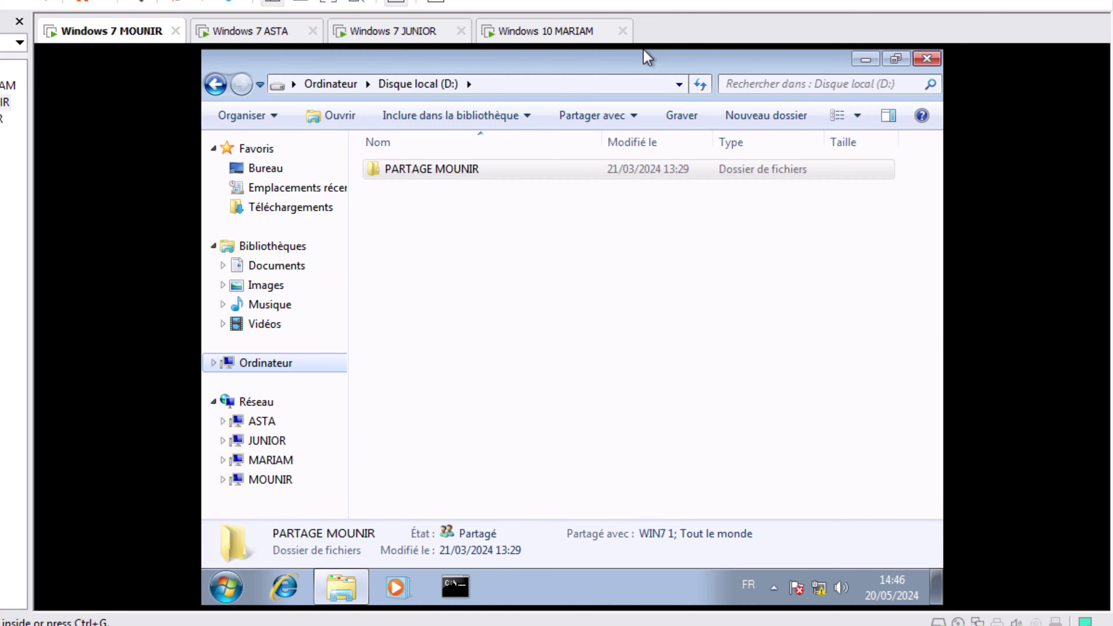
- Browse the network location (Réseau) on the Windows 10 virtual machine, and switch to the third Windows 7 virtual machine
left_click(545, 31)
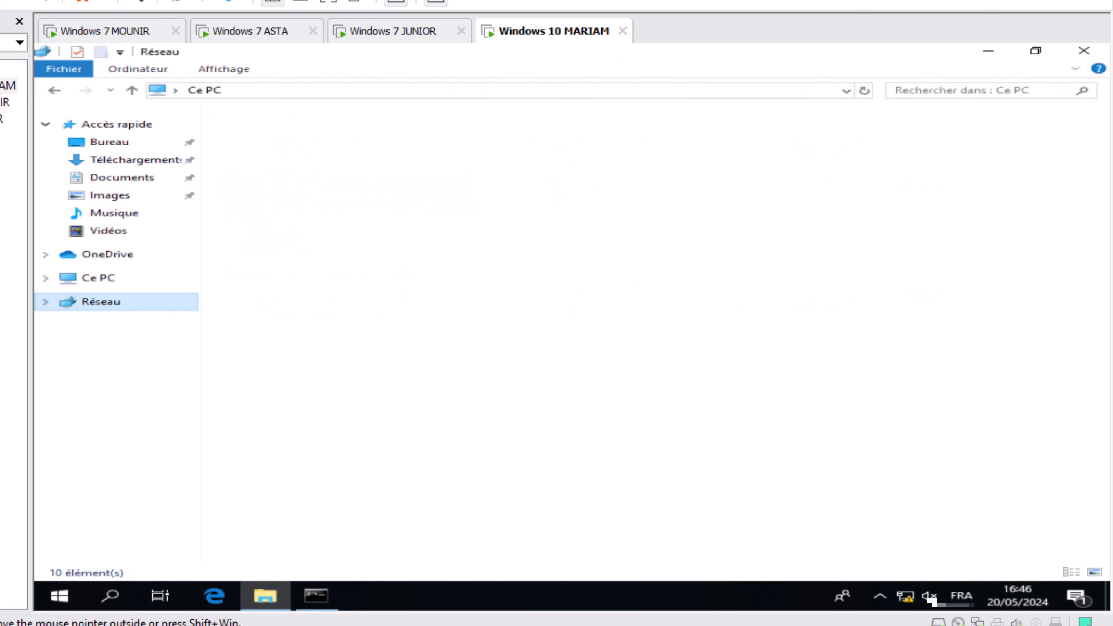
right_click(360, 240)
left_click(395, 300)
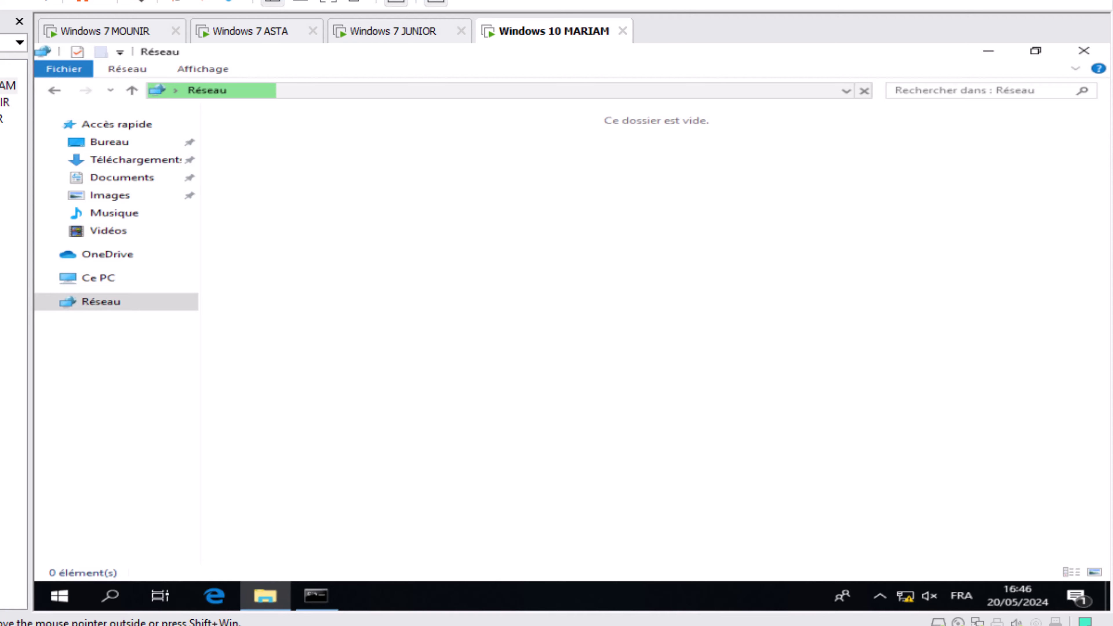
left_click(393, 30)
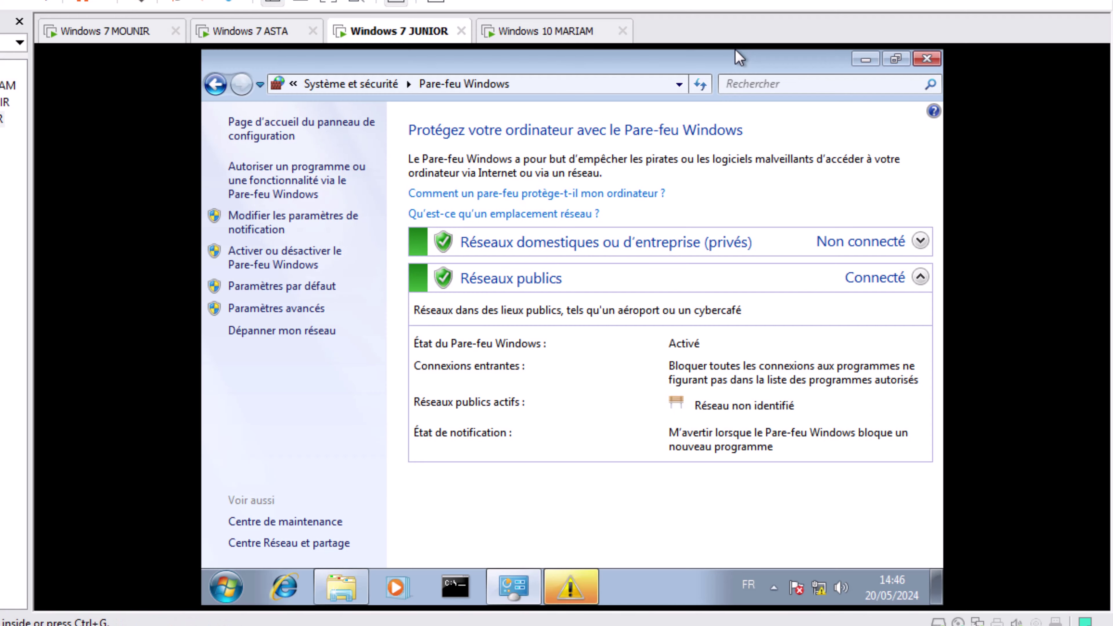
- Close the firewall window and the Windows validation notice on the third Windows 7 virtual machine, and check the computers listed under Réseau
left_click(926, 58)
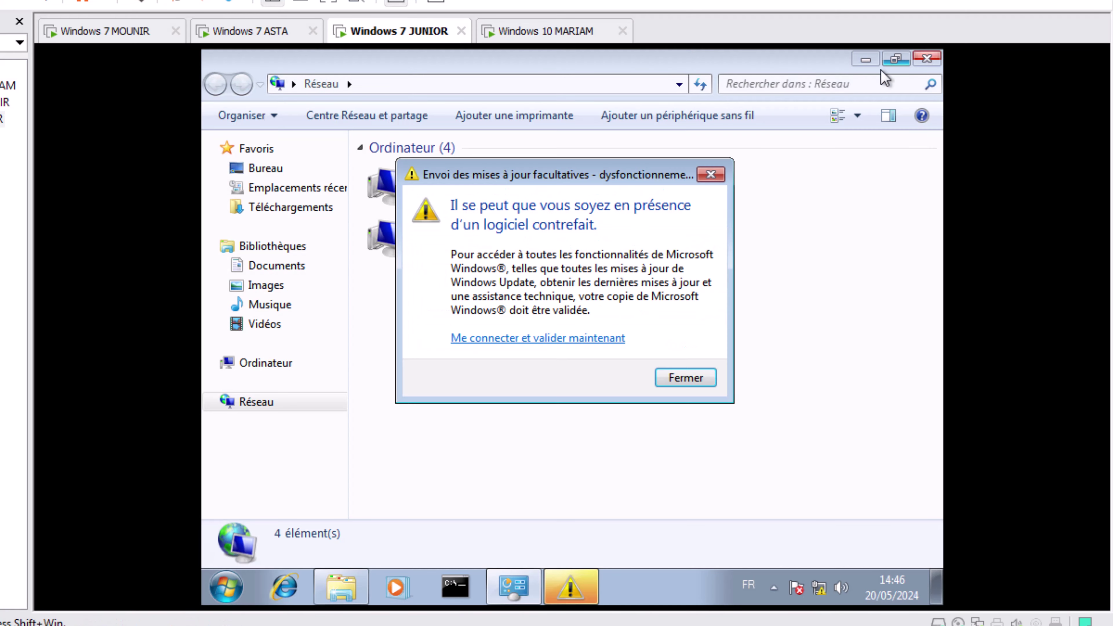
left_click(711, 174)
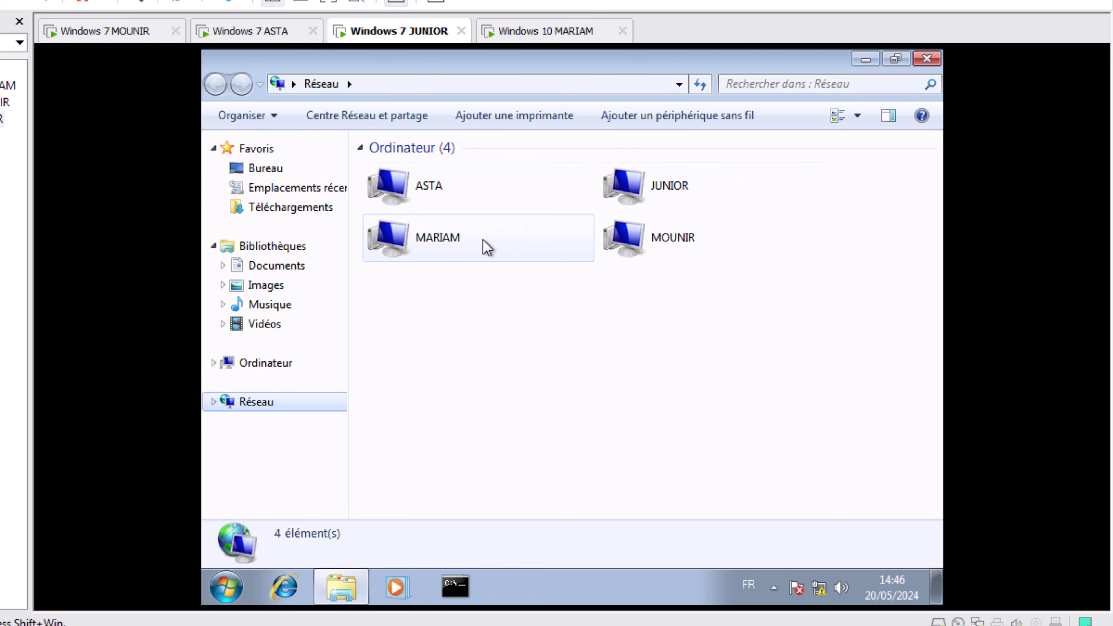
left_click(651, 199)
left_click(444, 193)
left_click(614, 238)
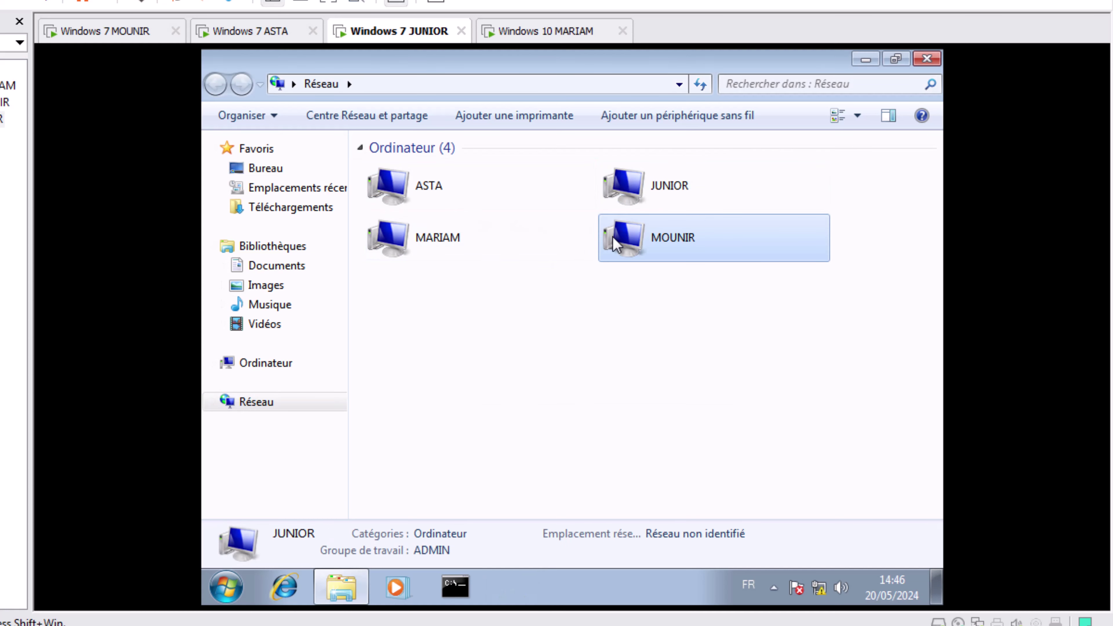
- Switch to the Windows 10 virtual machine and refresh its Réseau folder to check for network computers
left_click(569, 31)
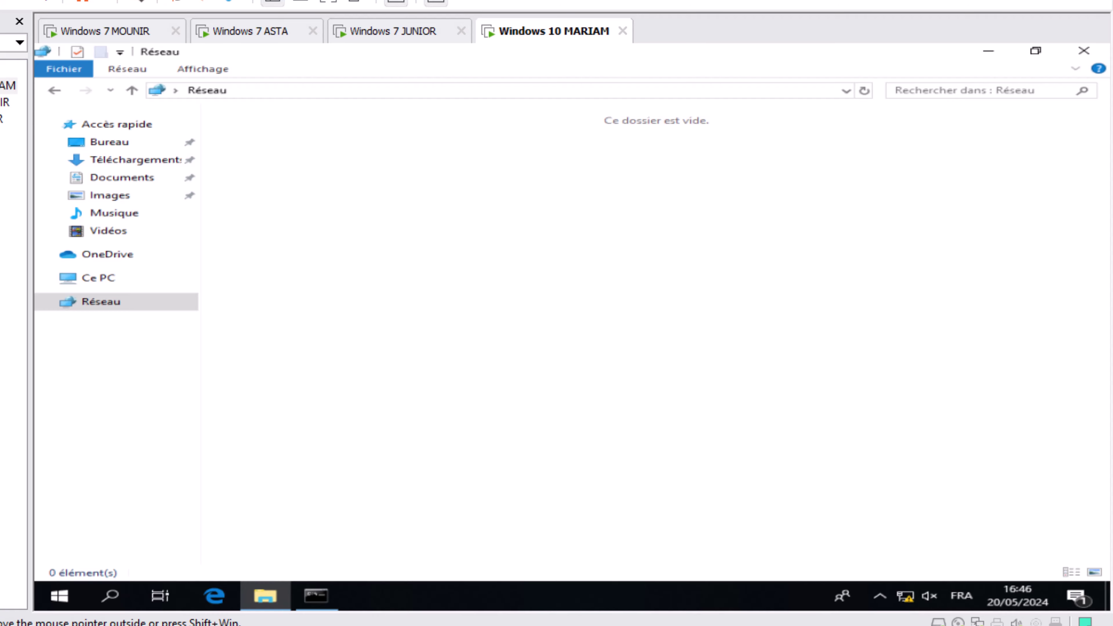
right_click(419, 141)
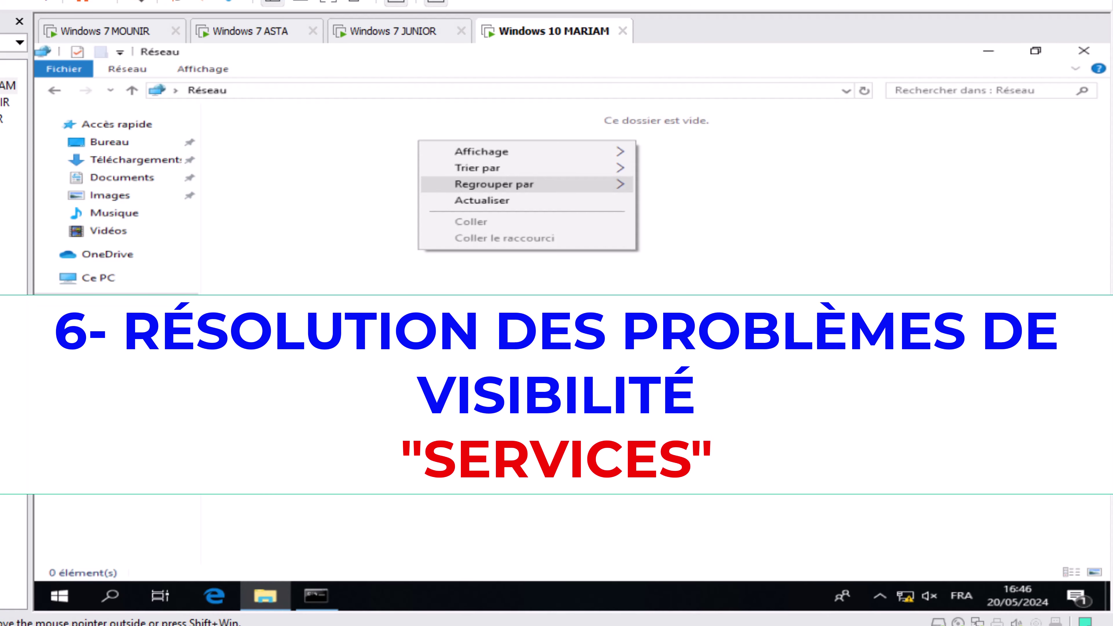
key("Return")
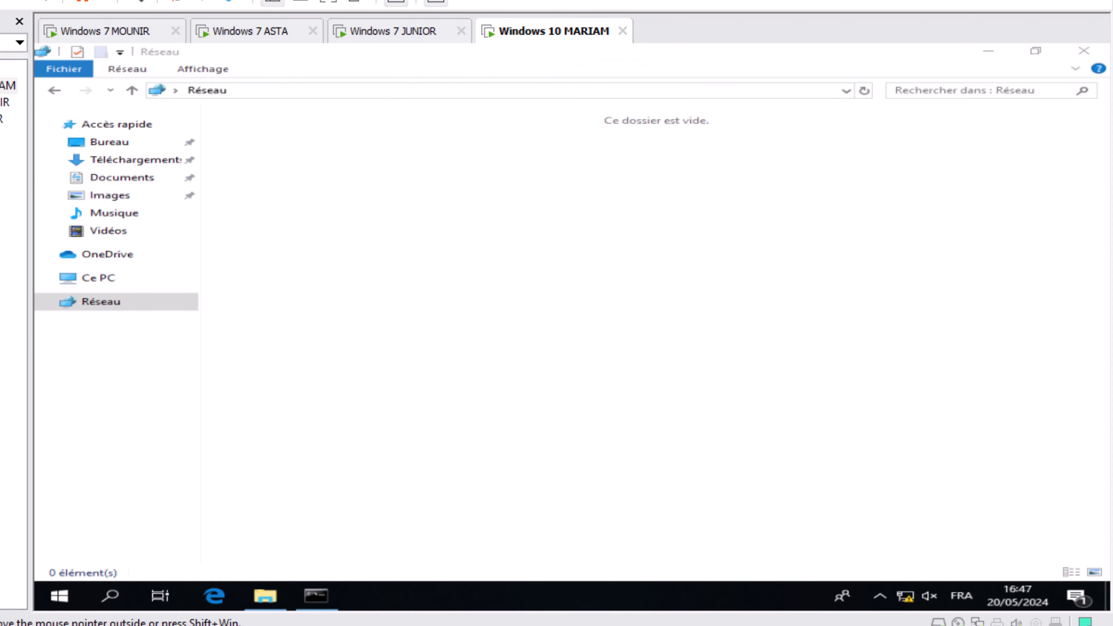
- Search for the Services console on the Windows 10 virtual machine
key("super+s")
type("SE")
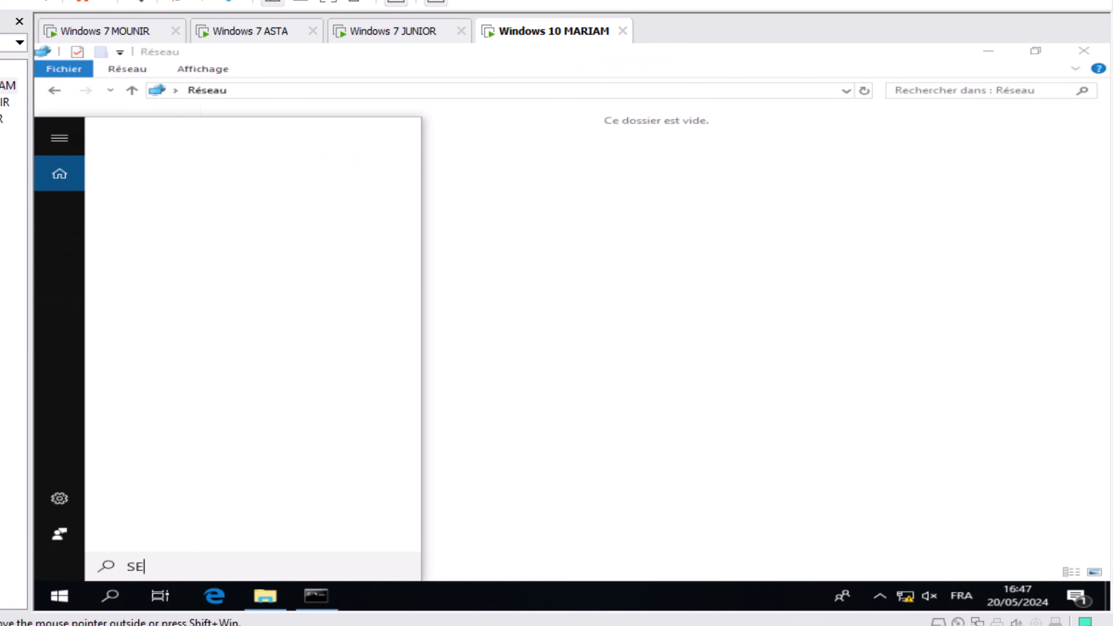
- Open the Services console and start the "Gestionnaire d'identité réseau homologue" service
type("RVI")
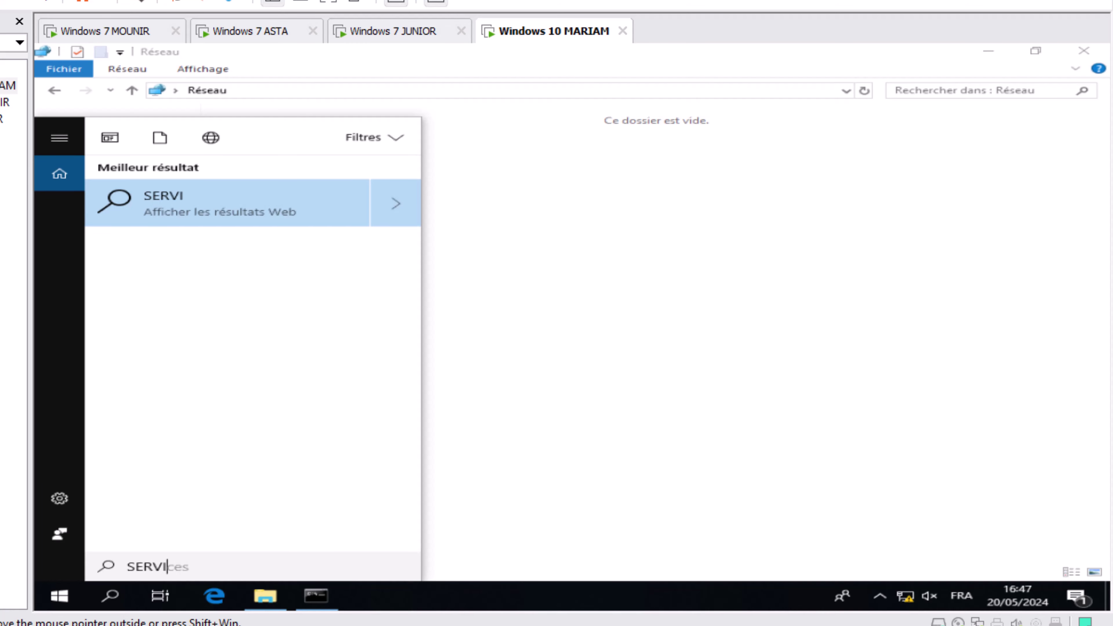
key("Return")
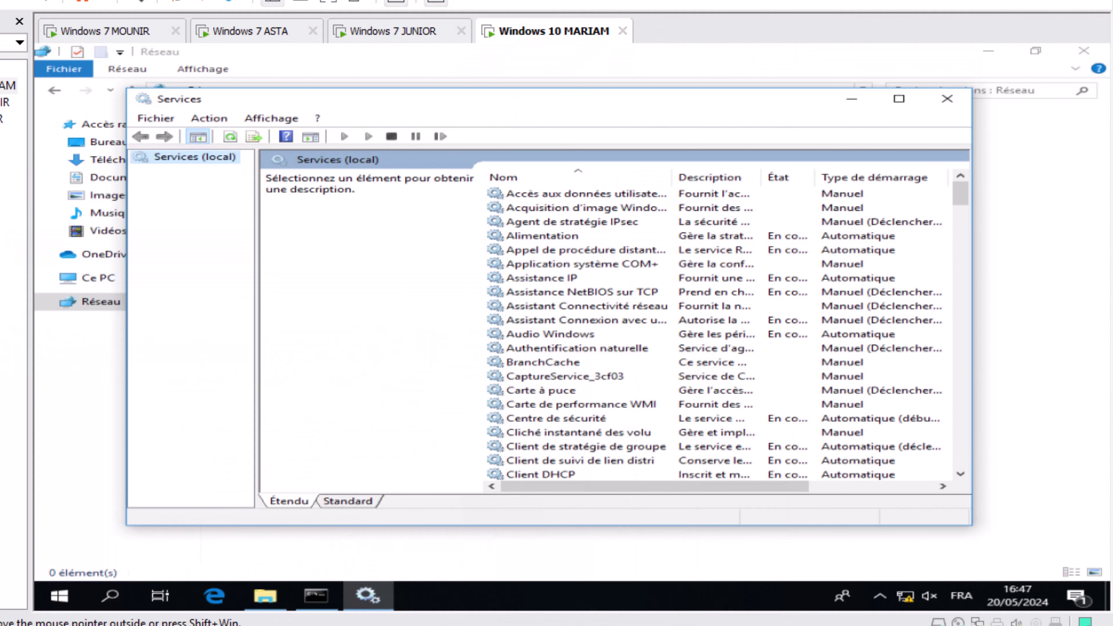
left_click(583, 249)
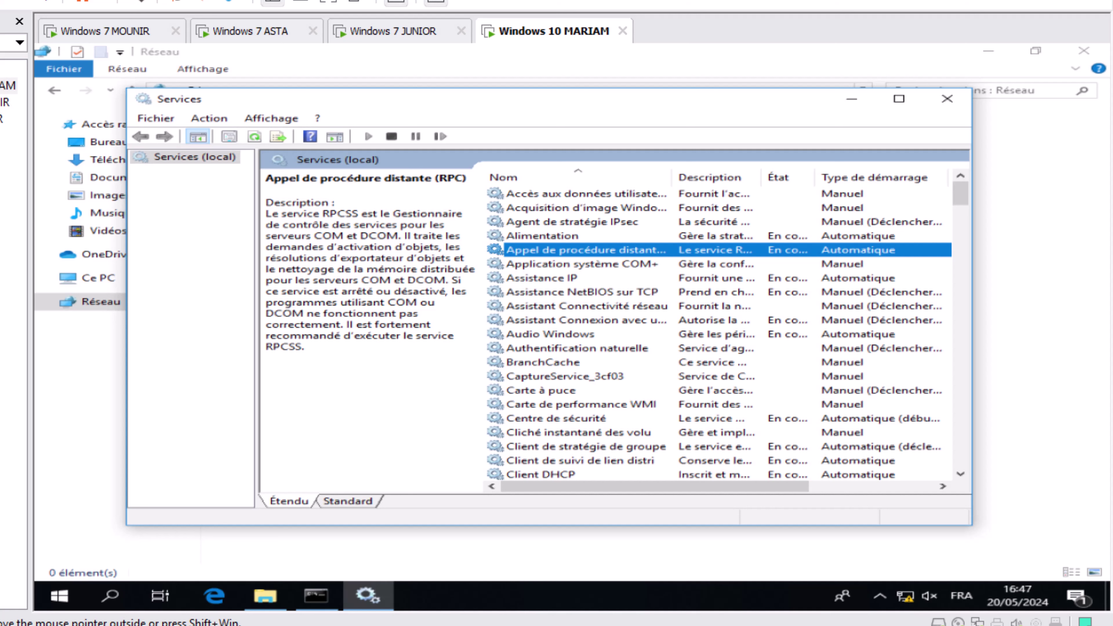
type("col")
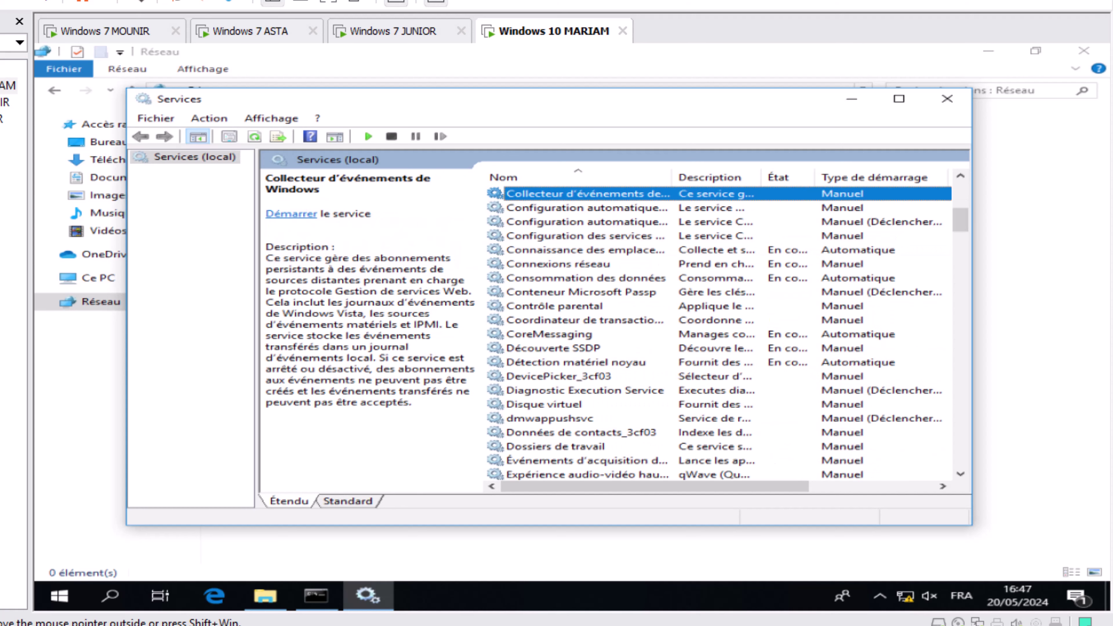
type("conne")
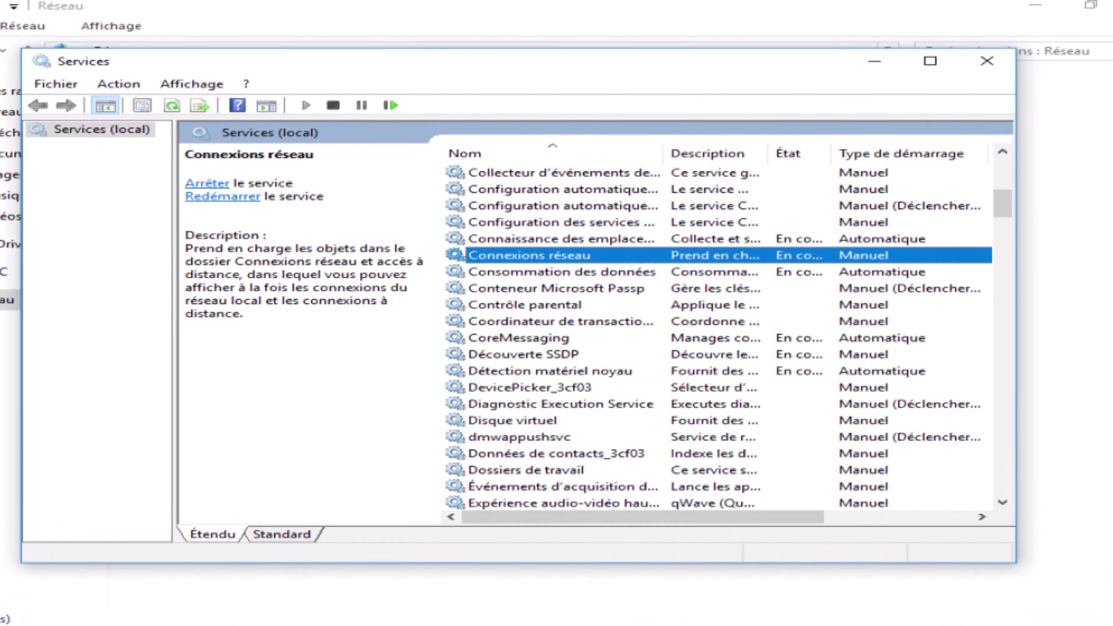
key("h")
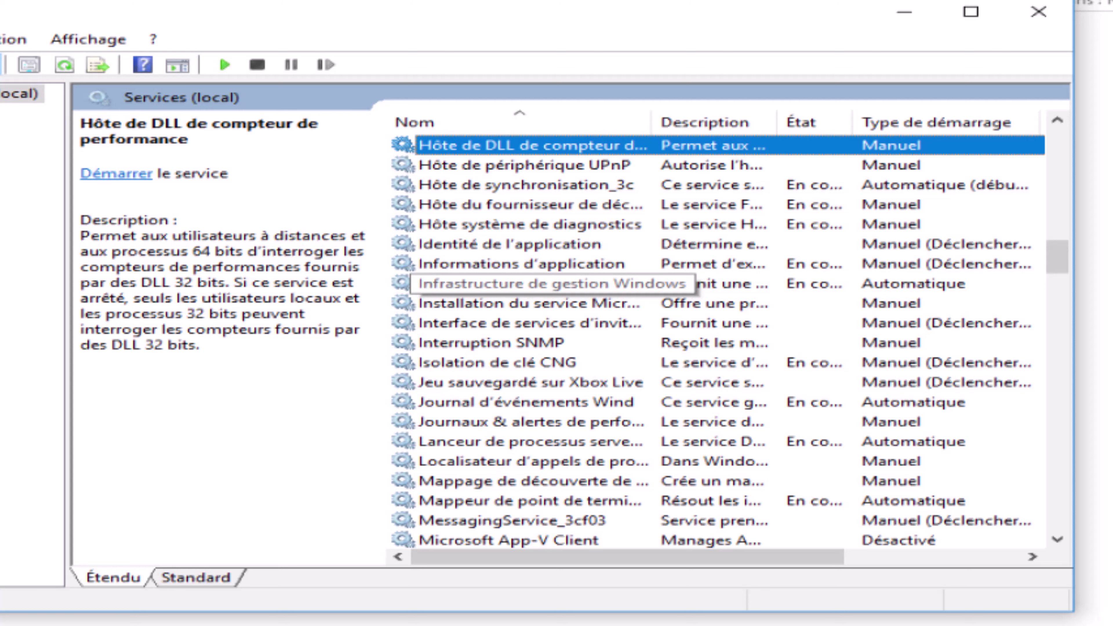
type("ges")
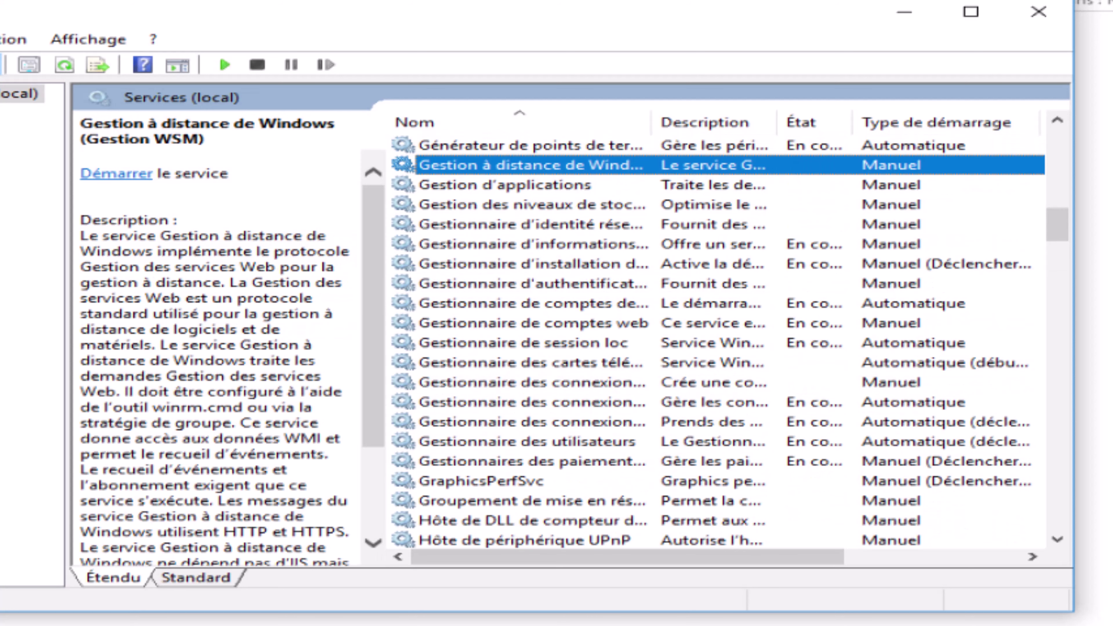
left_click(530, 224)
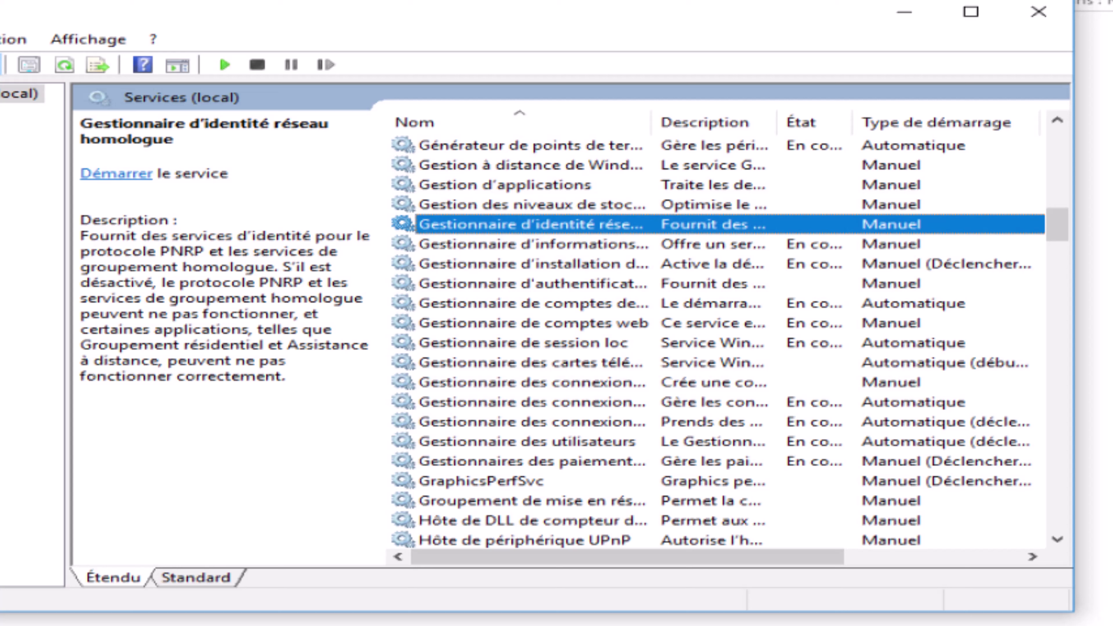
left_click(116, 173)
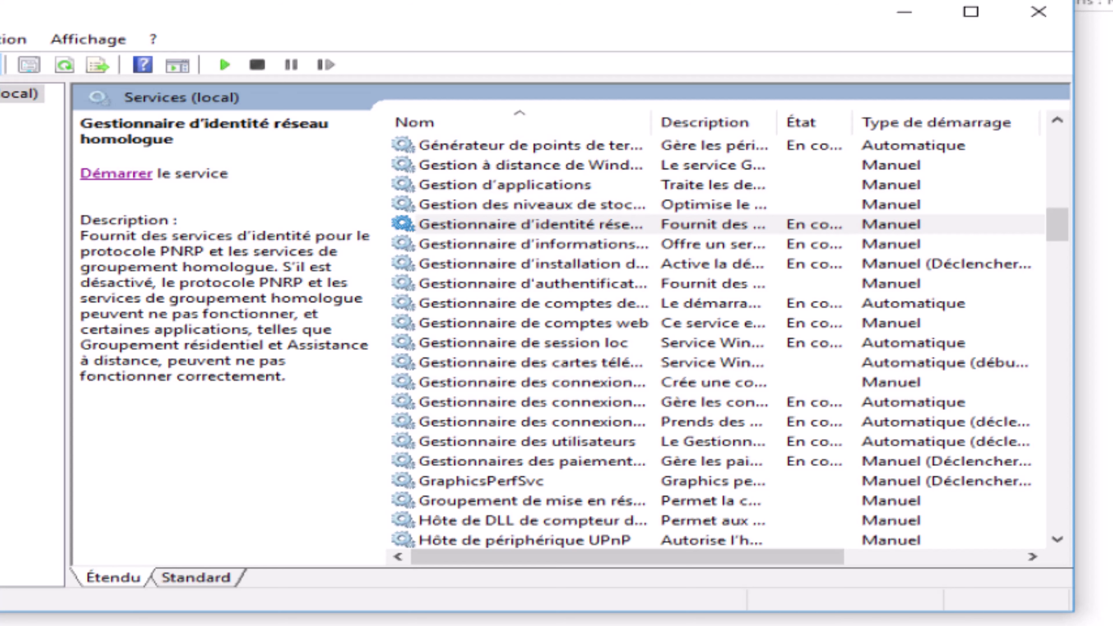
- Set the startup type of the "Gestionnaire d'identité réseau homologue" service to Automatique and save its properties
right_click(499, 227)
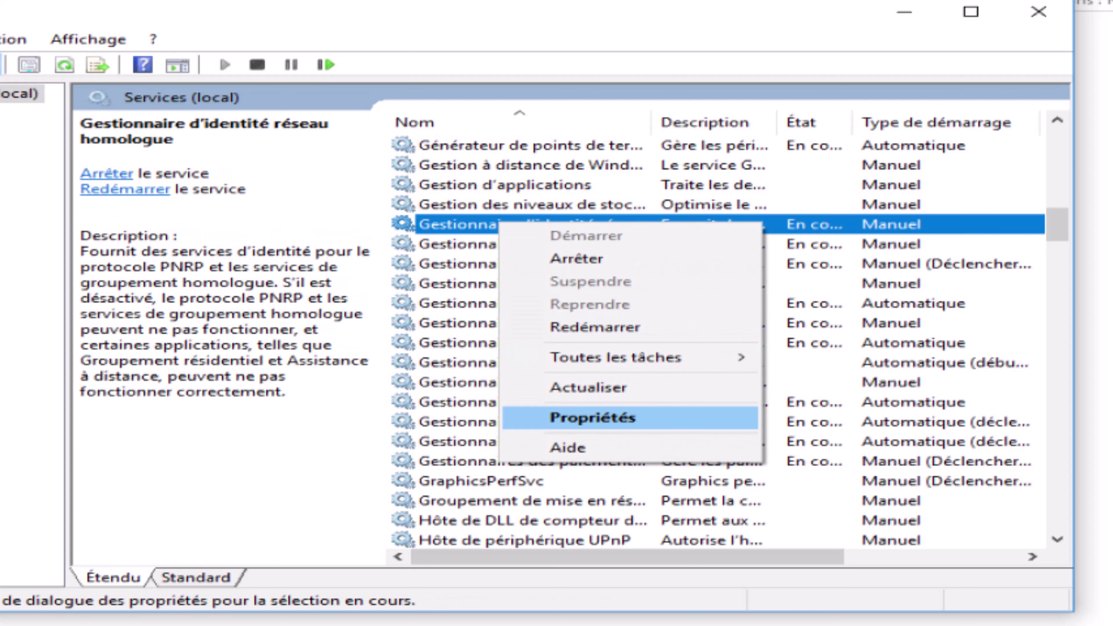
left_click(591, 417)
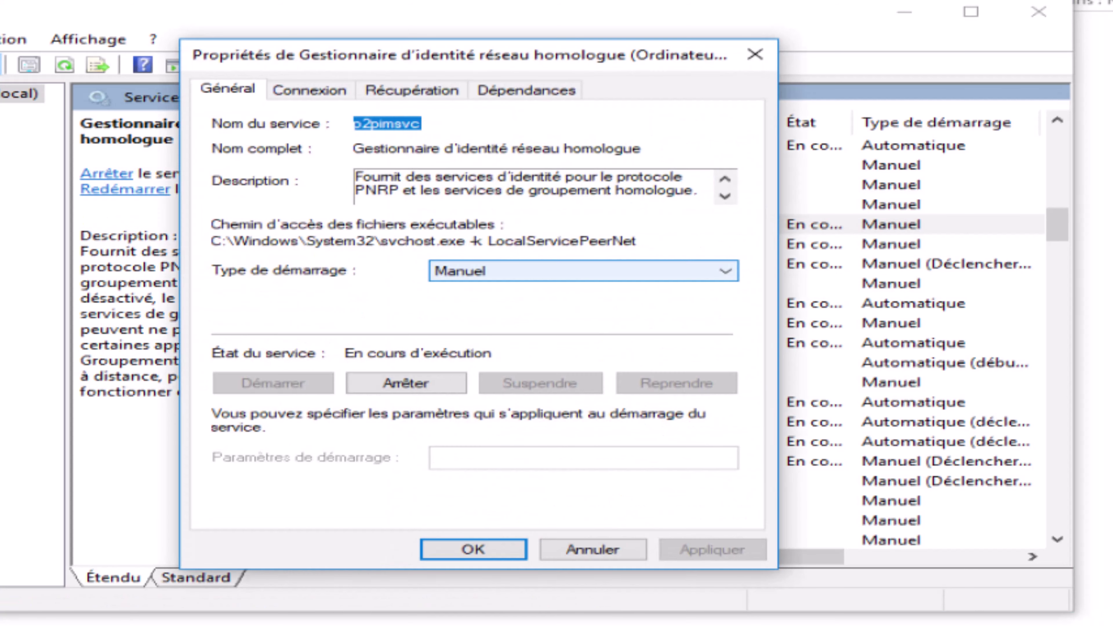
left_click(583, 270)
key("Return")
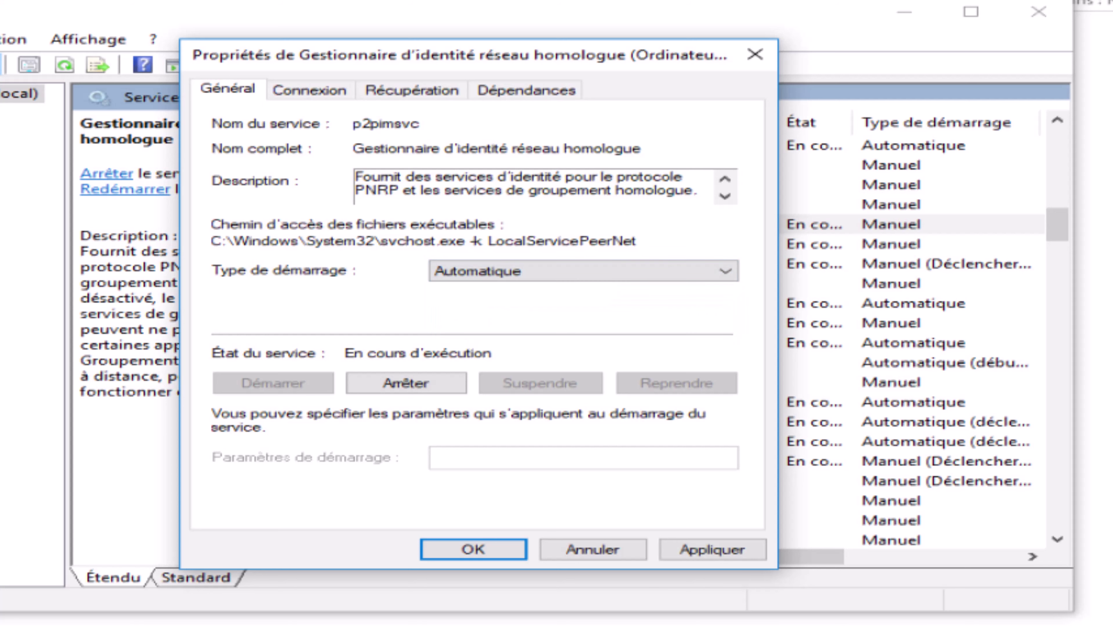
key("Return")
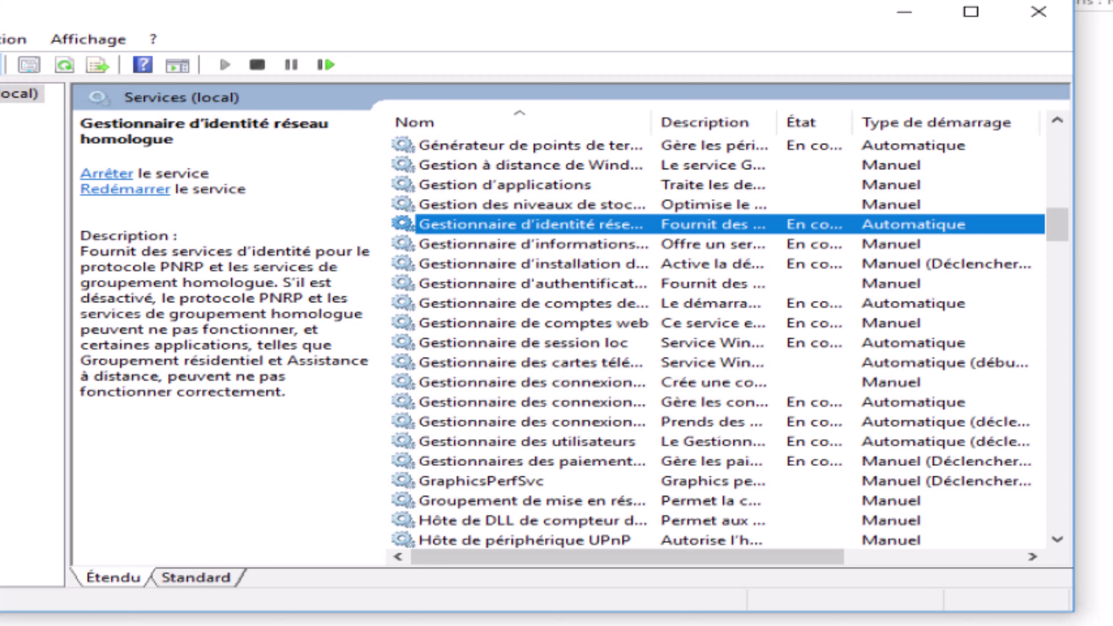
- Find the "Protocole PNRP" service in the service list and open its properties
scroll(718, 344, "down", 7)
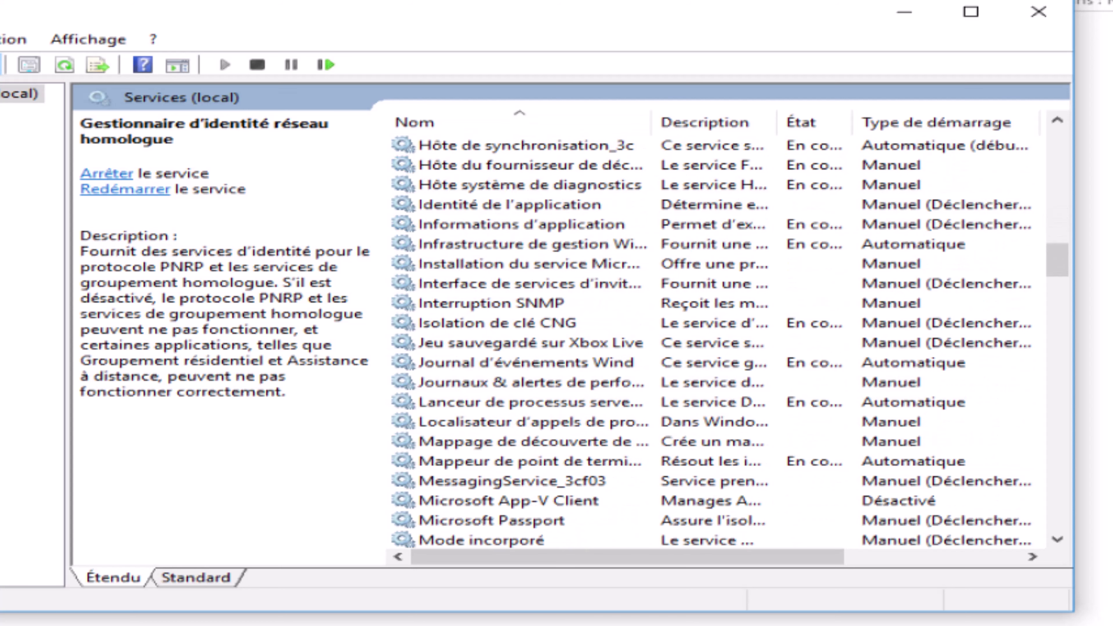
left_click(530, 382)
scroll(530, 302, "up", 1)
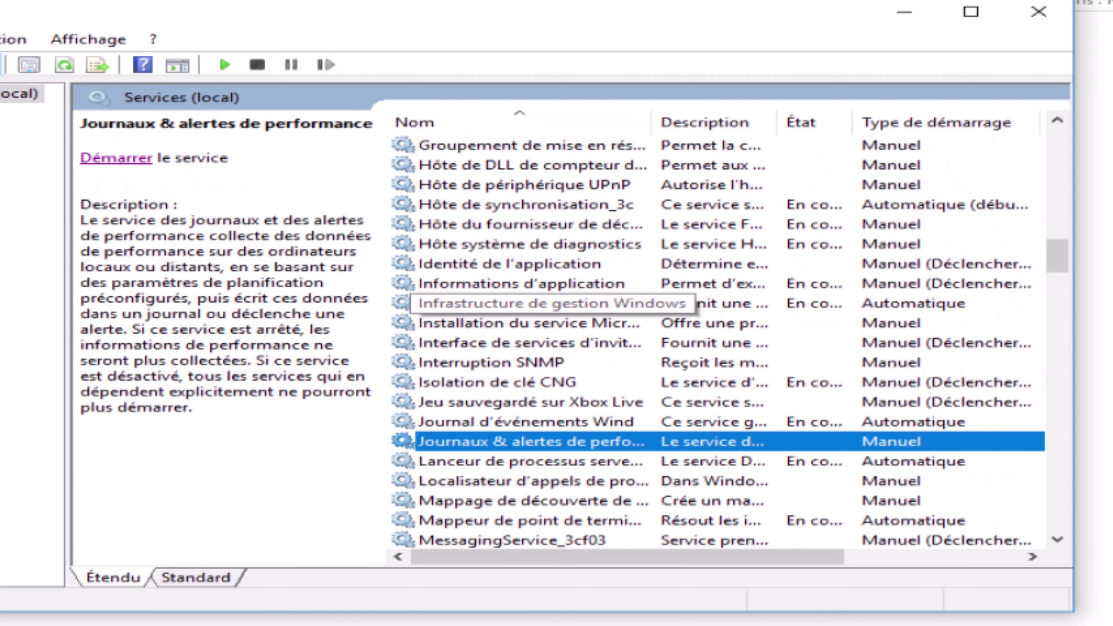
key("p")
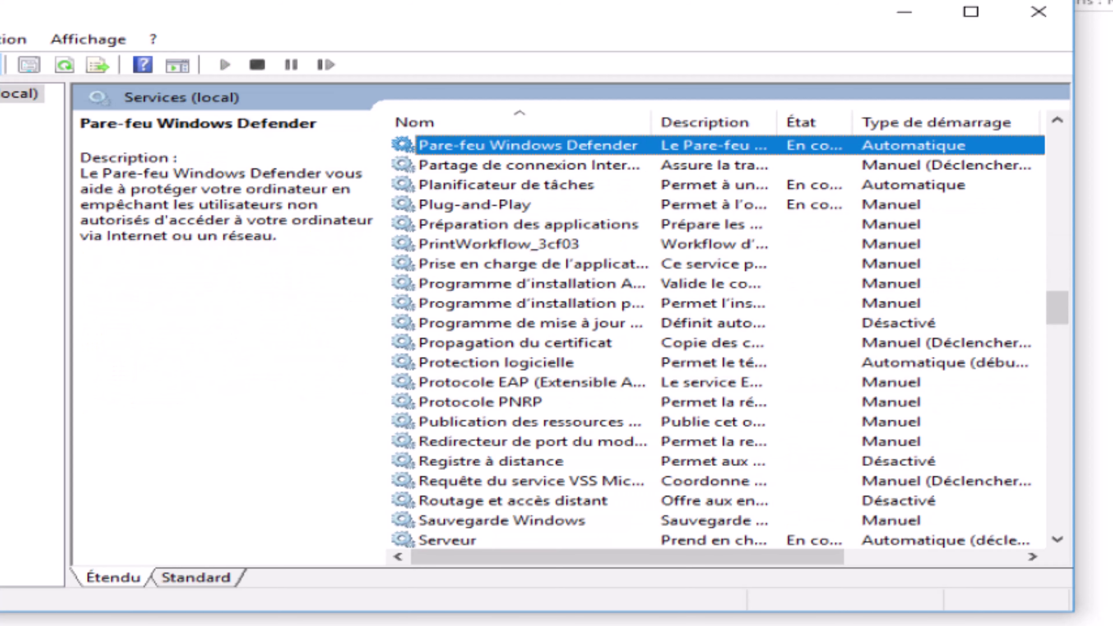
type("protocole pnrp")
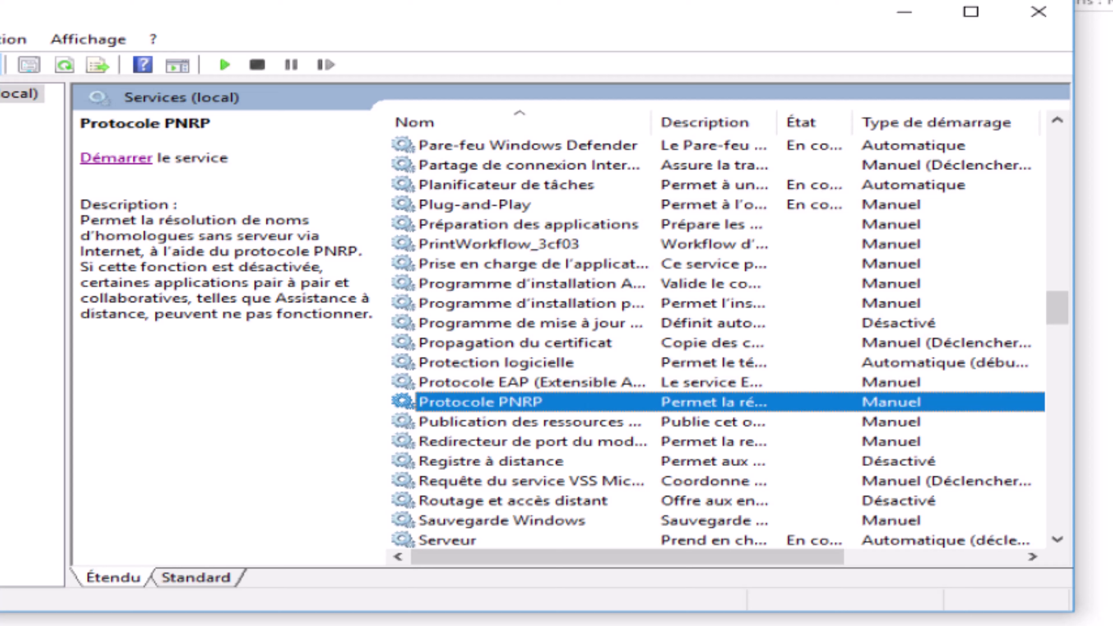
key("shift+F10")
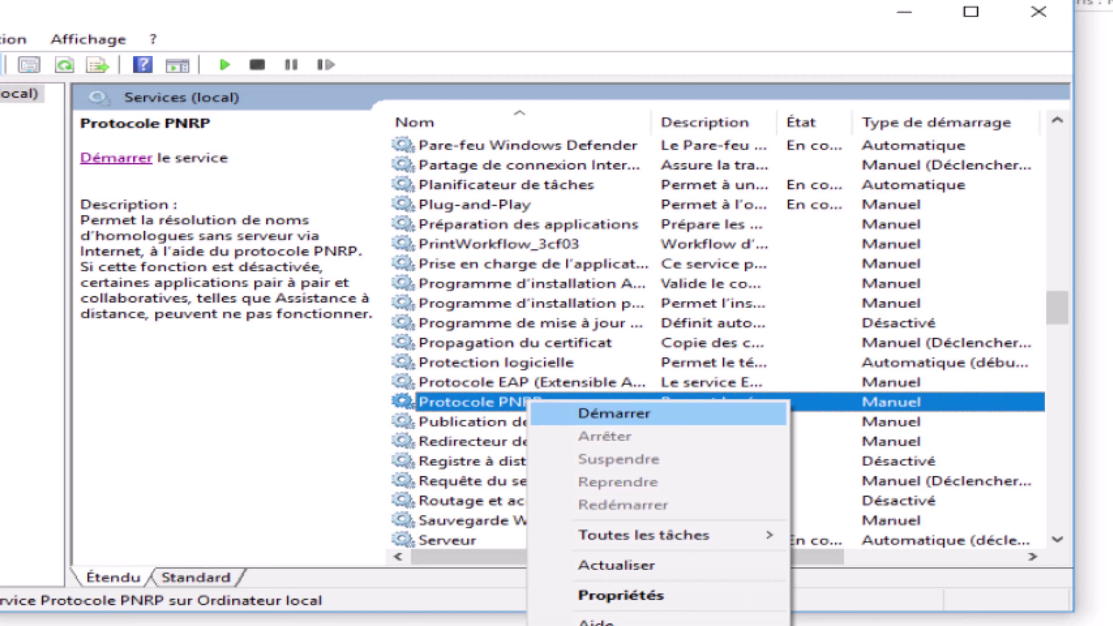
key("Down")
key("Down")
key("Down")
key("Down")
key("Down")
key("Down")
key("Down")
key("Return")
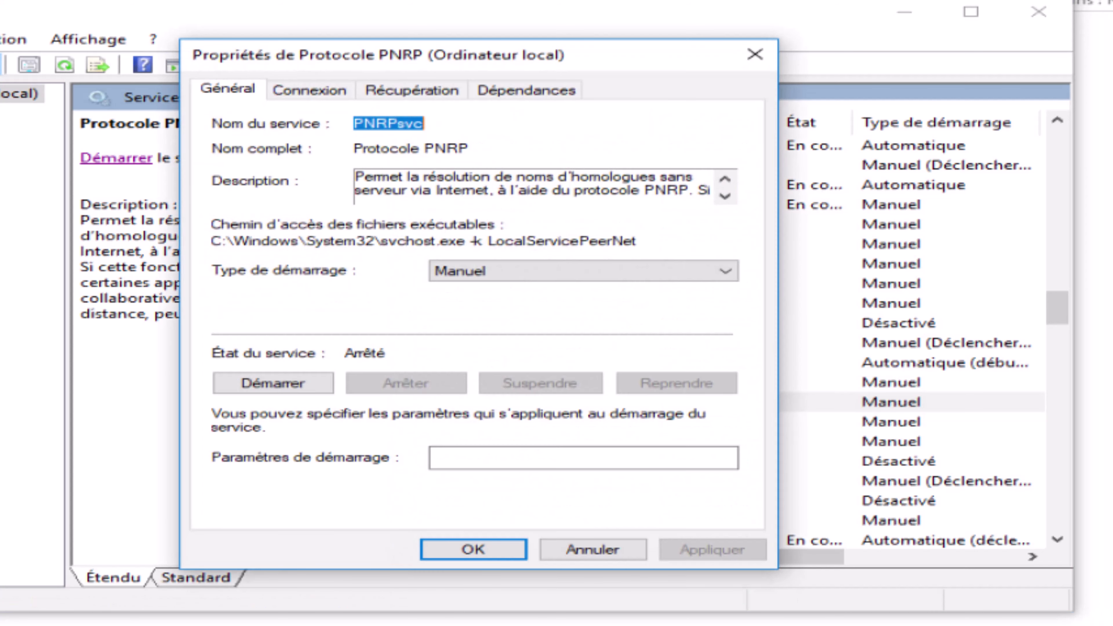
- Set the Protocole PNRP service's startup type to Automatique, start the service and save its properties
key("Tab")
key("alt+Down")
key("Up")
key("Down")
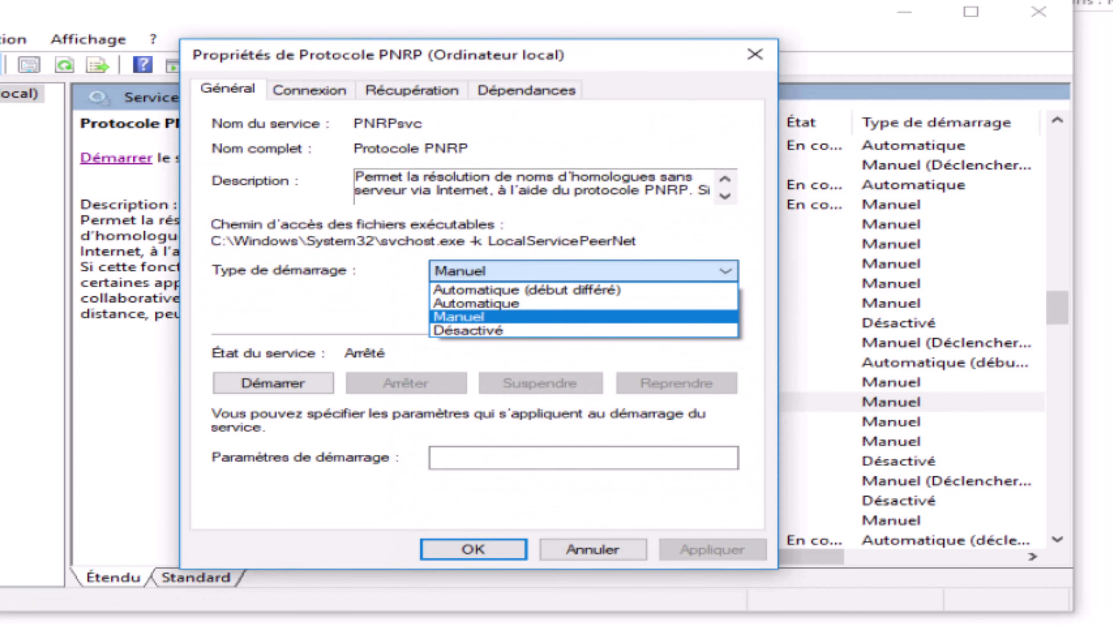
key("Up")
key("Return")
key("Tab")
key("Return")
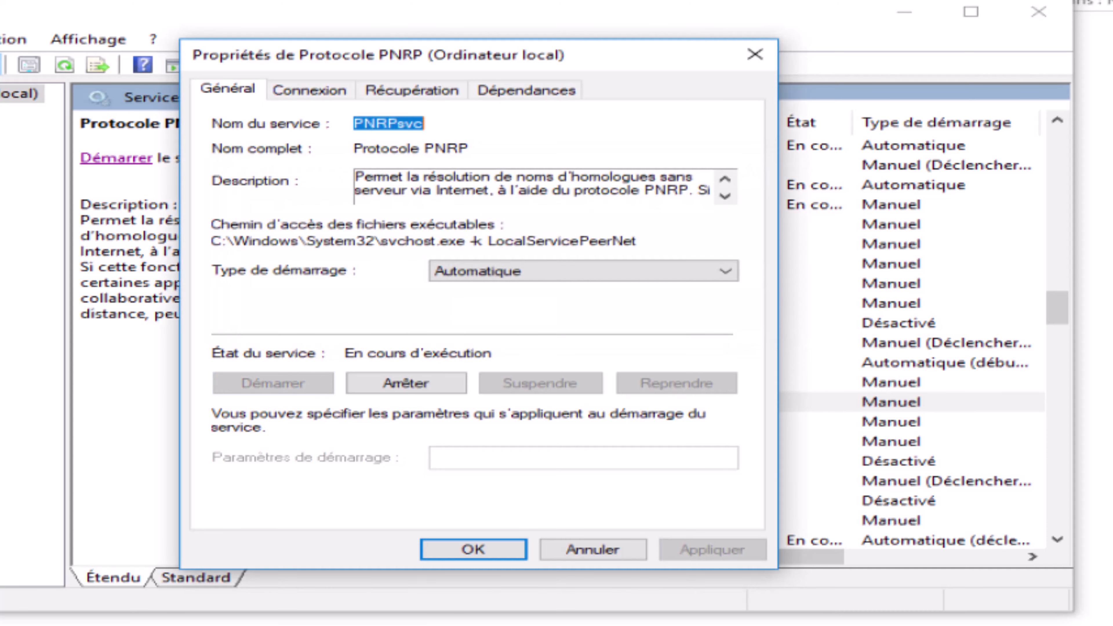
key("Return")
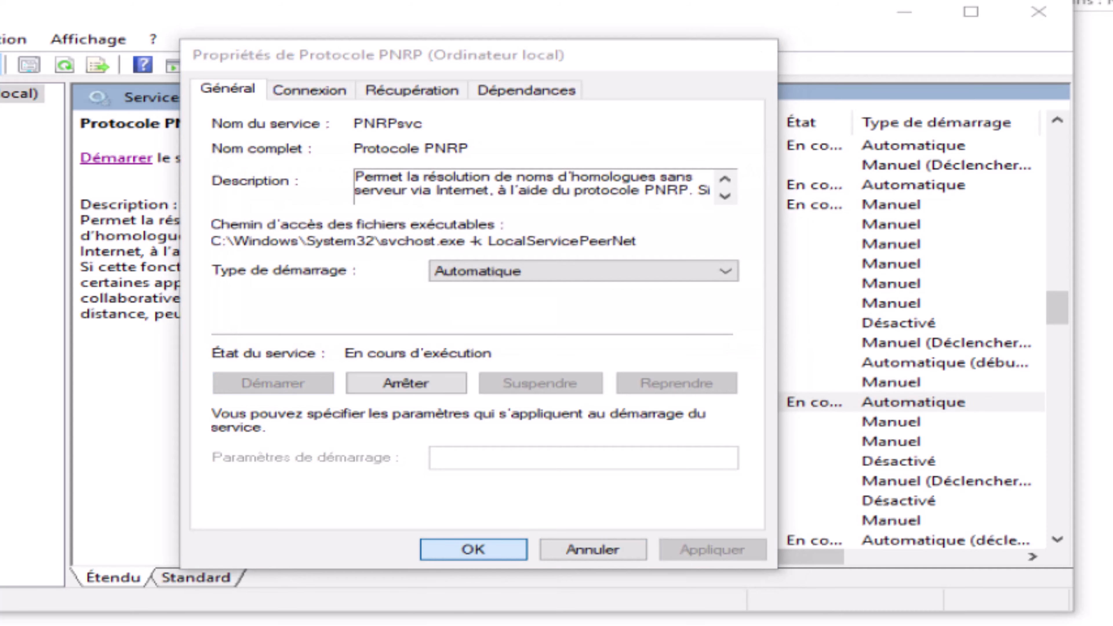
- Set the "Publication des ressources de découverte de fonctions" service to Automatique startup, start it and save its properties
left_click(530, 422)
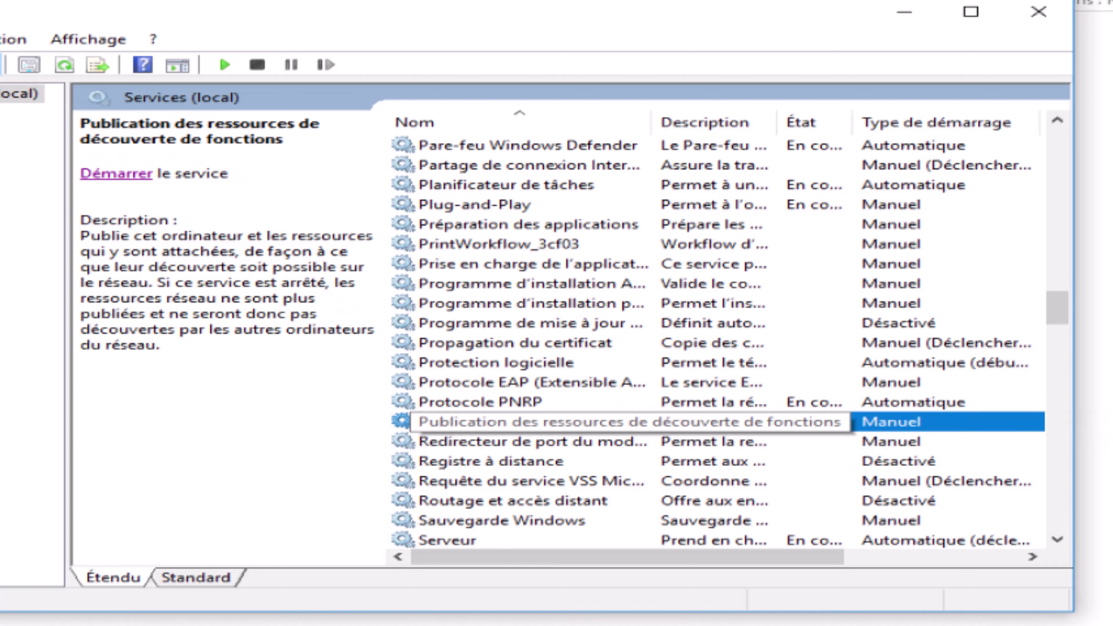
right_click(540, 421)
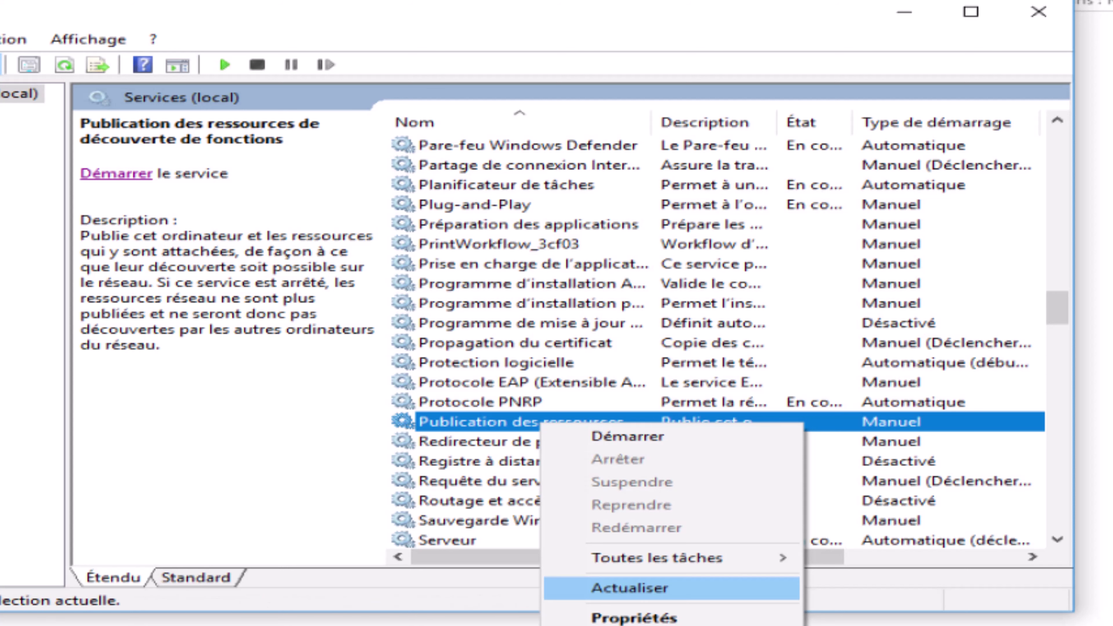
left_click(634, 617)
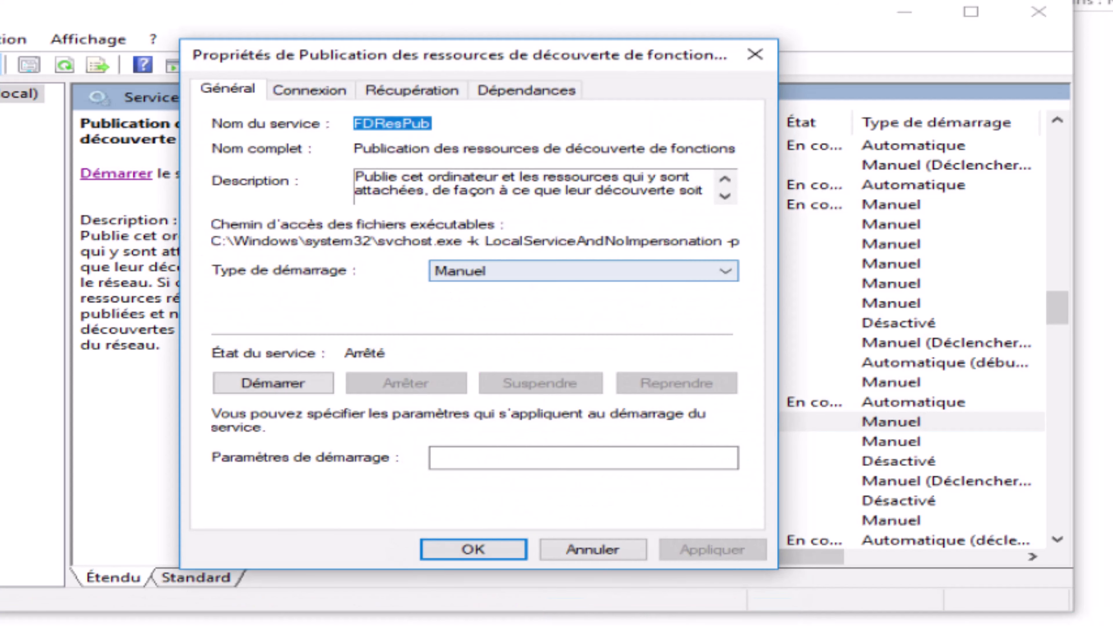
left_click(583, 271)
left_click(476, 303)
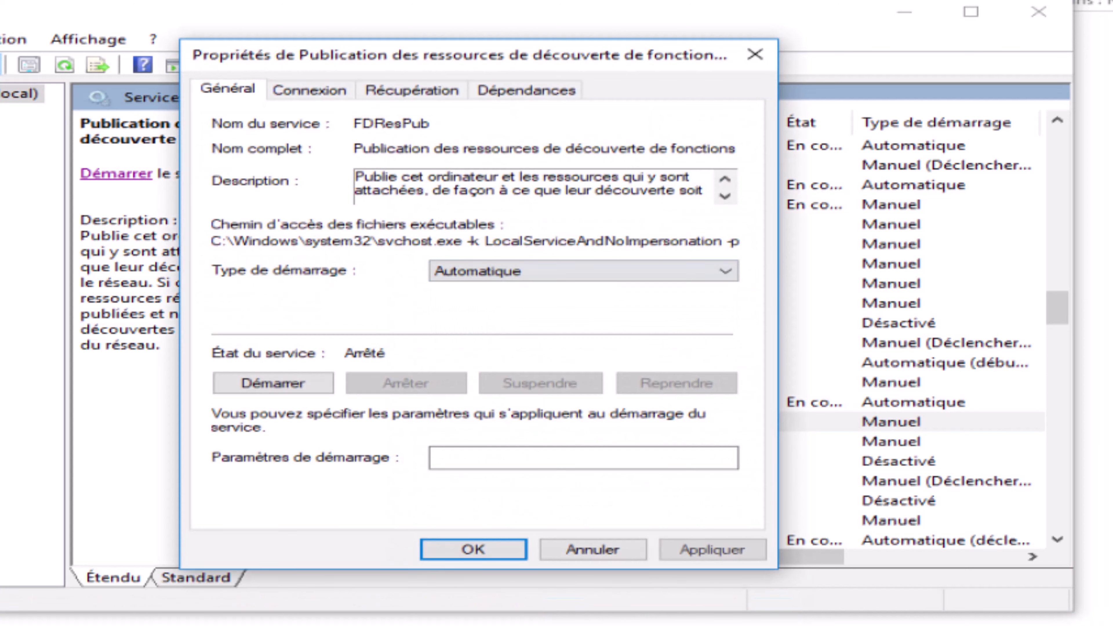
left_click(273, 383)
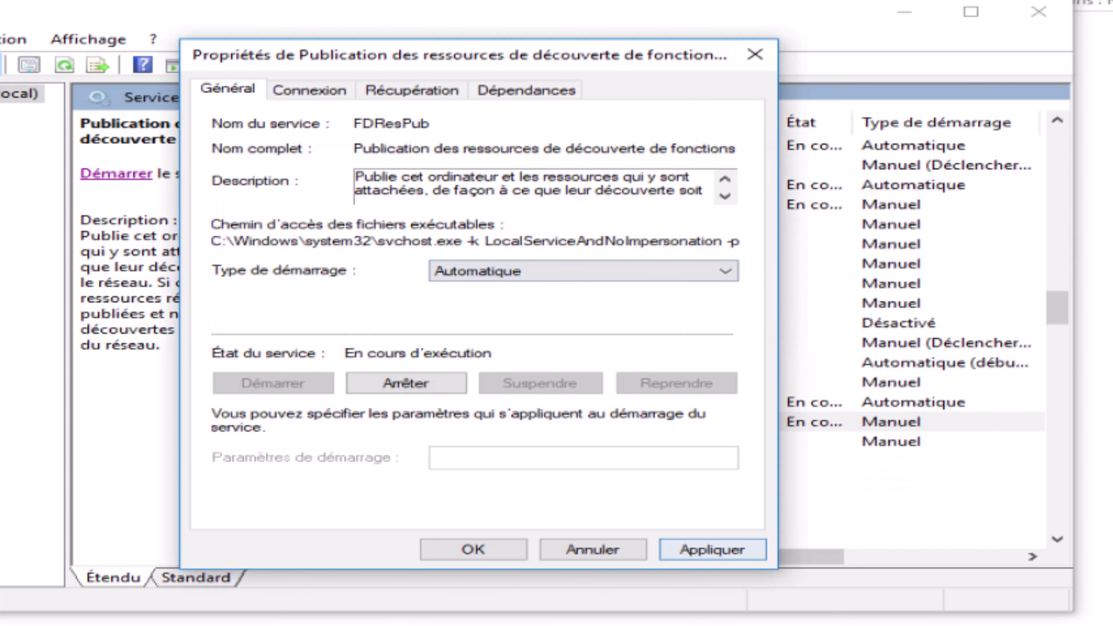
key("space")
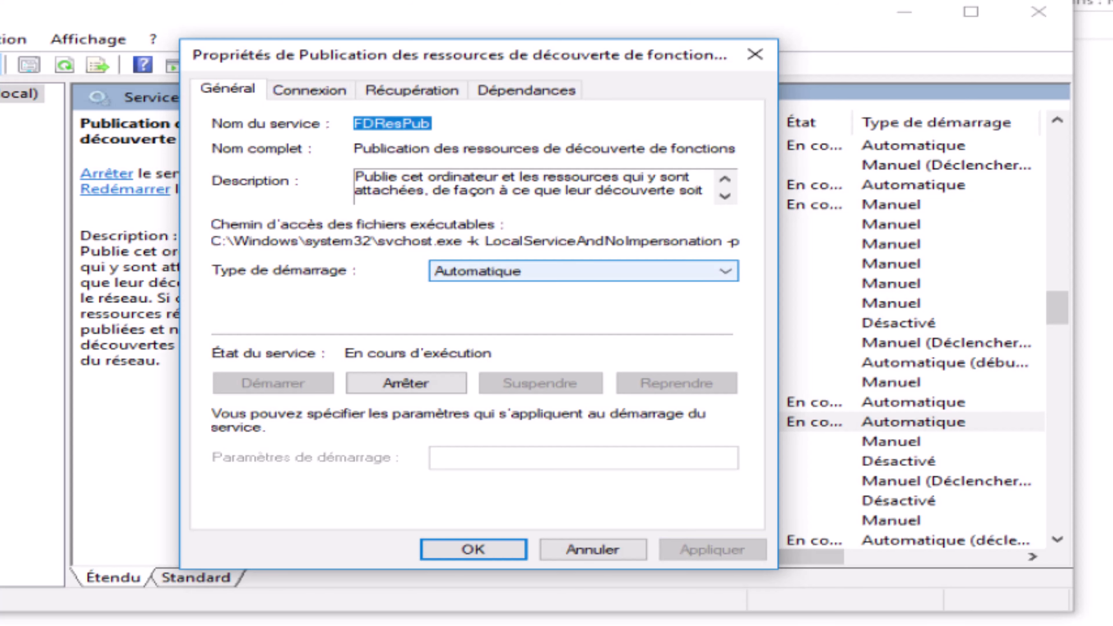
key("Return")
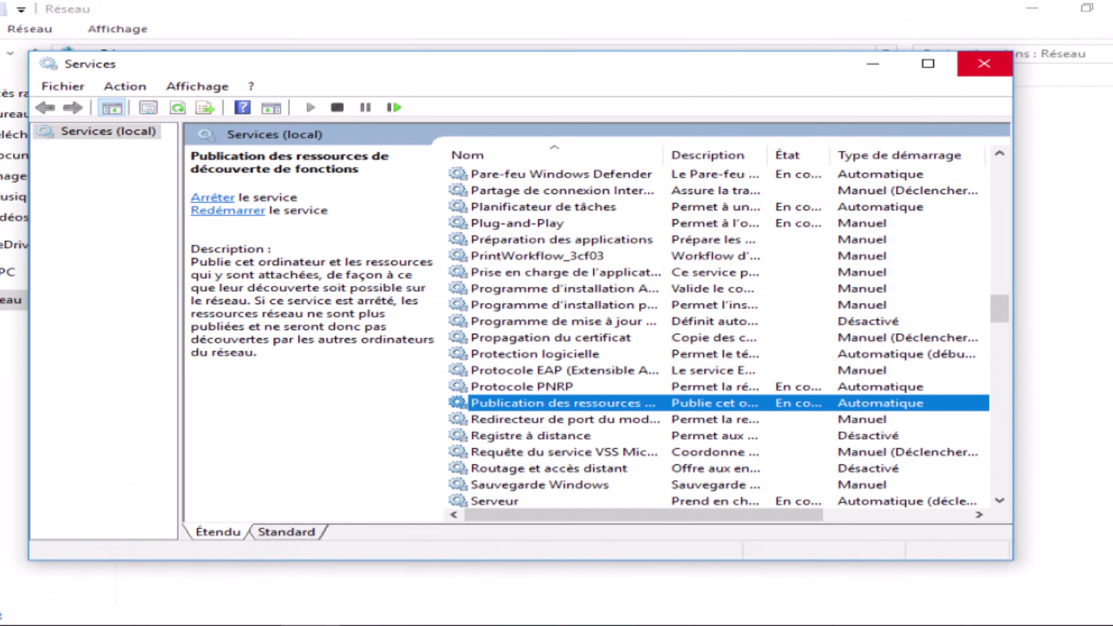
- Close the Services console and refresh the Réseau folder to check which computers are discovered
left_click(985, 63)
right_click(329, 234)
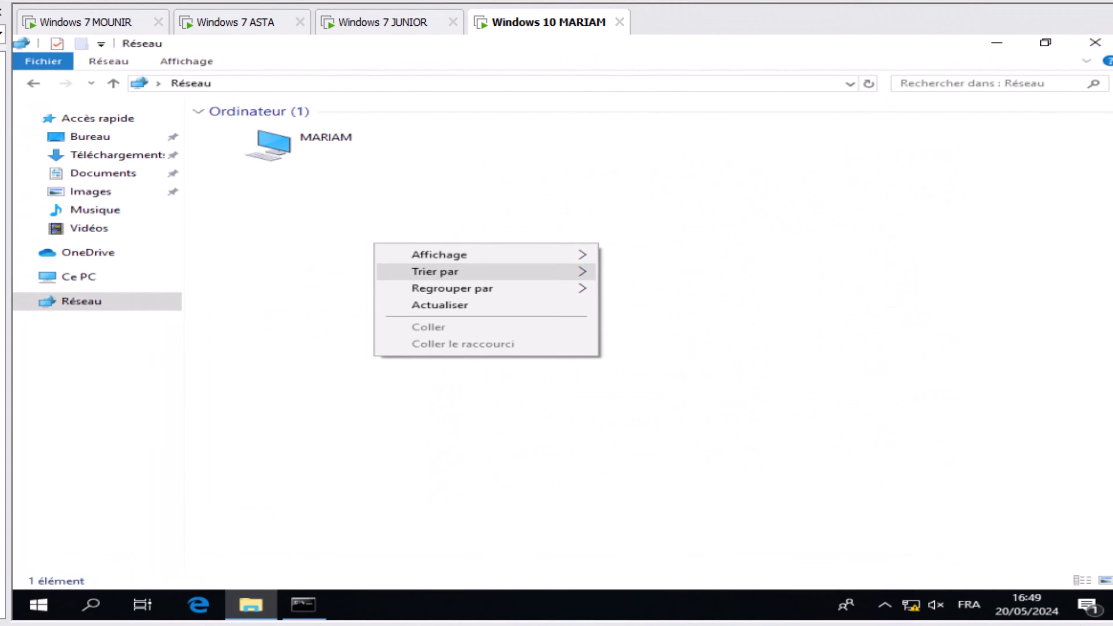
left_click(402, 303)
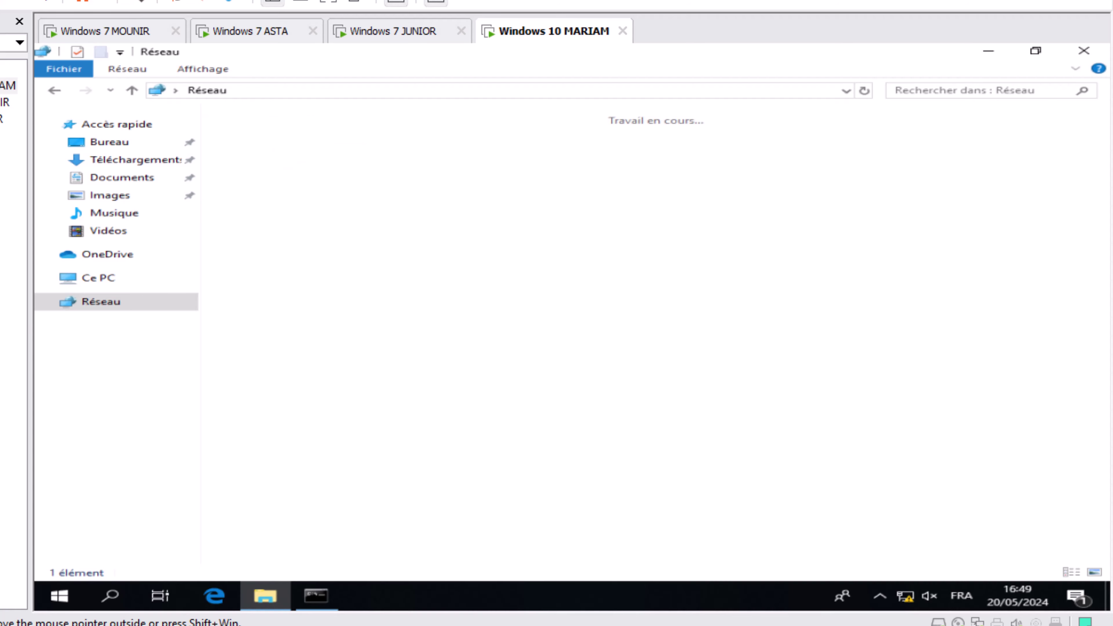
left_click(337, 149)
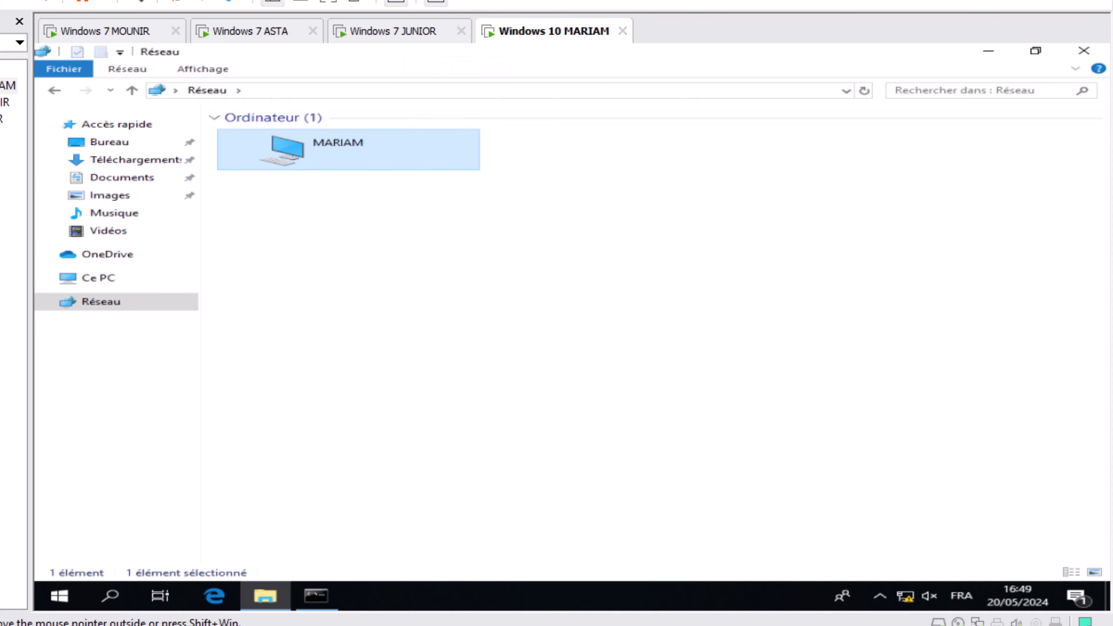
right_click(381, 216)
left_click(438, 276)
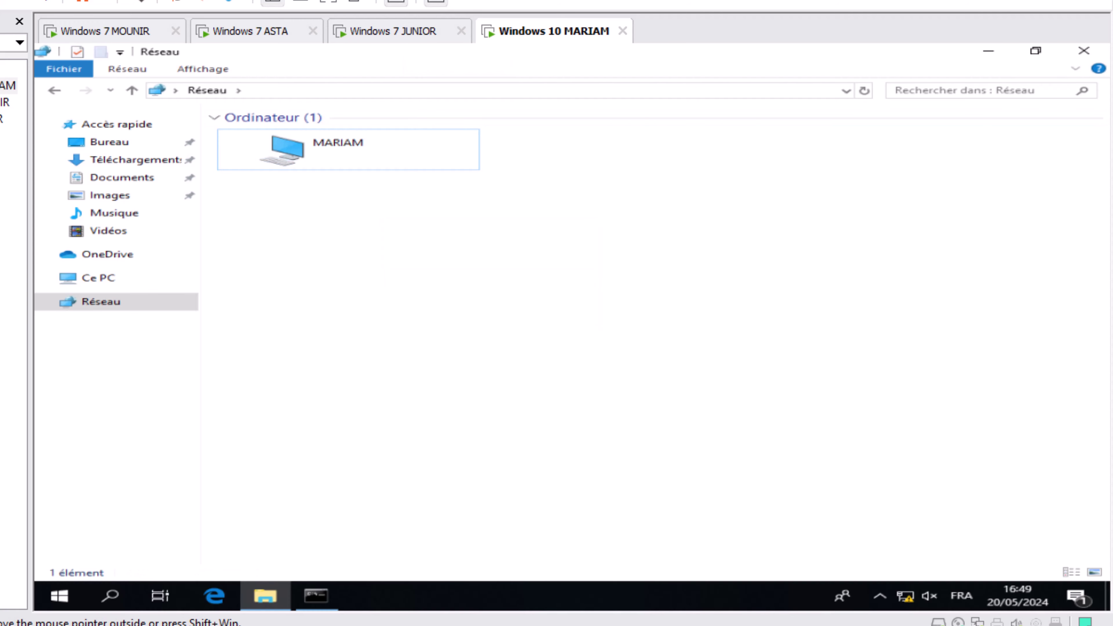
- Switch to the Windows 7 JUNIOR virtual machine and open its Services console
left_click(393, 31)
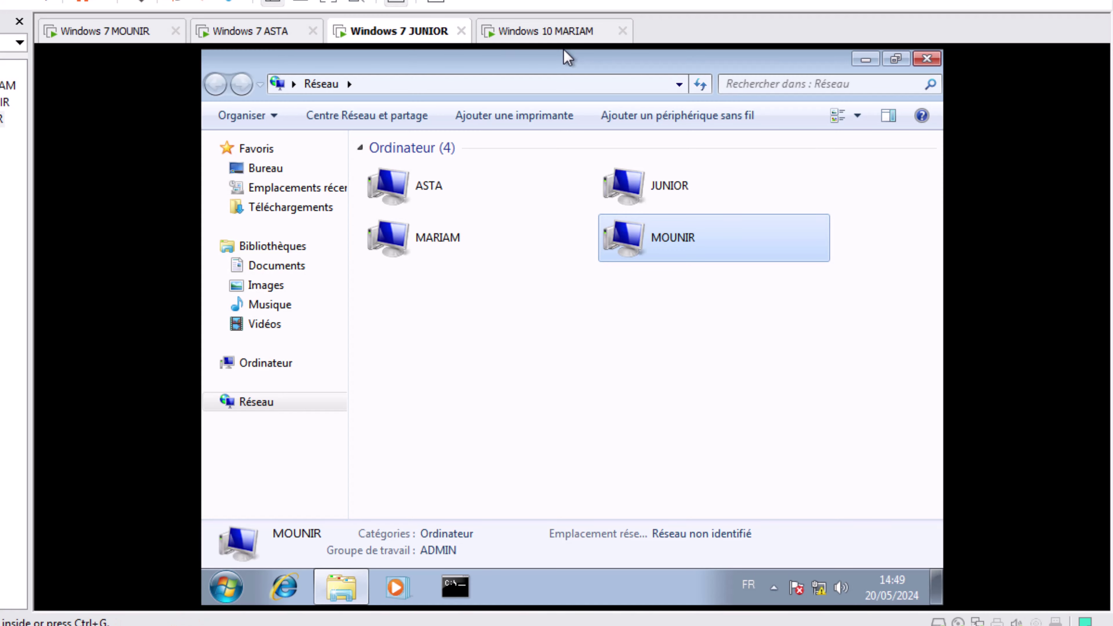
left_click(226, 588)
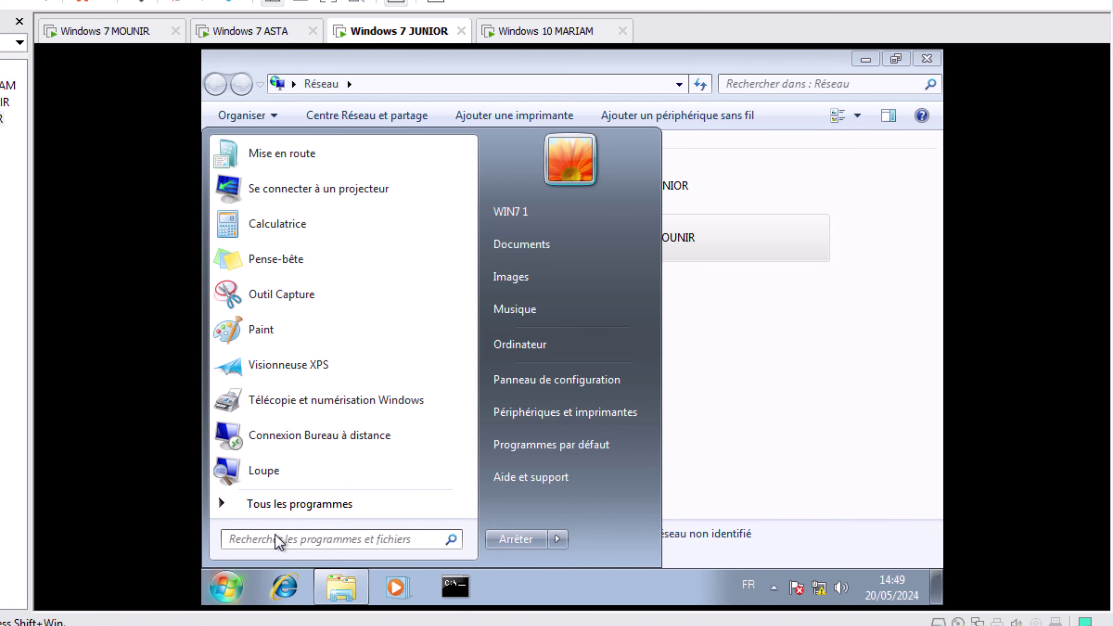
type("SERV")
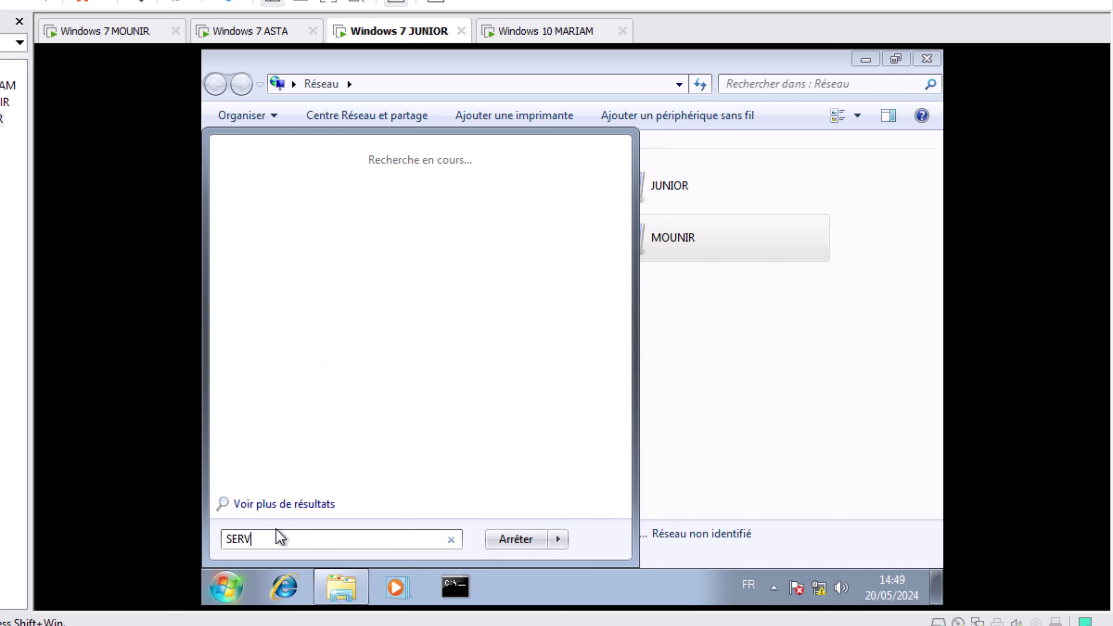
key("Return")
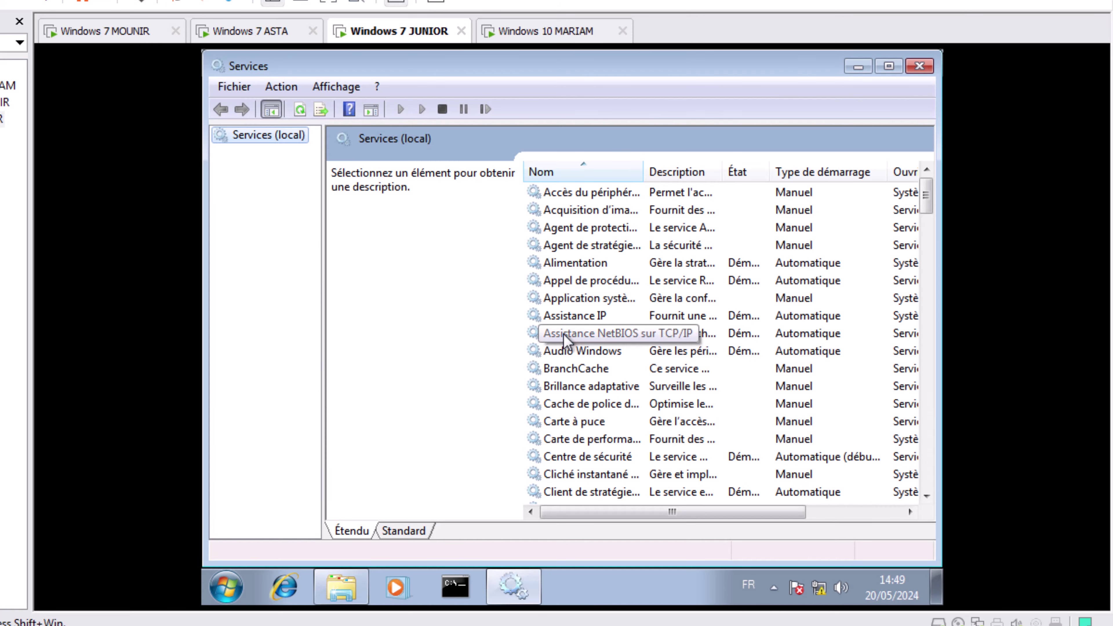
- Find the "Gestionnaire d'identité réseau homologue" service in the service list and start it
left_click(594, 320)
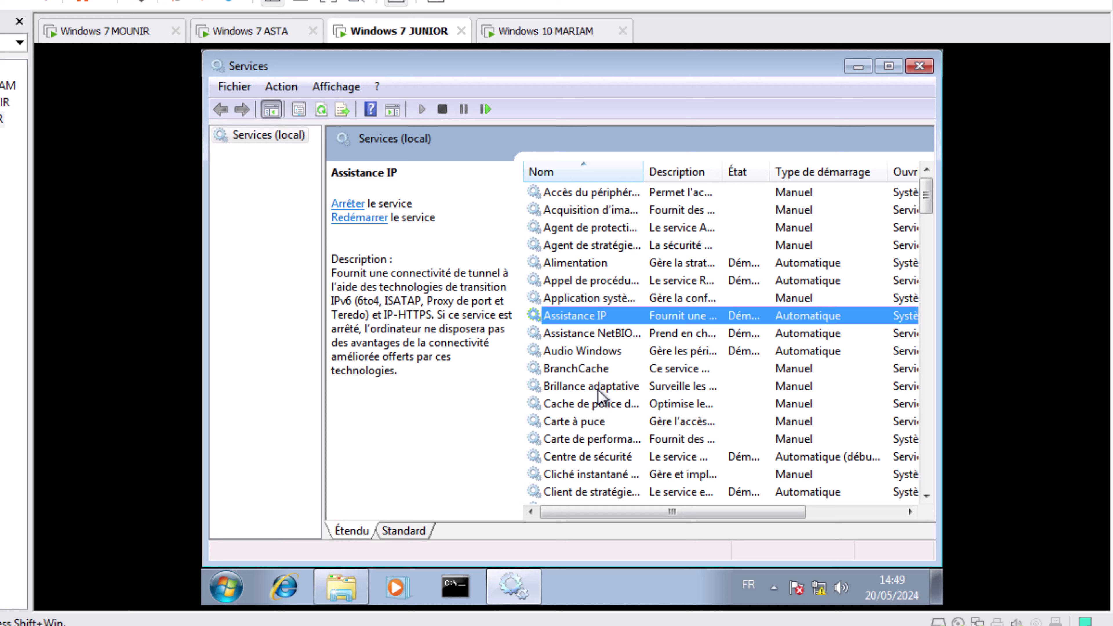
left_click(643, 387)
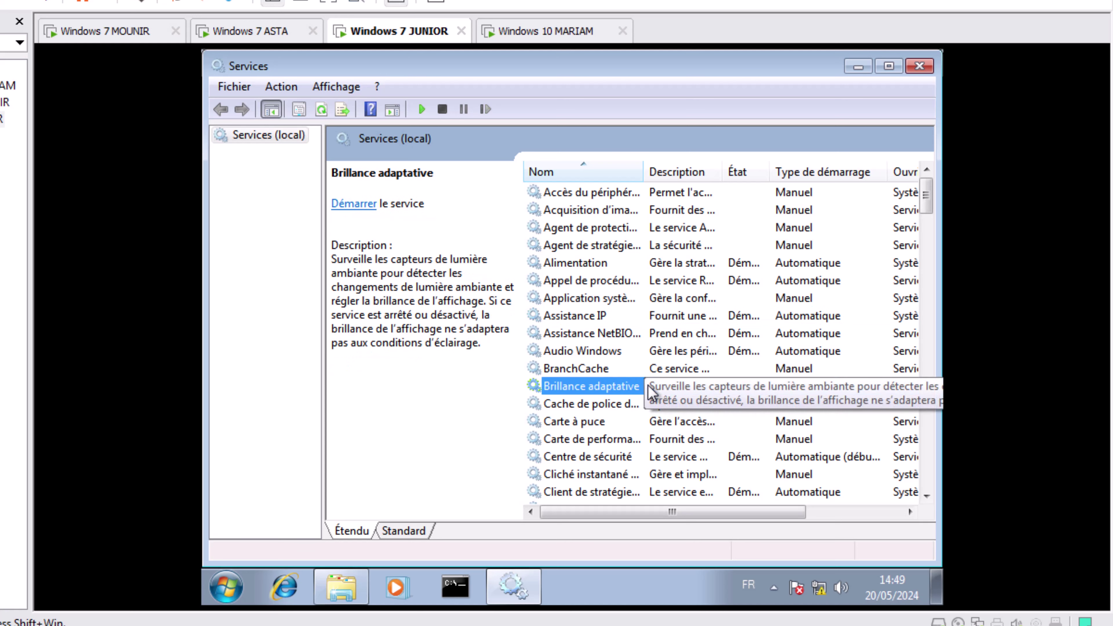
type("ges")
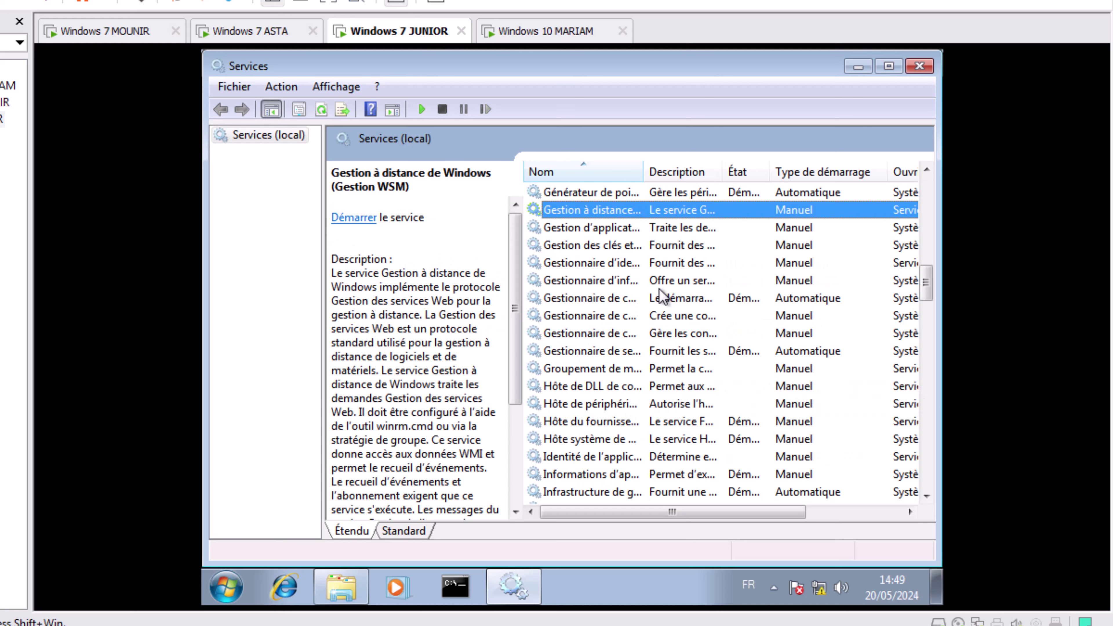
left_click(611, 247)
left_click(612, 264)
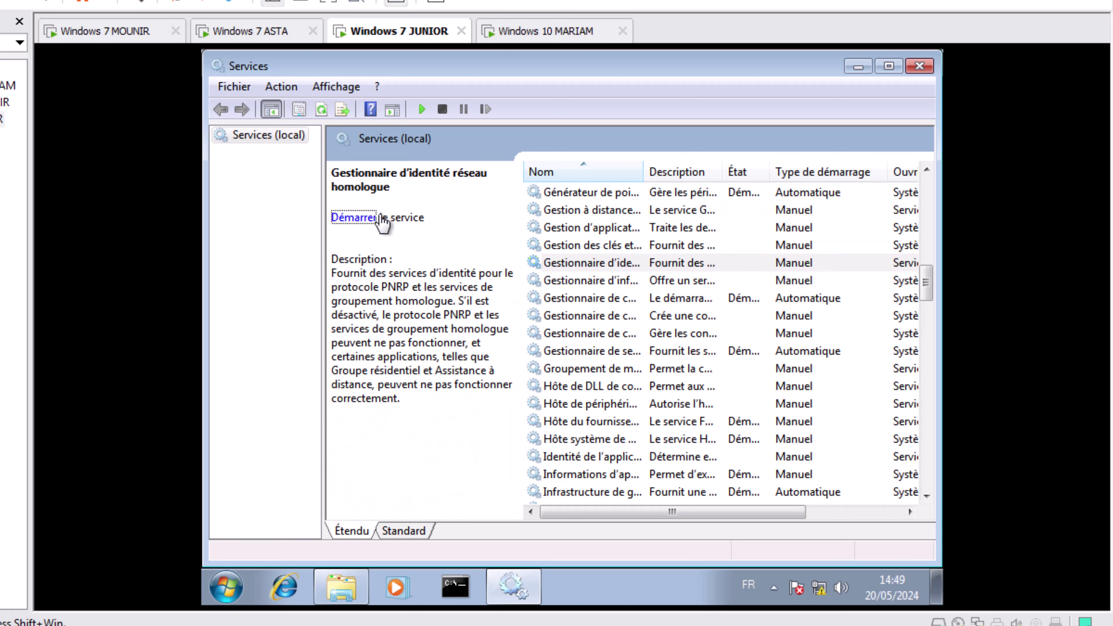
left_click(368, 217)
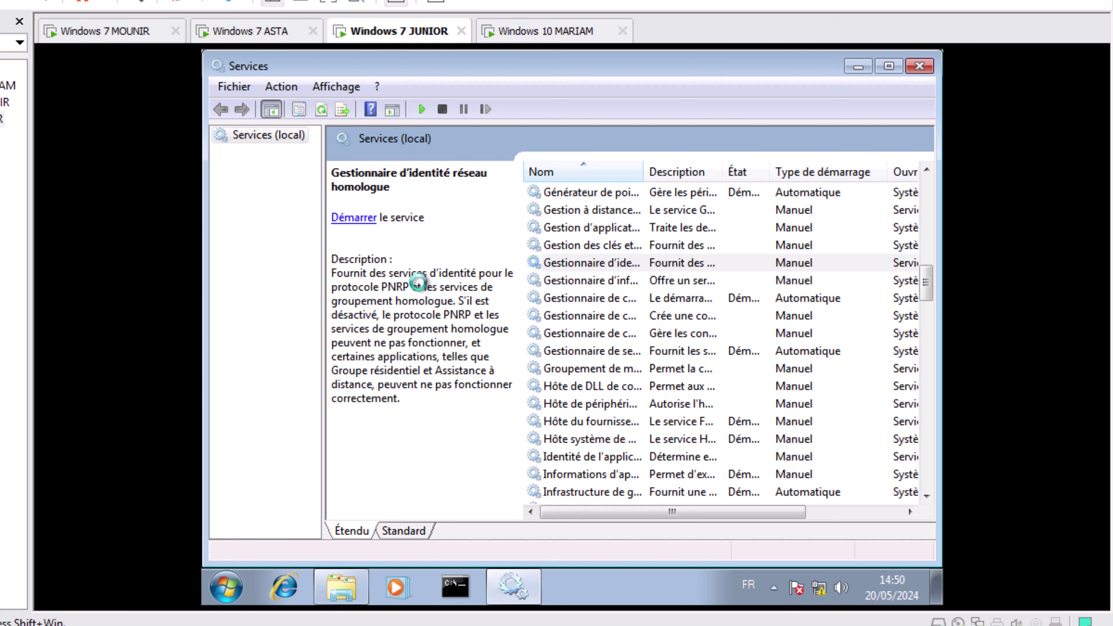
- Find the "Connexions réseau" service in the service list and check its state
left_click(619, 276)
key("c")
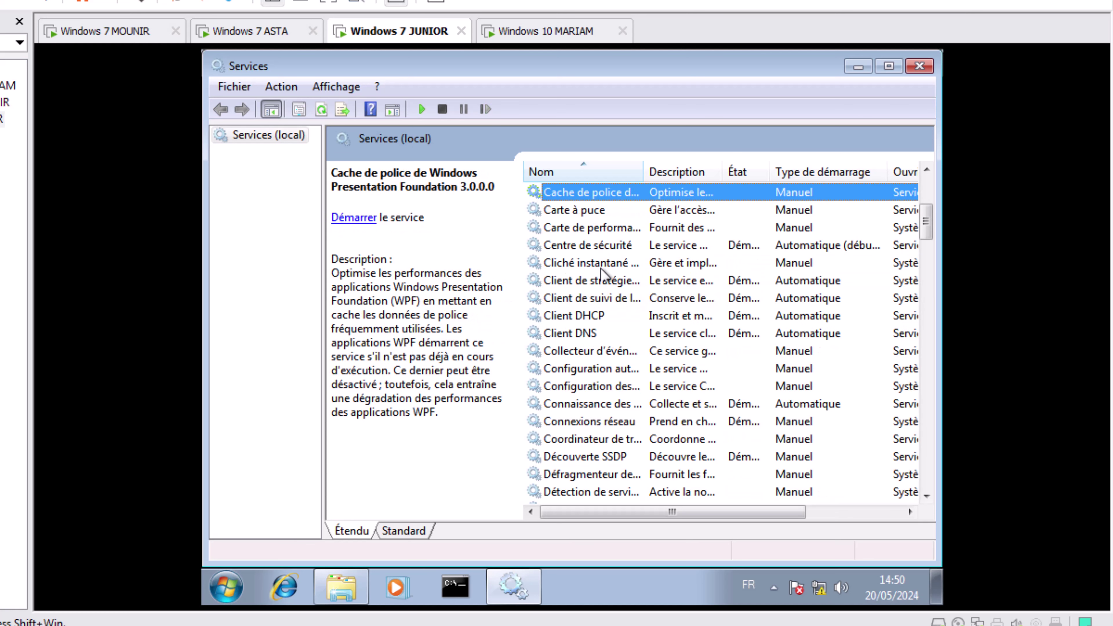
left_click(629, 422)
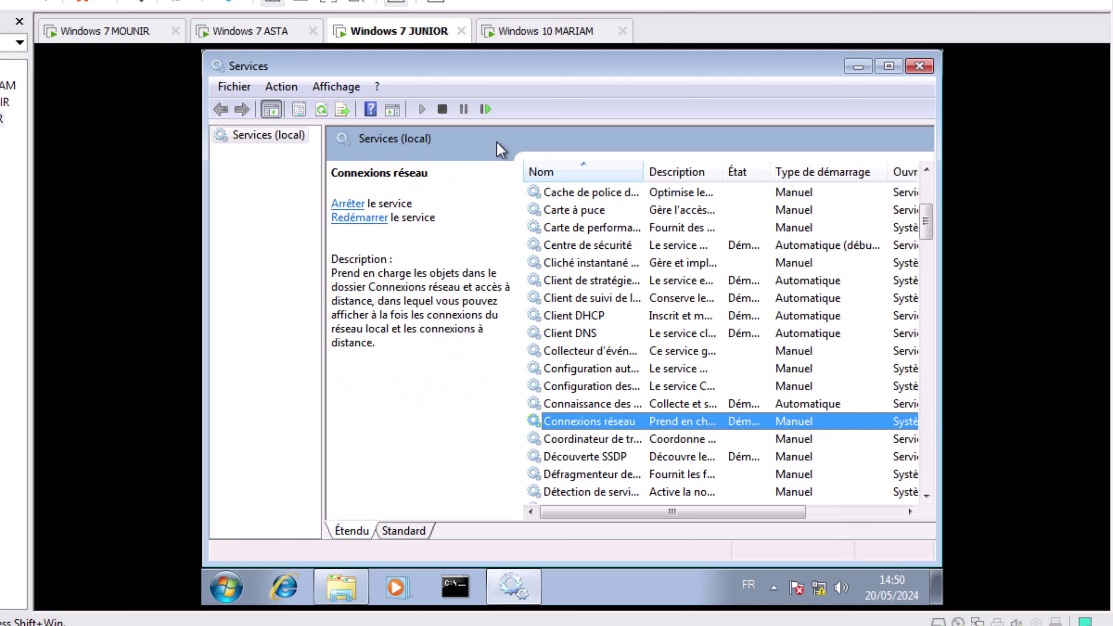
- Start the "Protocole PNRP" and "Publication des ressources de découverte de fonctions" services on Windows 7 JUNIOR
left_click(618, 316)
key("p")
key("r")
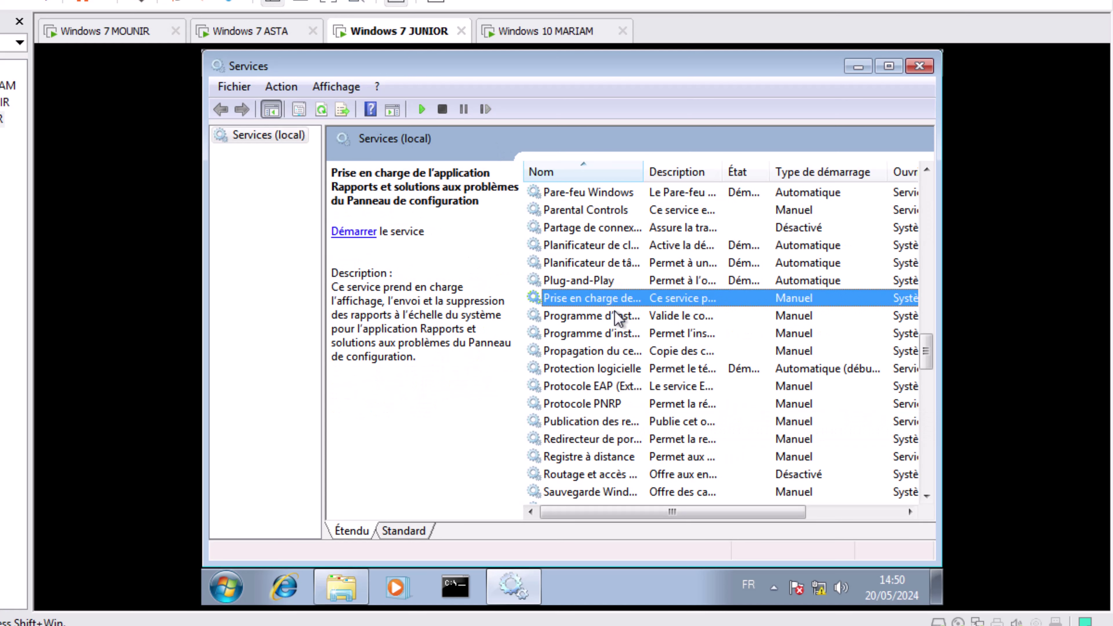
left_click(598, 405)
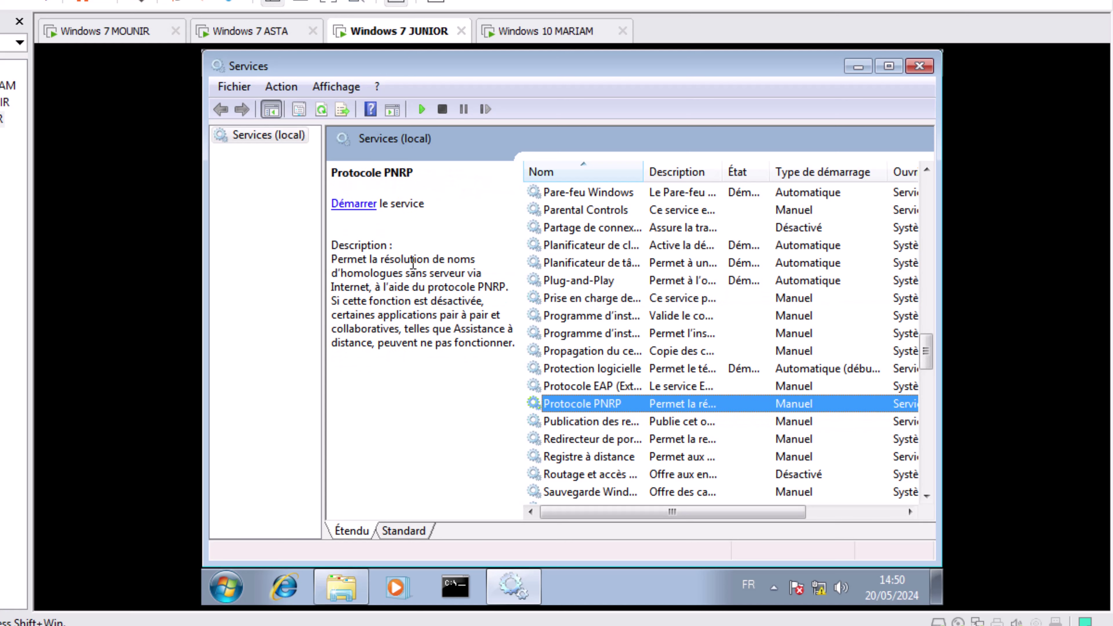
left_click(363, 204)
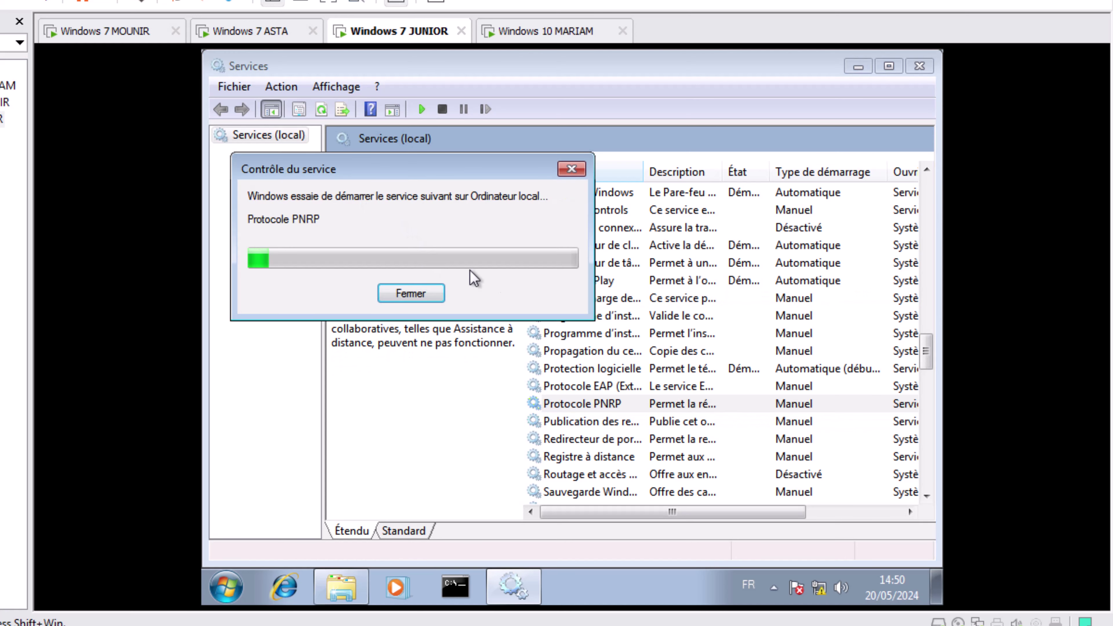
left_click(580, 421)
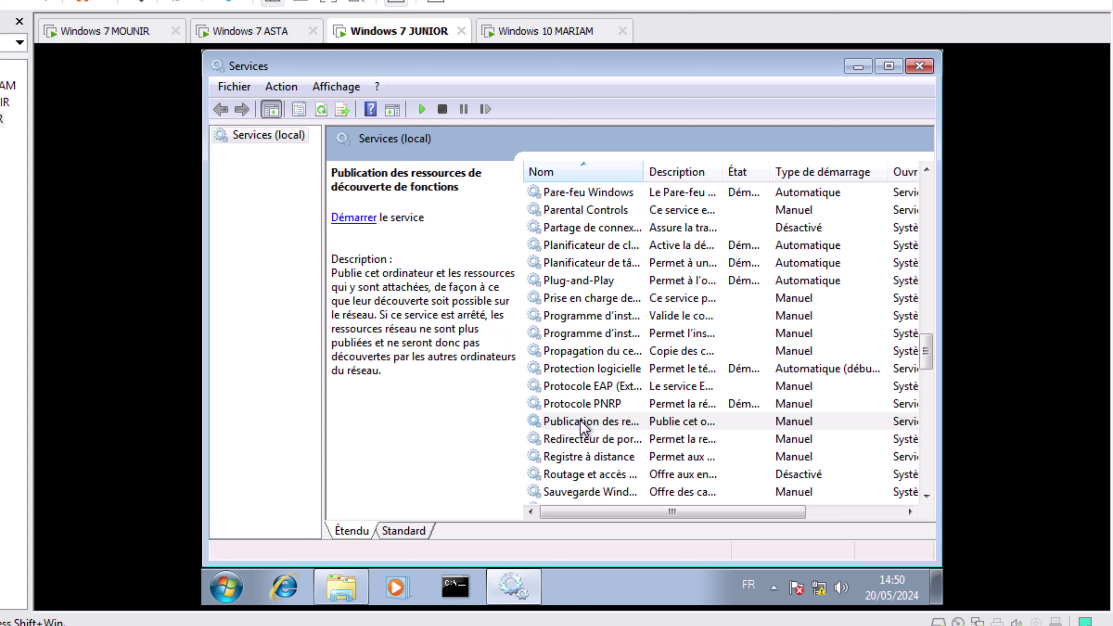
left_click(355, 218)
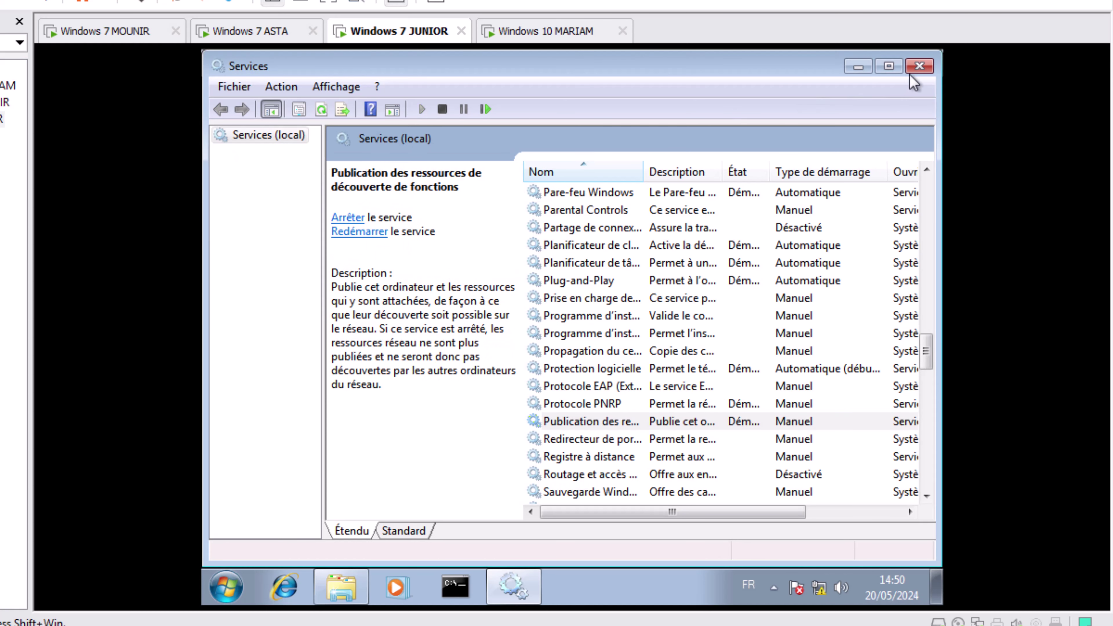
- Close the Services console and check the computers discovered in the Réseau folder of the Windows 10 MARIAM machine
left_click(919, 65)
left_click(519, 31)
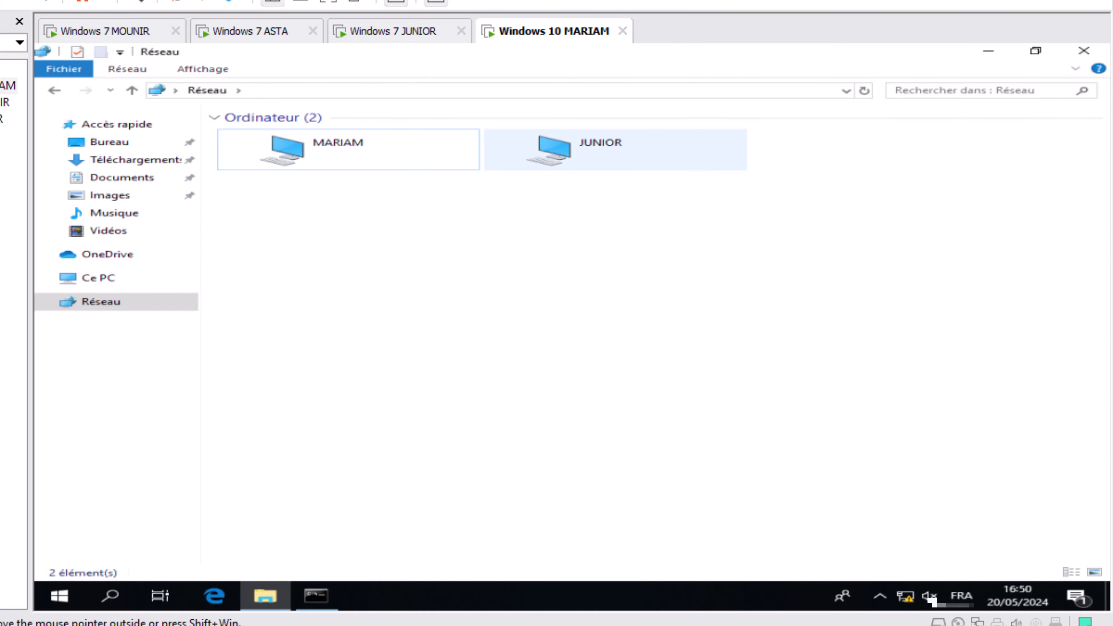
left_click(569, 149)
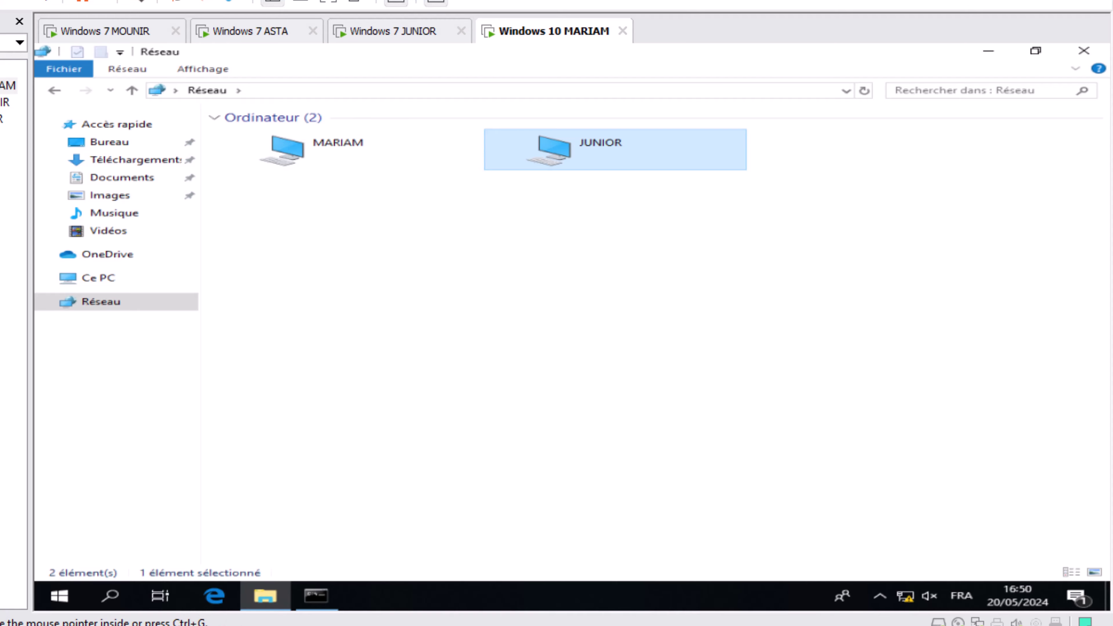
- Switch to the Windows 7 ASTA machine and close its Windows validation warning and command prompt window
left_click(250, 31)
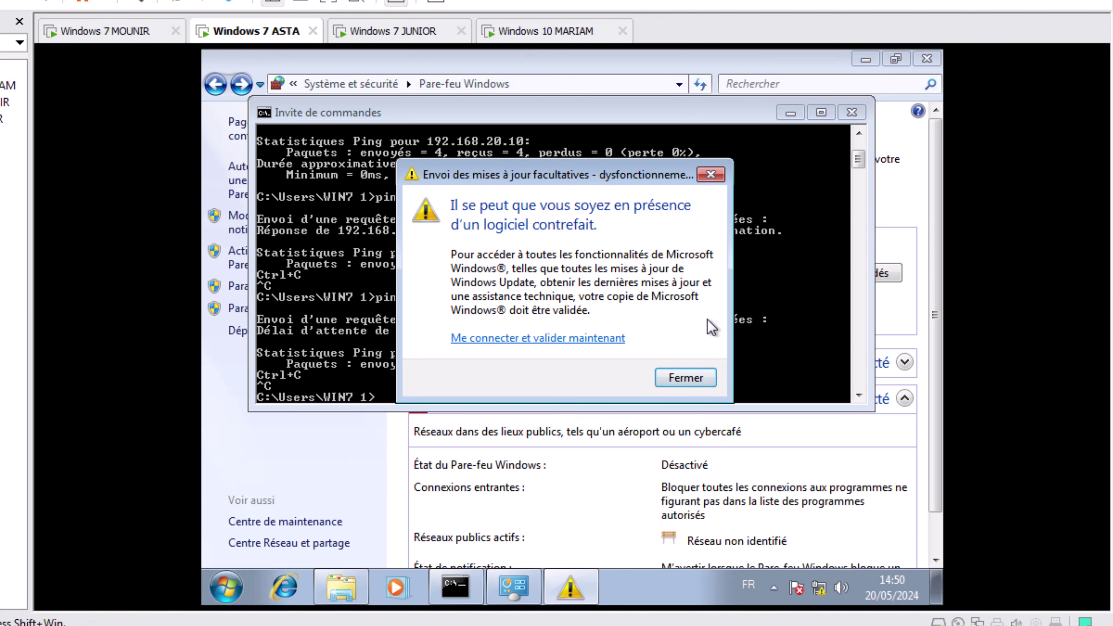
left_click(688, 377)
left_click(852, 112)
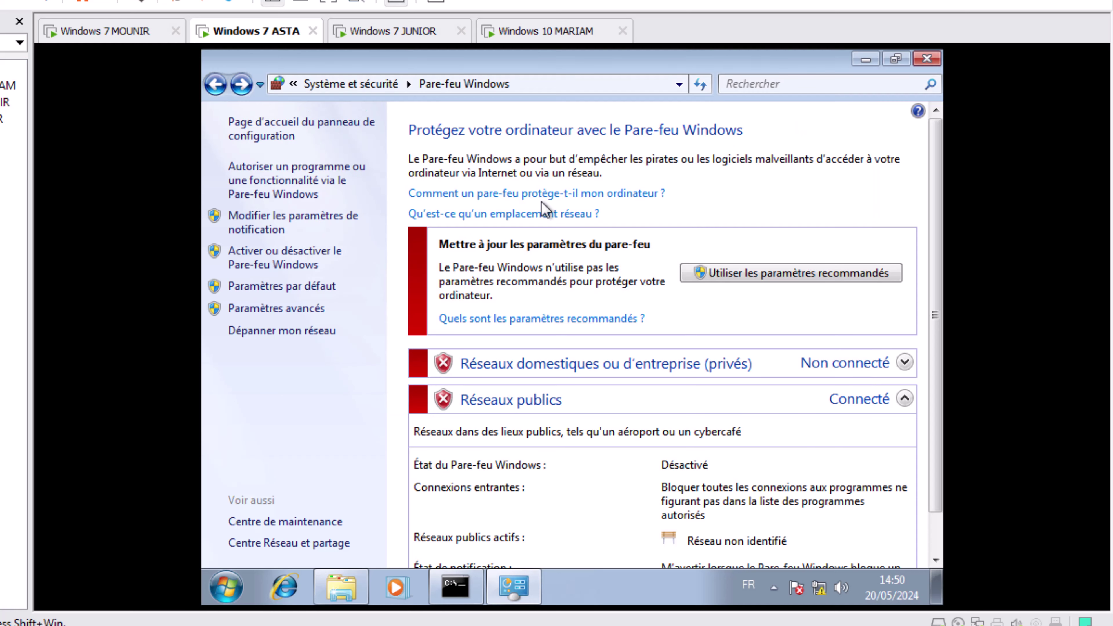
- Open the Services console on Windows 7 ASTA and start the "Gestionnaire d'identité réseau homologue" service
left_click(251, 583)
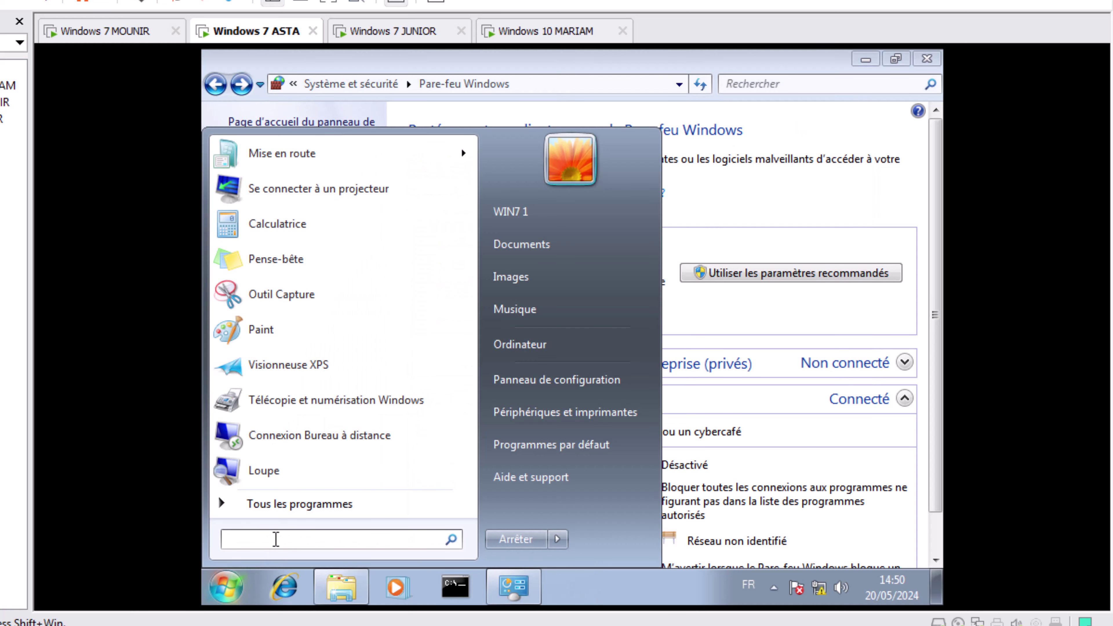
type("serv")
key("Return")
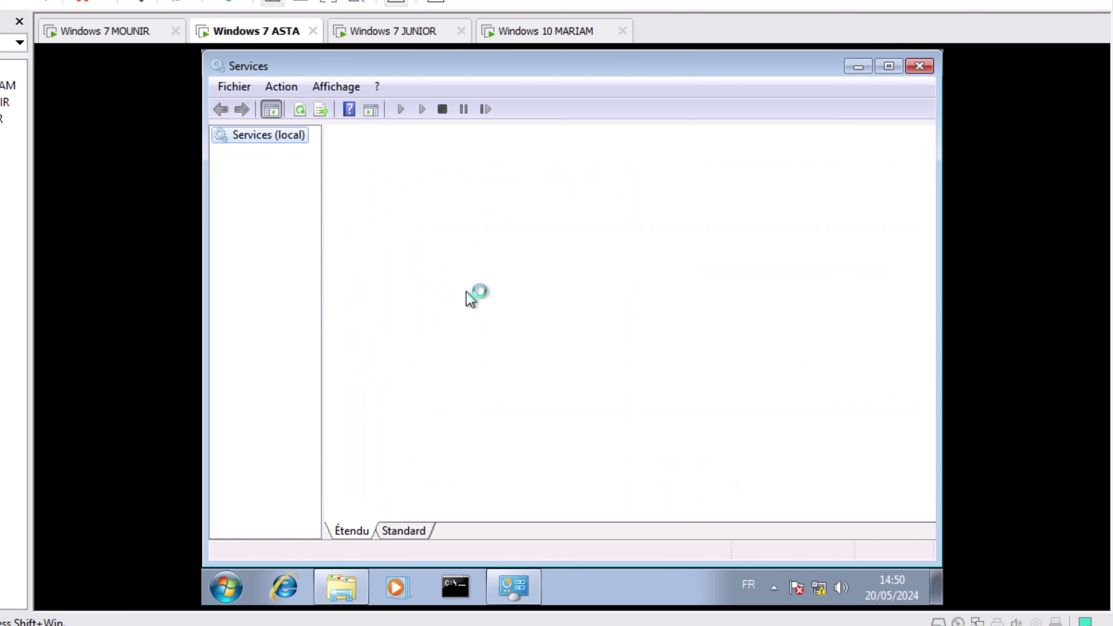
left_click(560, 265)
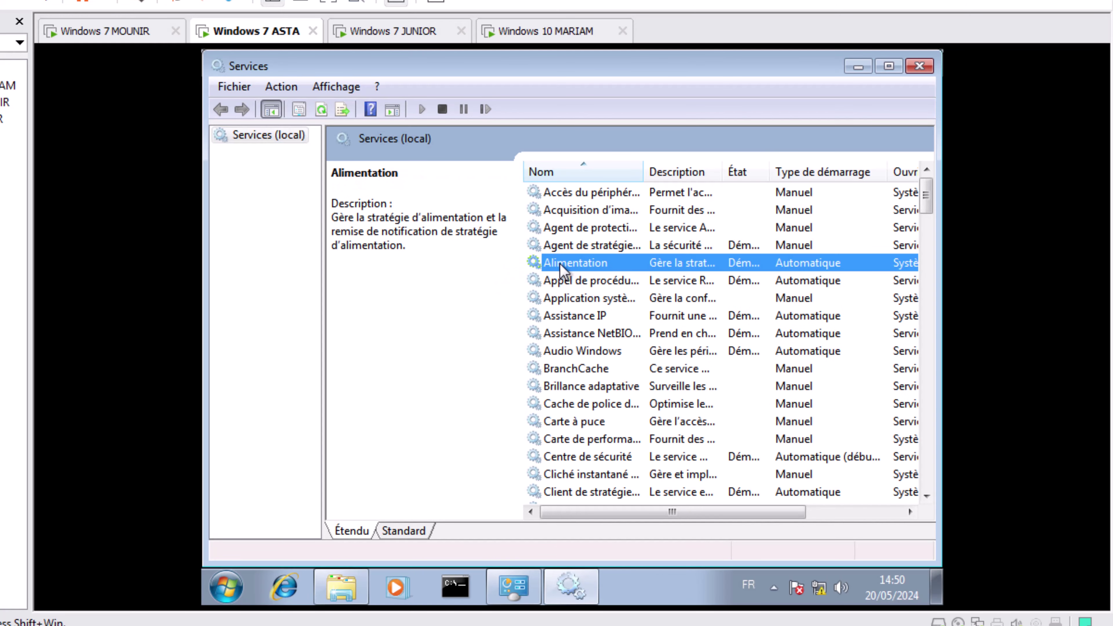
type("ges")
left_click(591, 263)
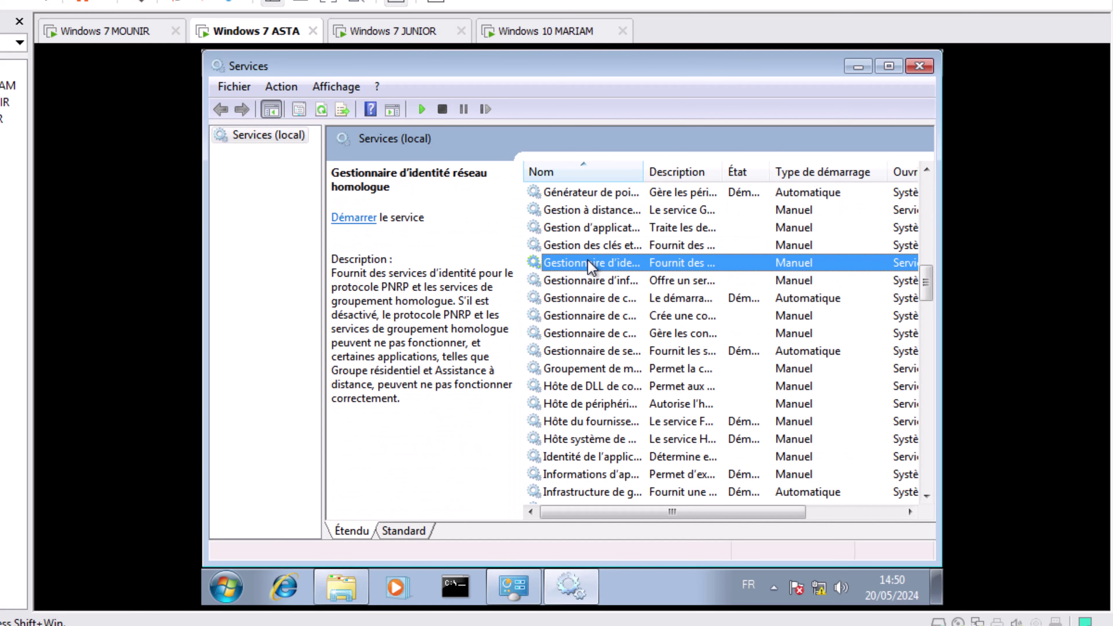
left_click(354, 218)
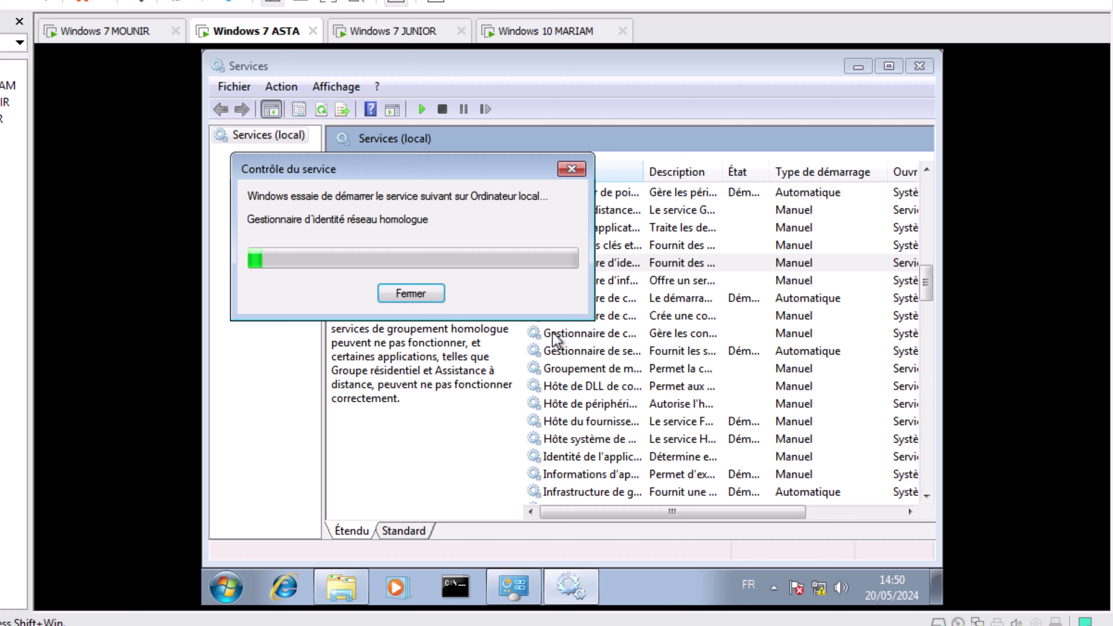
- Start the "Protocole PNRP" and "Publication des ressources de découverte de fonctions" services on Windows 7 ASTA and close the Services console
left_click(624, 317)
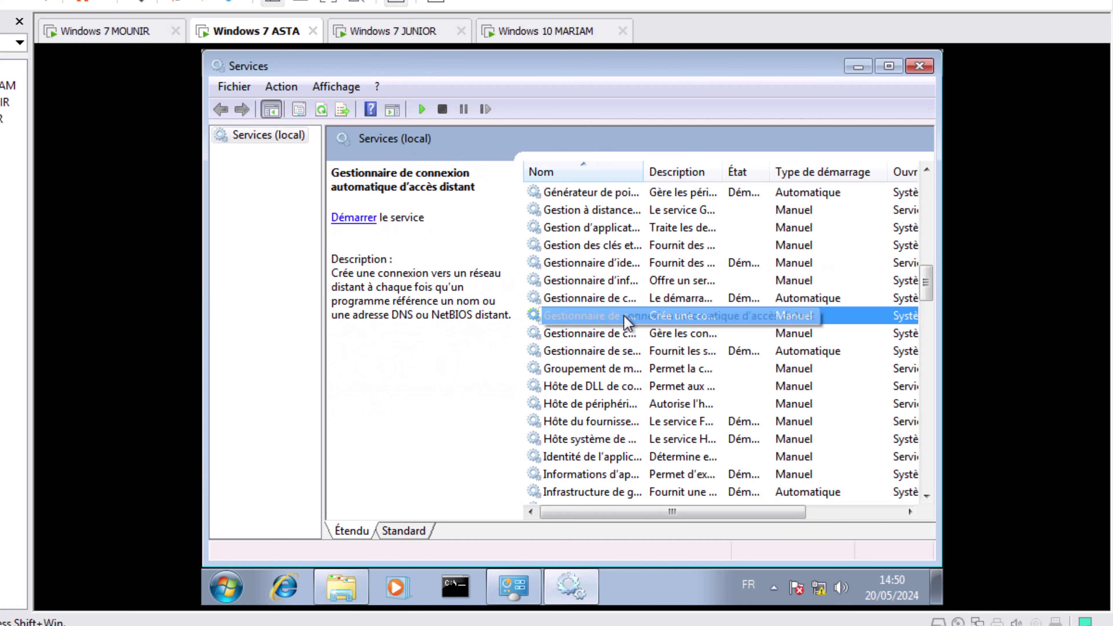
type("pr")
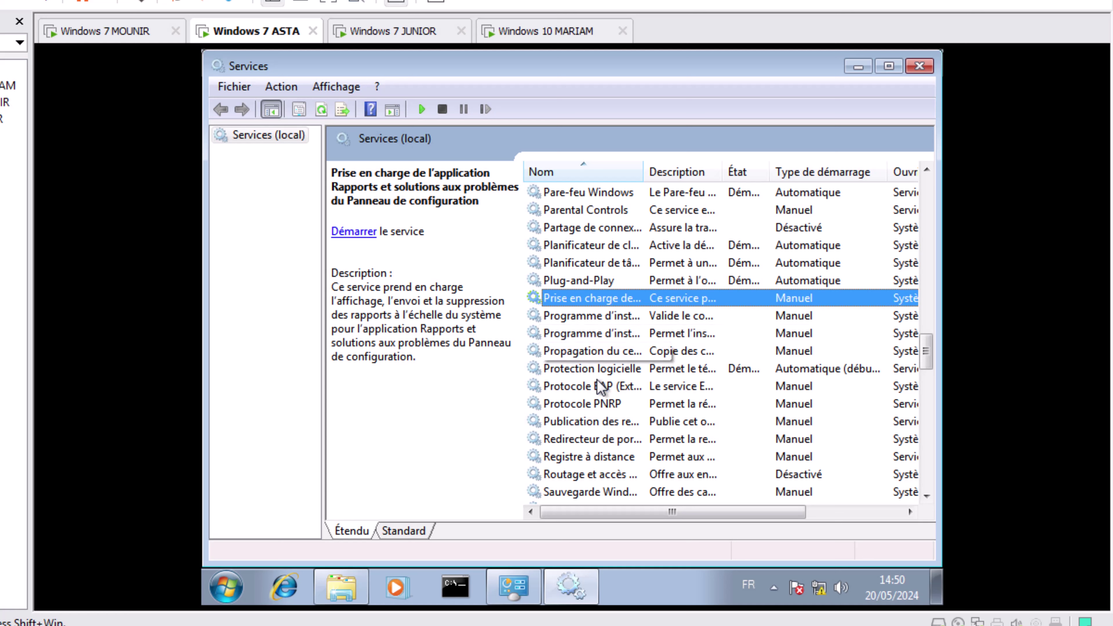
left_click(596, 404)
left_click(359, 204)
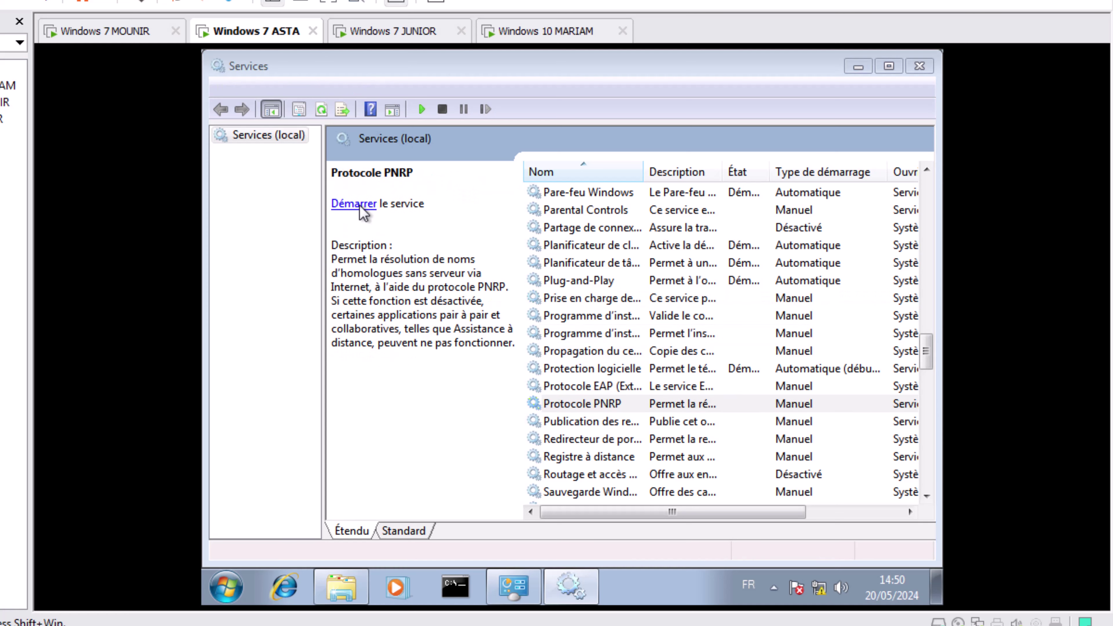
left_click(573, 422)
left_click(356, 217)
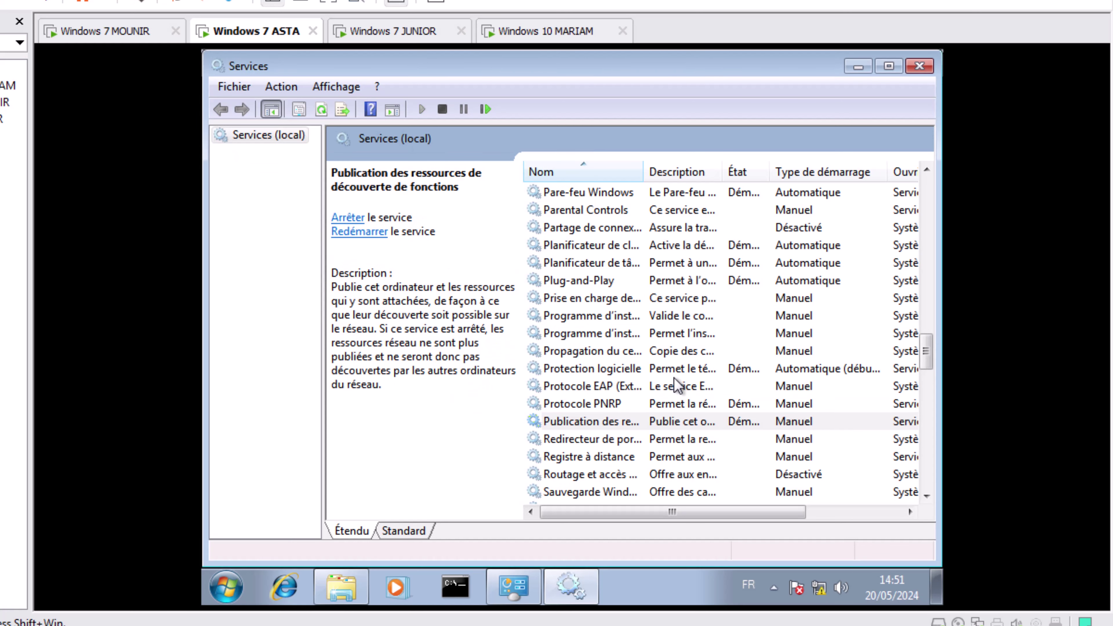
left_click(930, 66)
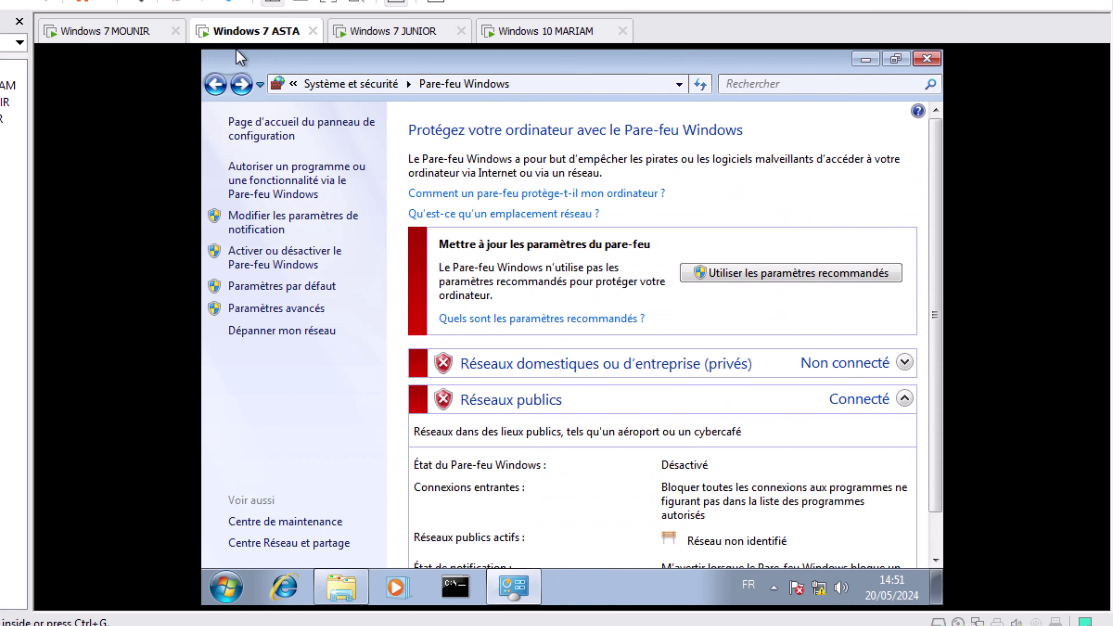
- Switch to the Windows 7 MOUNIR virtual machine and open its Services console
left_click(111, 30)
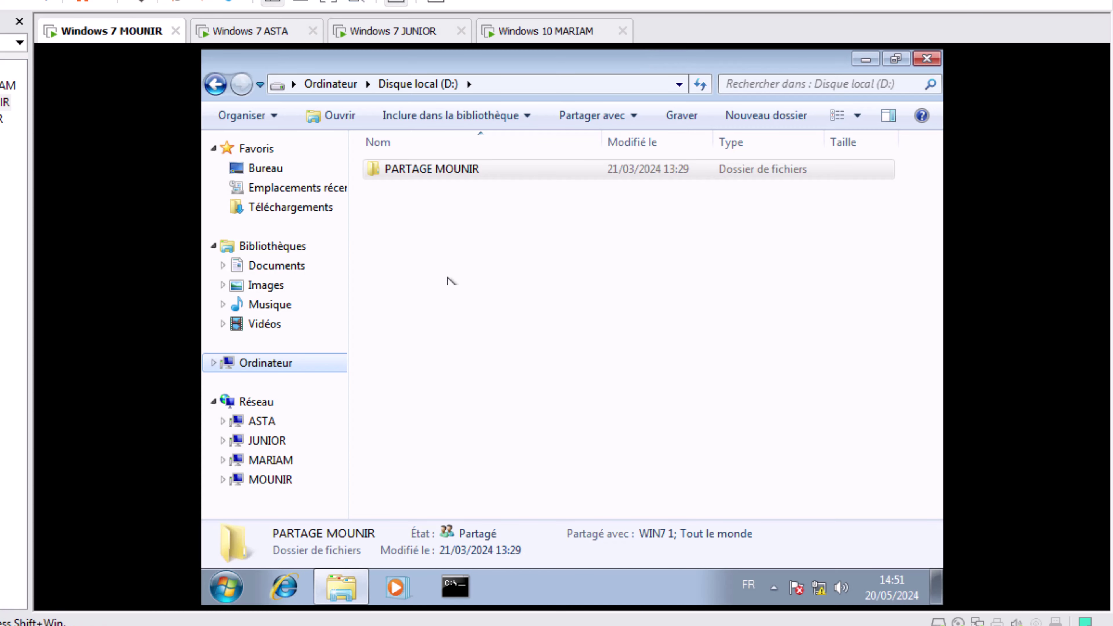
left_click(233, 590)
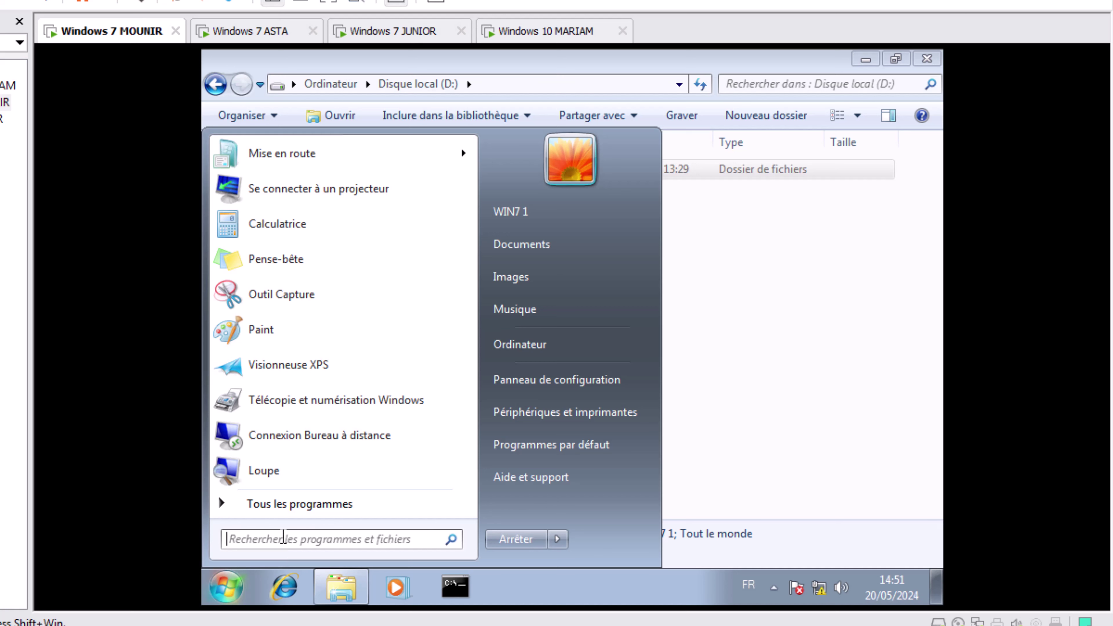
left_click(283, 537)
type("SER")
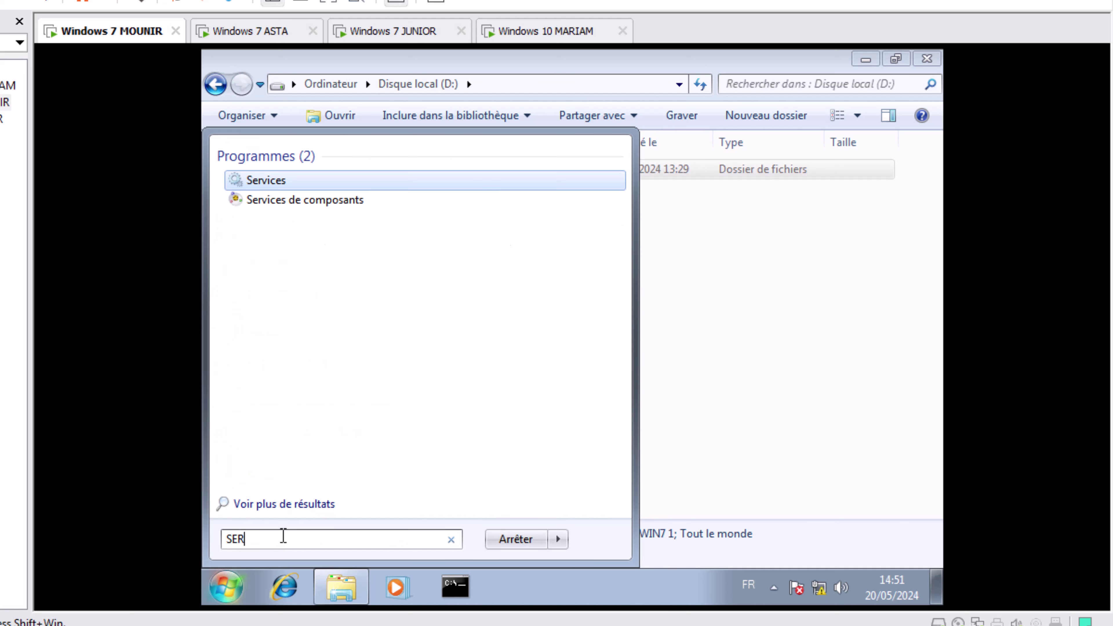
key("Return")
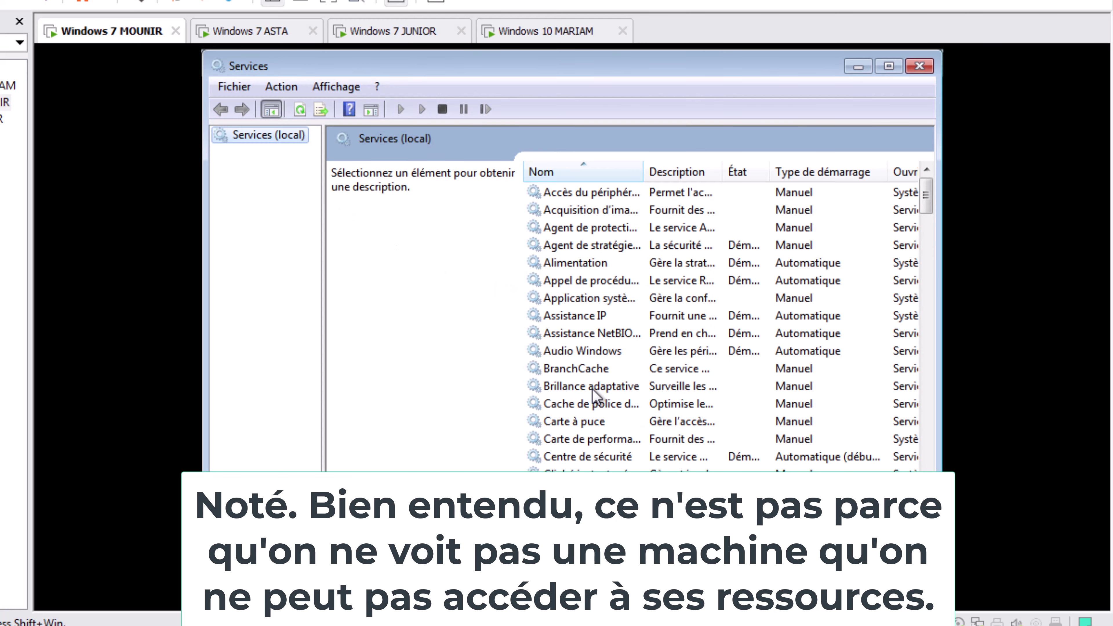
- Start the "Gestionnaire d'identité réseau homologue" service on the Windows 7 MOUNIR machine
left_click(592, 386)
scroll(592, 392, "down", 4)
left_click(604, 369)
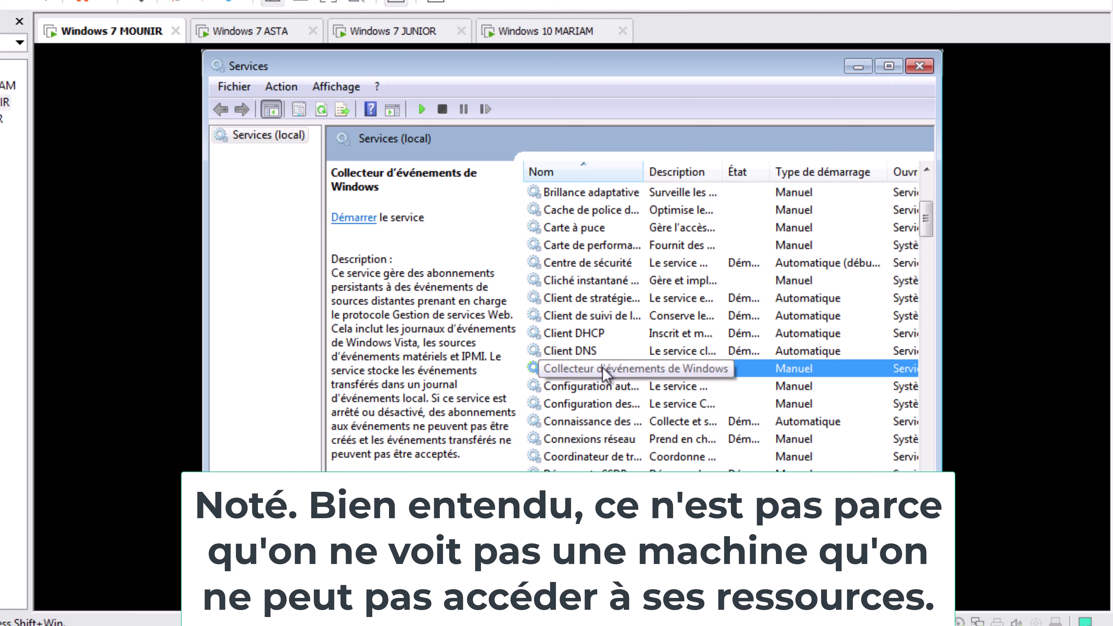
key("g")
key("g")
left_click(614, 264)
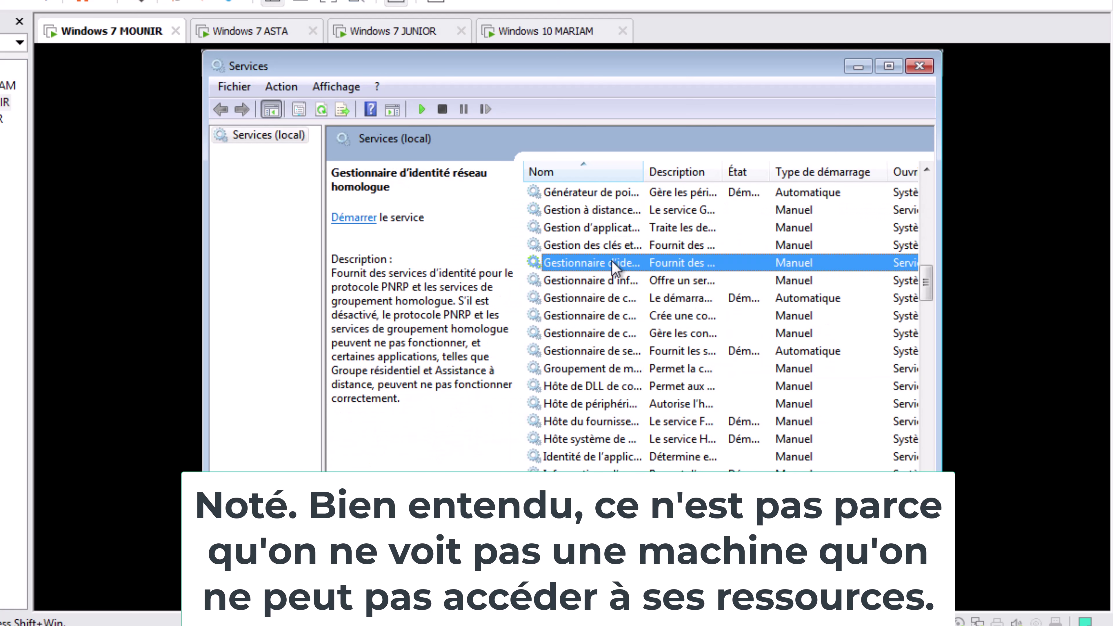
left_click(370, 217)
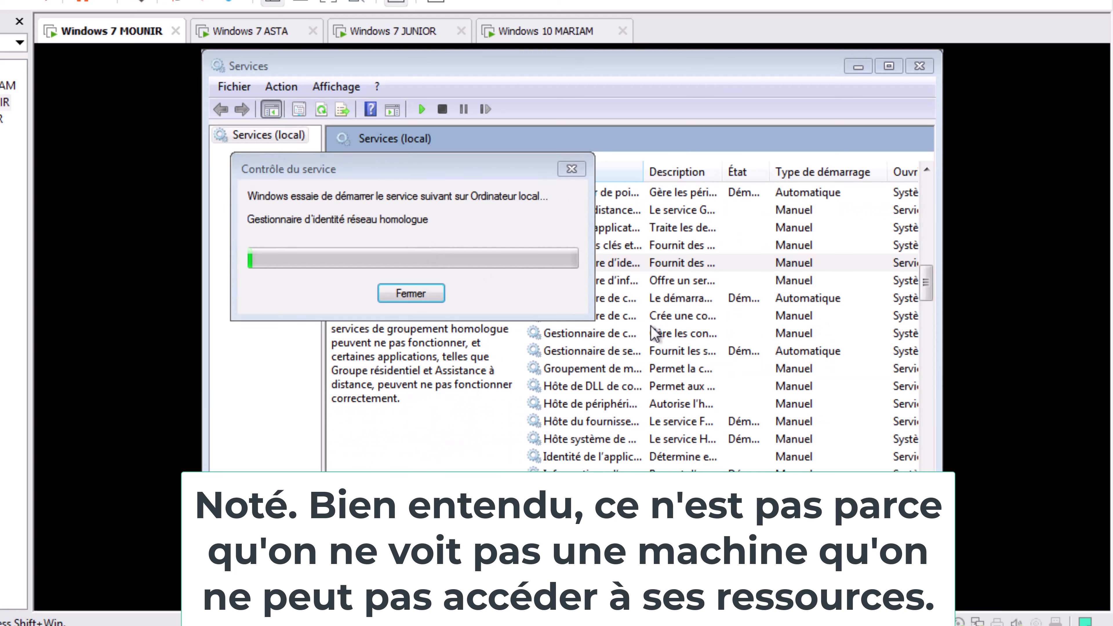
- Start the "Protocole PNRP" and "Publication des ressources de découverte de fonctions" services on Windows 7 MOUNIR and close the Services console
left_click(617, 351)
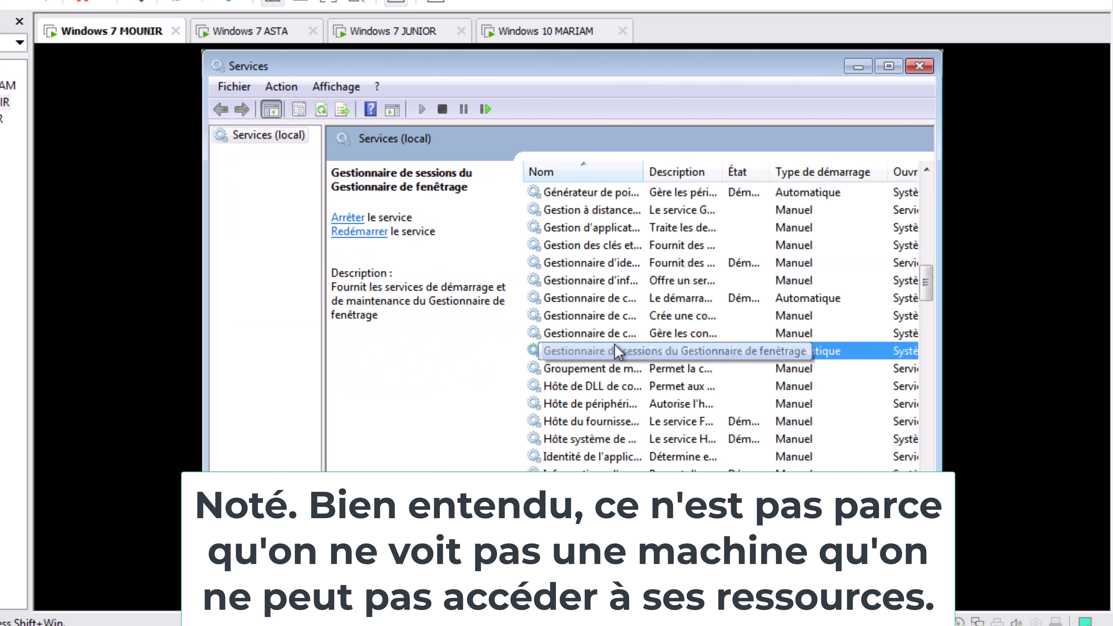
key("p")
key("r")
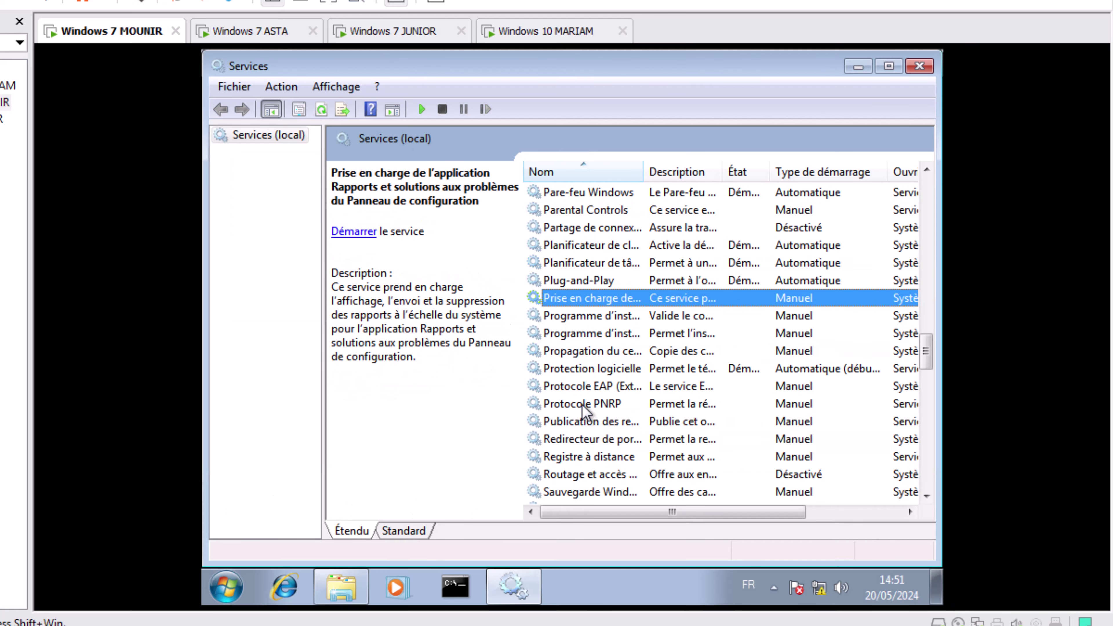
left_click(583, 405)
left_click(358, 203)
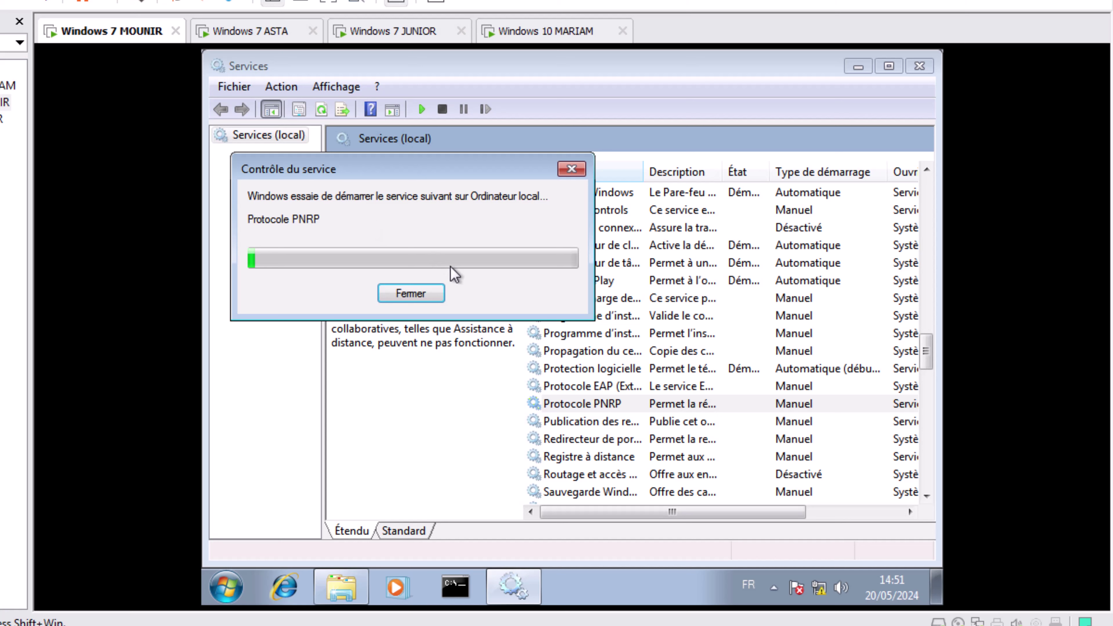
left_click(603, 422)
left_click(350, 217)
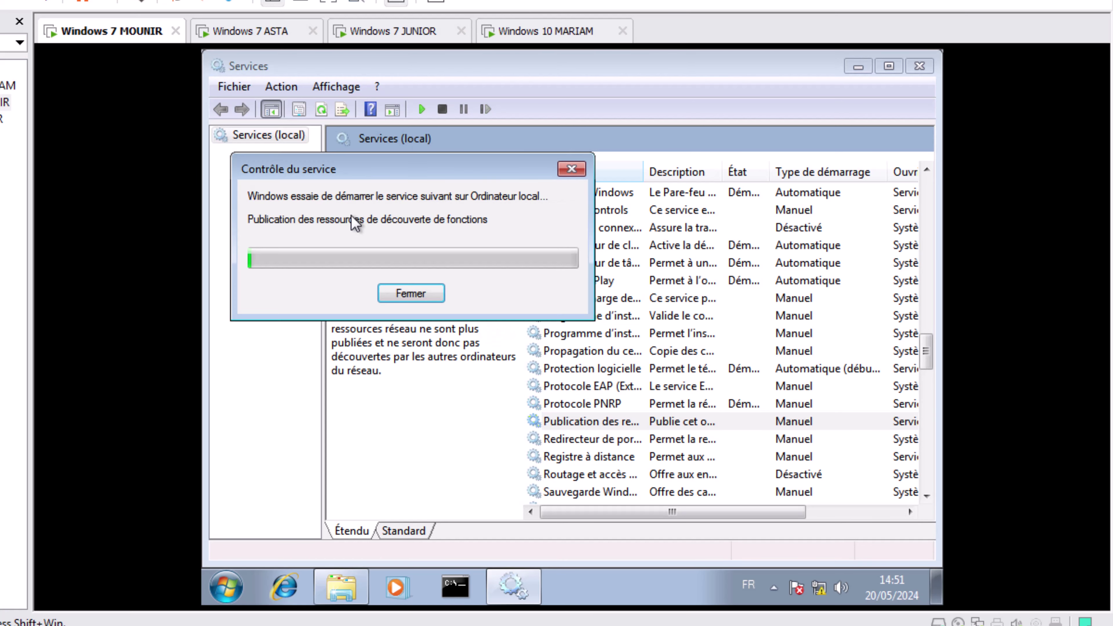
left_click(912, 70)
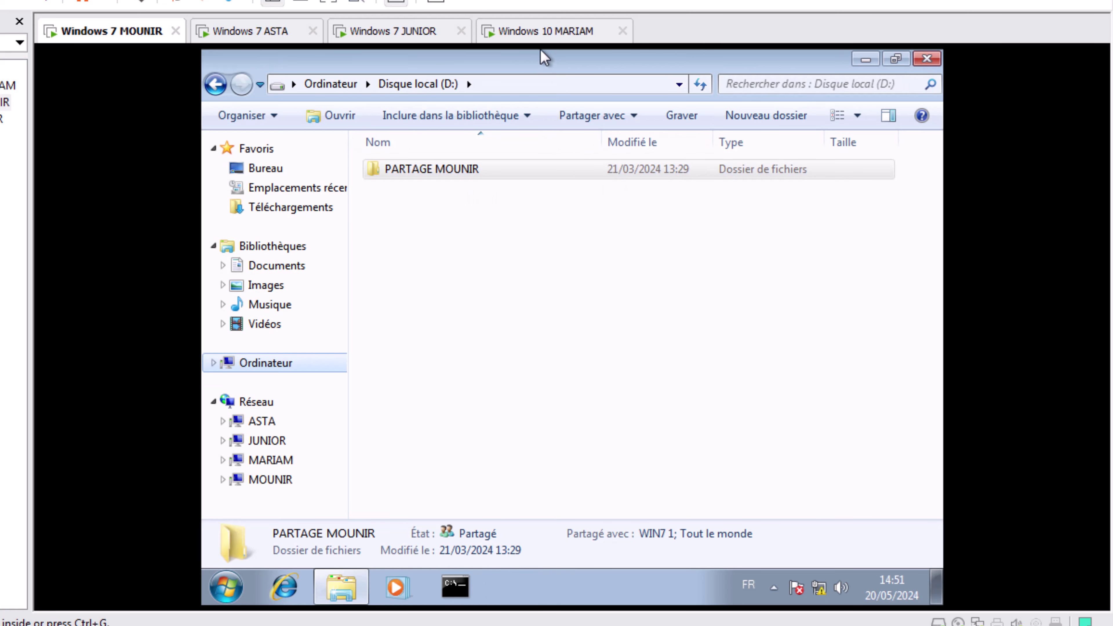
- Switch to the Windows 10 MARIAM machine and refresh its Réseau folder to check which computers are listed
left_click(546, 31)
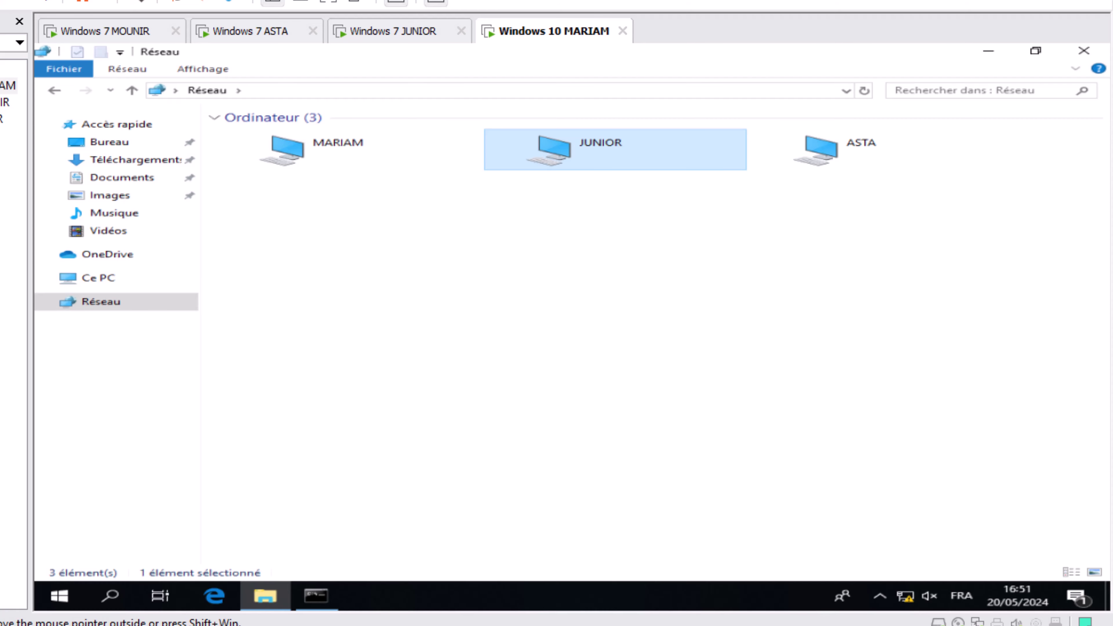
right_click(356, 298)
left_click(395, 360)
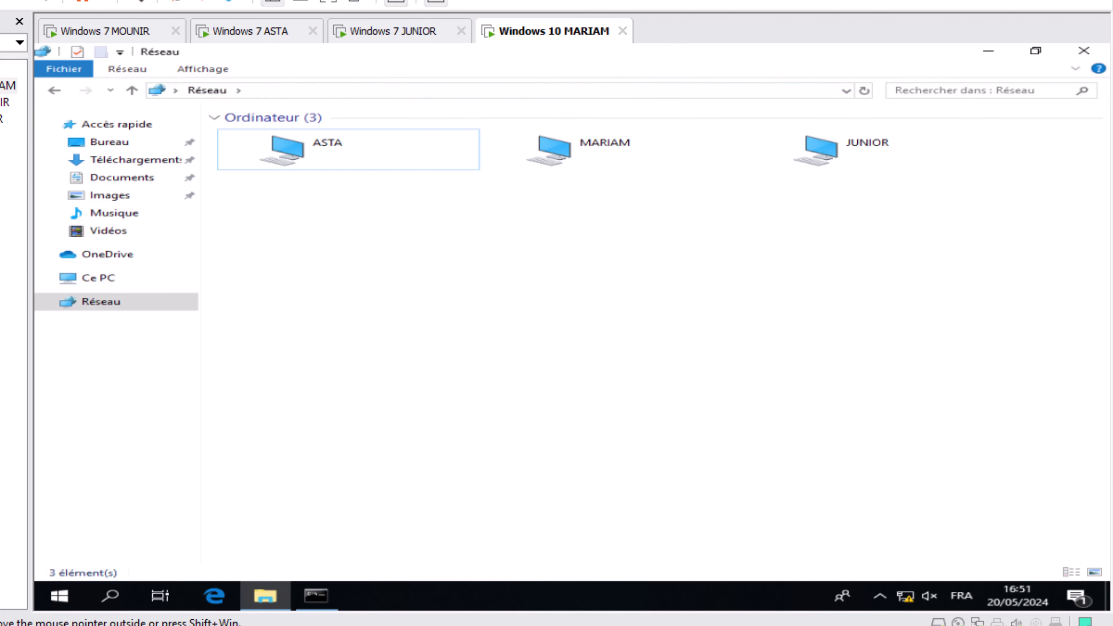
right_click(482, 275)
left_click(548, 336)
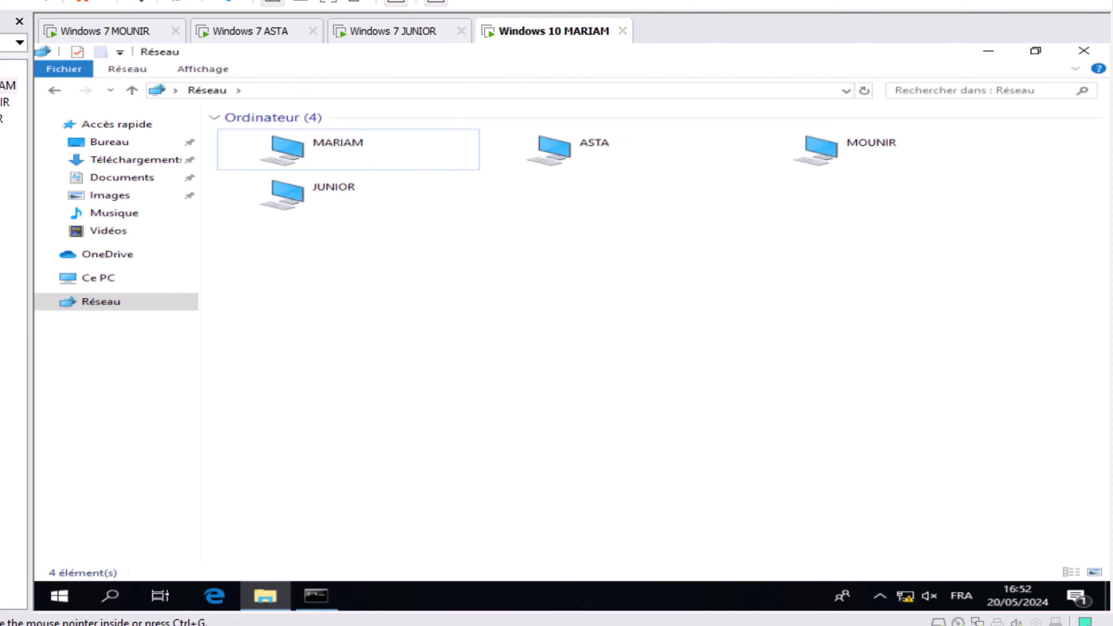
left_click(593, 149)
left_click(872, 149)
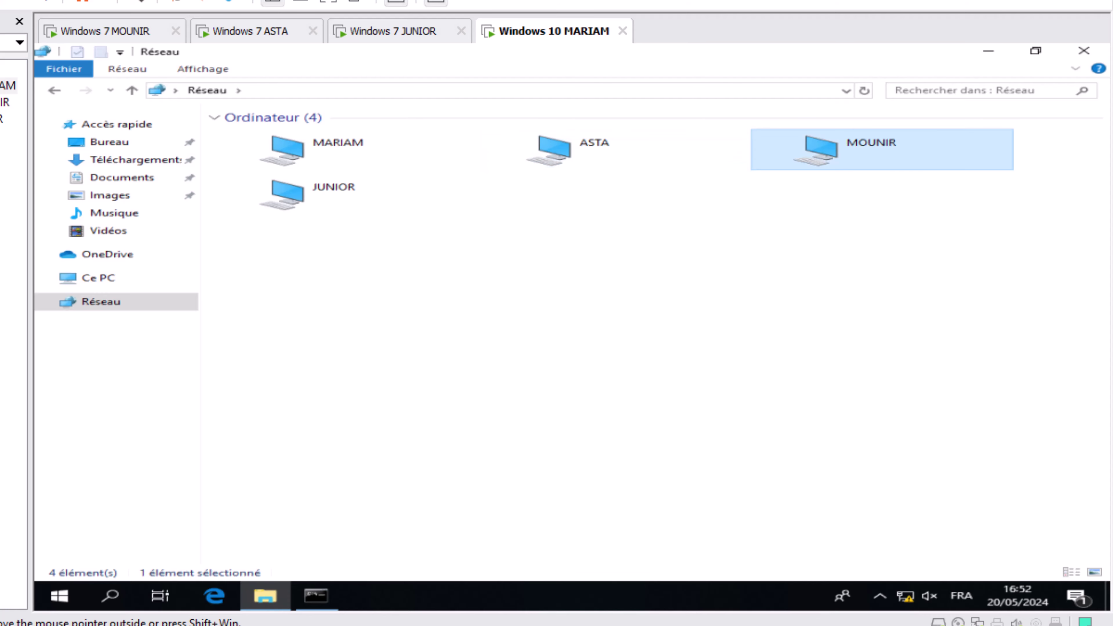
double_click(333, 193)
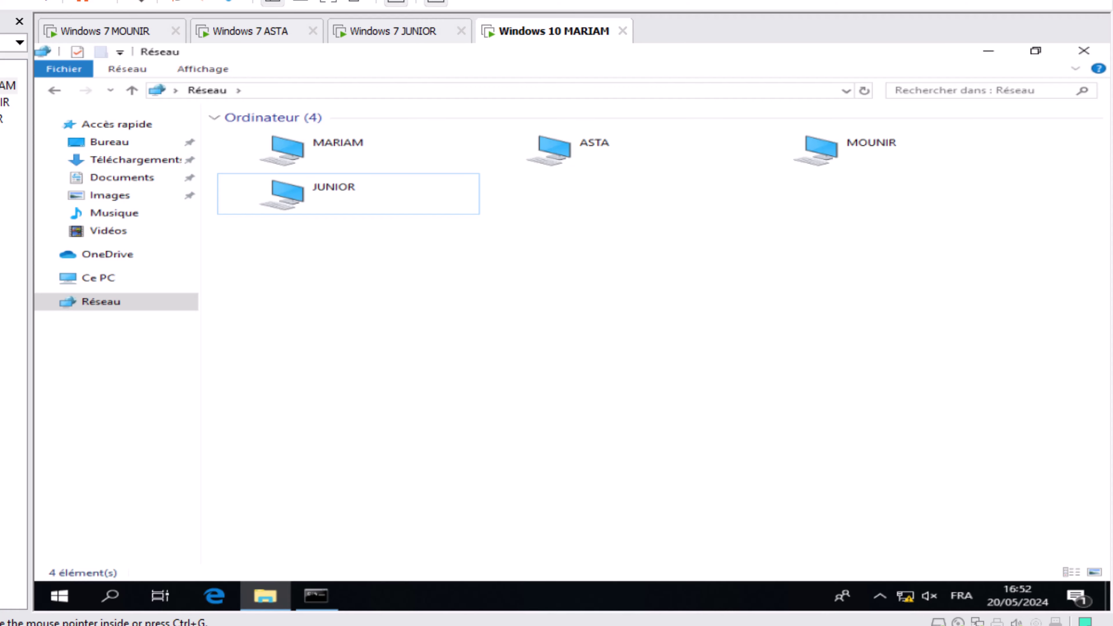
- Open the Windows features list from "Programmes et fonctionnalités" in the Control Panel and maximize its window
left_click(59, 595)
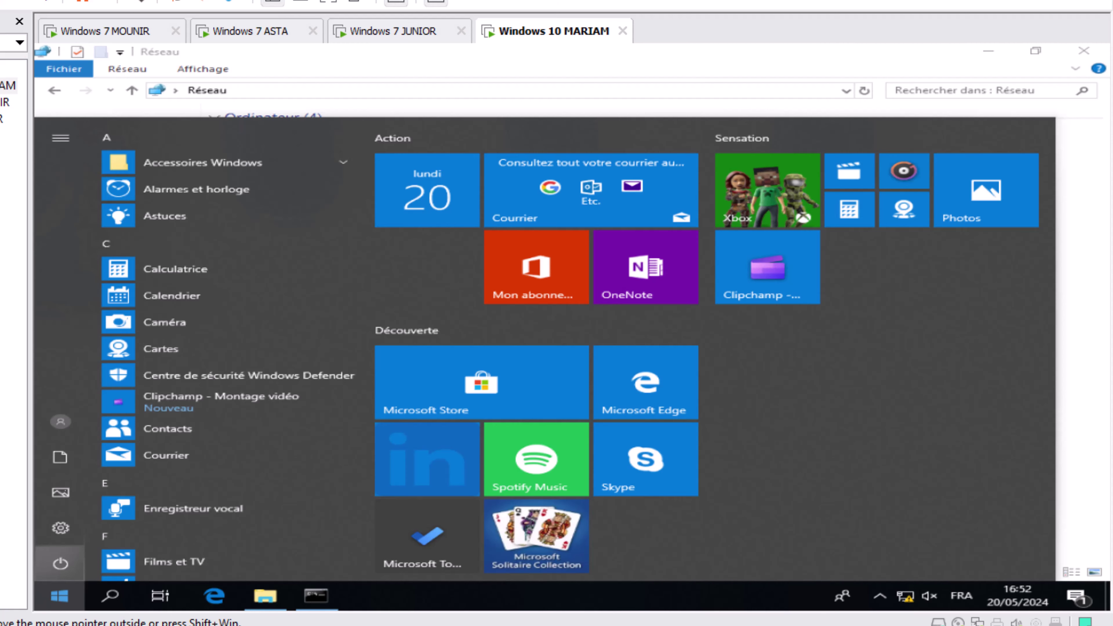
key("Escape")
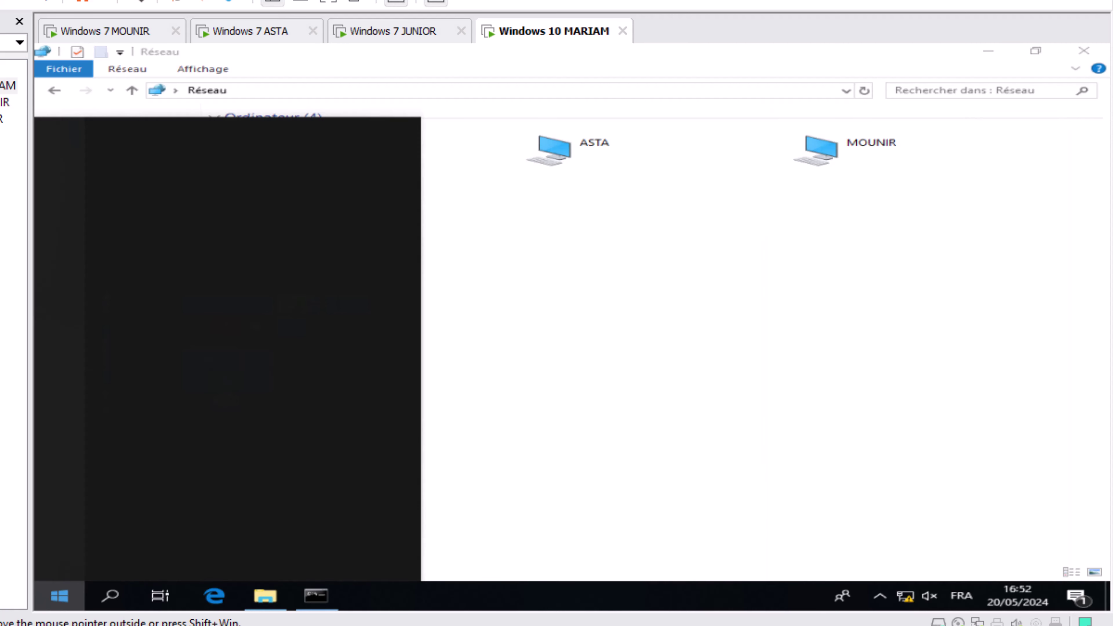
type("PA")
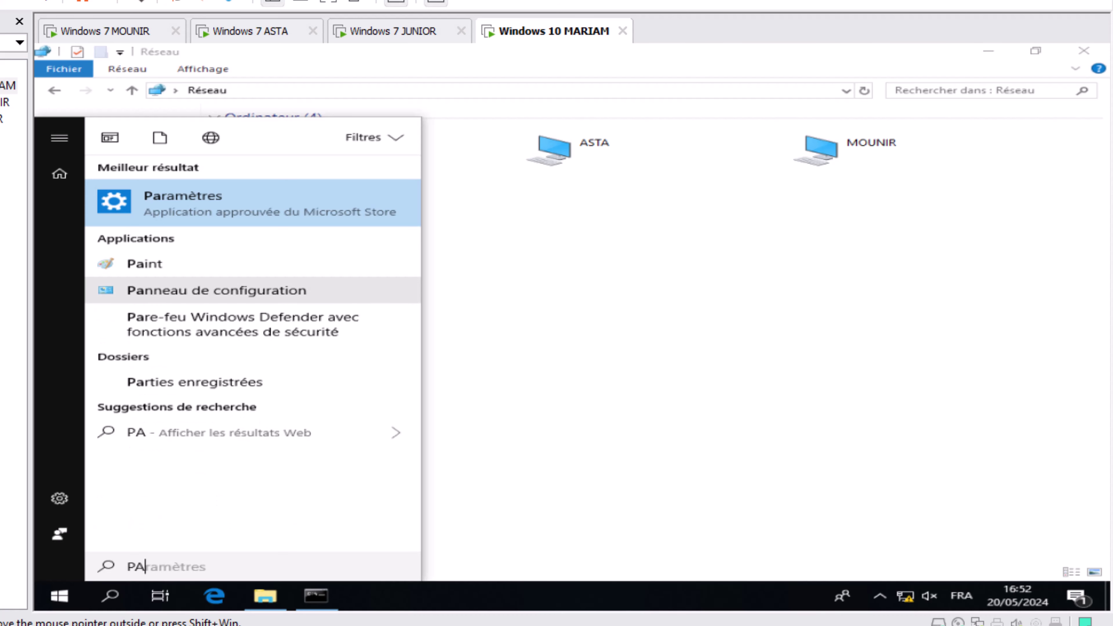
left_click(216, 290)
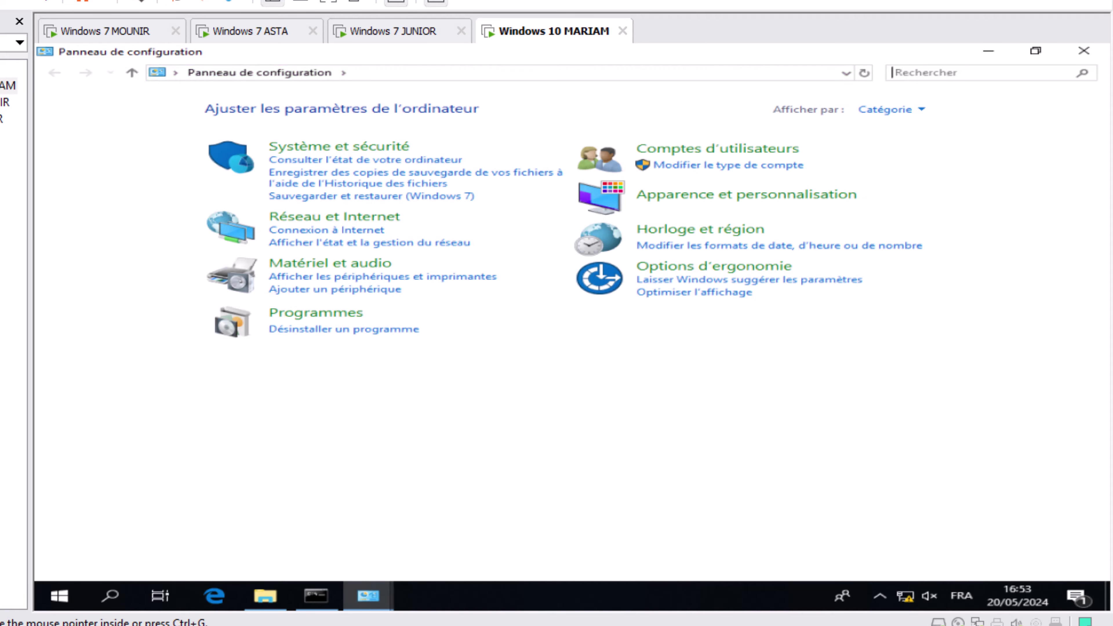
left_click(317, 313)
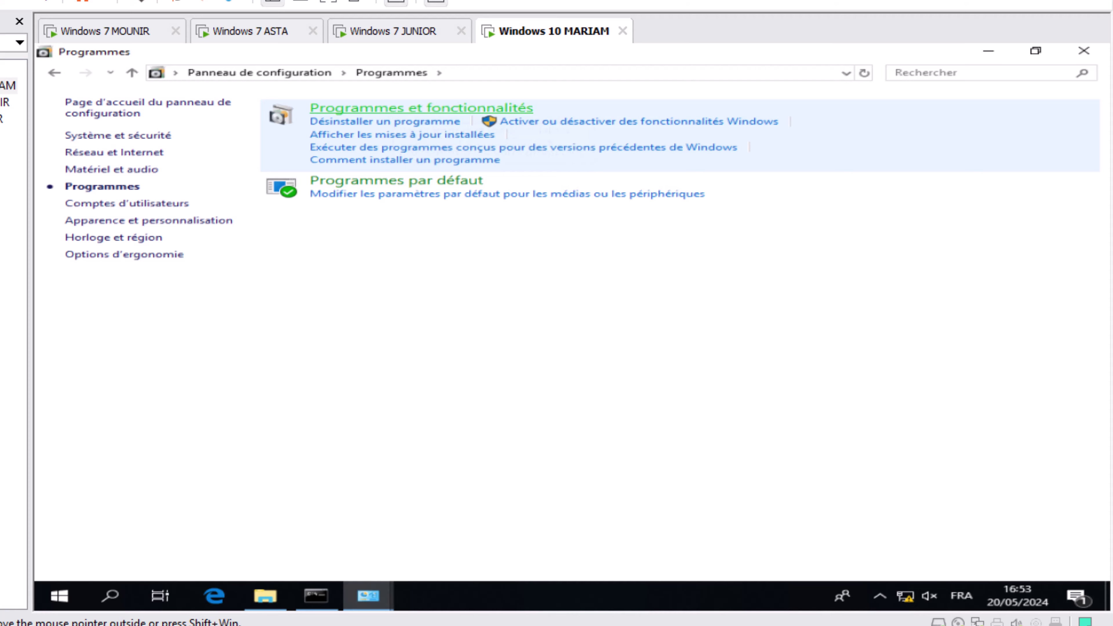
left_click(421, 108)
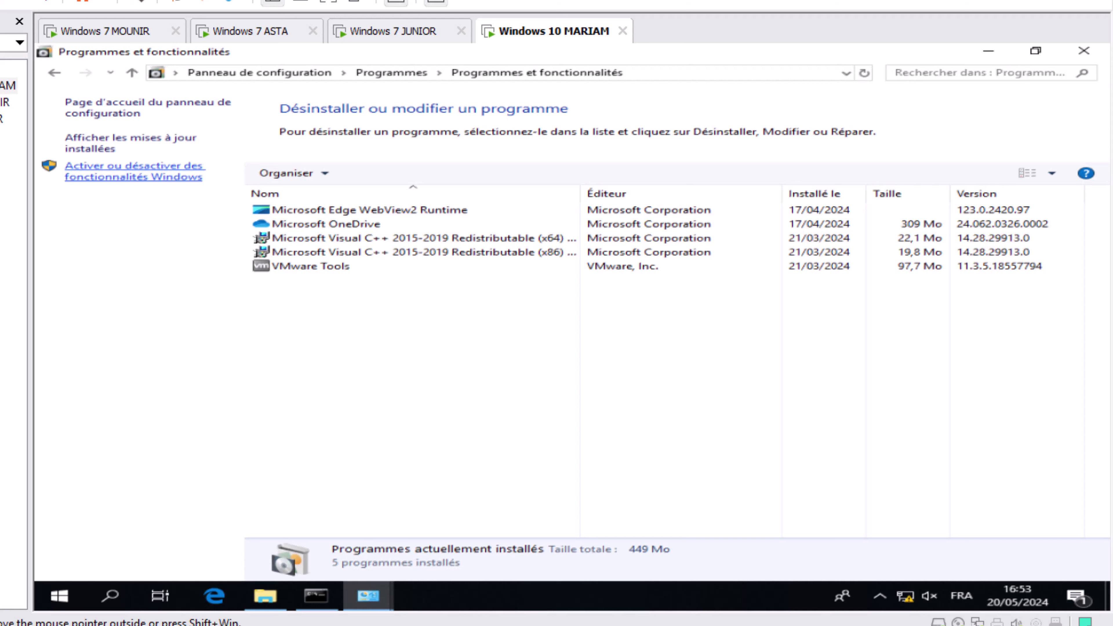
left_click(134, 167)
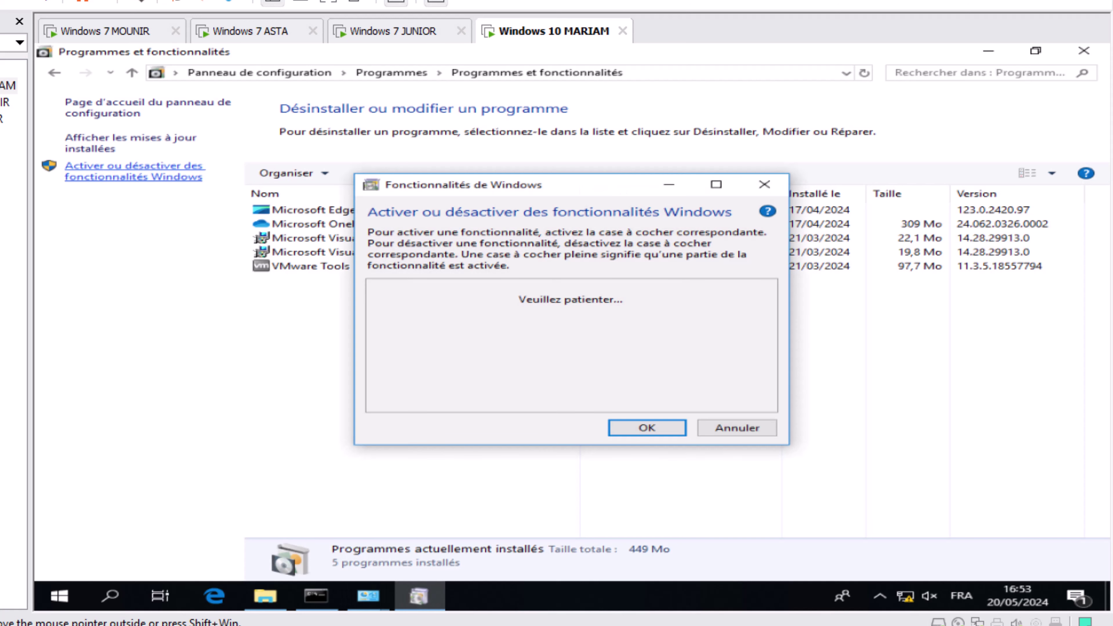
left_click(716, 184)
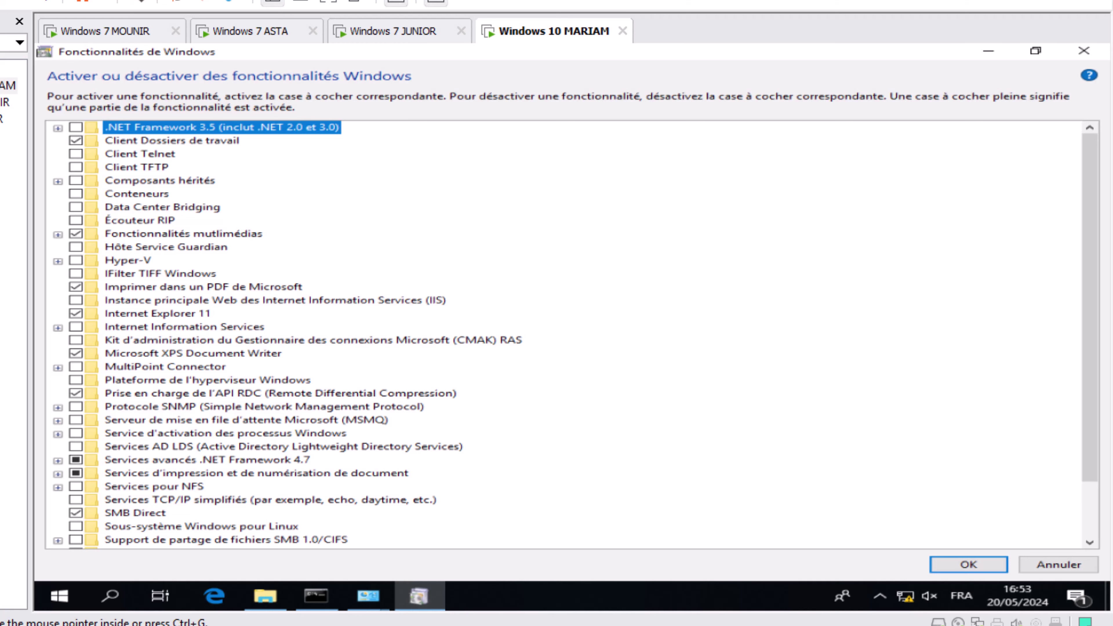
- Enable the client and server components under "Support de partage de fichiers SMB 1.0/CIFS" and cancel the feature changes
left_click(226, 540)
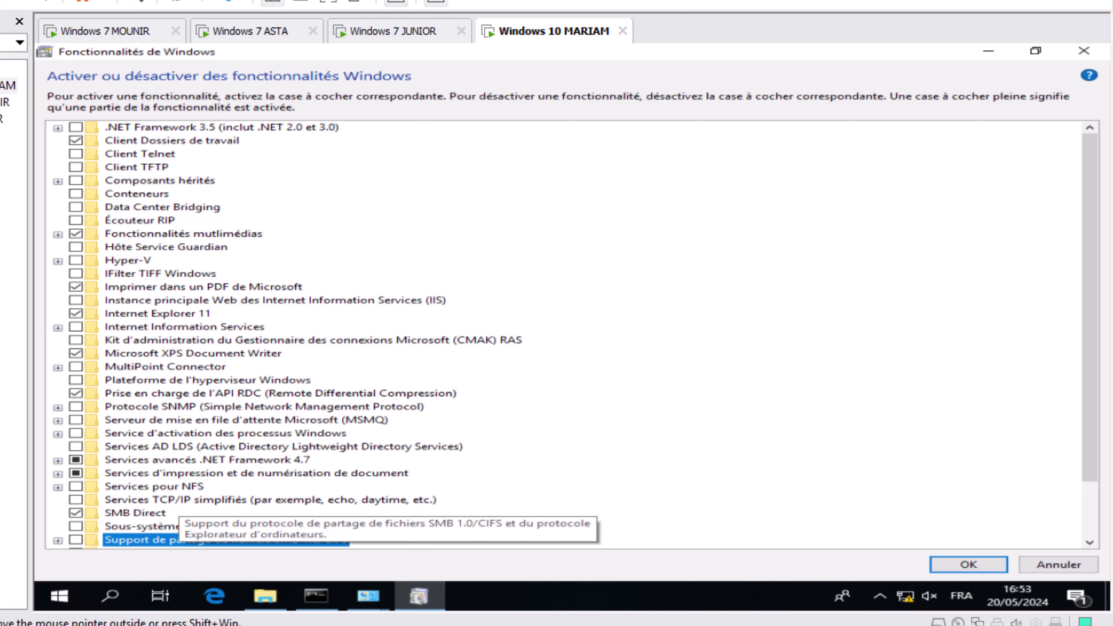
scroll(306, 482, "down", 2)
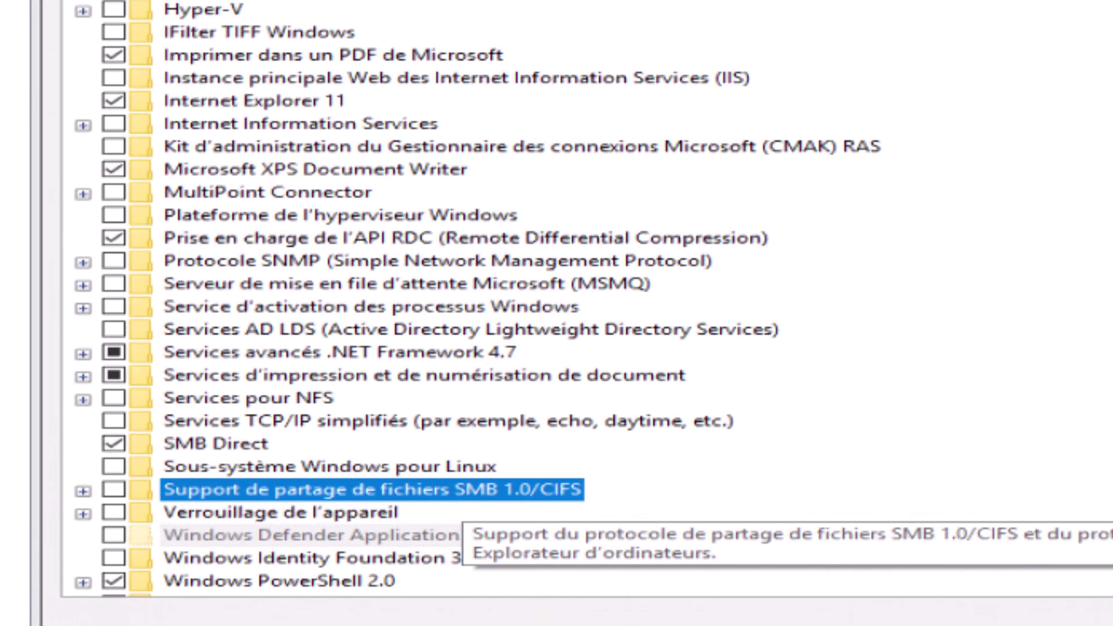
key("Right")
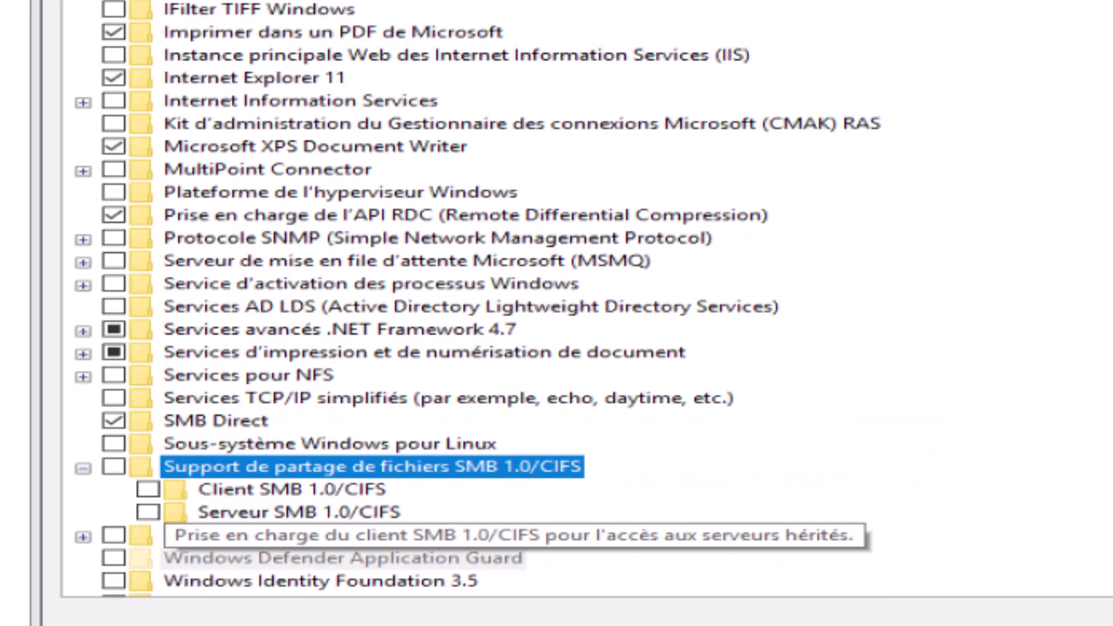
key("Down")
key("space")
key("Down")
key("space")
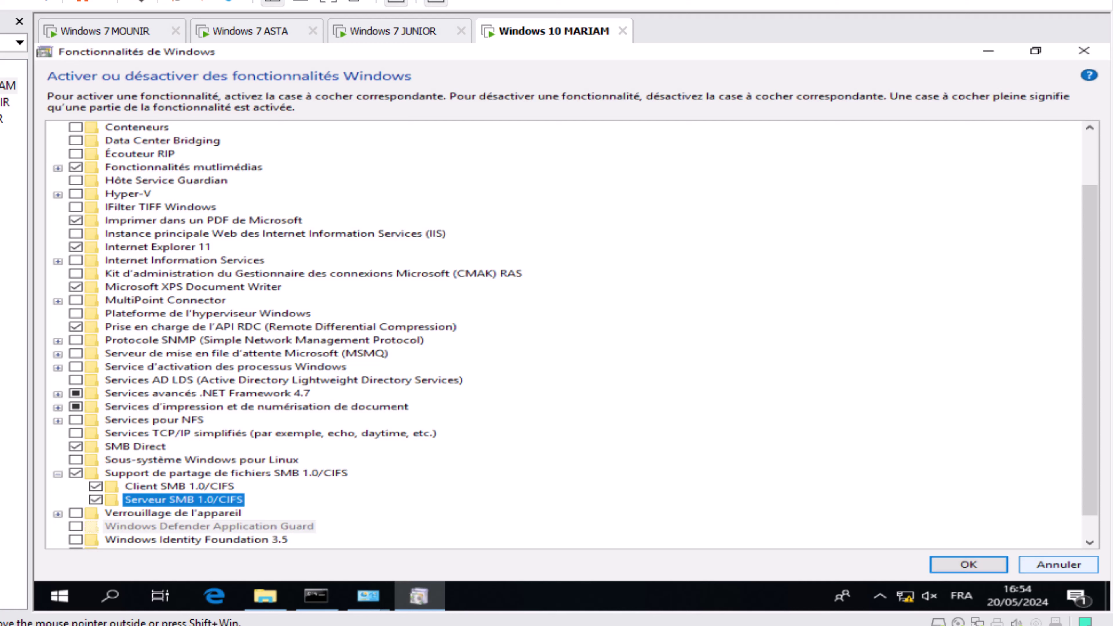
left_click(1058, 564)
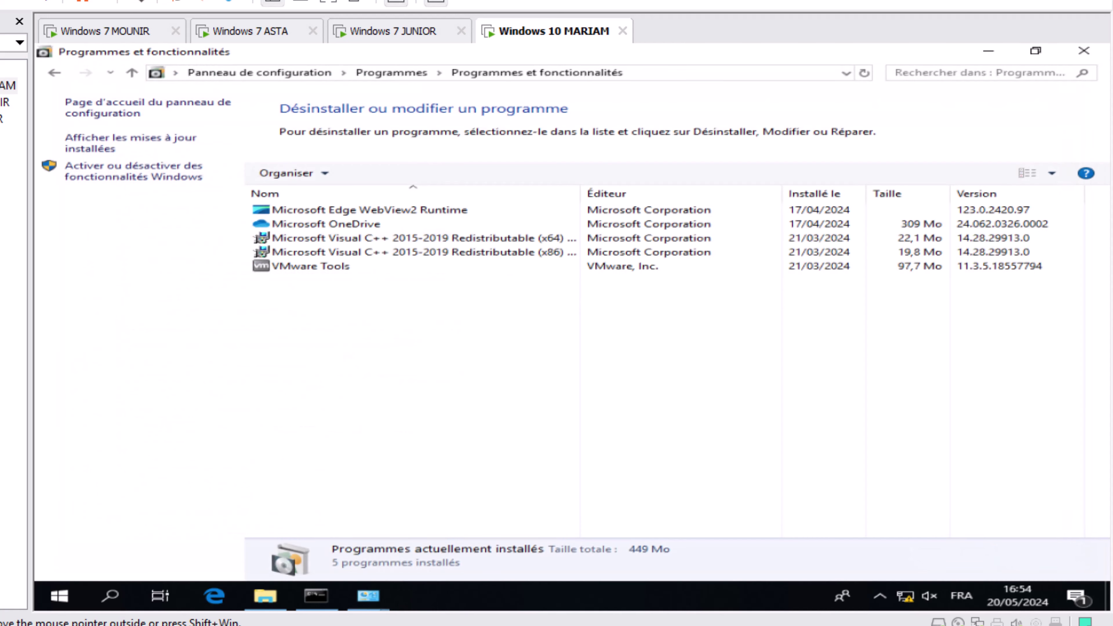
- Close the Control Panel windows and return to the Réseau folder on Windows 10 MARIAM
left_click(1084, 51)
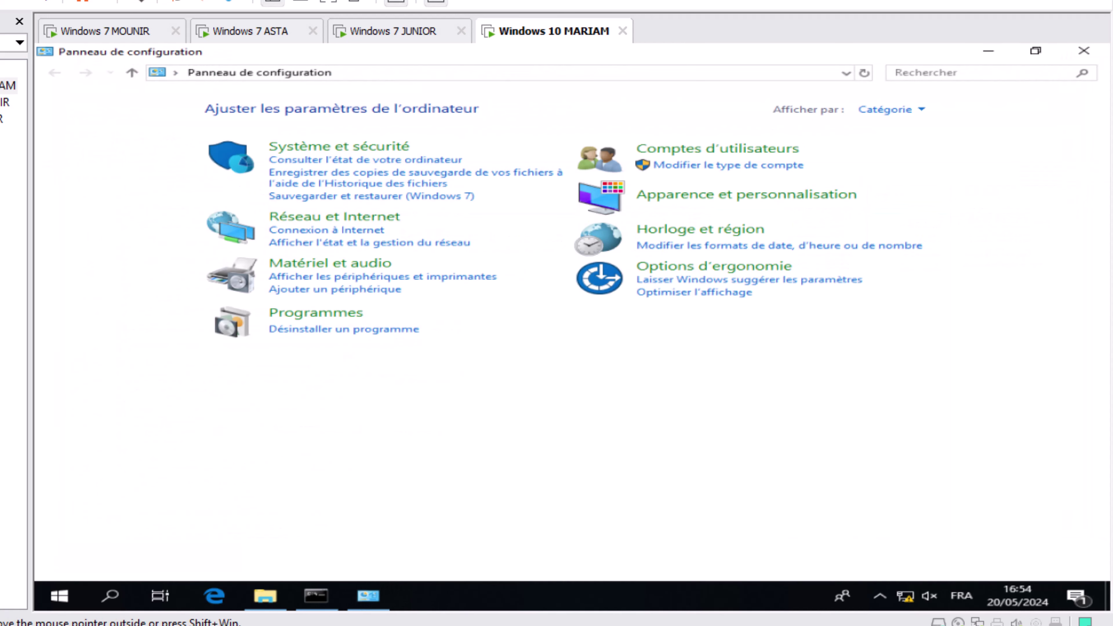
left_click(1084, 51)
left_click(329, 153)
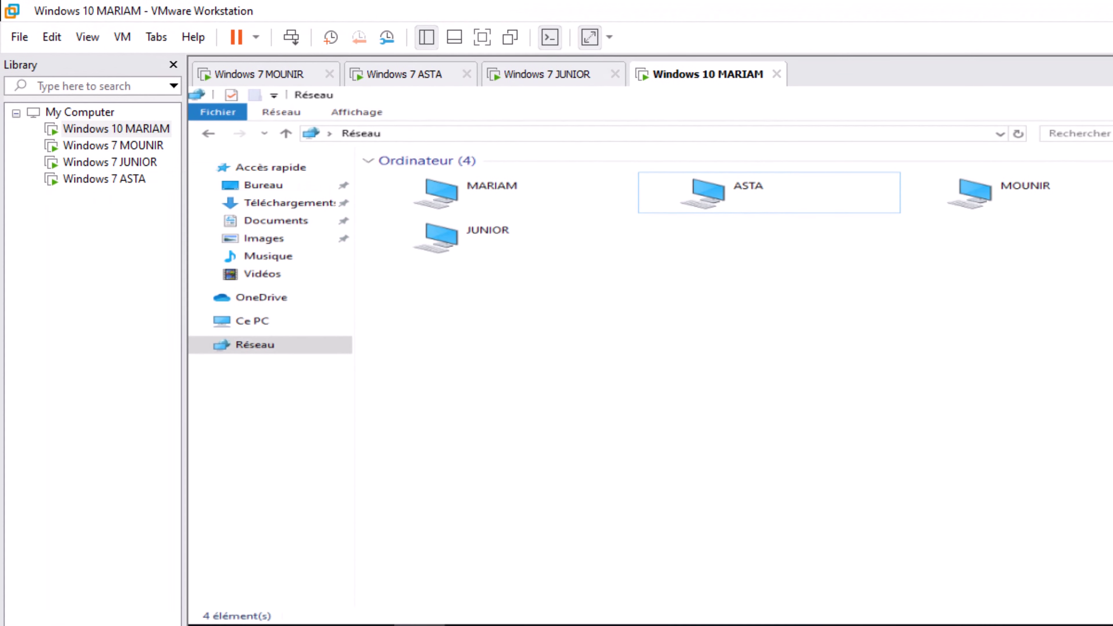
- Open the Windows 7 ASTA virtual machine's settings from the My Computer overview and display its Network Adapter options
left_click(80, 111)
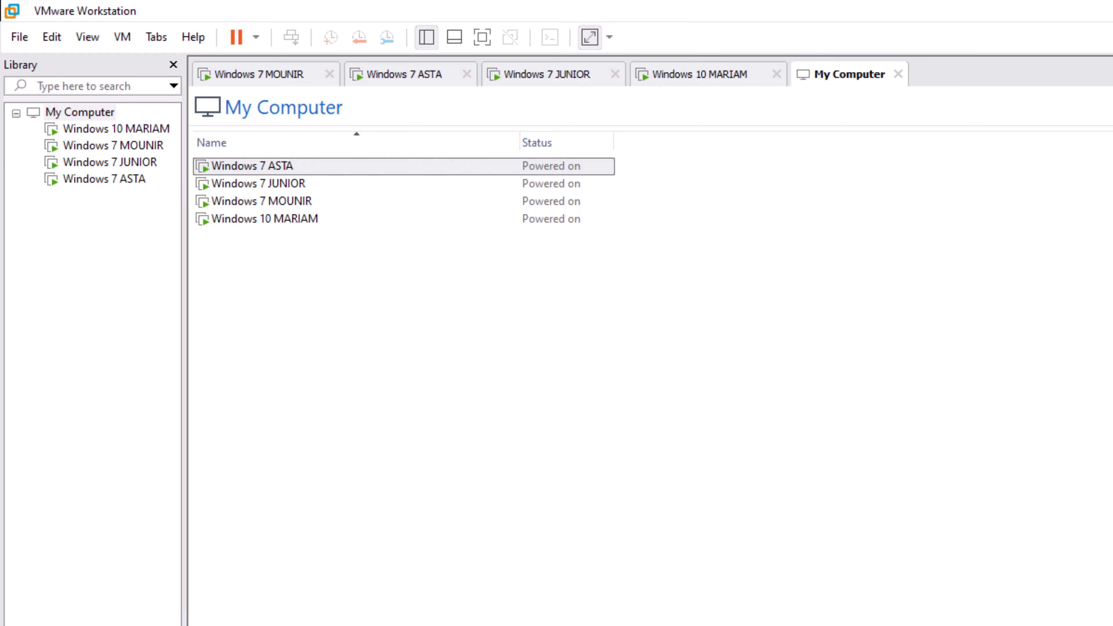
right_click(252, 164)
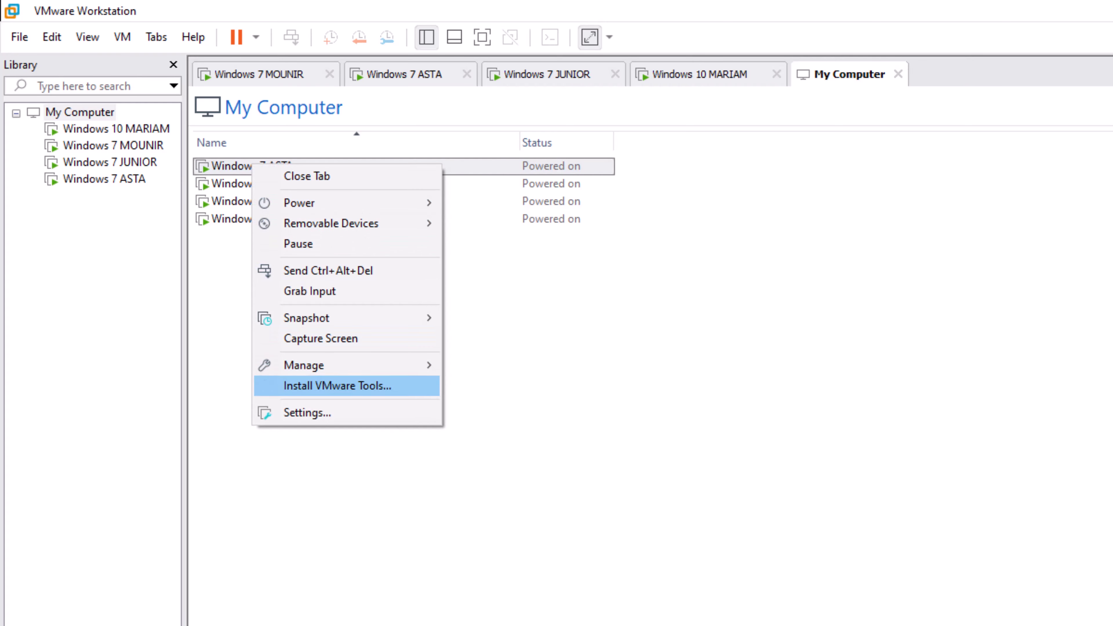
left_click(307, 412)
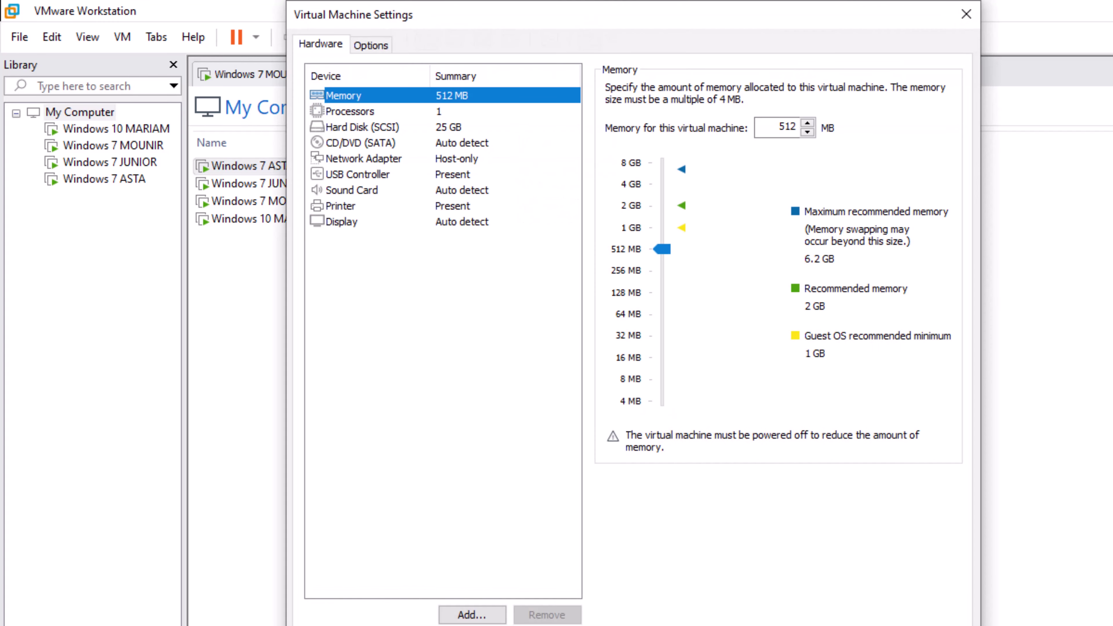
left_click(357, 175)
left_click(363, 158)
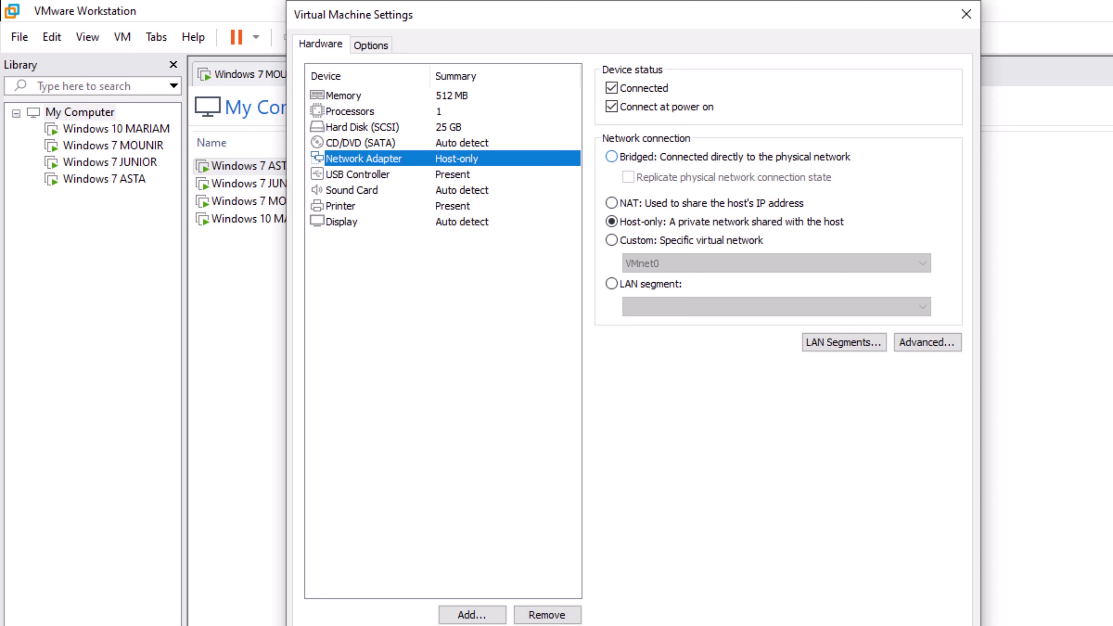
- Try the Bridged and NAT connection modes for the Windows 7 ASTA network adapter and set it back to Host-only
left_click(610, 156)
left_click(610, 203)
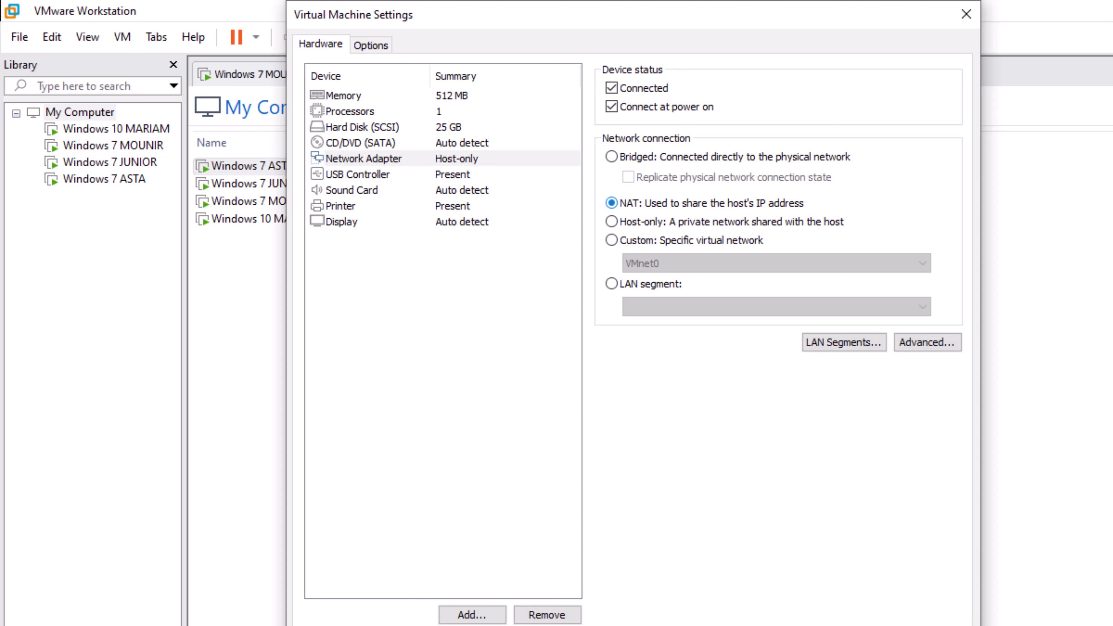
left_click(611, 221)
left_click(610, 157)
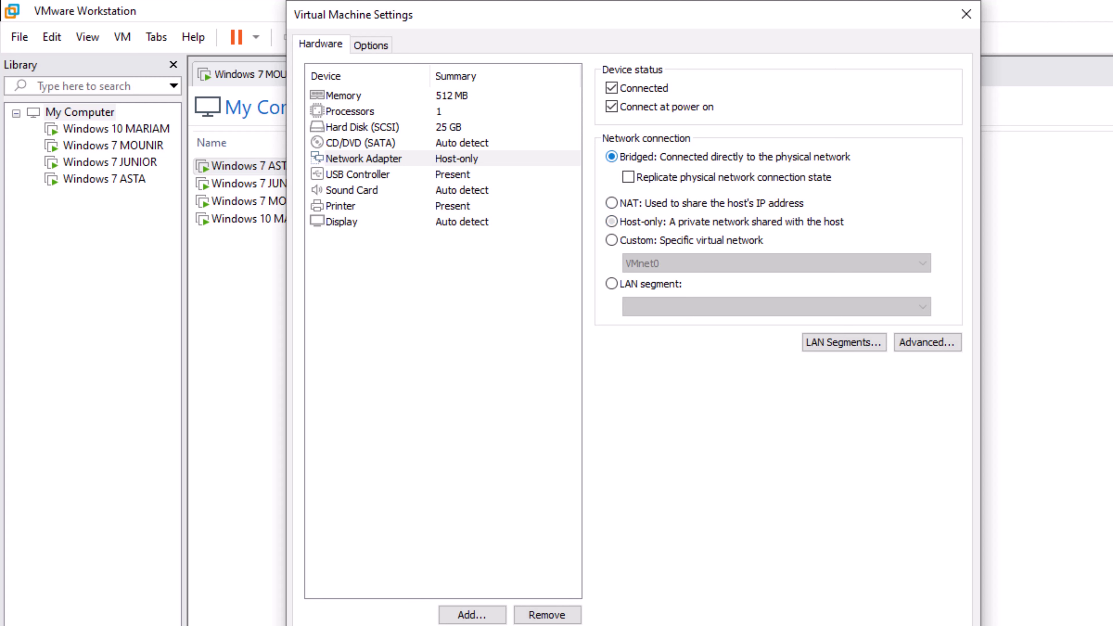
left_click(610, 221)
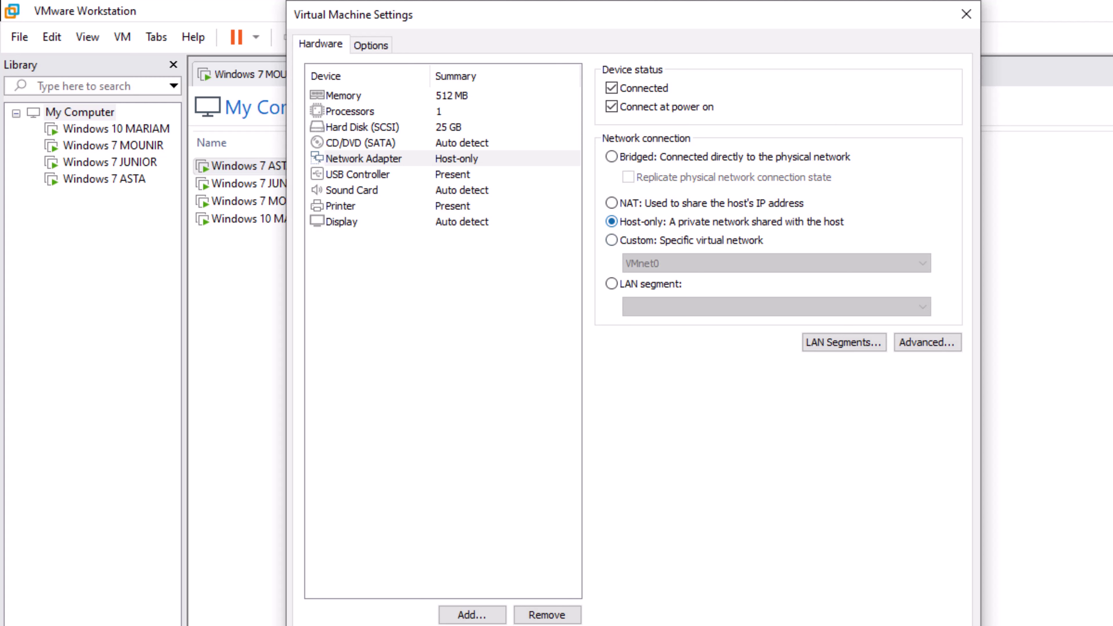
- Try the Custom network mode for the Windows 7 ASTA adapter, display the available virtual networks and return the connection to Host-only
left_click(611, 240)
left_click(922, 263)
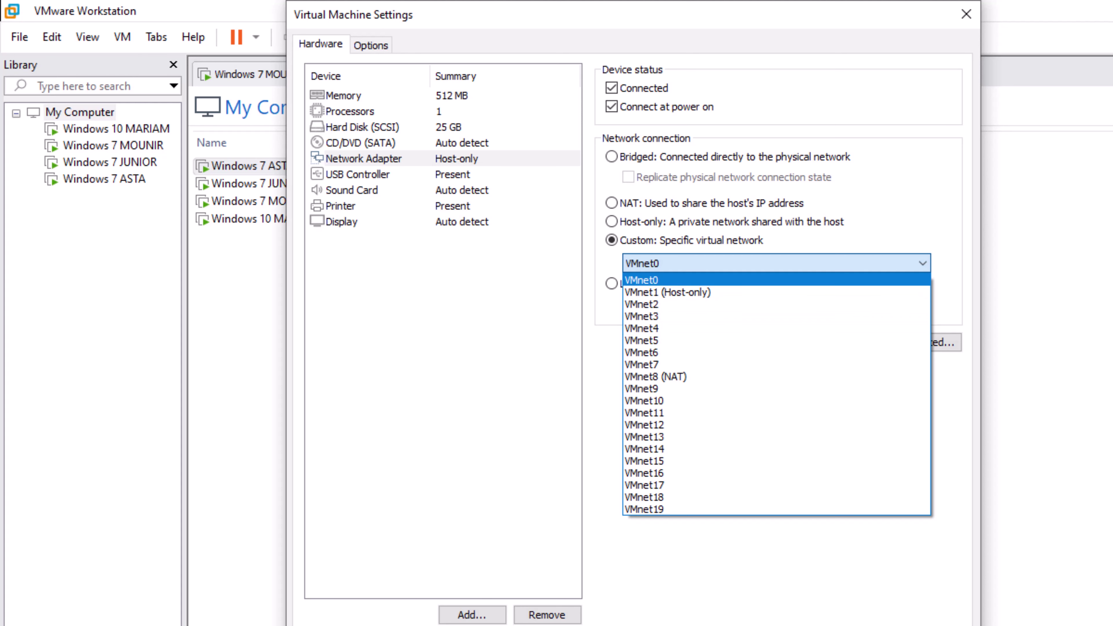
key("Escape")
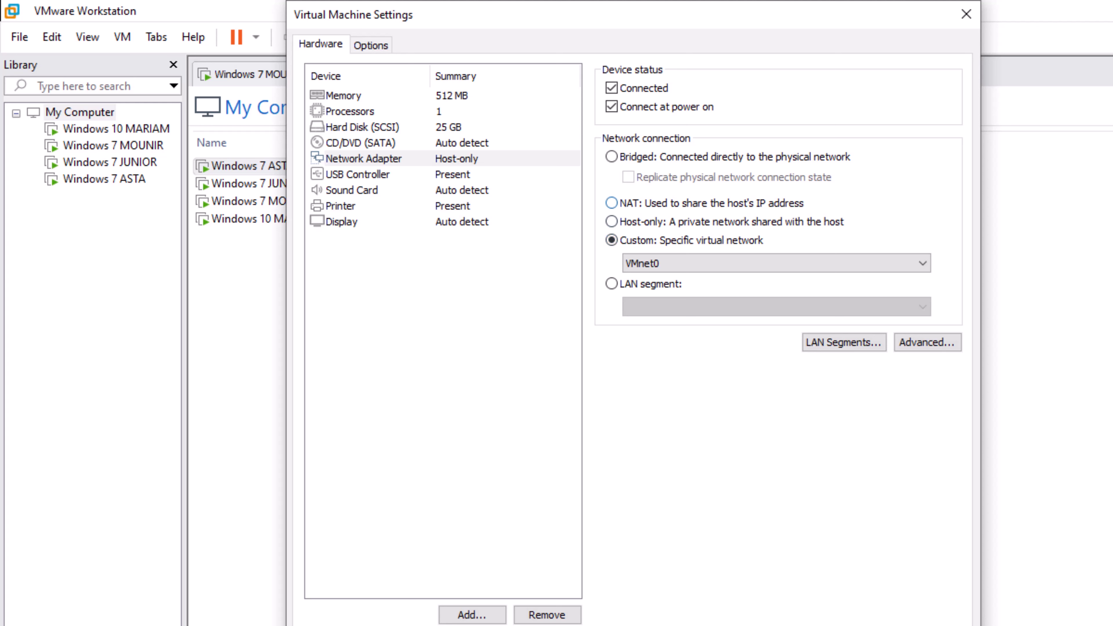
left_click(611, 221)
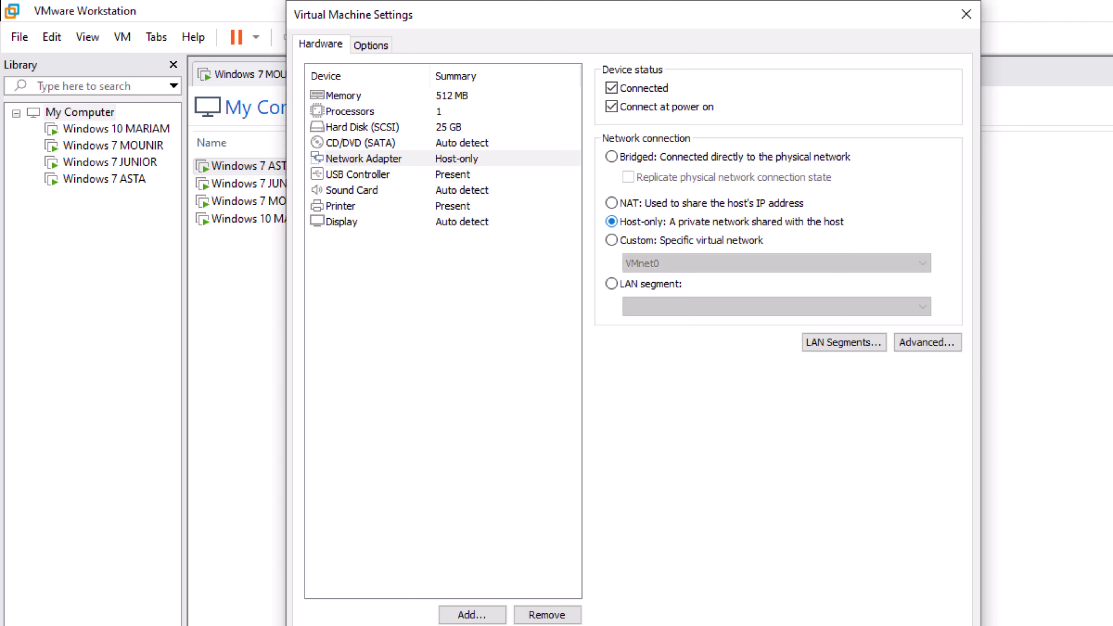
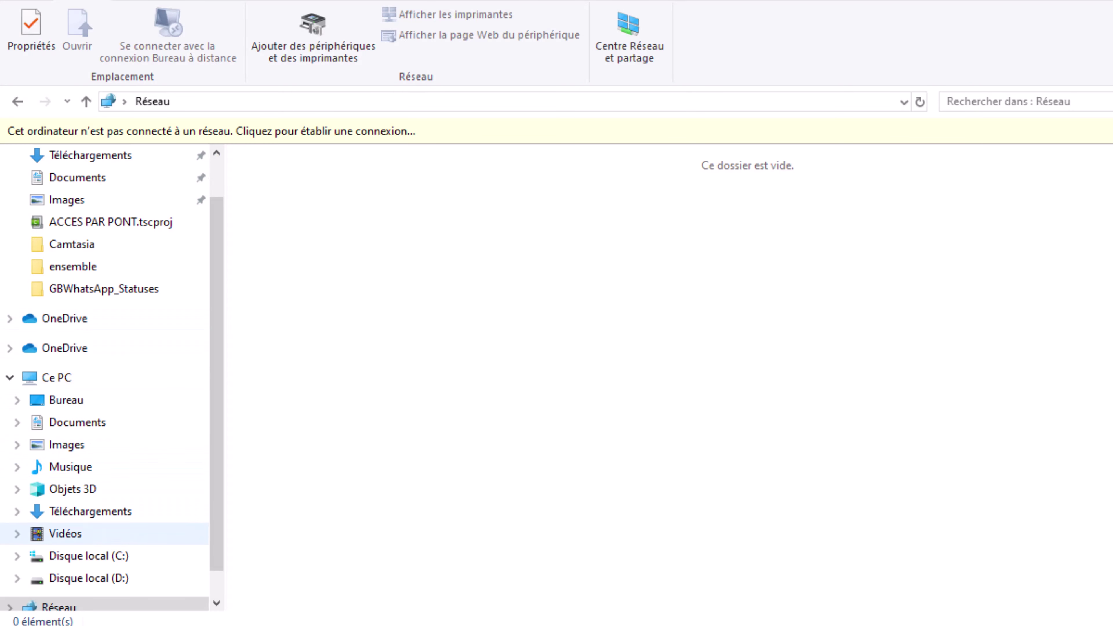
- From the host computer's Réseau folder, go to Centre Réseau et partage and display the network adapter connections
scroll(88, 533, "down", 1)
right_click(52, 586)
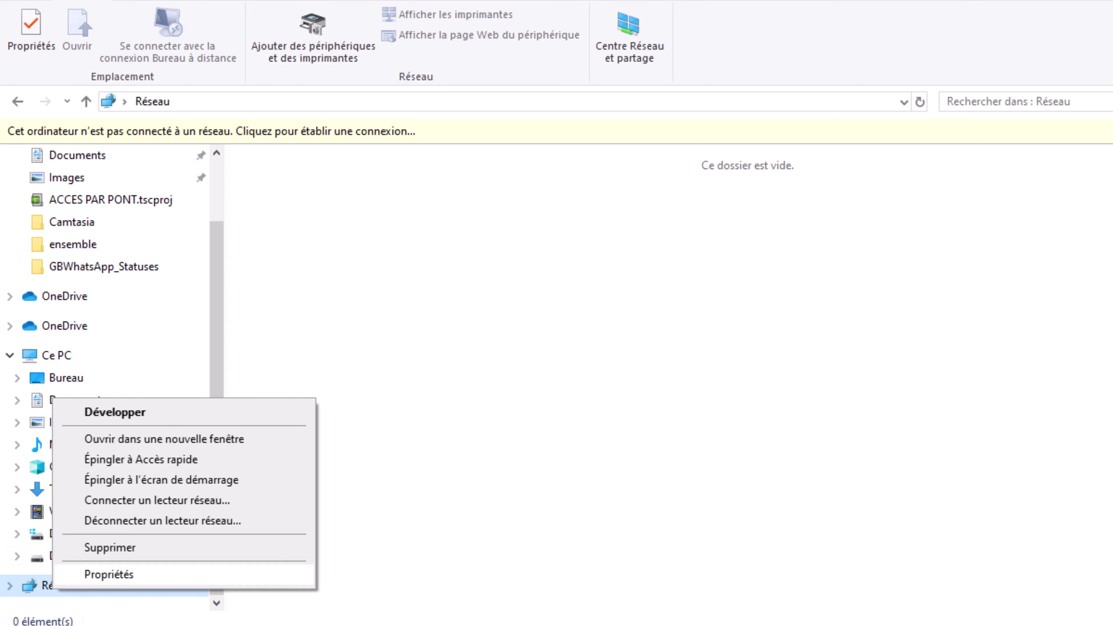
key("Escape")
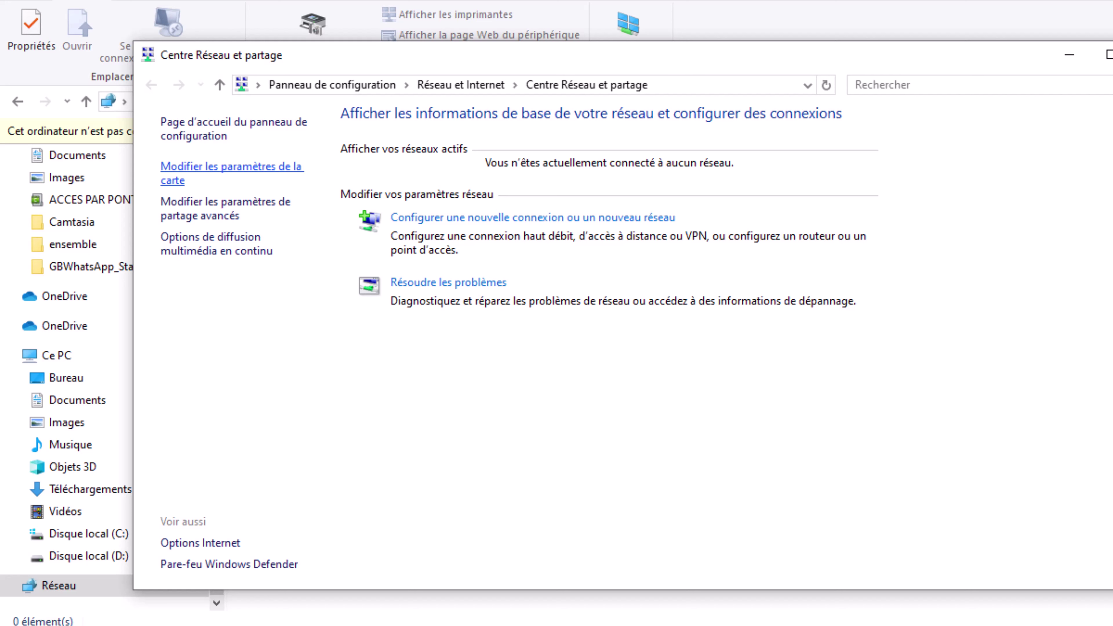
left_click(232, 167)
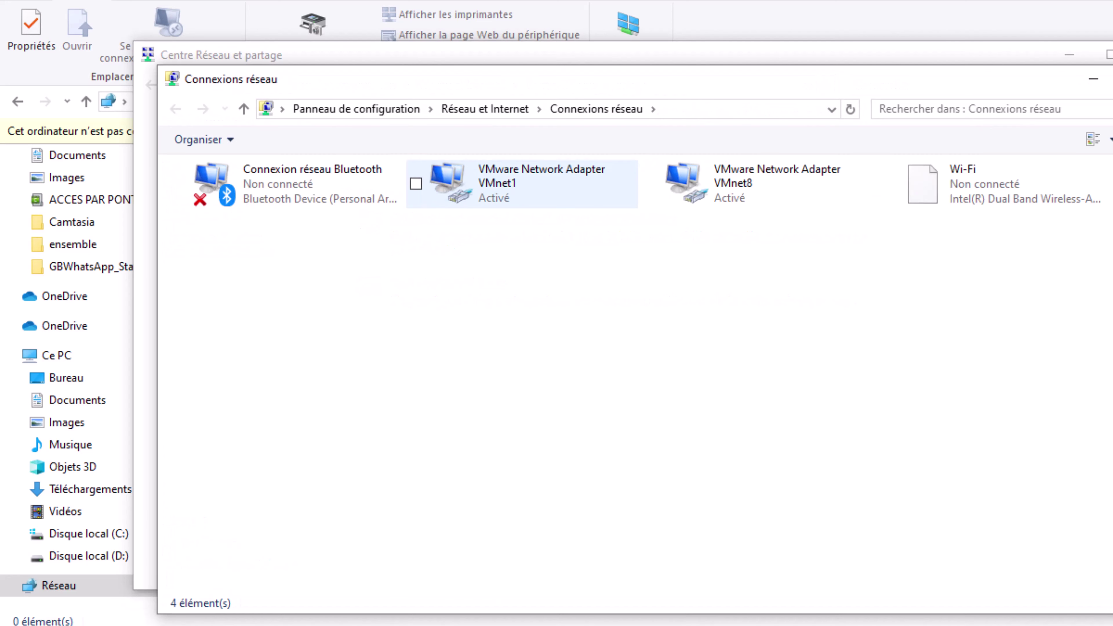
- Assign the host's VMware Network Adapter VMnet1 the IPv4 address 192.168.20.20 with mask 255.255.255.0, with settings validation on exit
left_click(521, 184)
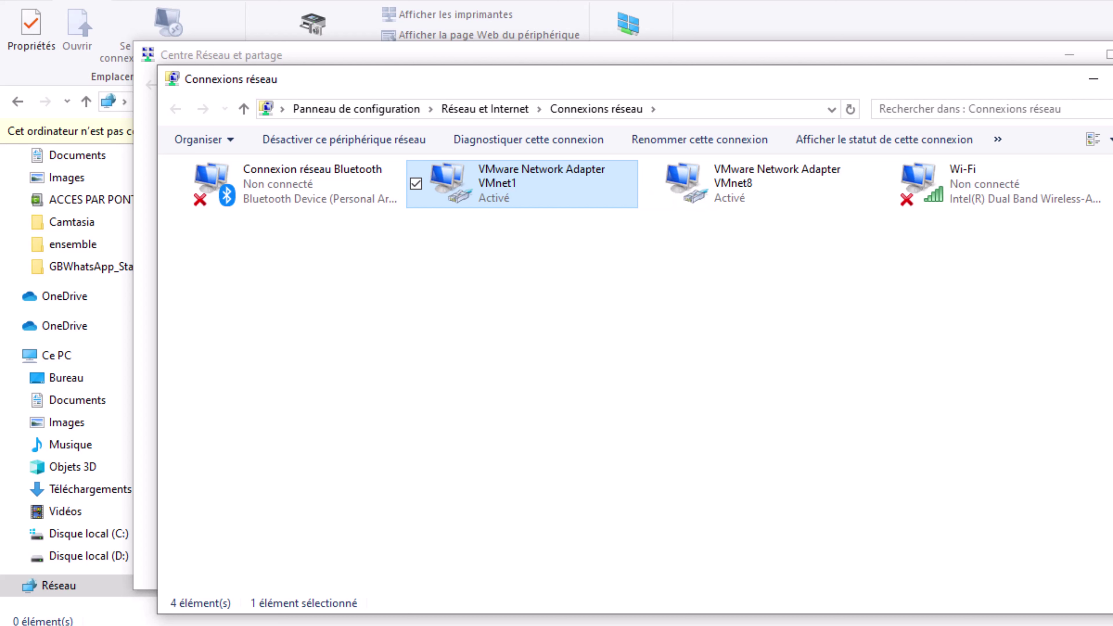
right_click(502, 180)
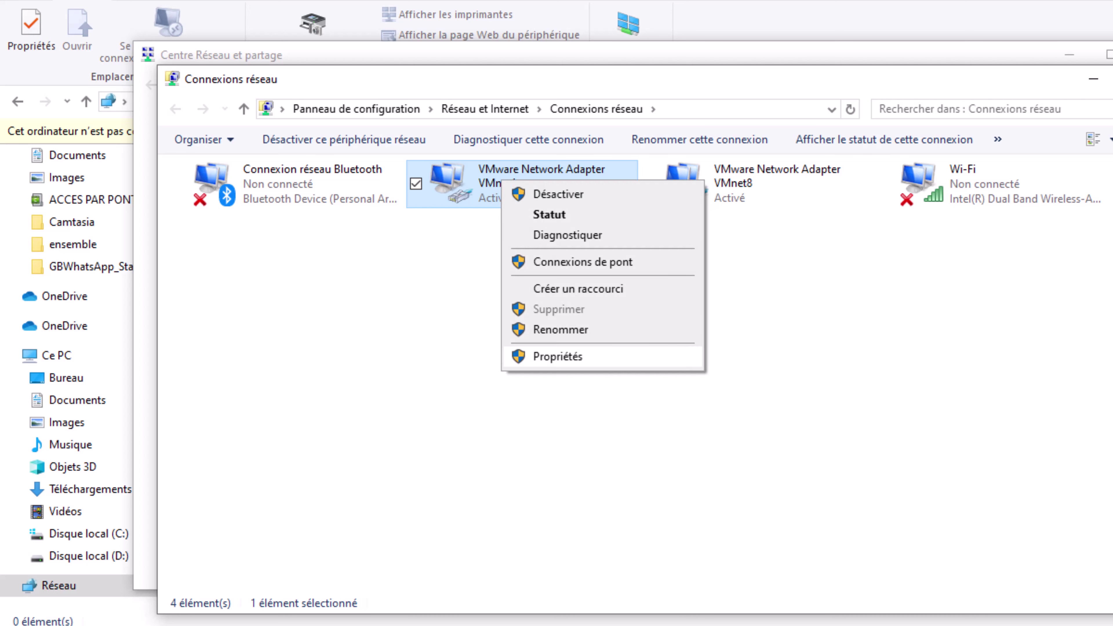
left_click(557, 355)
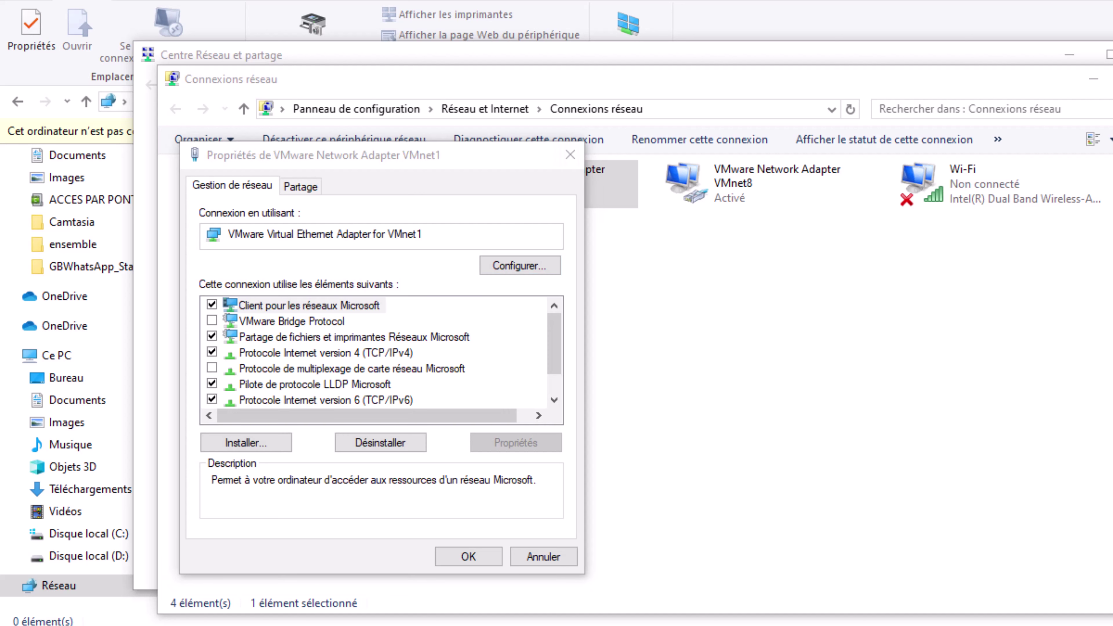
double_click(326, 352)
left_click(245, 348)
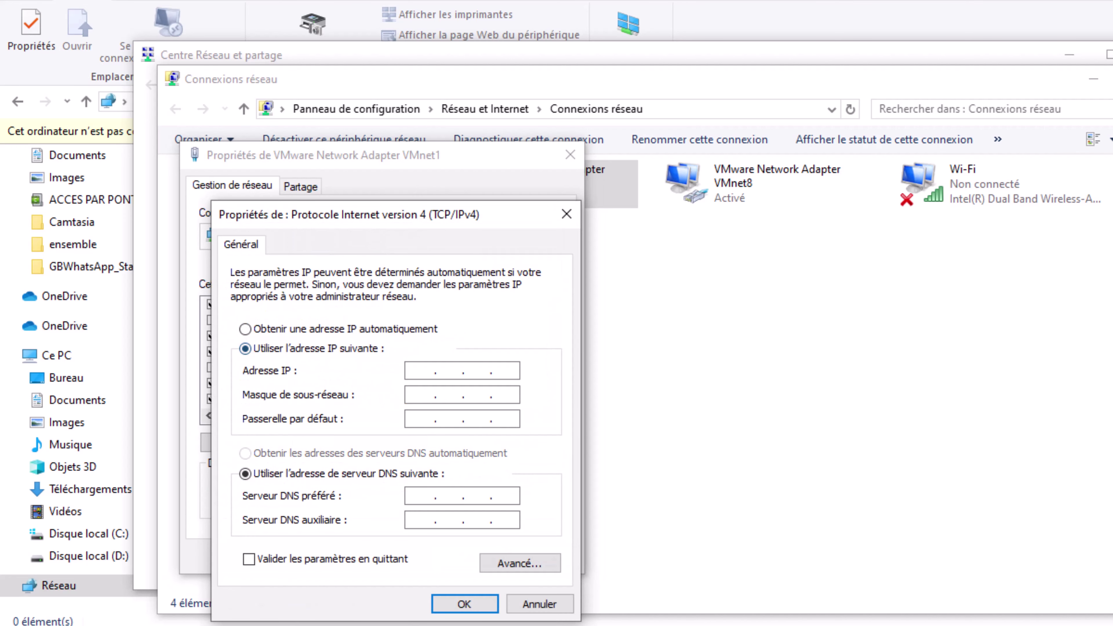
type("192.168.20.20")
left_click(413, 395)
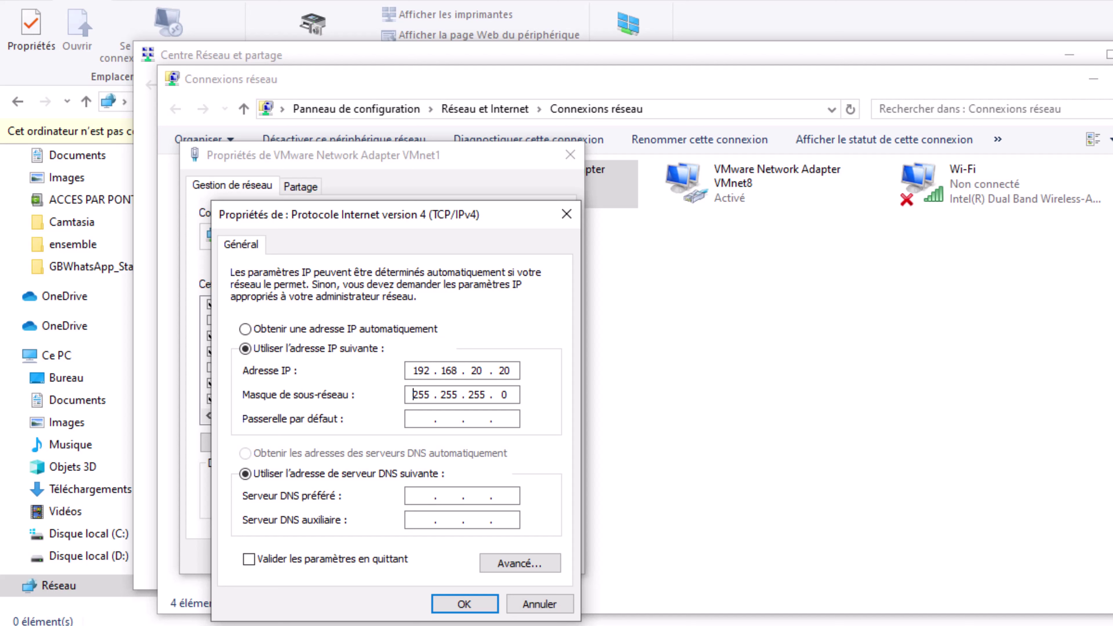
left_click(248, 559)
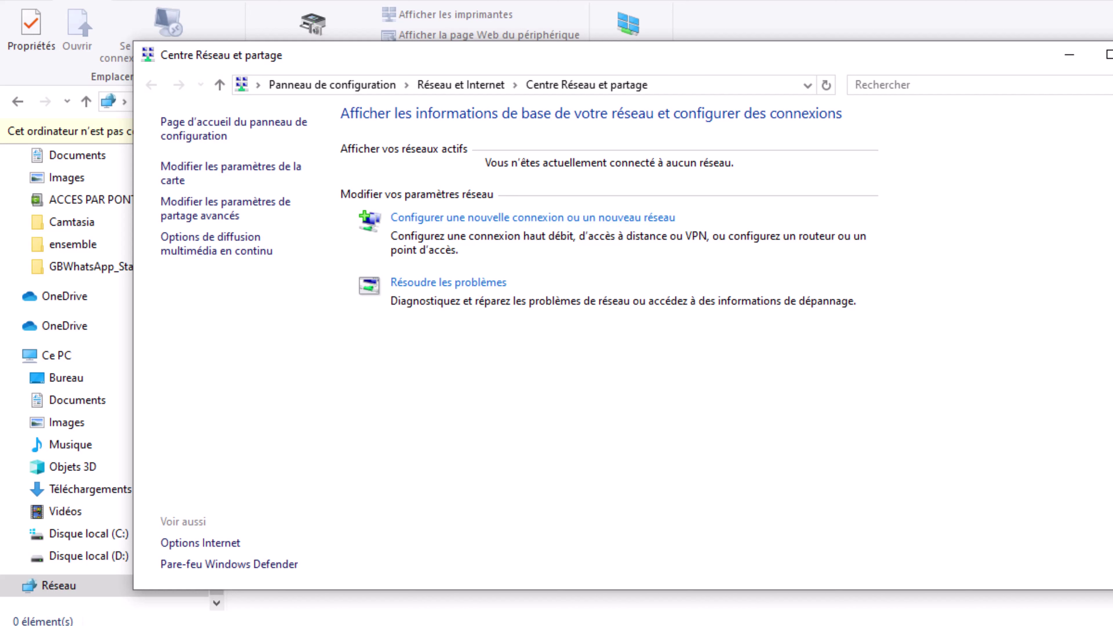
- Enable network discovery and file and printer sharing for the "Invité ou public" profile and save the changes
left_click(226, 208)
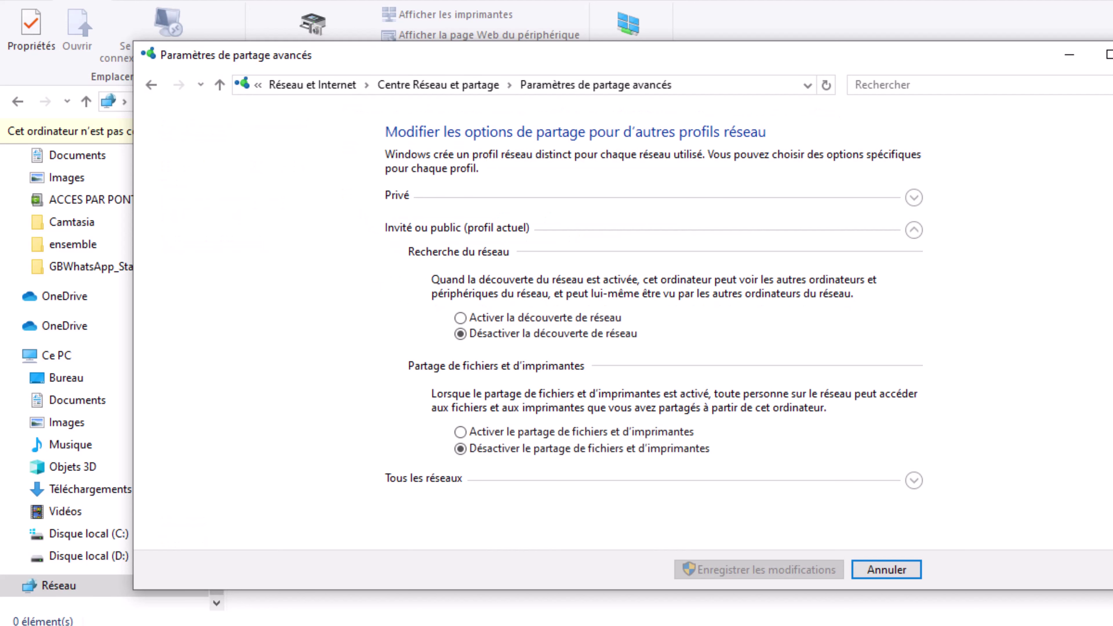
left_click(460, 317)
left_click(460, 432)
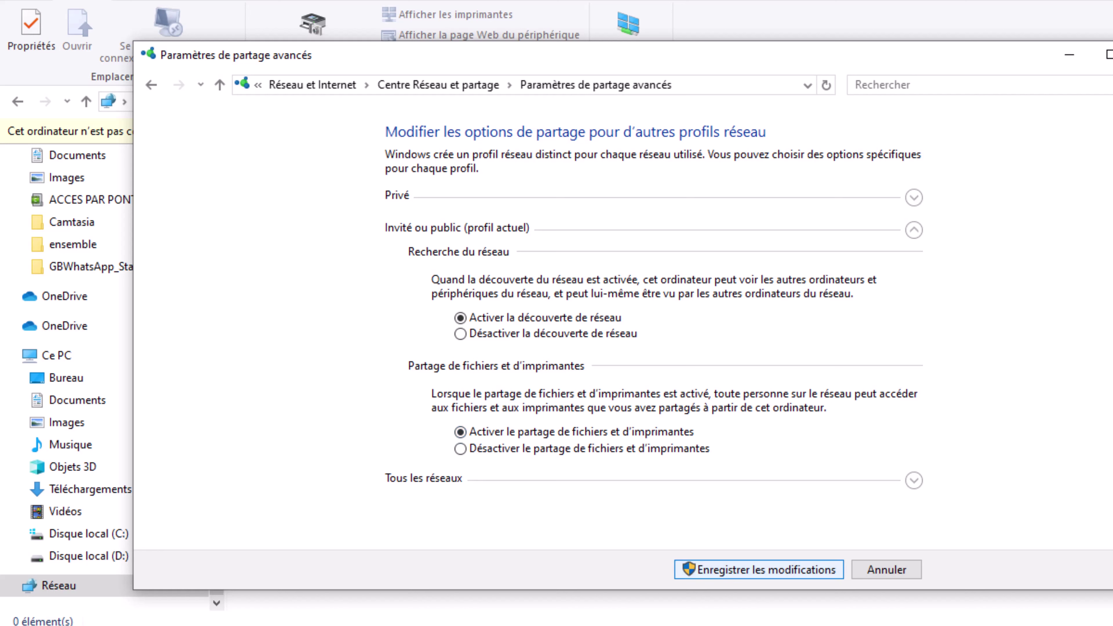
key("Return")
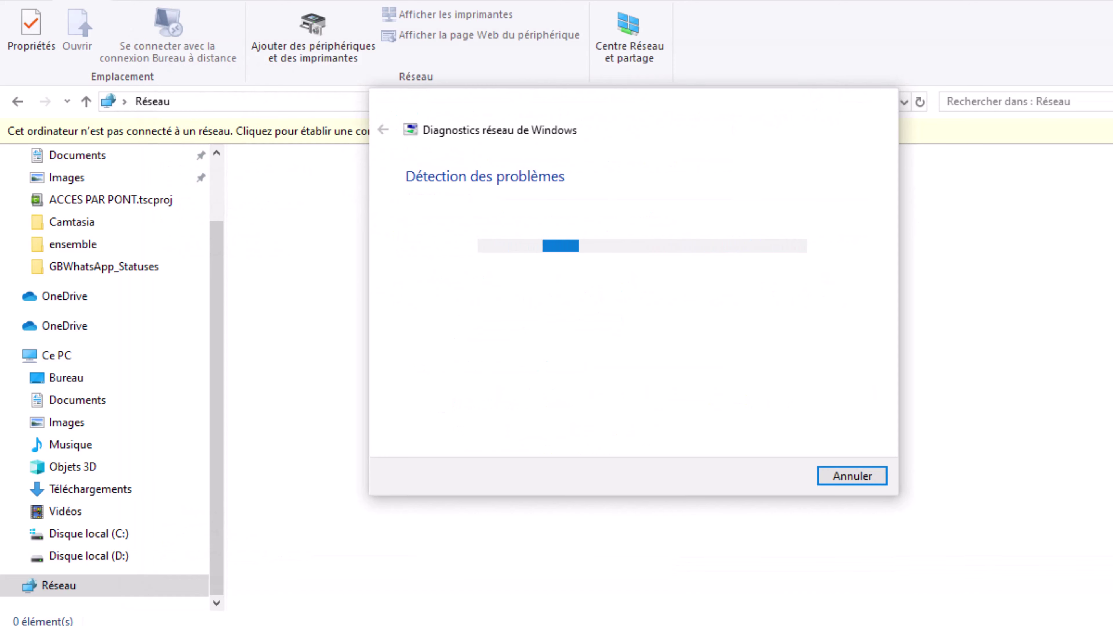
- Refresh the host's Réseau folder and check the computers MARIAM, JUNIOR, ASTA and MOUNIR
right_click(427, 351)
left_click(482, 424)
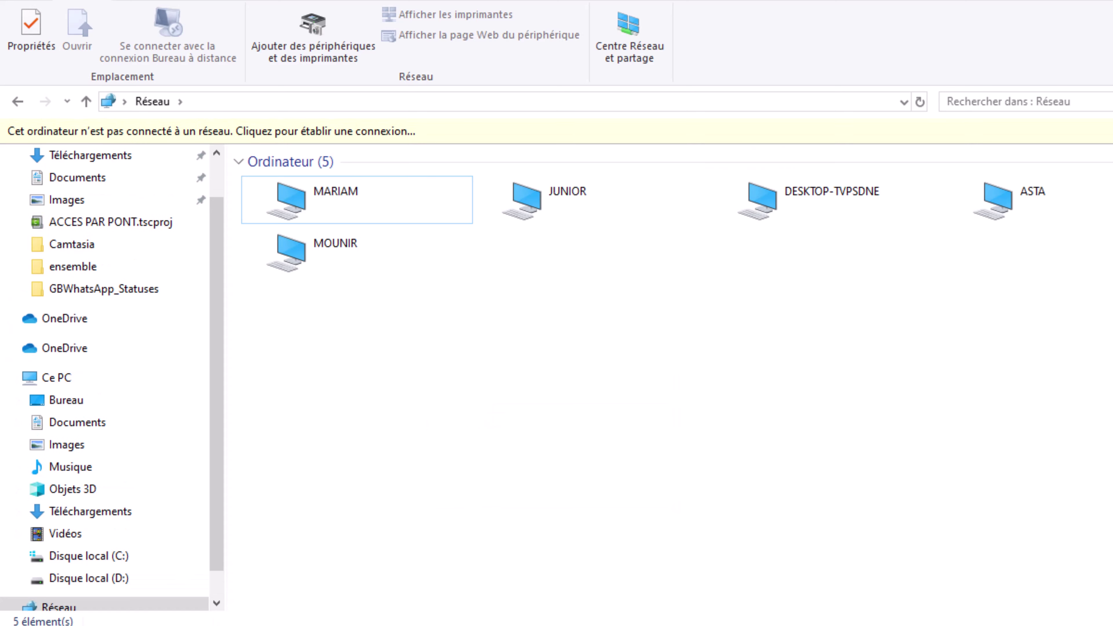
left_click(350, 199)
left_click(587, 200)
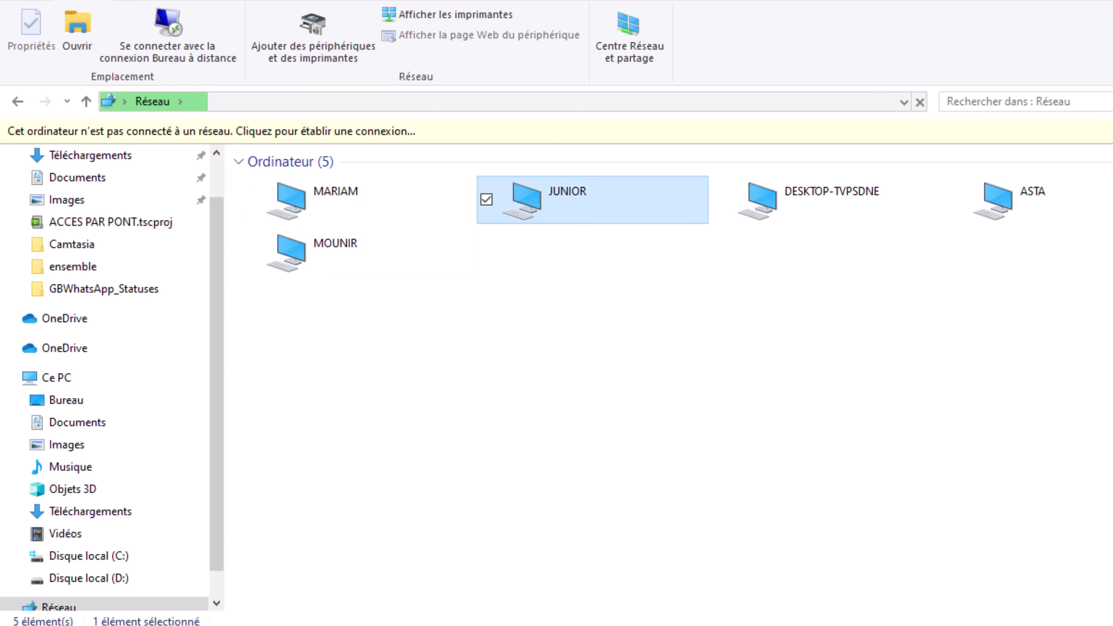
left_click(1030, 200)
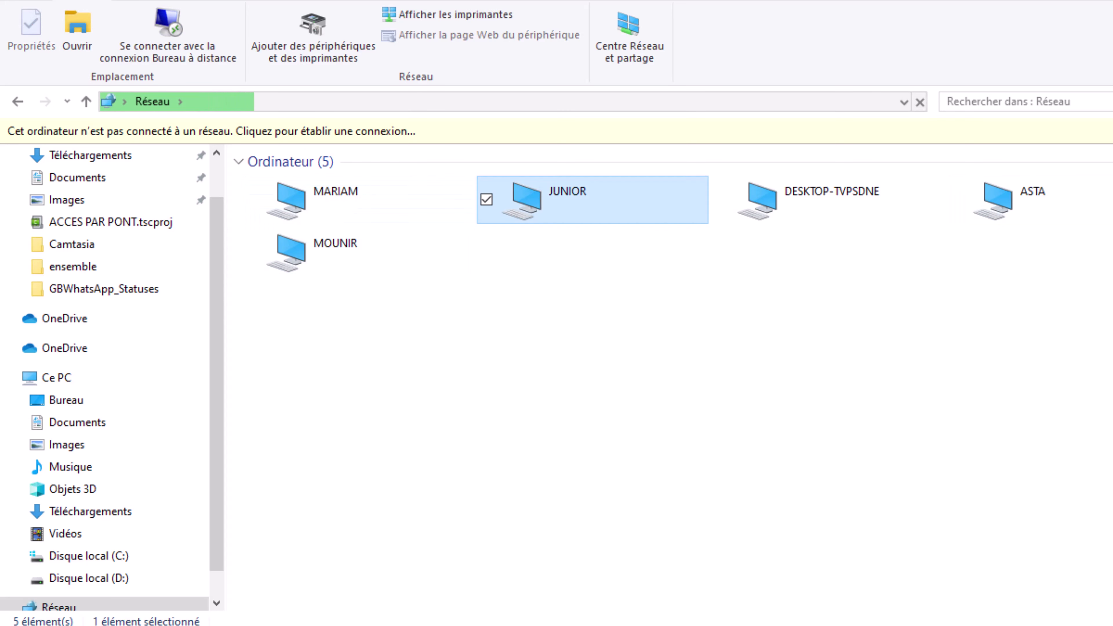
left_click(587, 199)
left_click(351, 199)
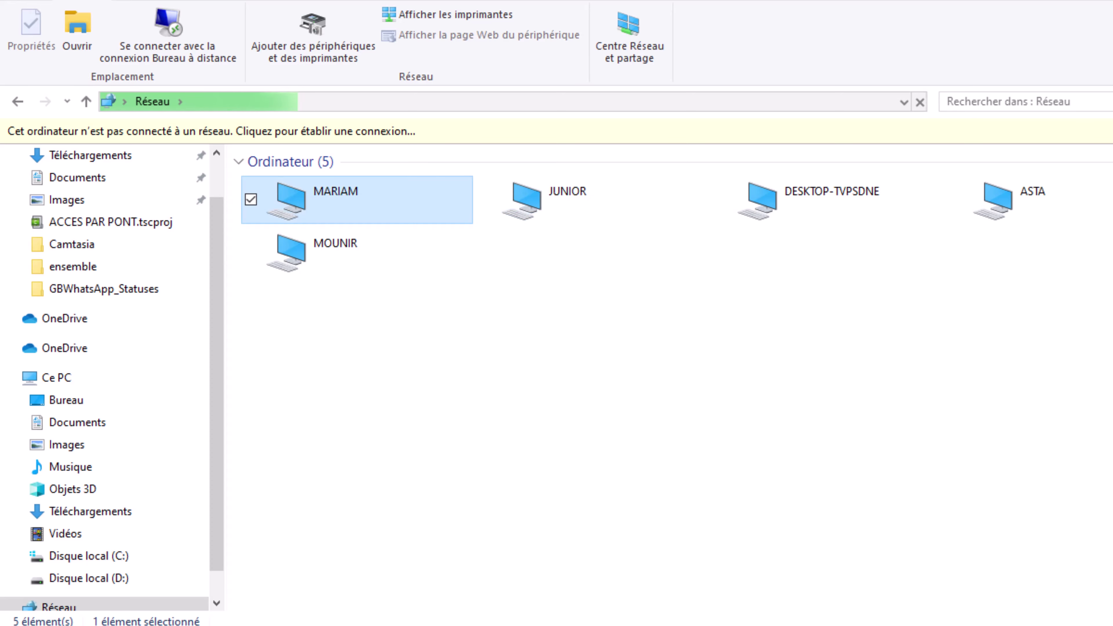
left_click(350, 251)
left_click(438, 372)
- Switch to VMware Workstation, accept the Windows 7 ASTA machine settings and close the My Computer overview
left_click(430, 625)
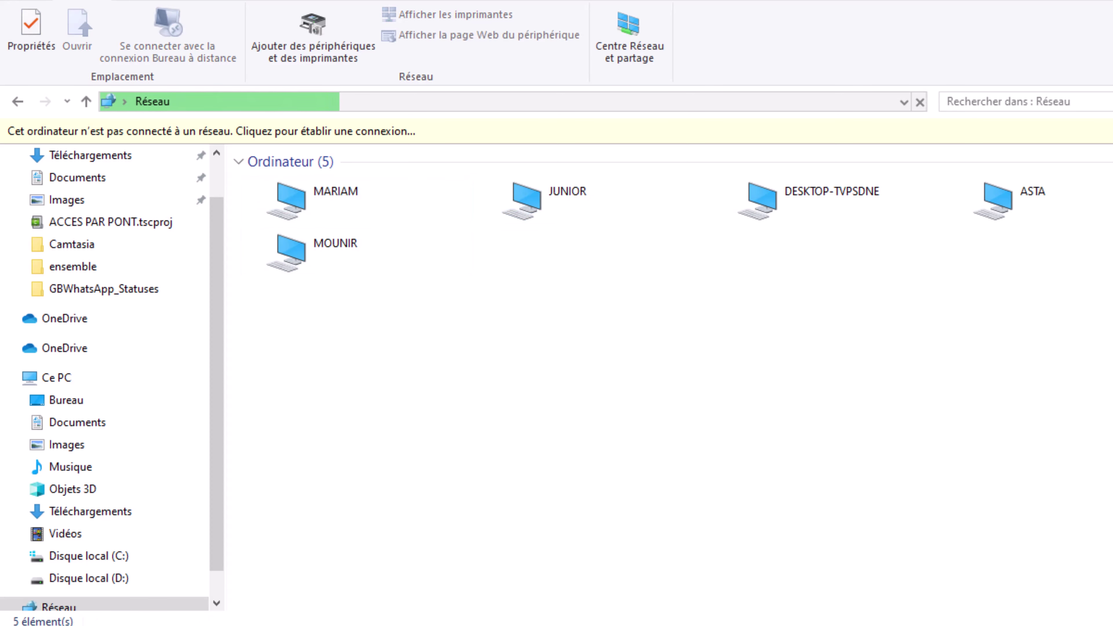
left_click(530, 575)
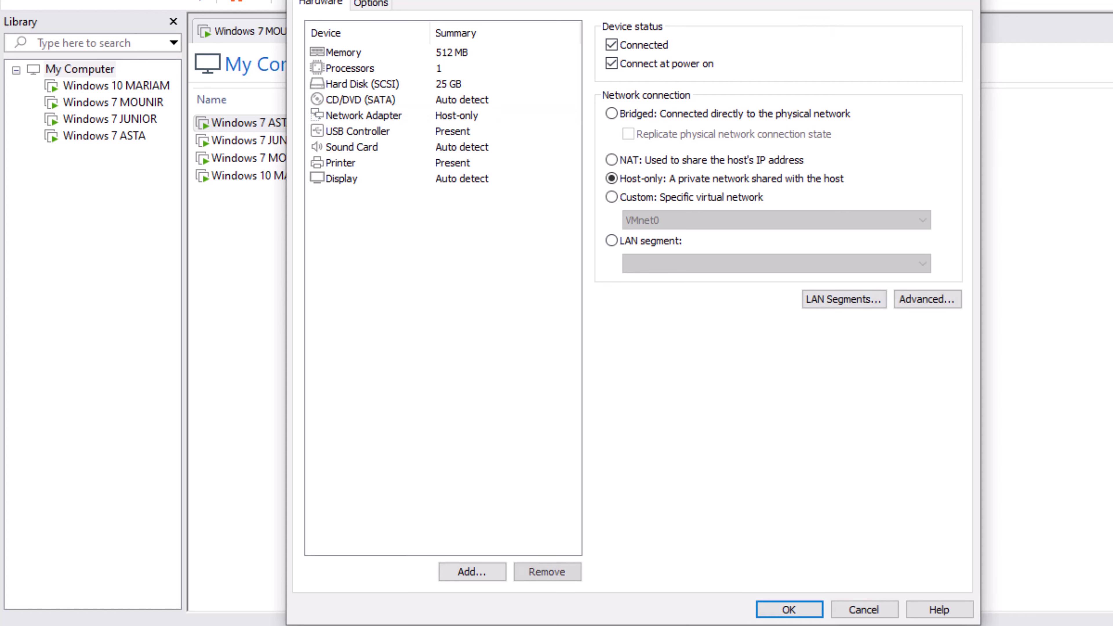
key("Return")
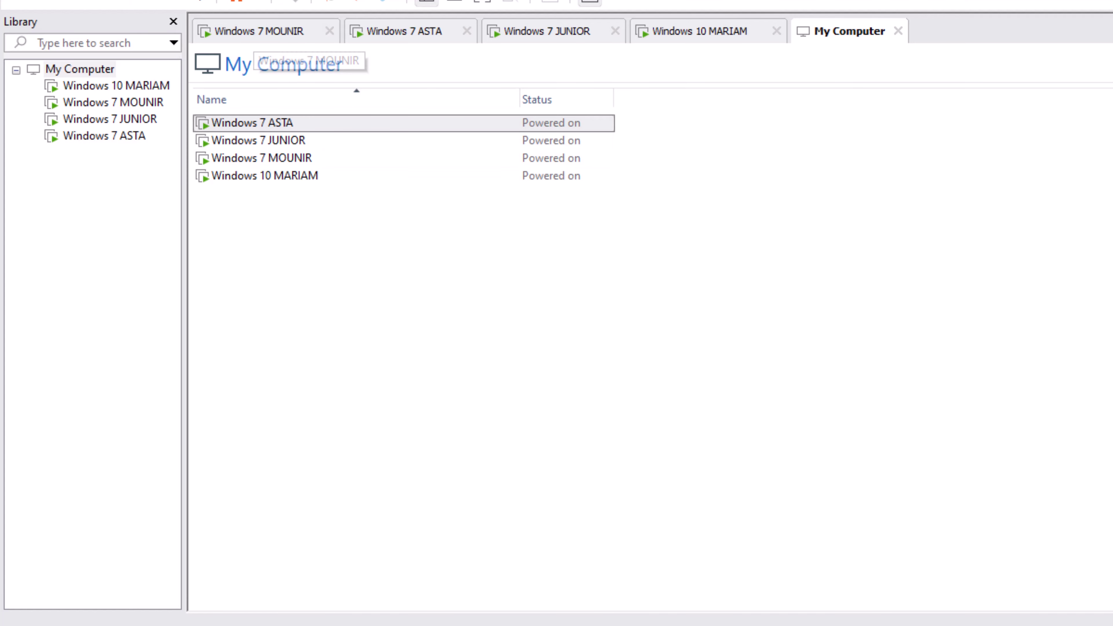
key("ctrl+w")
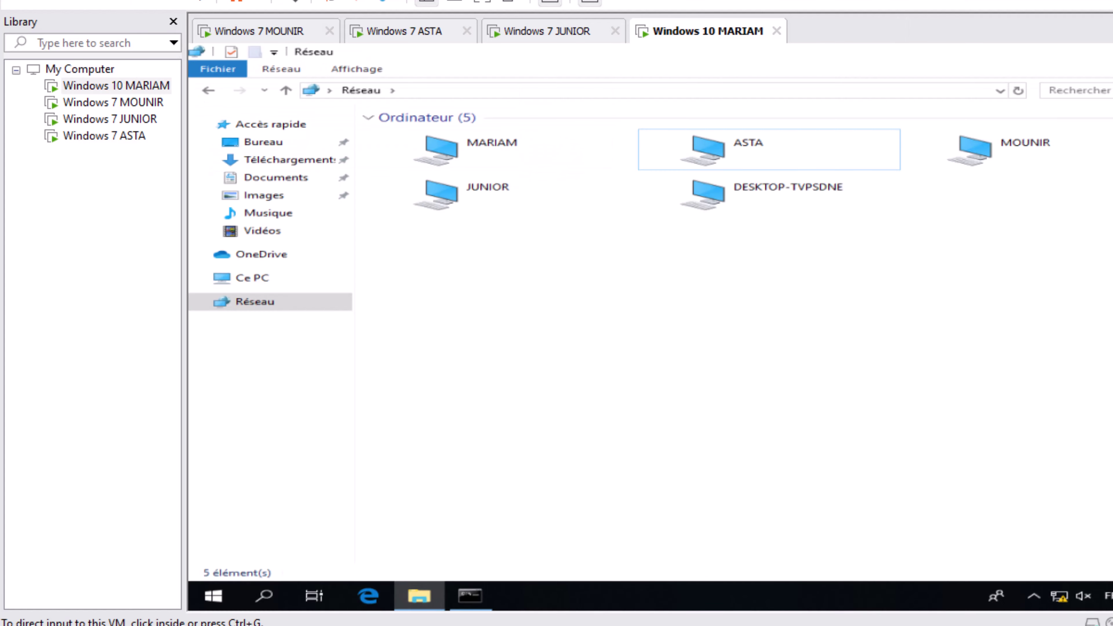
- Locate the host computer DESKTOP-TVPSDNE in the Réseau folders of Windows 10 MARIAM and Windows 7 JUNIOR
left_click(745, 193)
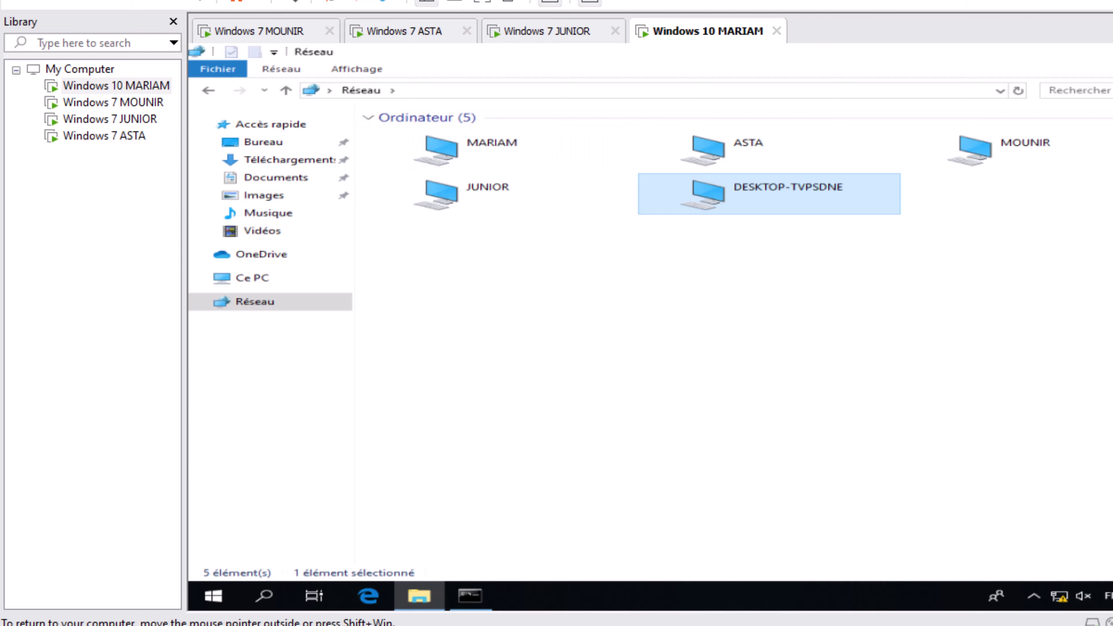
left_click(553, 31)
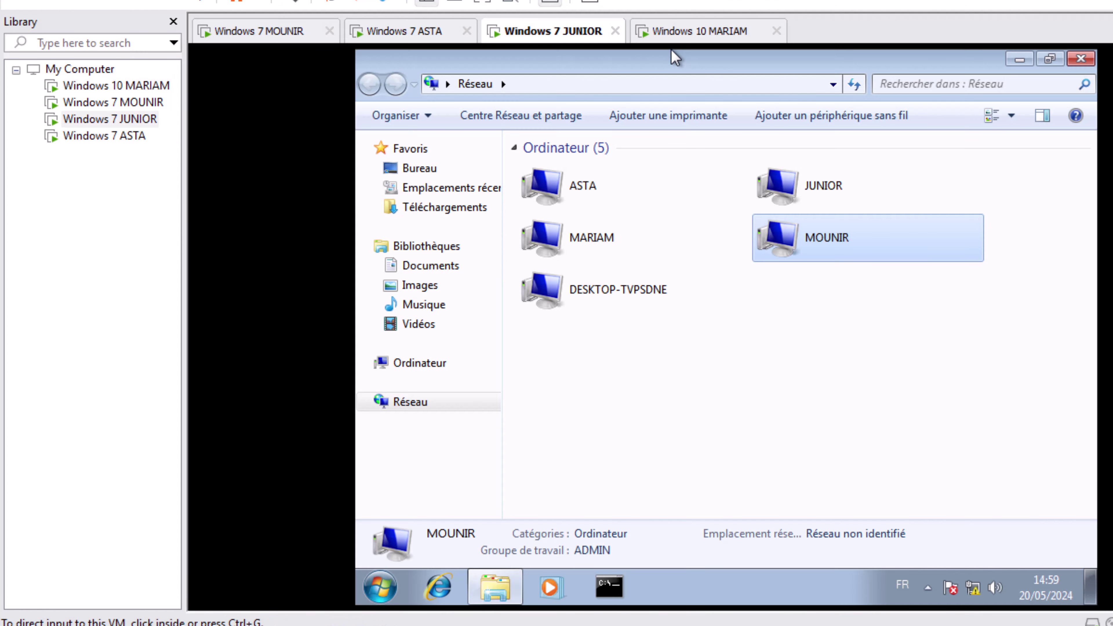
left_click(589, 295)
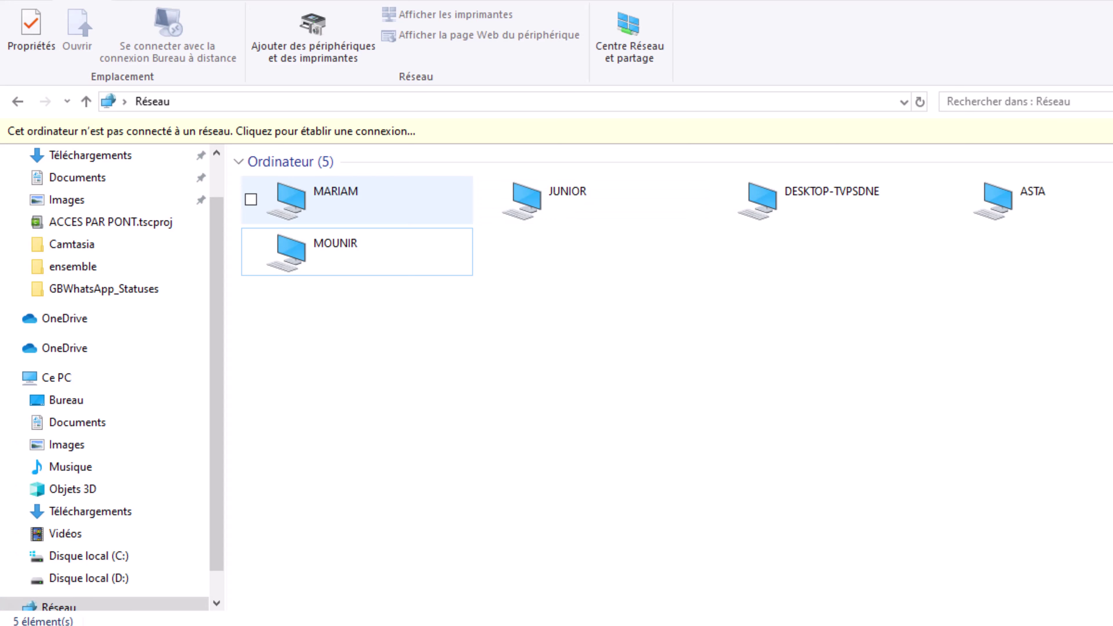
- Review the MARIAM, DESKTOP-TVPSDNE, ASTA and MOUNIR computers in the host's own Réseau folder
left_click(325, 200)
left_click(828, 200)
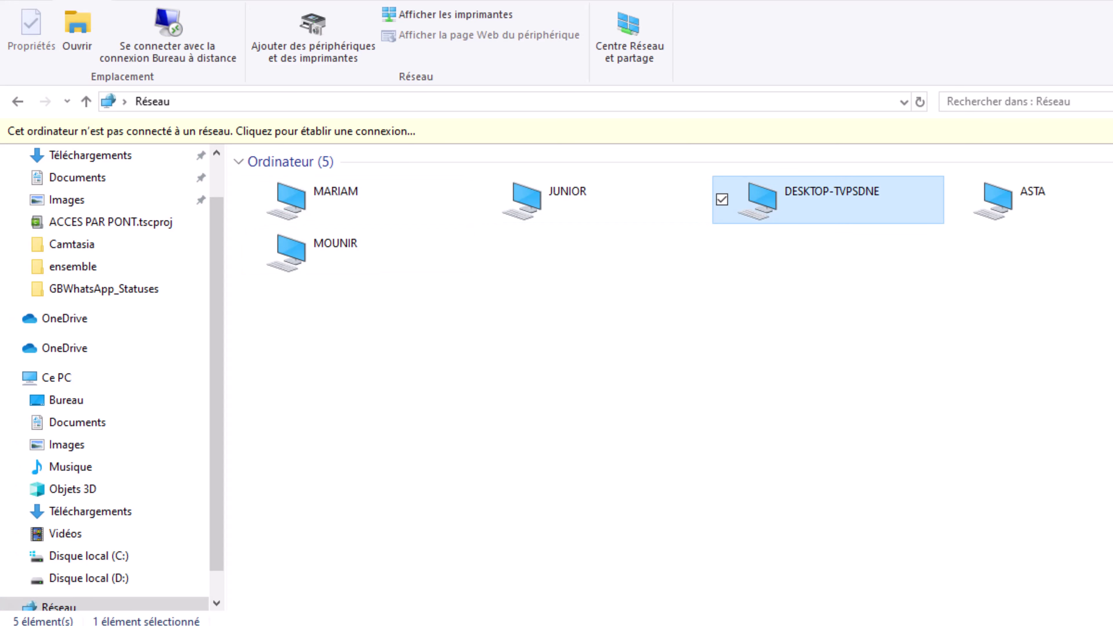
left_click(1007, 199)
left_click(325, 199)
left_click(324, 251)
left_click(325, 252, "ctrl")
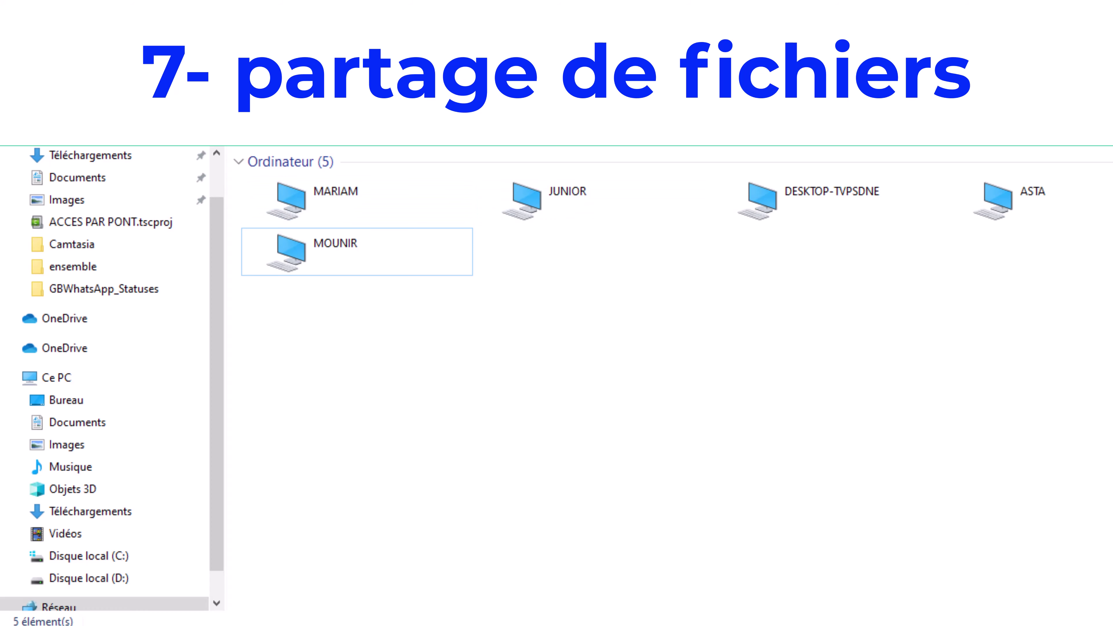
left_click(357, 252)
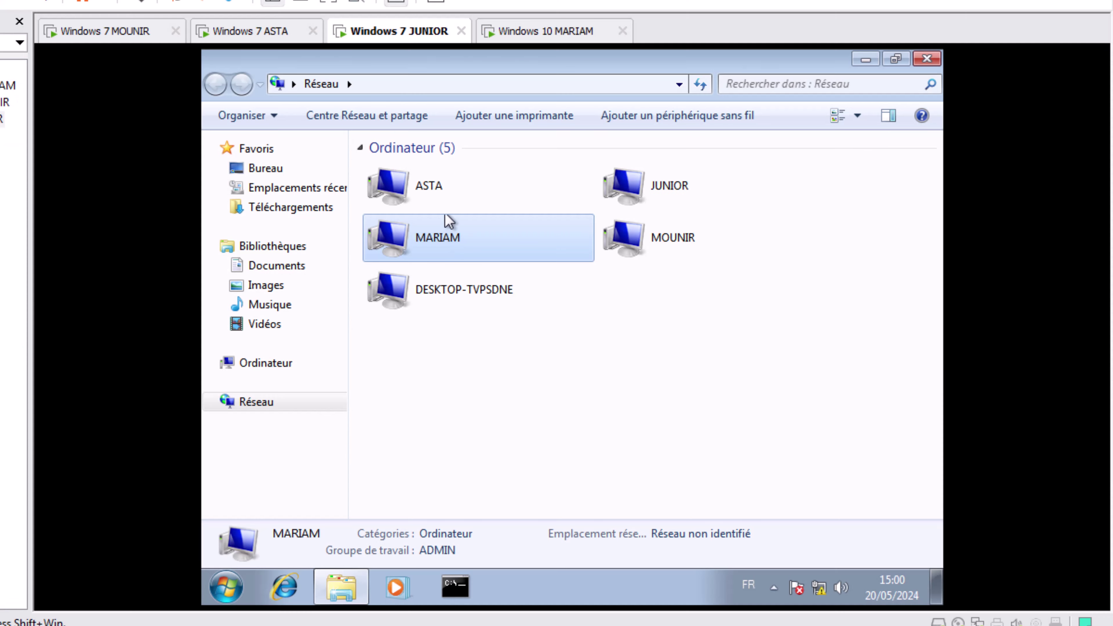
- Review the ASTA, JUNIOR and MOUNIR computers in the Réseau folder on Windows 7 JUNIOR
left_click(516, 203)
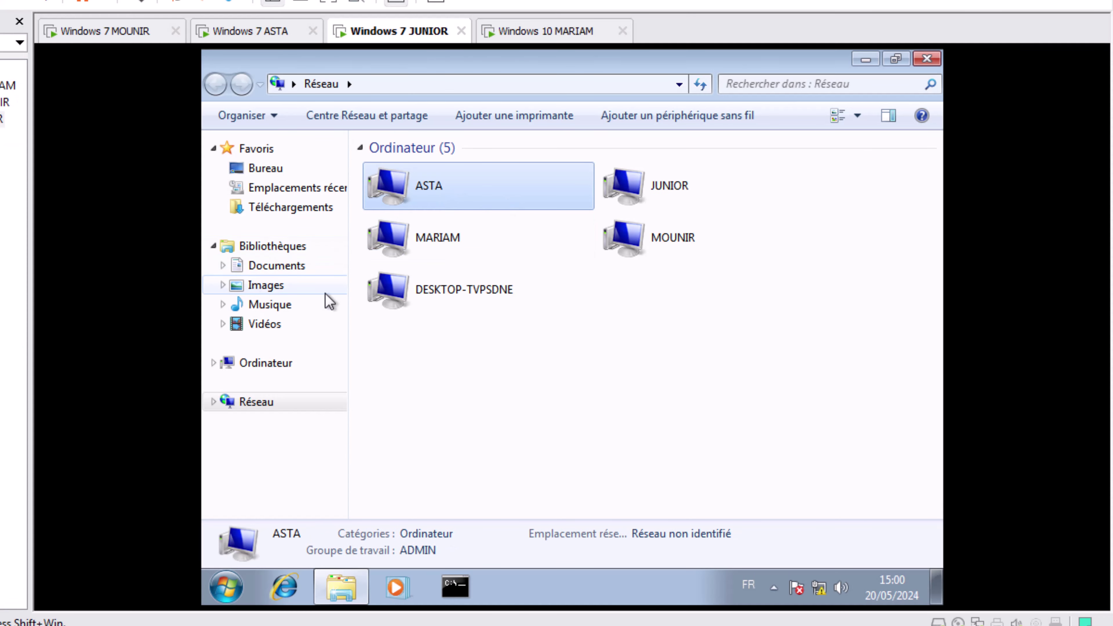
left_click(674, 180)
left_click(677, 243)
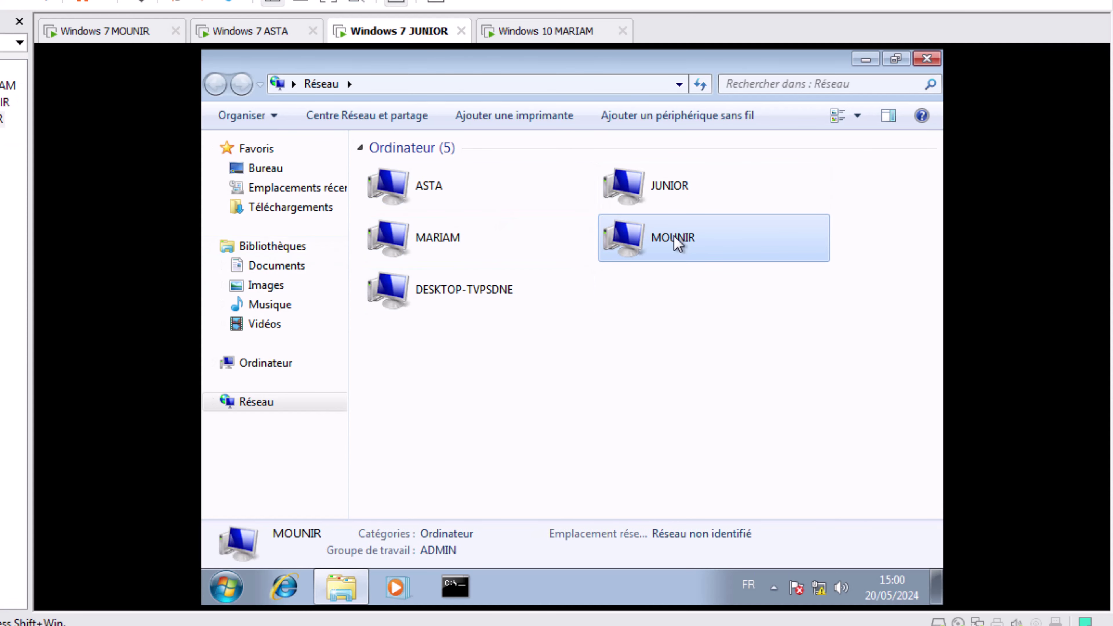
left_click(672, 206)
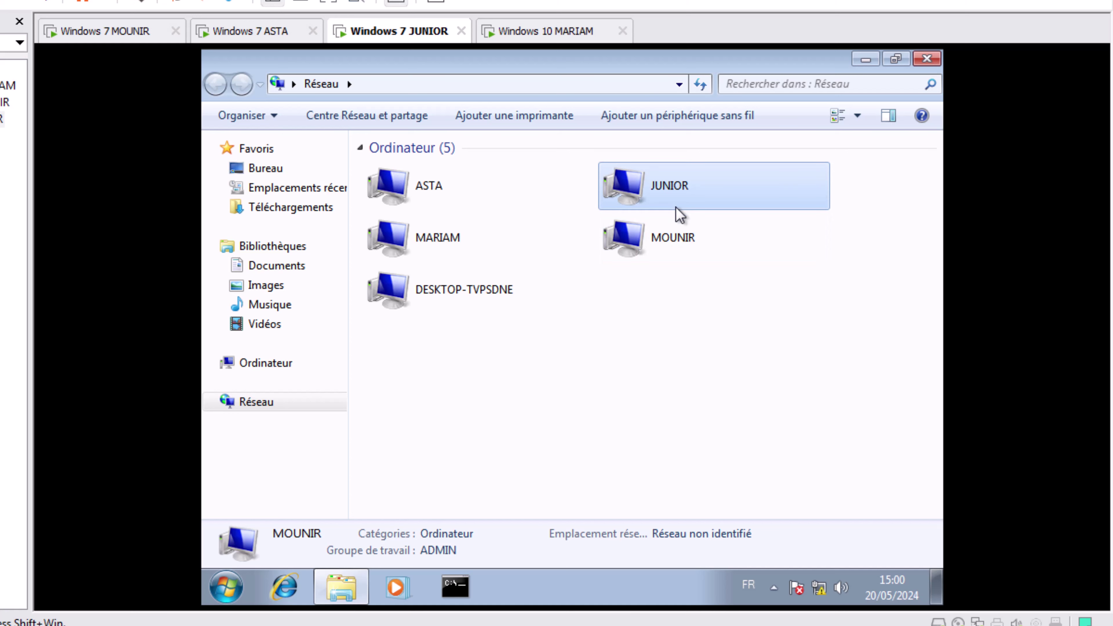
left_click(469, 206)
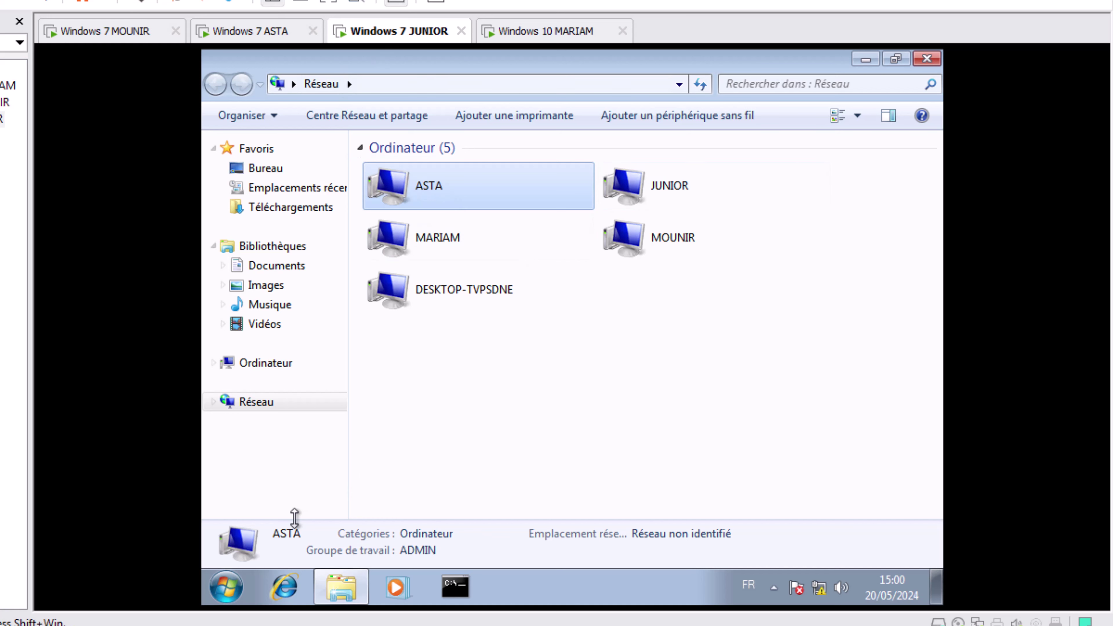
- Rename the PARTAGE WIN7 1 folder on Disque local (D:) of Windows 7 JUNIOR as PARTAGE JUNIOR
left_click(266, 366)
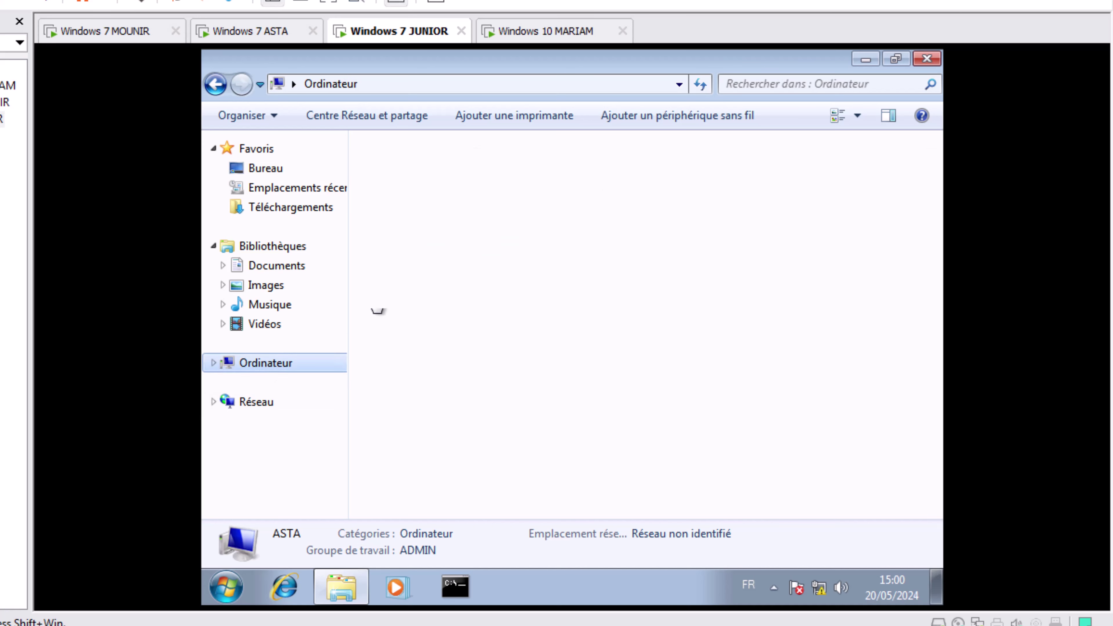
left_click(477, 193)
left_click(654, 202)
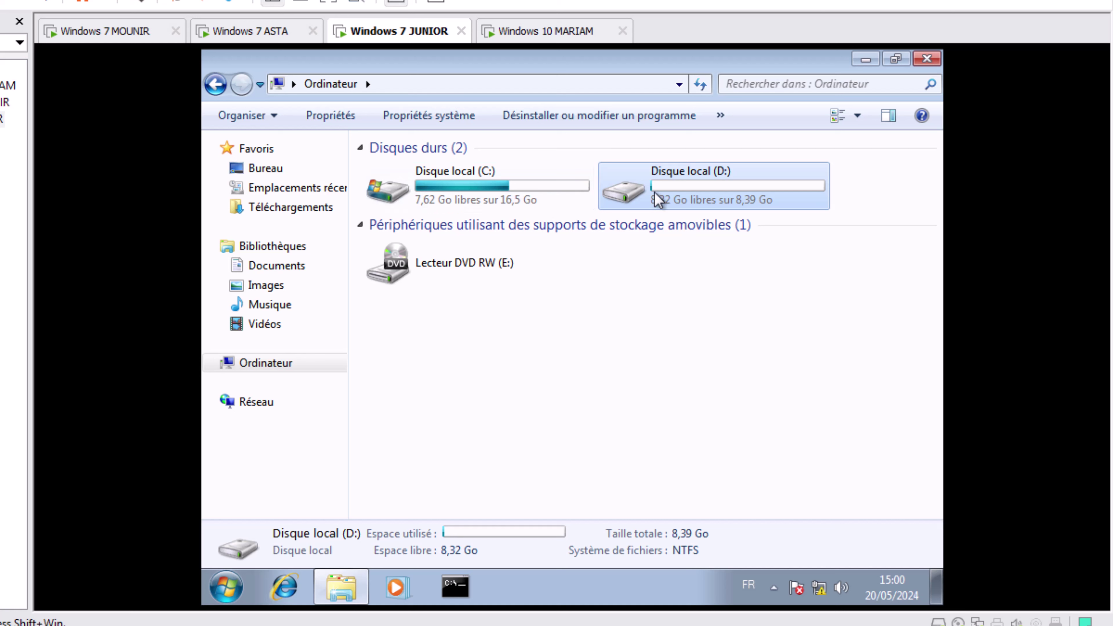
double_click(657, 201)
left_click(452, 170)
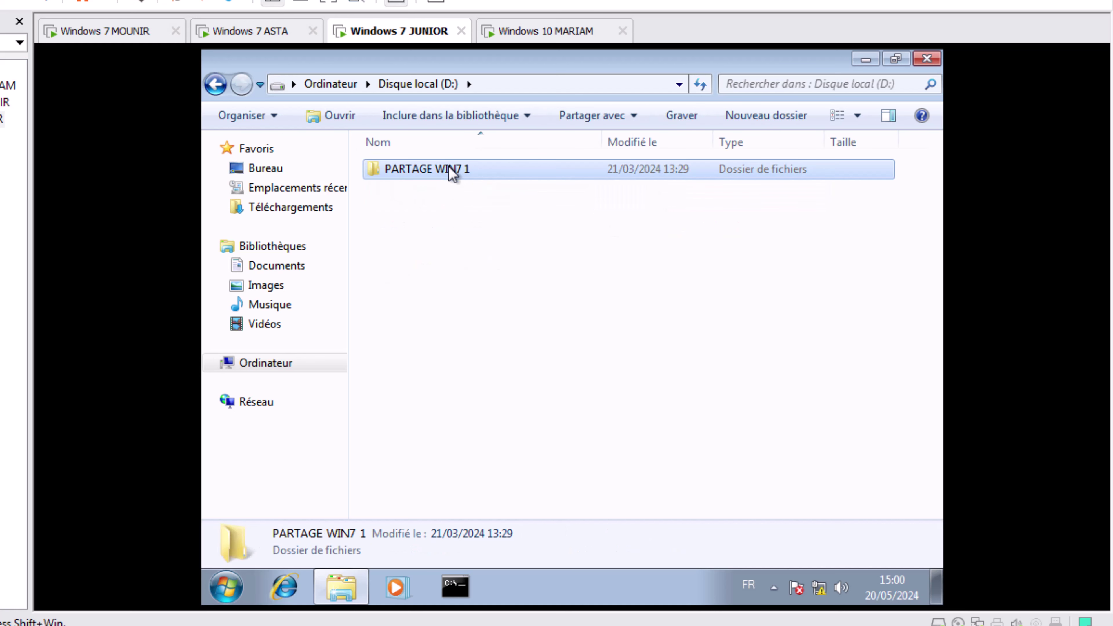
left_click(481, 173)
left_click_drag(486, 170, 435, 170)
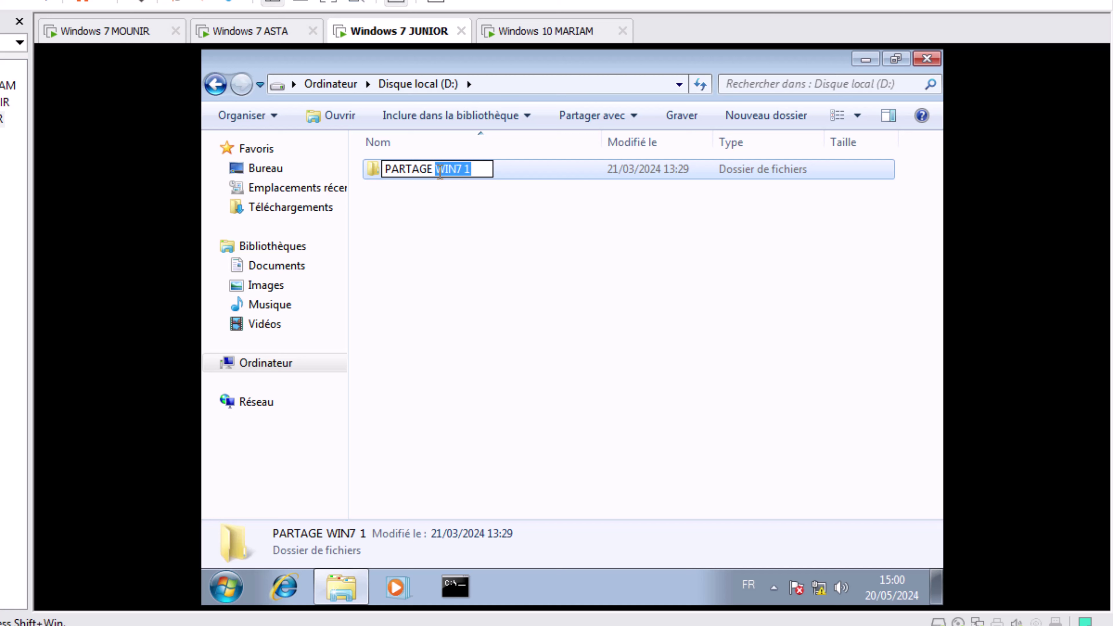
type("JUNIOR")
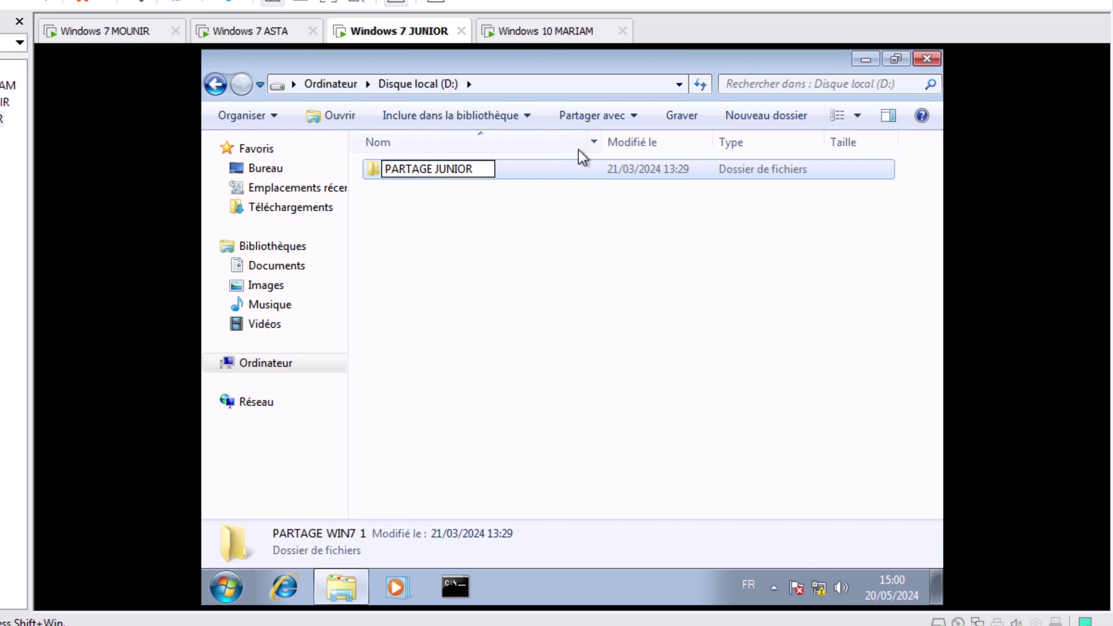
left_click(566, 239)
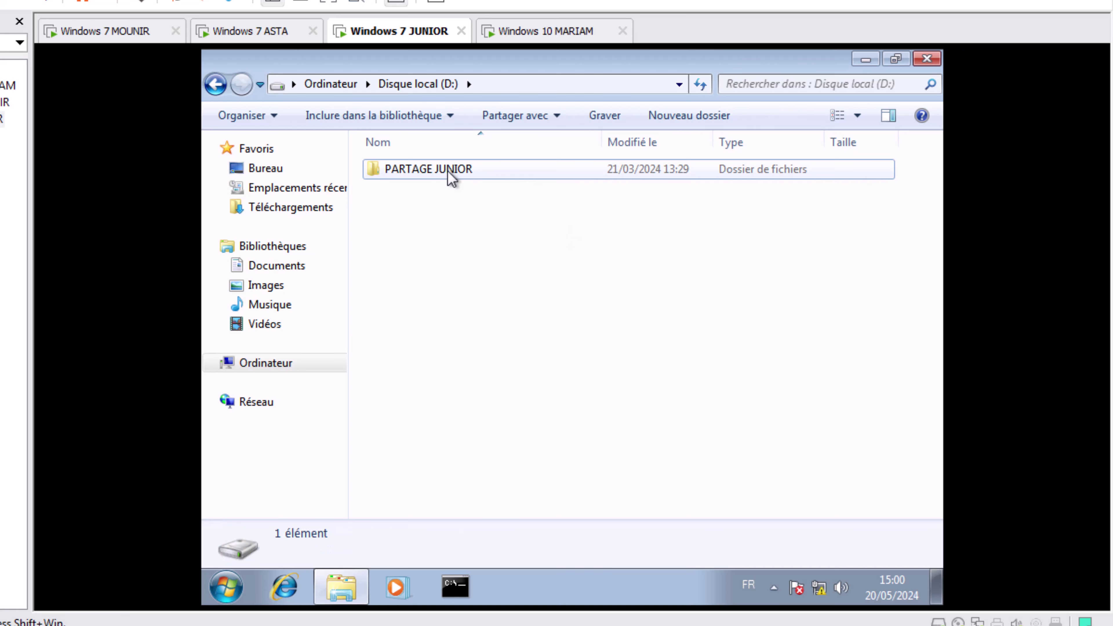
- Start sharing the PARTAGE JUNIOR folder with specific people and add Tout le monde to its users
left_click(435, 169)
right_click(434, 164)
left_click(414, 220)
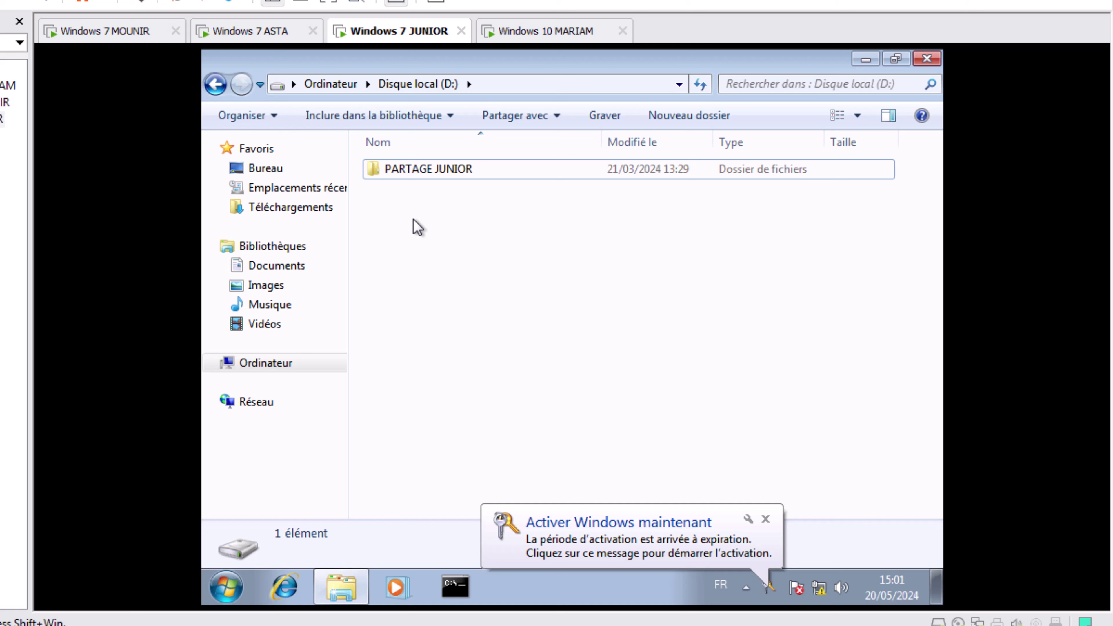
left_click(440, 174)
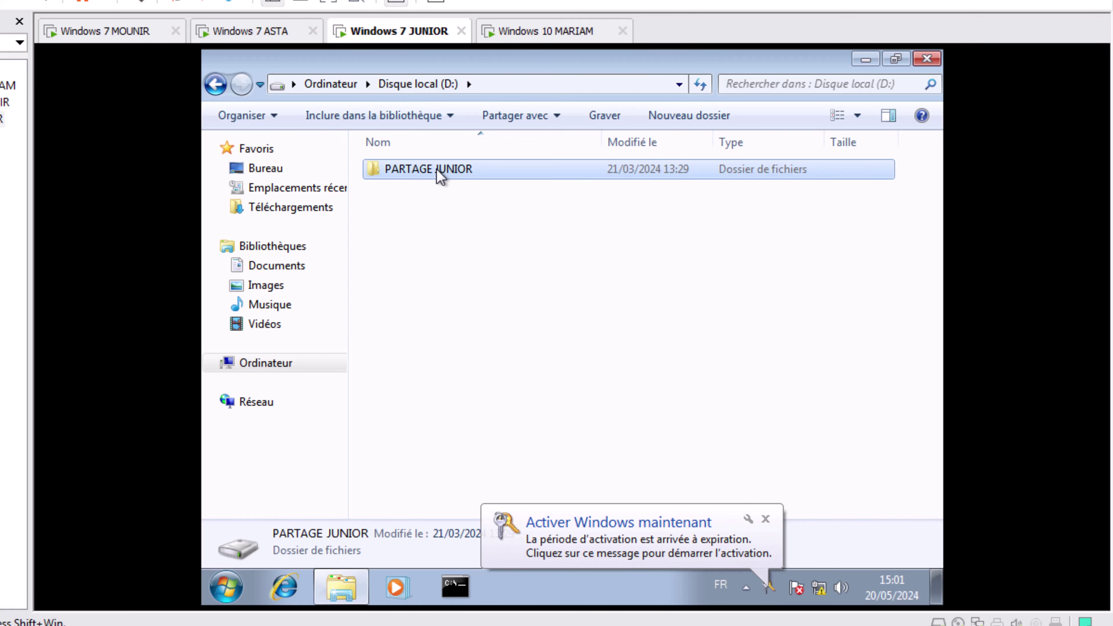
right_click(440, 175)
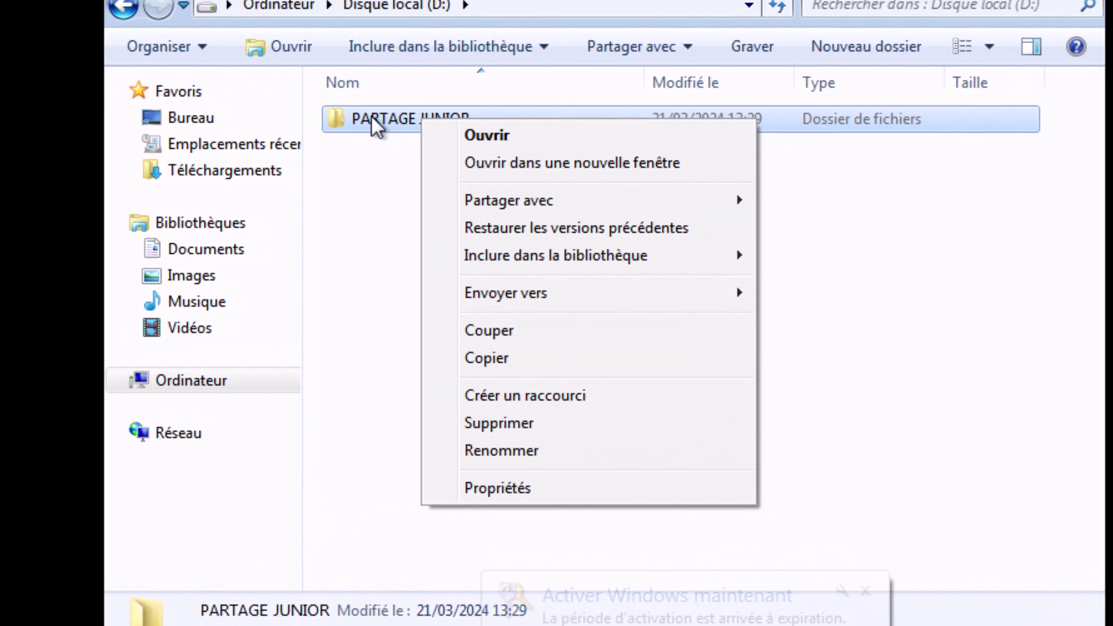
mouse_move(550, 225)
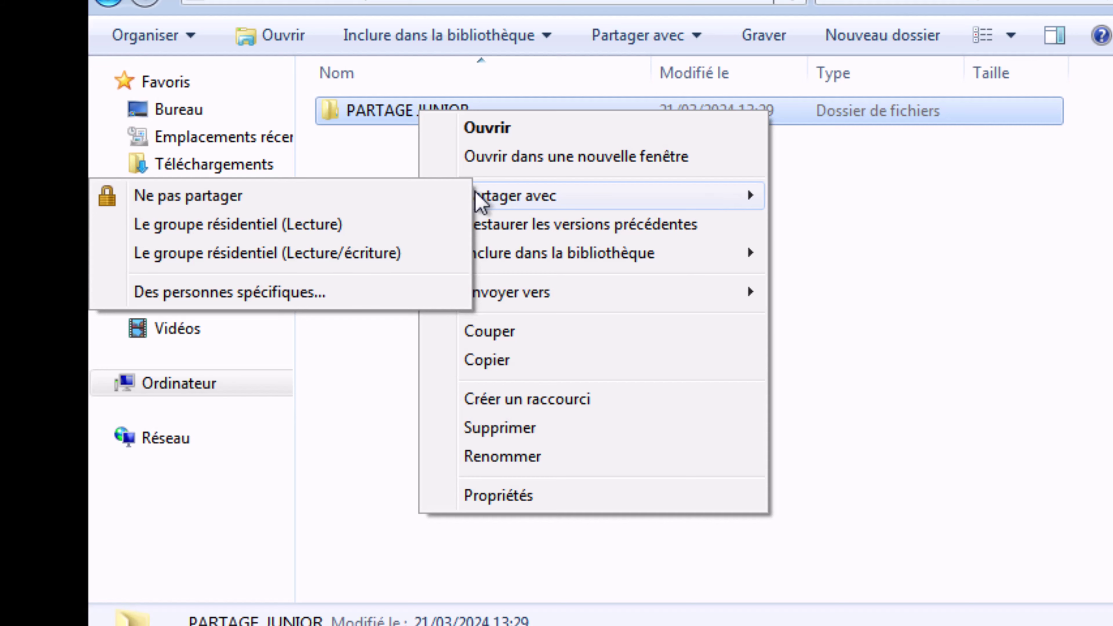
left_click(214, 293)
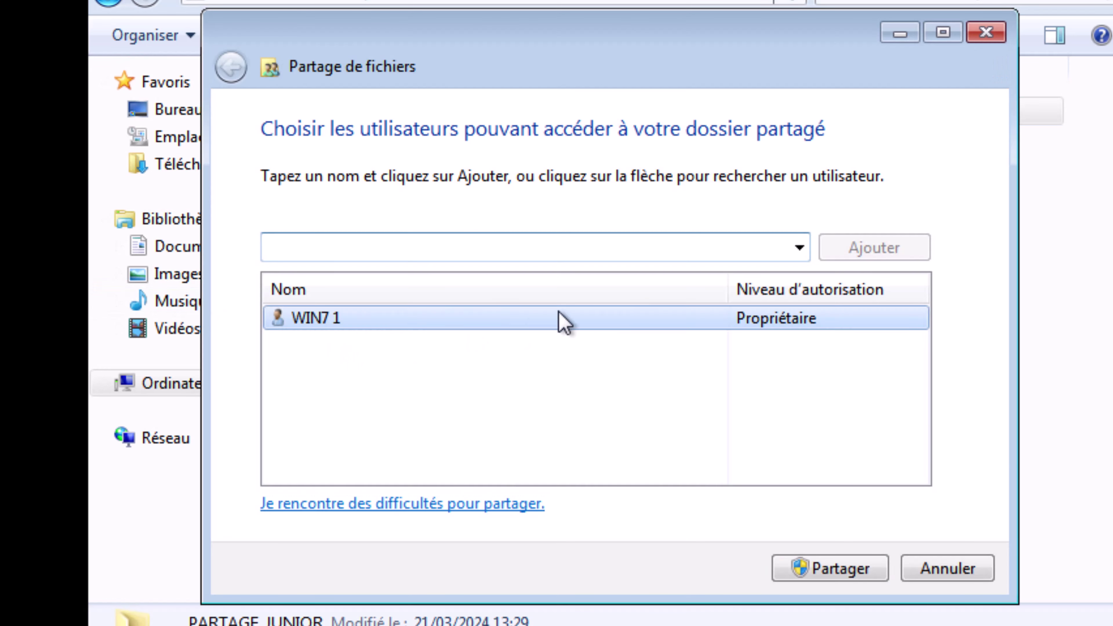
left_click(799, 248)
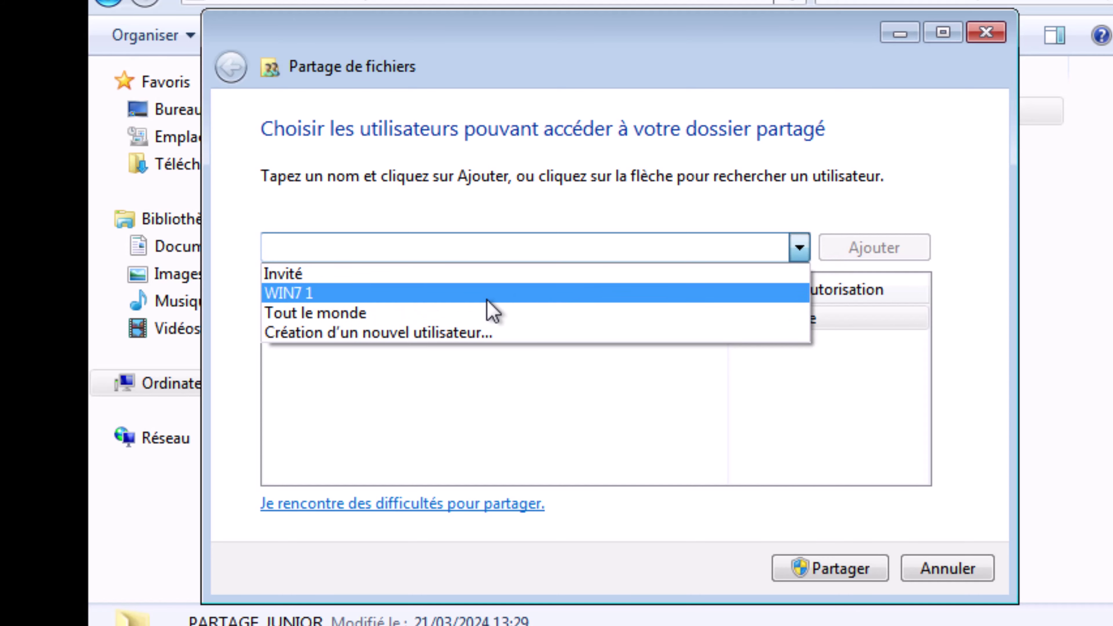
left_click(476, 313)
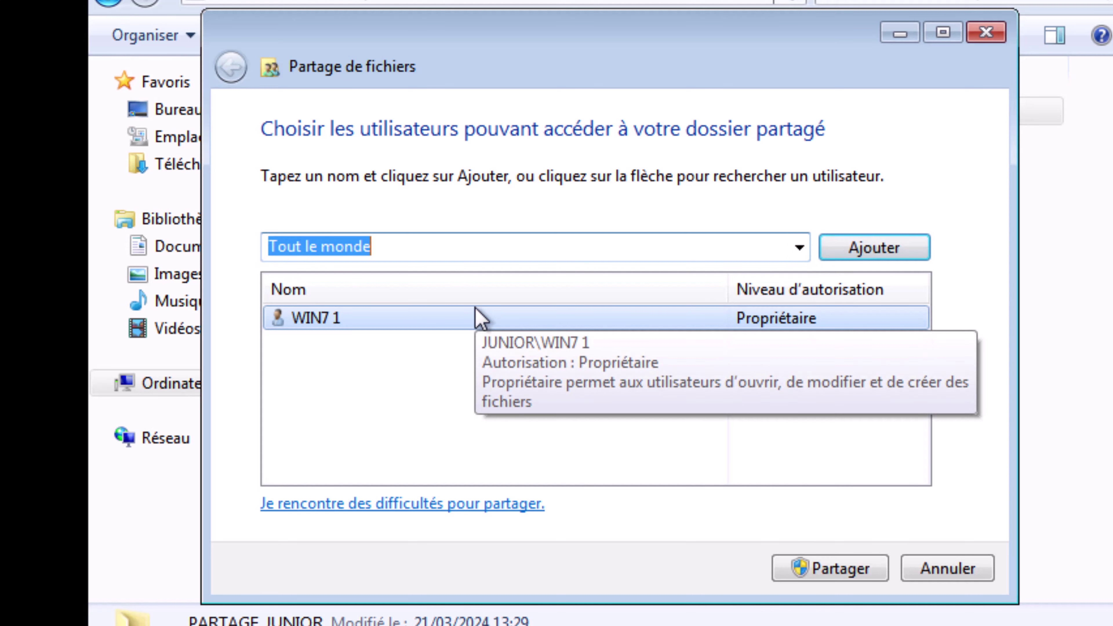
left_click(872, 249)
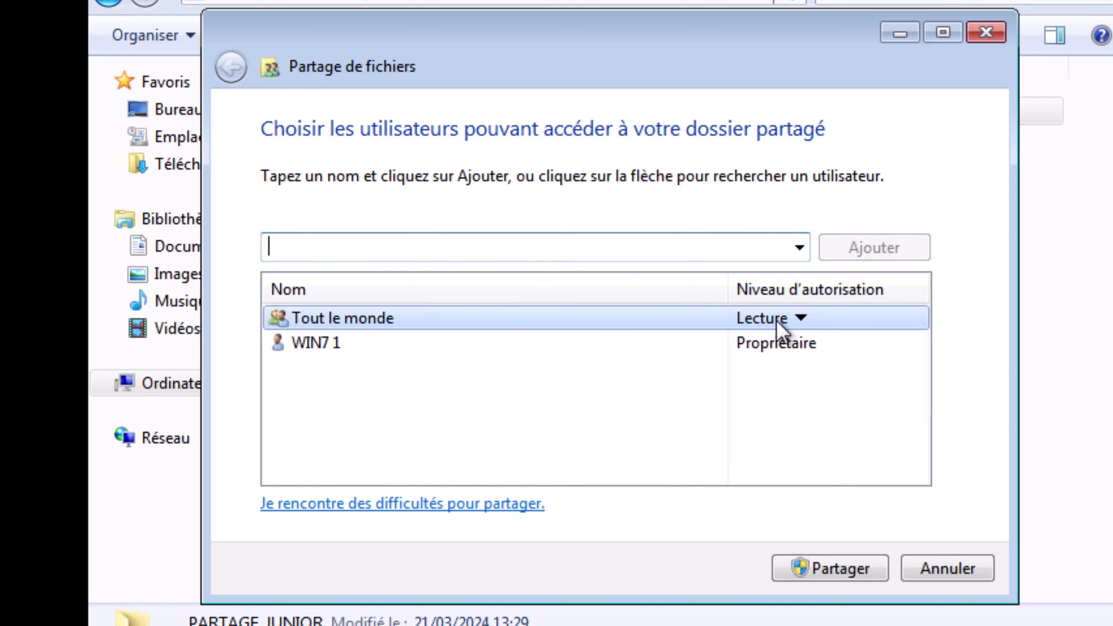
- Give Tout le monde the Lecture/écriture permission level and complete the sharing of PARTAGE JUNIOR
left_click(795, 320)
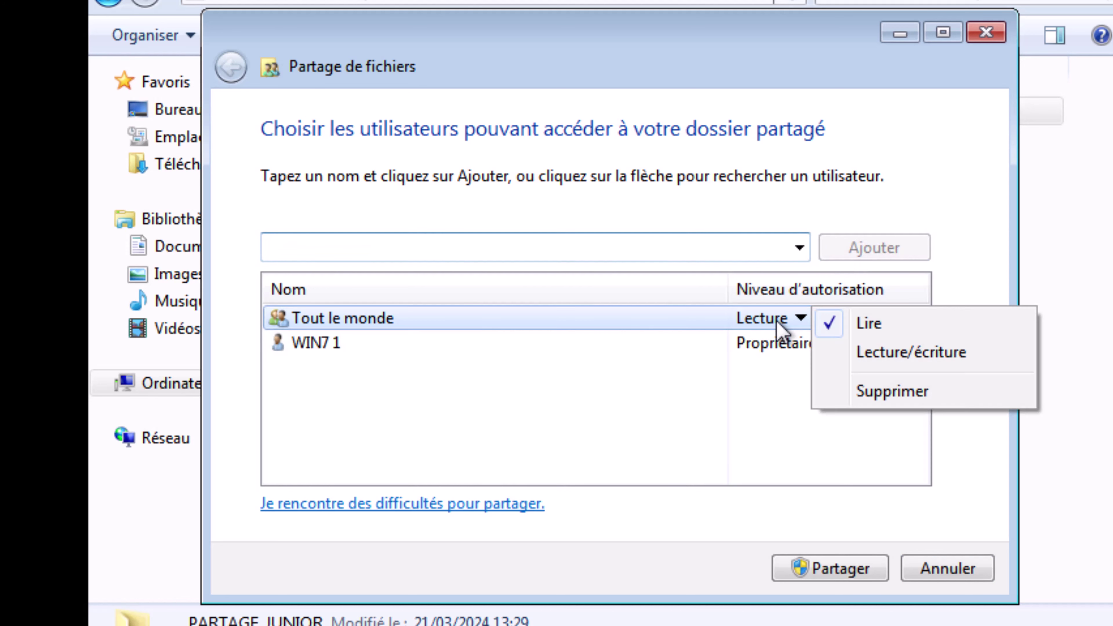
left_click(883, 355)
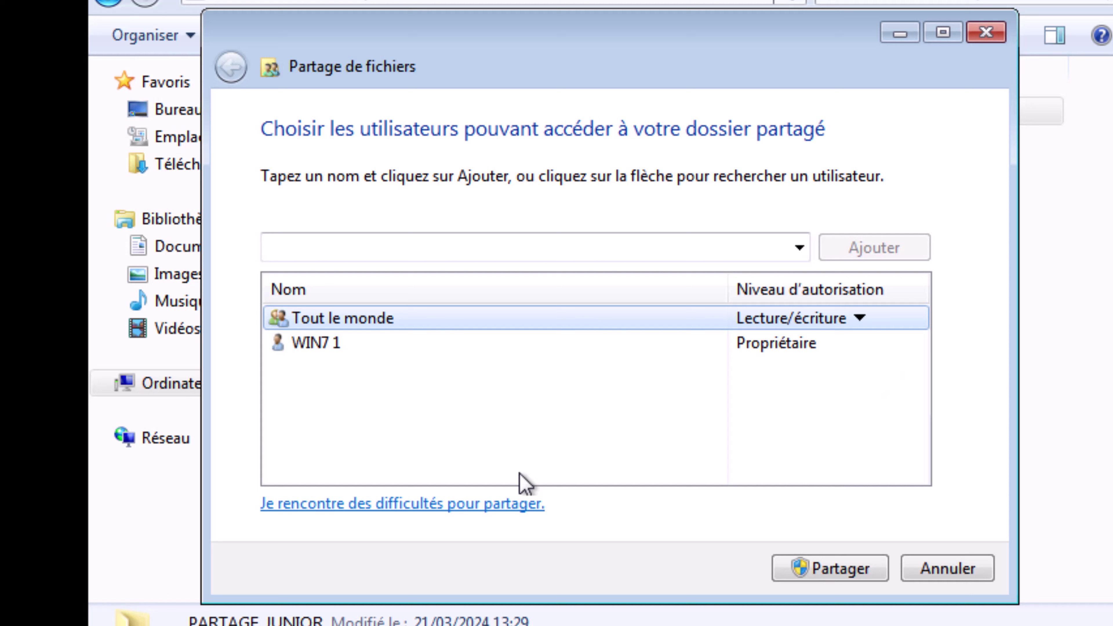
left_click(803, 567)
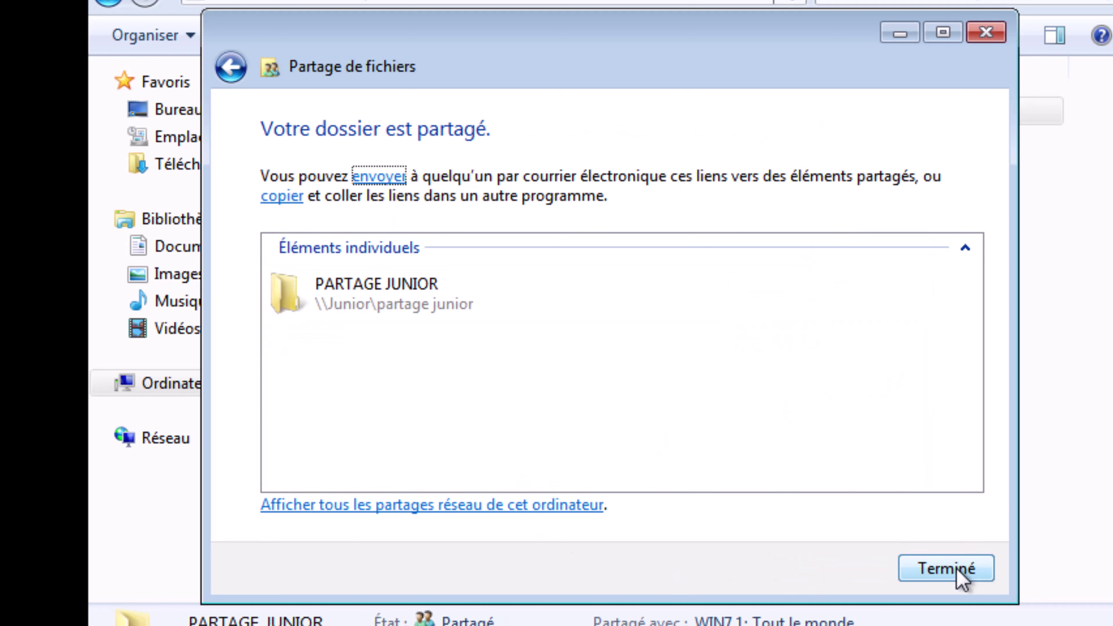
left_click(956, 569)
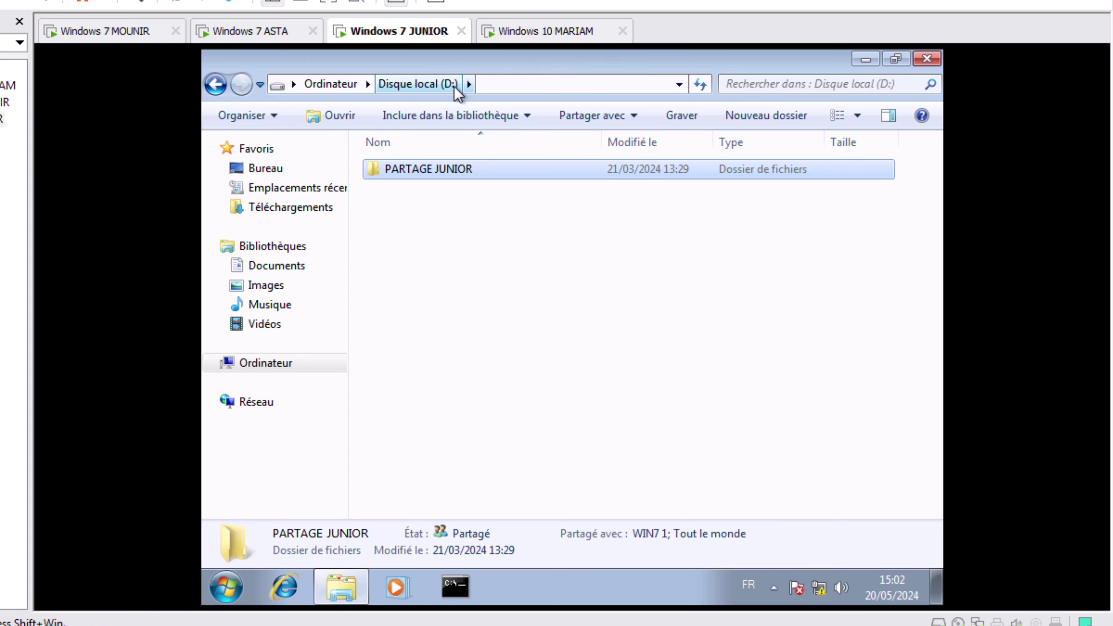
- Switch to the Windows 7 ASTA machine and close its Pare-feu Windows and file explorer windows
left_click(250, 31)
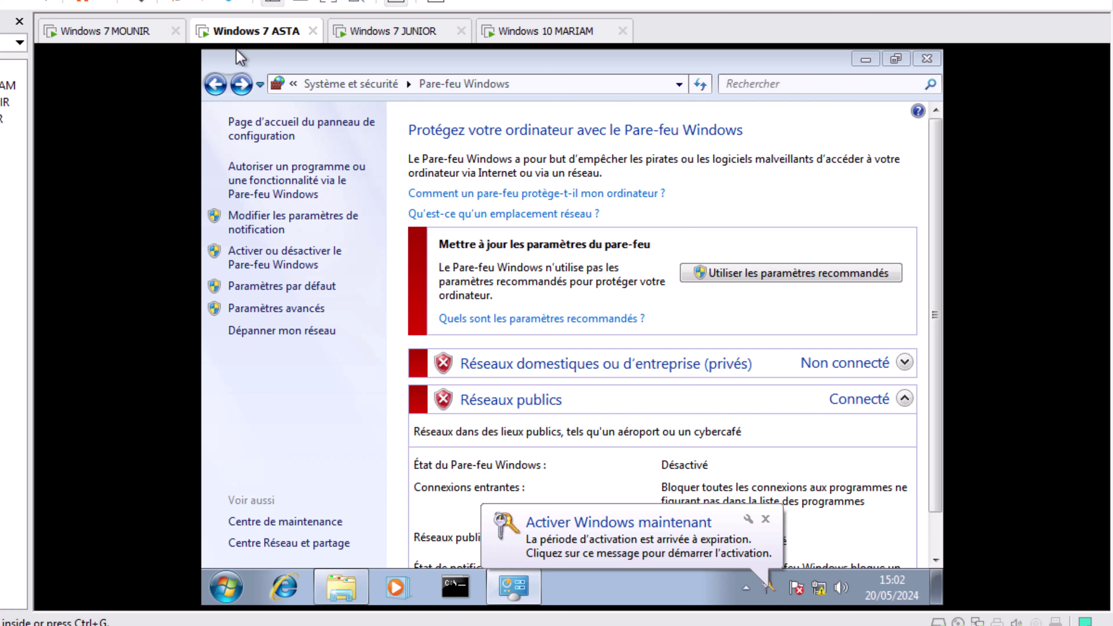
left_click(927, 58)
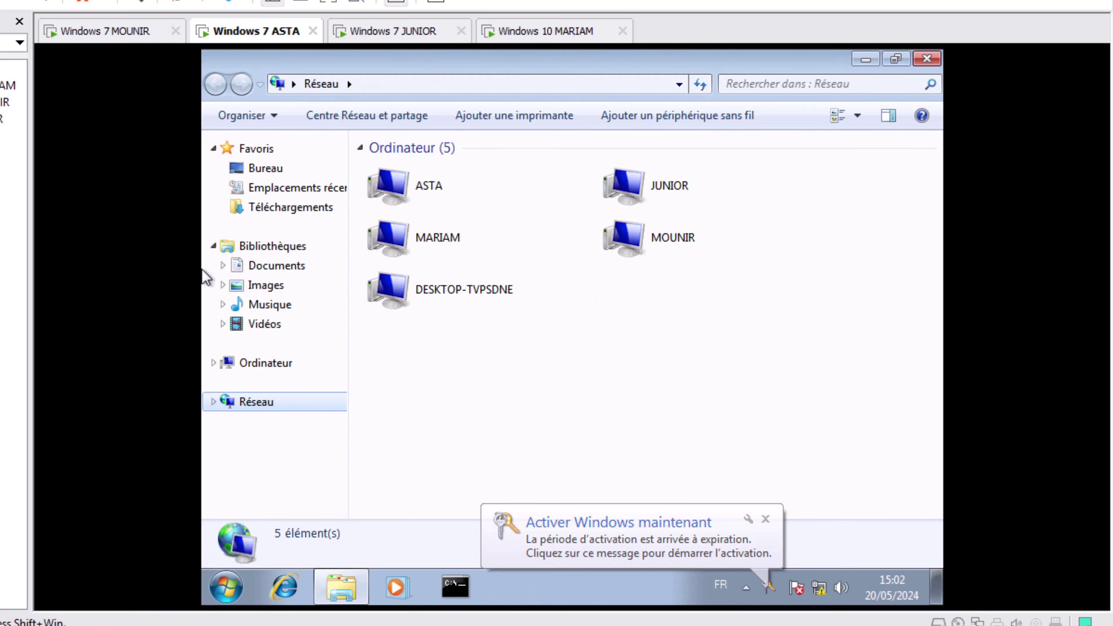
left_click(280, 169)
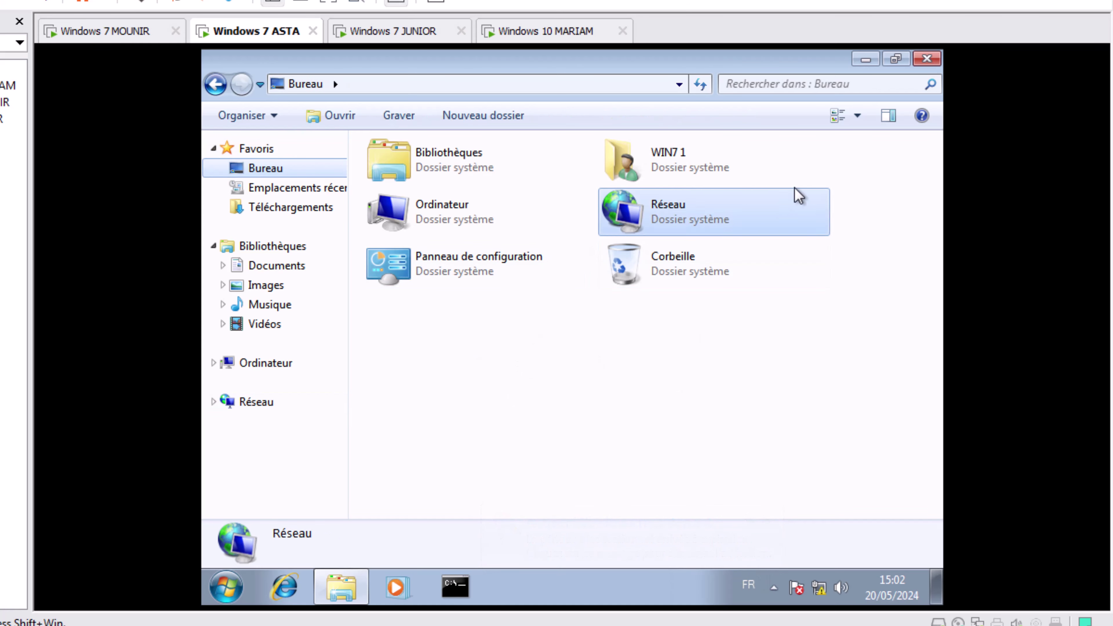
left_click(927, 58)
- Create a new folder named PARTAGE ASTA on the Windows 7 ASTA desktop
right_click(473, 213)
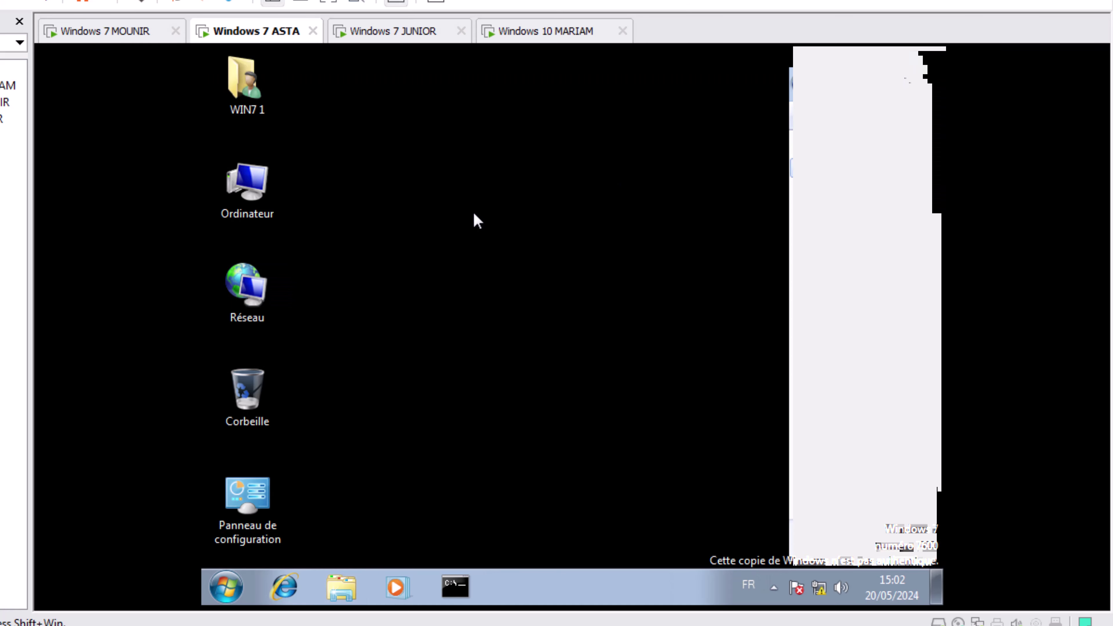
mouse_move(542, 348)
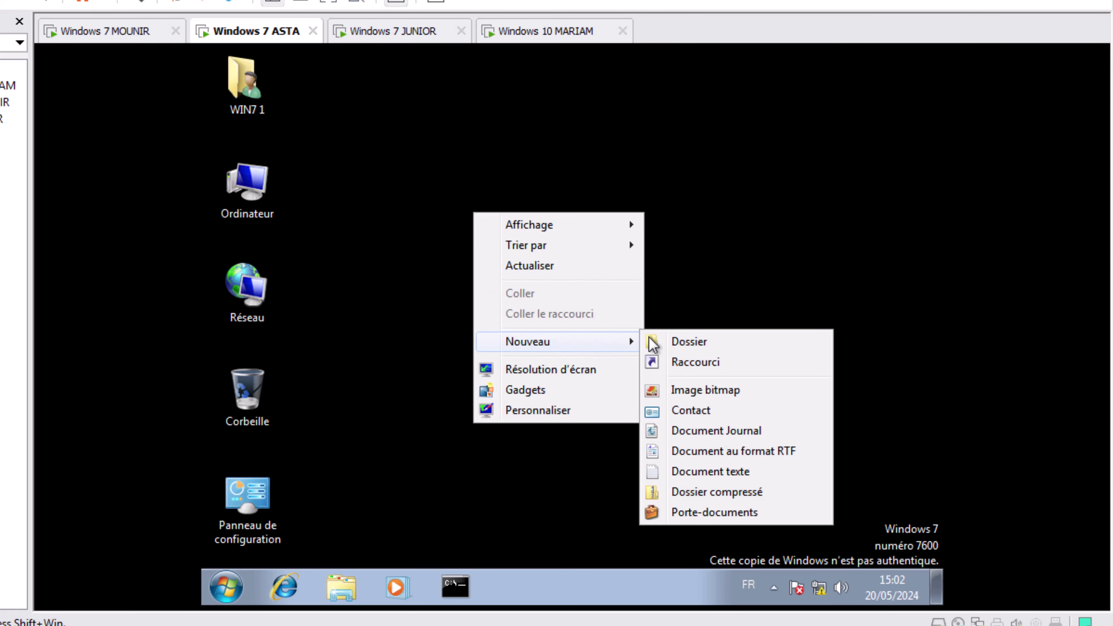
left_click(653, 343)
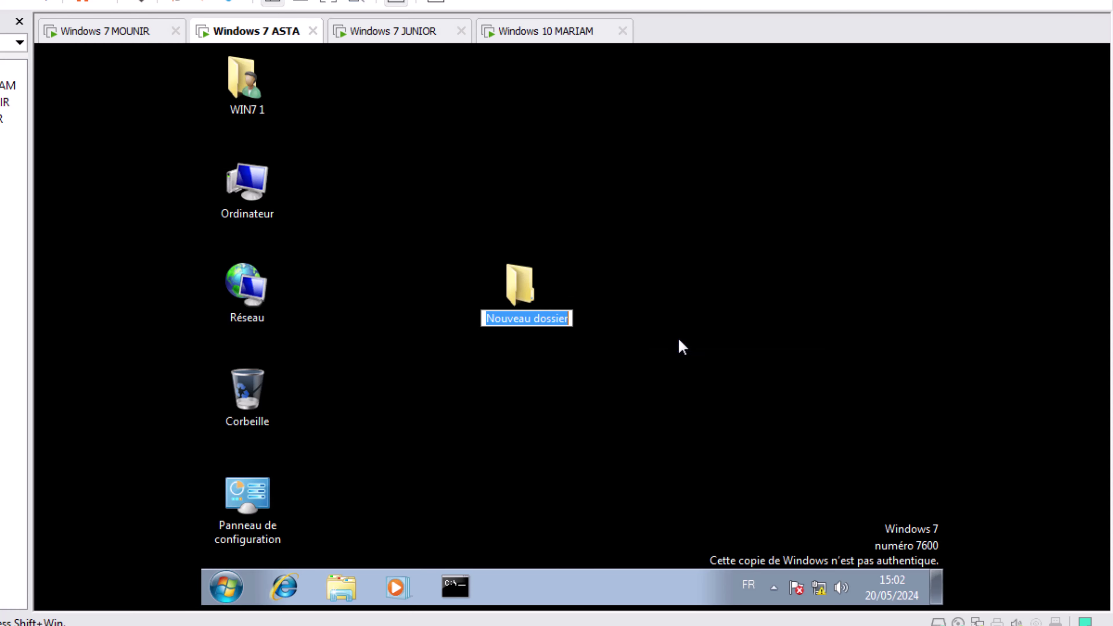
type("PARTAGE")
type(" AST")
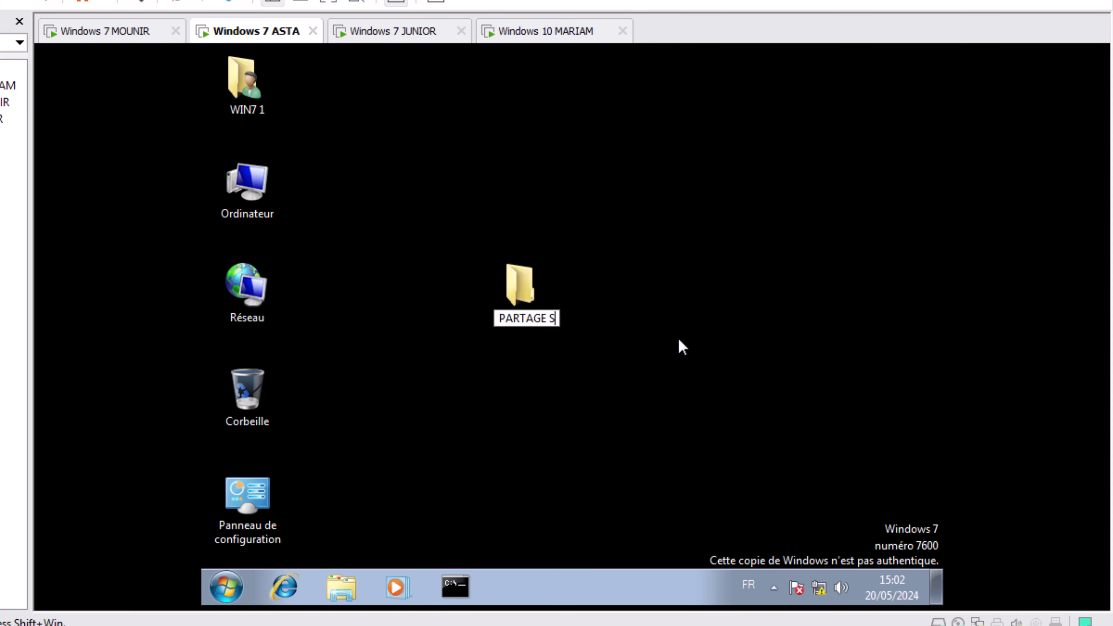
type("A")
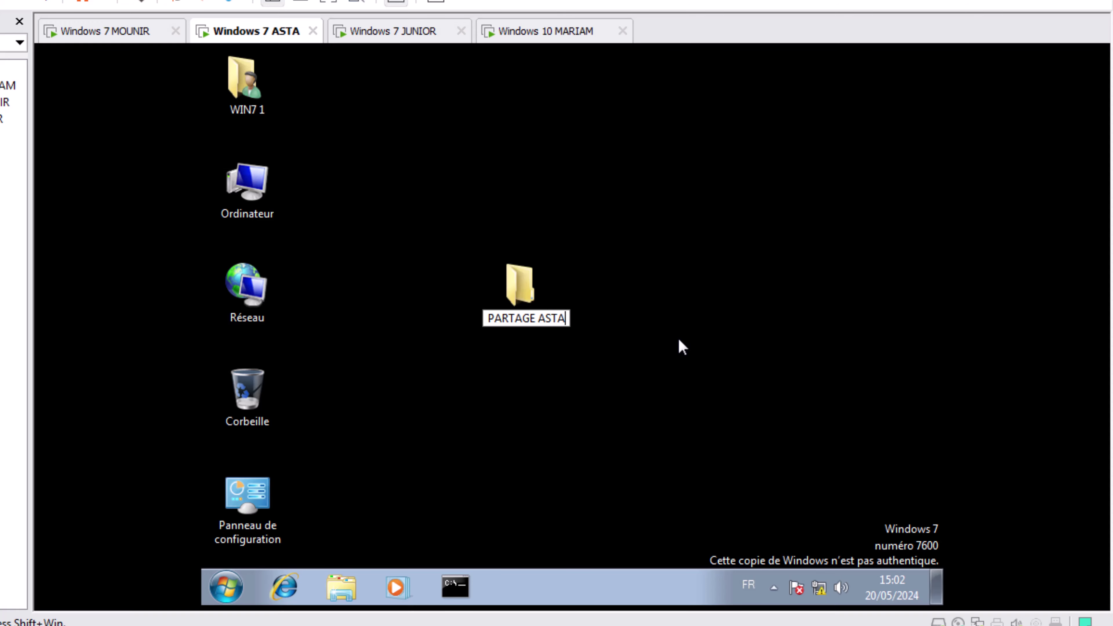
key("Return")
- Share the PARTAGE ASTA folder with Tout le monde at the Lecture permission level
right_click(534, 289)
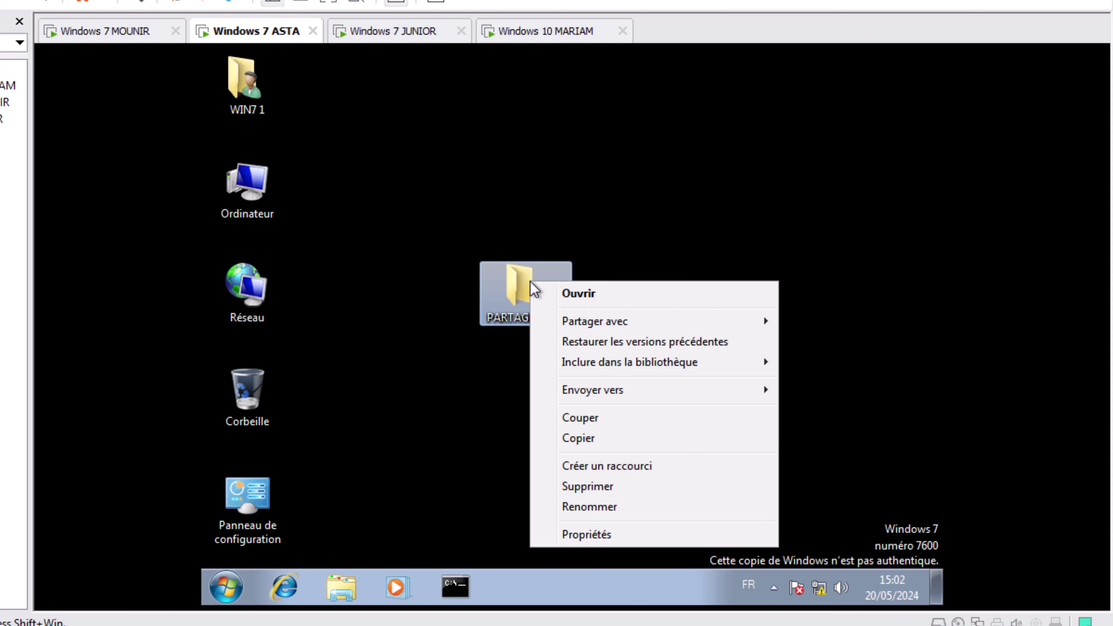
mouse_move(604, 326)
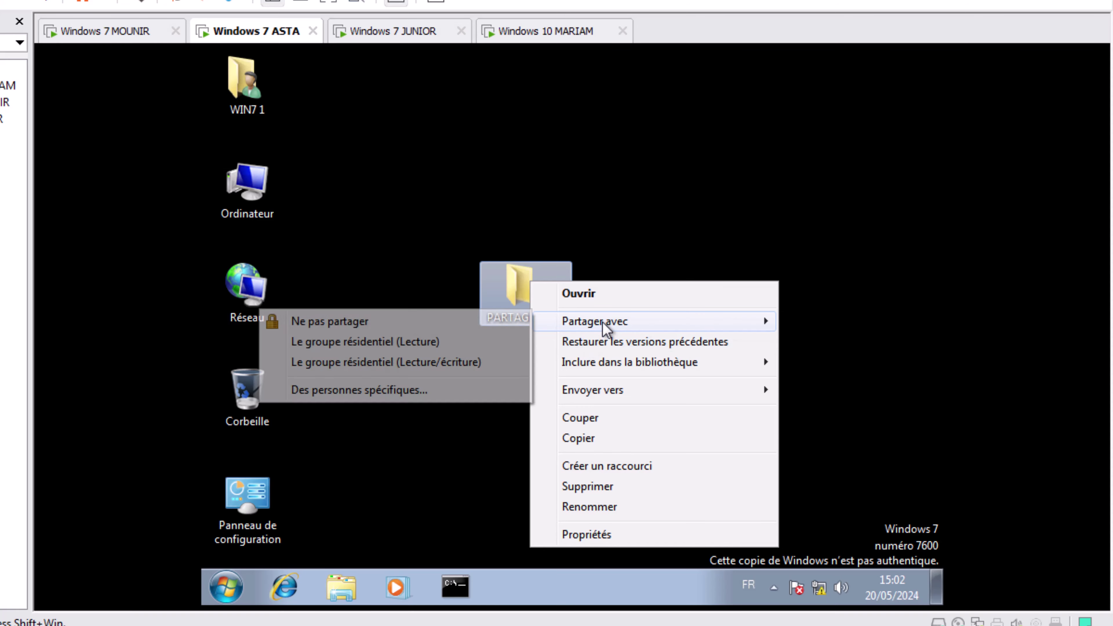
left_click(377, 390)
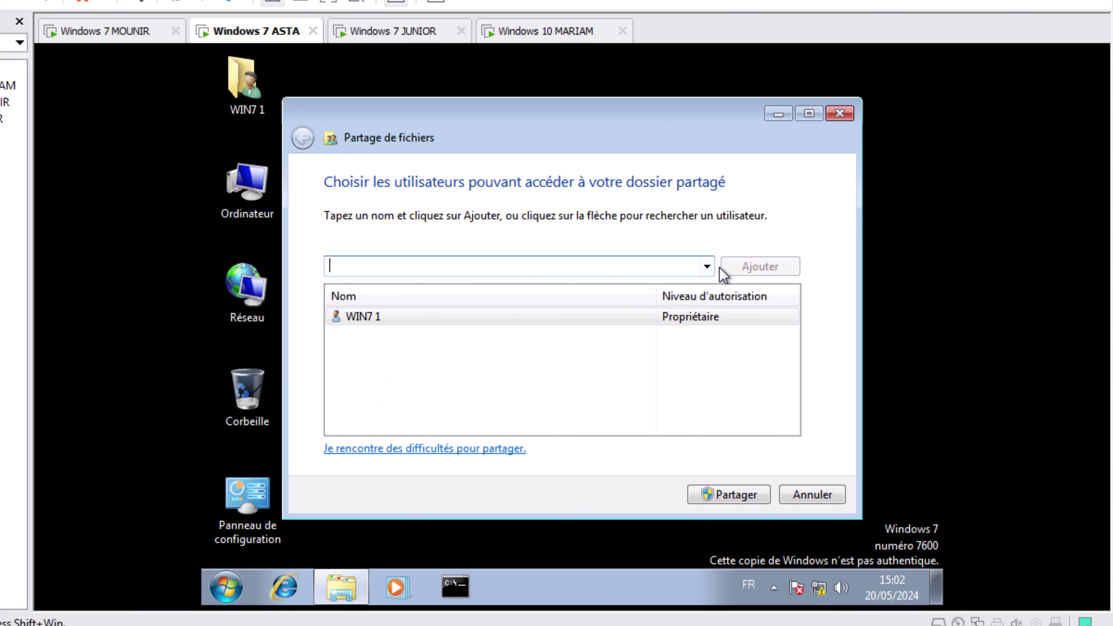
left_click(707, 266)
left_click(543, 312)
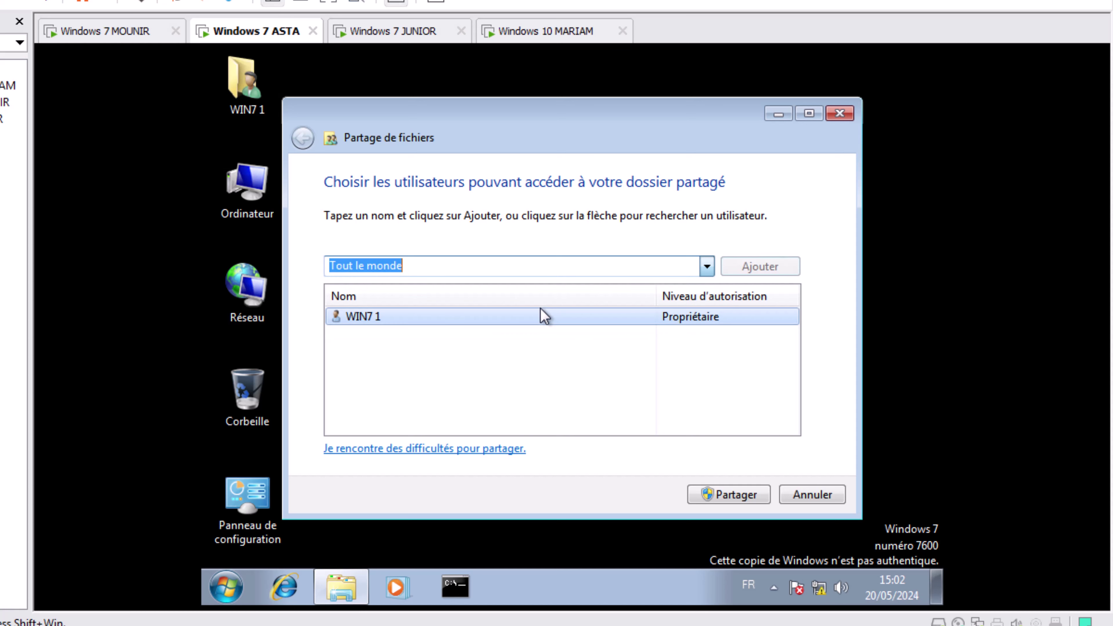
left_click(745, 266)
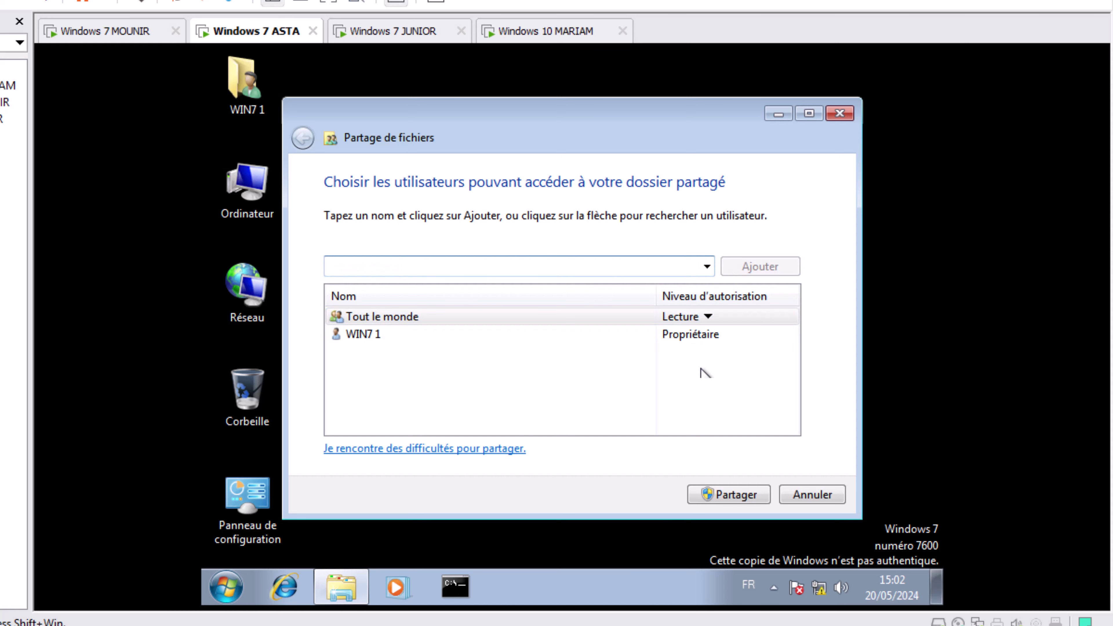
left_click(717, 494)
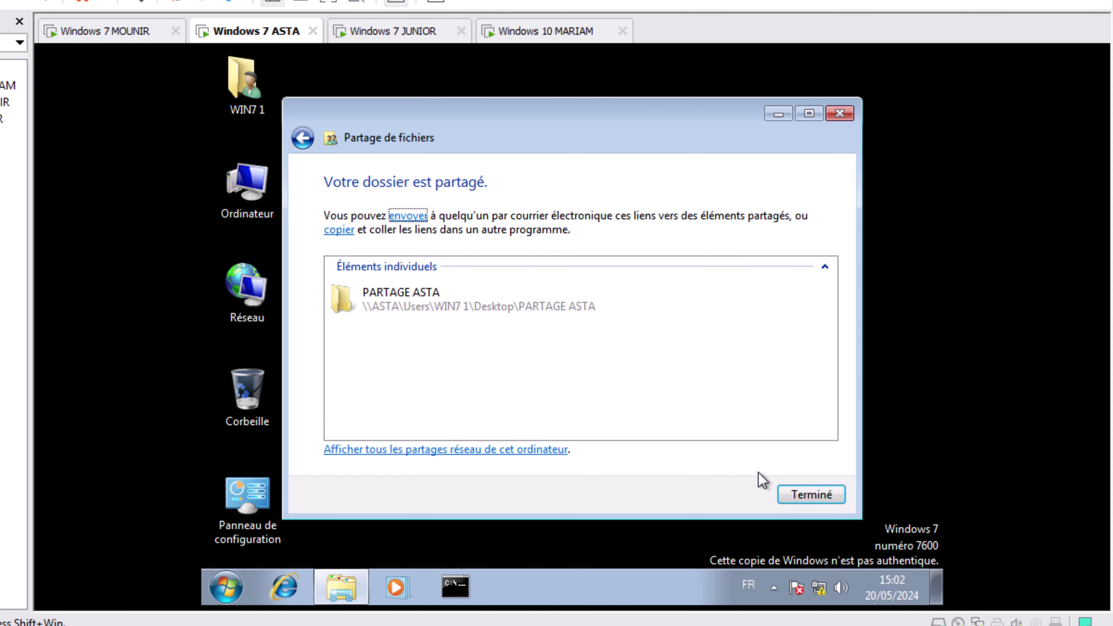
left_click(801, 496)
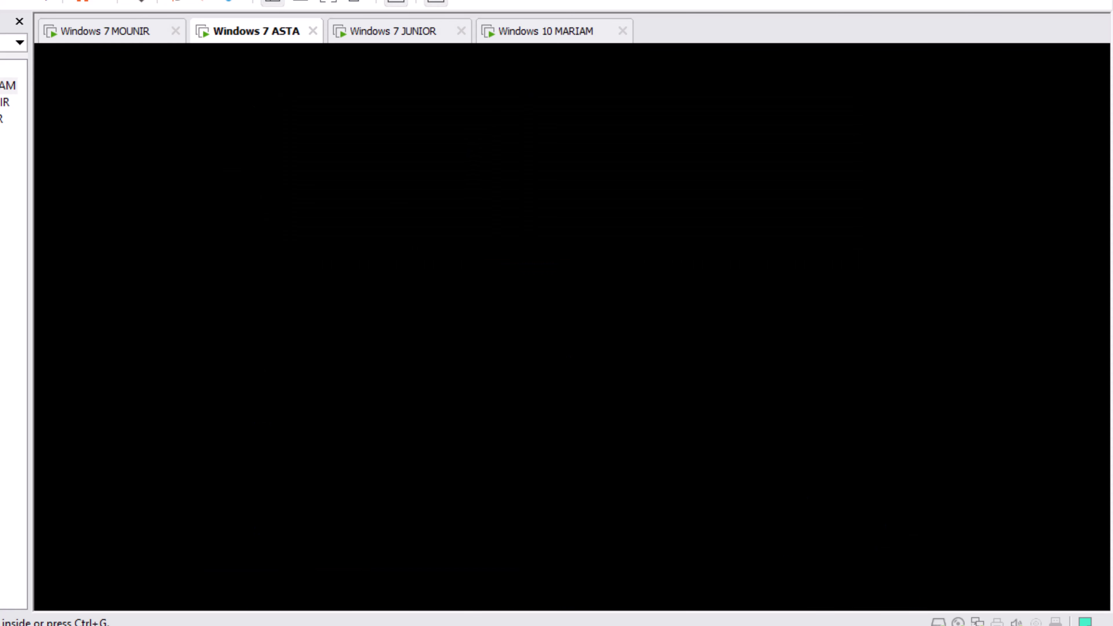
- Switch to the Windows 10 MARIAM machine and create a folder named PARTAGE MARIAM in Documents
left_click(553, 31)
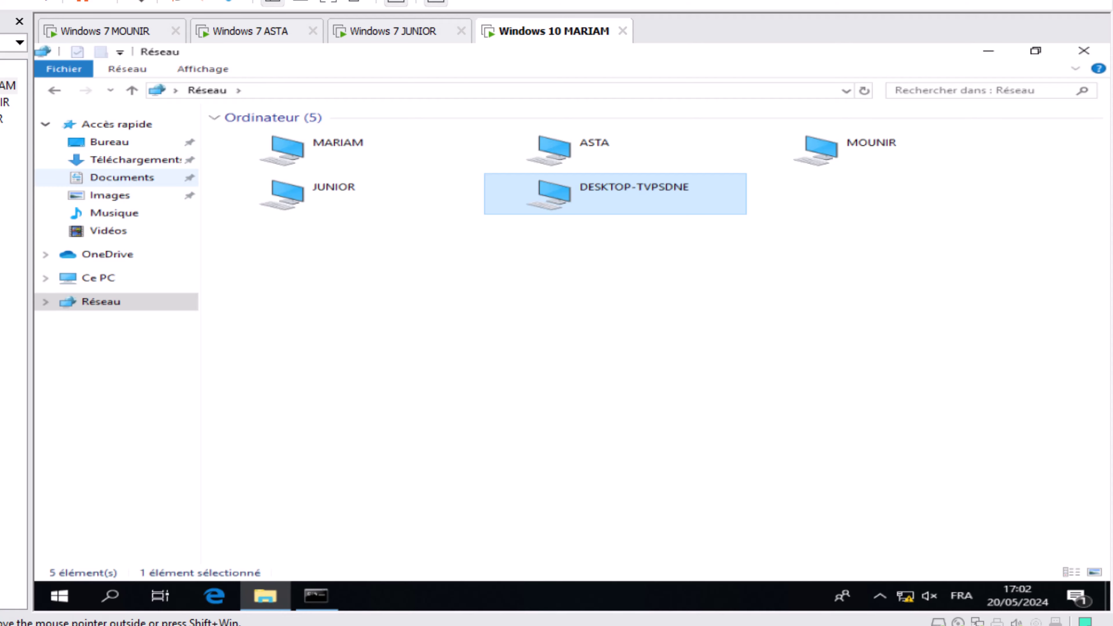
left_click(122, 177)
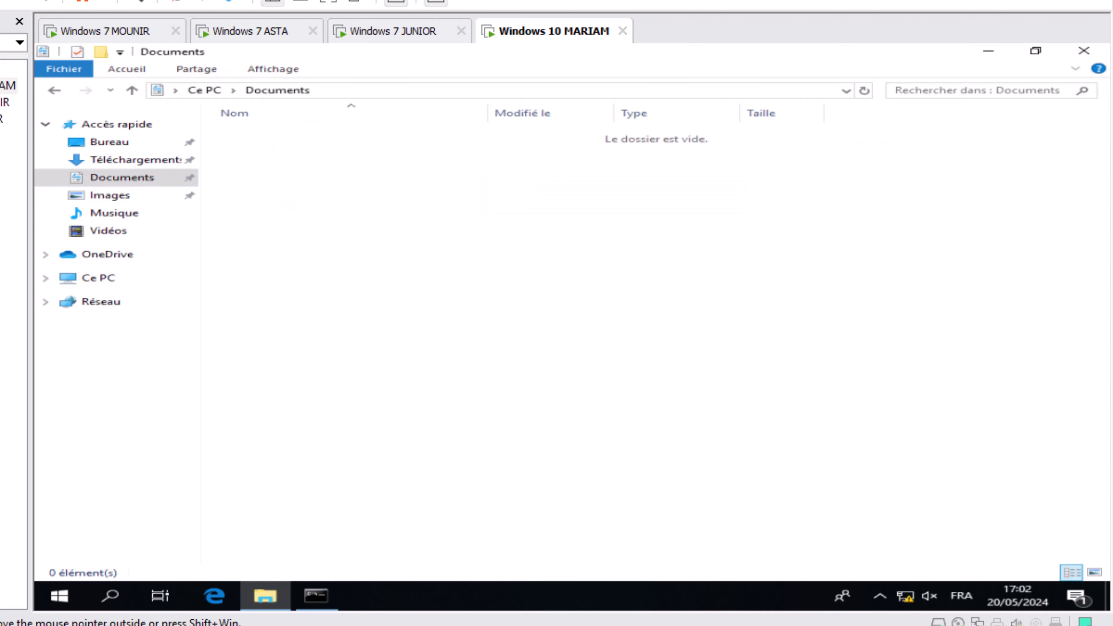
right_click(351, 226)
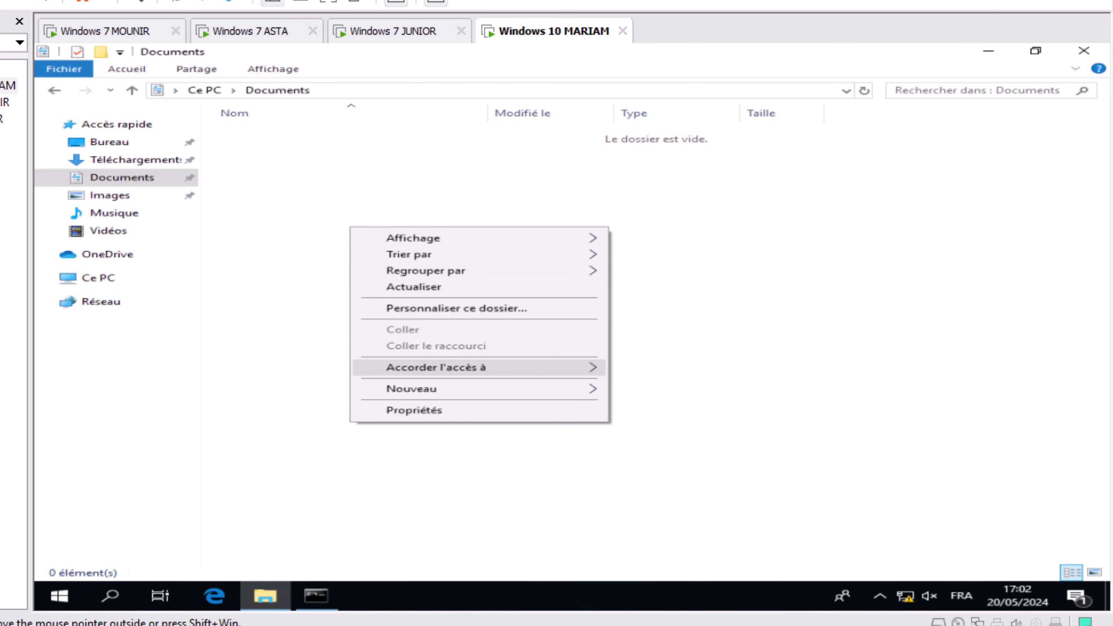
mouse_move(438, 270)
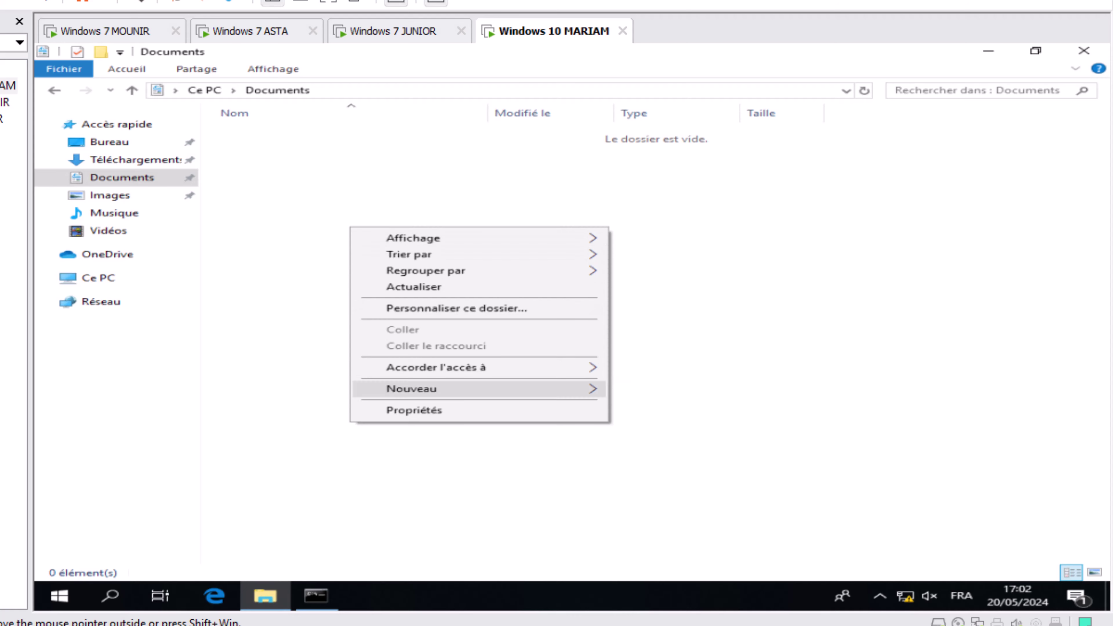
mouse_move(569, 388)
left_click(659, 390)
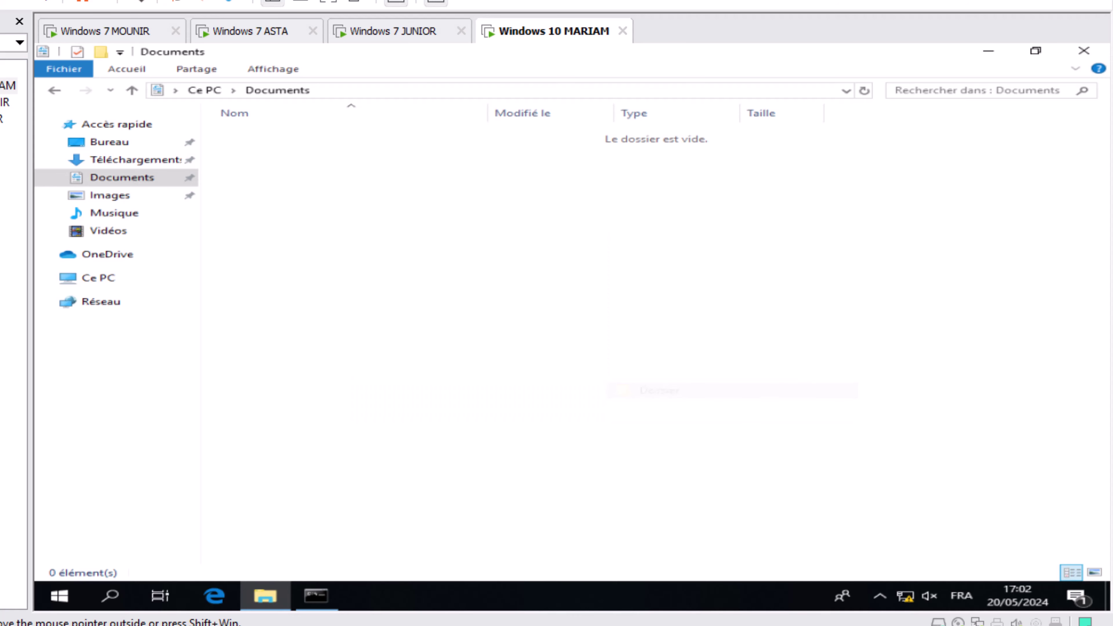
type("PA")
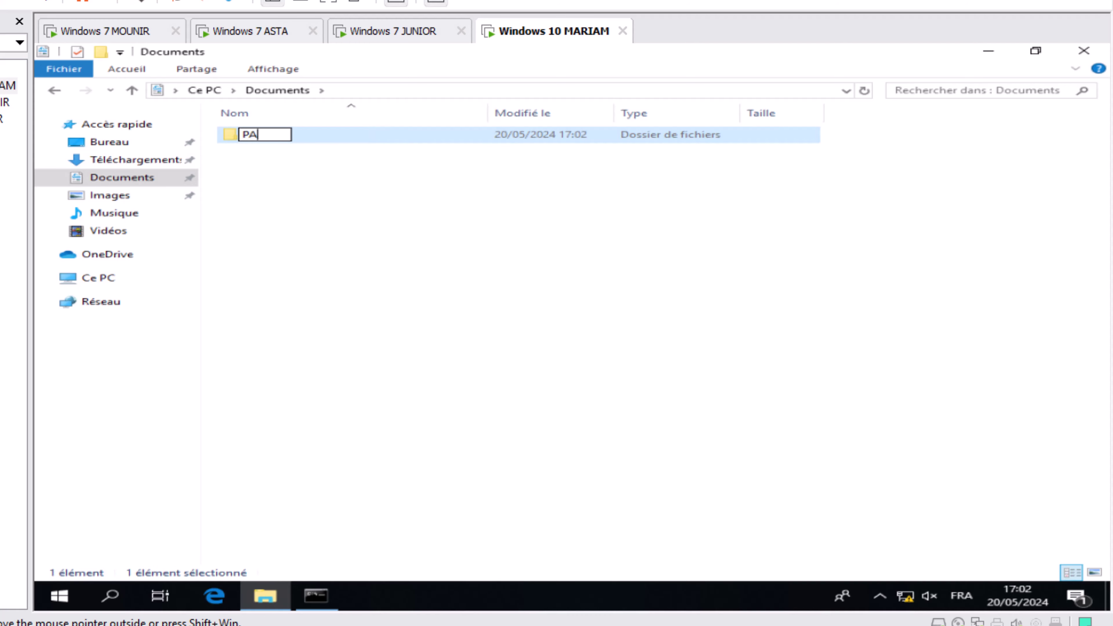
type("RTAGE ")
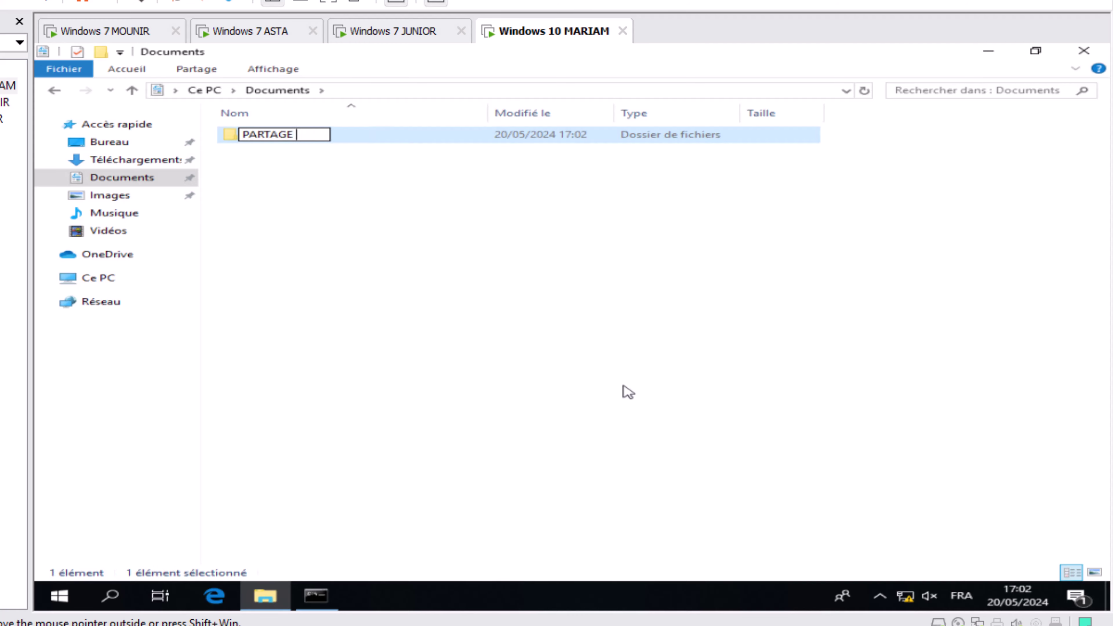
type("MARIAM")
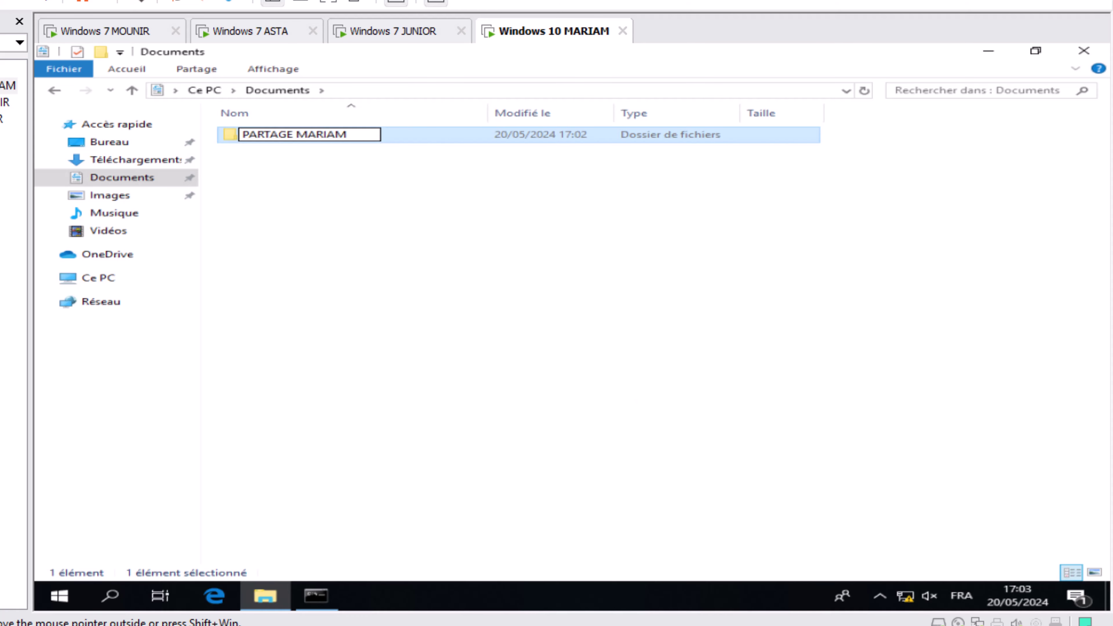
key("Return")
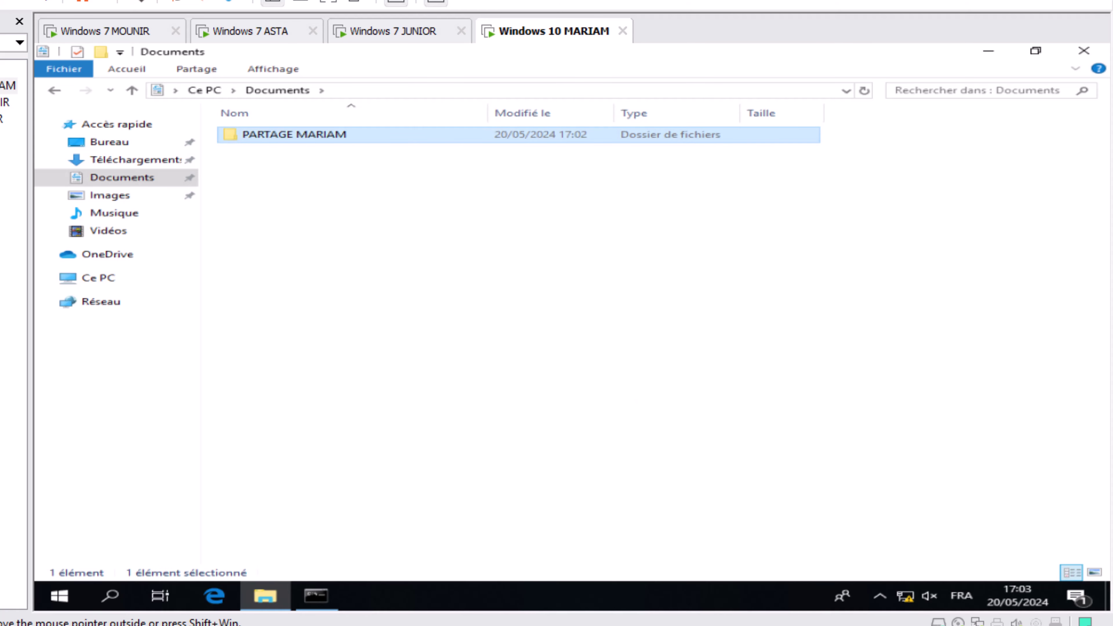
- Share the PARTAGE MARIAM folder with Tout le monde at the Lecture permission level
right_click(308, 134)
mouse_move(395, 214)
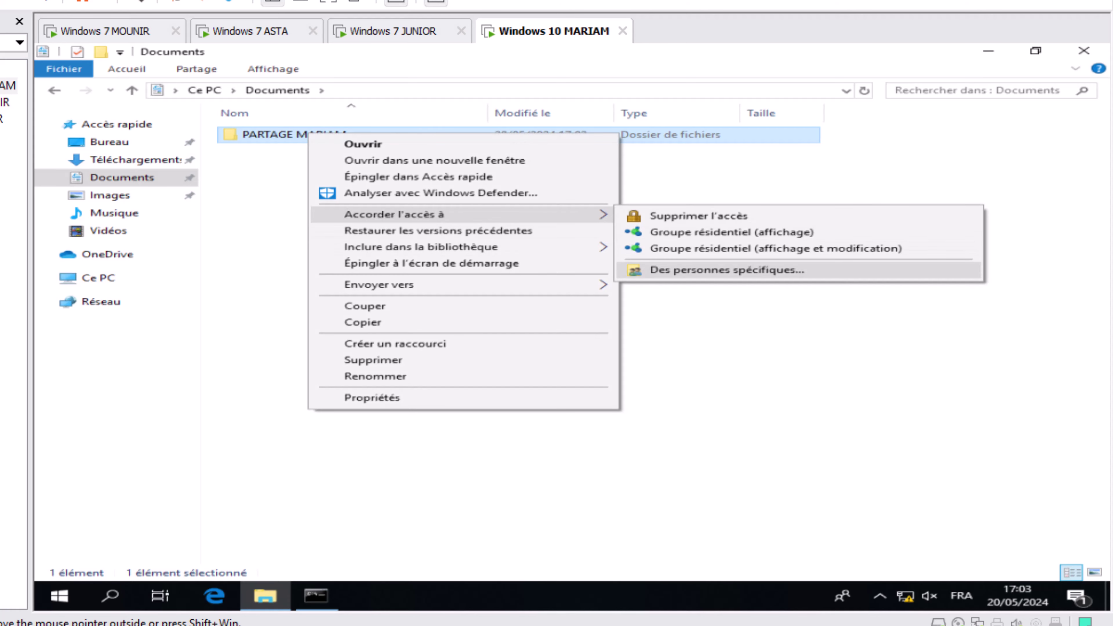
left_click(727, 270)
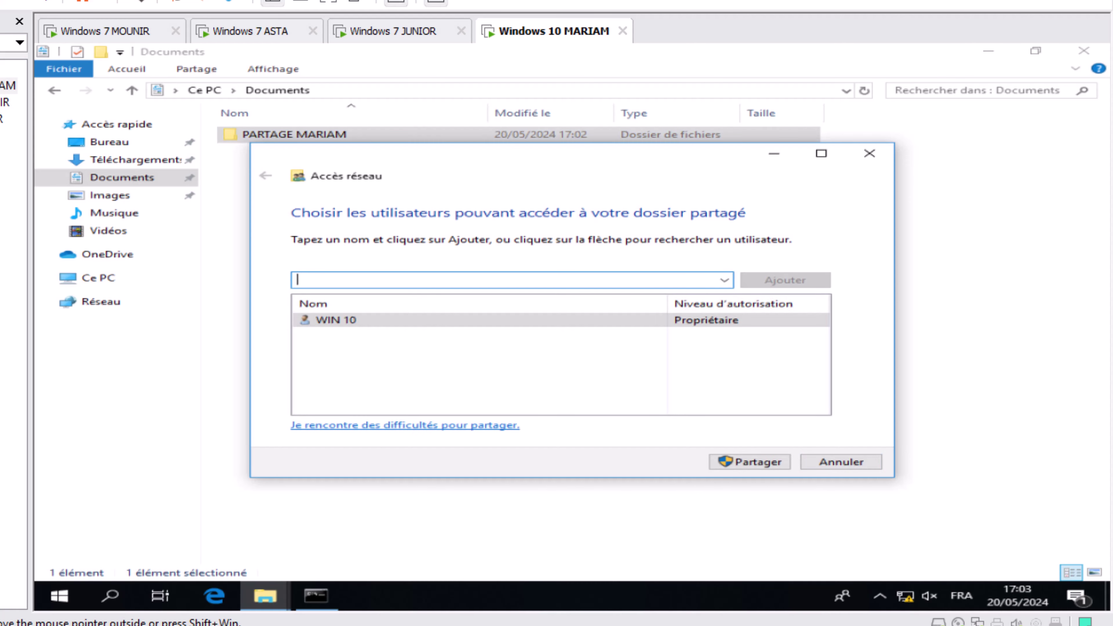
left_click(724, 280)
left_click(335, 315)
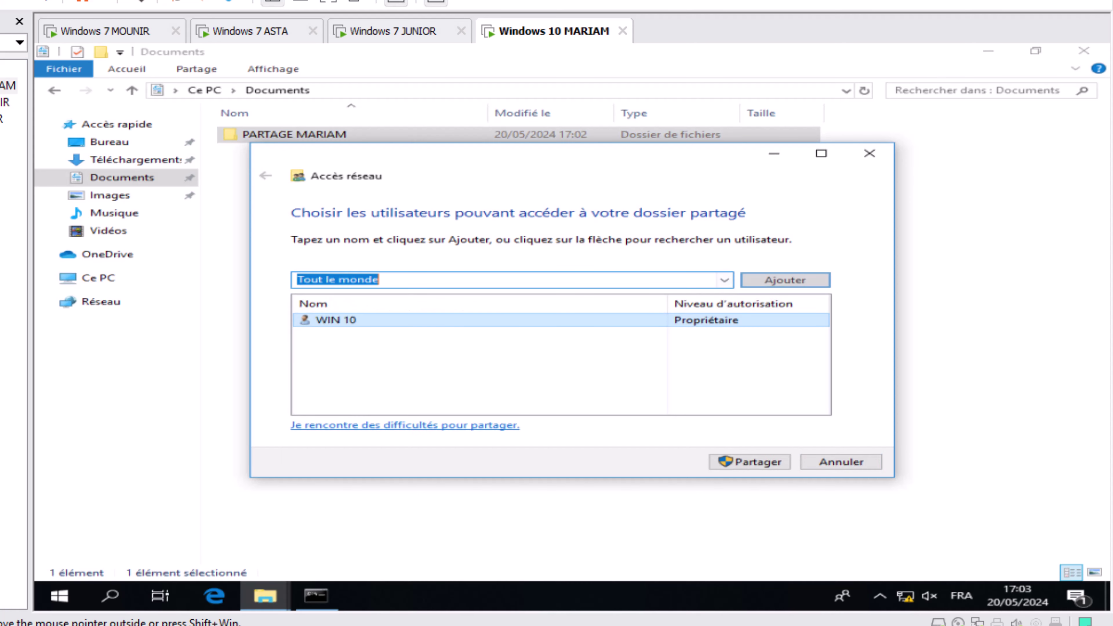
key("Return")
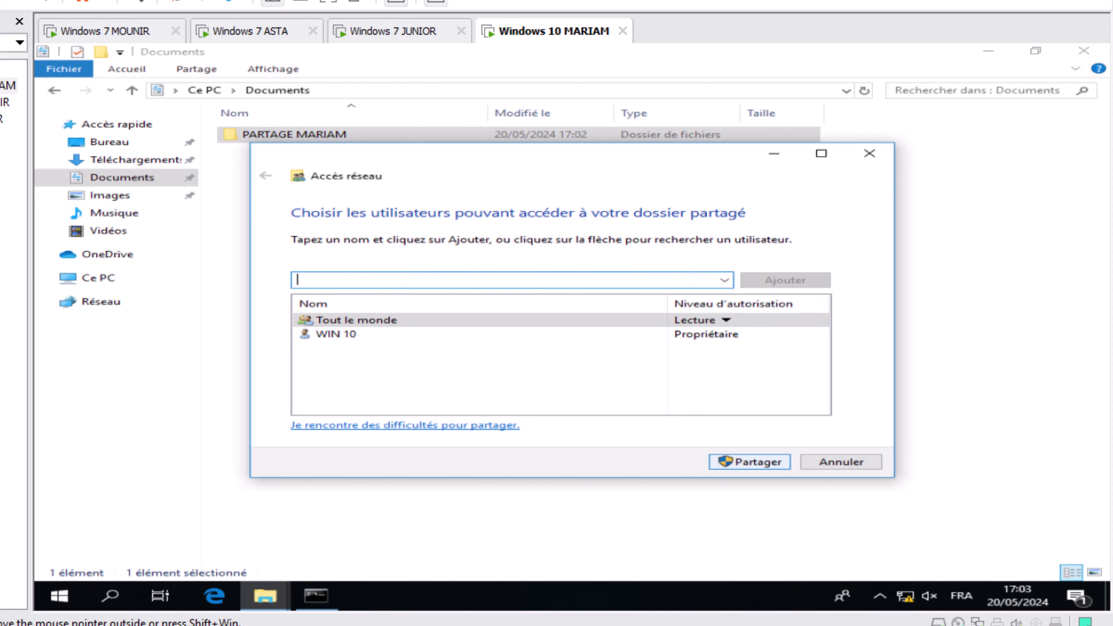
key("Return")
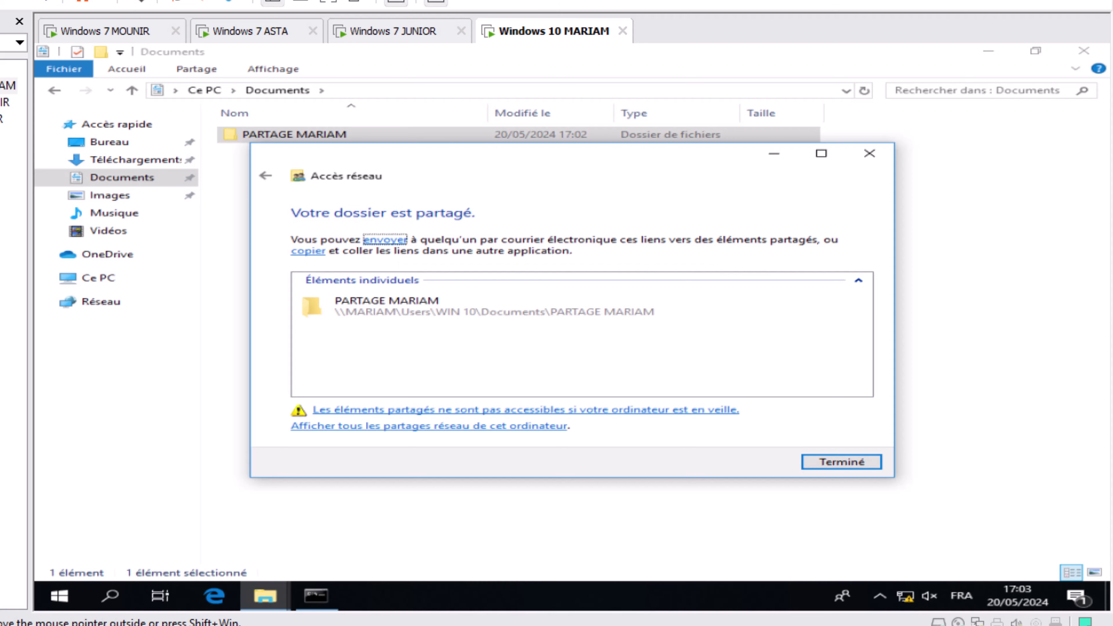
key("Return")
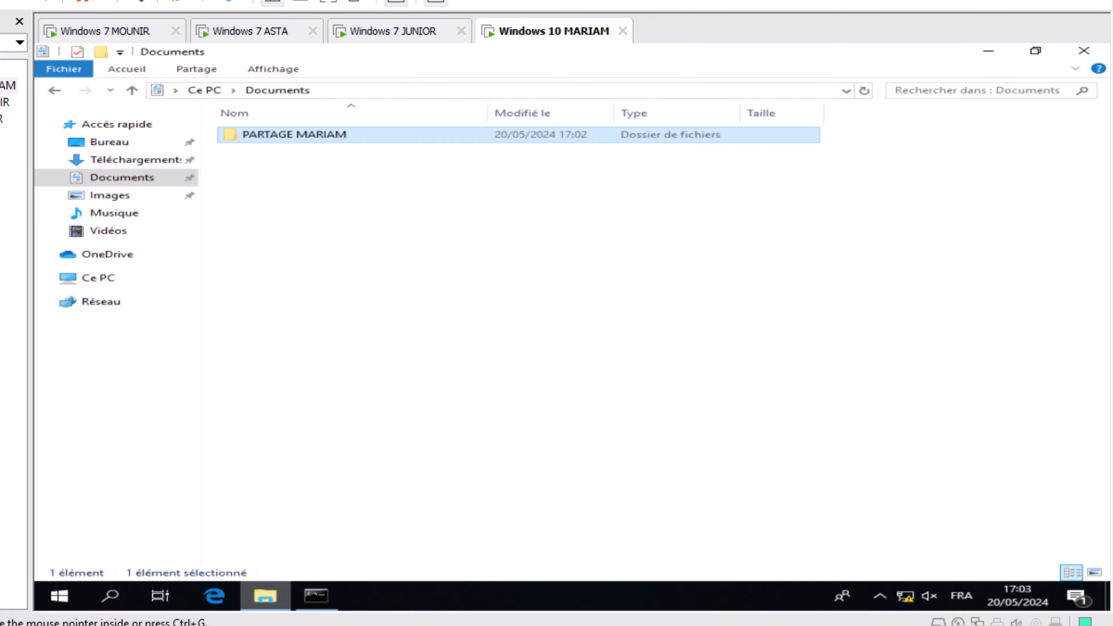
- Switch to the host's file explorer and create a folder named PARGAE HOTE on Disque local (D:)
mouse_move(265, 595)
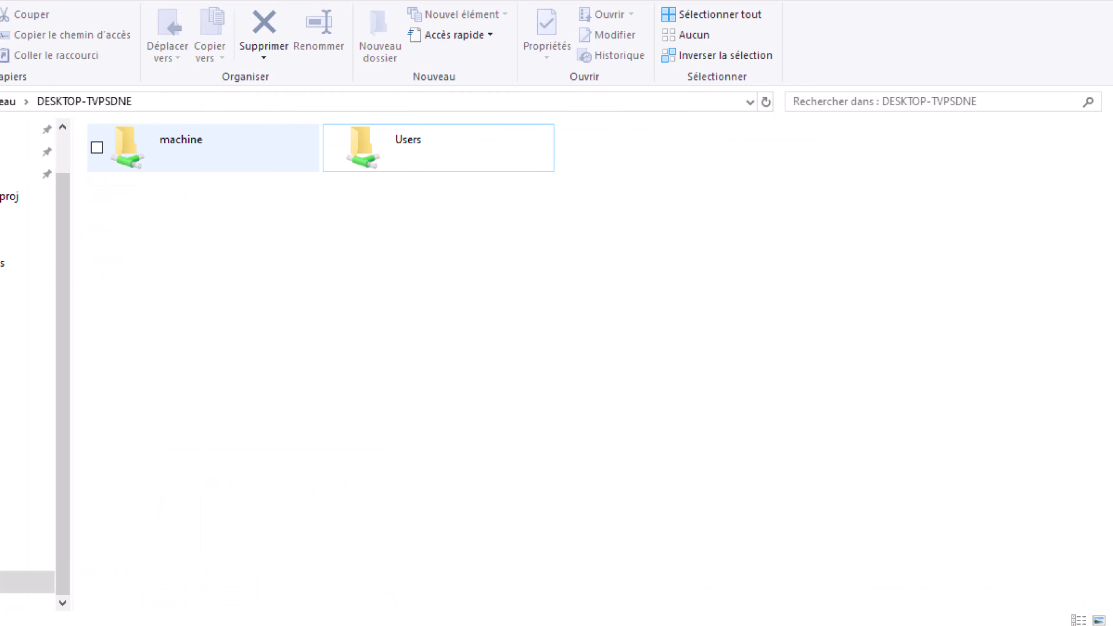
left_click(127, 147)
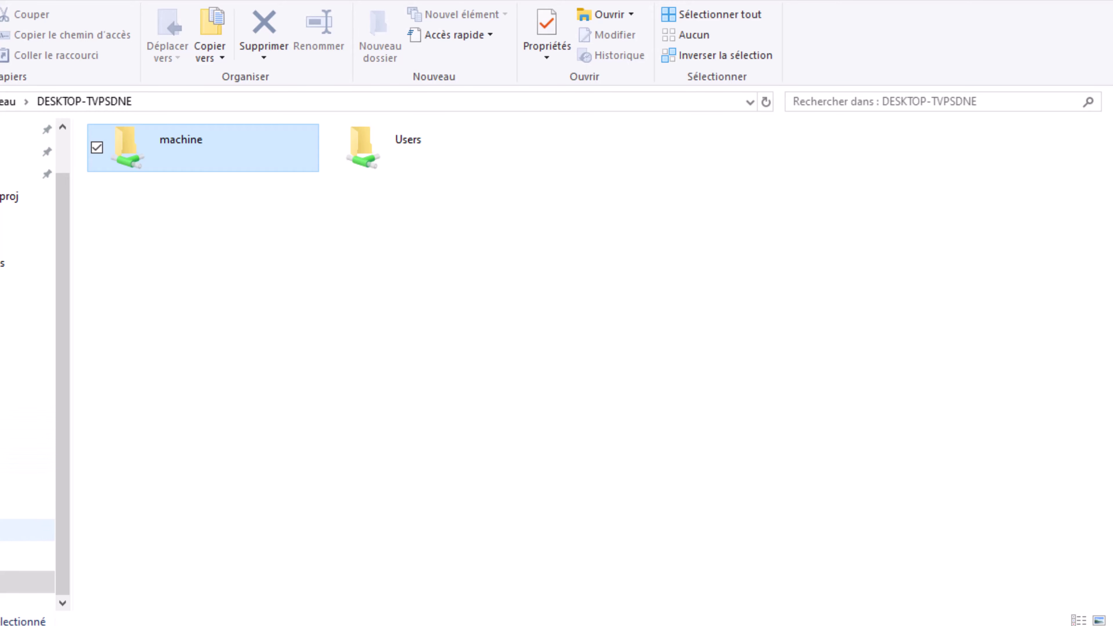
left_click(26, 553)
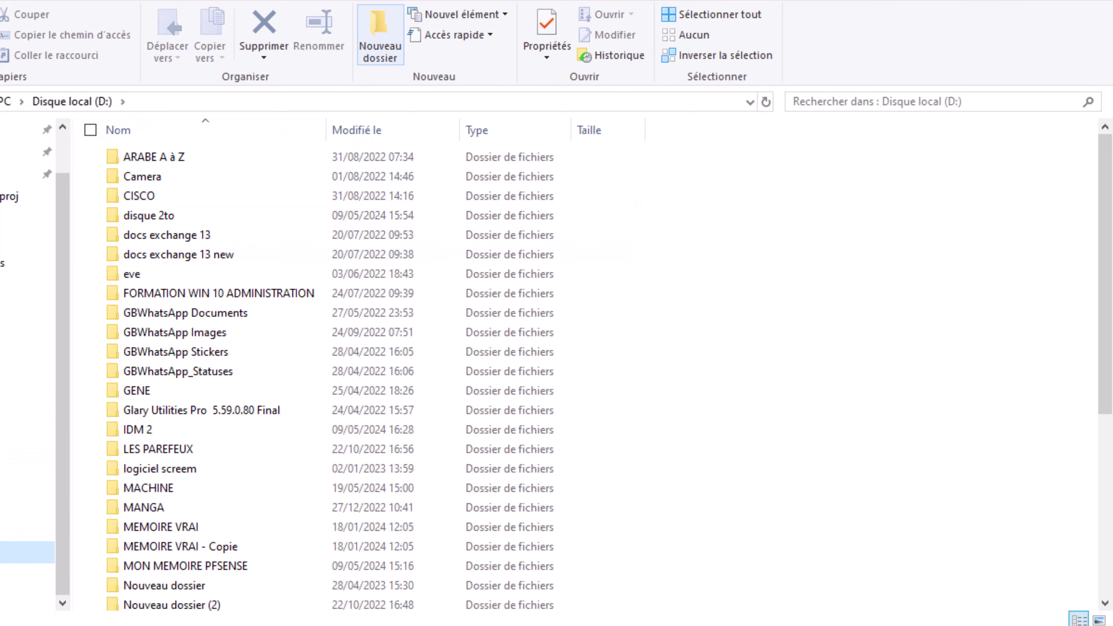
left_click(380, 36)
type("PARGAE ")
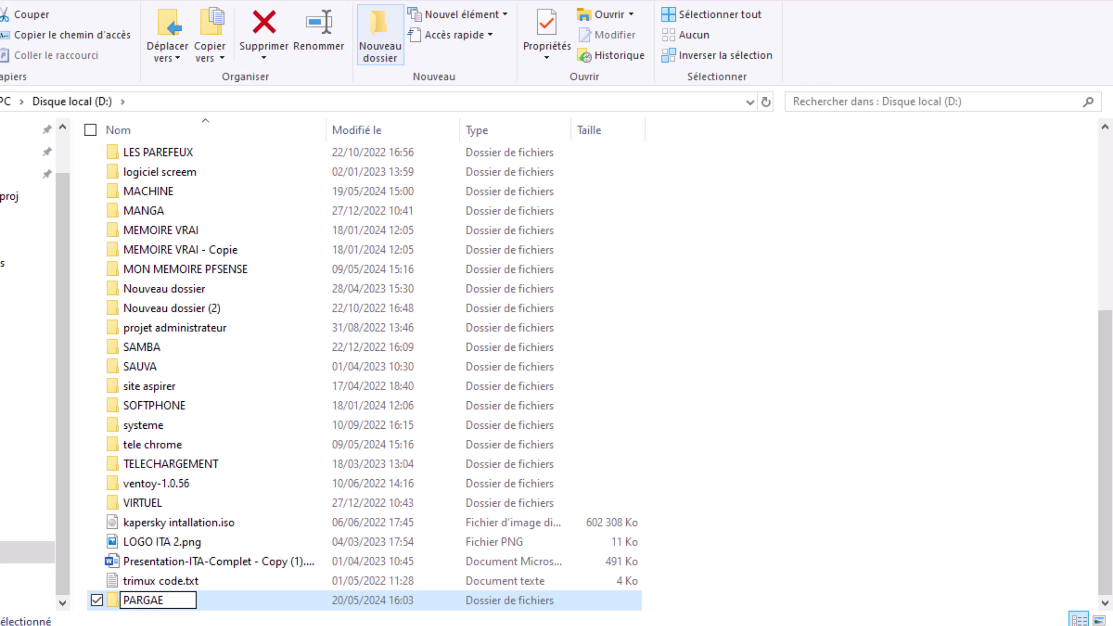
type("HOTE")
key("Return")
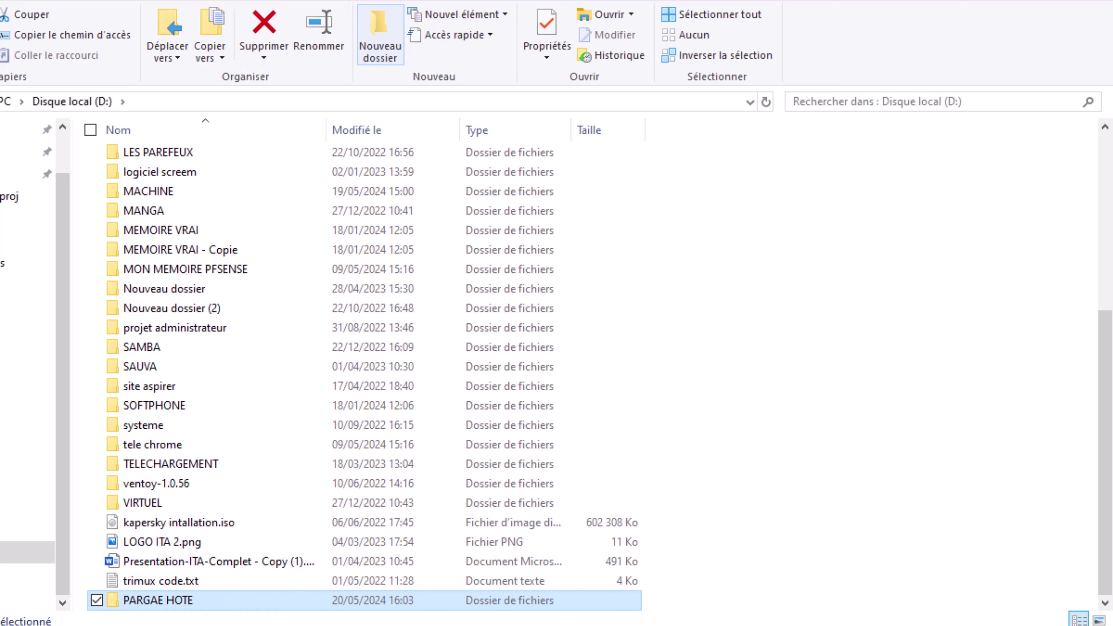
- Rename the new PARGAE HOTE folder on Disque local (D:) as PARTAGE HOTE
key("Return")
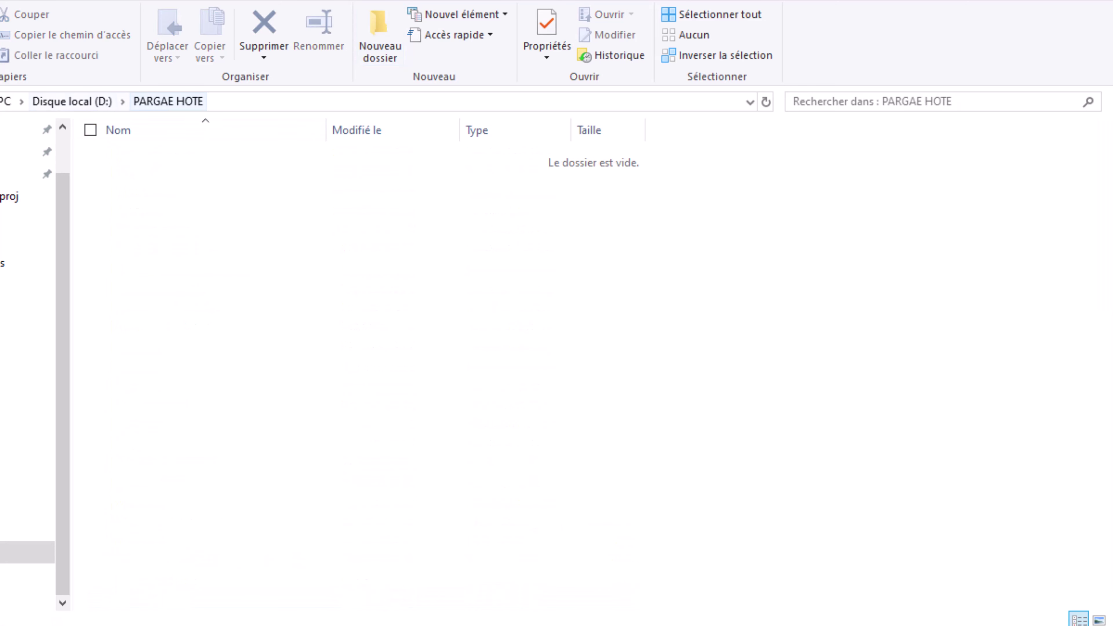
left_click(72, 102)
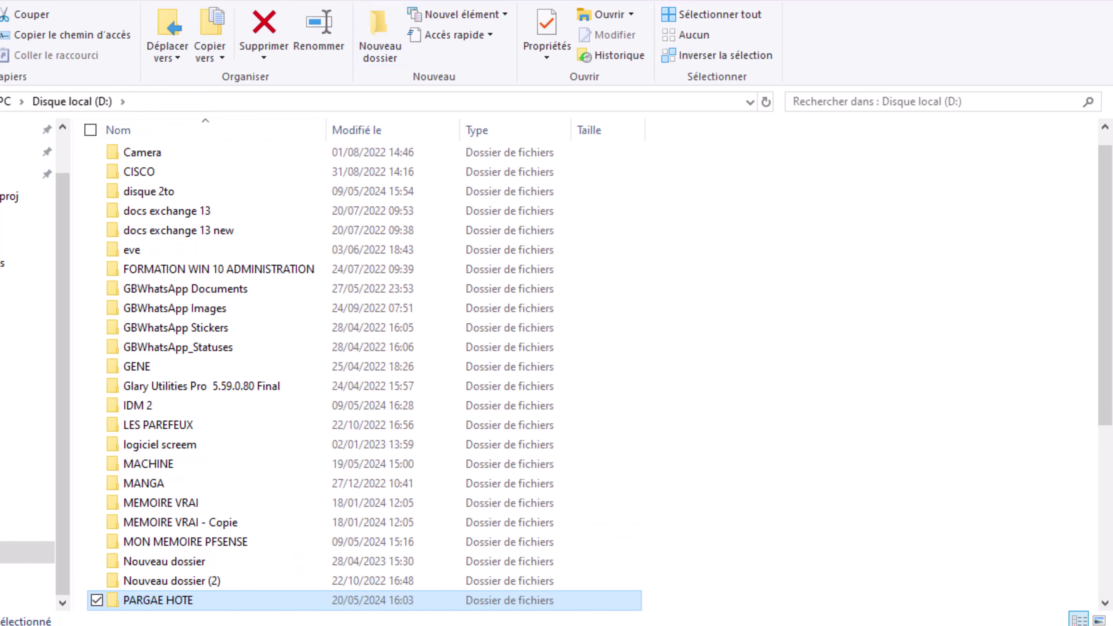
key("F2")
left_click(151, 600)
key("BackSpace")
type("TA")
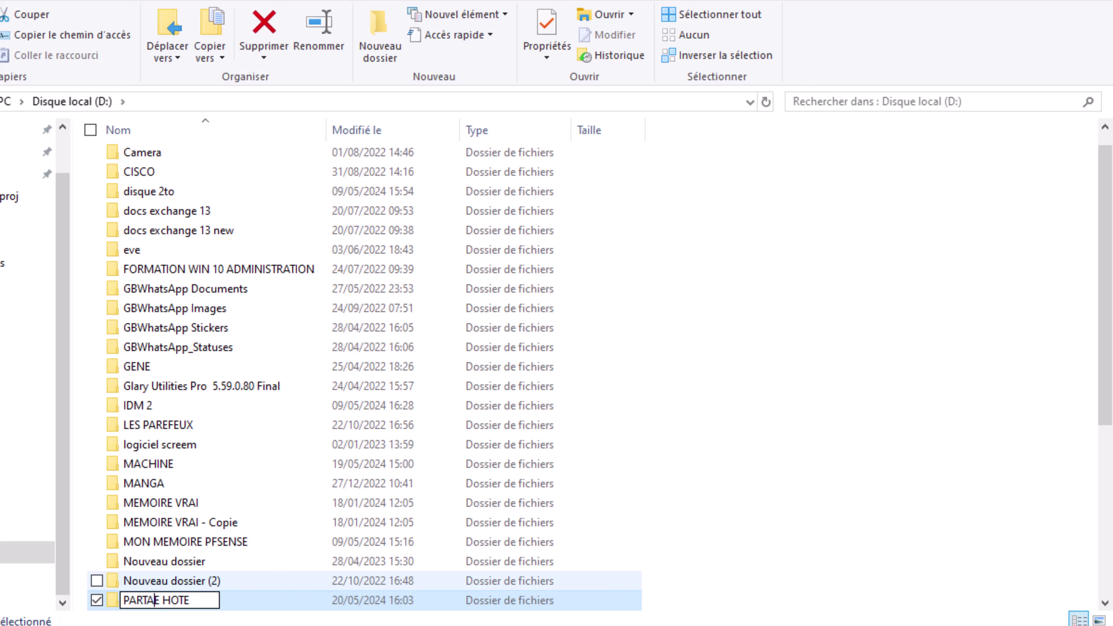
type("G")
key("Return")
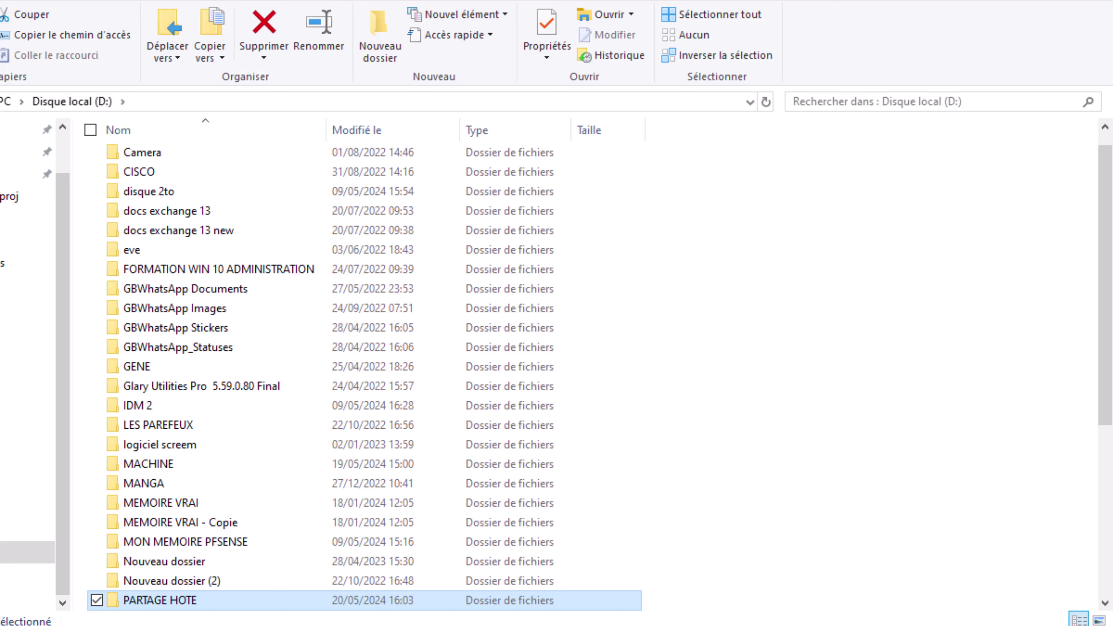
- Share the PARTAGE HOTE folder with Tout le monde at the Lecture/écriture permission level
right_click(159, 597)
mouse_move(306, 232)
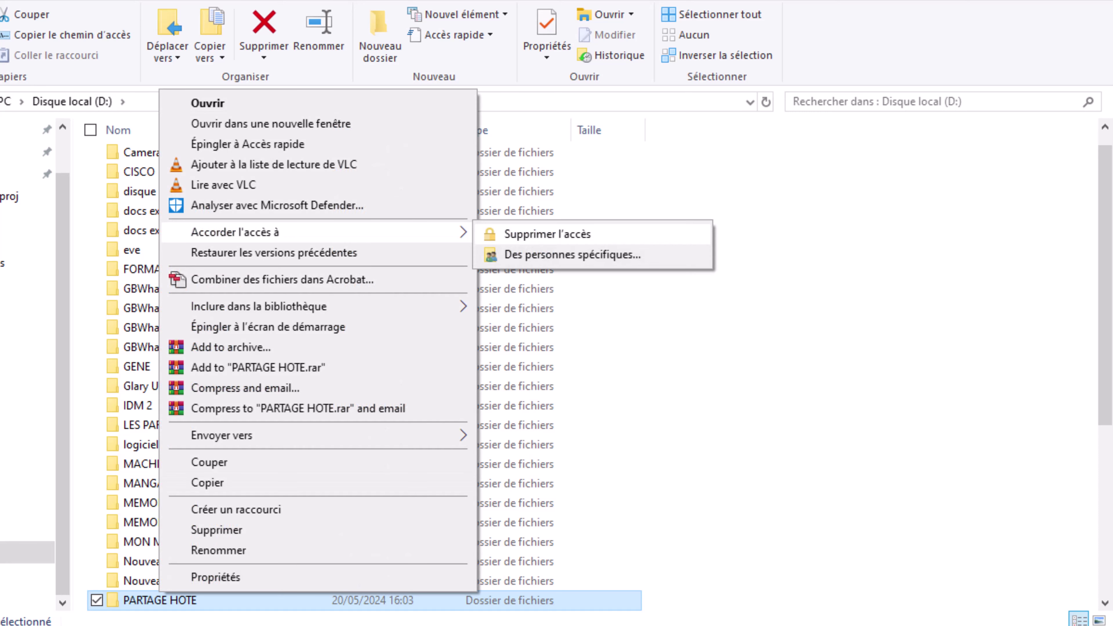
left_click(571, 254)
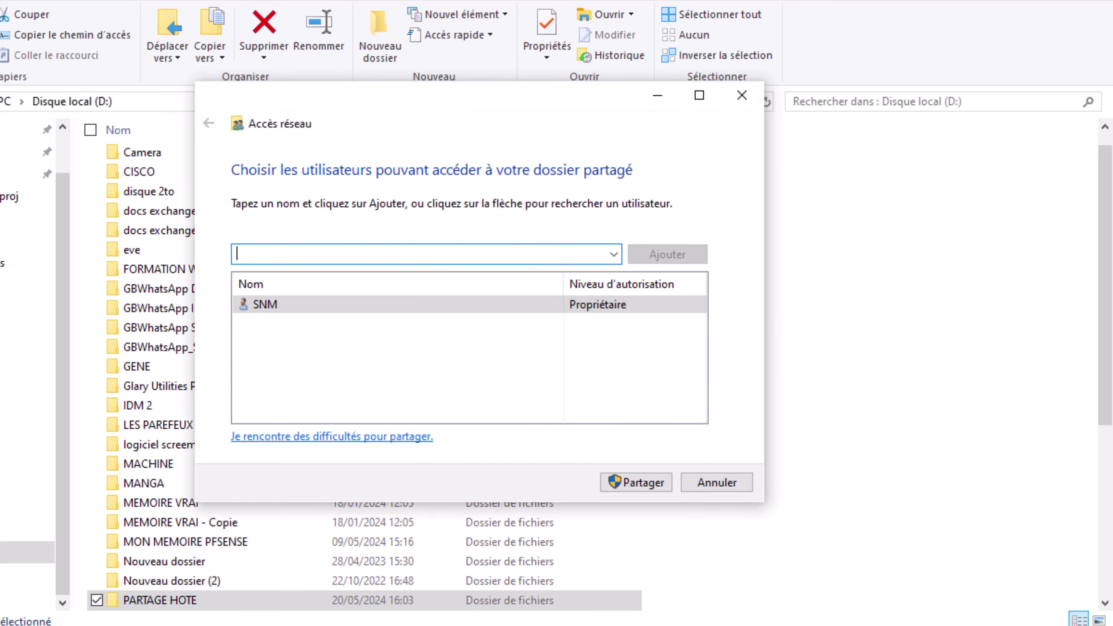
left_click(614, 254)
left_click(263, 301)
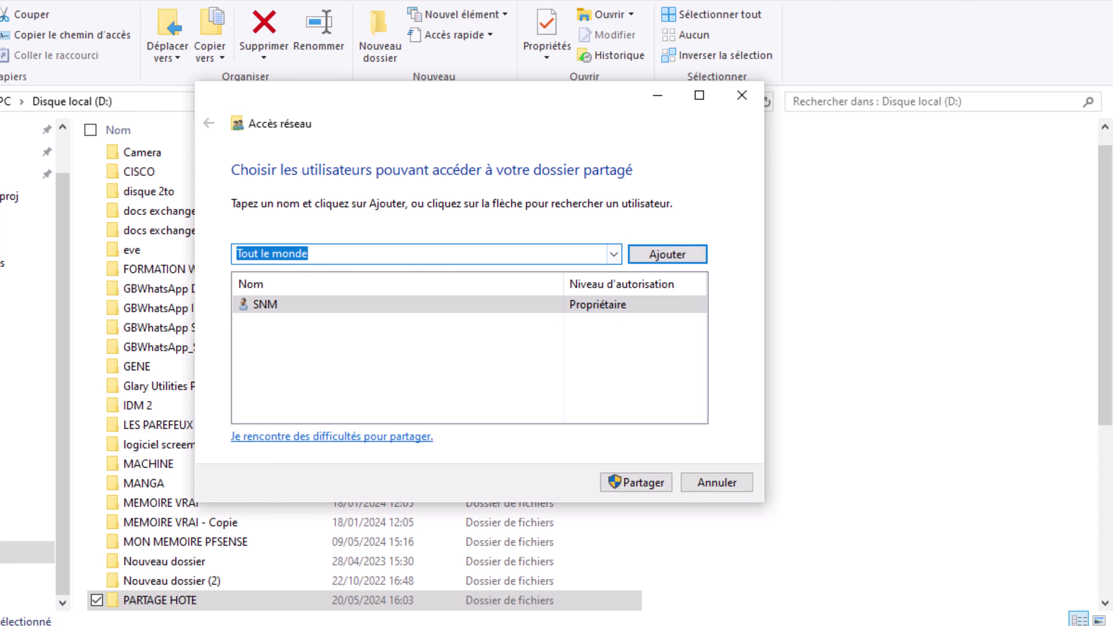
left_click(667, 254)
left_click(615, 322)
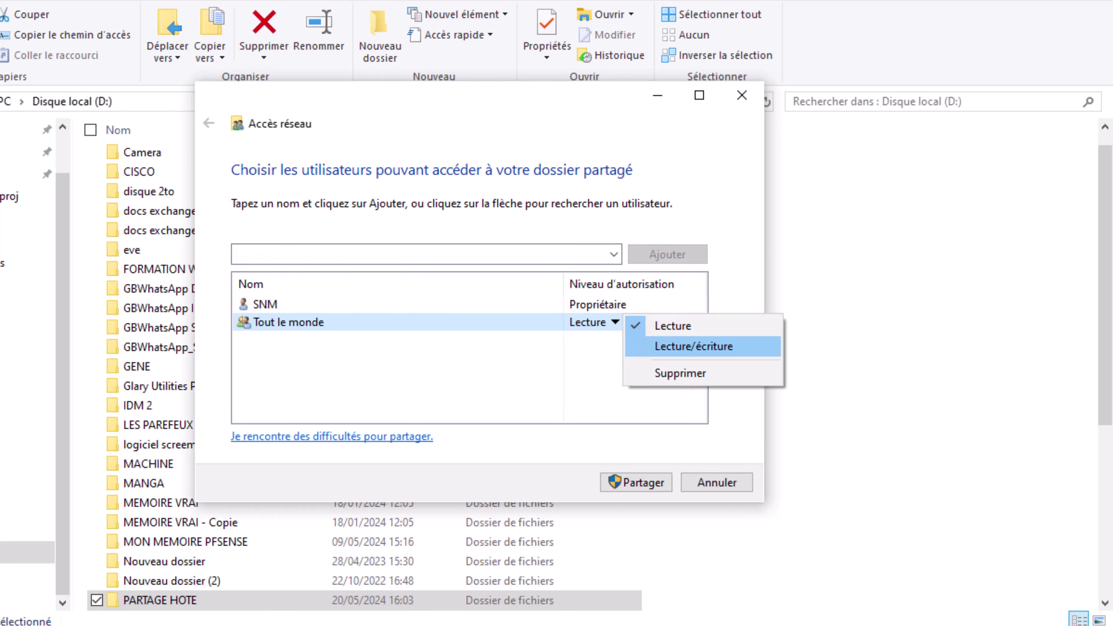
left_click(694, 346)
left_click(636, 482)
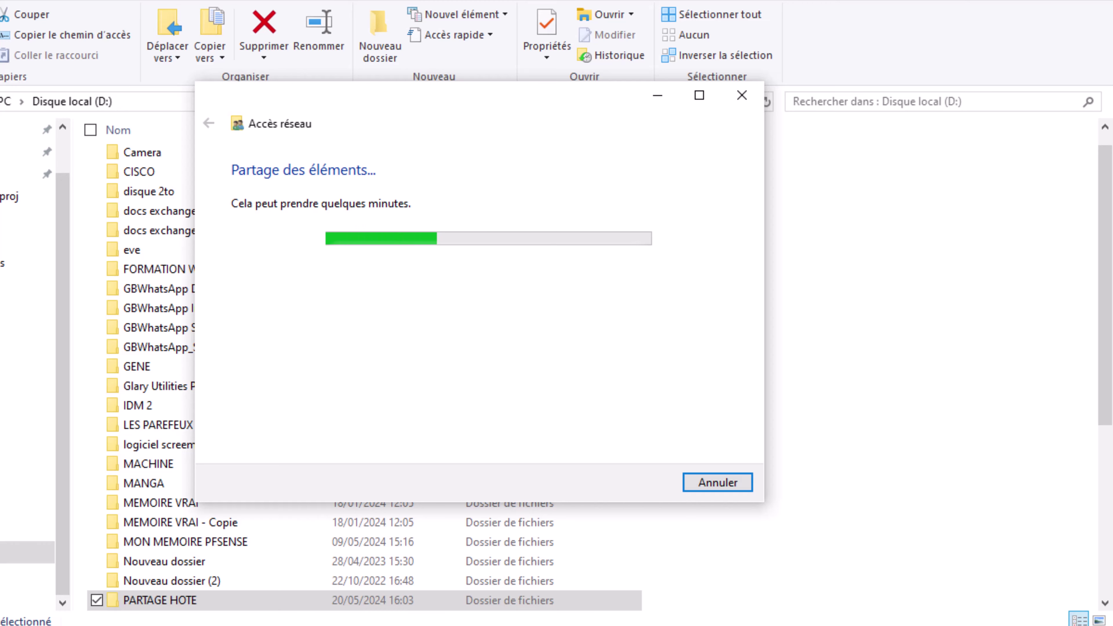
key("Return")
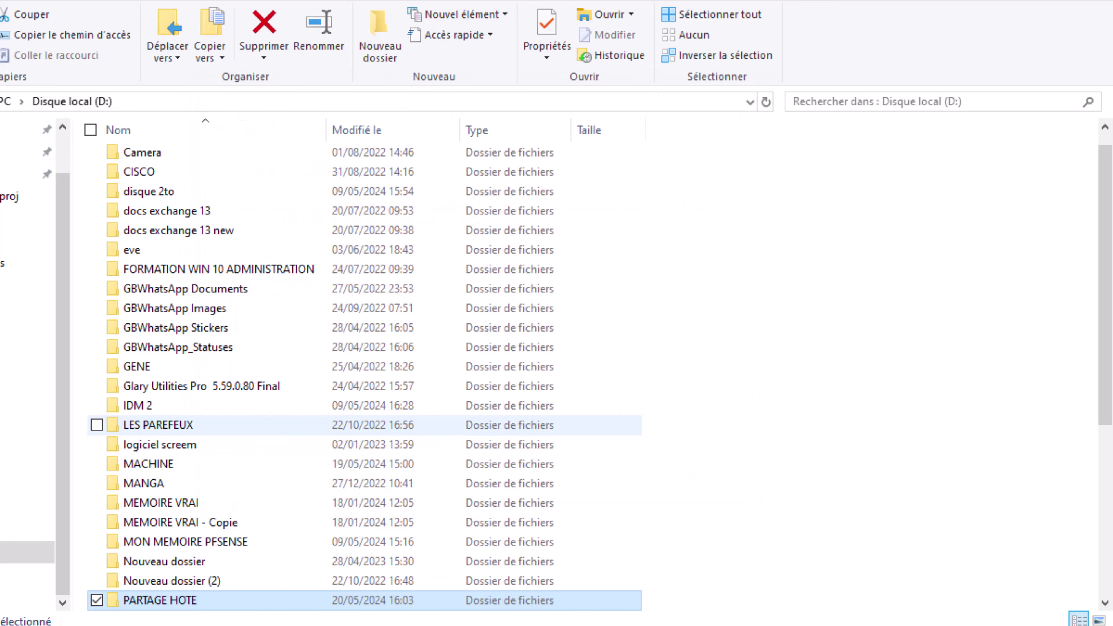
scroll(363, 425, "down", 5)
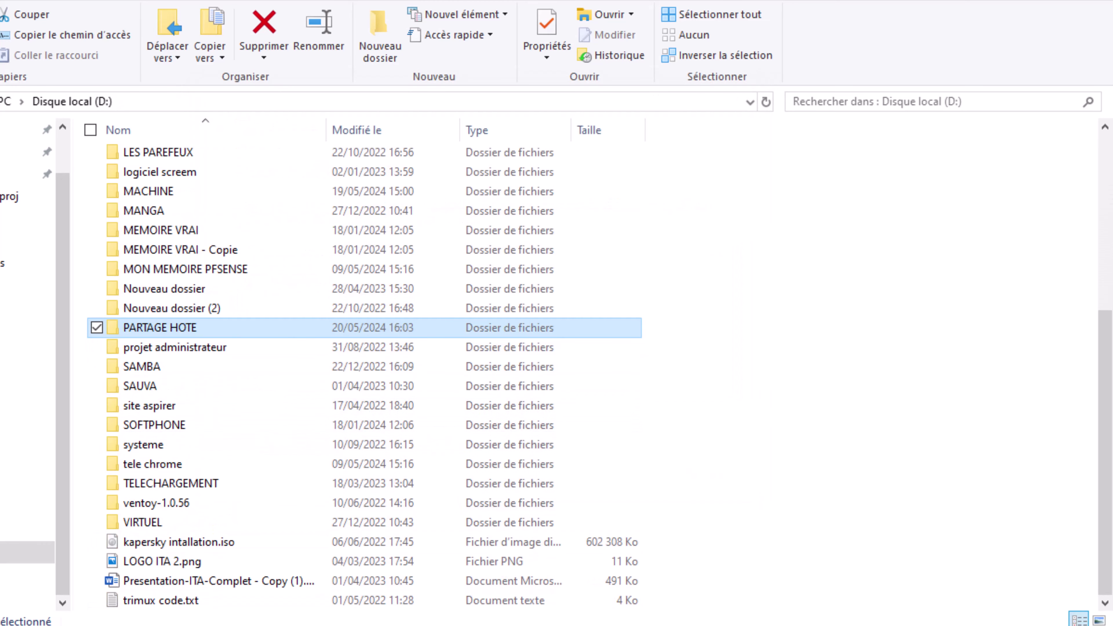
key("Return")
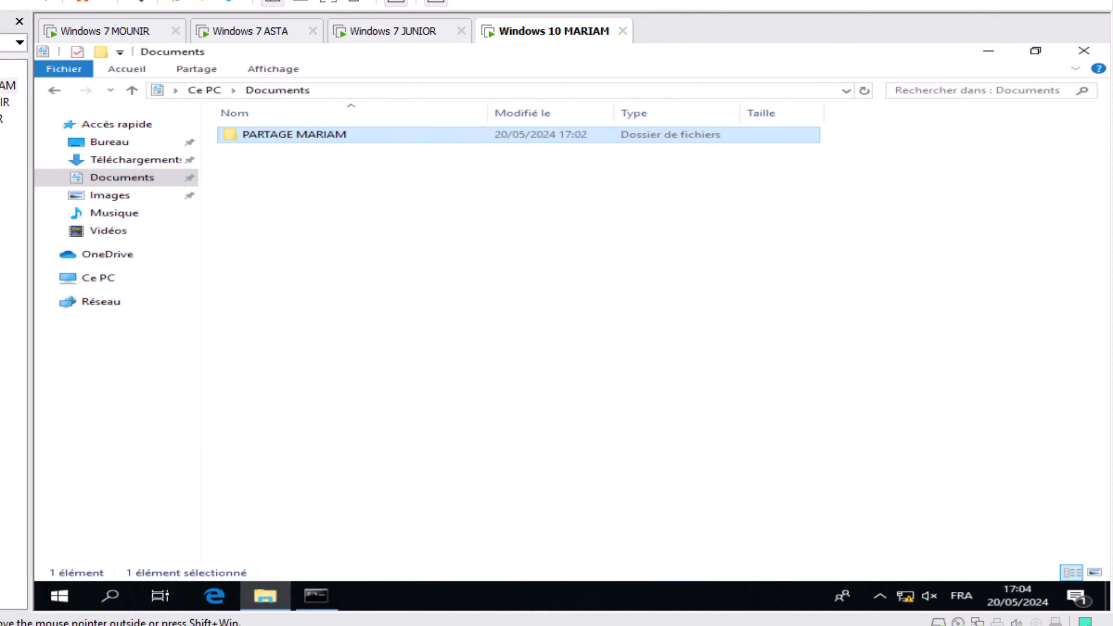
- Switch to the Windows 7 ASTA machine and open the host computer DESKTOP-TVPSDNE from Réseau
left_click(250, 31)
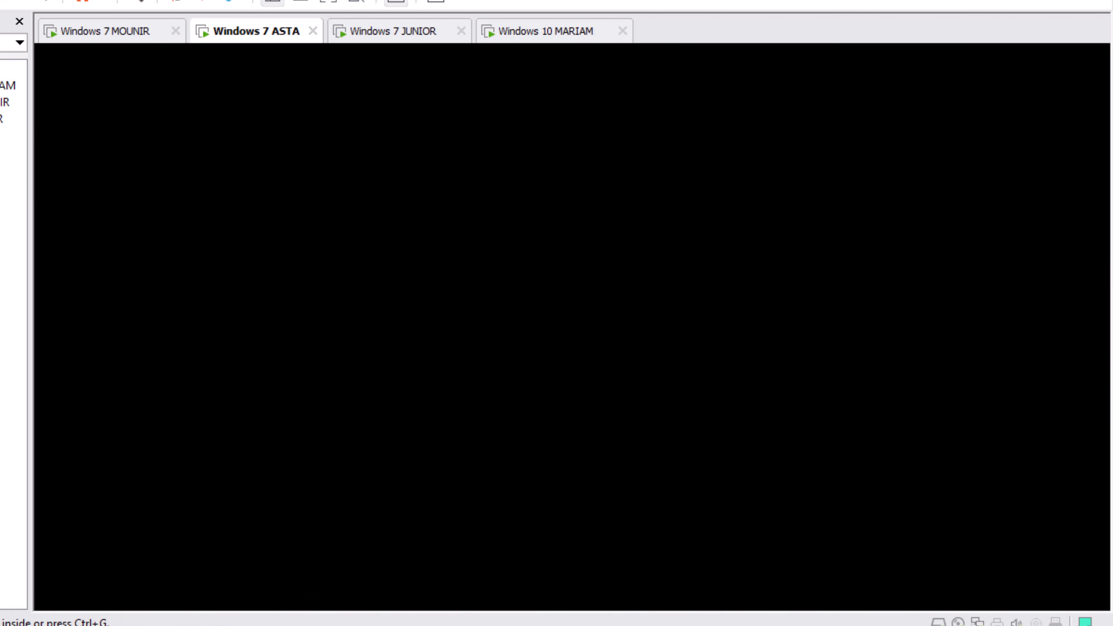
double_click(258, 294)
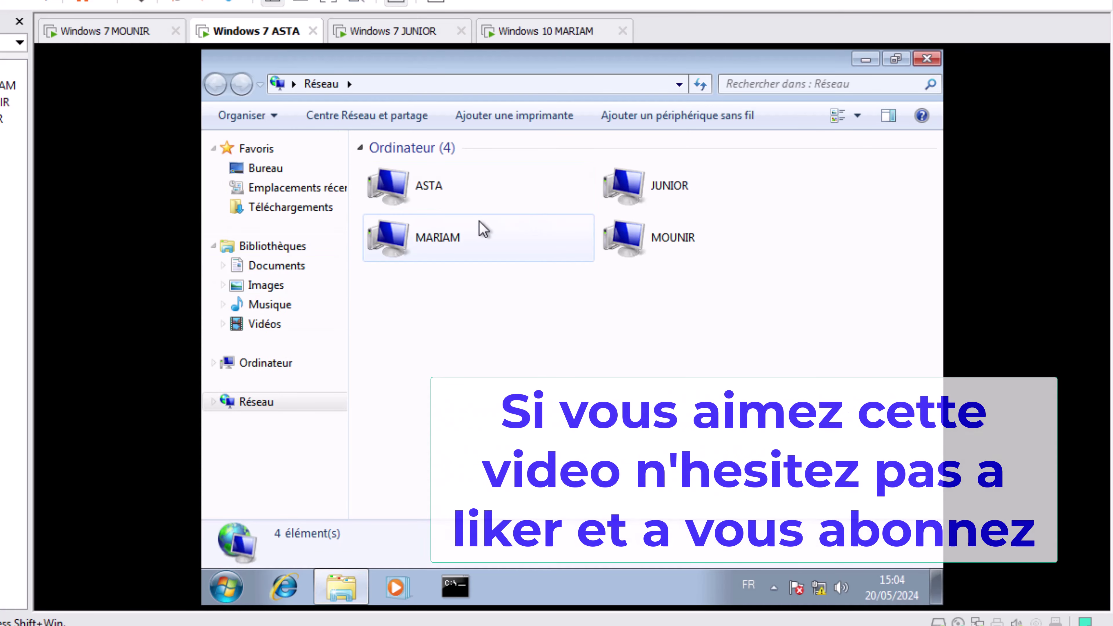
double_click(478, 298)
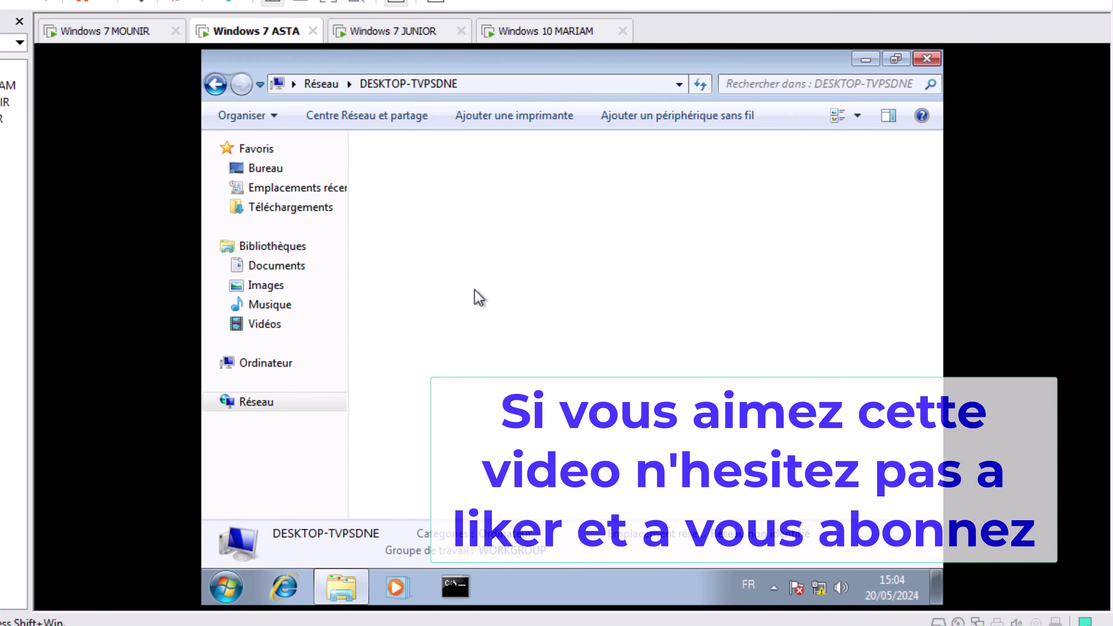
- Open the host's shared folder from ASTA, switch to the host, and create a Word document named MOUNIR ADMIN in PARTAGE HOTE
double_click(643, 167)
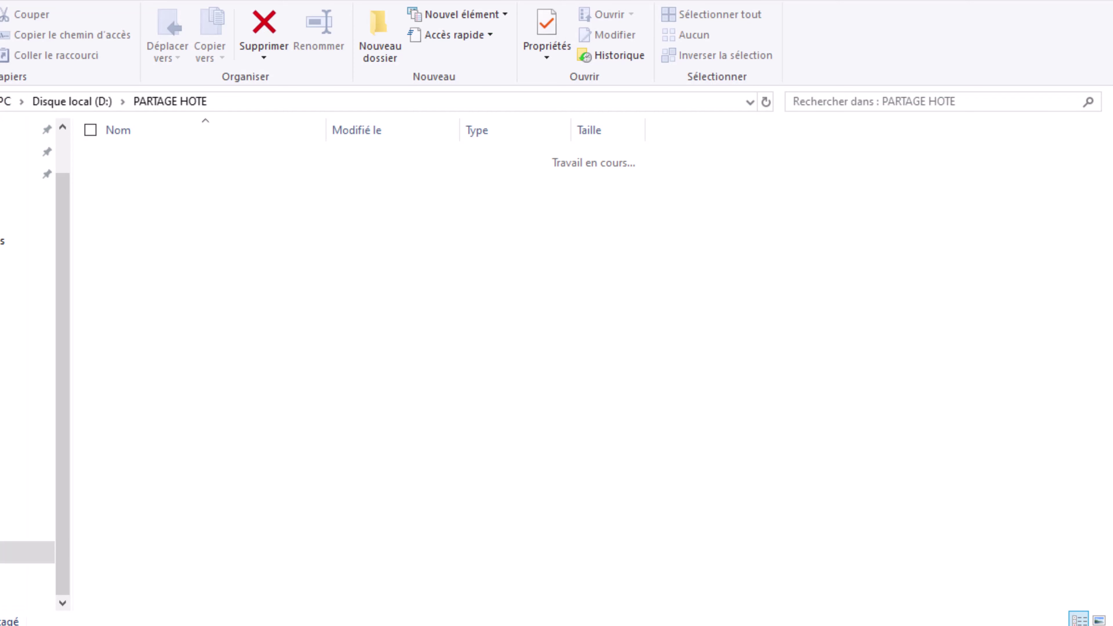
right_click(205, 225)
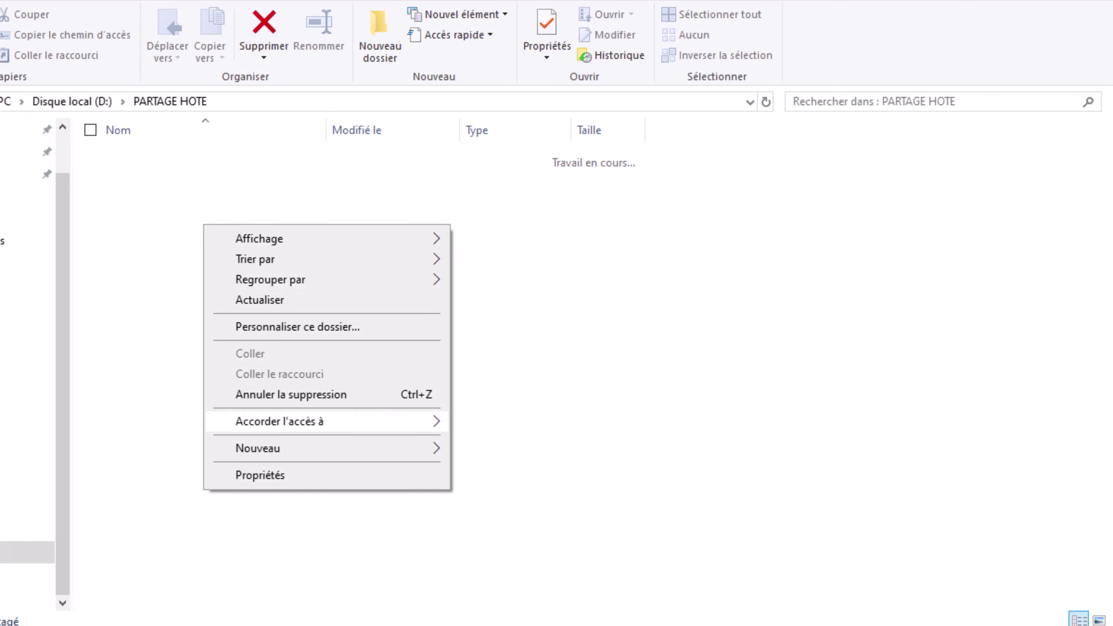
mouse_move(307, 448)
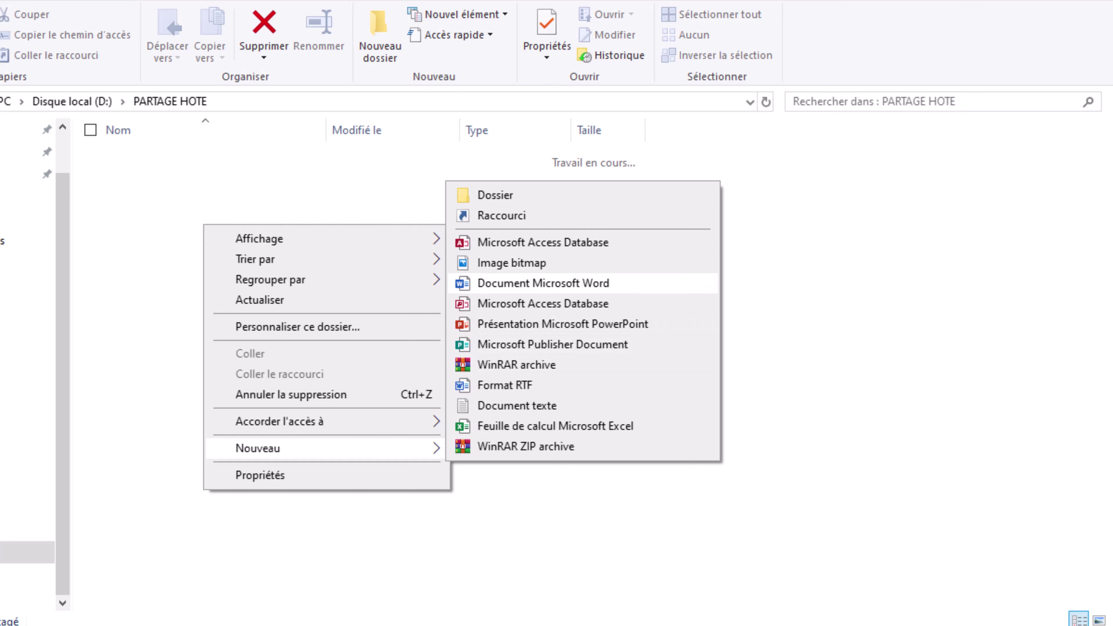
left_click(543, 283)
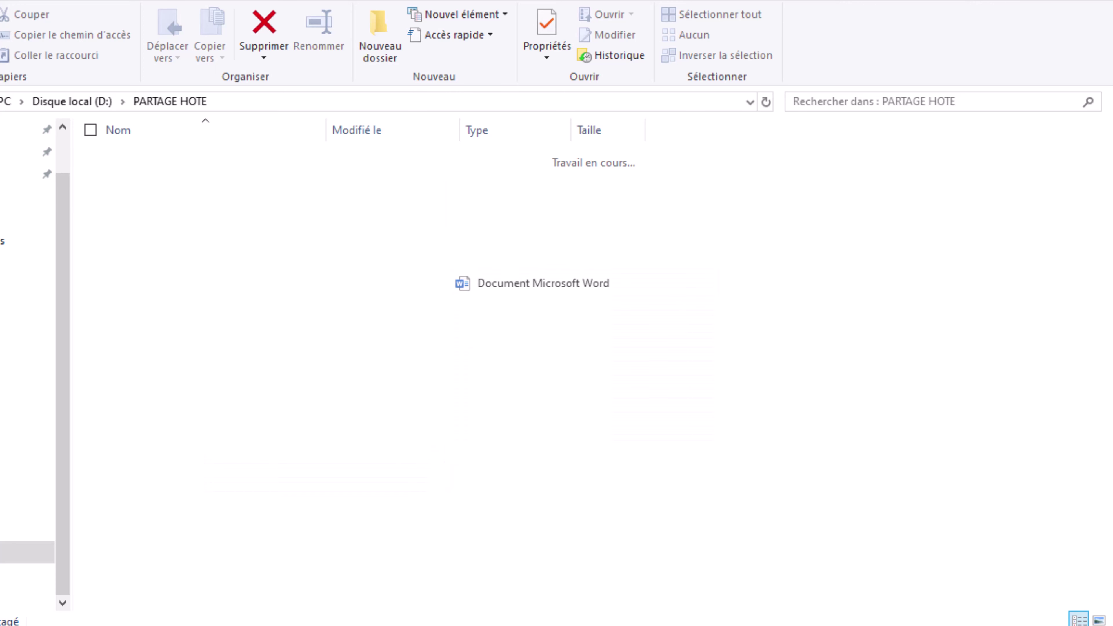
type("MOUNIR A")
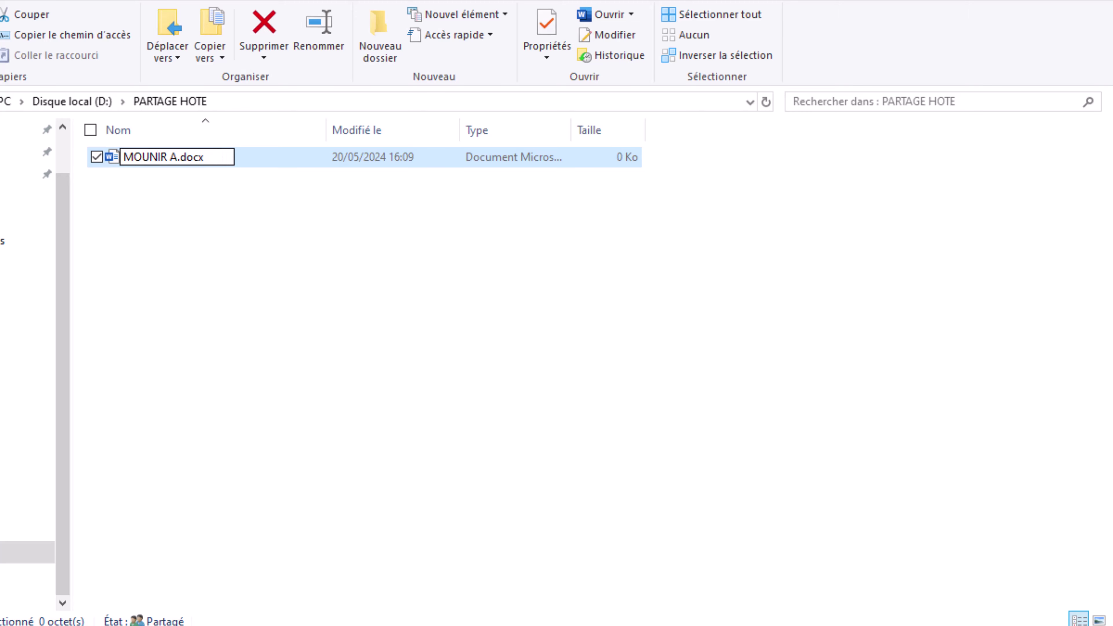
type("DMIN")
key("Return")
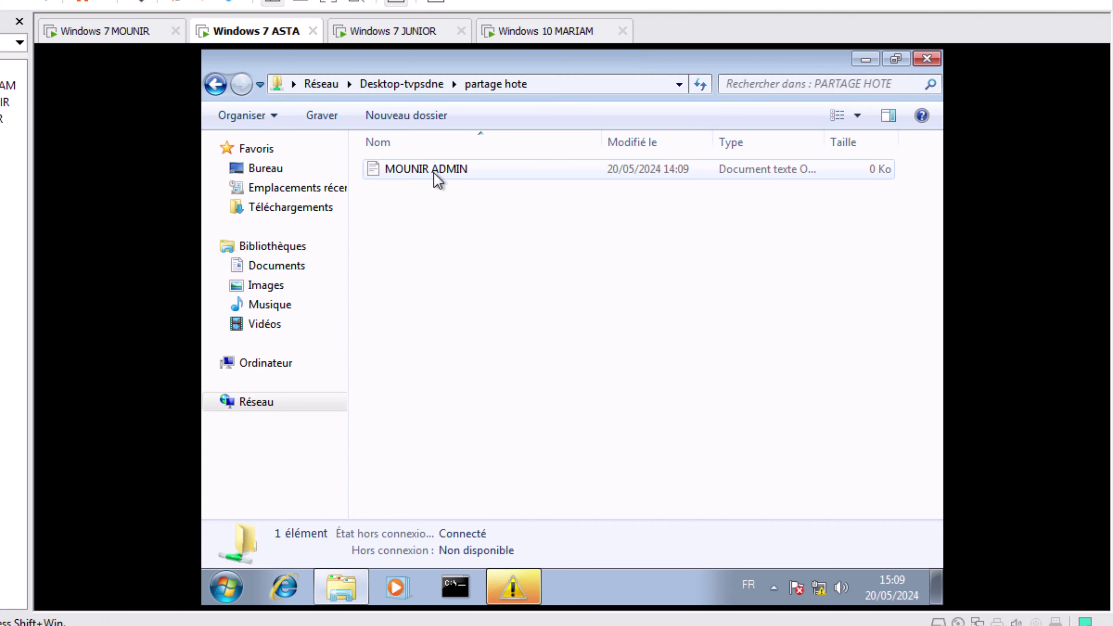
- On the Windows 7 ASTA machine, select MOUNIR ADMIN in partage hote and dismiss the pending Windows warning
left_click(433, 172)
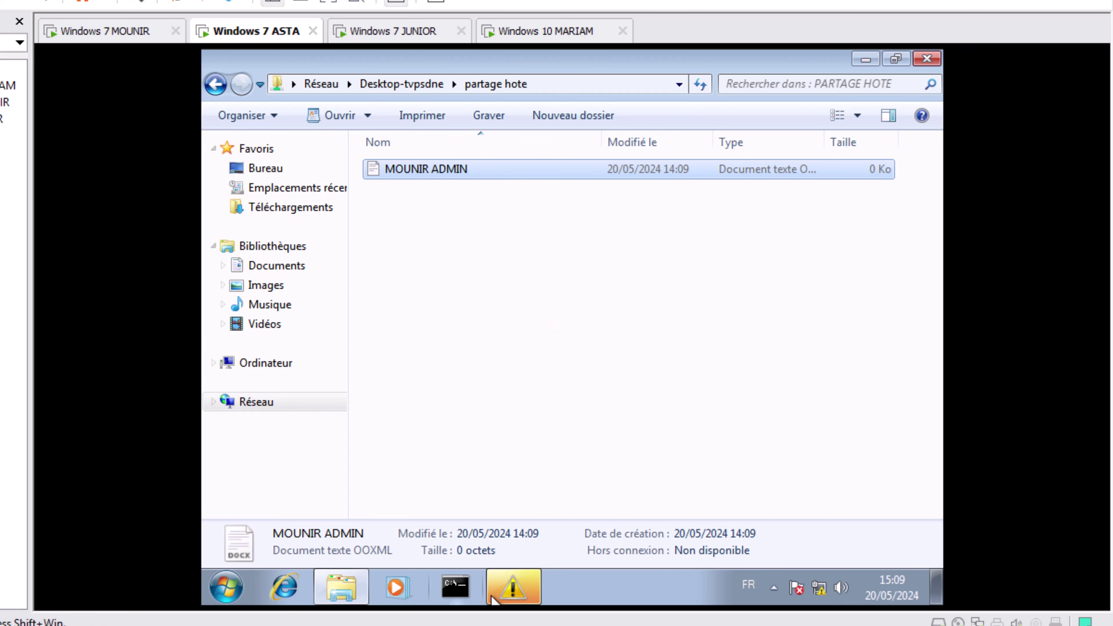
left_click(493, 598)
left_click(686, 374)
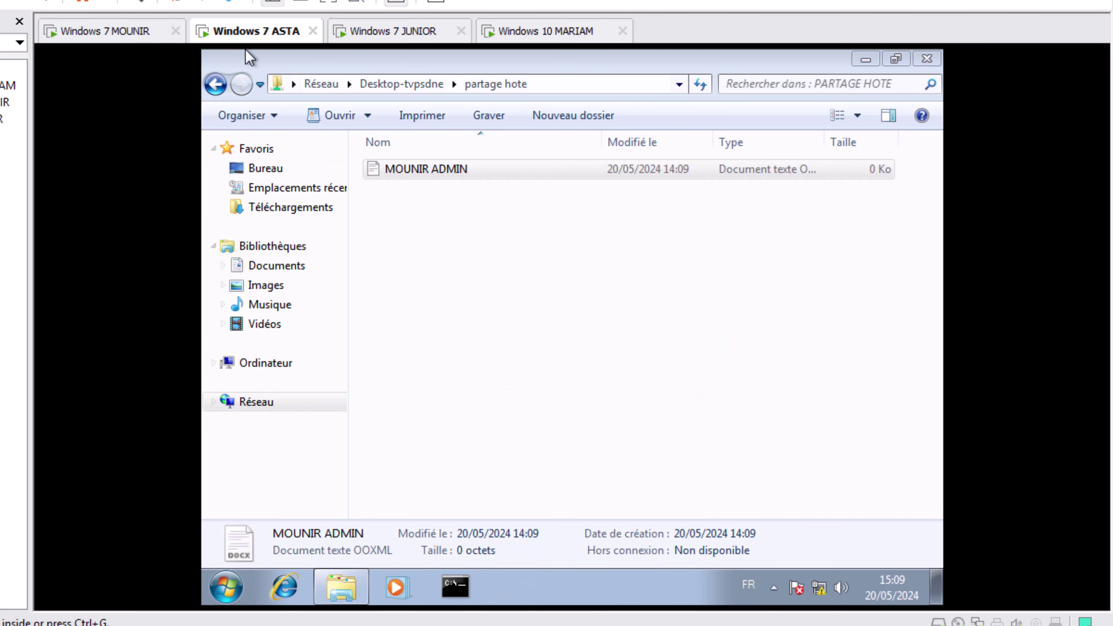
- Check MOUNIR ADMIN in the host's partage hote share from the Windows 7 MOUNIR machine and look at the Windows 10 MARIAM machine
left_click(105, 31)
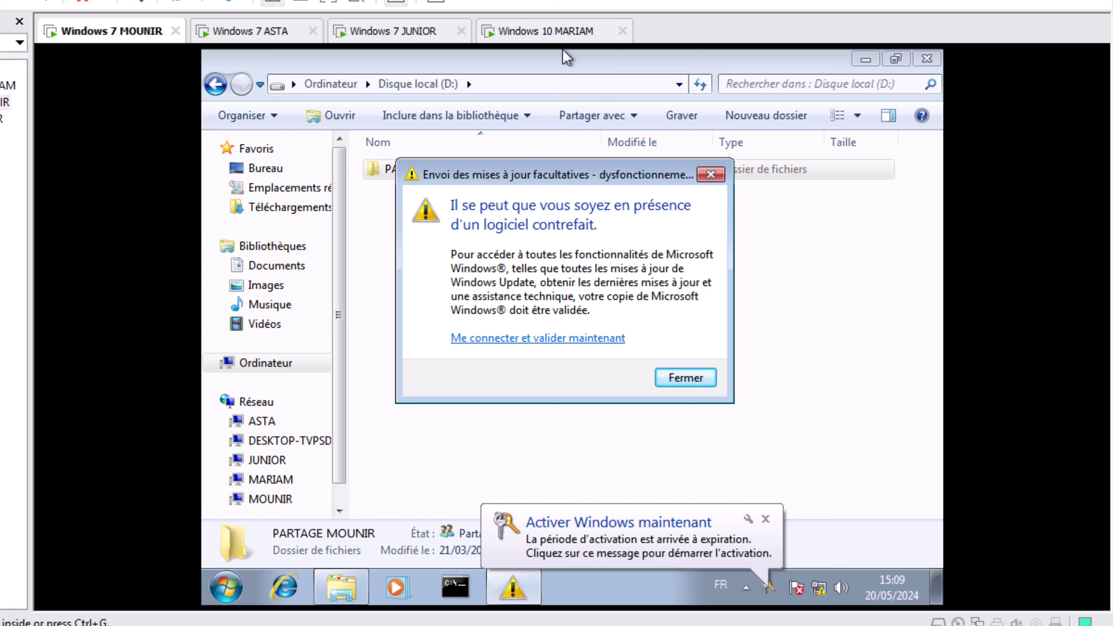
left_click(710, 175)
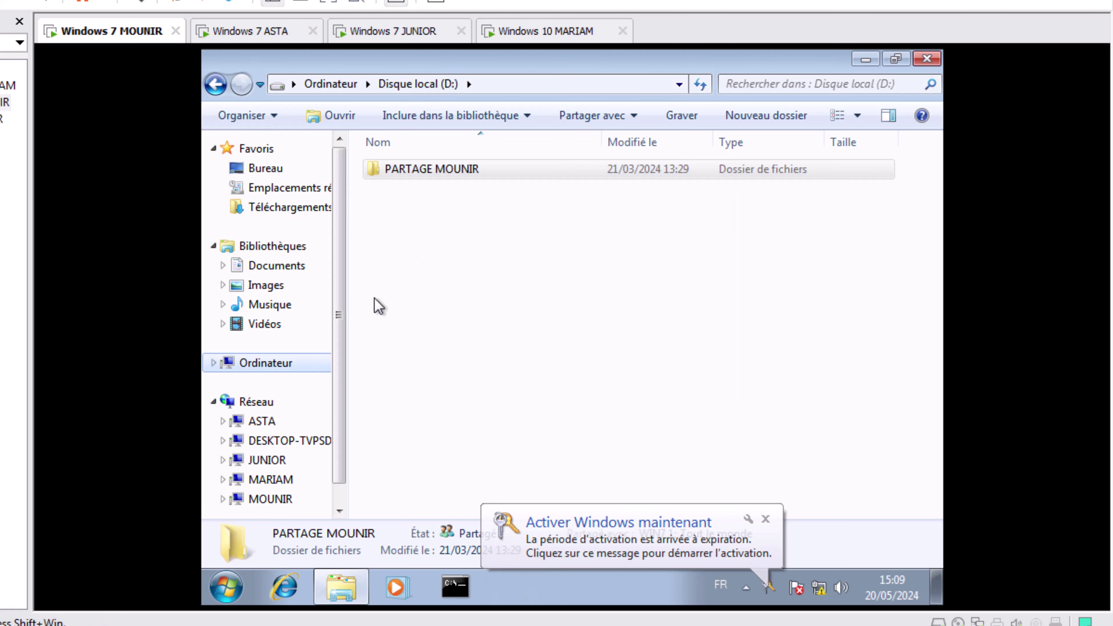
left_click(291, 440)
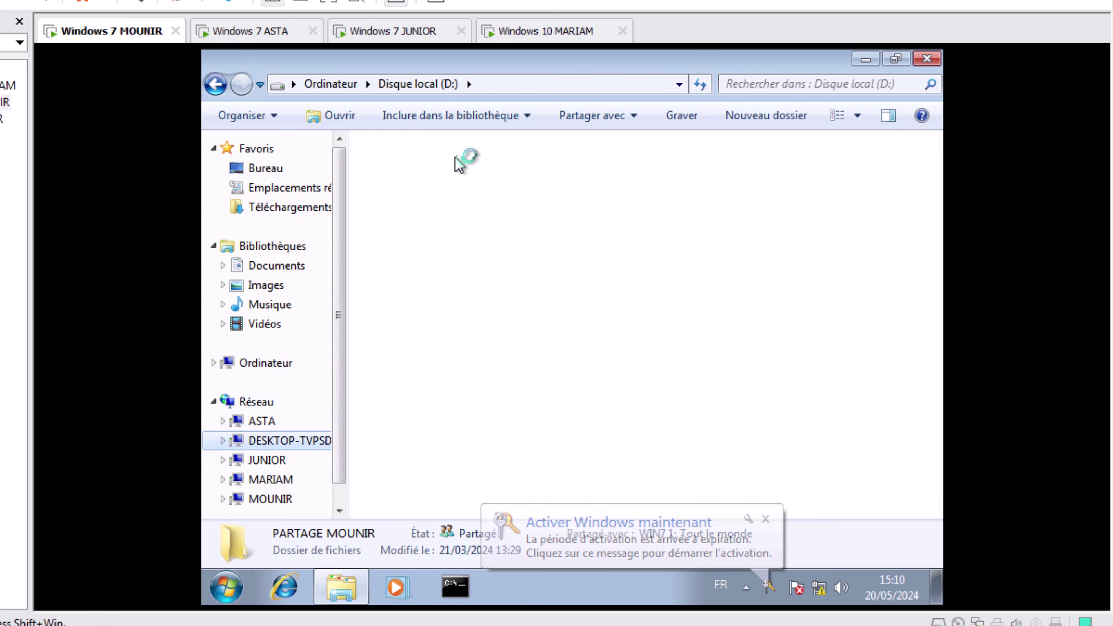
double_click(658, 165)
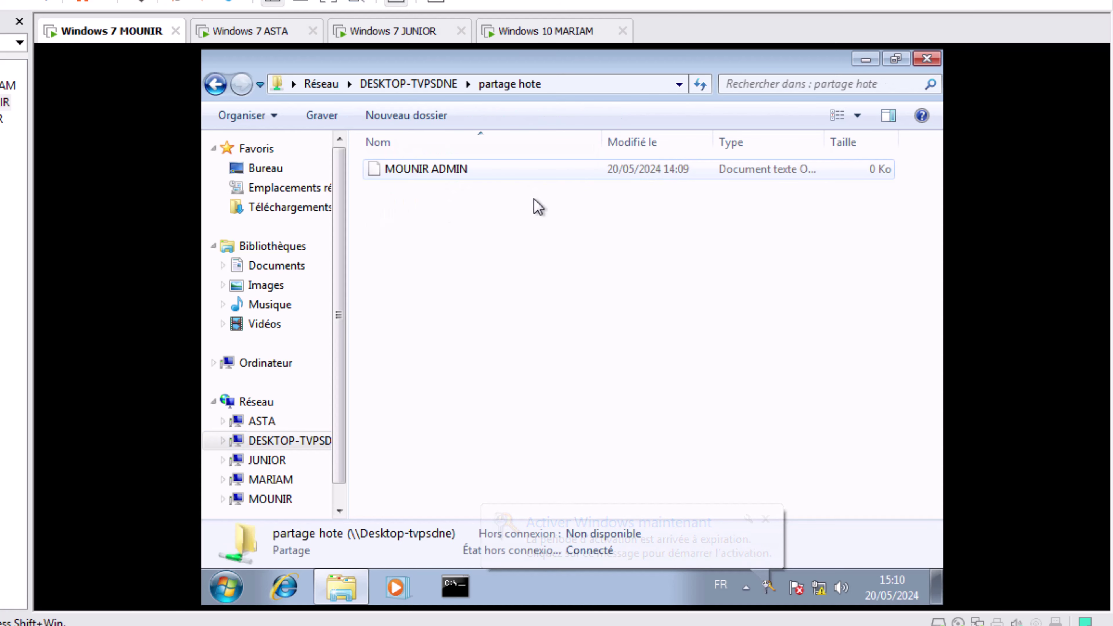
left_click(420, 171)
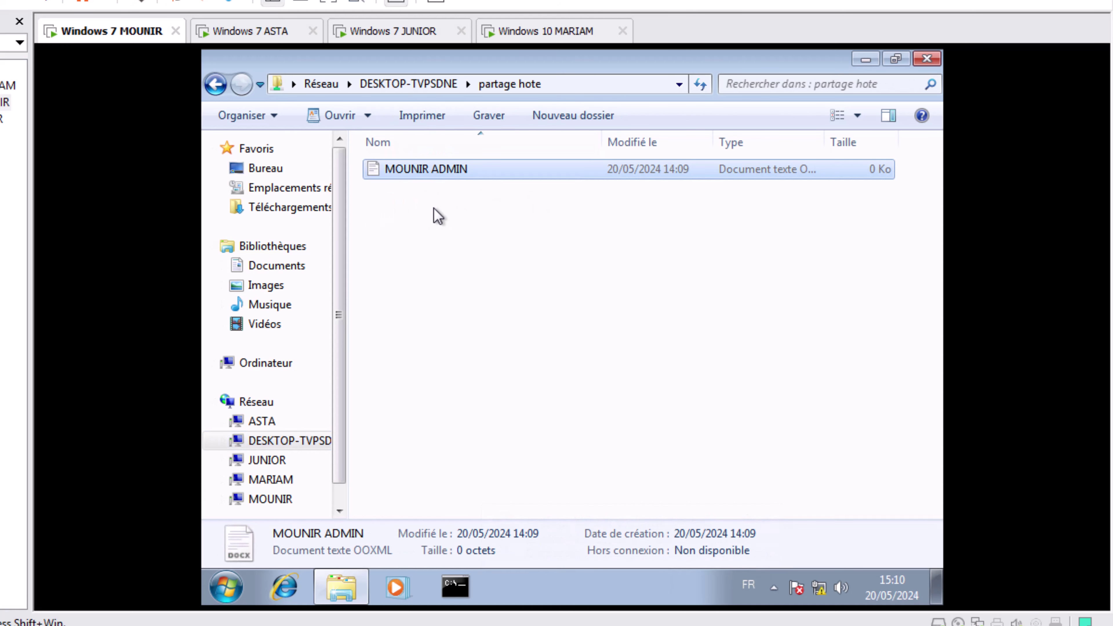
left_click(394, 30)
left_click(546, 31)
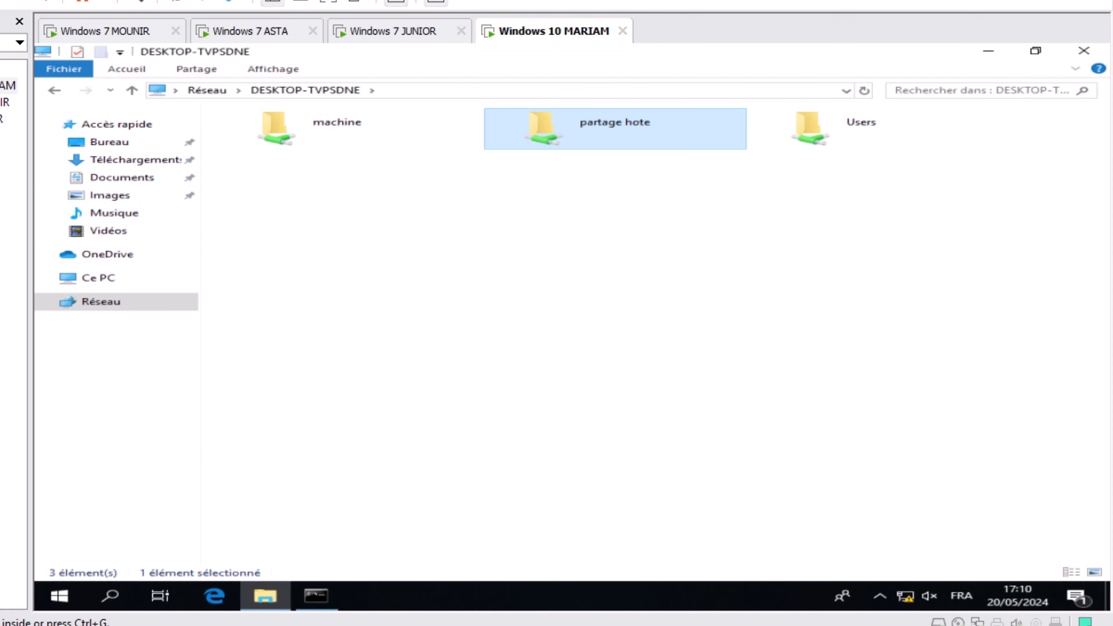
- On the Windows 7 ASTA machine, create a text document named PARTAGE ASTA inside the desktop folder PARTAGE ASTA
left_click(250, 31)
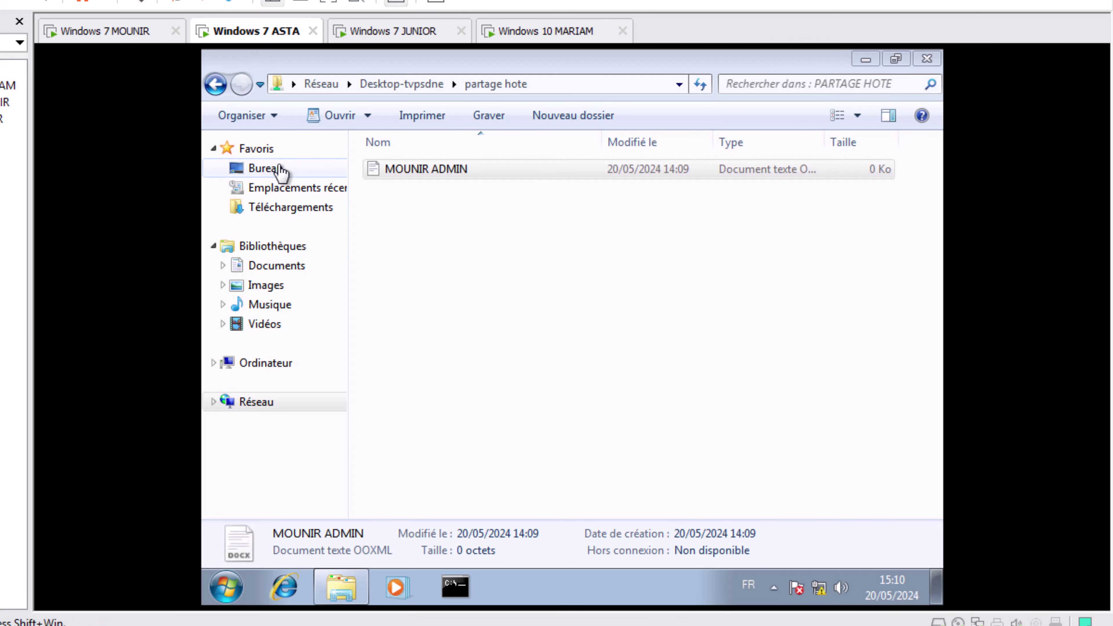
left_click(277, 170)
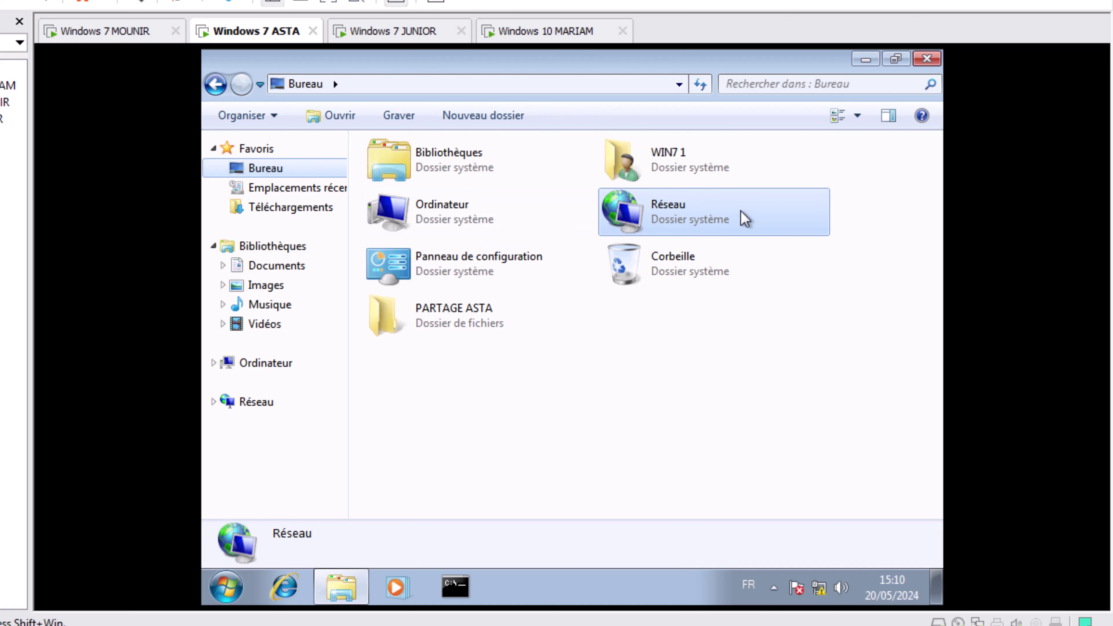
left_click(663, 215)
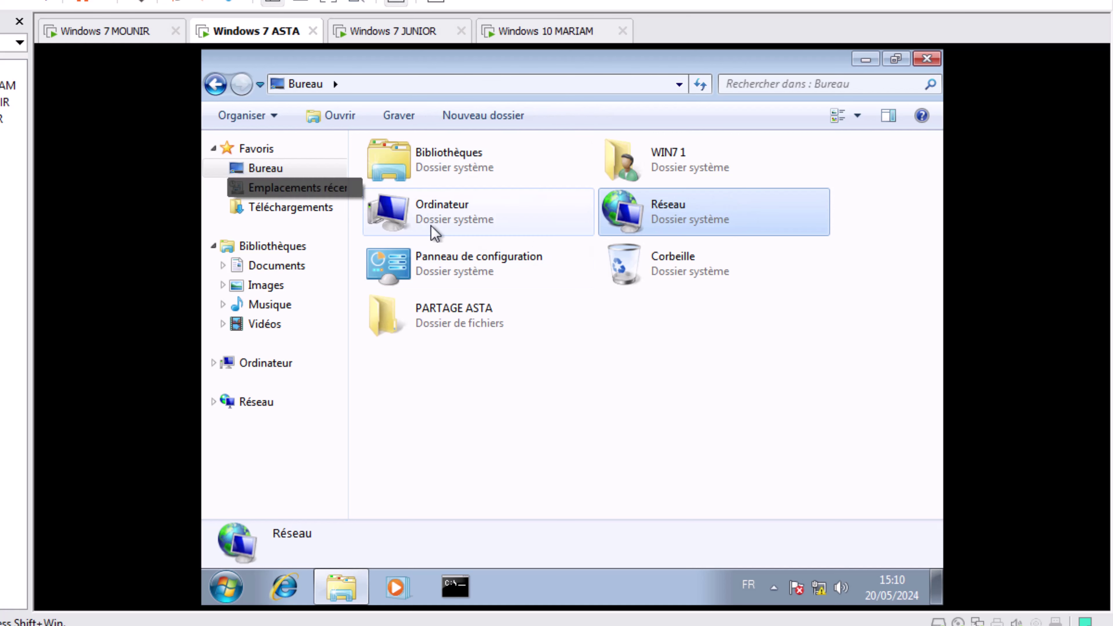
double_click(443, 319)
right_click(480, 234)
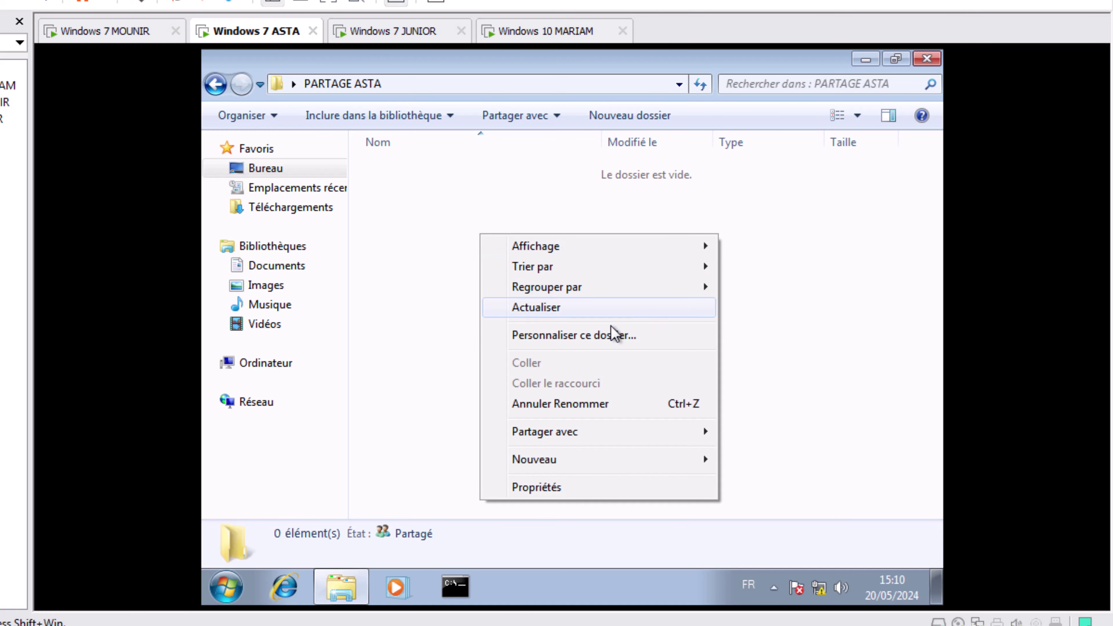
mouse_move(614, 461)
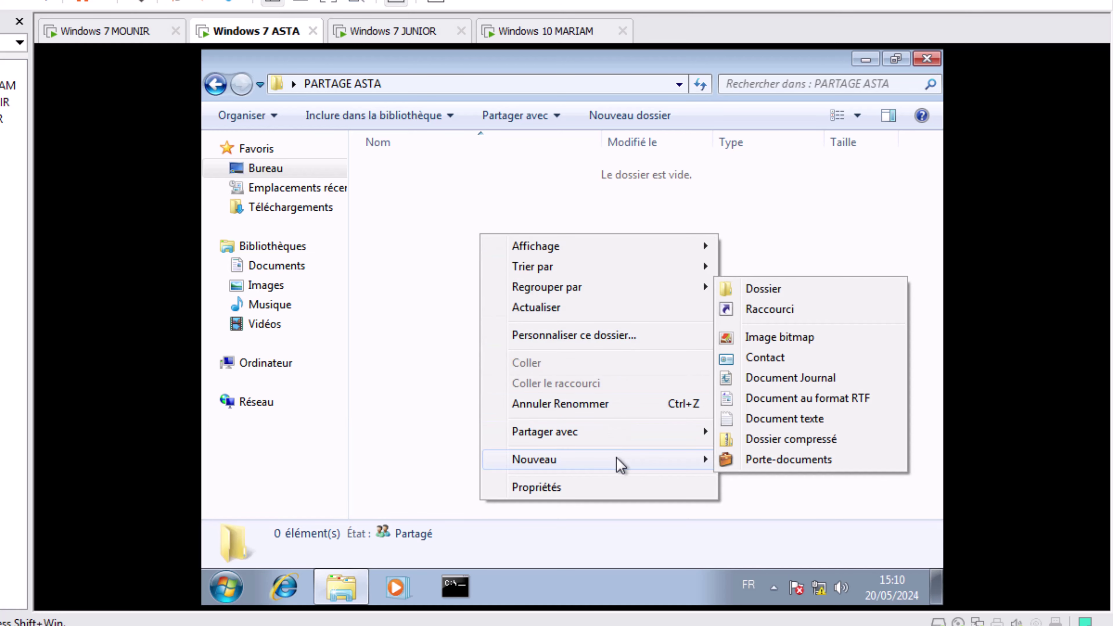
left_click(777, 418)
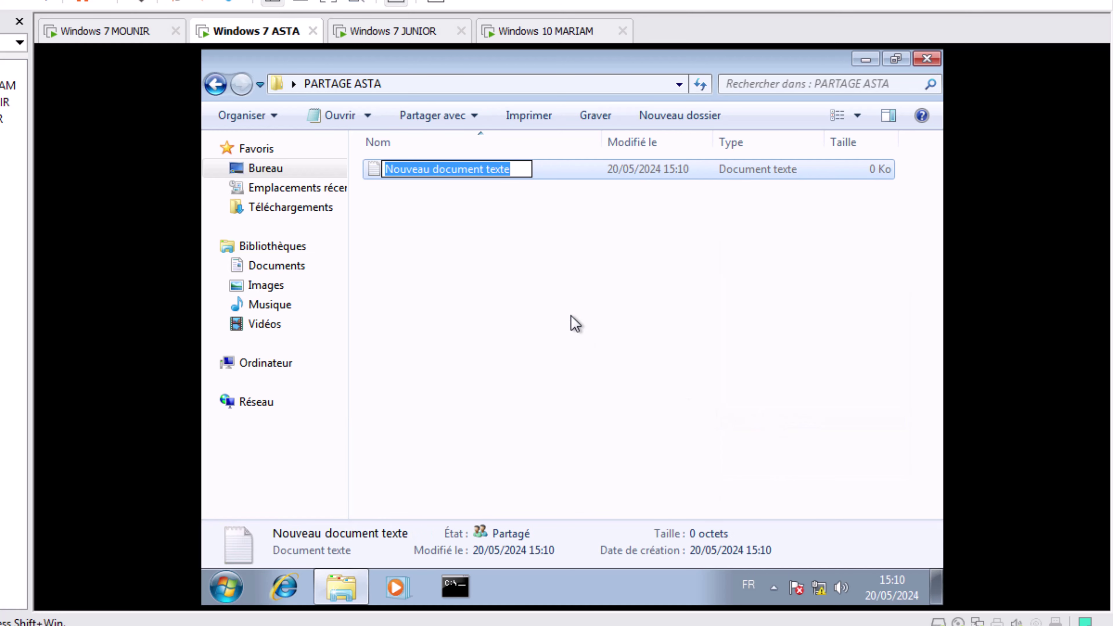
type("PAR")
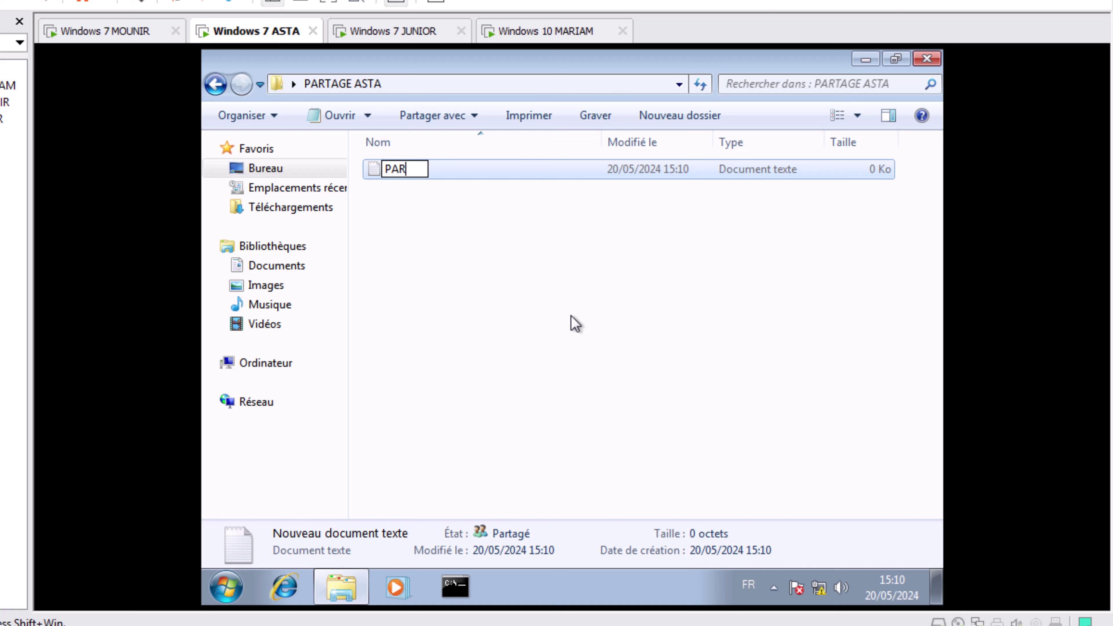
type("TAGE ASTA")
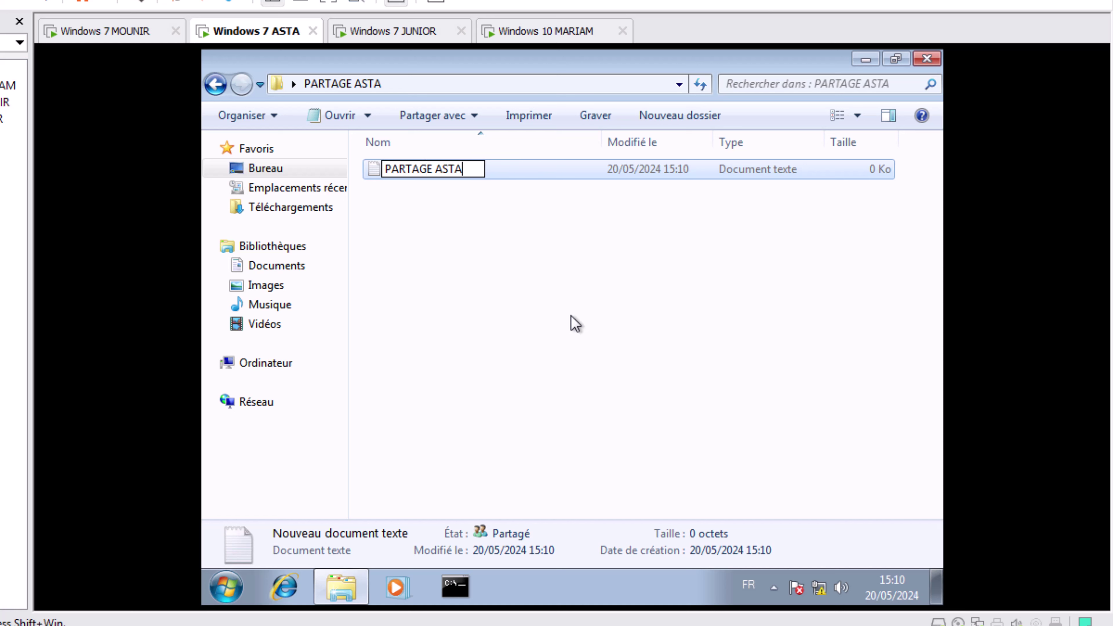
key("Return")
- Write JE SUIS ASTA in the PARTAGE ASTA text document, save it and close it
key("Return")
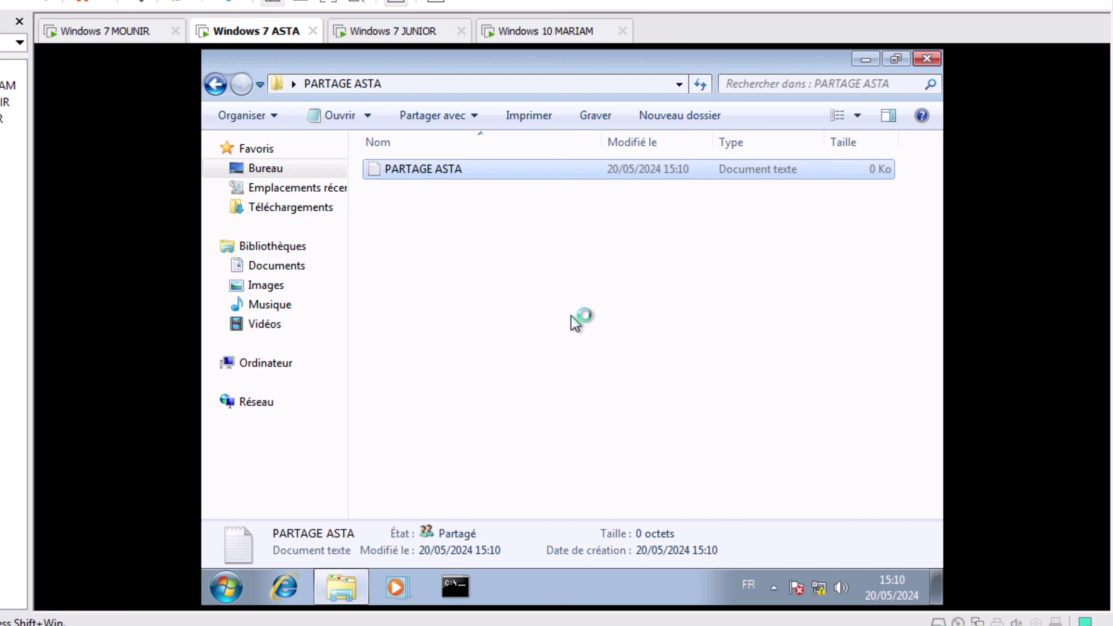
type("JE")
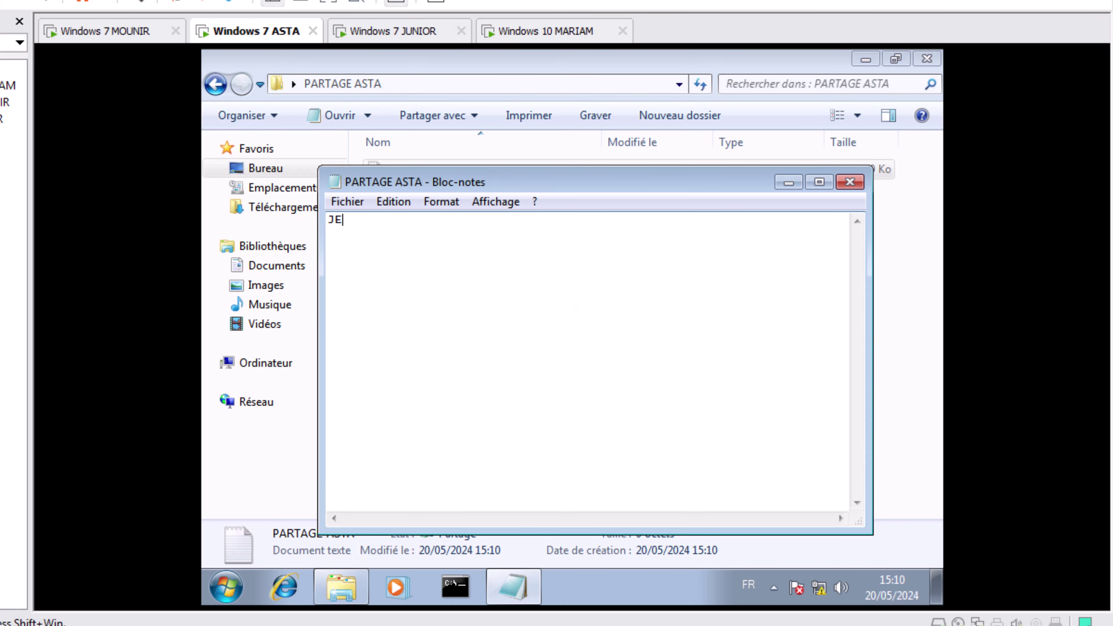
type(" SUIS ASTA")
left_click(347, 202)
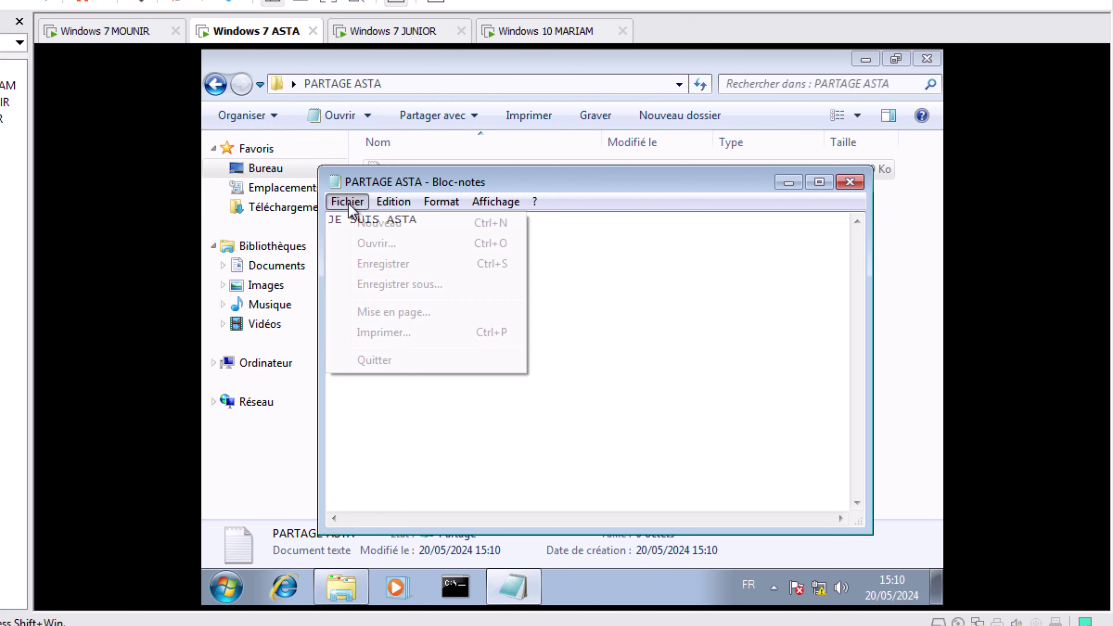
left_click(375, 264)
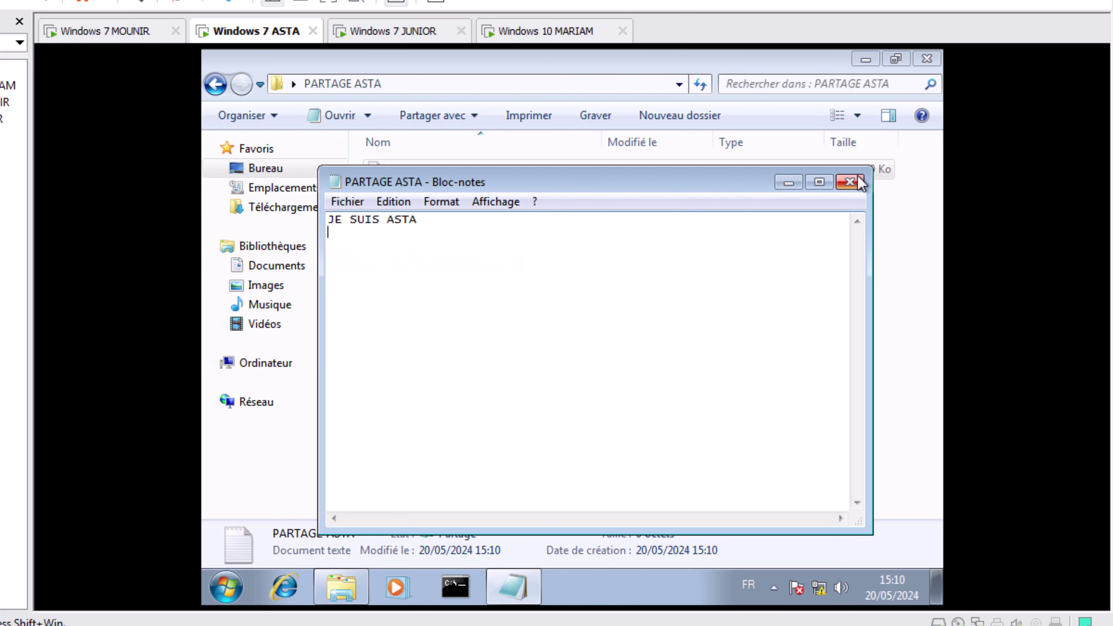
left_click(849, 182)
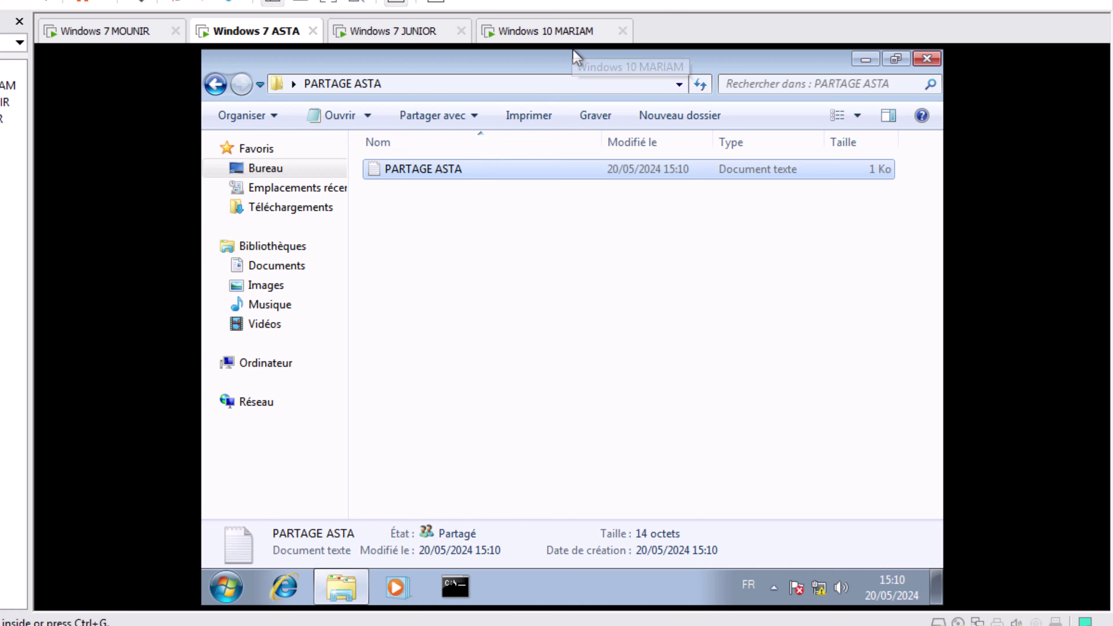
- On the Windows 7 JUNIOR machine, browse Réseau to ASTA's Users\WIN7 1\Desktop share and select the PARTAGE ASTA folder
left_click(393, 30)
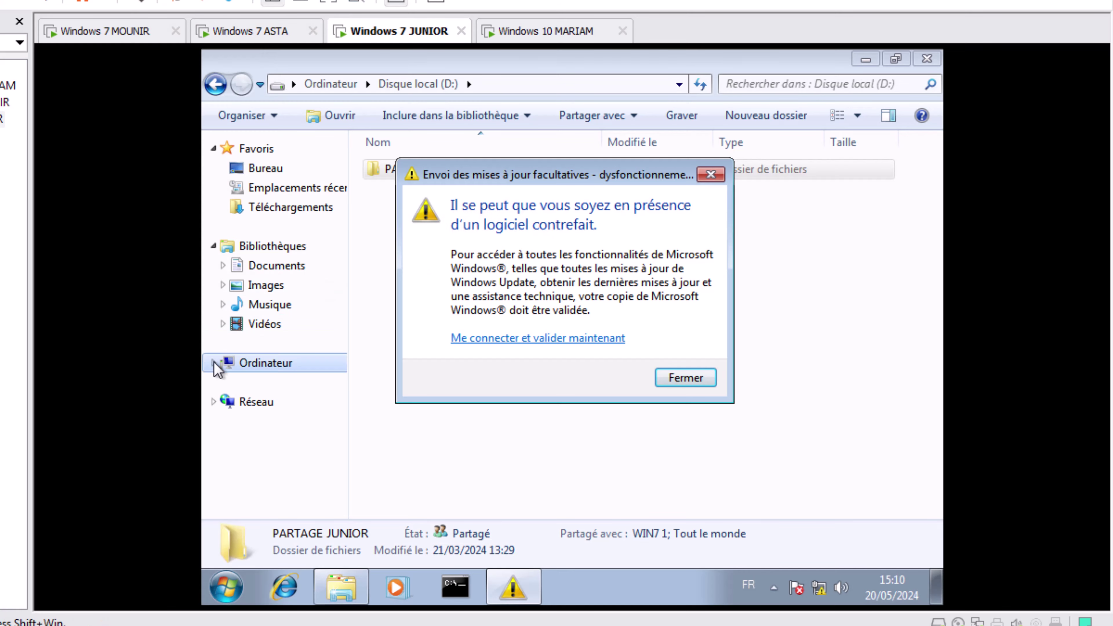
left_click(709, 177)
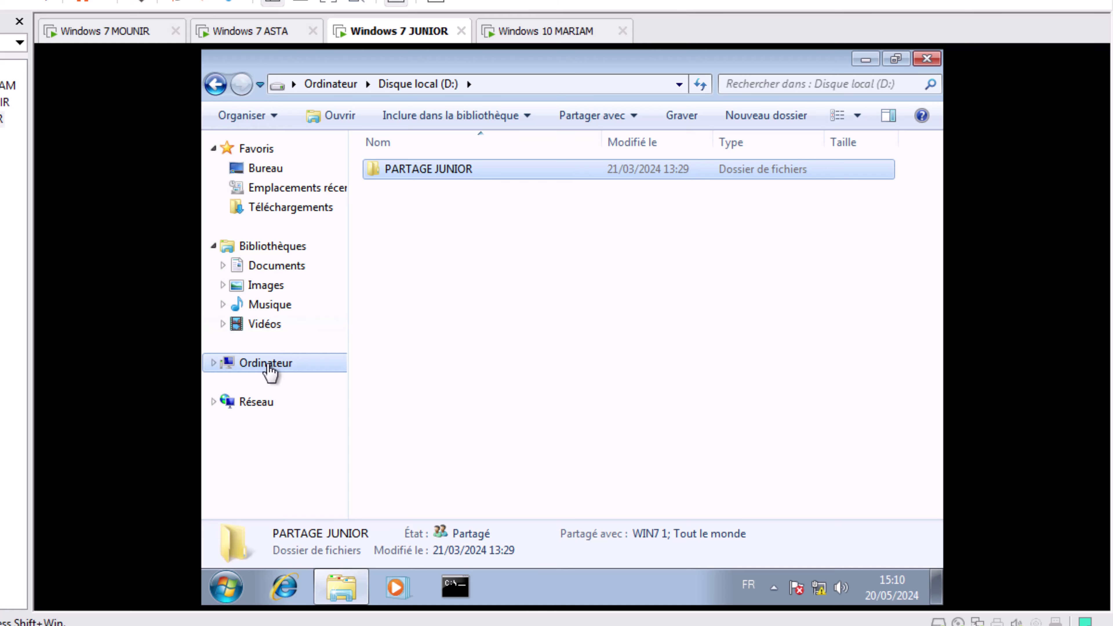
left_click(271, 371)
left_click(245, 403)
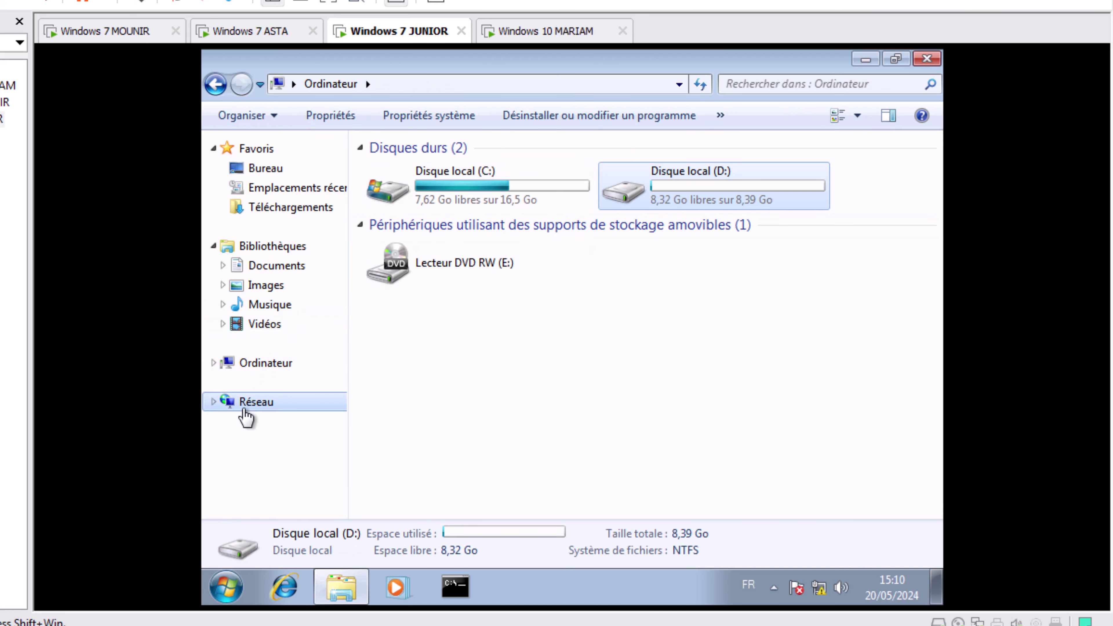
double_click(457, 195)
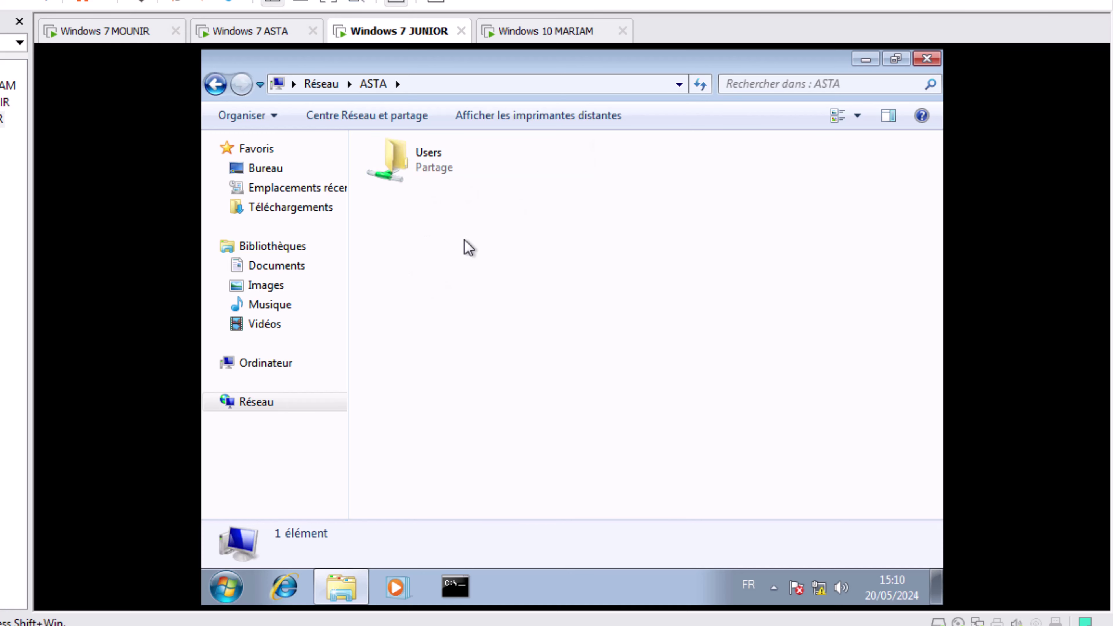
left_click(424, 178)
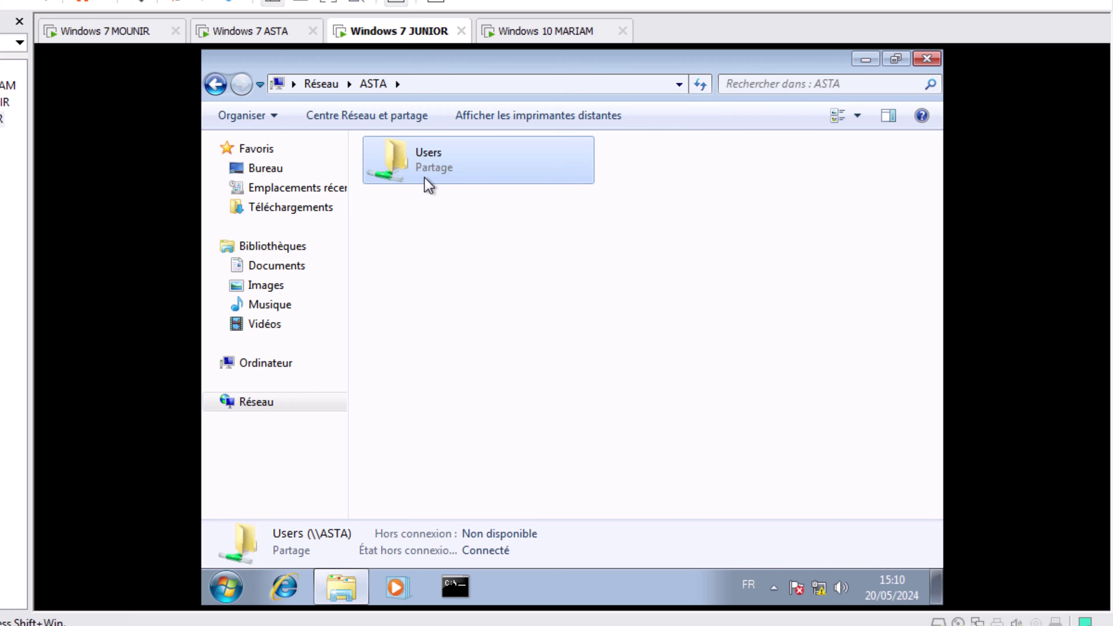
double_click(424, 177)
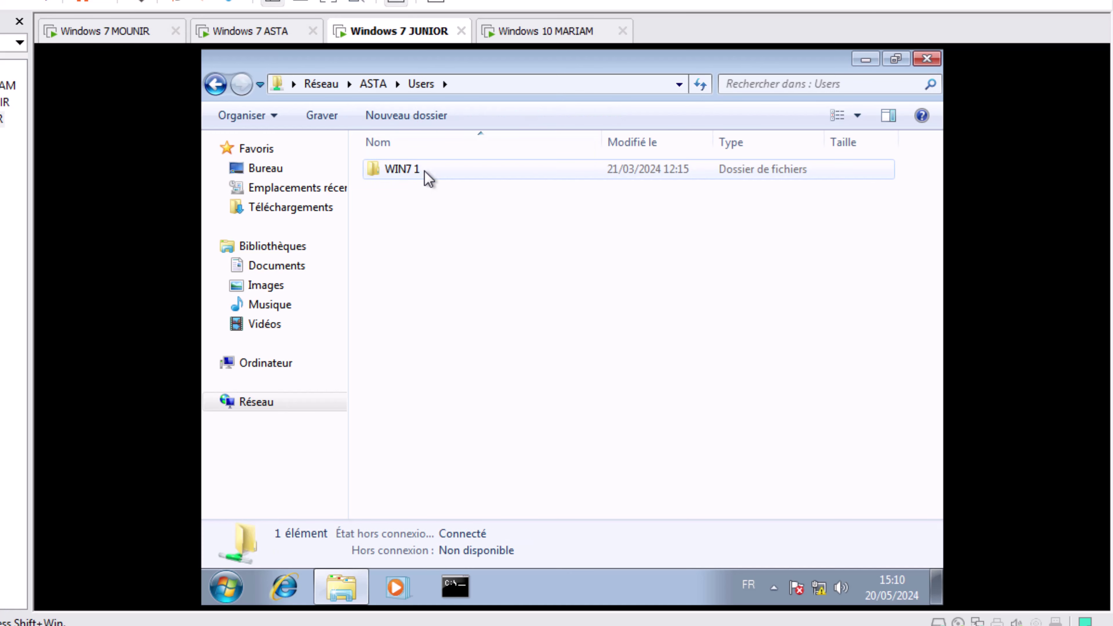
double_click(424, 170)
double_click(424, 171)
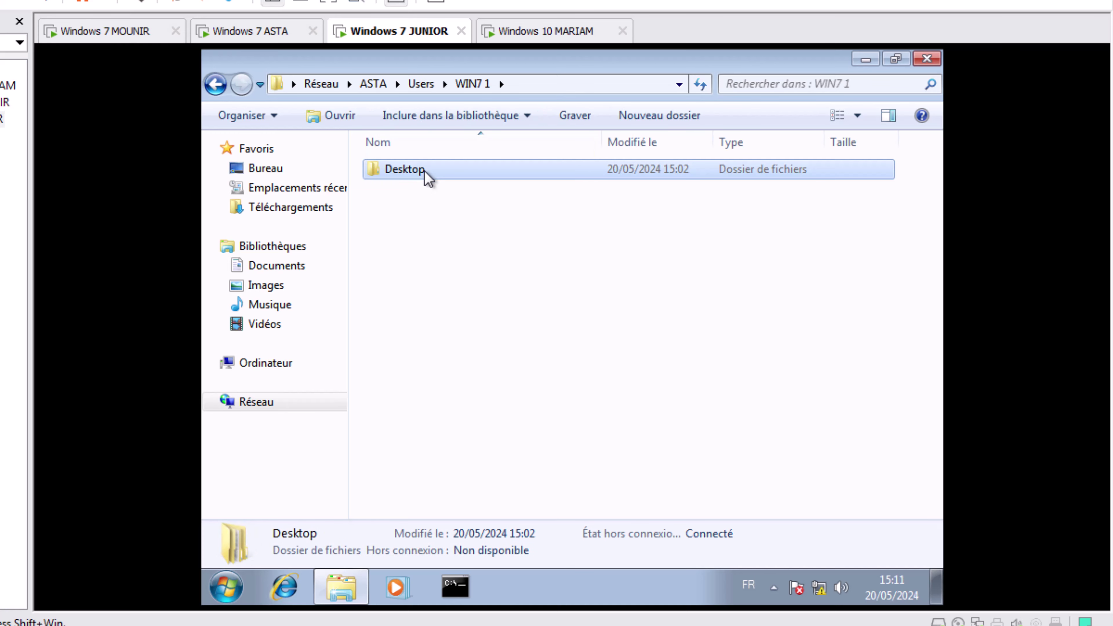
left_click(424, 173)
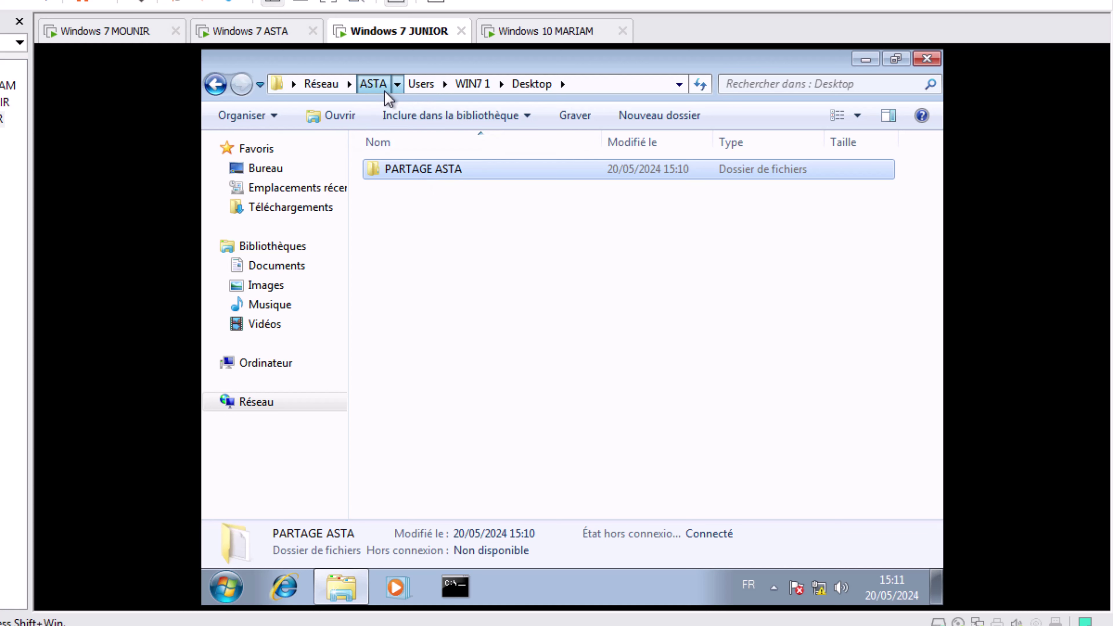
- Return to Réseau and browse ASTA's Users\WIN7 1\Desktop\PARTAGE ASTA share to open the PARTAGE ASTA text document
left_click(373, 84)
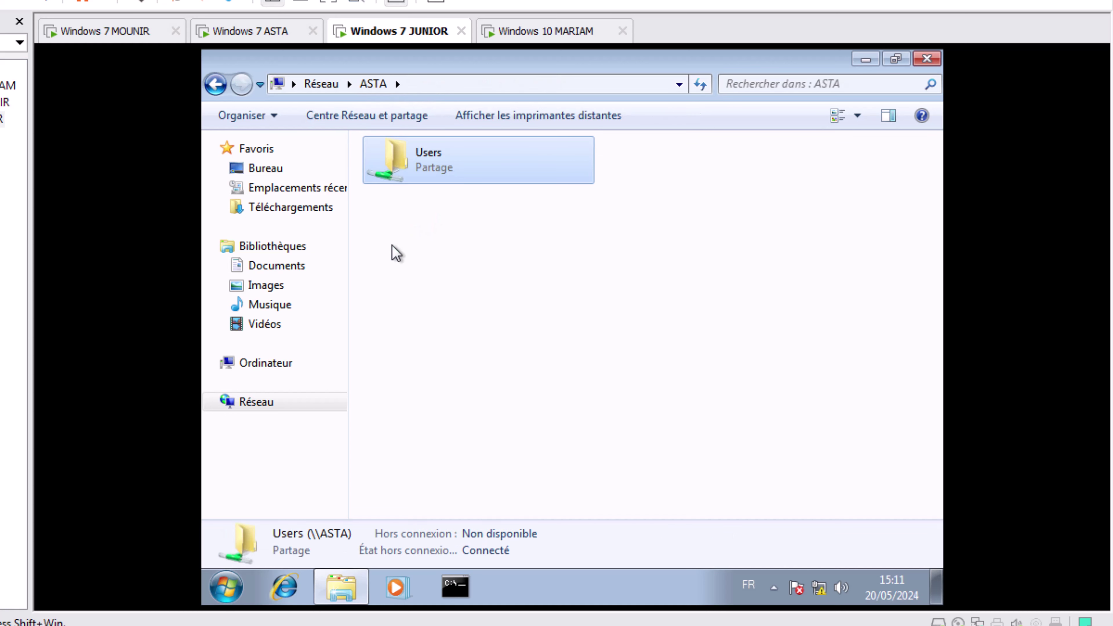
left_click(330, 84)
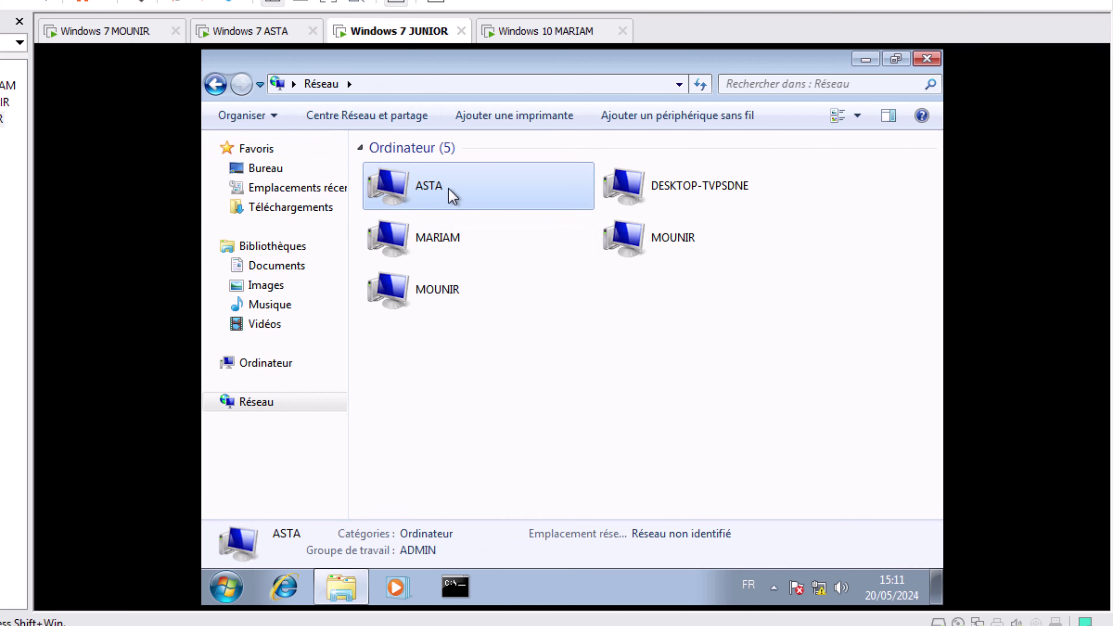
double_click(453, 195)
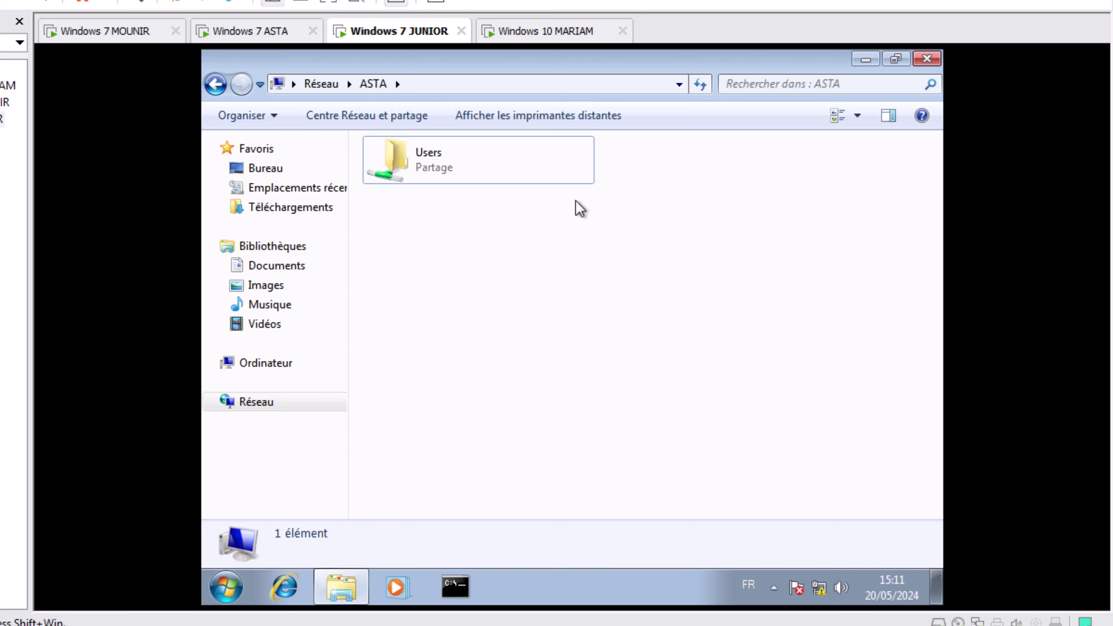
double_click(450, 171)
double_click(444, 174)
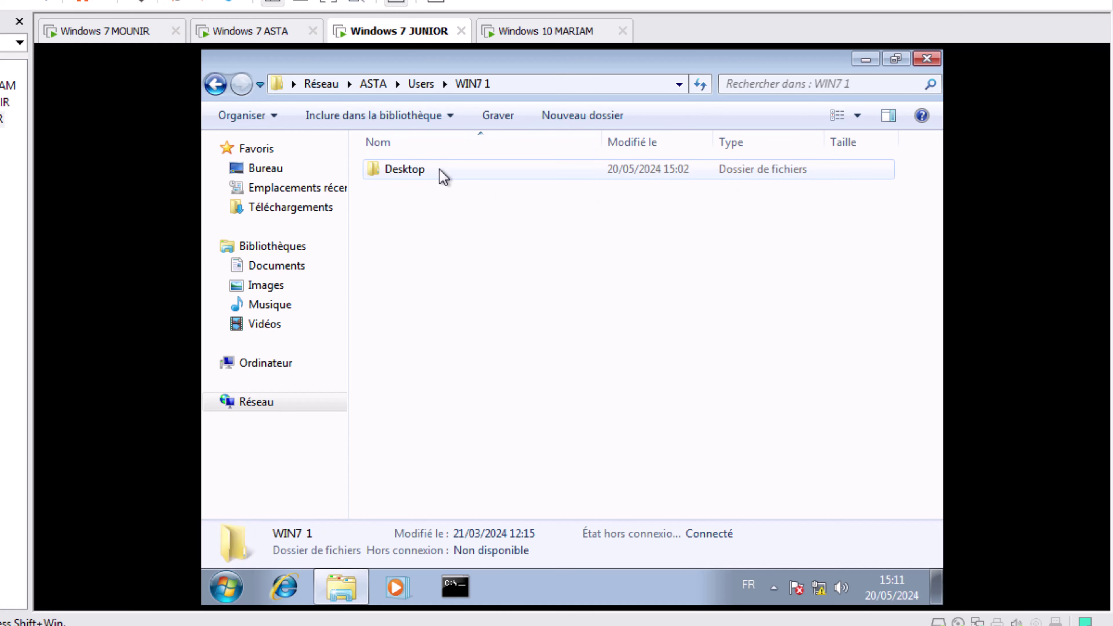
double_click(424, 173)
double_click(424, 176)
double_click(424, 172)
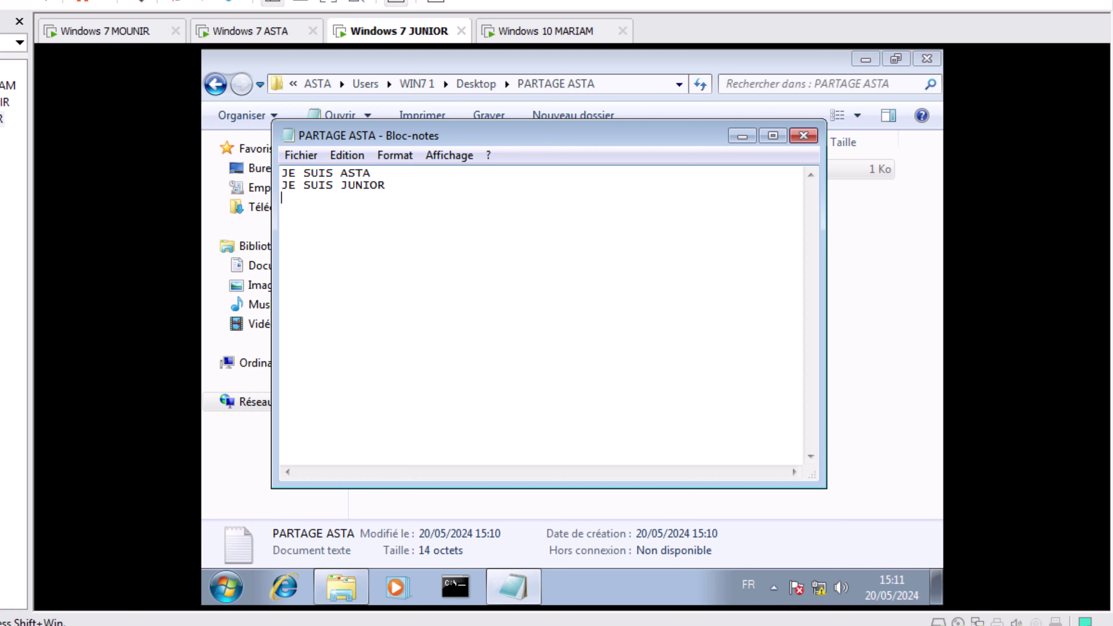
- Try to save the PARTAGE ASTA document over the original with JE SUIS JUNIOR added, and close it without saving
left_click(300, 155)
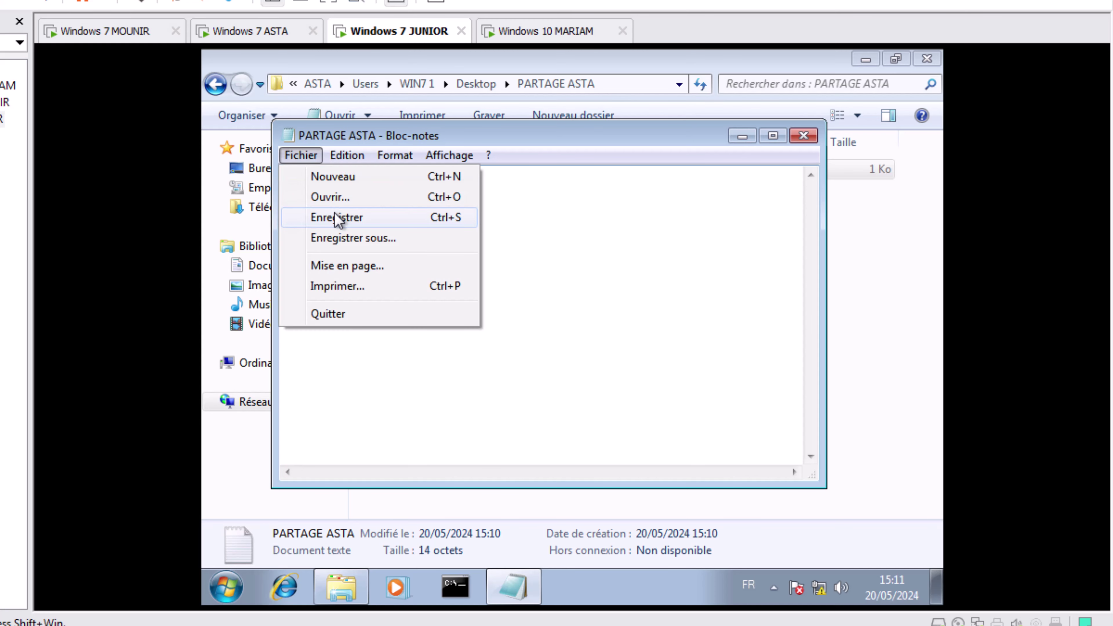
left_click(337, 215)
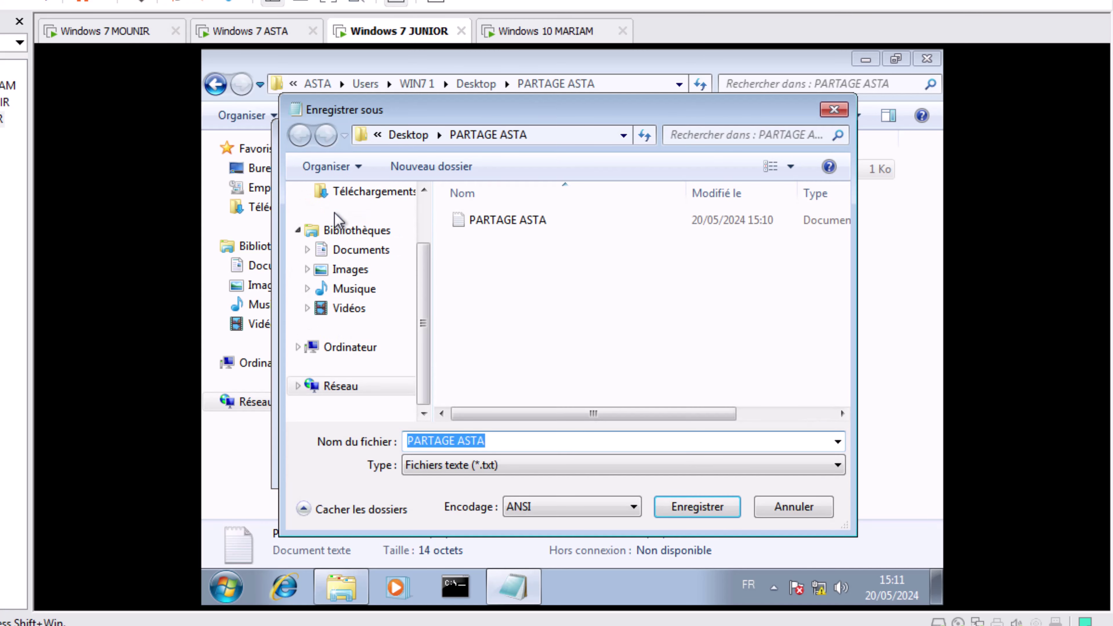
left_click(699, 508)
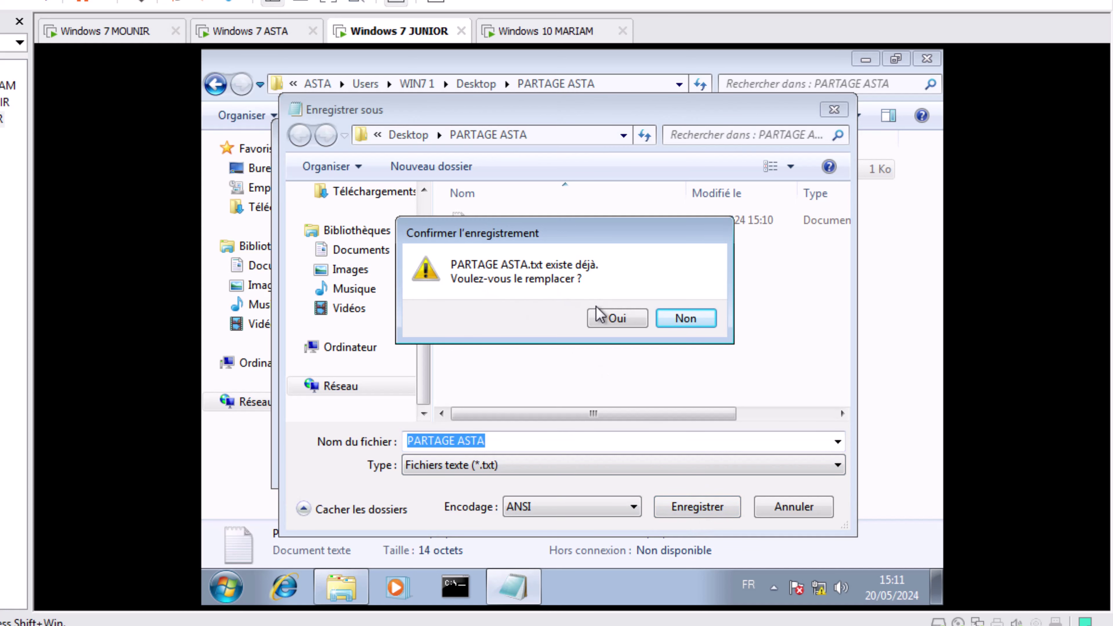
left_click(602, 321)
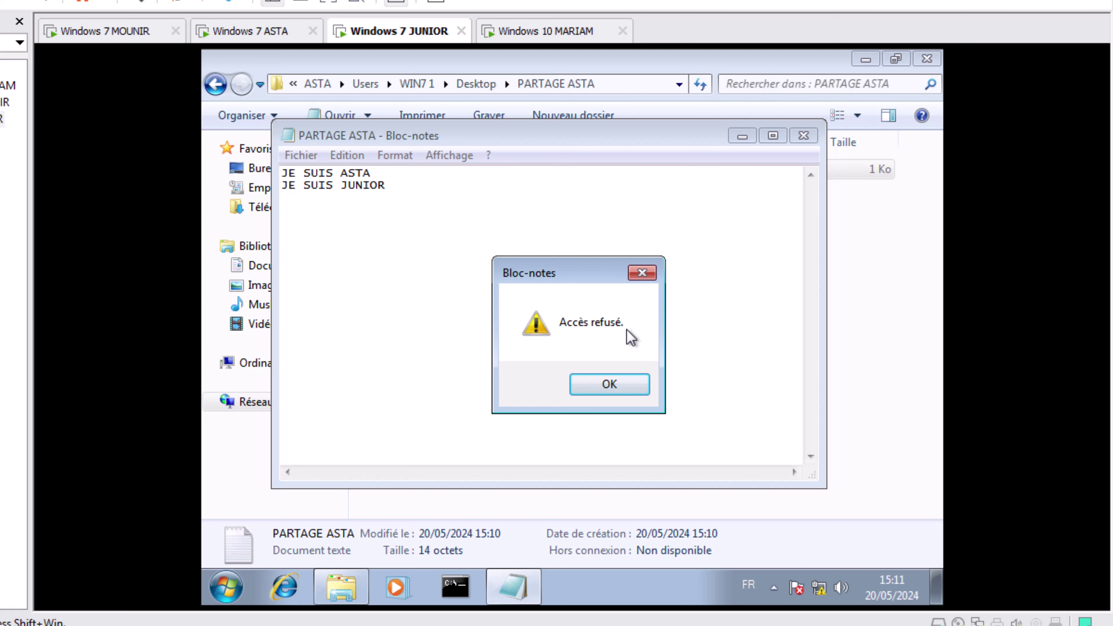
left_click(615, 385)
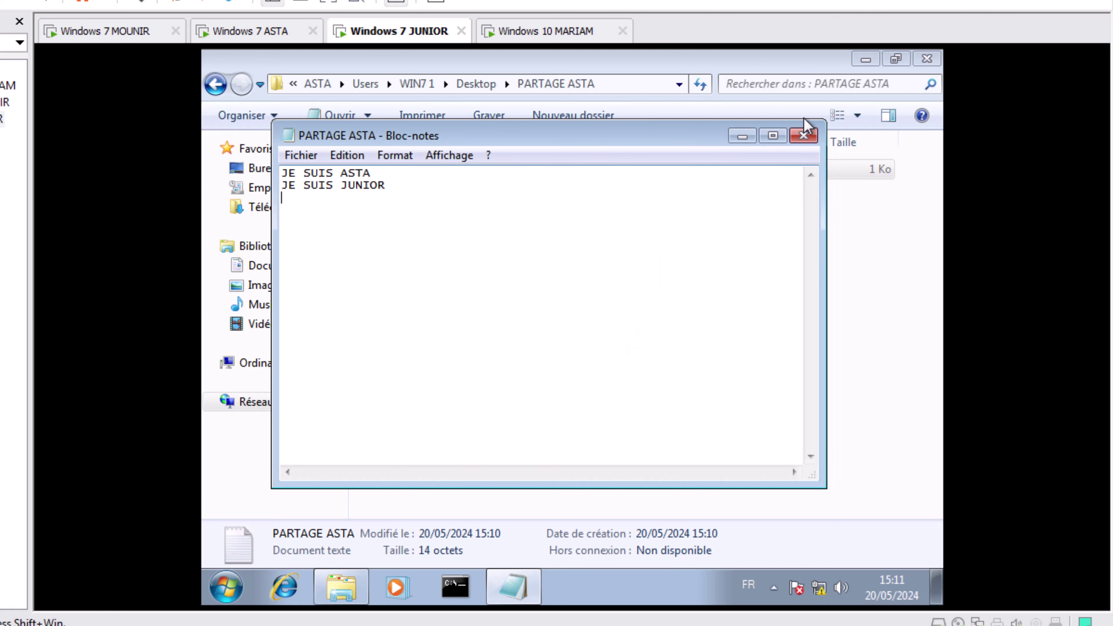
left_click(802, 137)
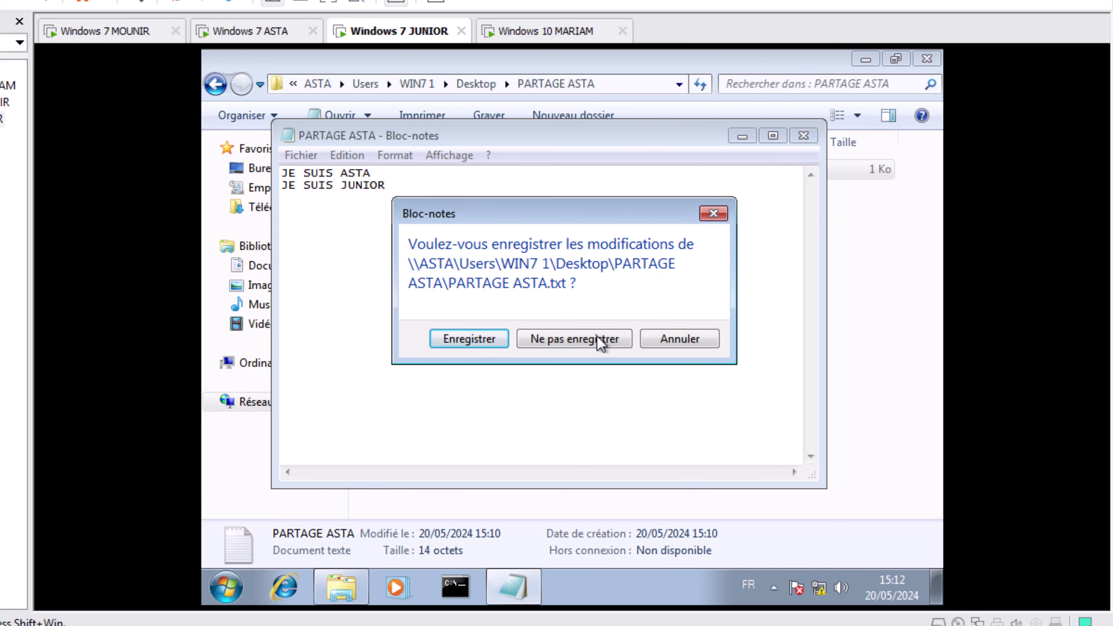
left_click(589, 339)
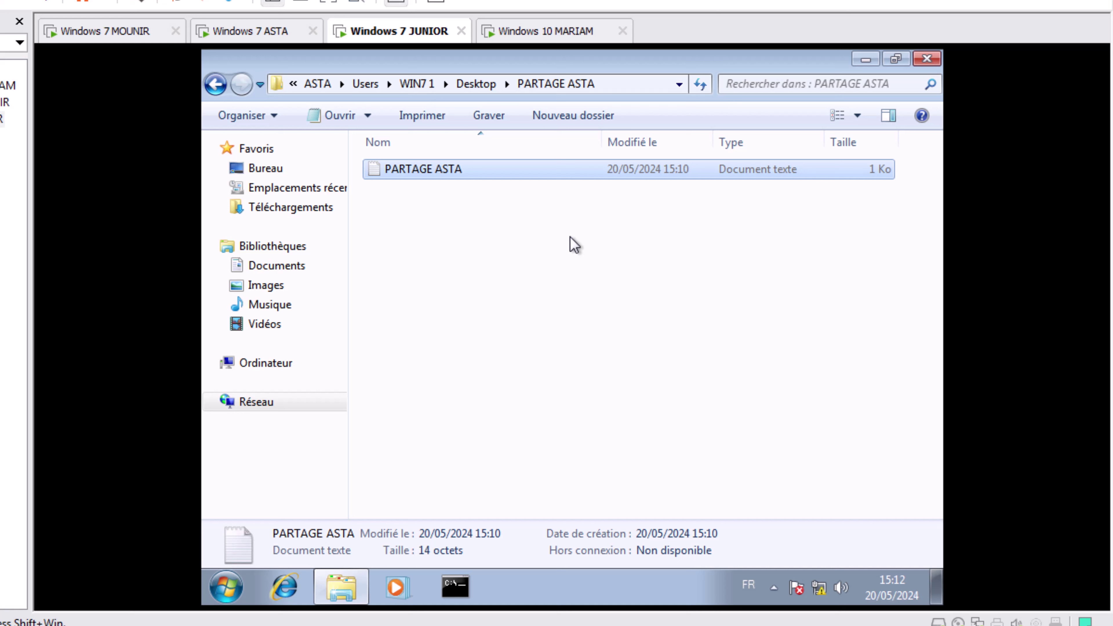
- Try to permanently delete the PARTAGE ASTA text document from ASTA's shared folder
right_click(428, 171)
left_click(532, 415)
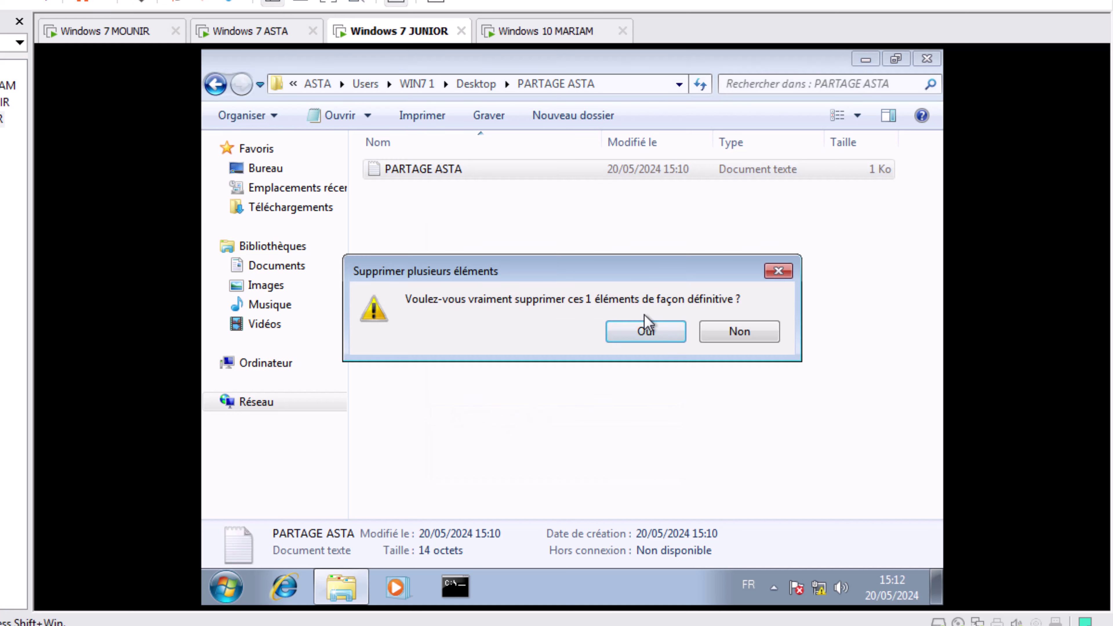
left_click(645, 331)
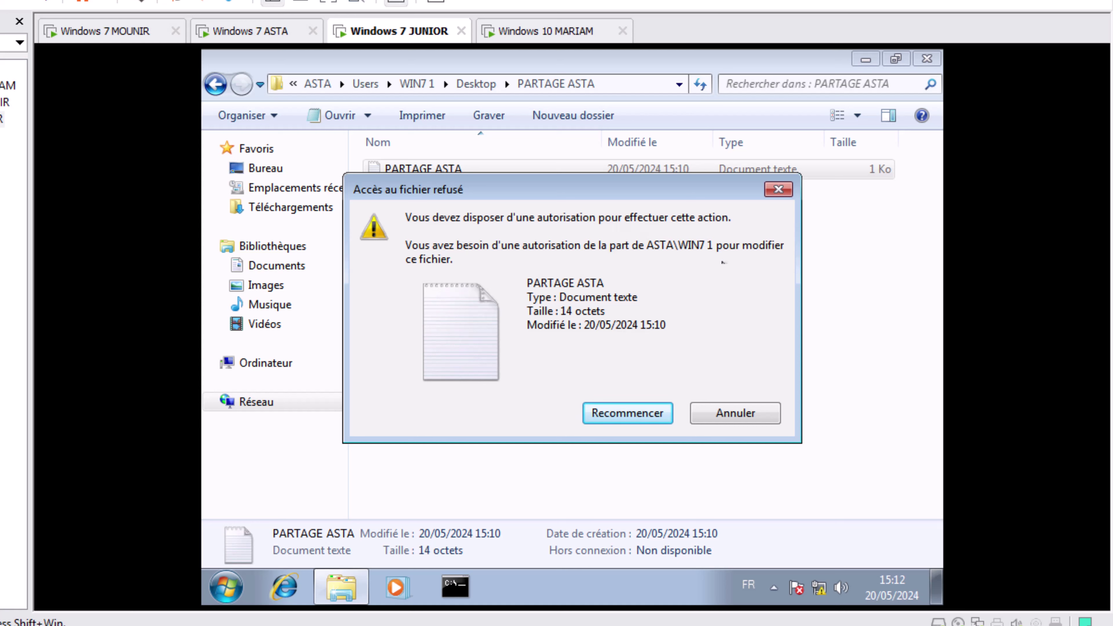
left_click(728, 415)
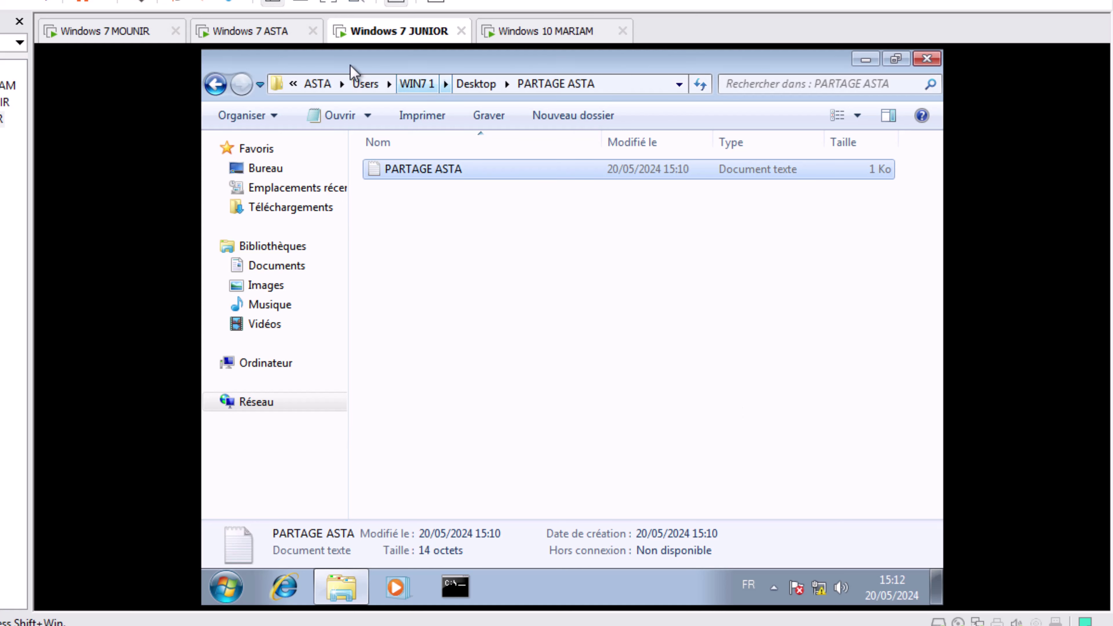
- On the Windows 7 MOUNIR machine, create a text document named PARTAGE MOUNIR inside the PARTAGE MOUNIR folder on Disque local (D:)
left_click(105, 31)
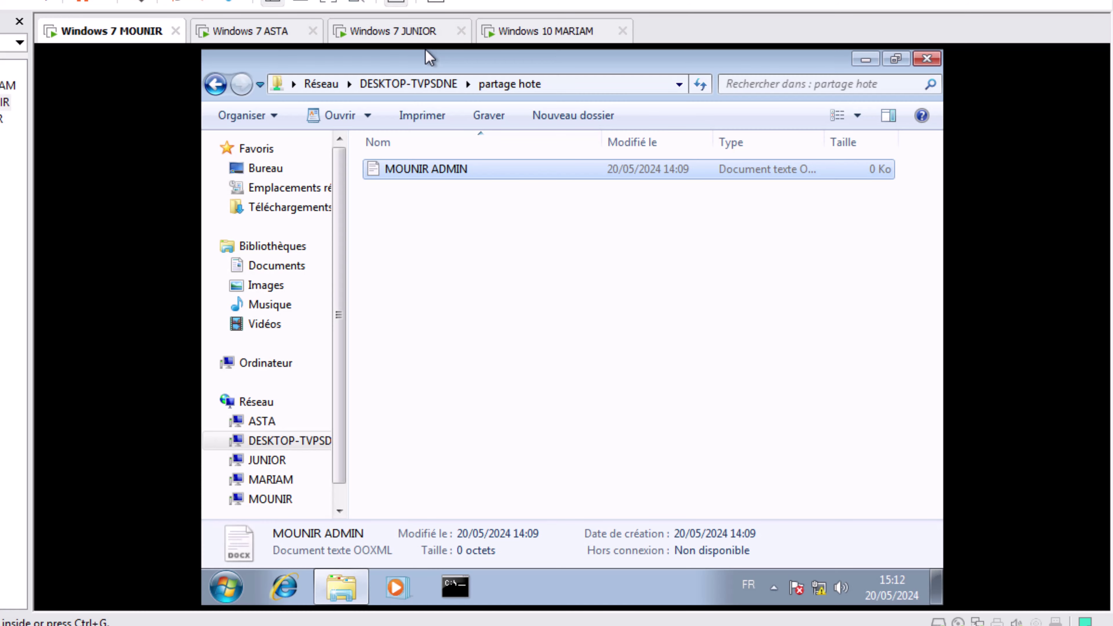
left_click(302, 363)
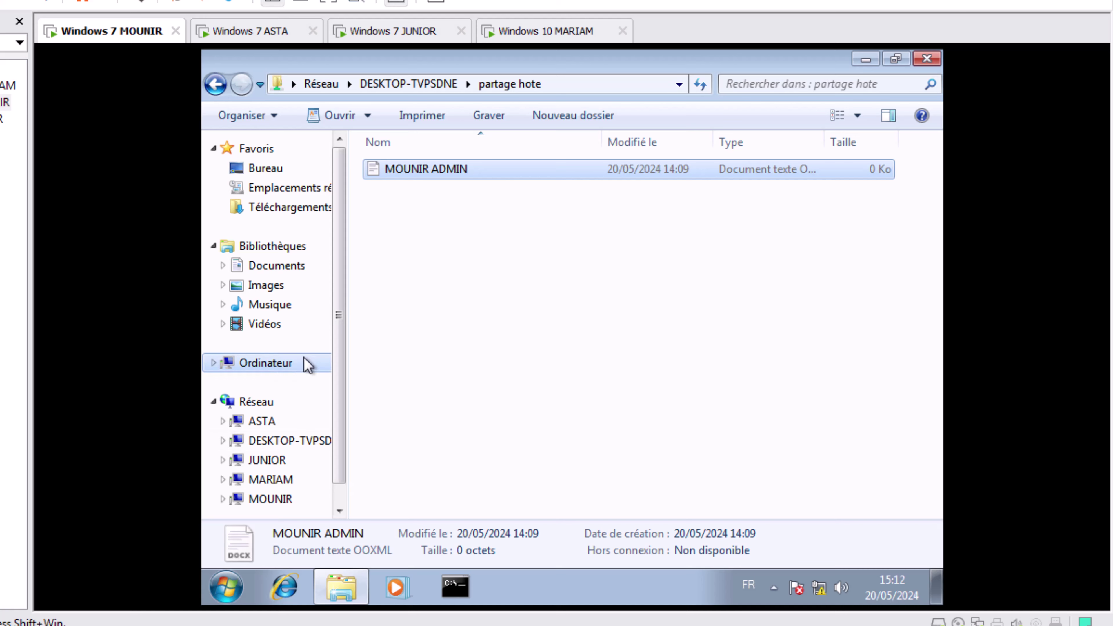
left_click(712, 175)
double_click(712, 175)
double_click(455, 179)
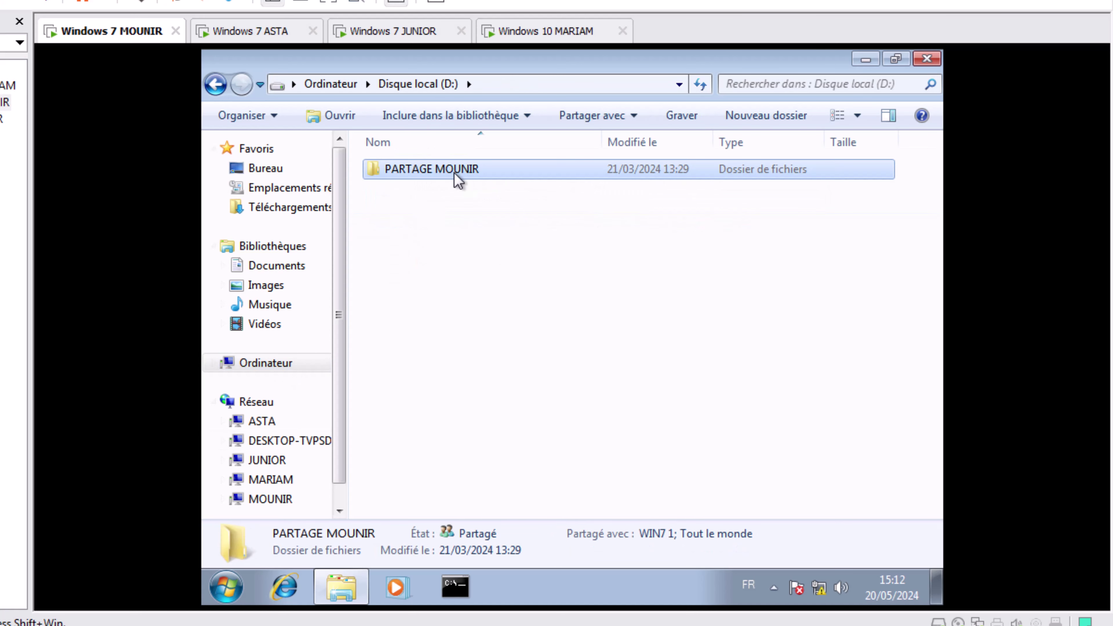
right_click(456, 194)
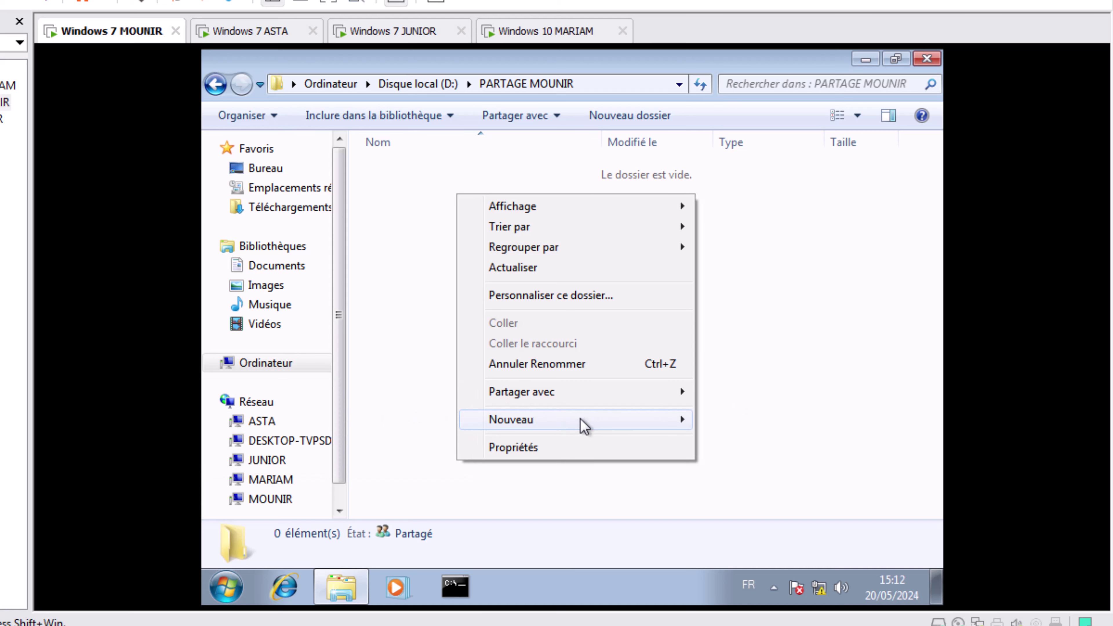
mouse_move(583, 421)
left_click(761, 549)
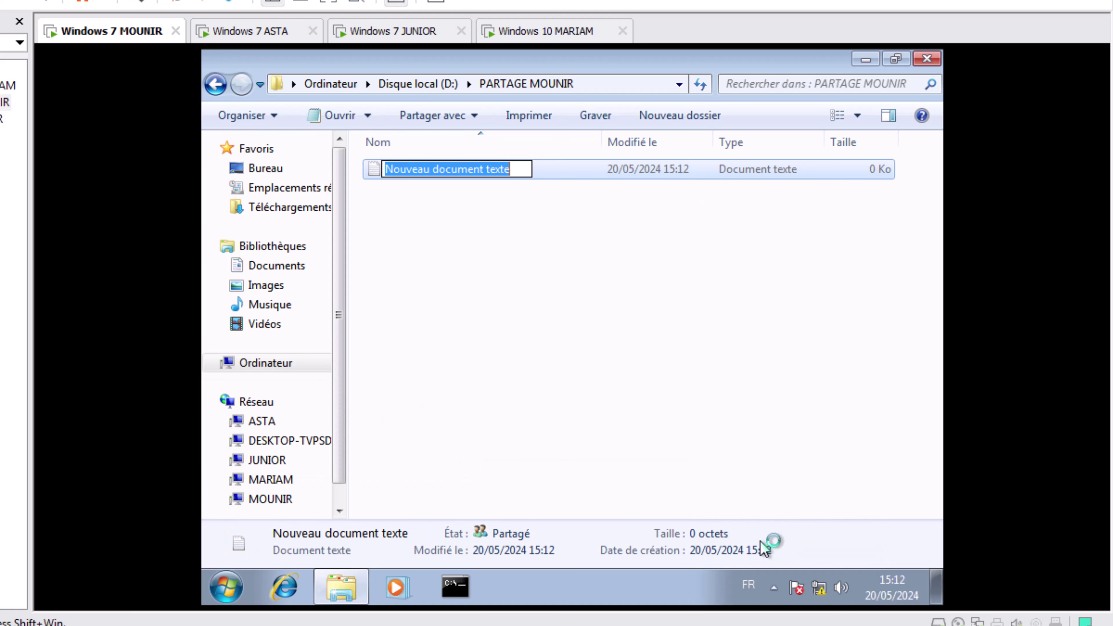
type("PAR")
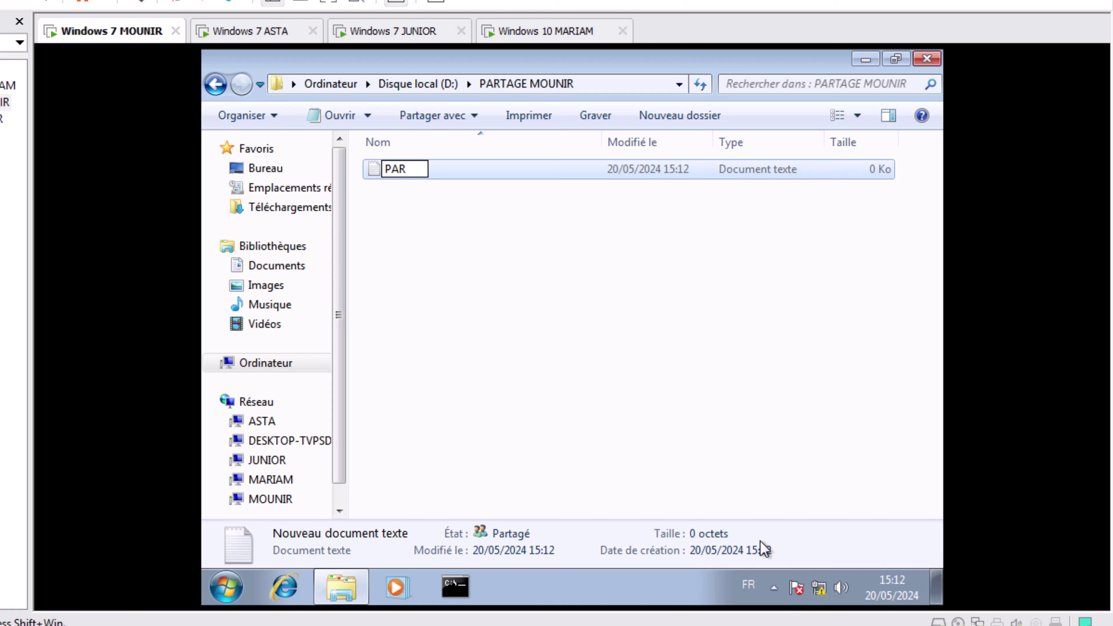
type("TAGE MOUNI")
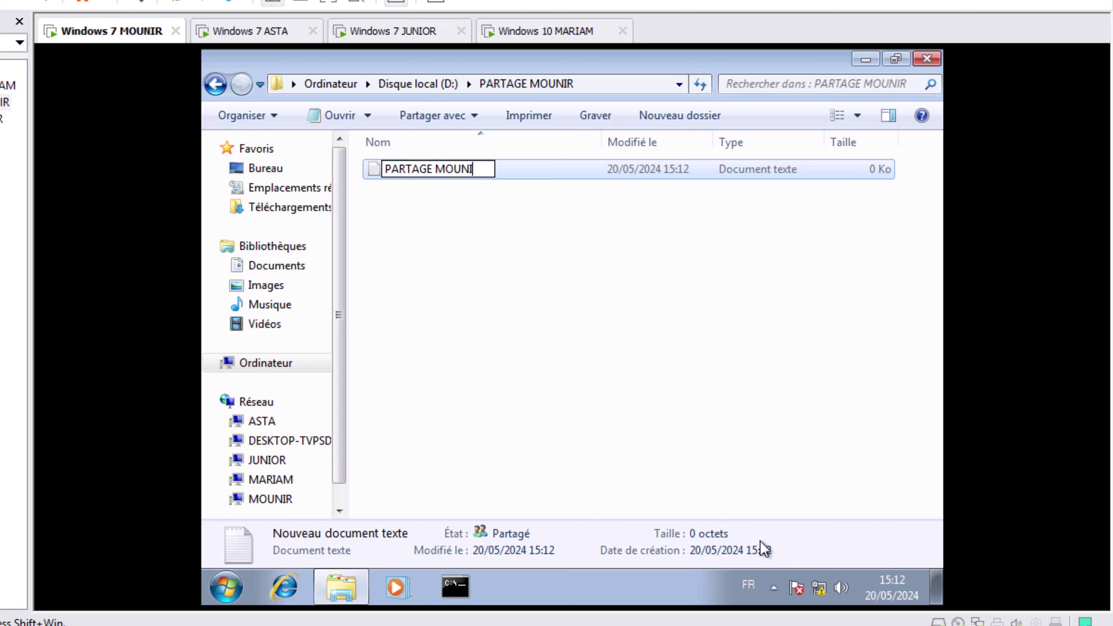
type("R")
key("Return")
- Write JE SUIS MOUNIR in the PARTAGE MOUNIR text document, save it and close it
key("Return")
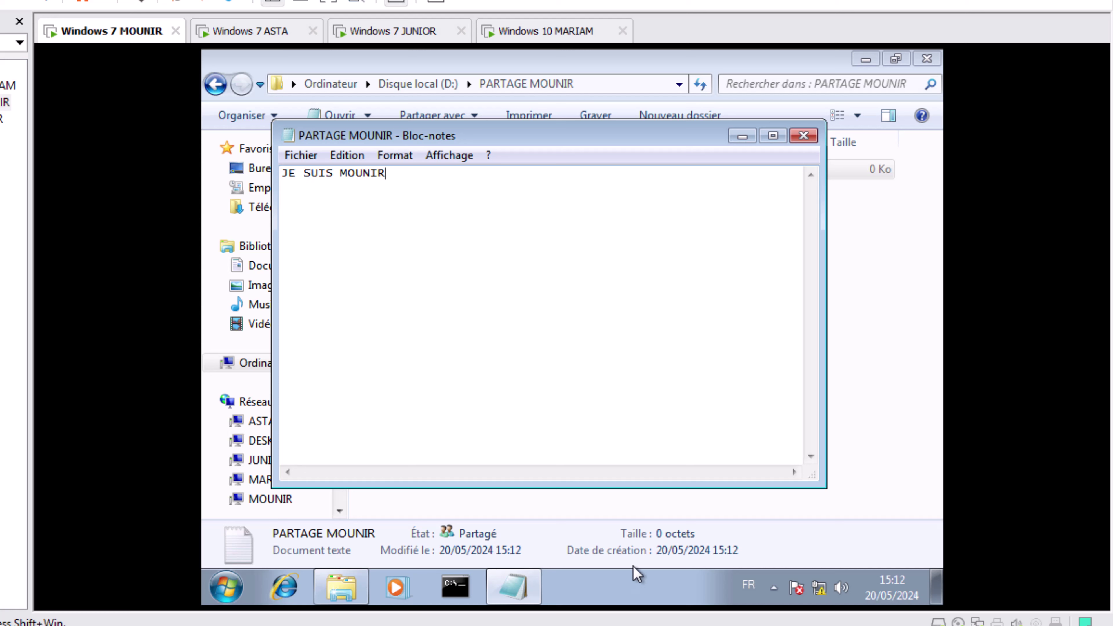
left_click(803, 136)
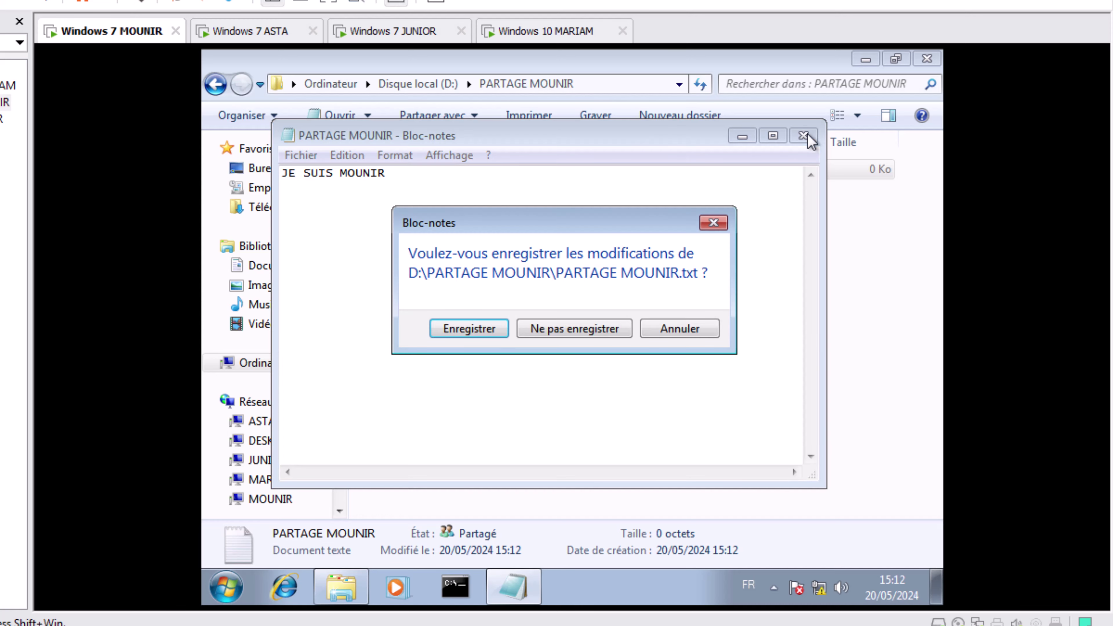
left_click(485, 329)
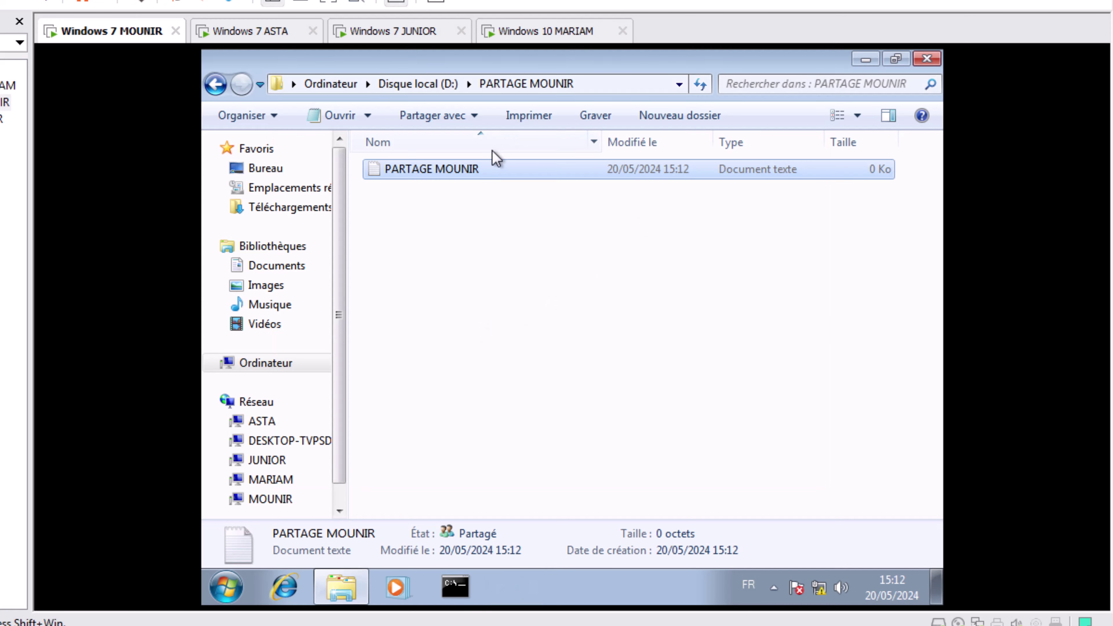
- On the Windows 7 ASTA machine, browse Réseau to MOUNIR's partage mounir share and open the PARTAGE MOUNIR text document
left_click(256, 31)
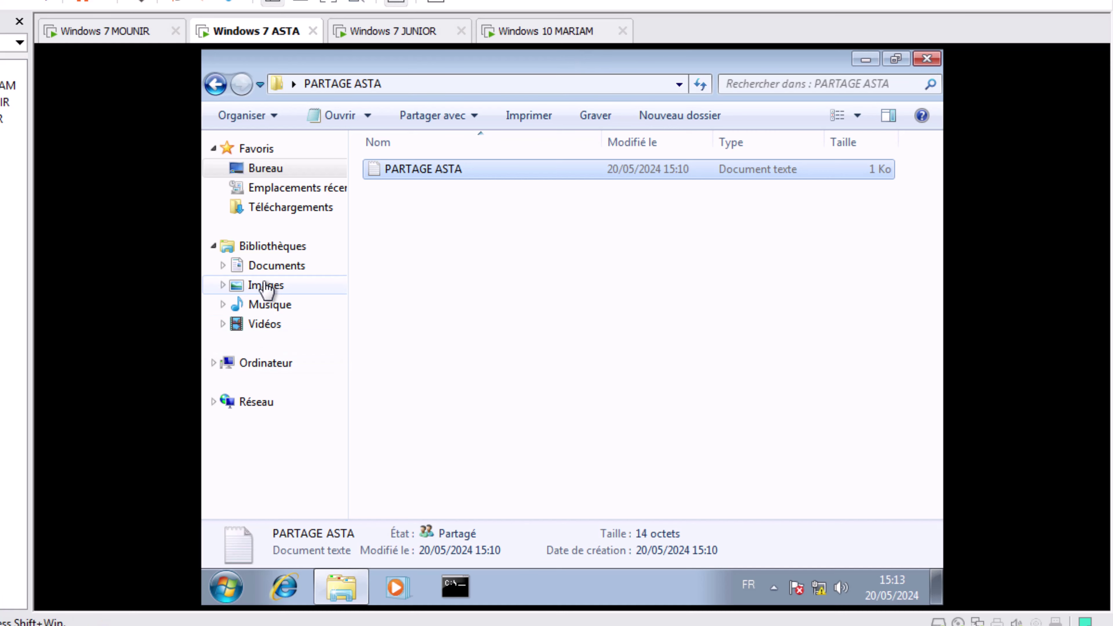
left_click(268, 266)
left_click(276, 361)
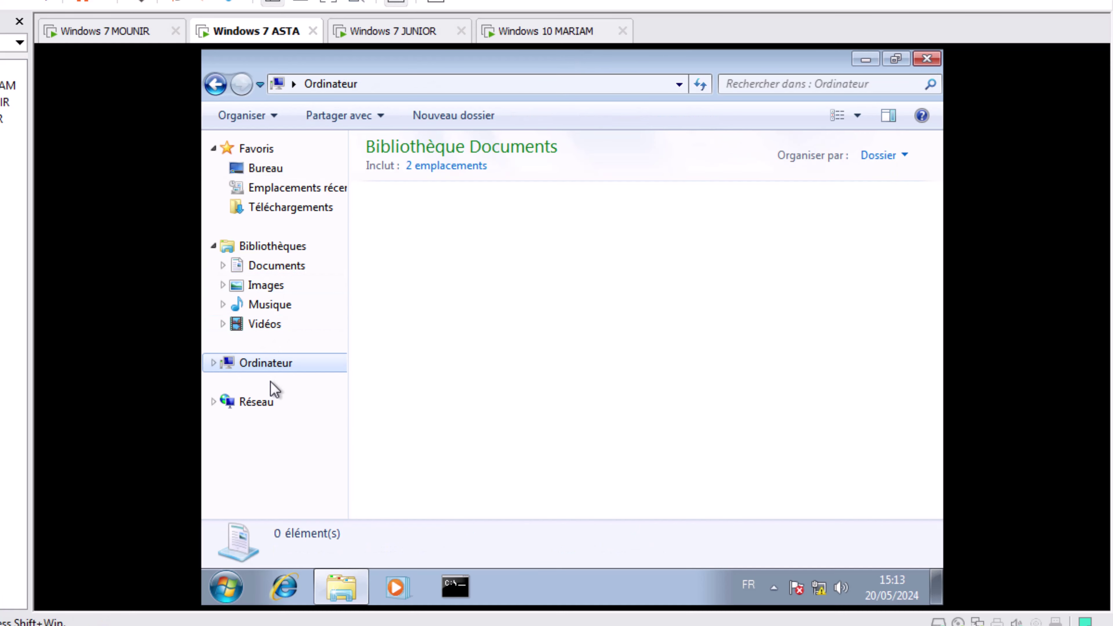
left_click(297, 401)
double_click(641, 245)
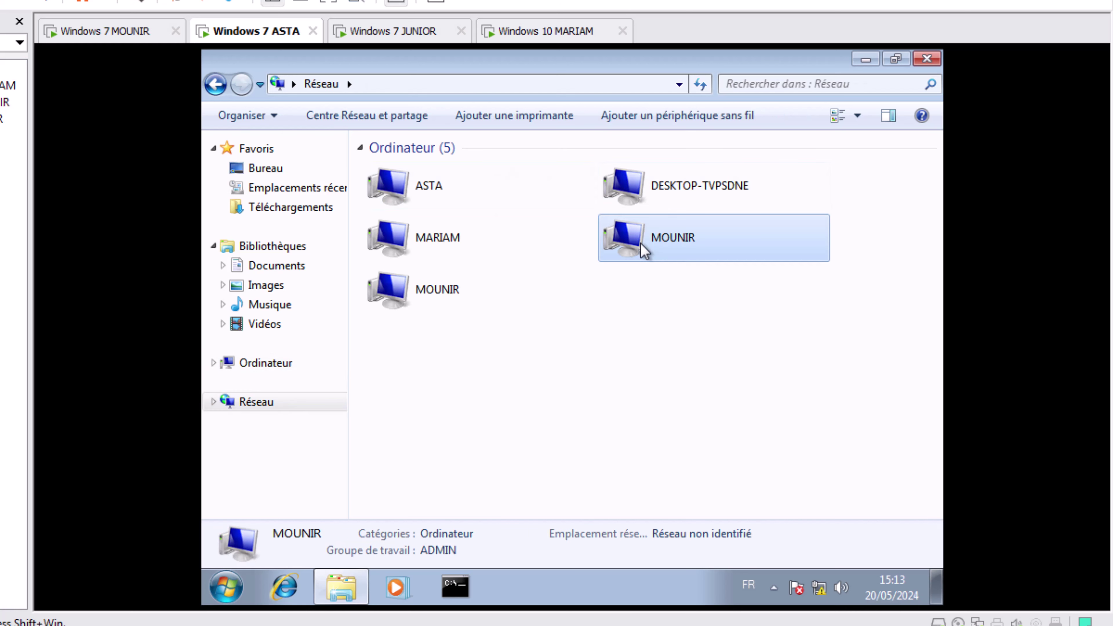
double_click(427, 170)
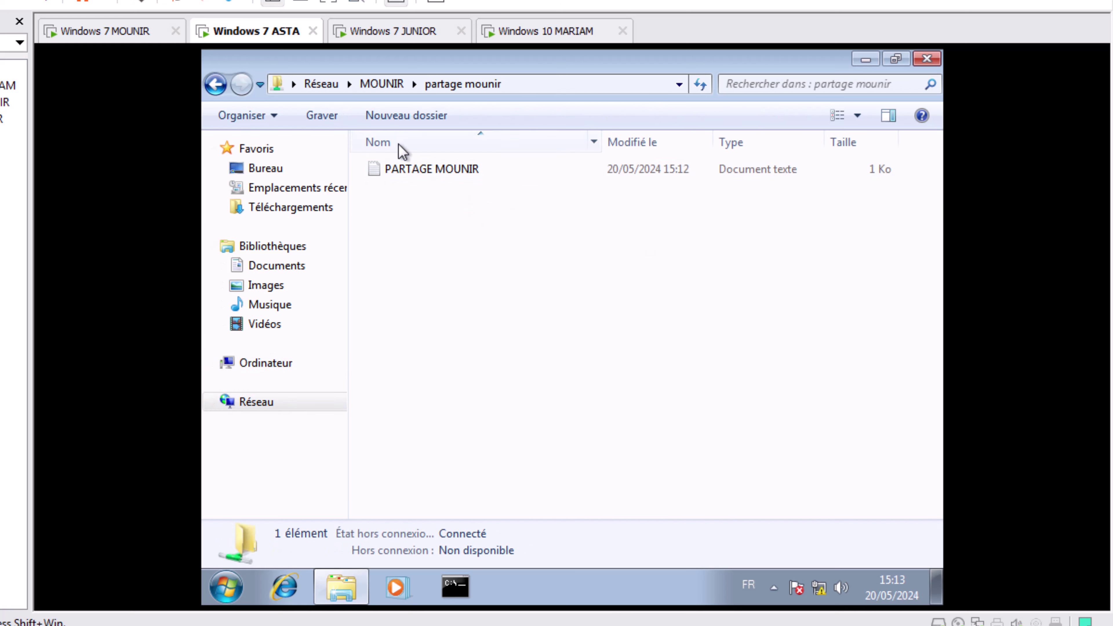
left_click(372, 85)
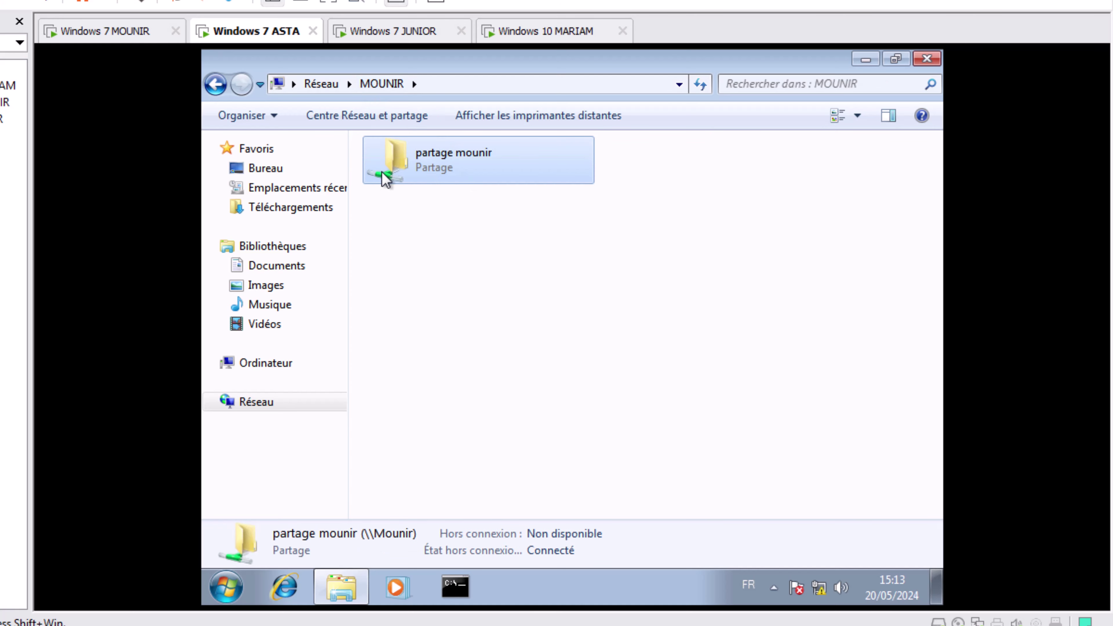
double_click(434, 168)
double_click(448, 172)
- Add the line JE SUIS ASTA below JE SUIS MOUNIR in the shared document, save it and close it
left_click(459, 219)
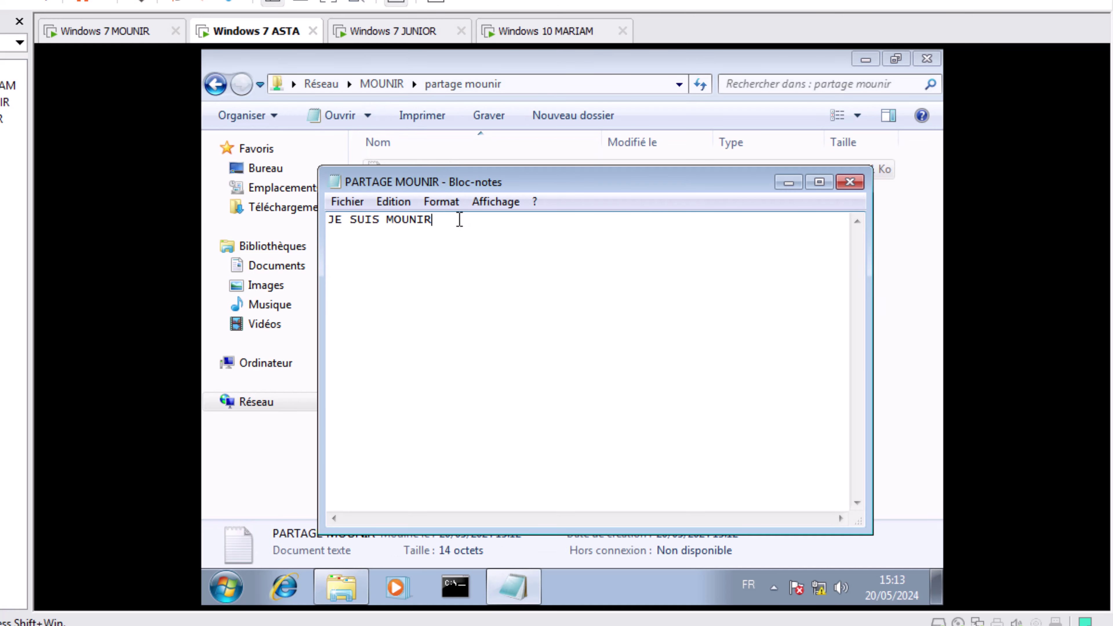
type("JE SUIS ASTA")
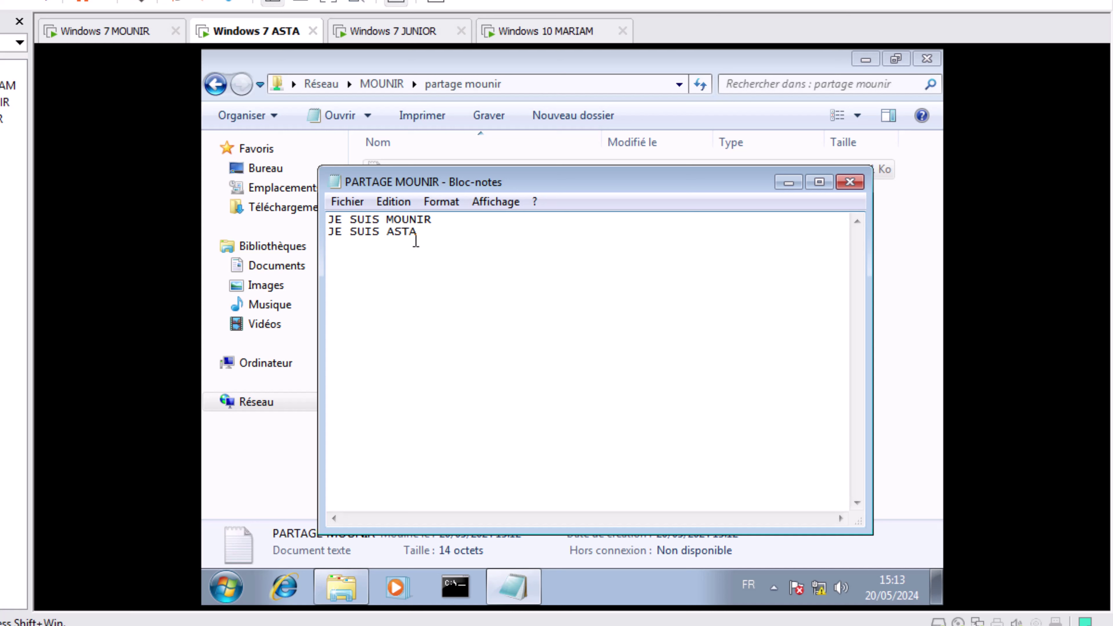
left_click(349, 202)
left_click(376, 264)
left_click(850, 182)
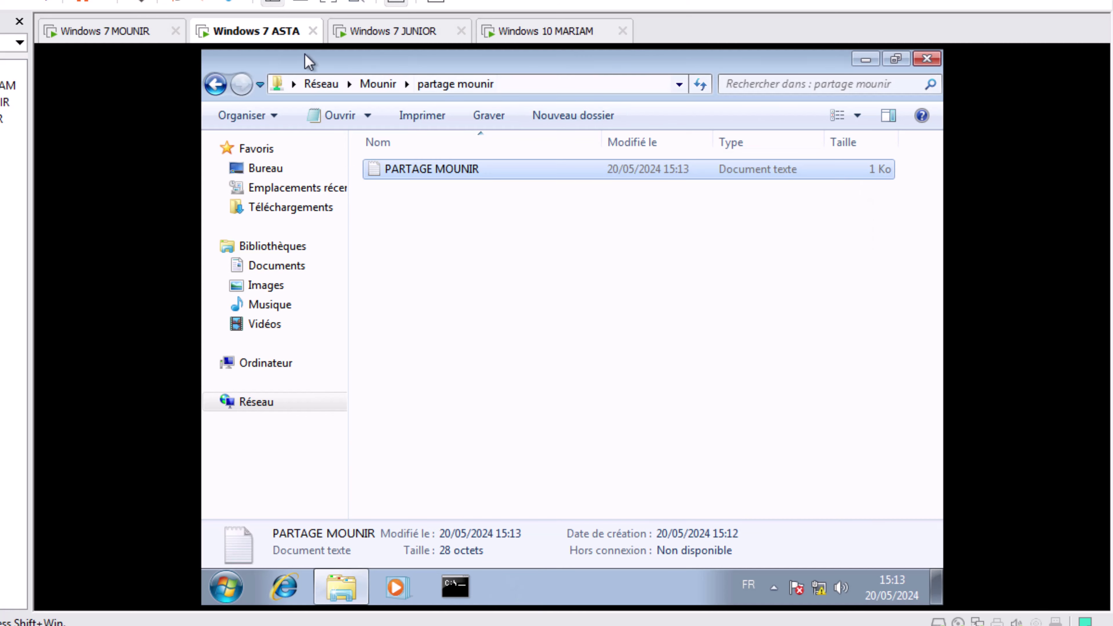
- On the Windows 7 MOUNIR machine, open the PARTAGE MOUNIR text document to check for the line added by ASTA, and close it
left_click(109, 30)
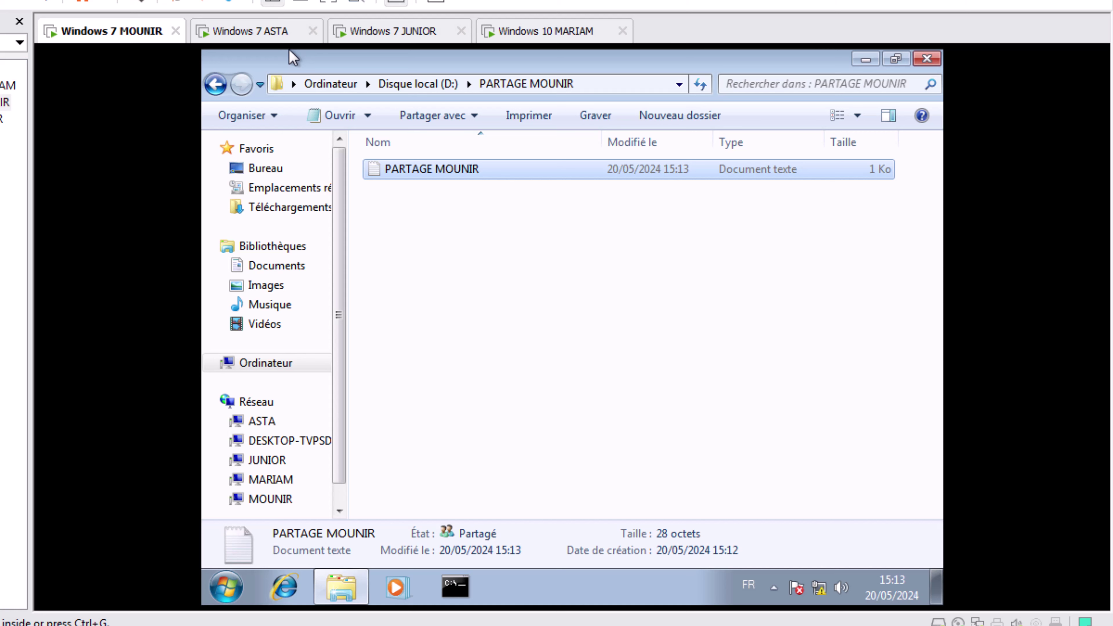
left_click(428, 171)
double_click(421, 169)
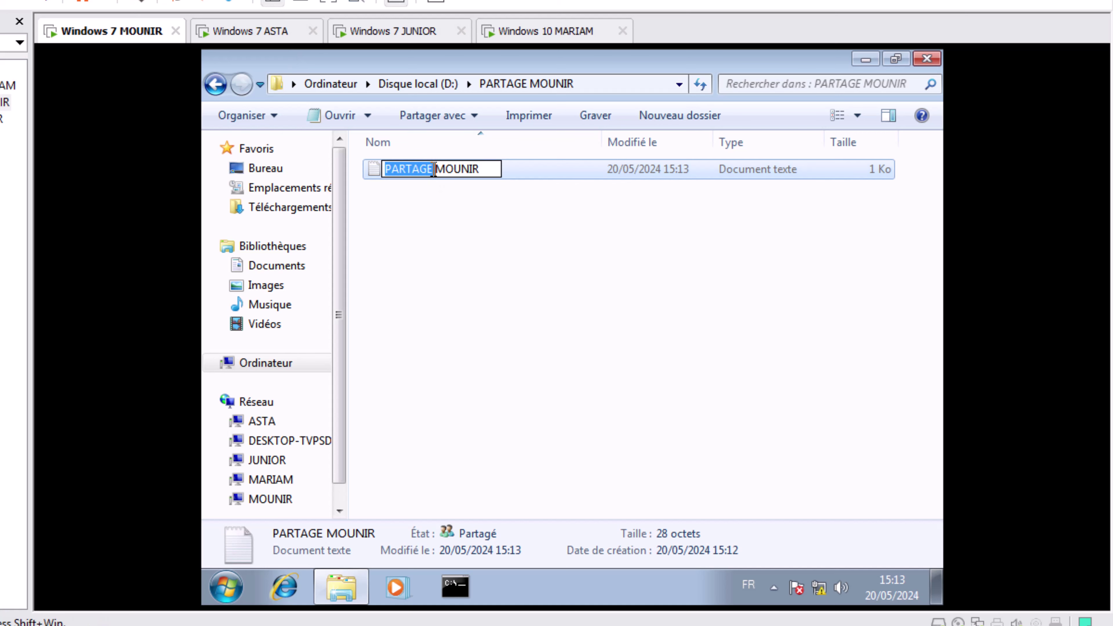
double_click(530, 173)
left_click_drag(381, 174, 296, 174)
left_click(381, 174)
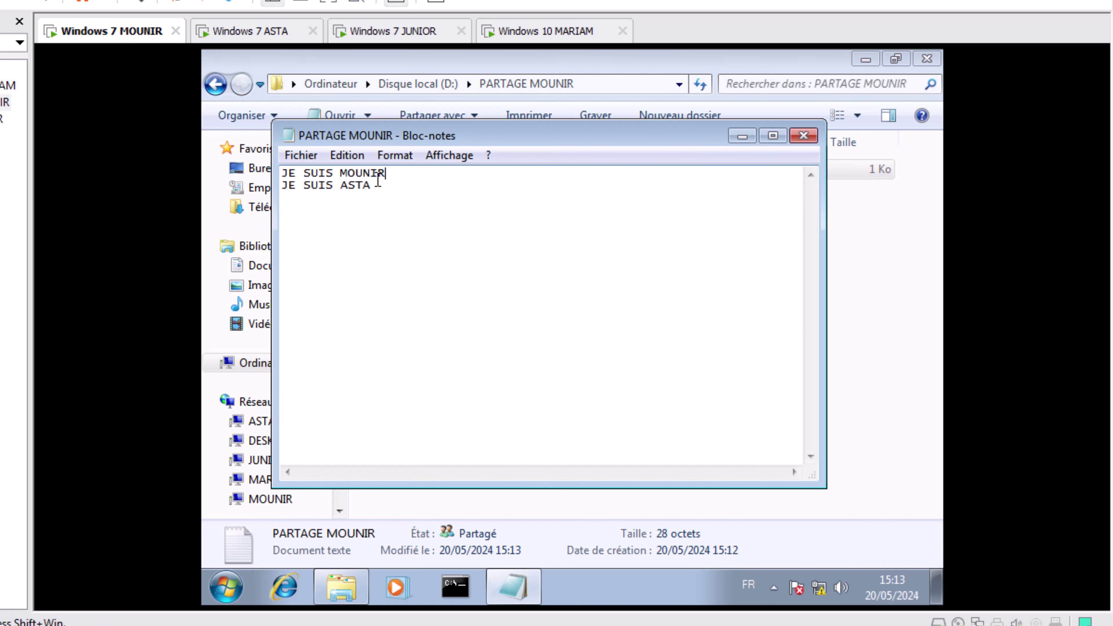
double_click(304, 184)
left_click(804, 136)
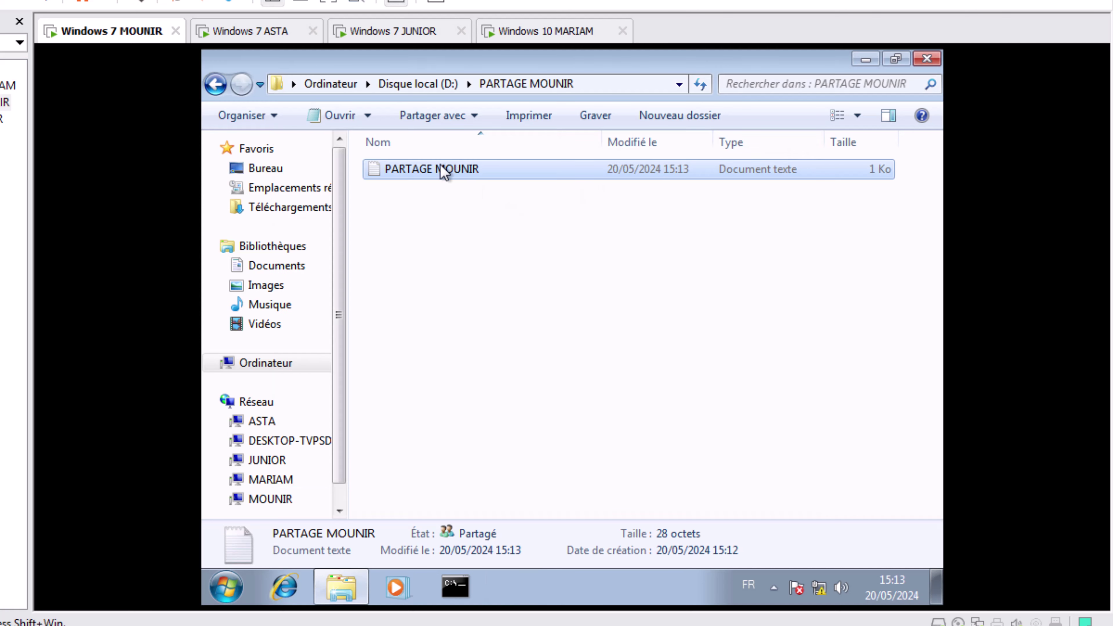
- On the Windows 7 JUNIOR machine, browse Réseau to MOUNIR's partage mounir share and open the PARTAGE MOUNIR text document
left_click(433, 31)
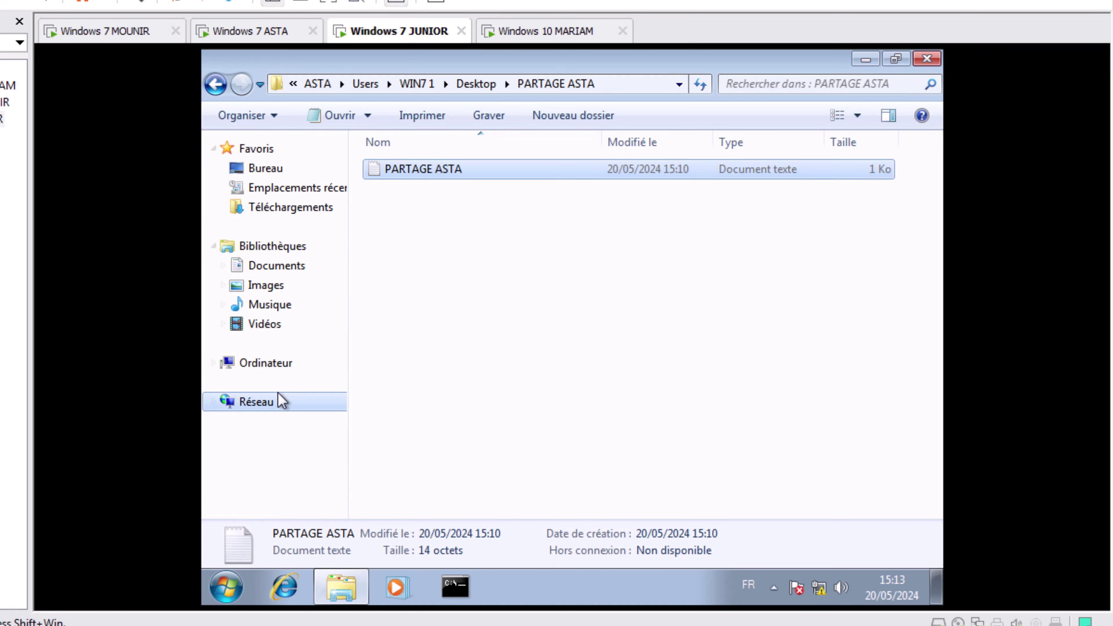
left_click(261, 402)
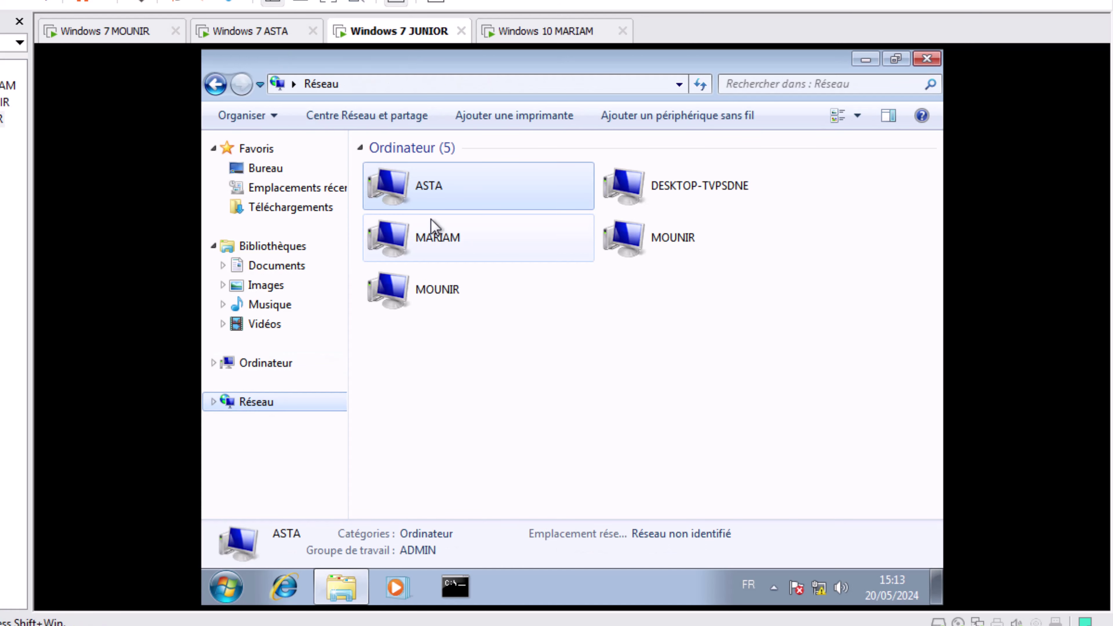
double_click(461, 291)
double_click(442, 158)
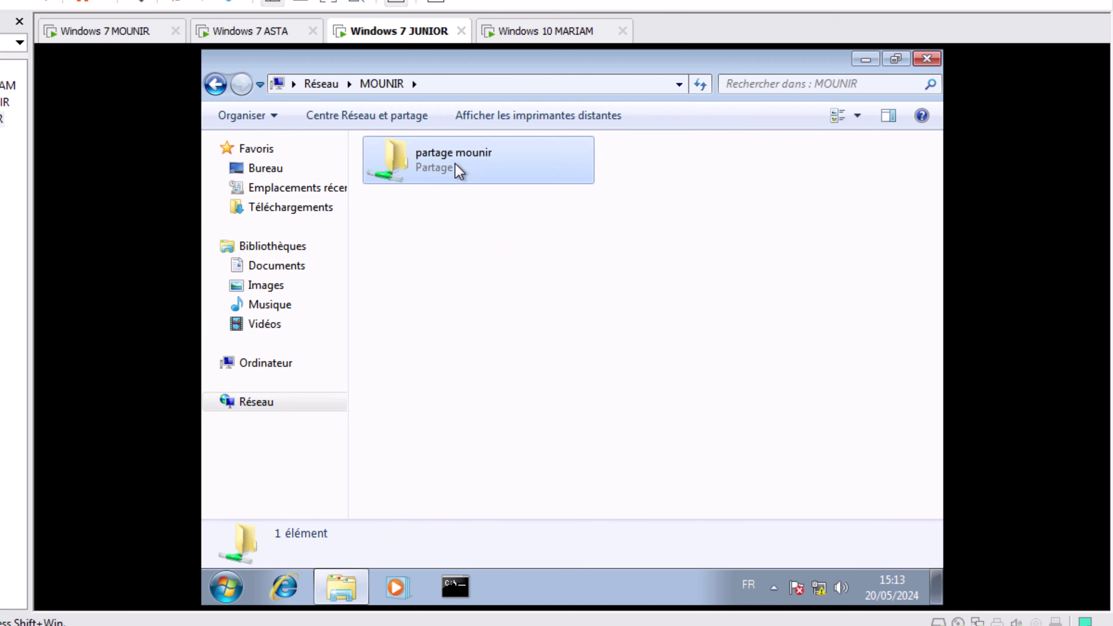
double_click(470, 171)
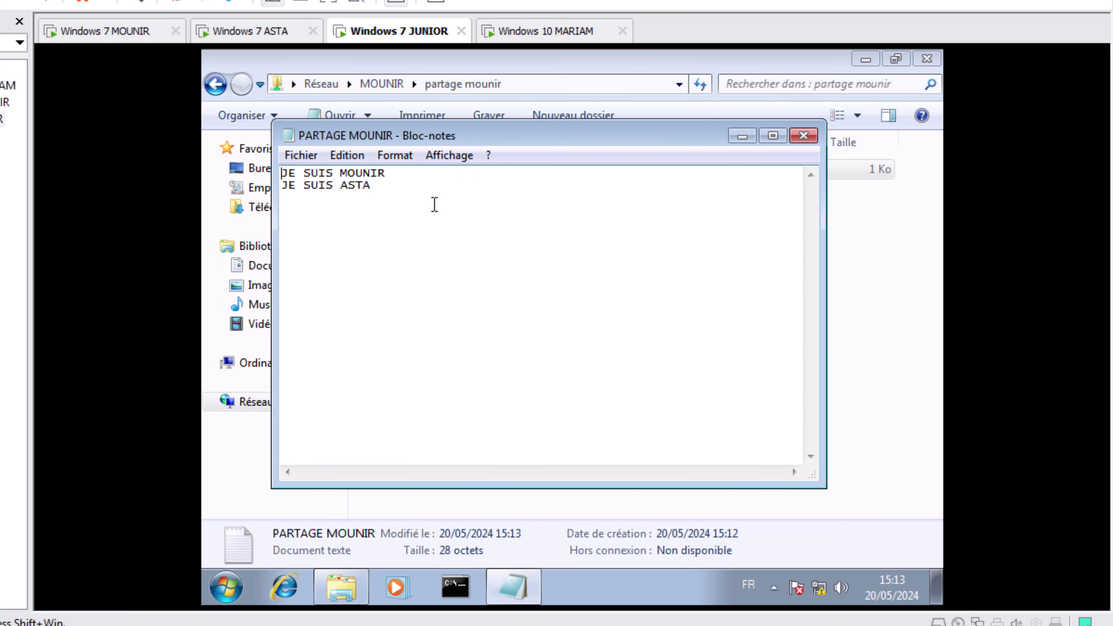
- Add the line JE SUIS JUNIOR below JE SUIS ASTA in the shared document, save it and close it
left_click(432, 203)
key("Return")
type("JE SUIS JUNIOR")
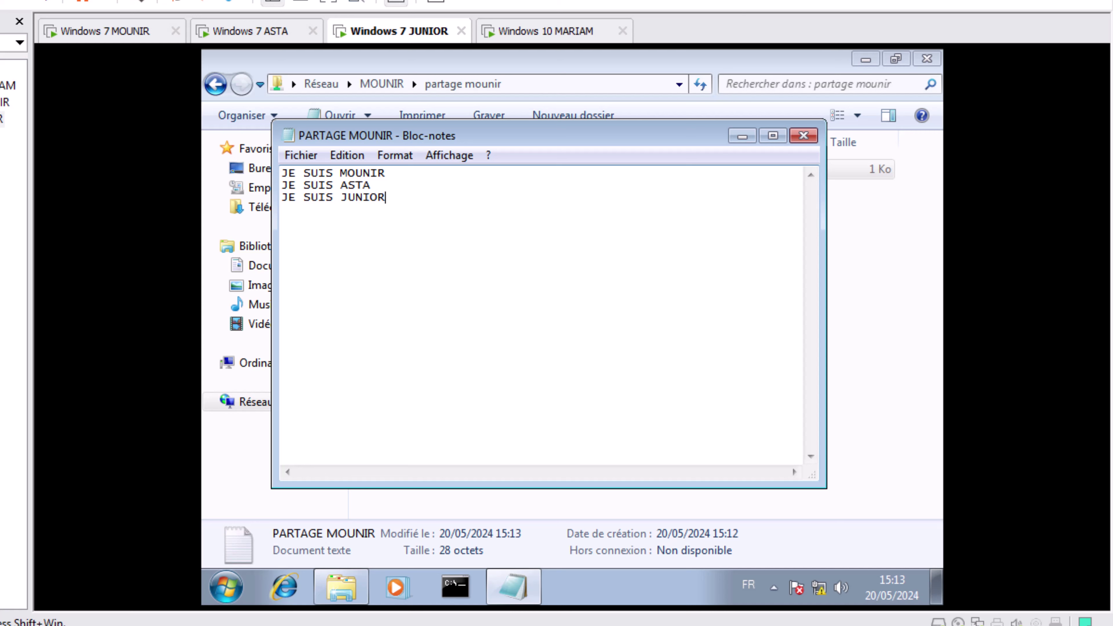
left_click(300, 155)
left_click(318, 217)
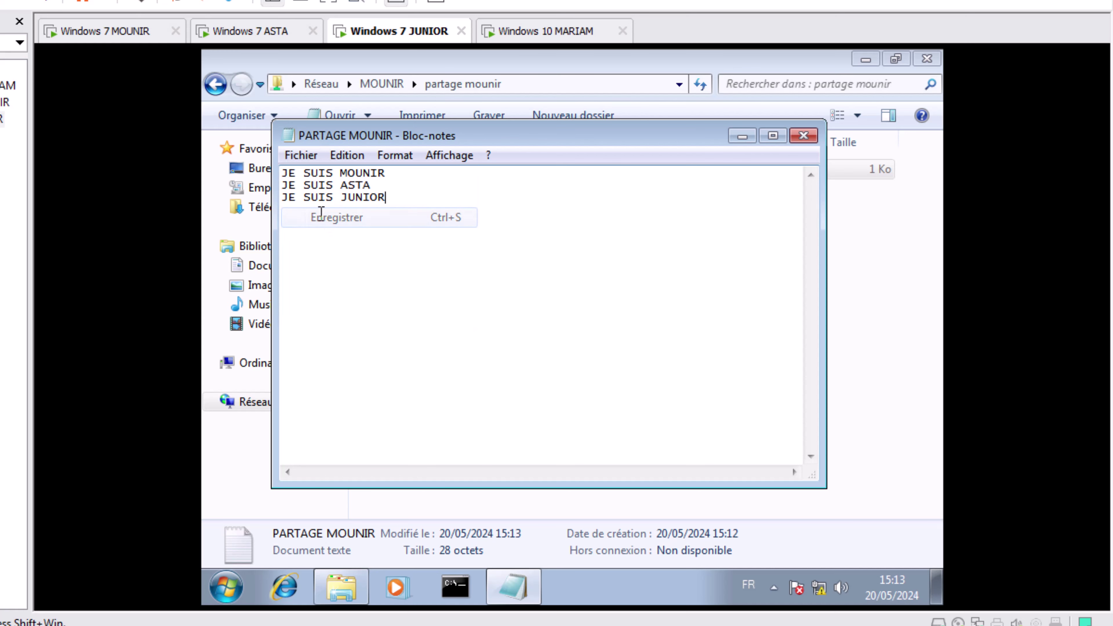
left_click(803, 137)
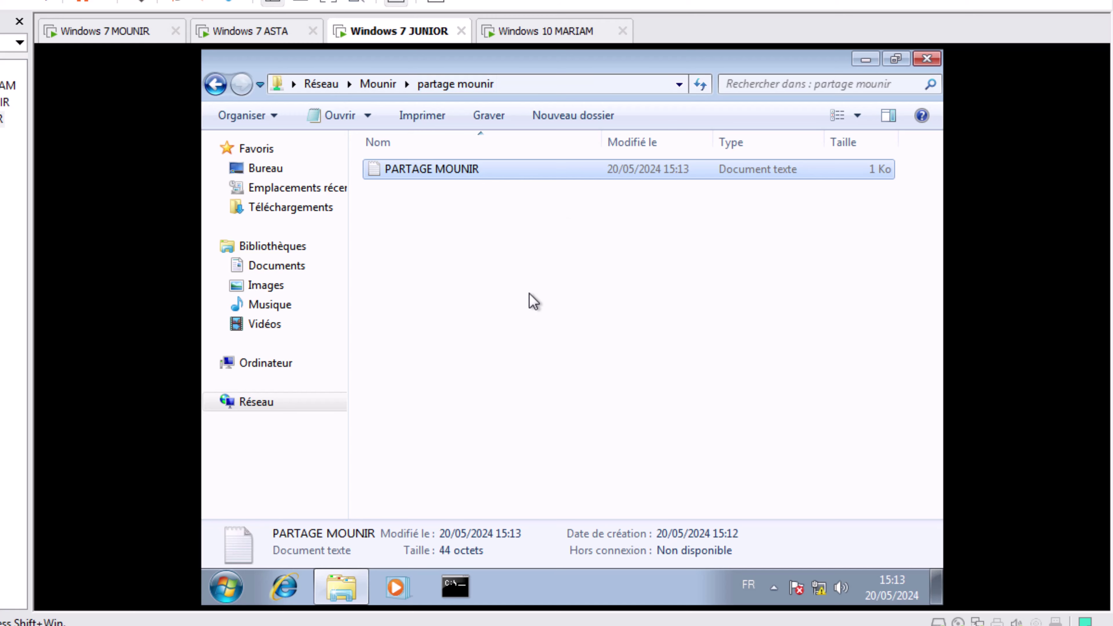
- Return to the Windows 7 MOUNIR machine, reopen the PARTAGE MOUNIR text document to check for JUNIOR's line, and close it
left_click(544, 31)
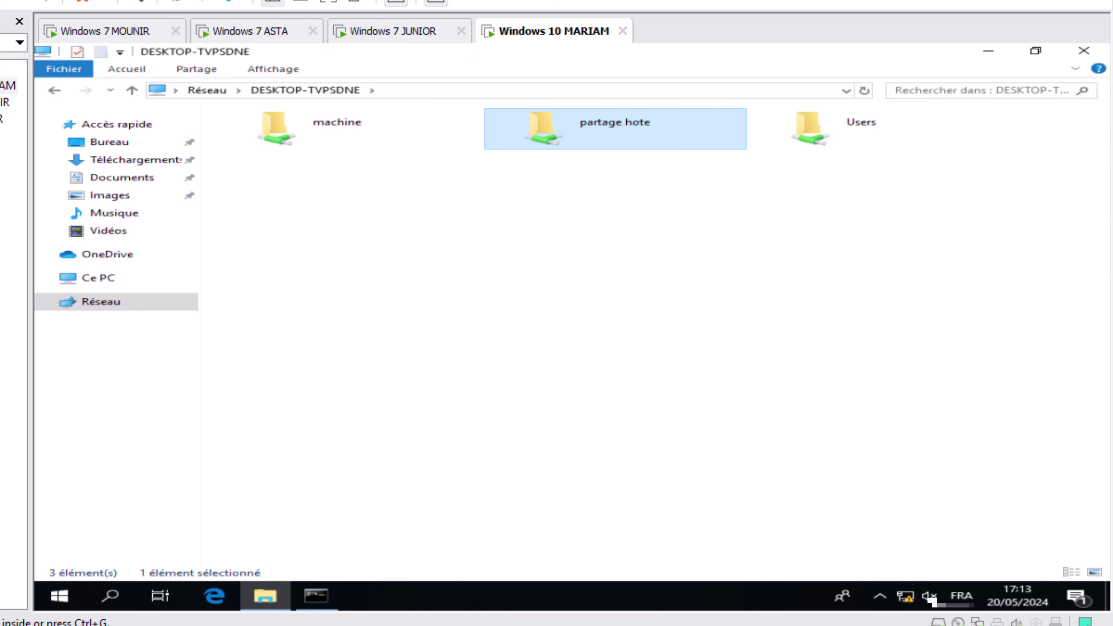
left_click(105, 31)
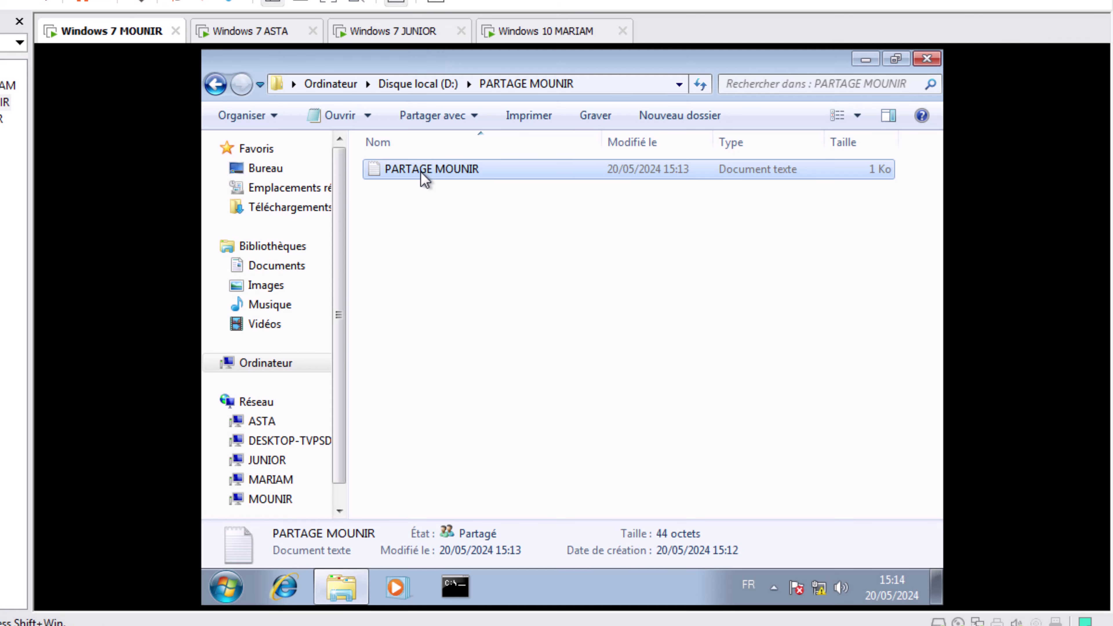
left_click(423, 172)
double_click(553, 173)
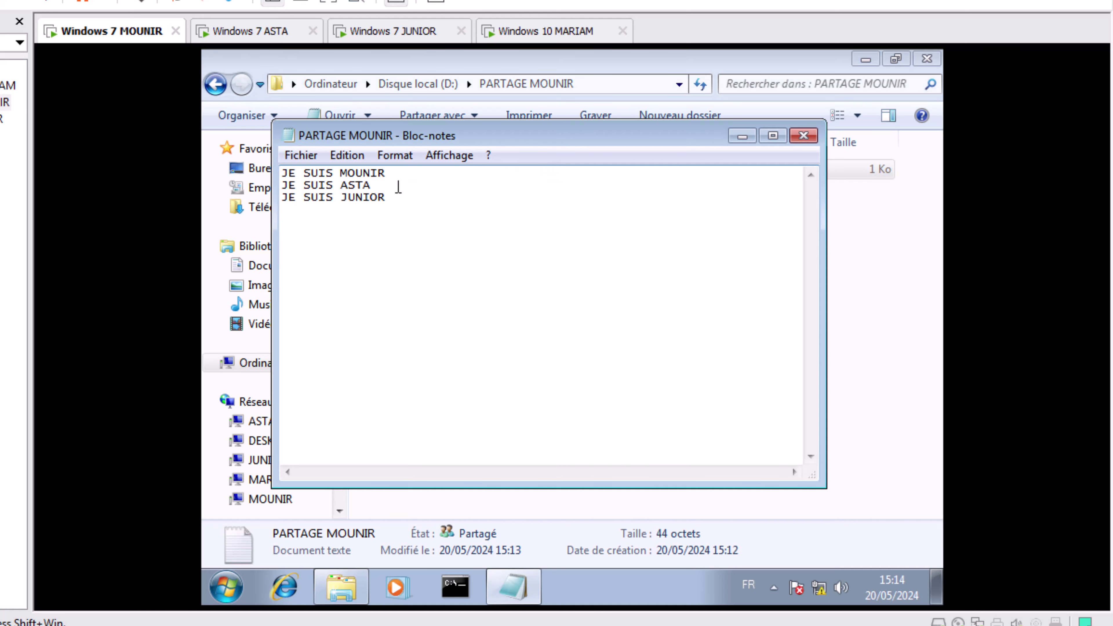
left_click_drag(394, 198, 304, 199)
left_click(812, 139)
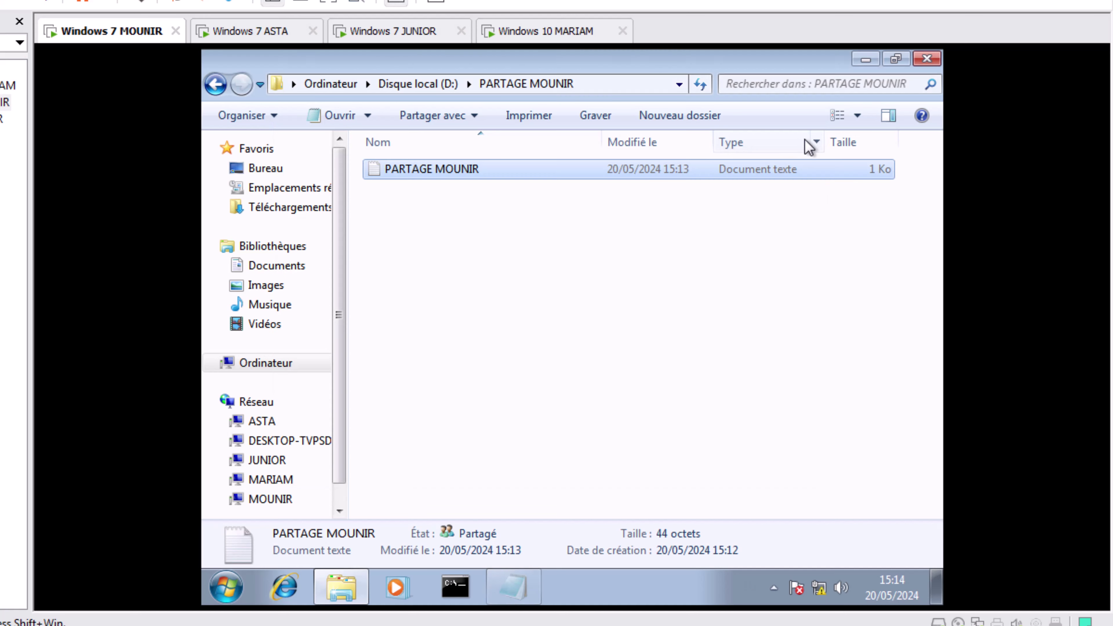
- On the Windows 10 MARIAM machine, open Réseau and examine which computers are reachable
left_click(556, 30)
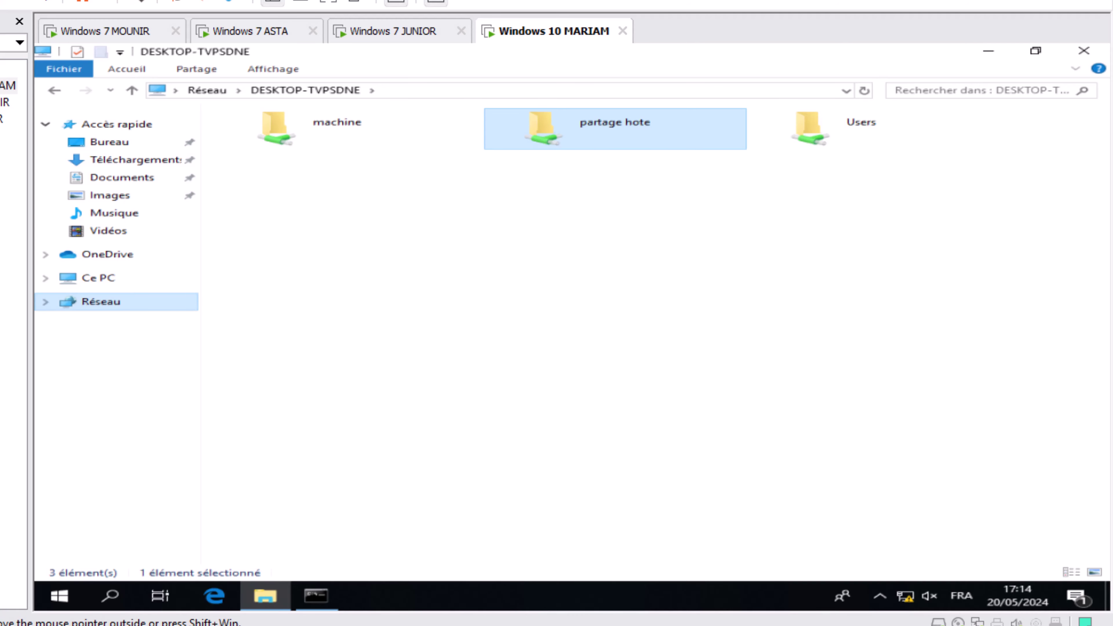
left_click(101, 301)
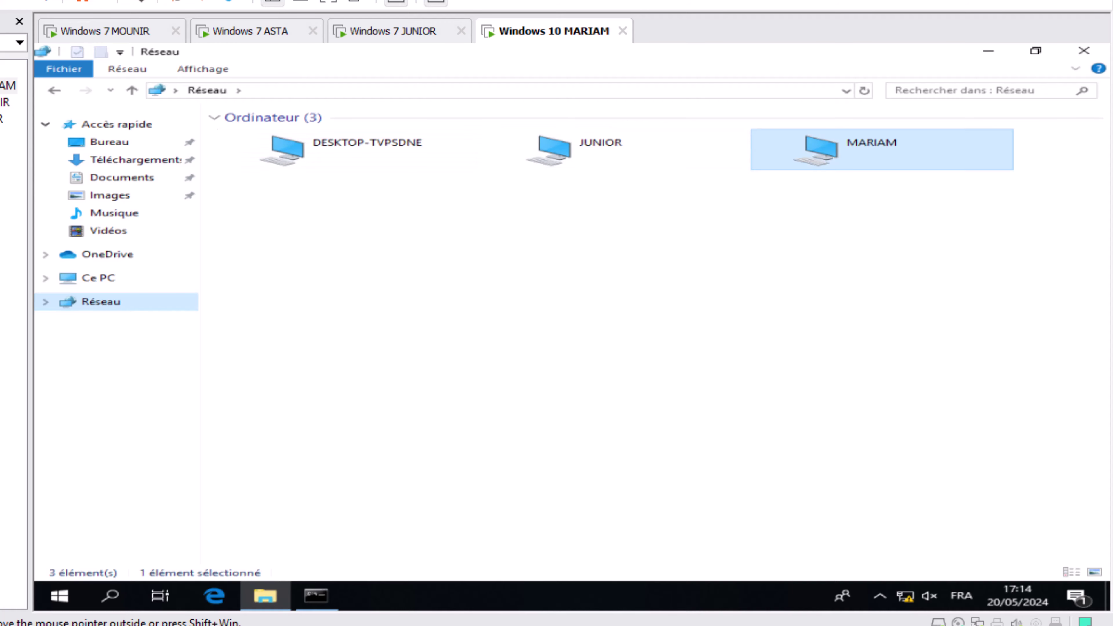
left_click(600, 147)
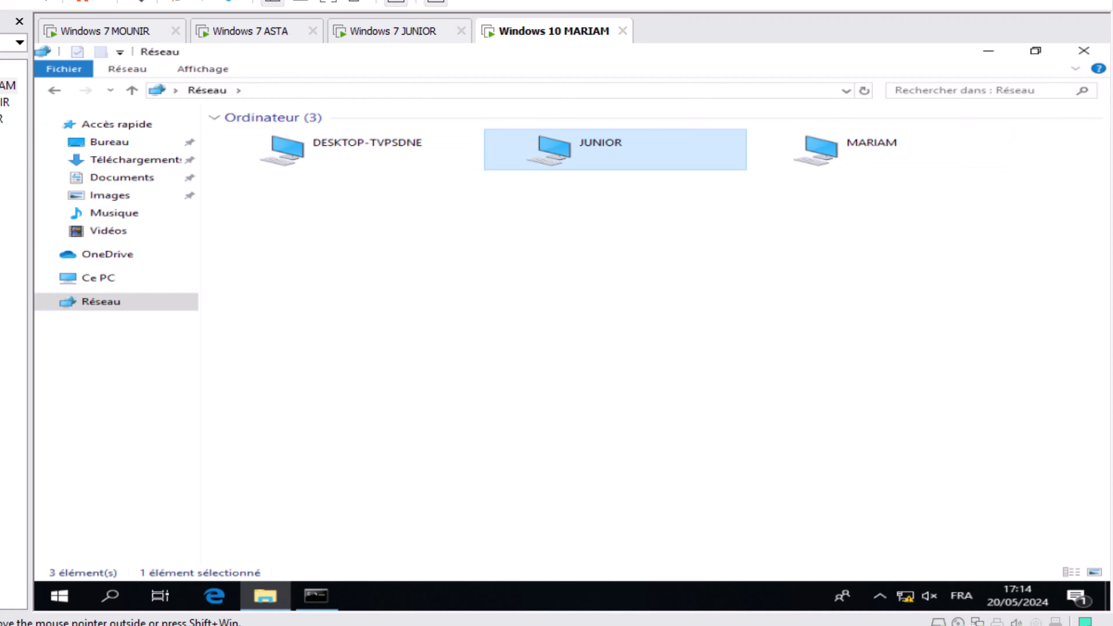
- Switch to the host's file explorer and browse Réseau to the partage mounir share on MOUNIR
left_click(613, 263)
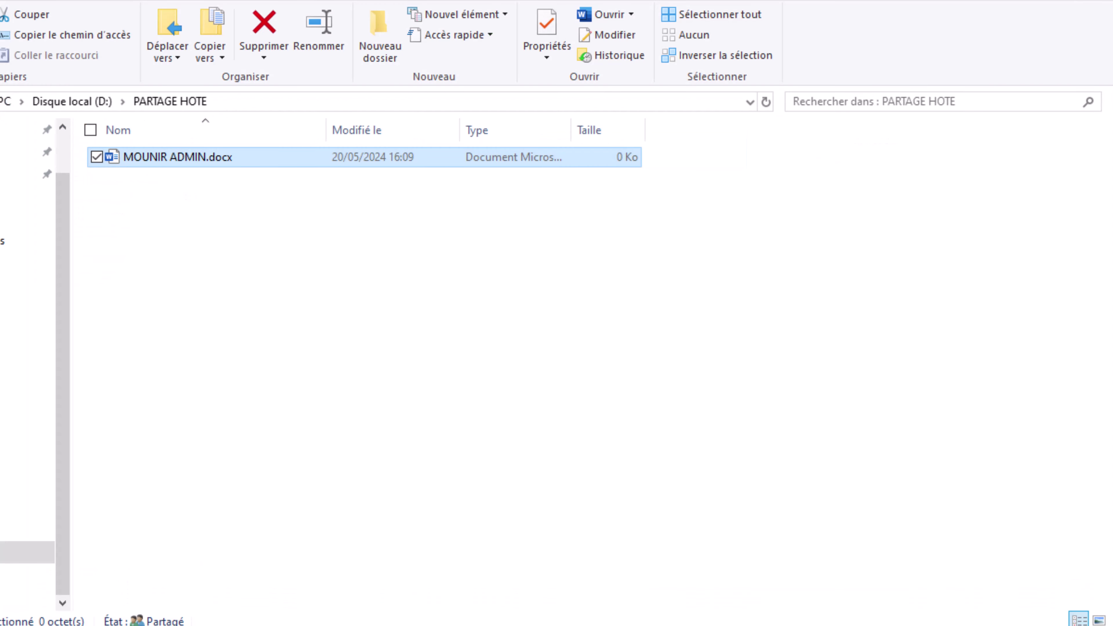
left_click(22, 583)
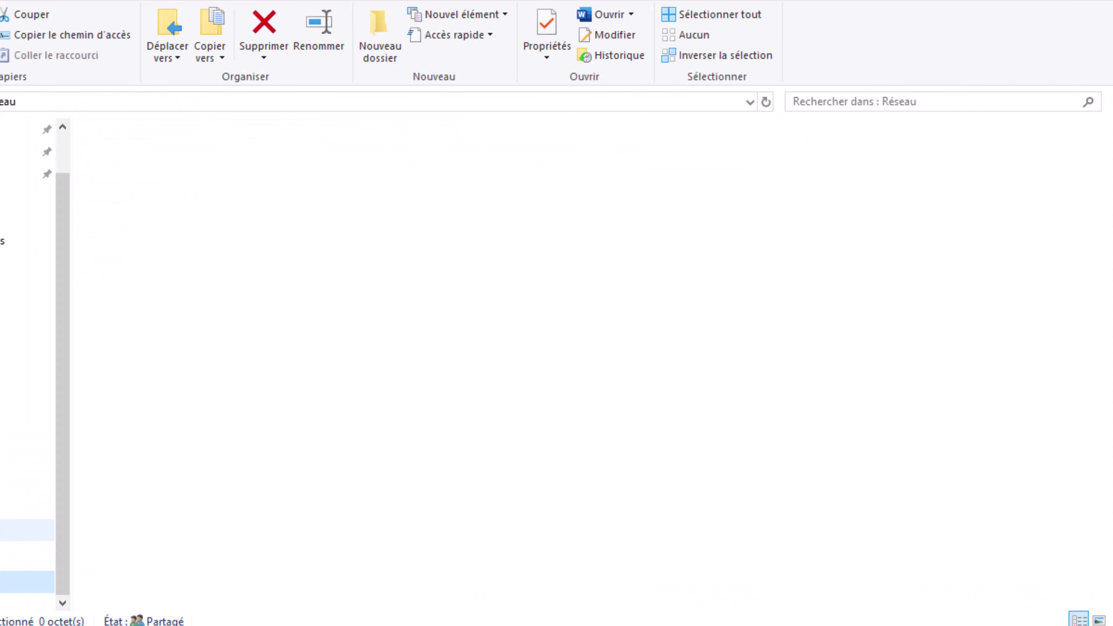
double_click(648, 199)
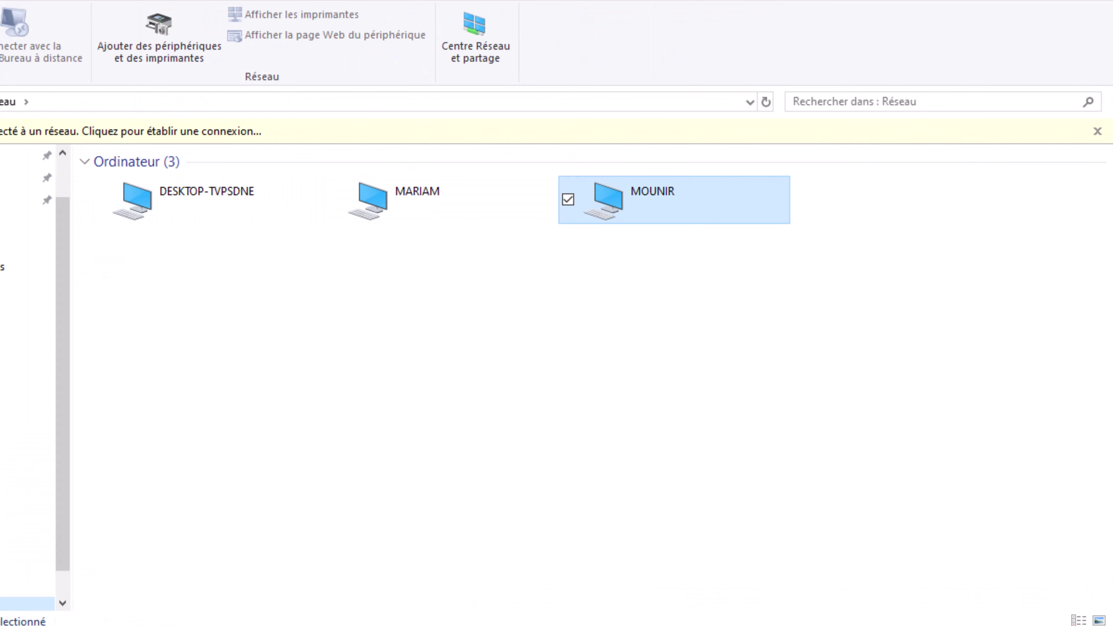
left_click(197, 147)
double_click(197, 147)
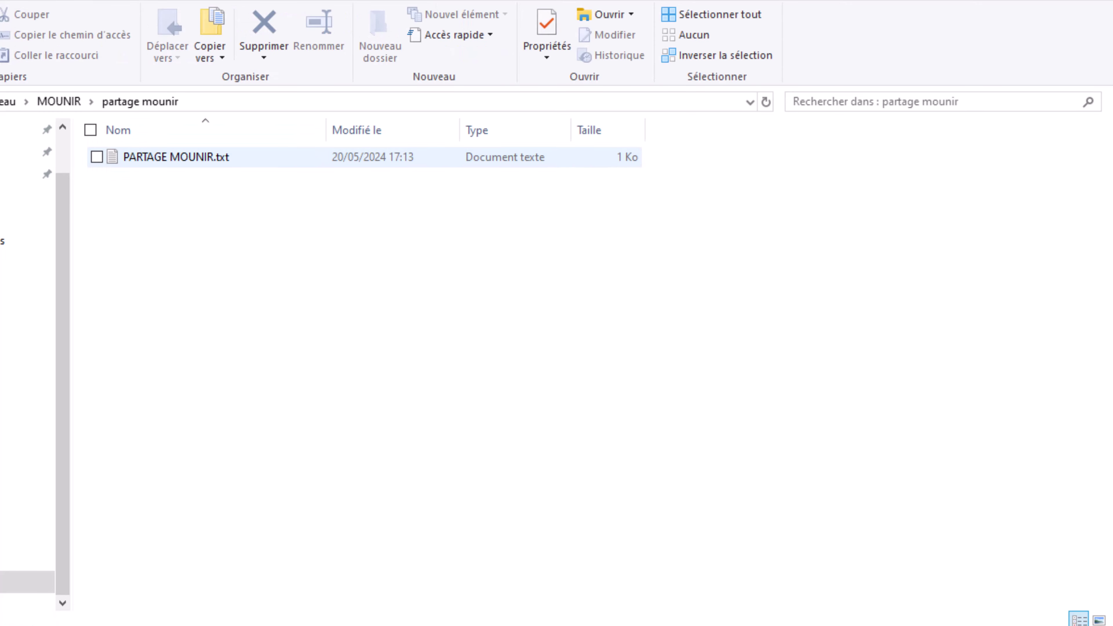
- Copy PARTAGE MOUNIR.txt and paste a duplicate of it into the same partage mounir share
left_click(197, 157)
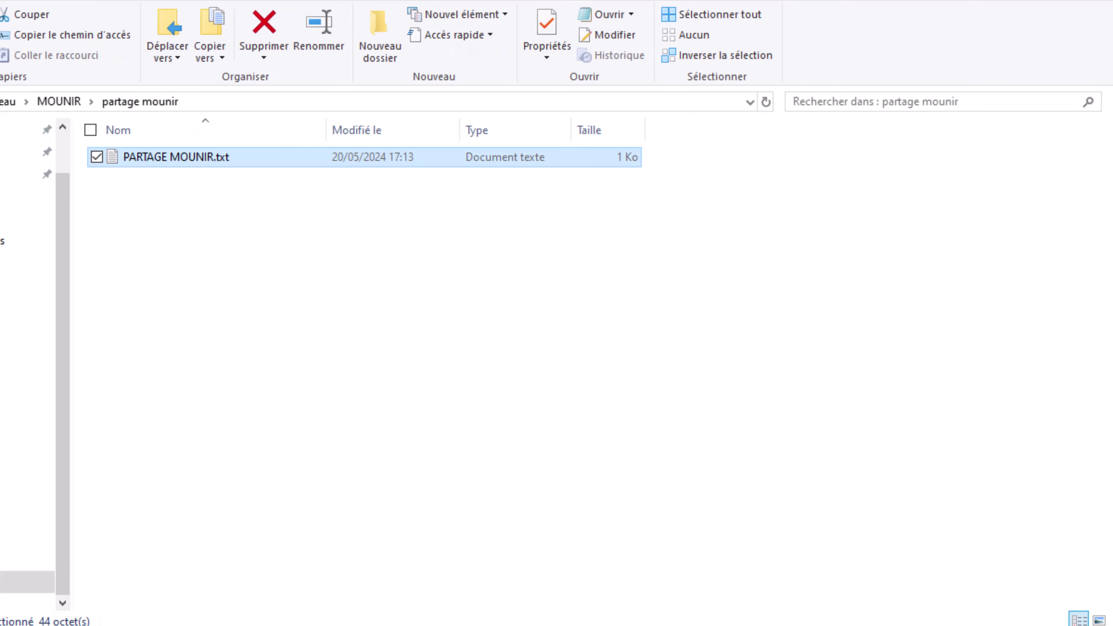
left_click_drag(179, 155, 180, 175)
right_click(178, 157)
left_click(228, 523)
right_click(217, 218)
left_click(263, 346)
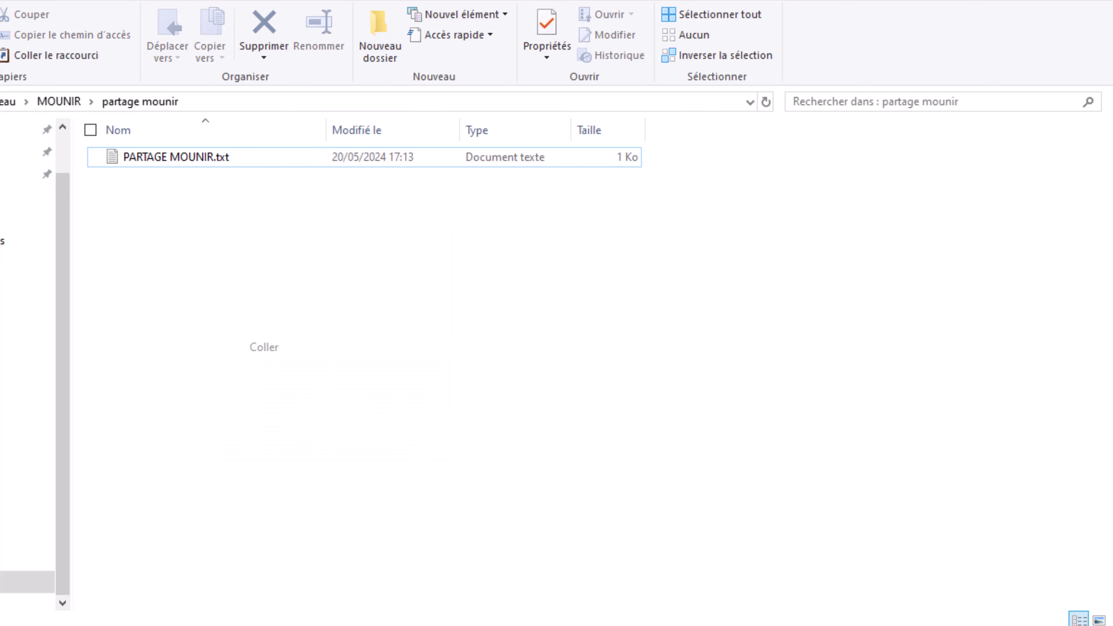
key("F2")
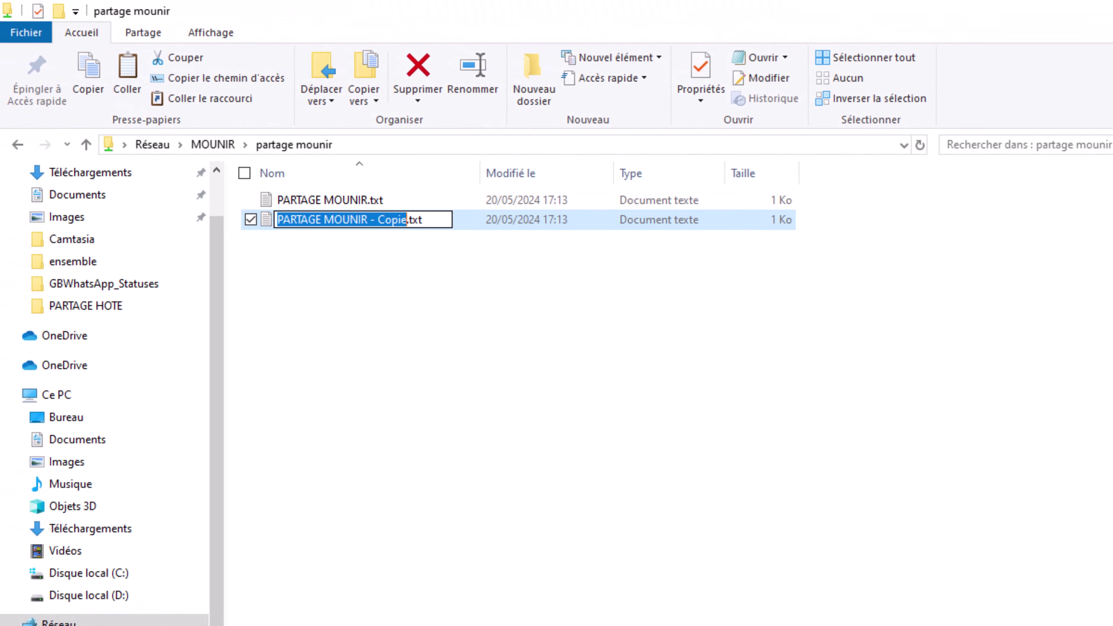
- Permanently delete the original PARTAGE MOUNIR.txt from the partage mounir share, keeping the copy
left_click(330, 200)
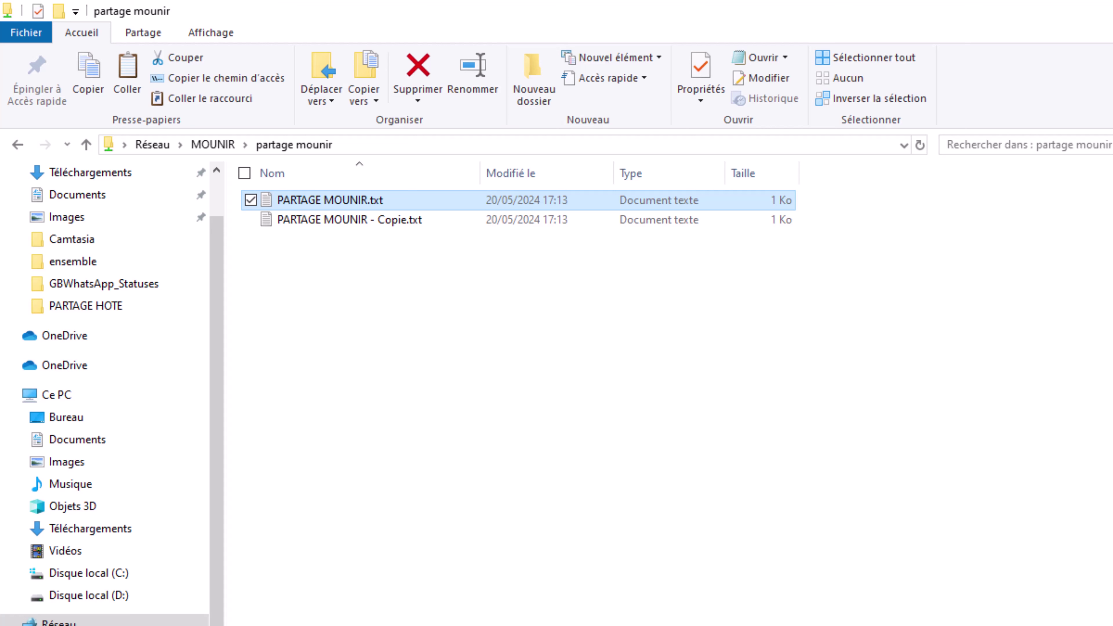
left_click(418, 70)
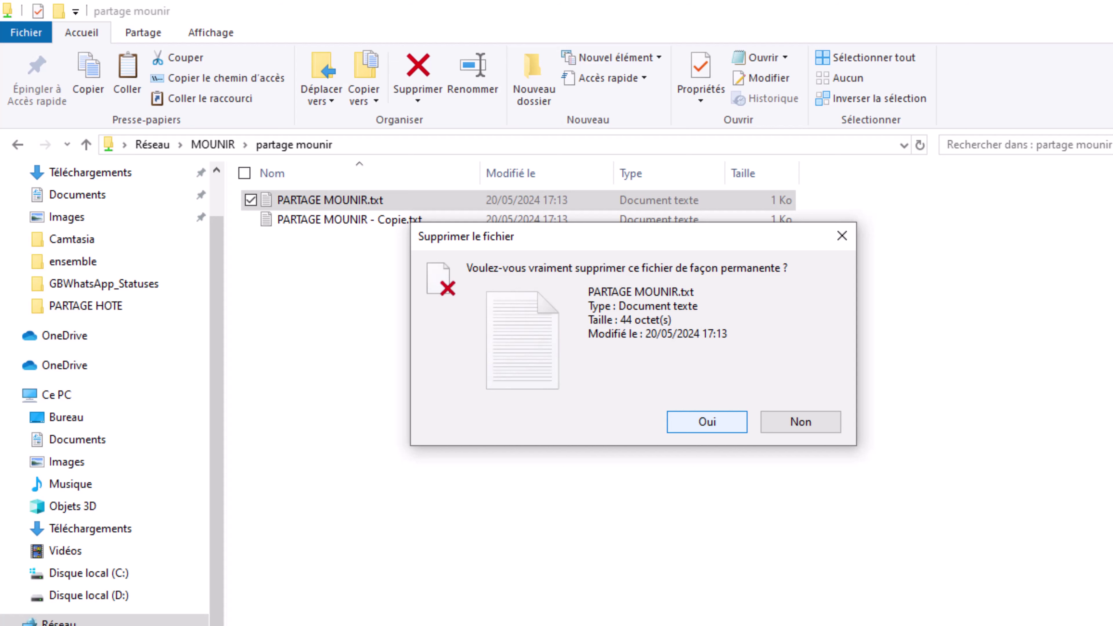
left_click(706, 421)
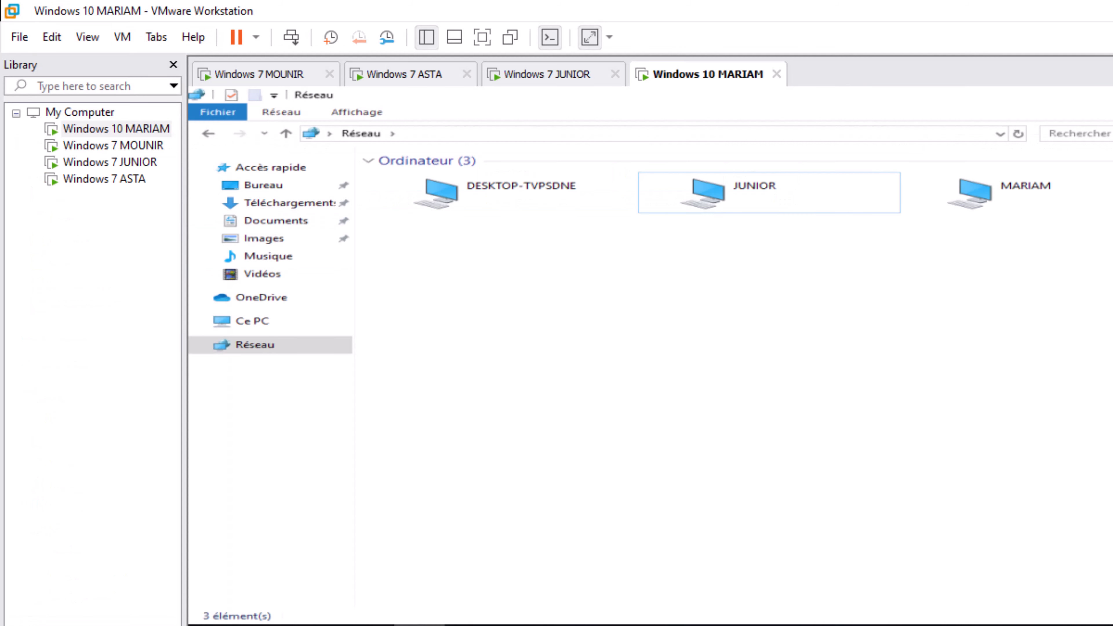
- On the Windows 7 MOUNIR machine, check the PARTAGE MOUNIR folder on Disque local (D:) for the host's file changes
key("ctrl+Tab")
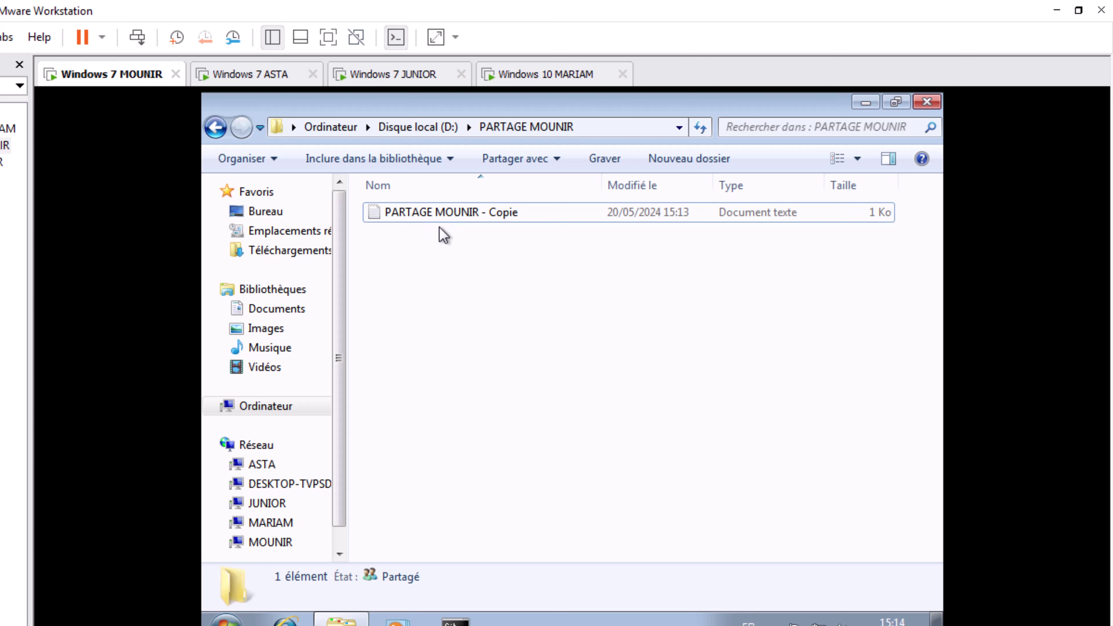
left_click(451, 213)
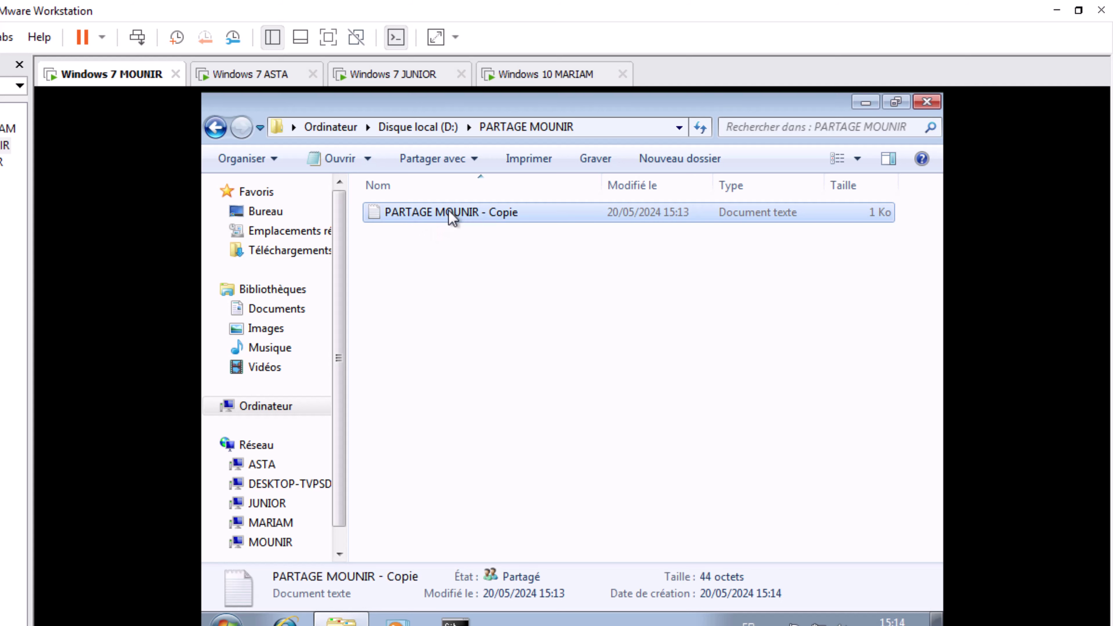